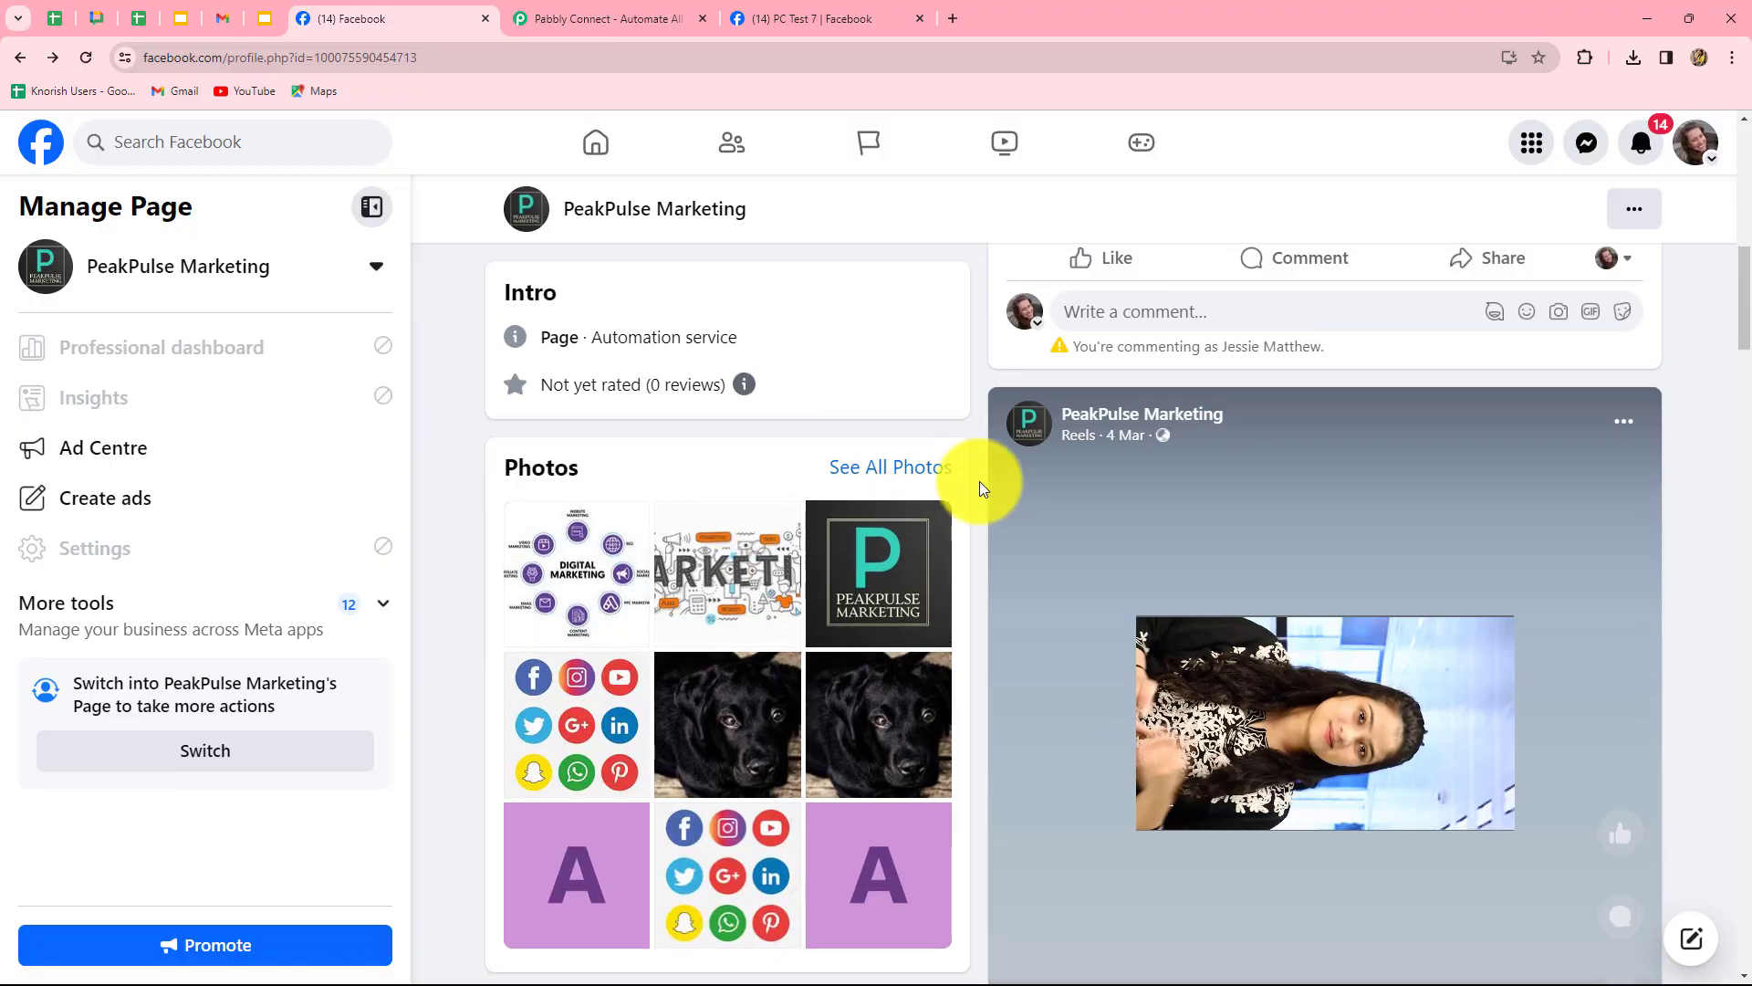
Step: Compare PeakPulse Marketing page posts with PC Test 7 group posts, ending on the group page
{"action": "scroll", "coordinate": [978, 480], "scroll_direction": "up", "scroll_amount": 2}
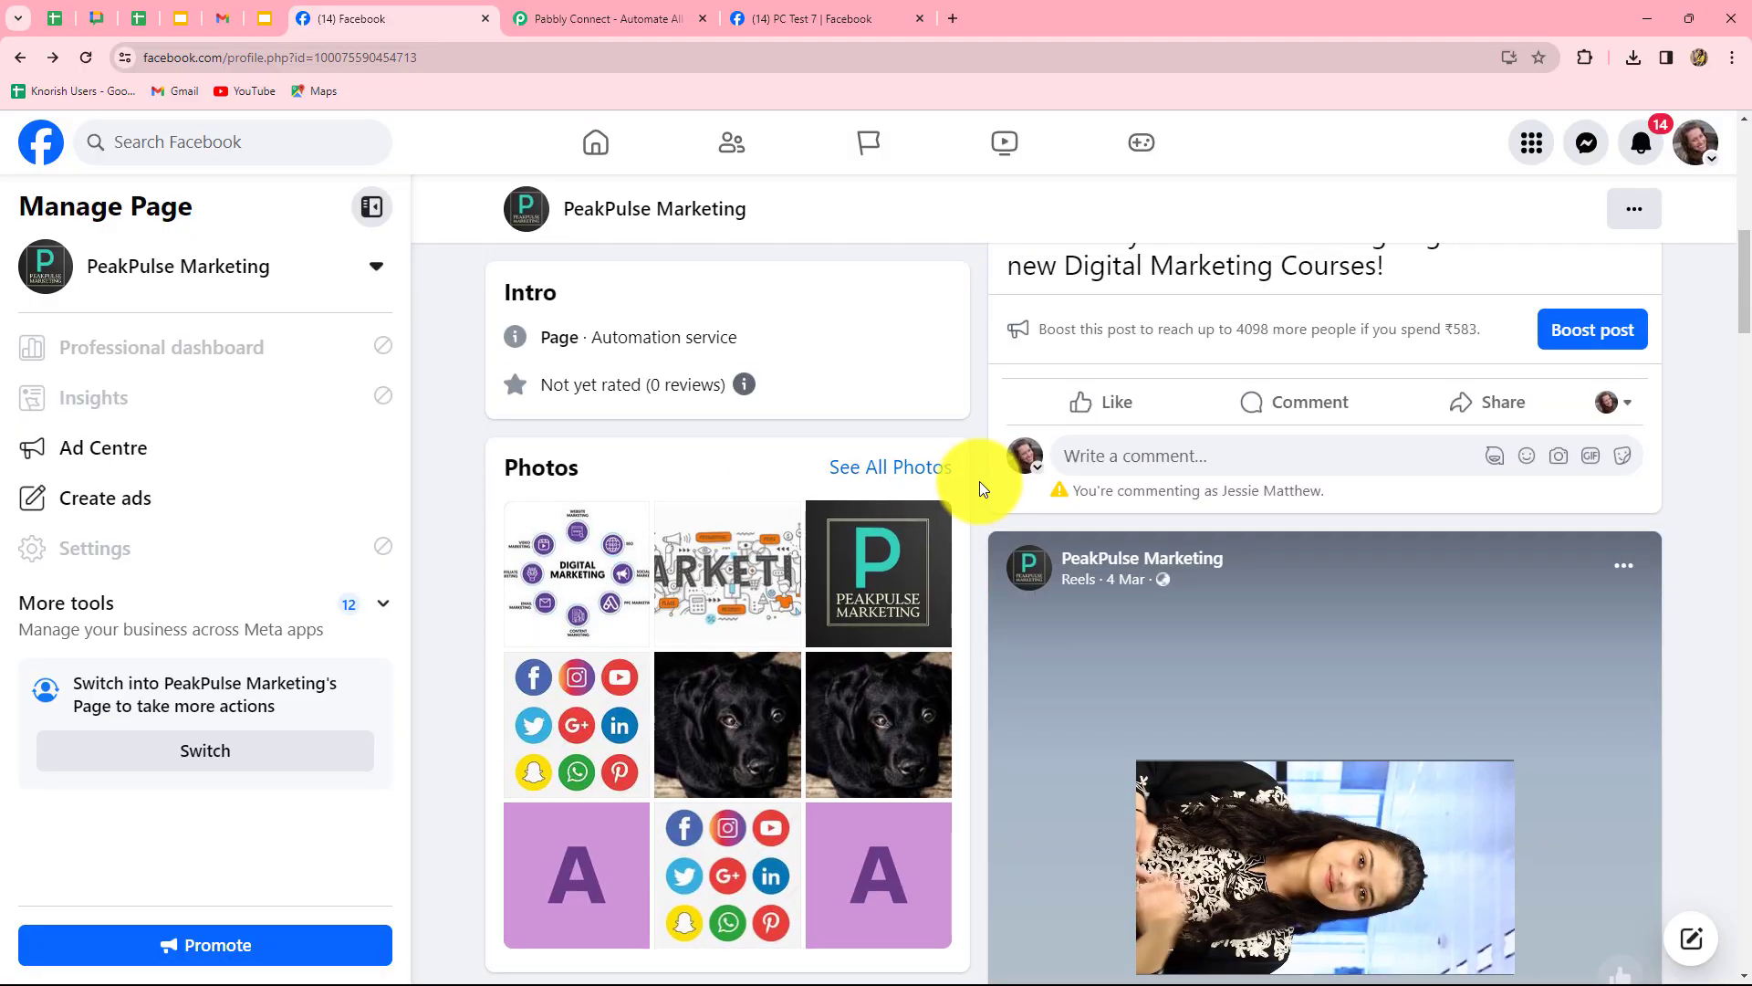
{"action": "scroll", "coordinate": [1048, 665], "scroll_direction": "down", "scroll_amount": 7}
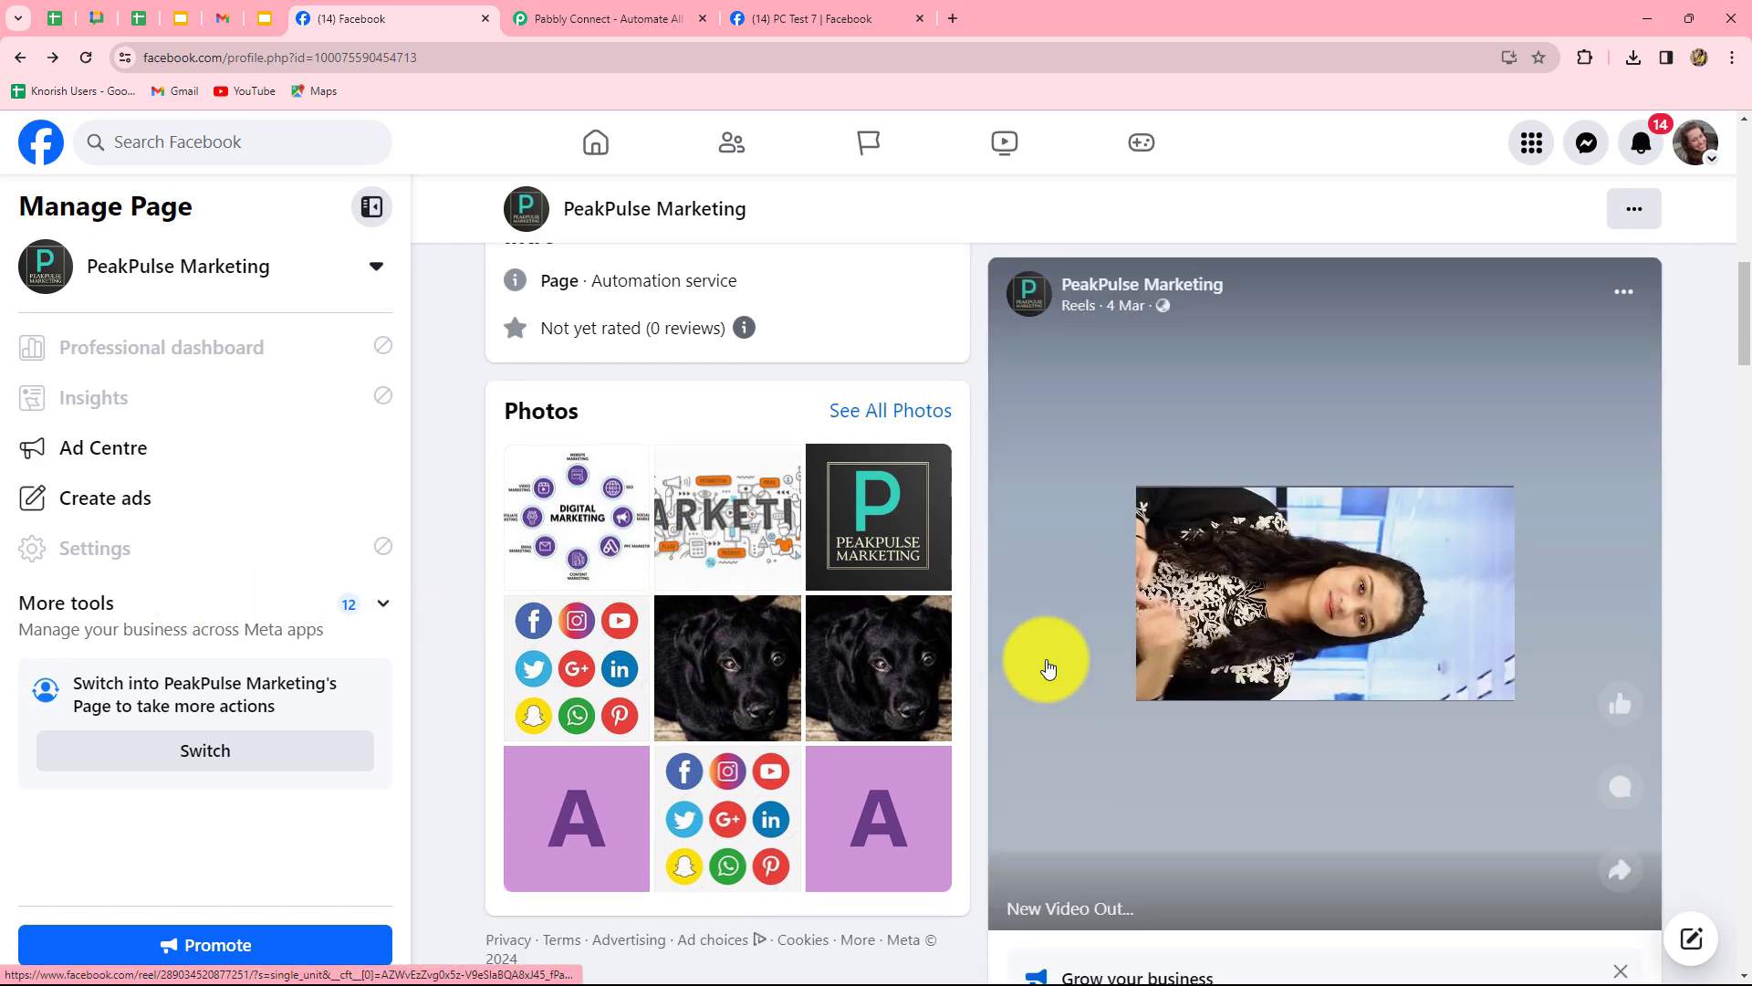
{"action": "left_click", "coordinate": [748, 24]}
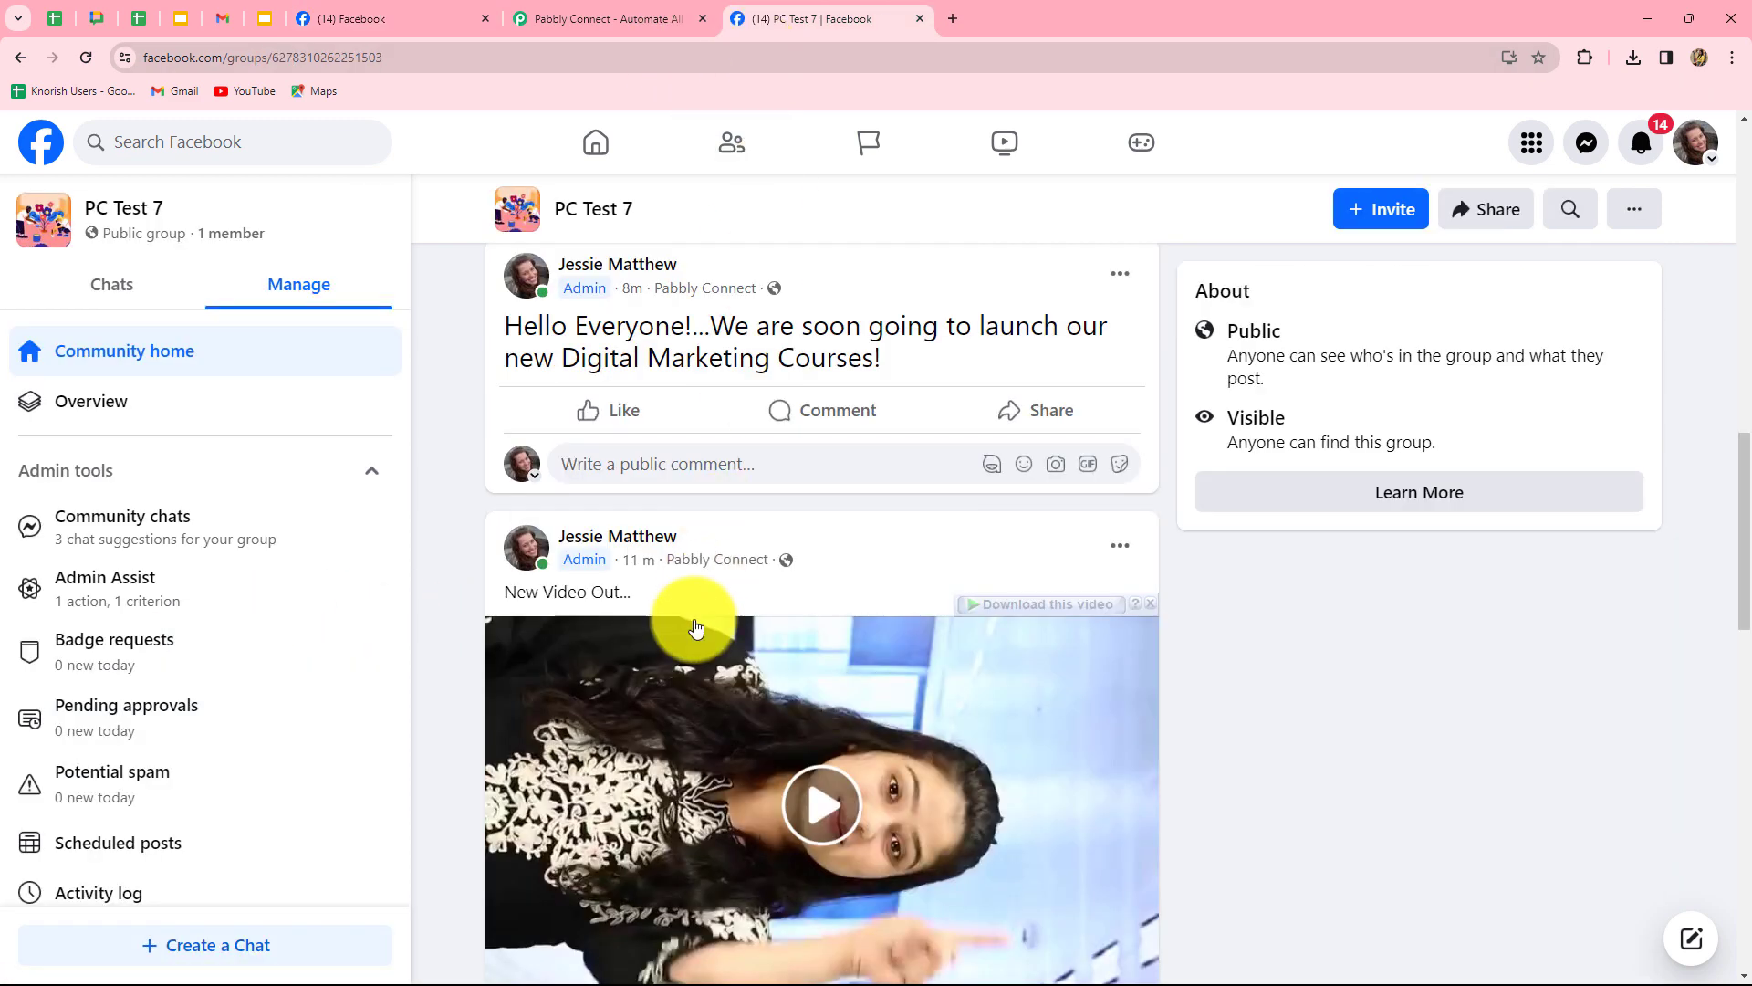
{"action": "scroll", "coordinate": [696, 626], "scroll_direction": "down", "scroll_amount": 3}
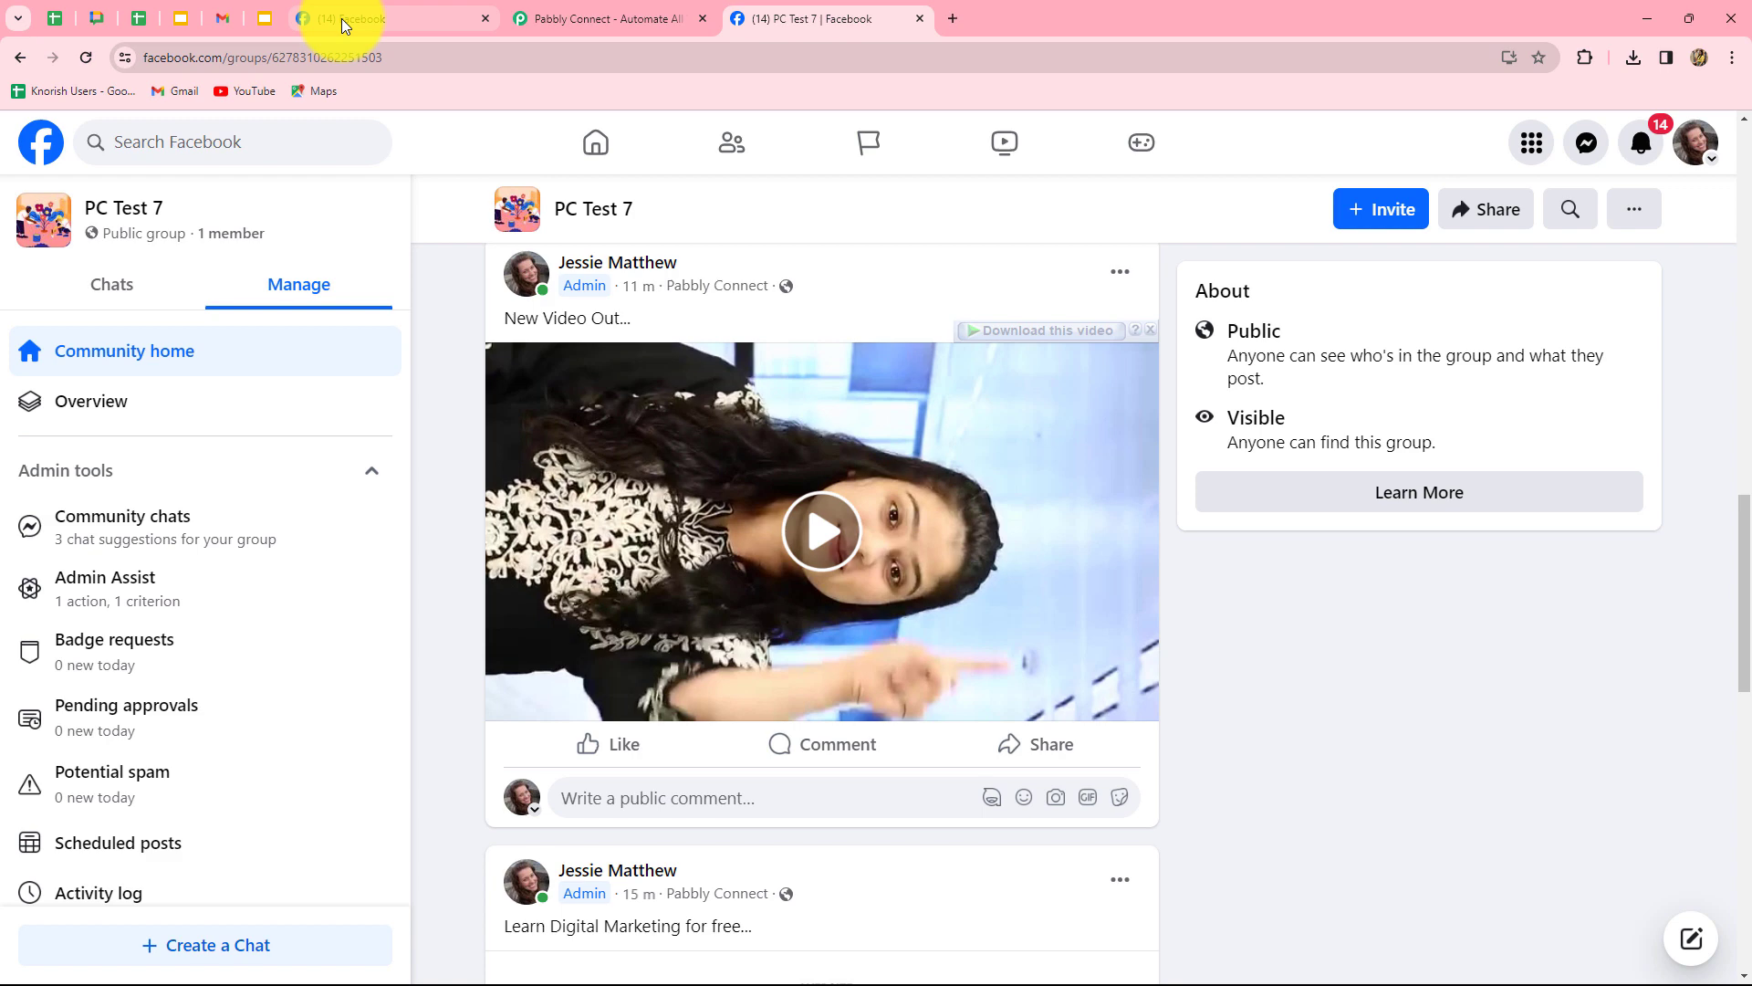
{"action": "left_click", "coordinate": [341, 18]}
{"action": "scroll", "coordinate": [538, 465], "scroll_direction": "up", "scroll_amount": 1}
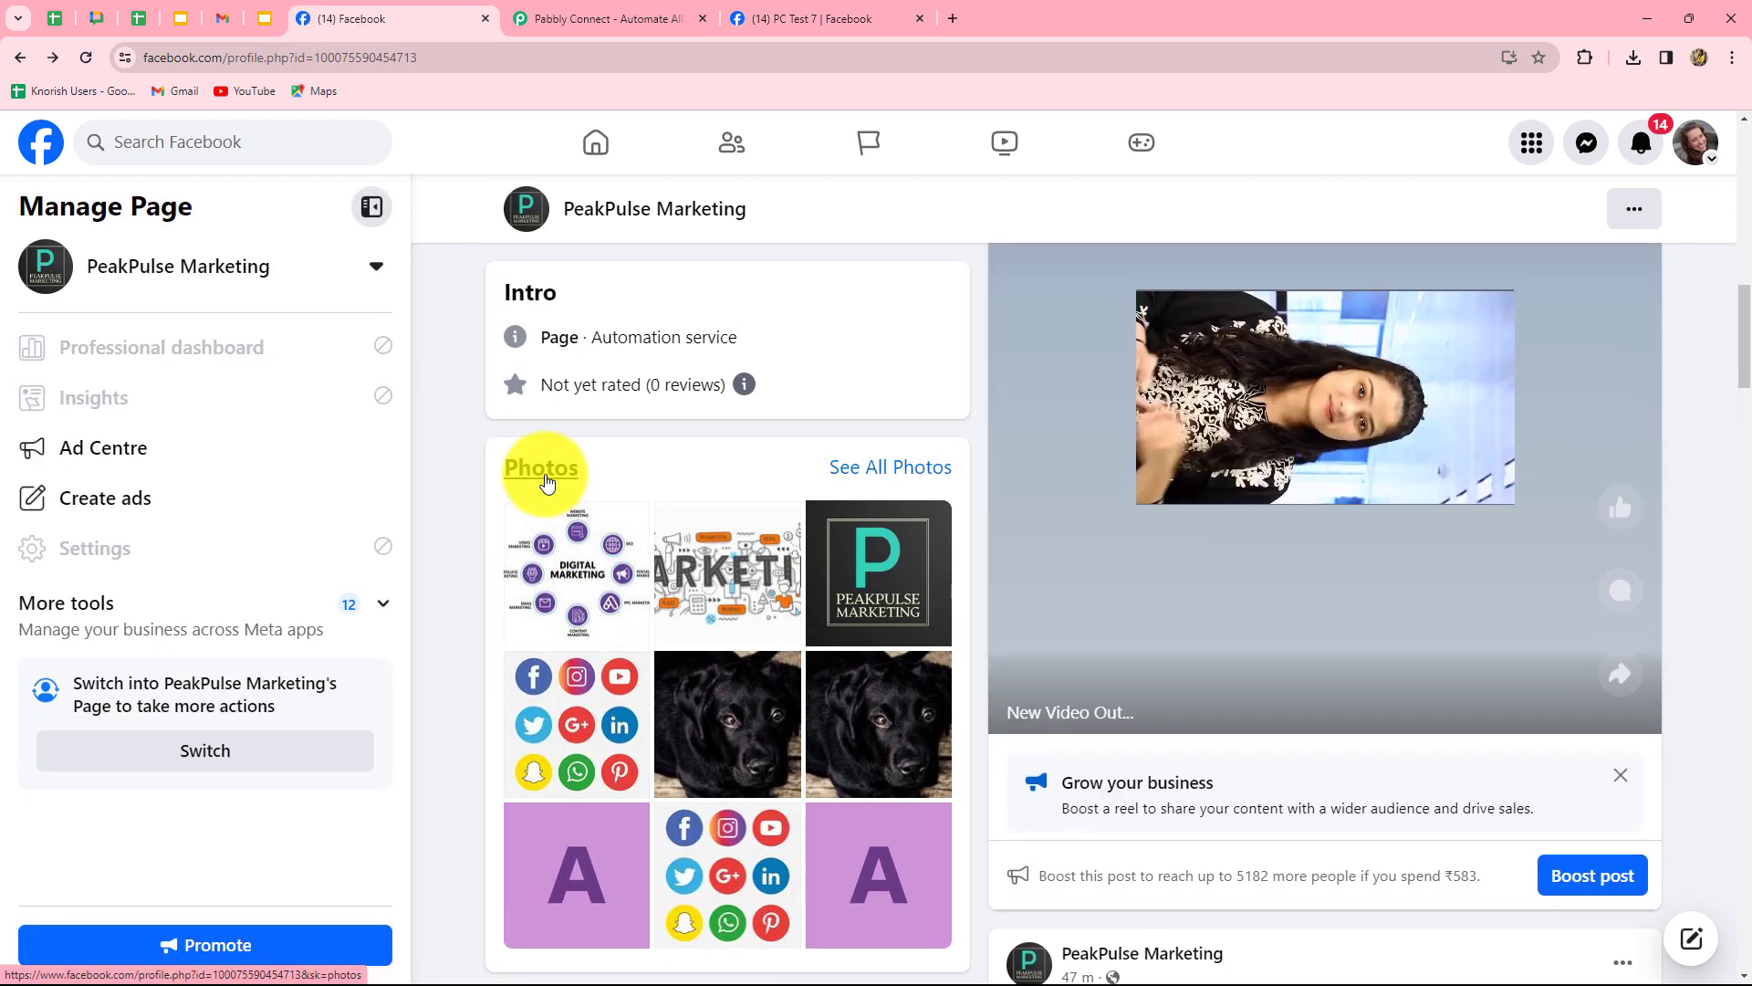
{"action": "scroll", "coordinate": [544, 481], "scroll_direction": "up", "scroll_amount": 3}
{"action": "scroll", "coordinate": [545, 474], "scroll_direction": "up", "scroll_amount": 3}
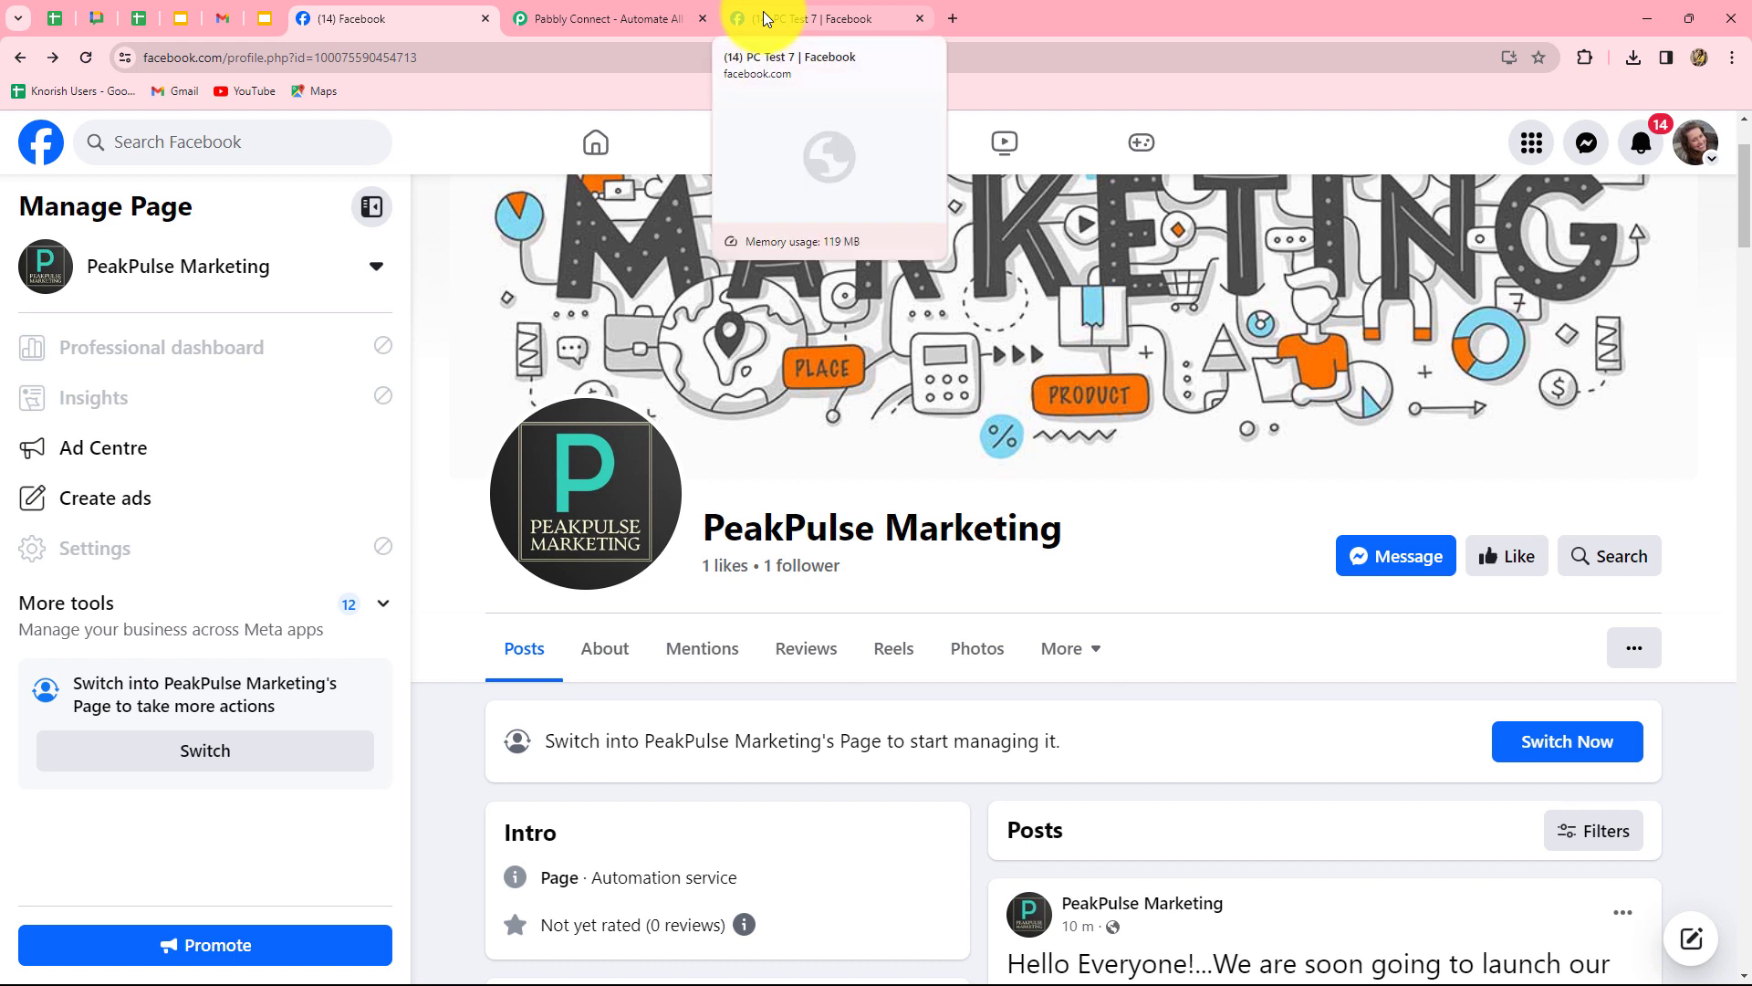
{"action": "left_click", "coordinate": [765, 18]}
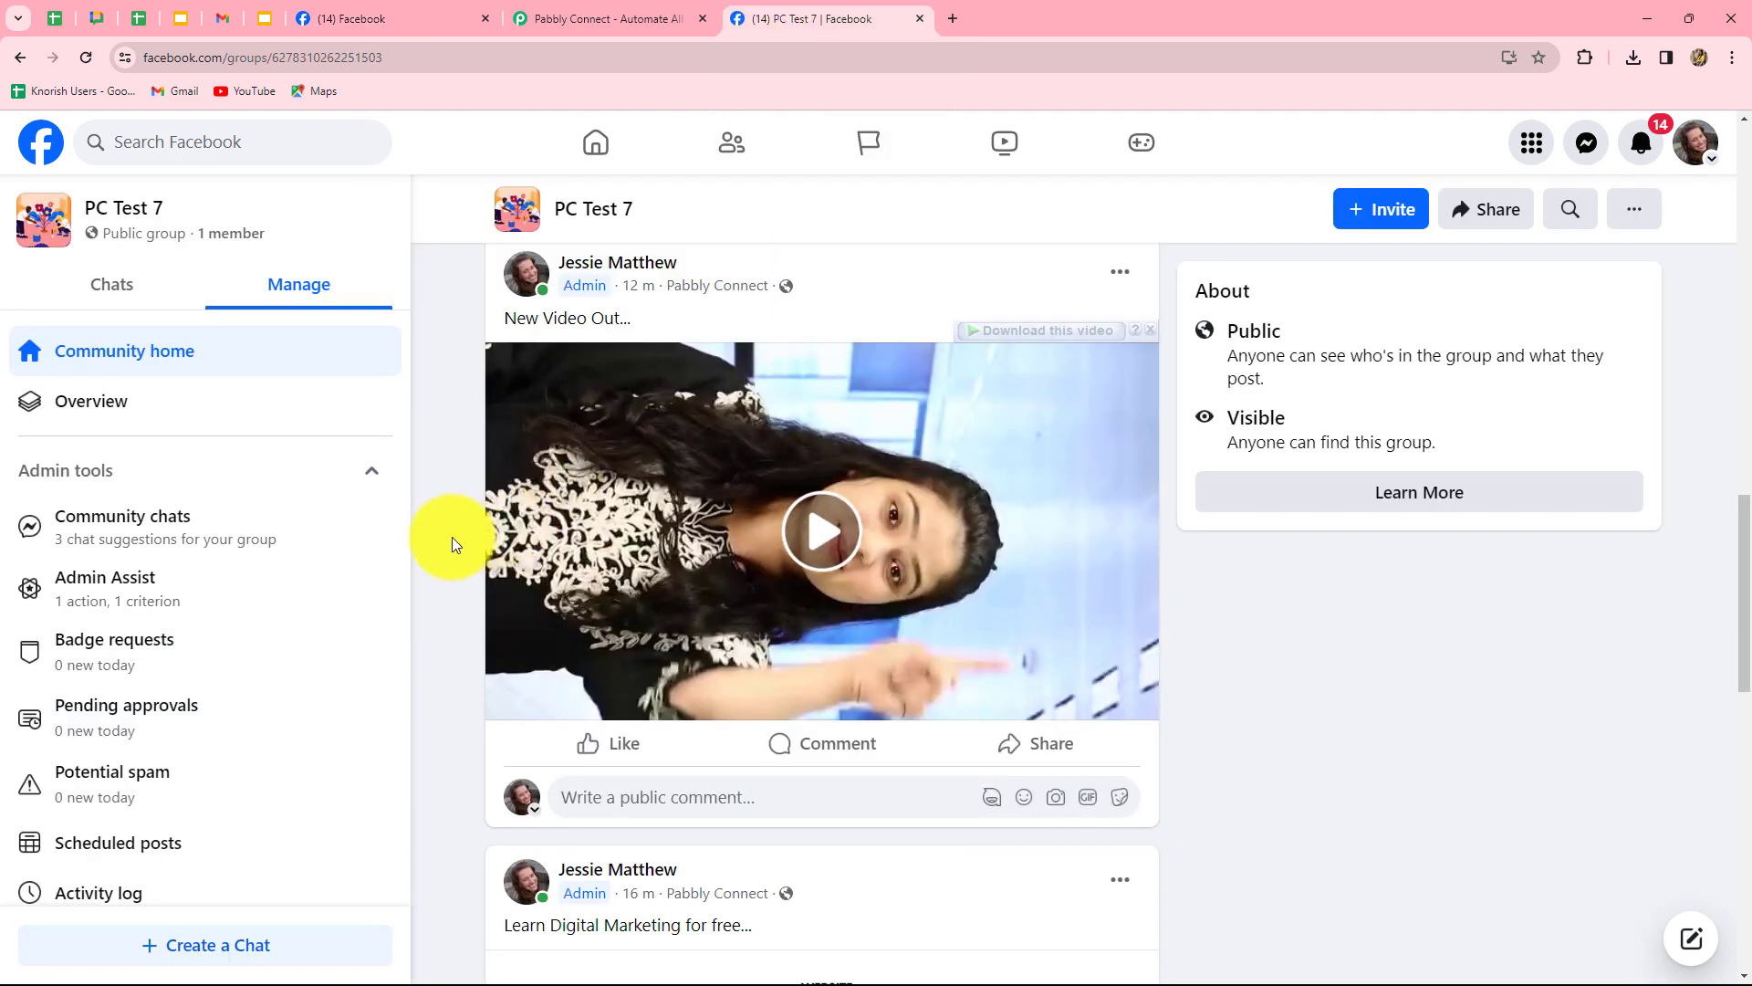
{"action": "scroll", "coordinate": [451, 537], "scroll_direction": "up", "scroll_amount": 10}
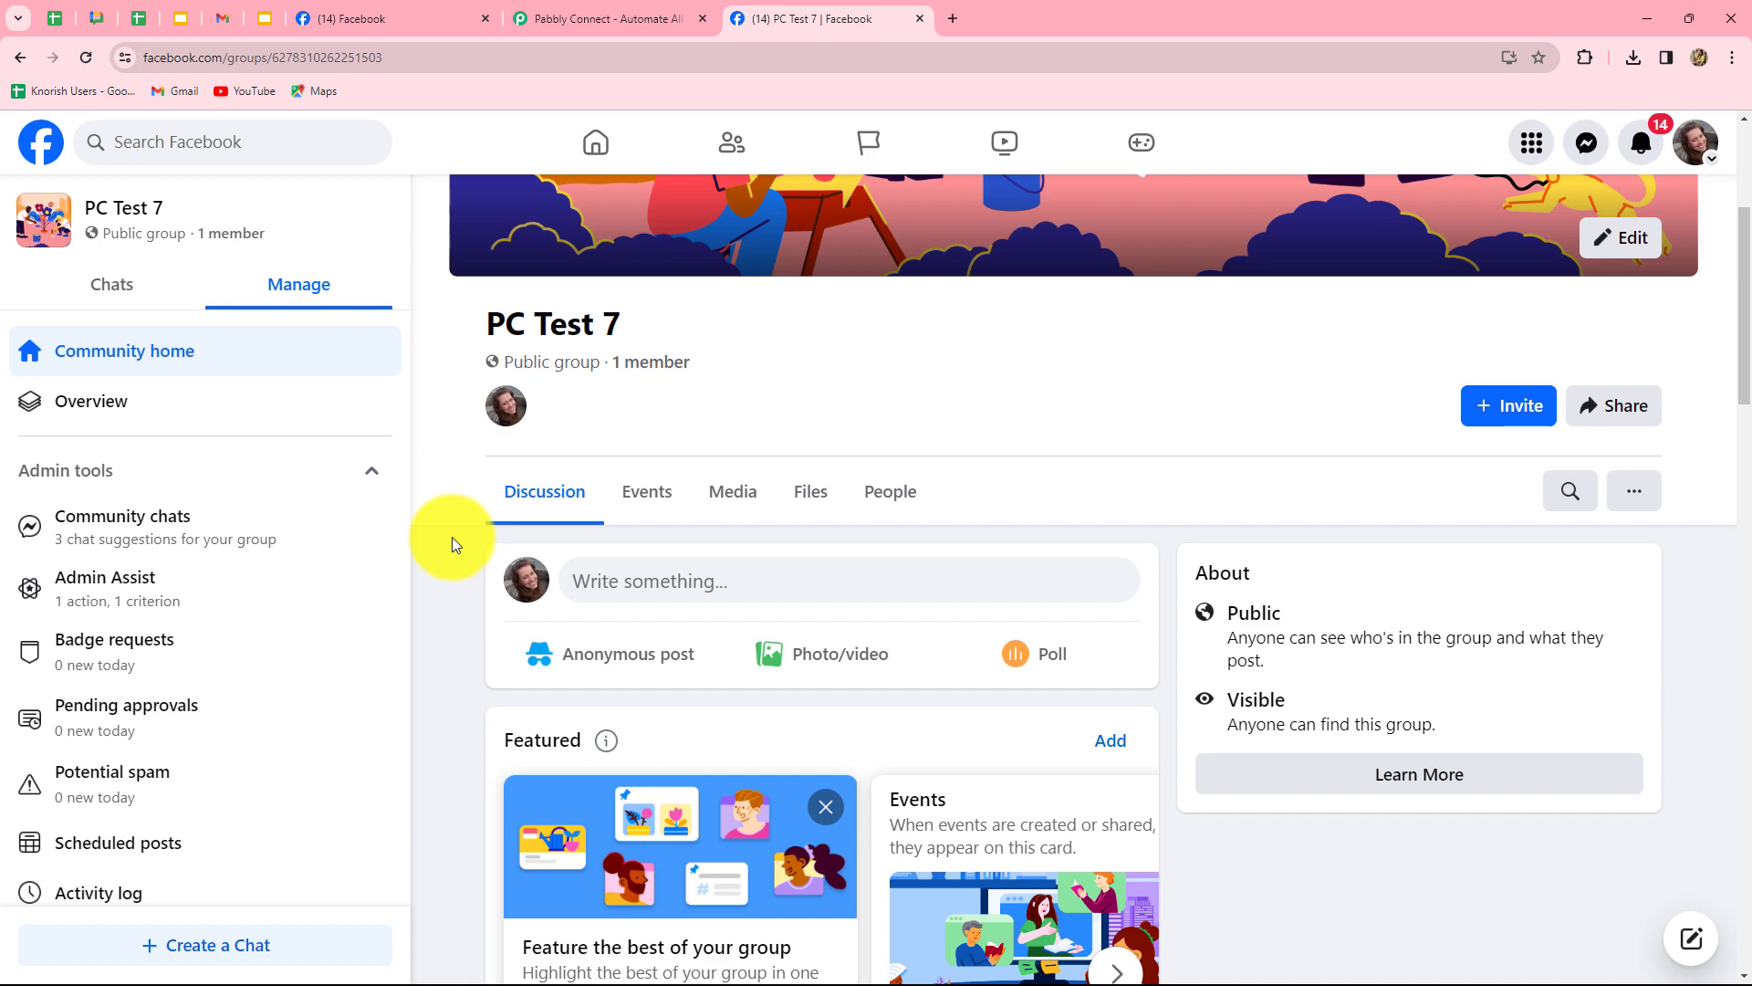
{"action": "left_click", "coordinate": [394, 15]}
{"action": "left_click", "coordinate": [826, 15]}
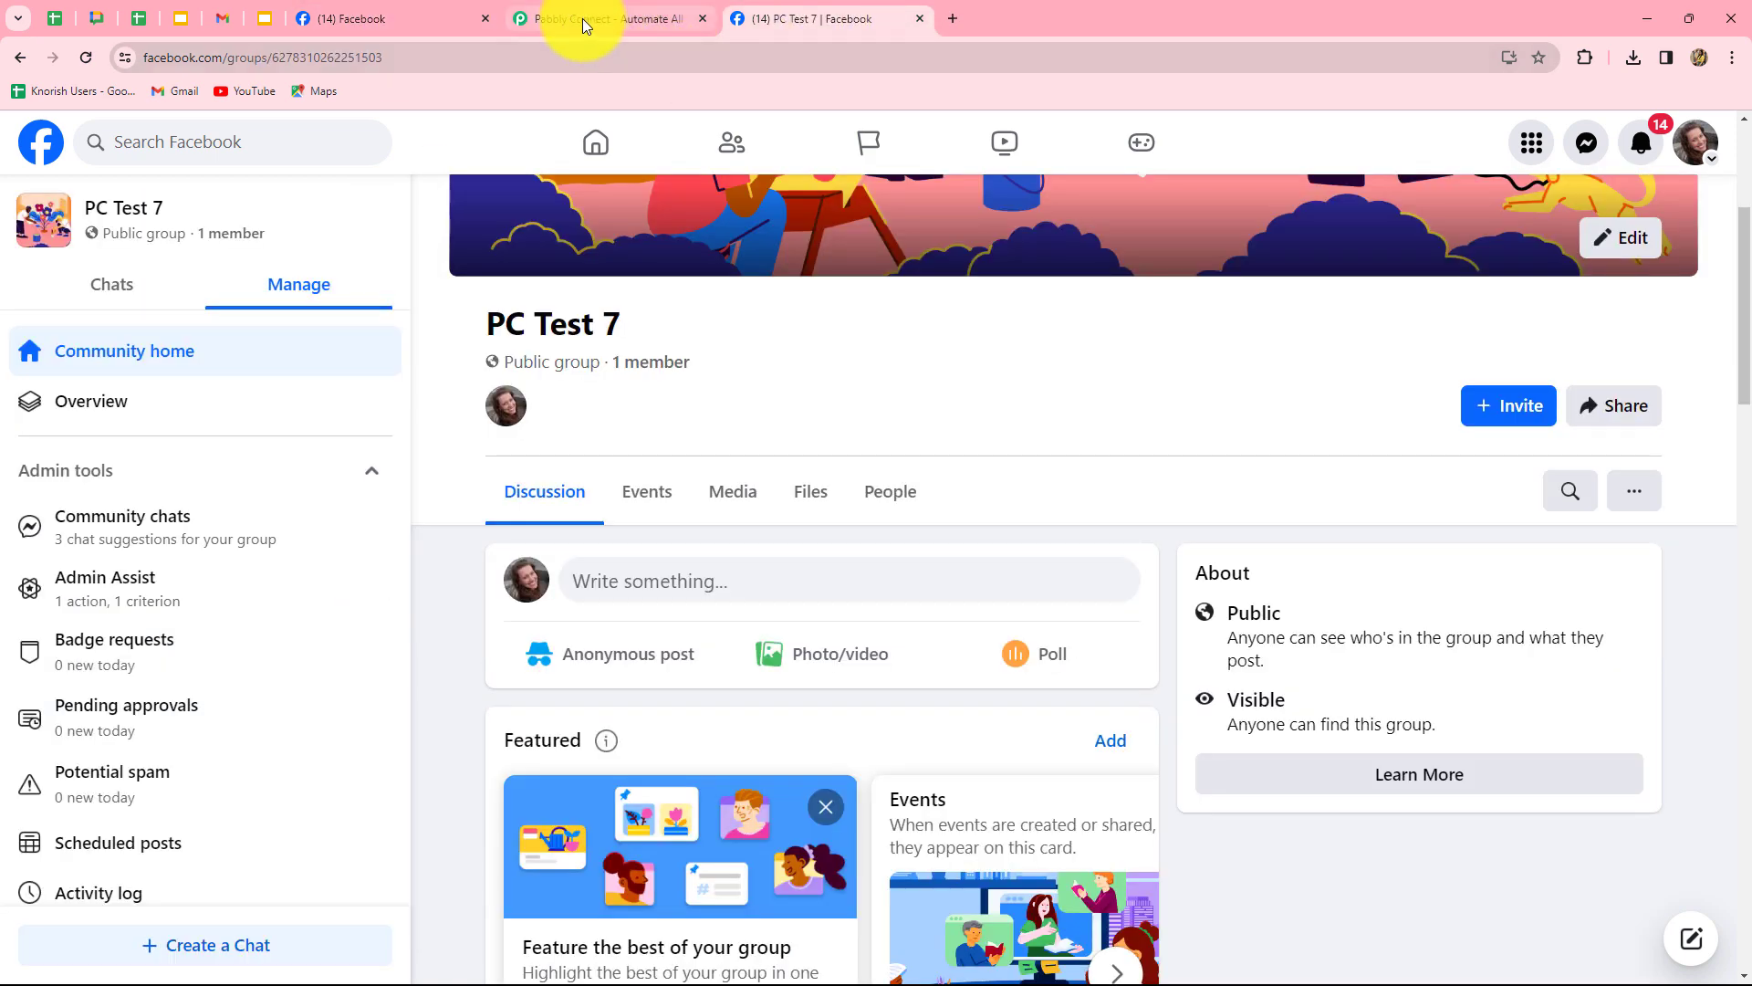
Step: On the Pabbly Connect website, highlight the landing-page headline through 'Tasks!'
{"action": "left_click", "coordinate": [582, 18]}
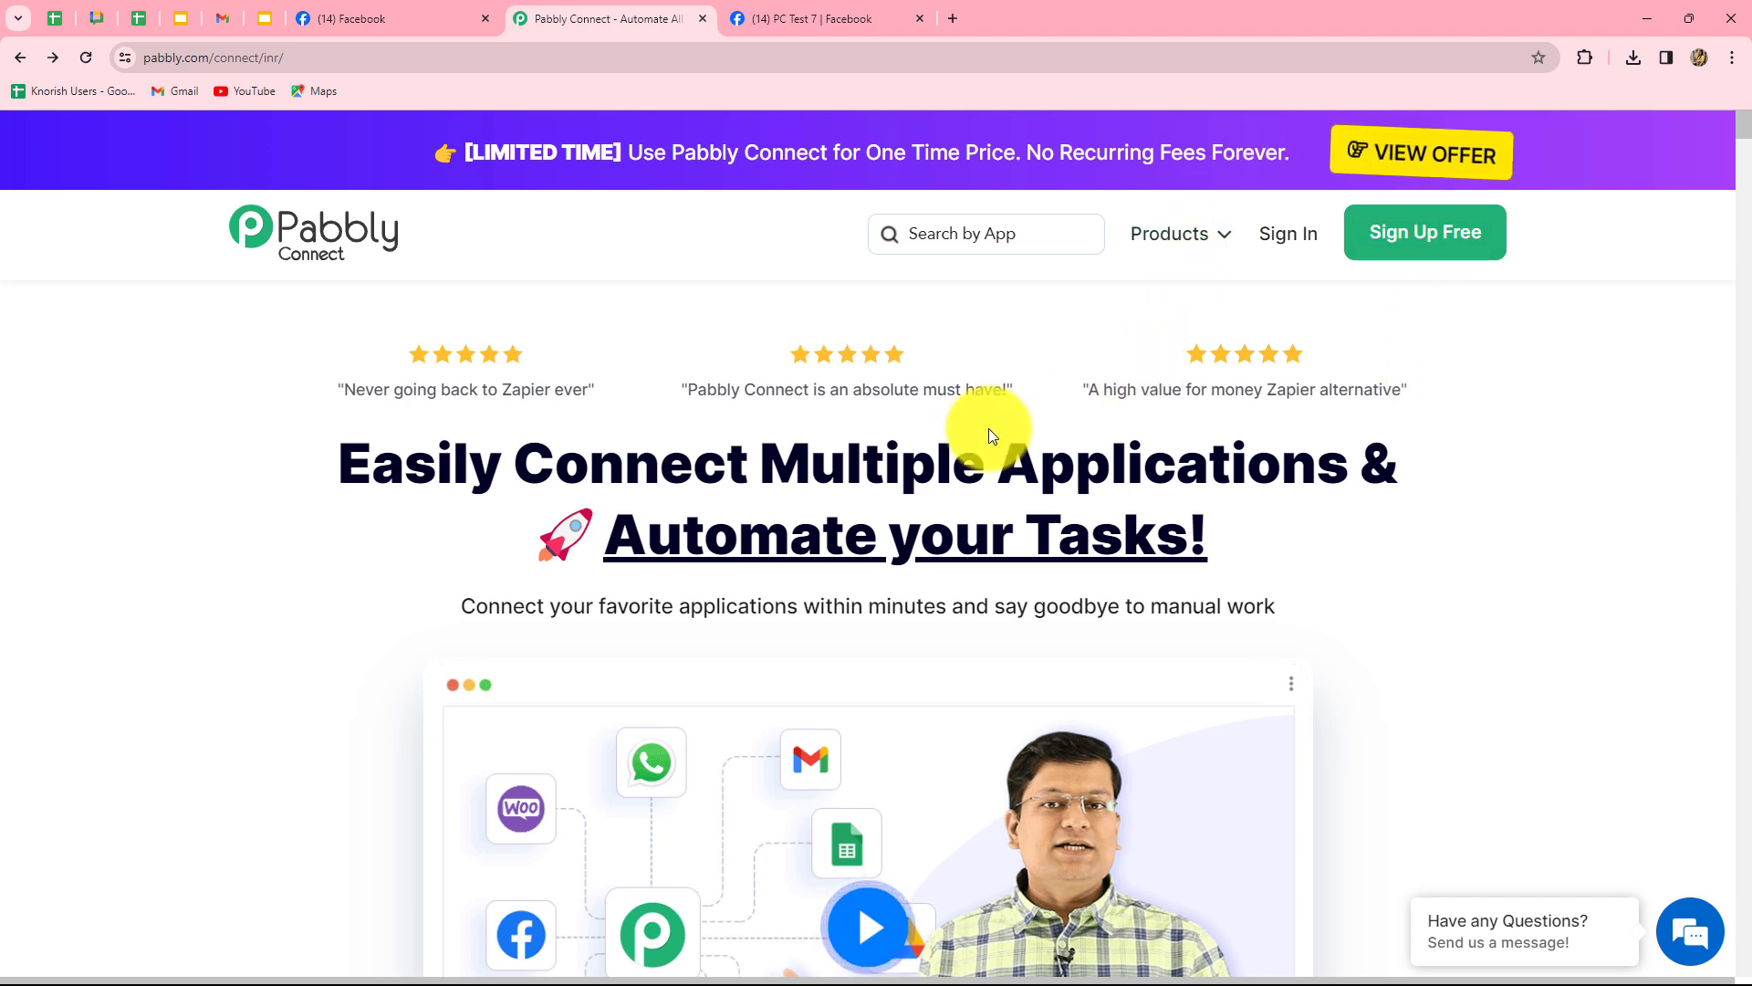
{"action": "left_click_drag", "start_coordinate": [366, 461], "coordinate": [1091, 543]}
{"action": "left_click_drag", "start_coordinate": [1224, 555], "coordinate": [1294, 561]}
{"action": "left_click", "coordinate": [1294, 561]}
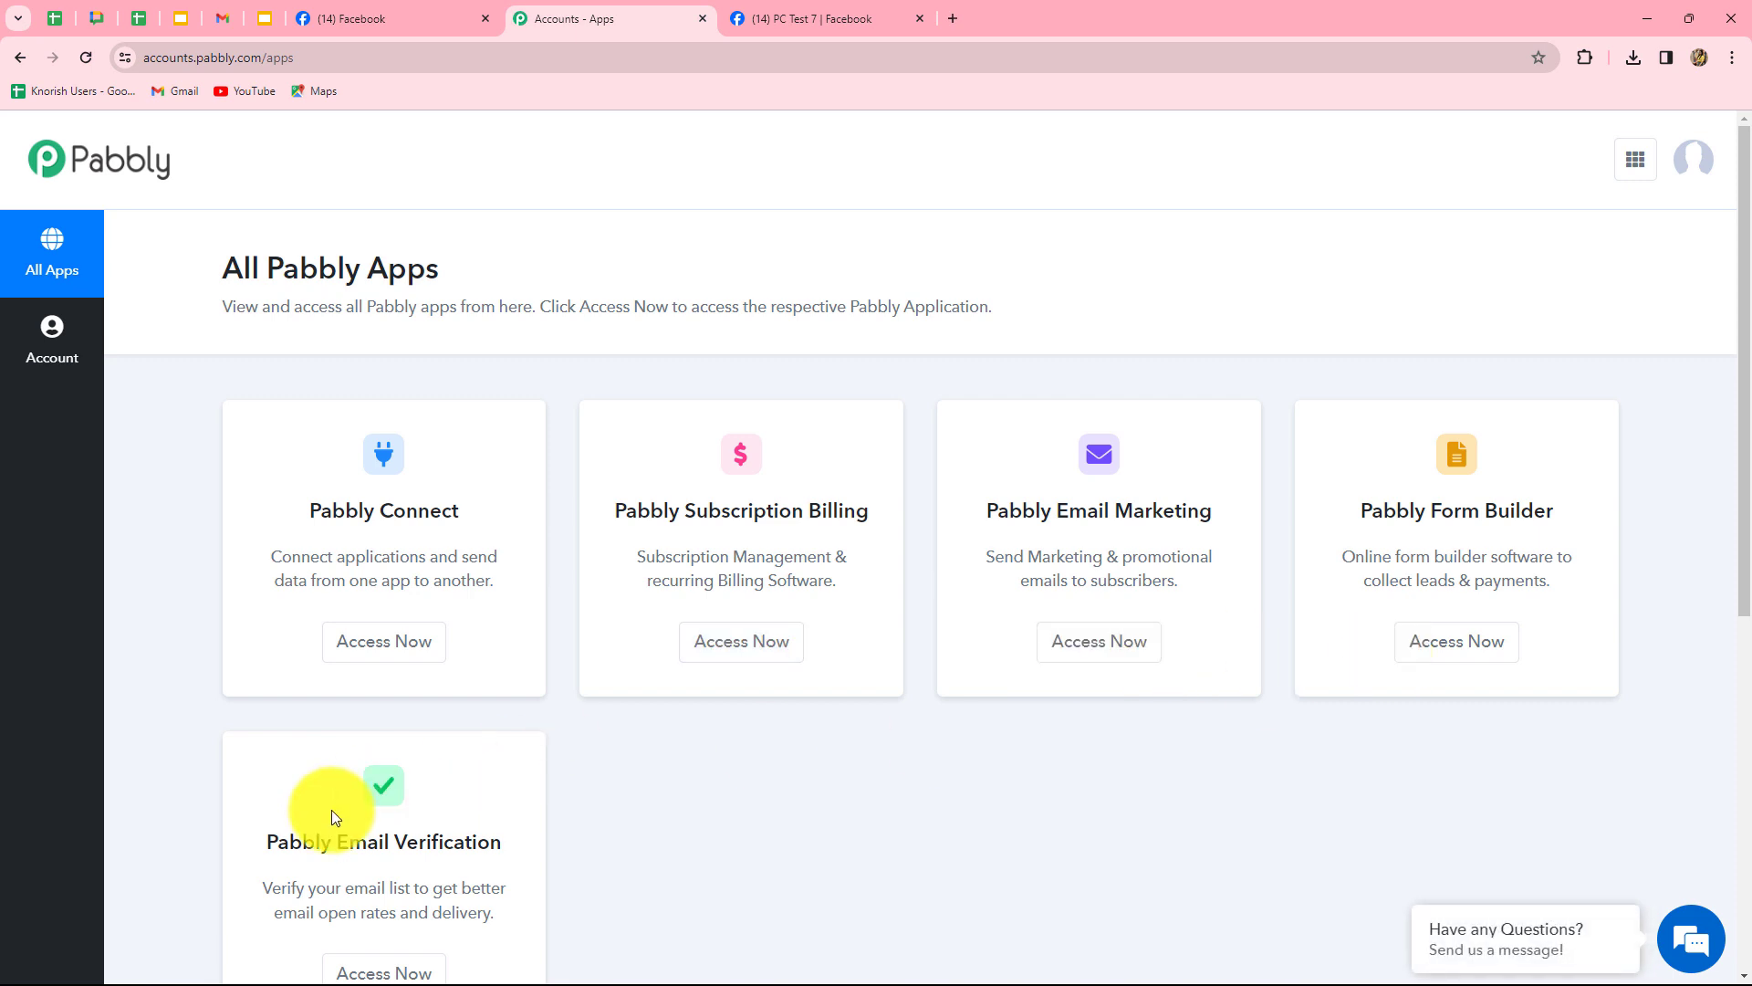
Step: Open Pabbly Connect from the All Pabbly Apps list via Access Now
{"action": "scroll", "coordinate": [332, 808], "scroll_direction": "down", "scroll_amount": 3}
{"action": "scroll", "coordinate": [704, 786], "scroll_direction": "up", "scroll_amount": 3}
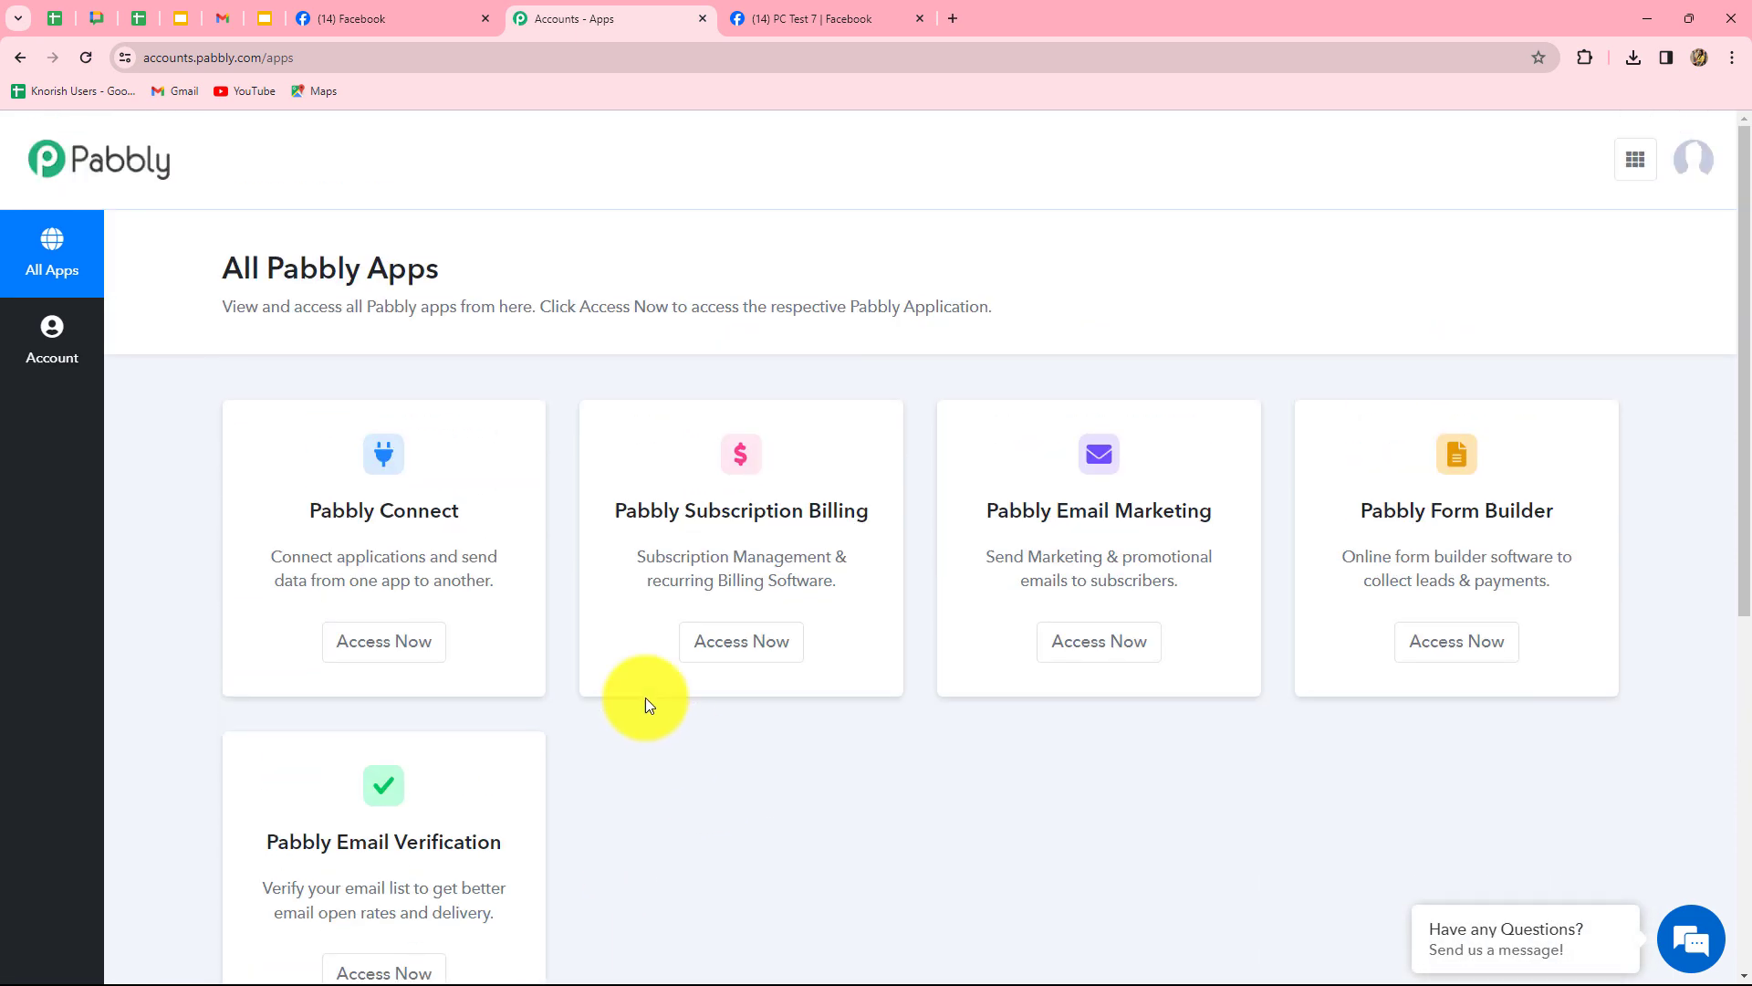
{"action": "left_click_drag", "start_coordinate": [317, 514], "coordinate": [459, 511]}
{"action": "left_click", "coordinate": [416, 635]}
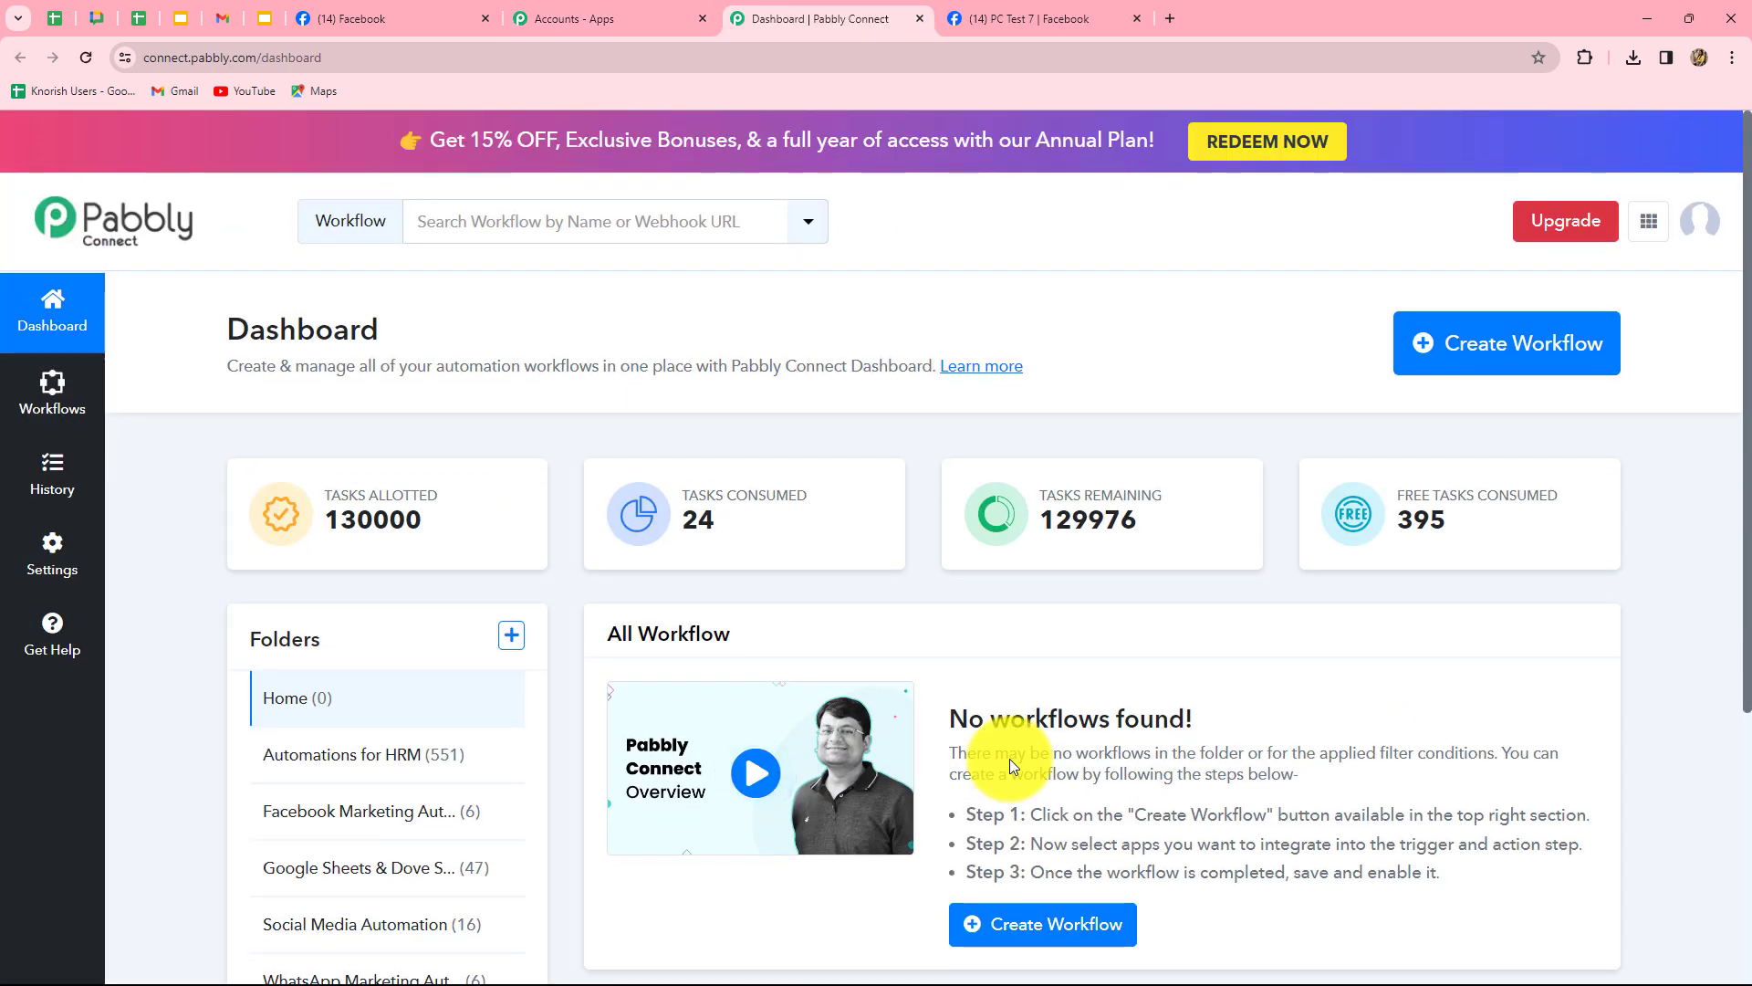
Step: Review the dashboard's 129976 remaining tasks and empty Home folder, then choose Create Workflow
{"action": "scroll", "coordinate": [1009, 759], "scroll_direction": "down", "scroll_amount": 3}
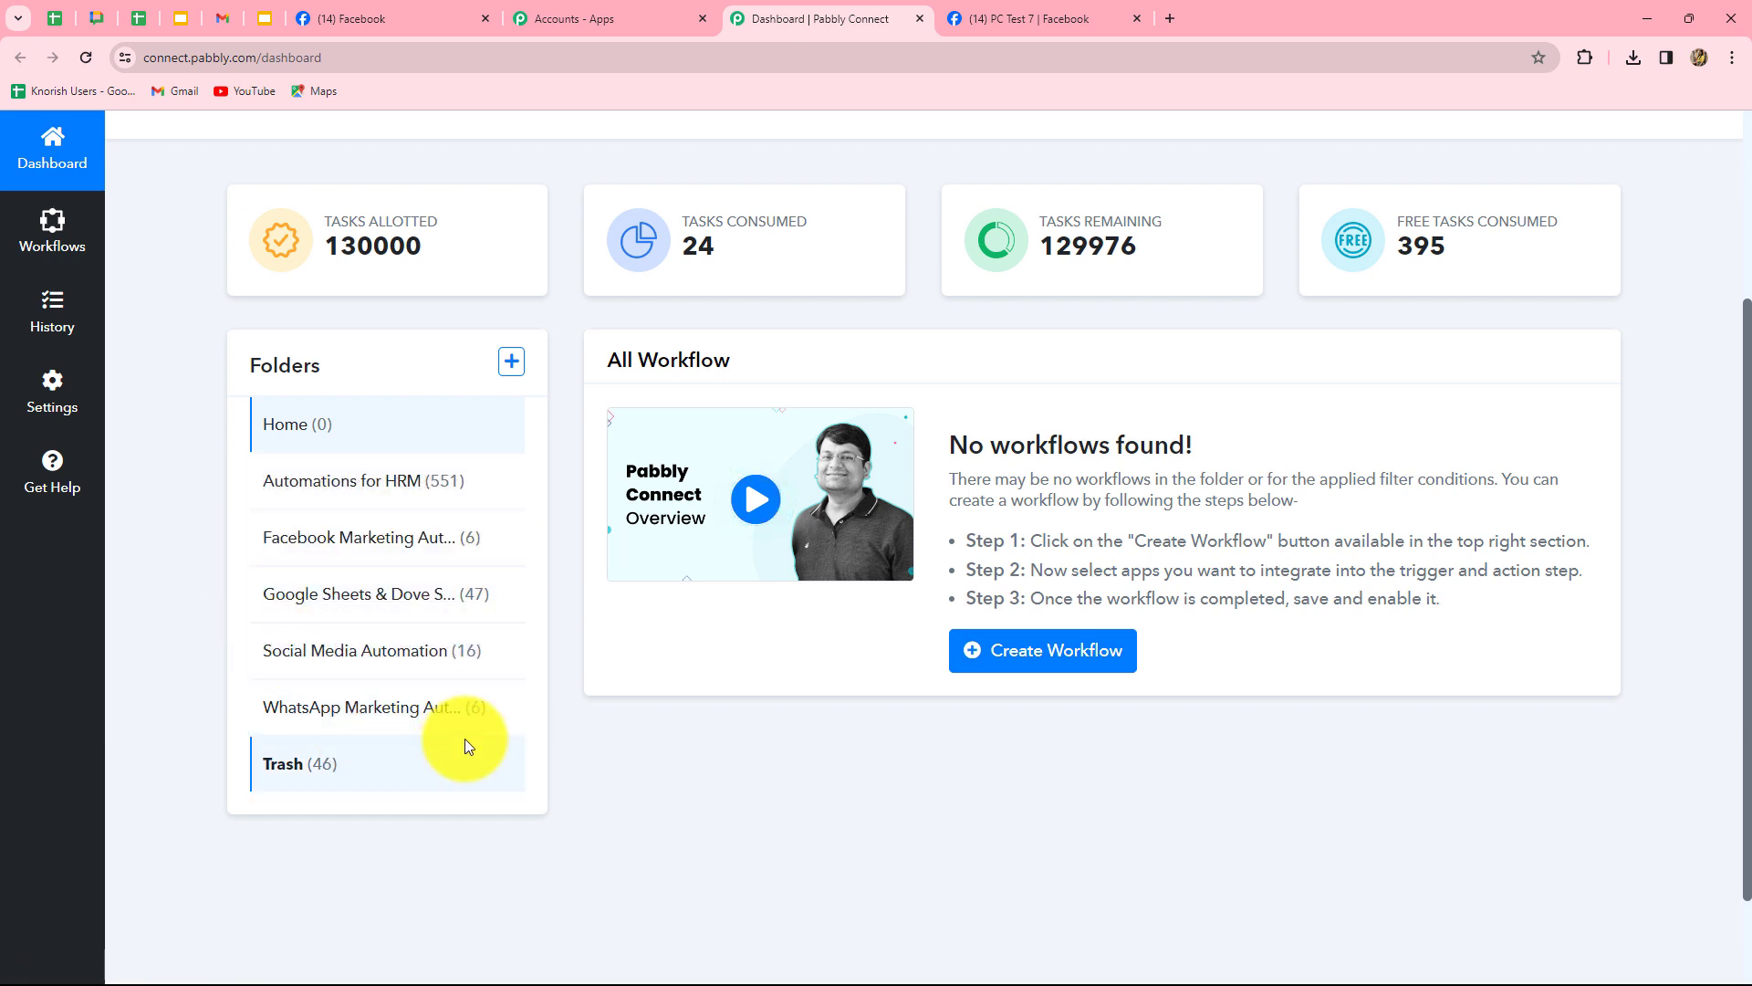
{"action": "scroll", "coordinate": [665, 758], "scroll_direction": "up", "scroll_amount": 3}
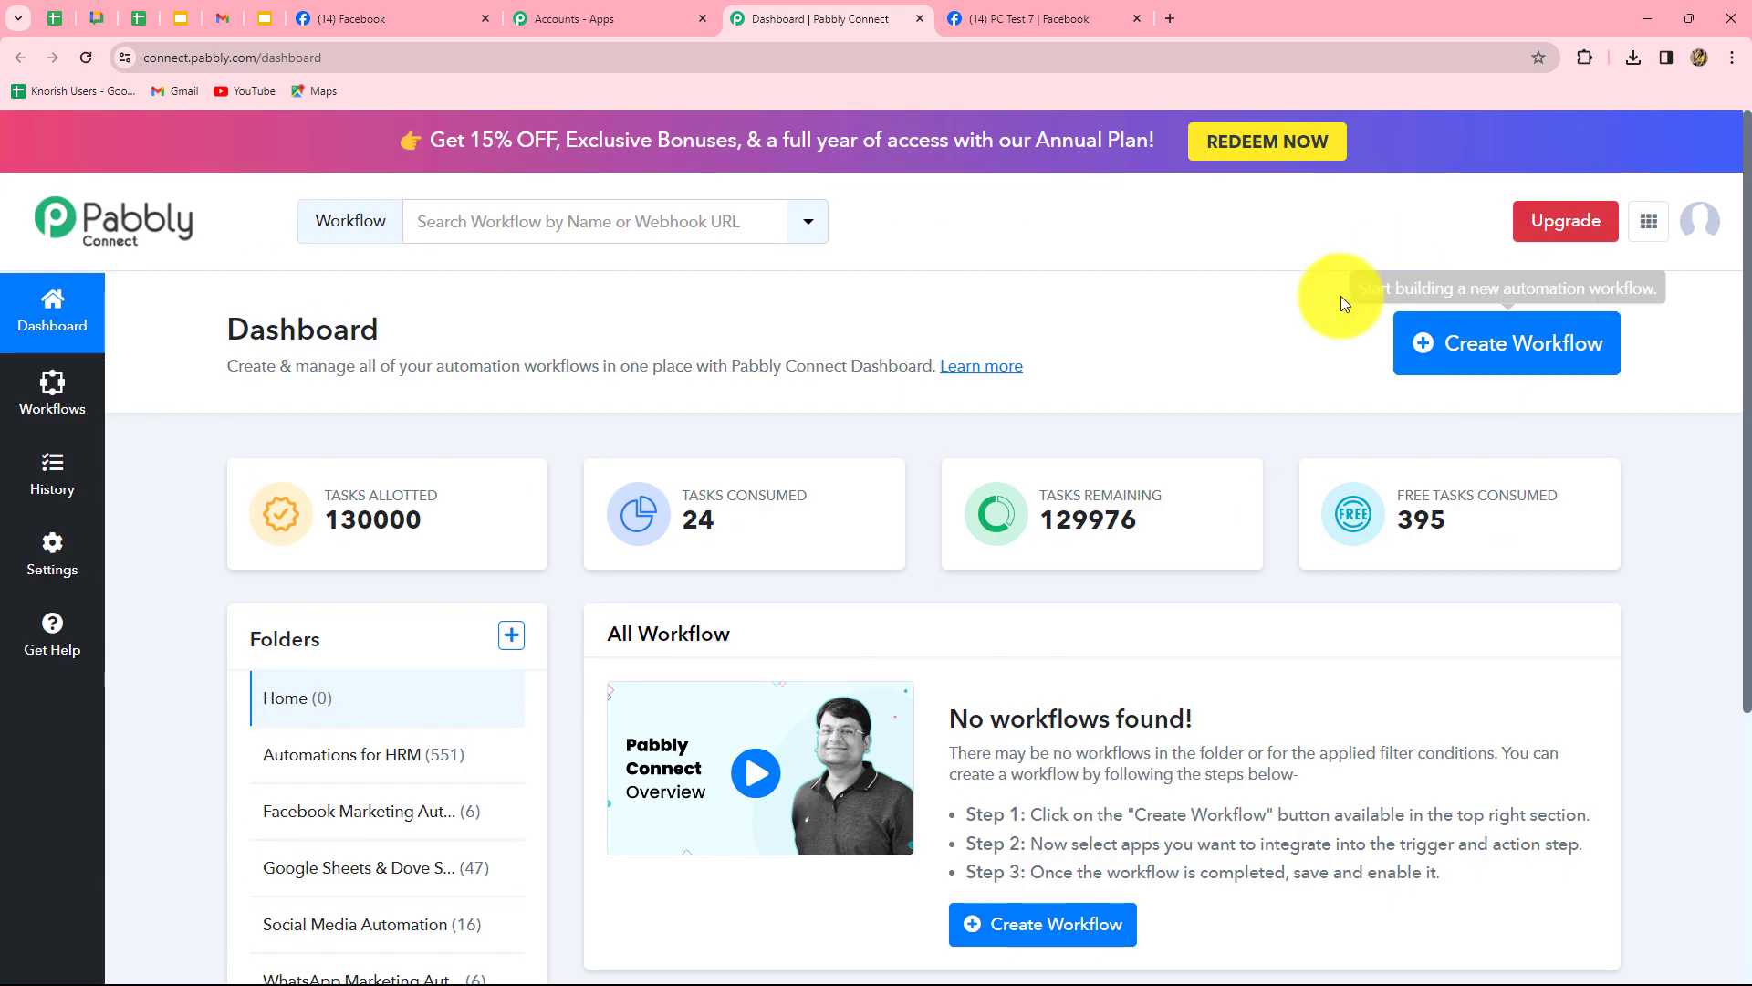
{"action": "left_click", "coordinate": [1531, 375]}
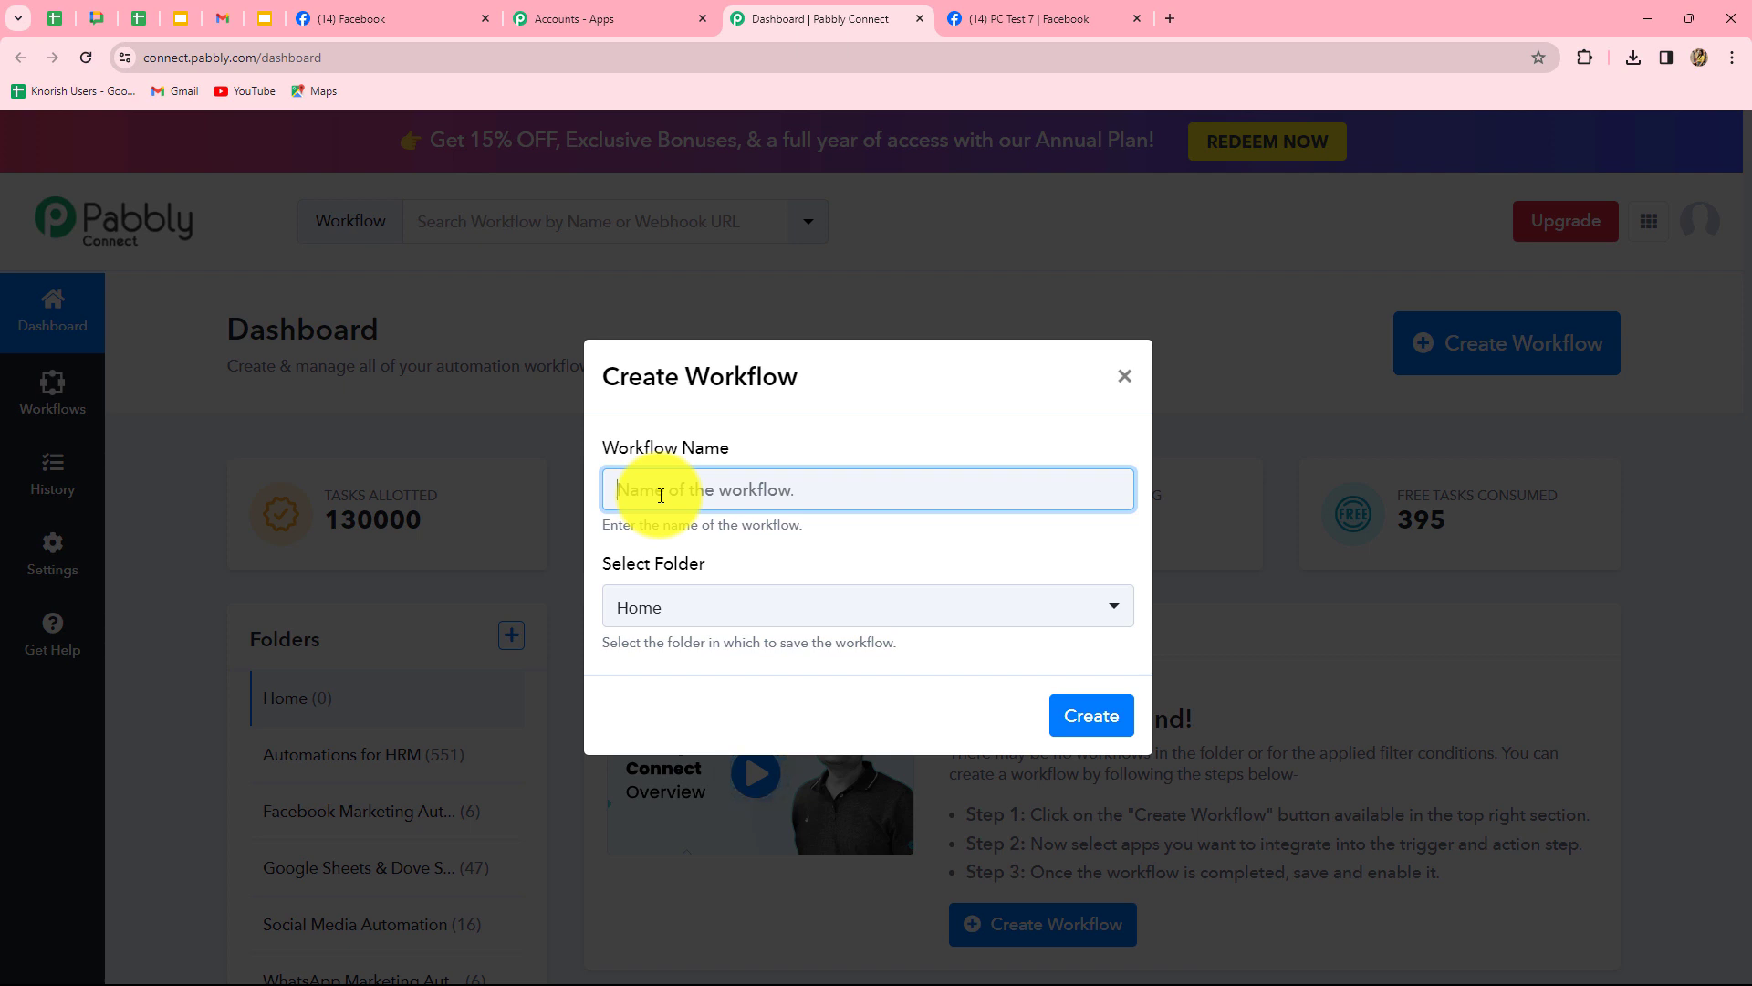
Step: Create workflow 'Share Facebook Page Post to Facebook Groups (Photo/Video/Text)' in Social Media Automation
{"action": "type", "text": "Share Facebook Page Post to Facebook Groups (Photo/Video/Text)"}
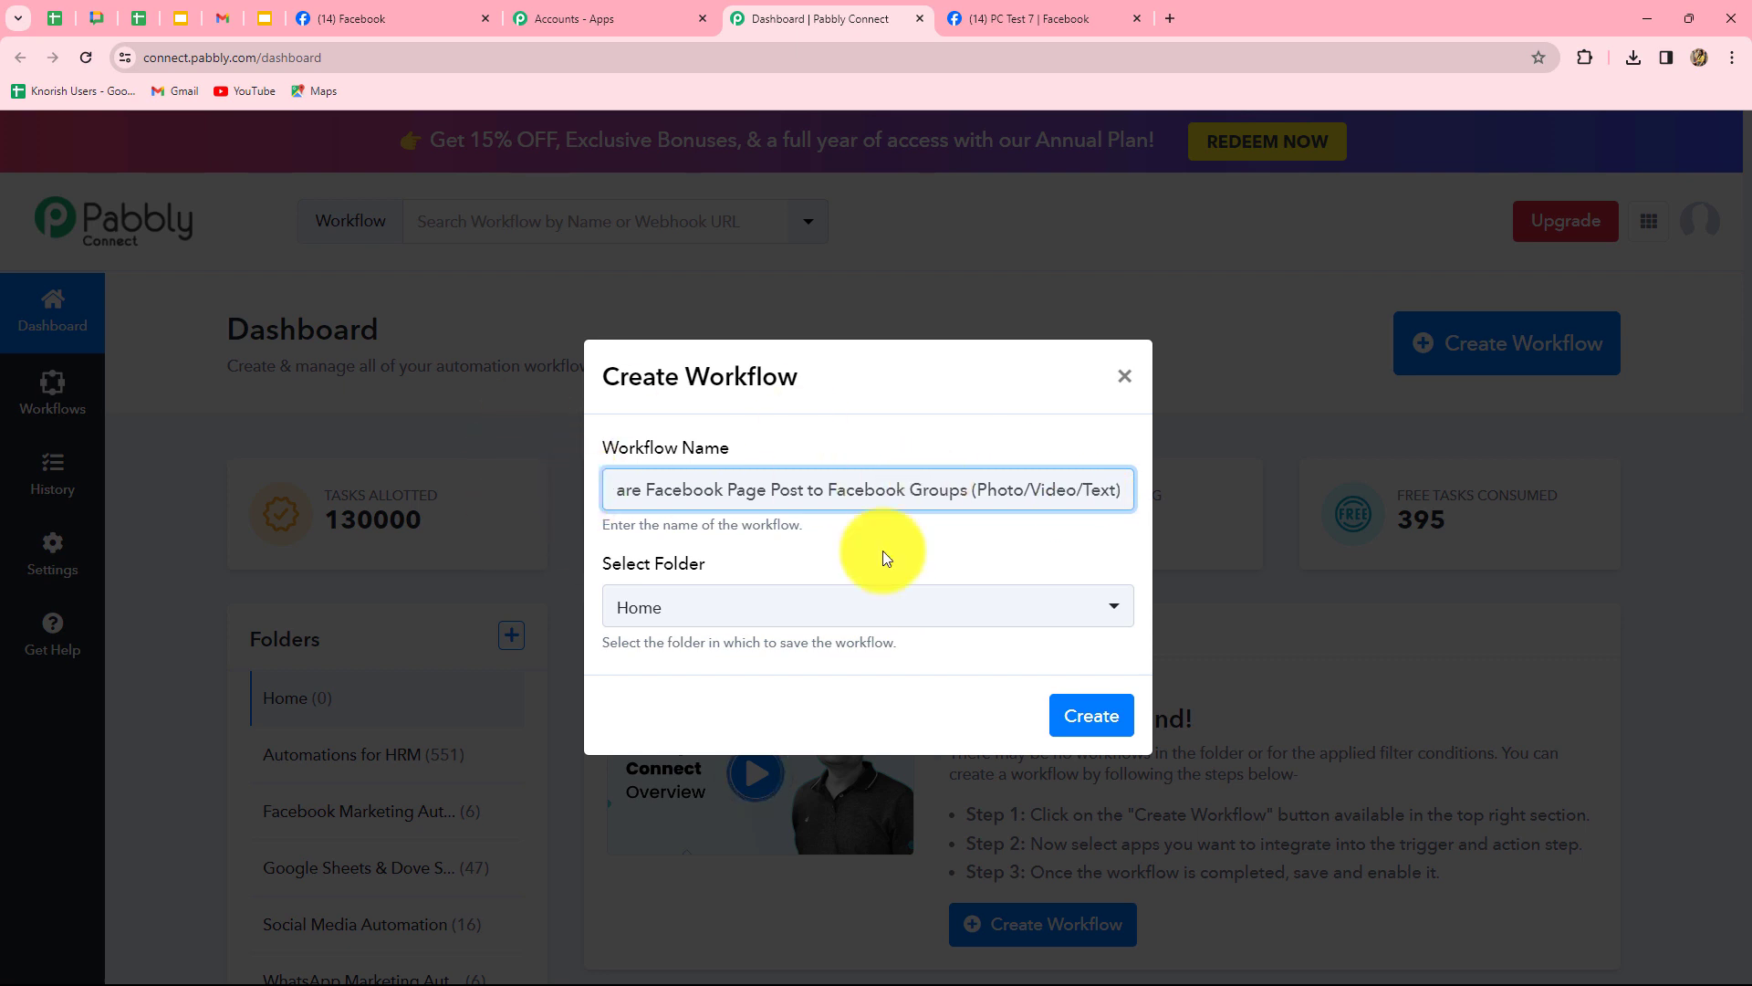
{"action": "left_click", "coordinate": [790, 618]}
{"action": "left_click", "coordinate": [794, 620]}
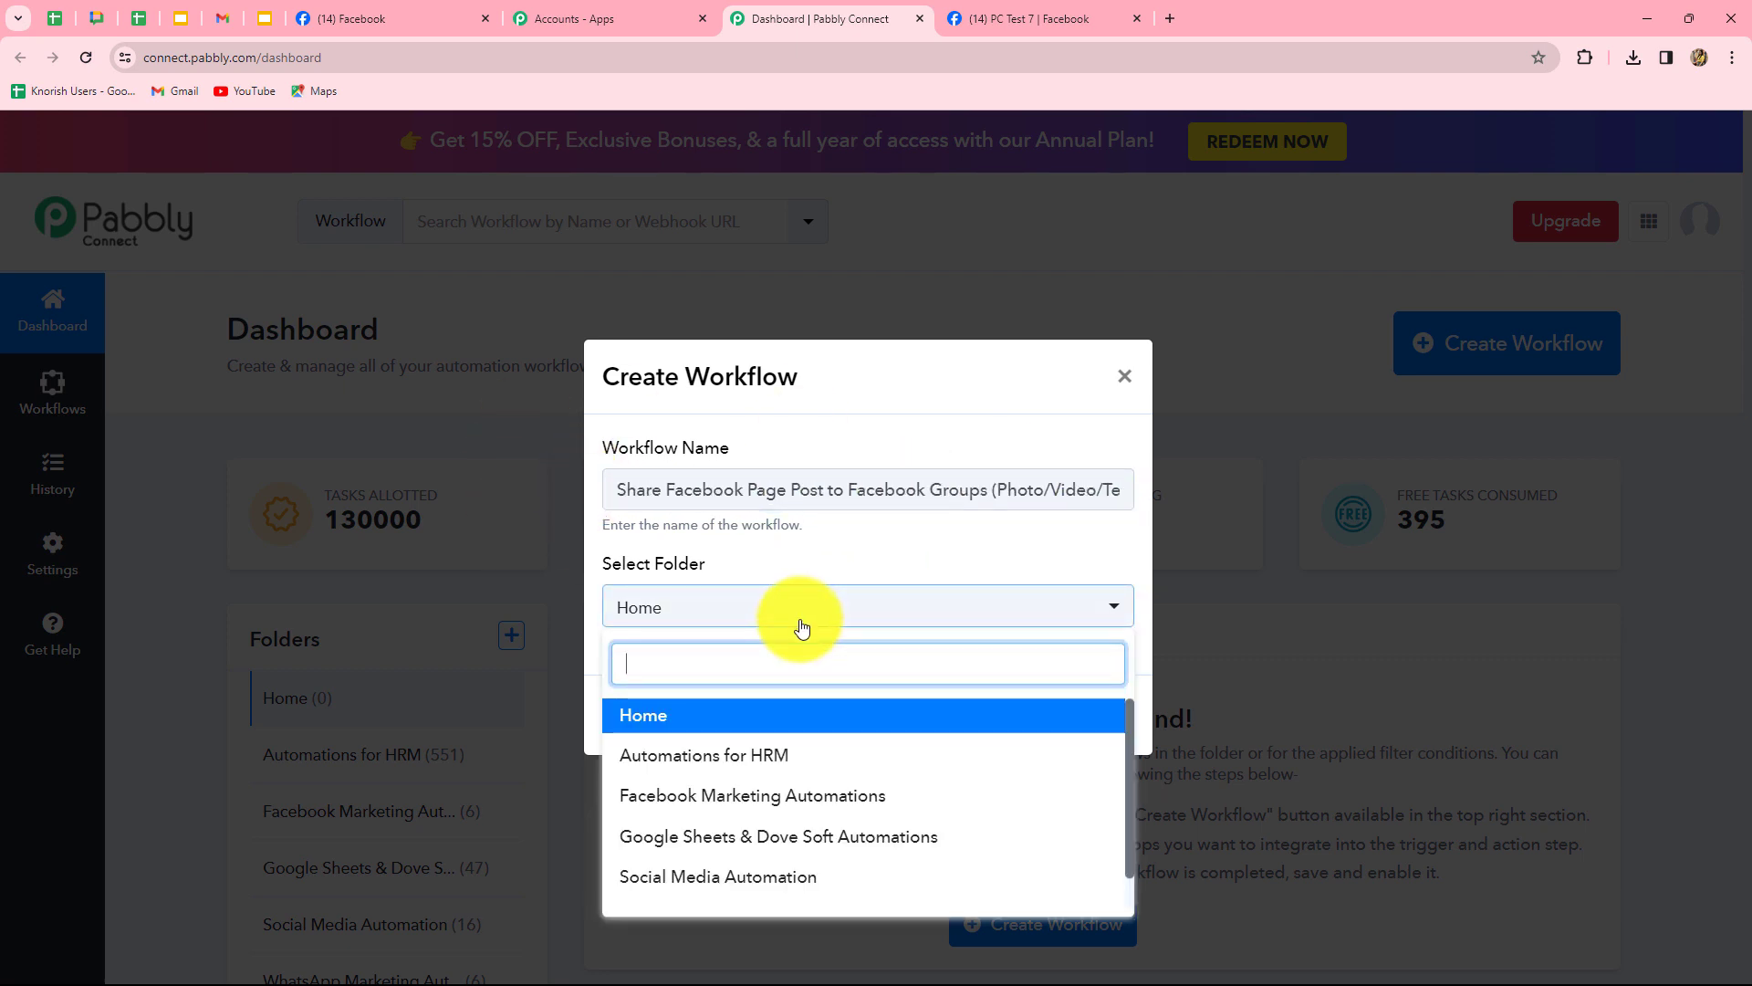
{"action": "left_click", "coordinate": [730, 885]}
{"action": "left_click", "coordinate": [1086, 723]}
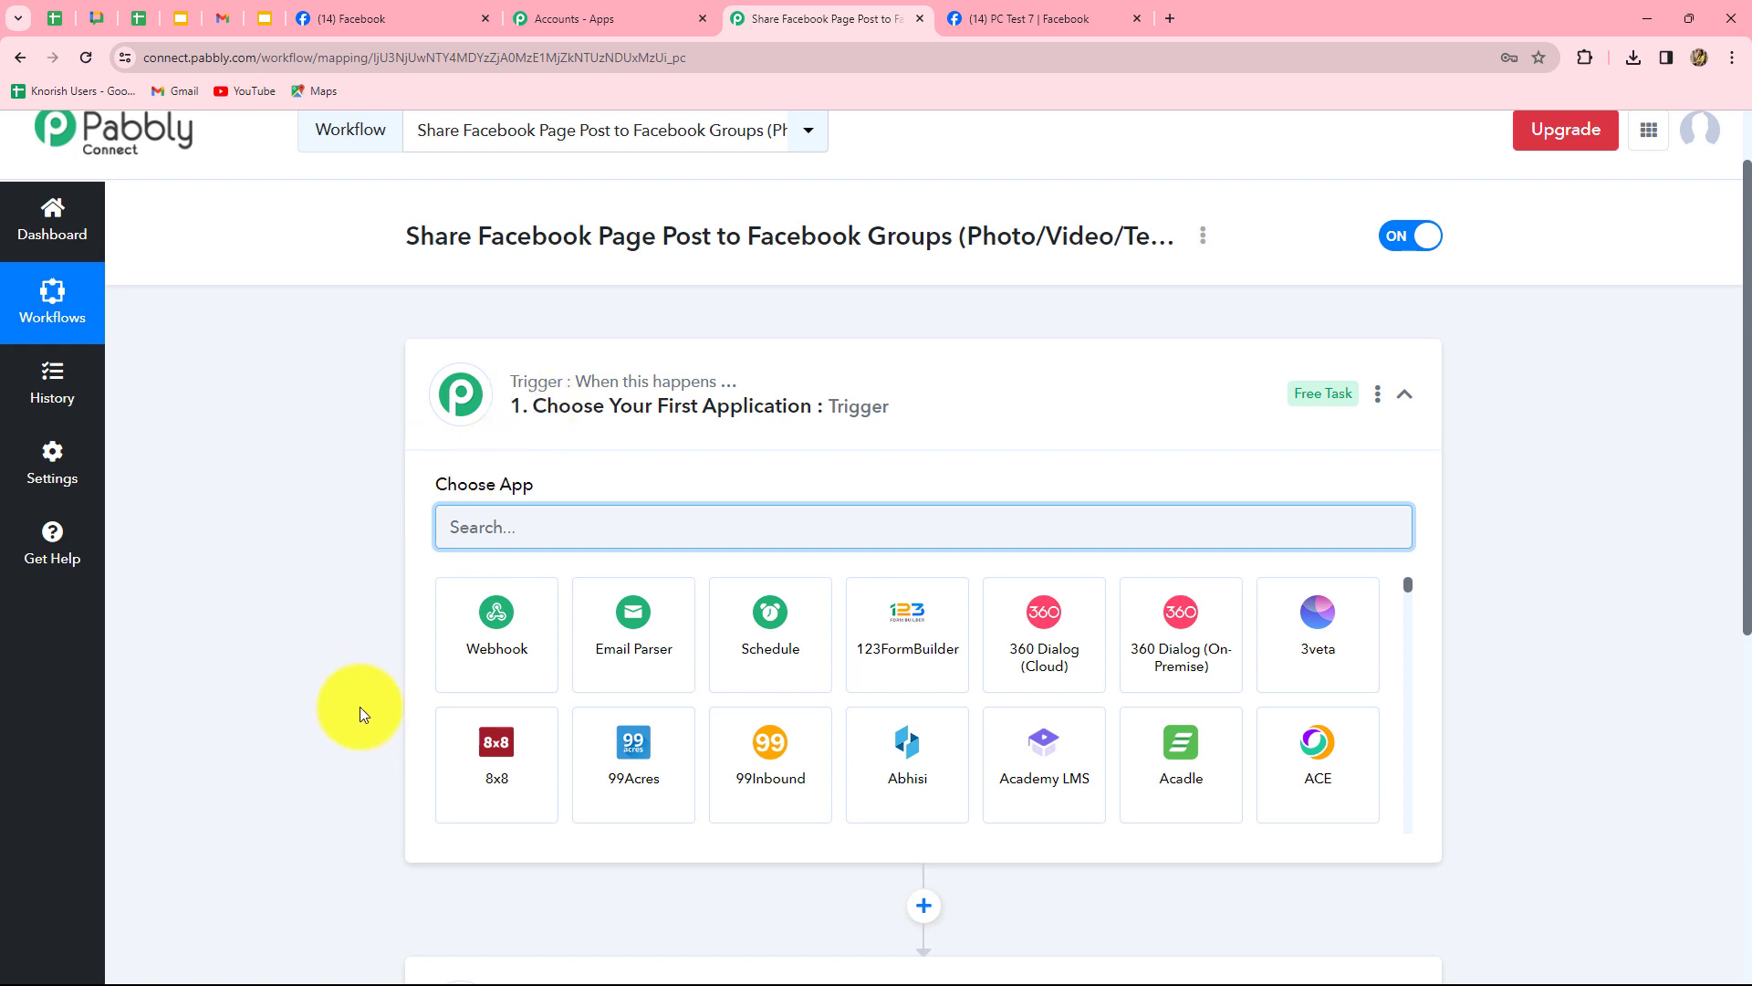
{"action": "scroll", "coordinate": [360, 707], "scroll_direction": "down", "scroll_amount": 3}
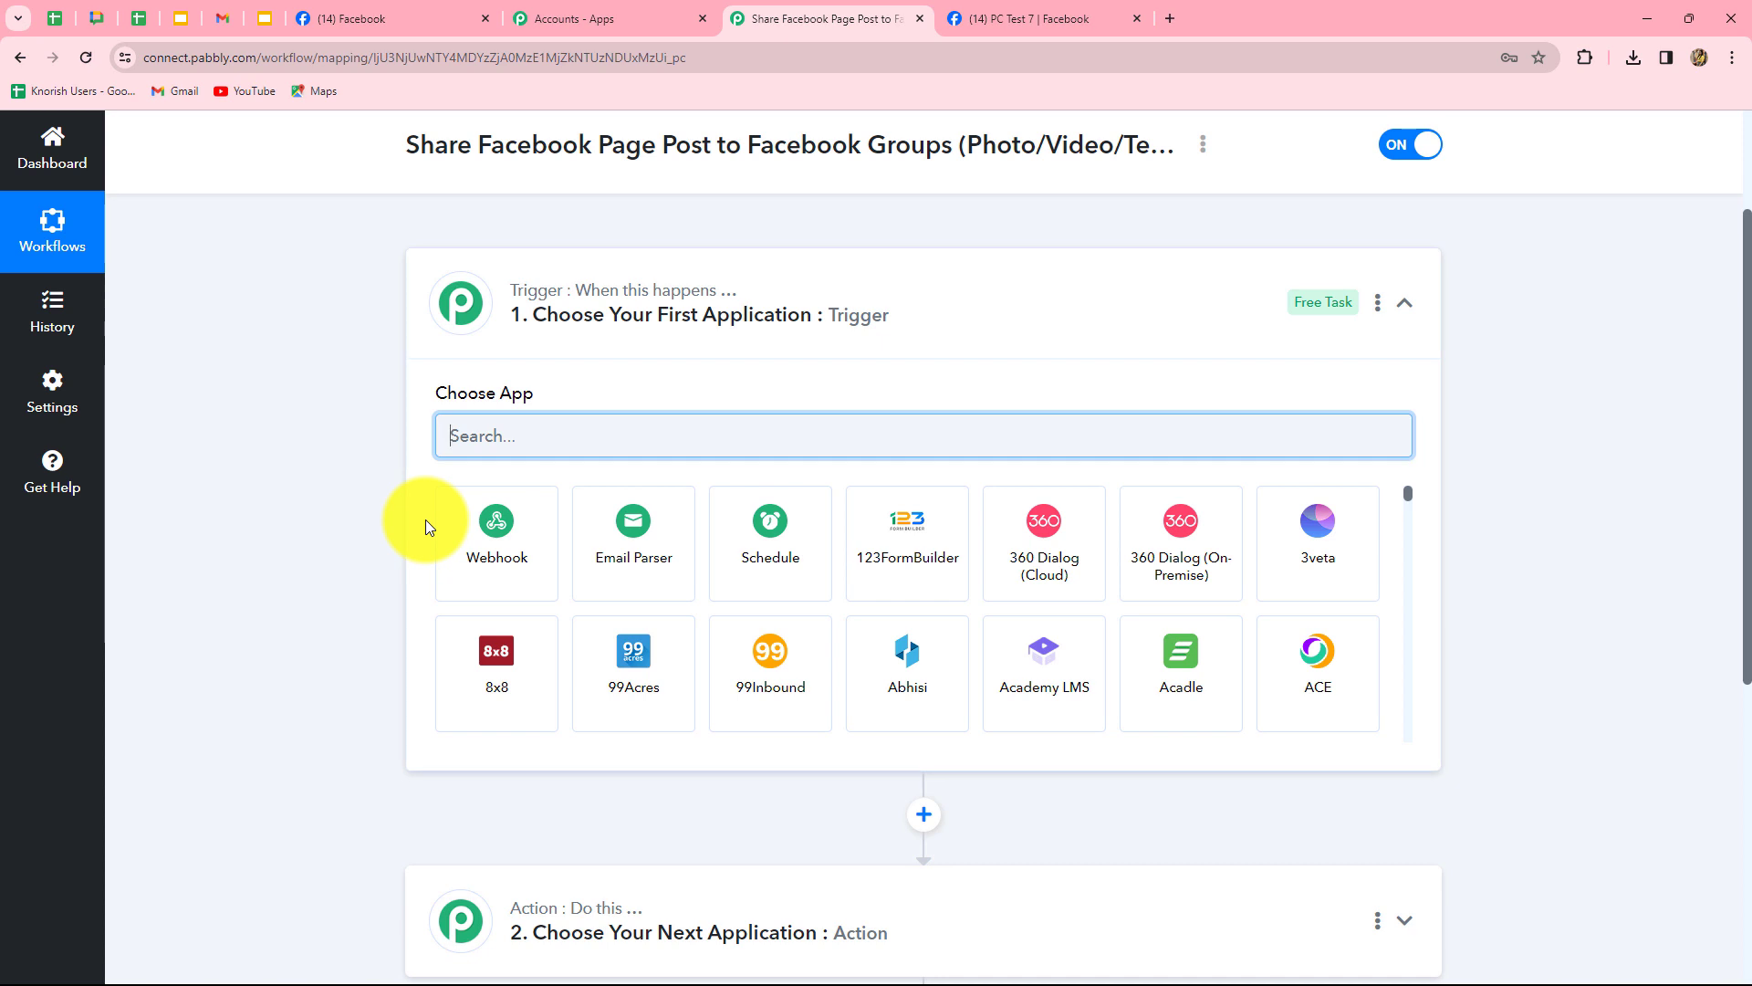
{"action": "scroll", "coordinate": [616, 817], "scroll_direction": "down", "scroll_amount": 3}
{"action": "scroll", "coordinate": [344, 626], "scroll_direction": "up", "scroll_amount": 3}
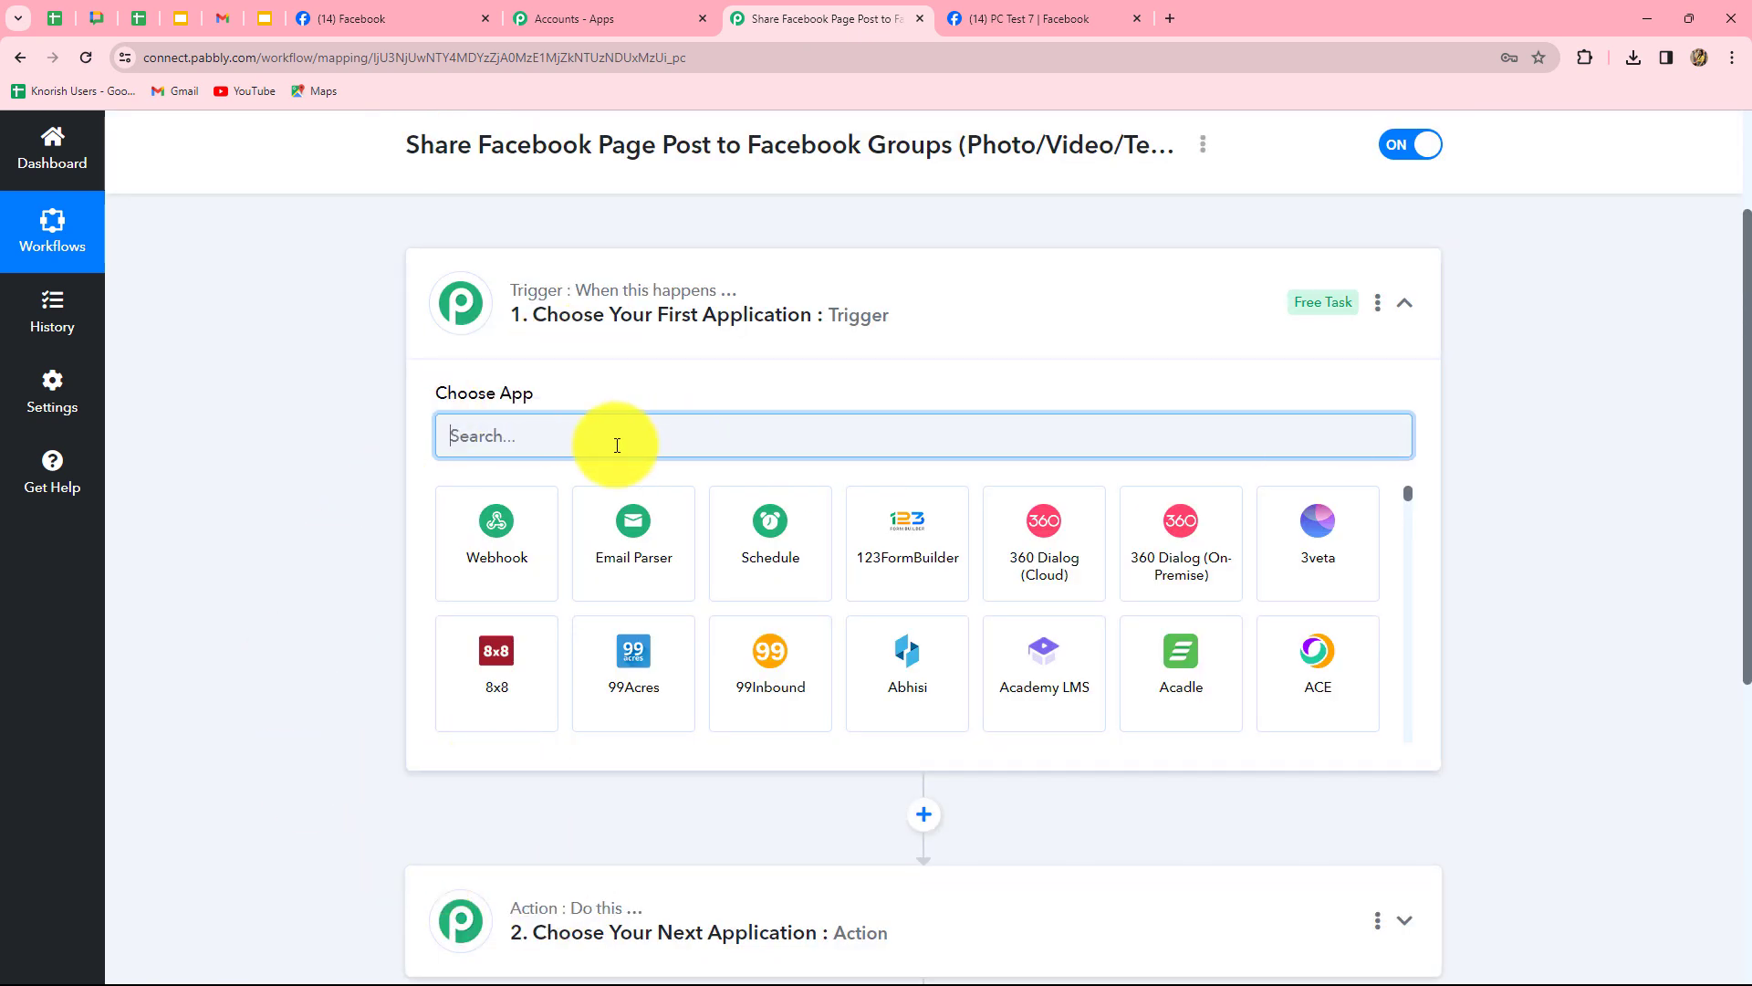
{"action": "scroll", "coordinate": [440, 801], "scroll_direction": "down", "scroll_amount": 3}
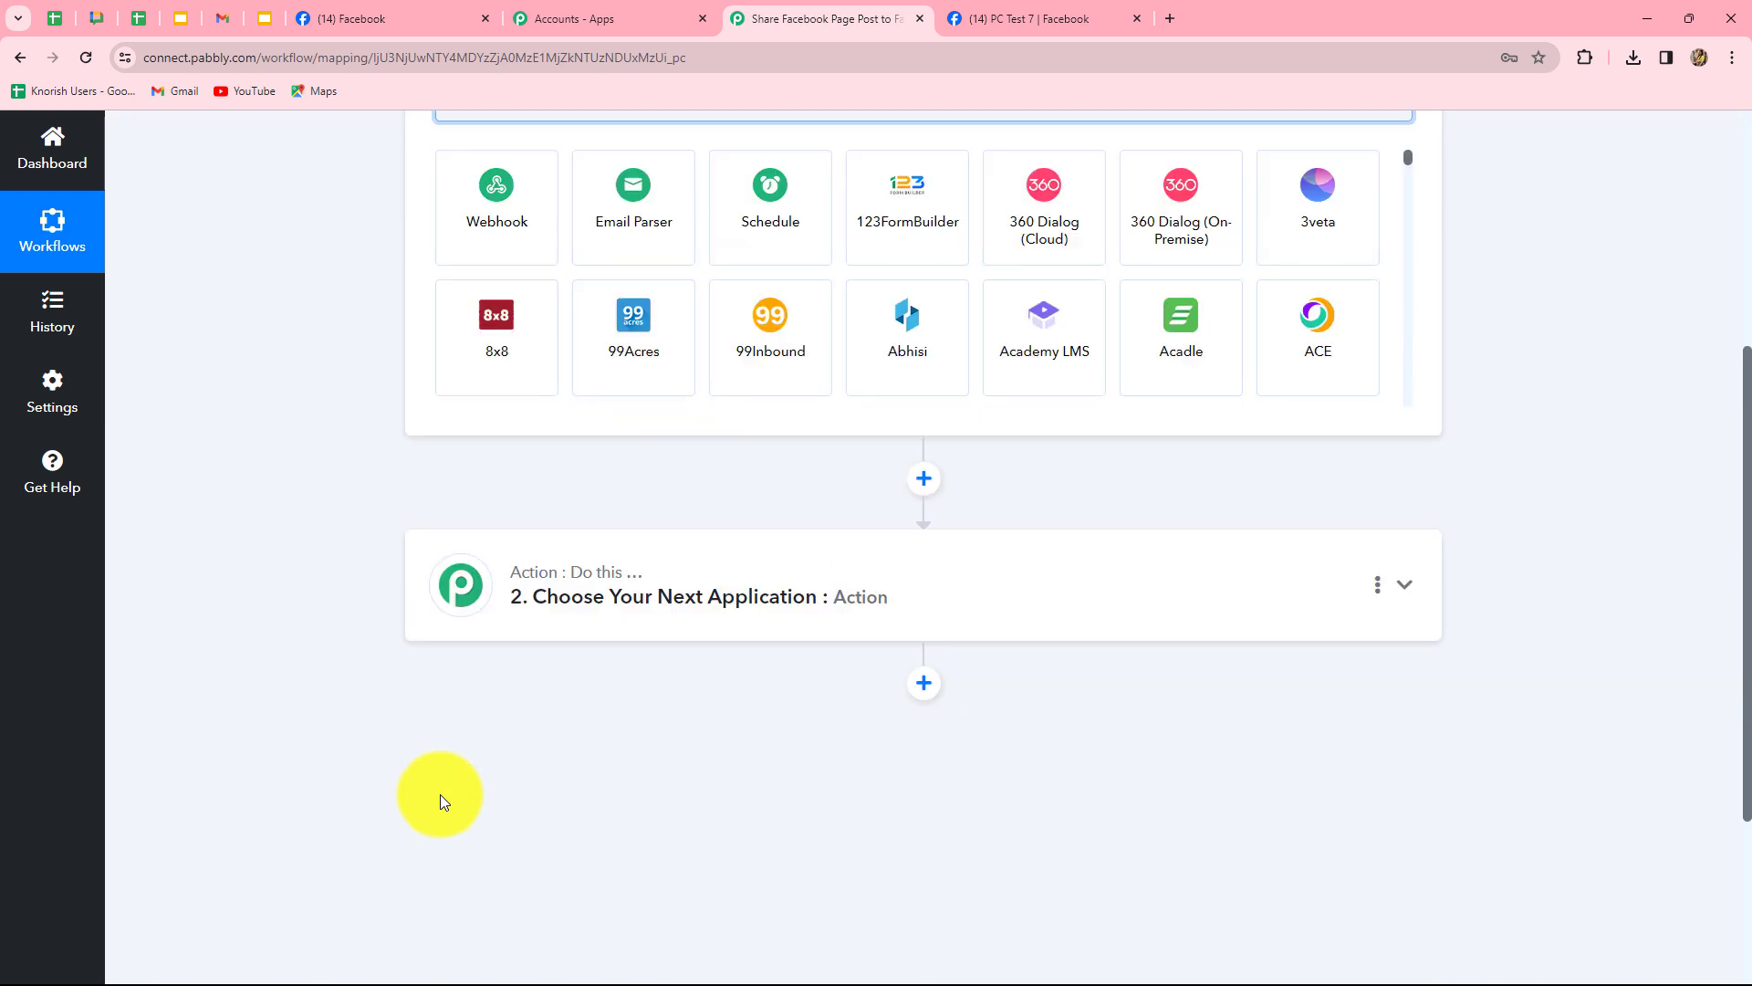
{"action": "scroll", "coordinate": [1077, 919], "scroll_direction": "up", "scroll_amount": 3}
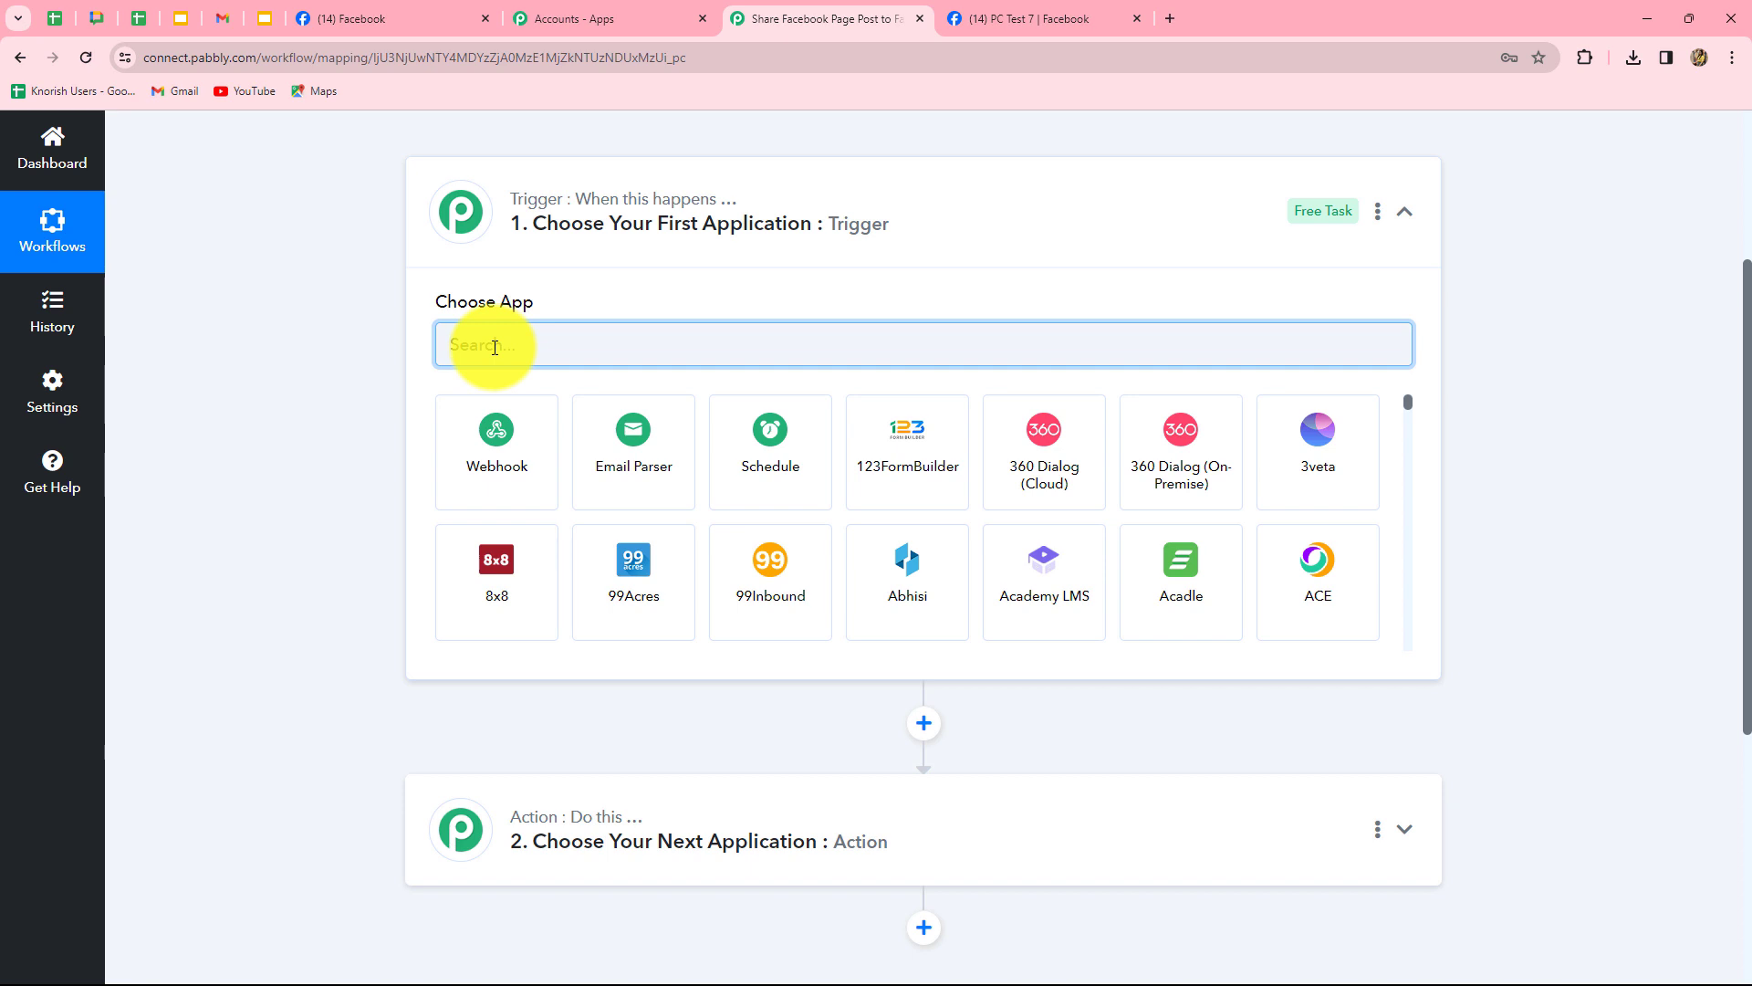
Step: Check the latest post on the PeakPulse Marketing Facebook page
{"action": "left_click", "coordinate": [334, 19]}
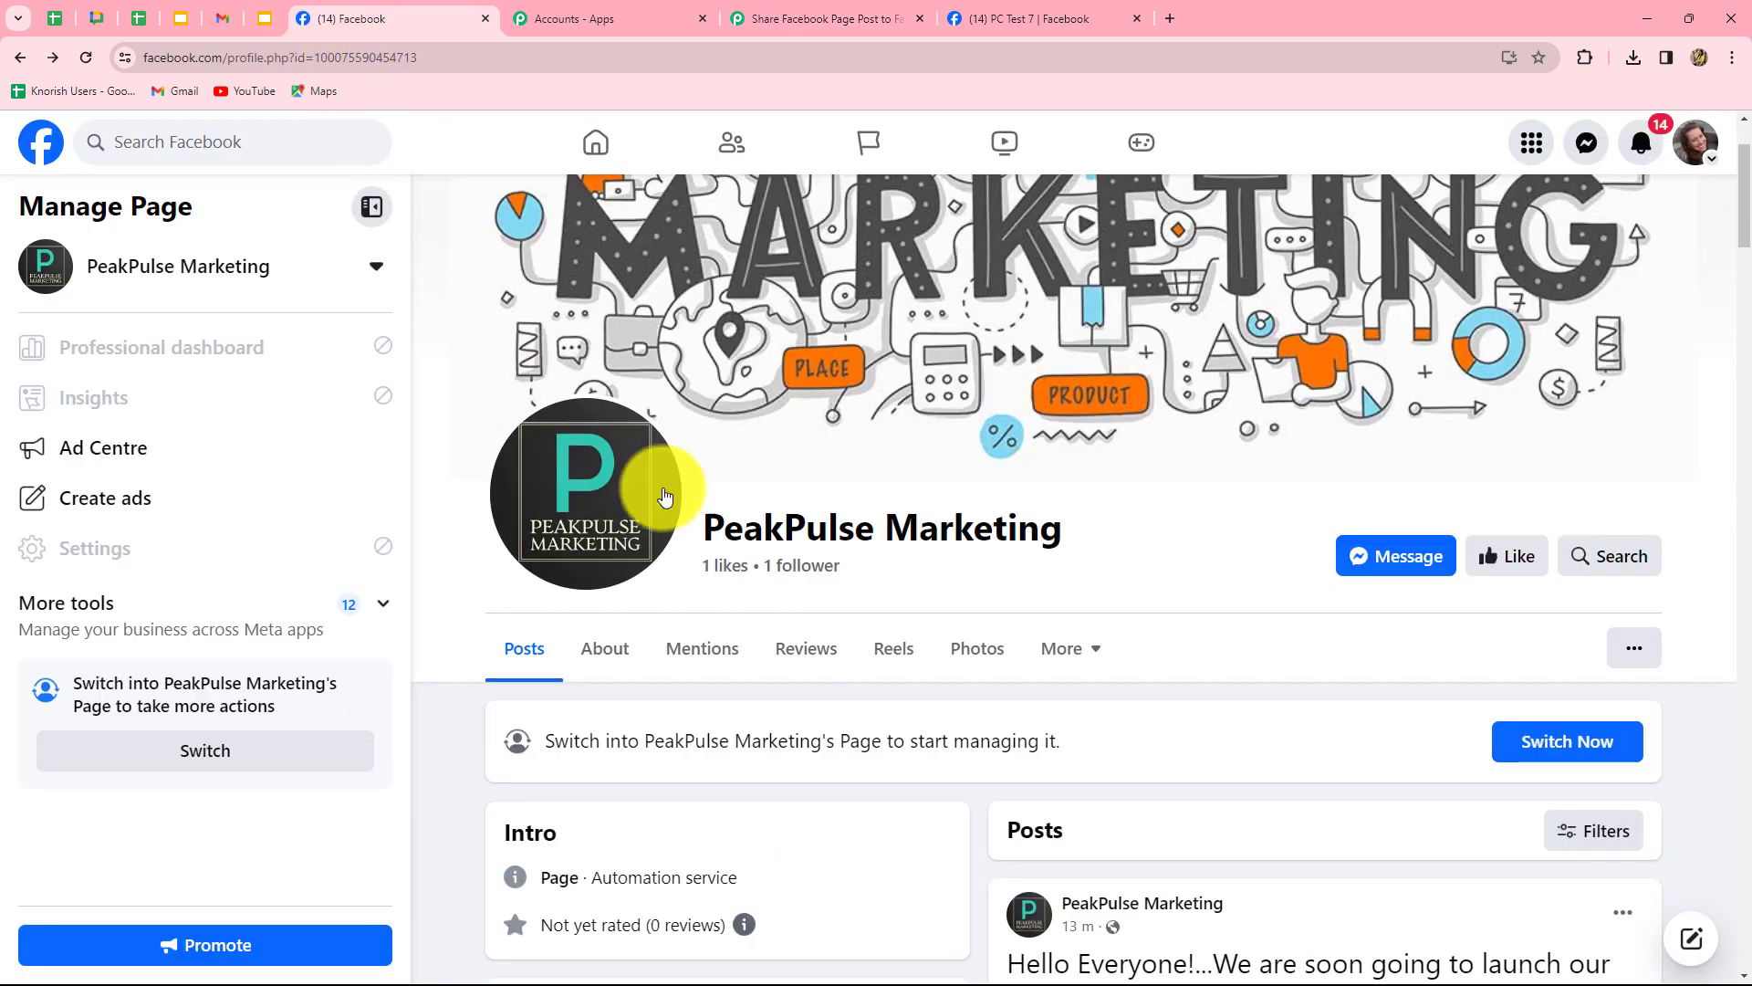
{"action": "scroll", "coordinate": [1223, 648], "scroll_direction": "down", "scroll_amount": 4}
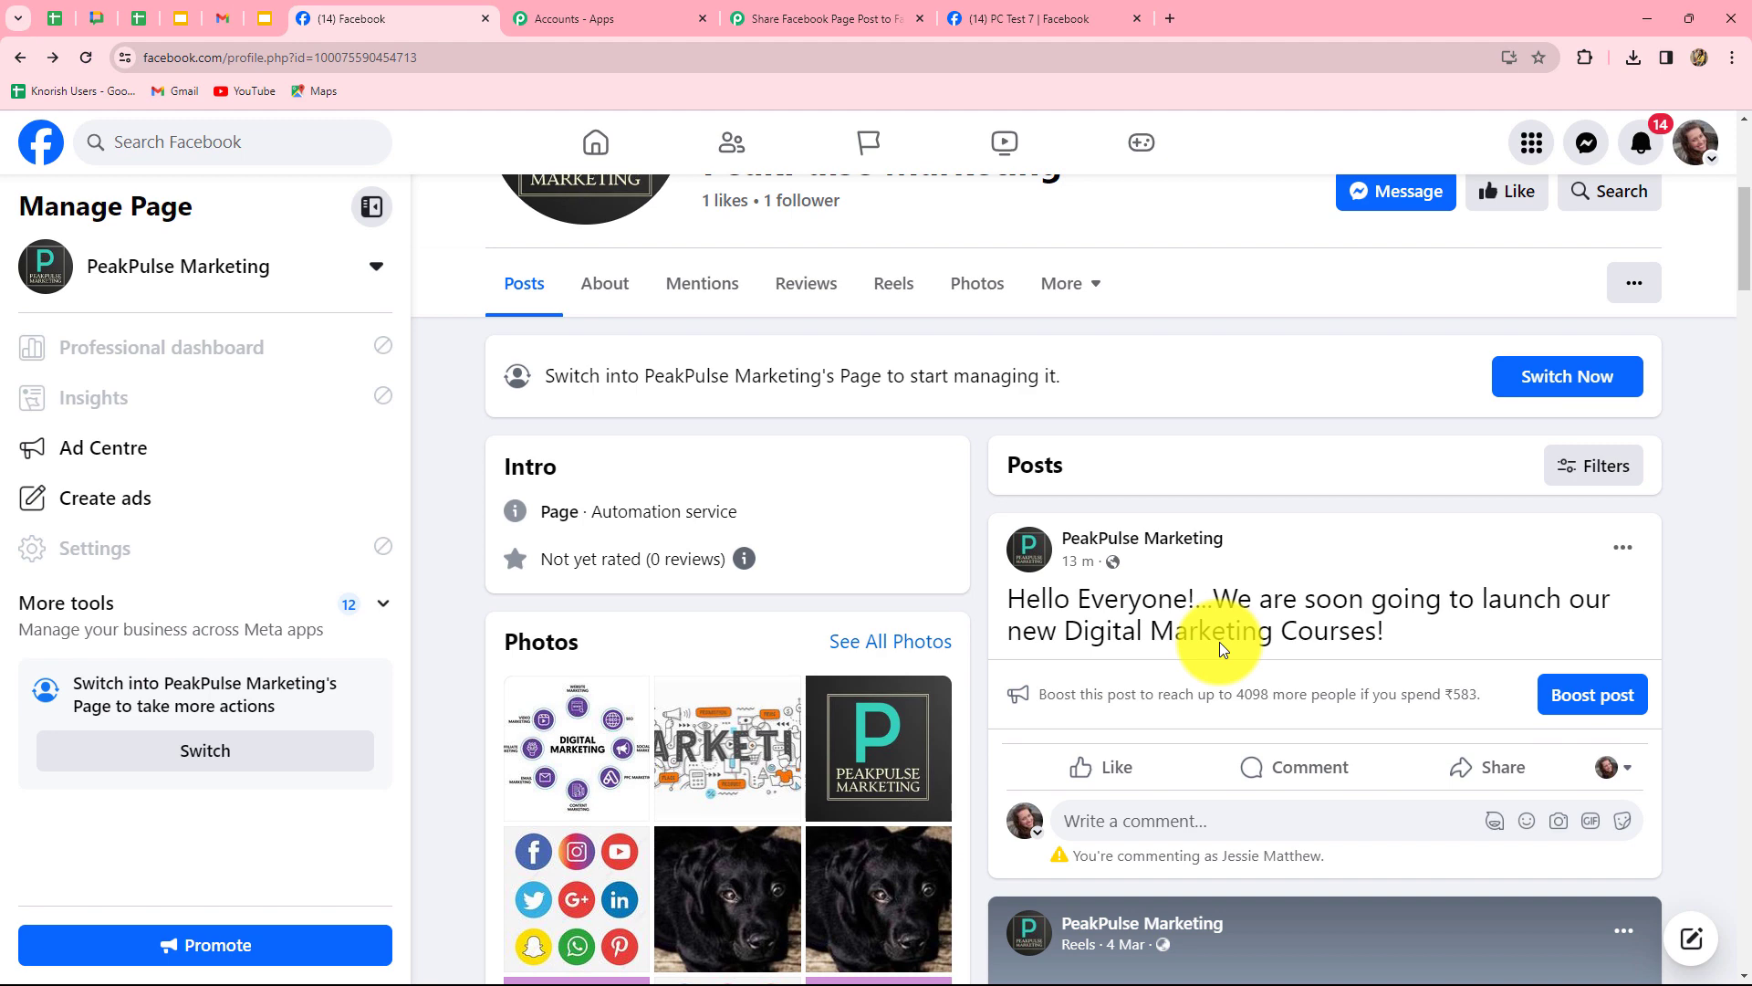
{"action": "scroll", "coordinate": [1220, 626], "scroll_direction": "up", "scroll_amount": 4}
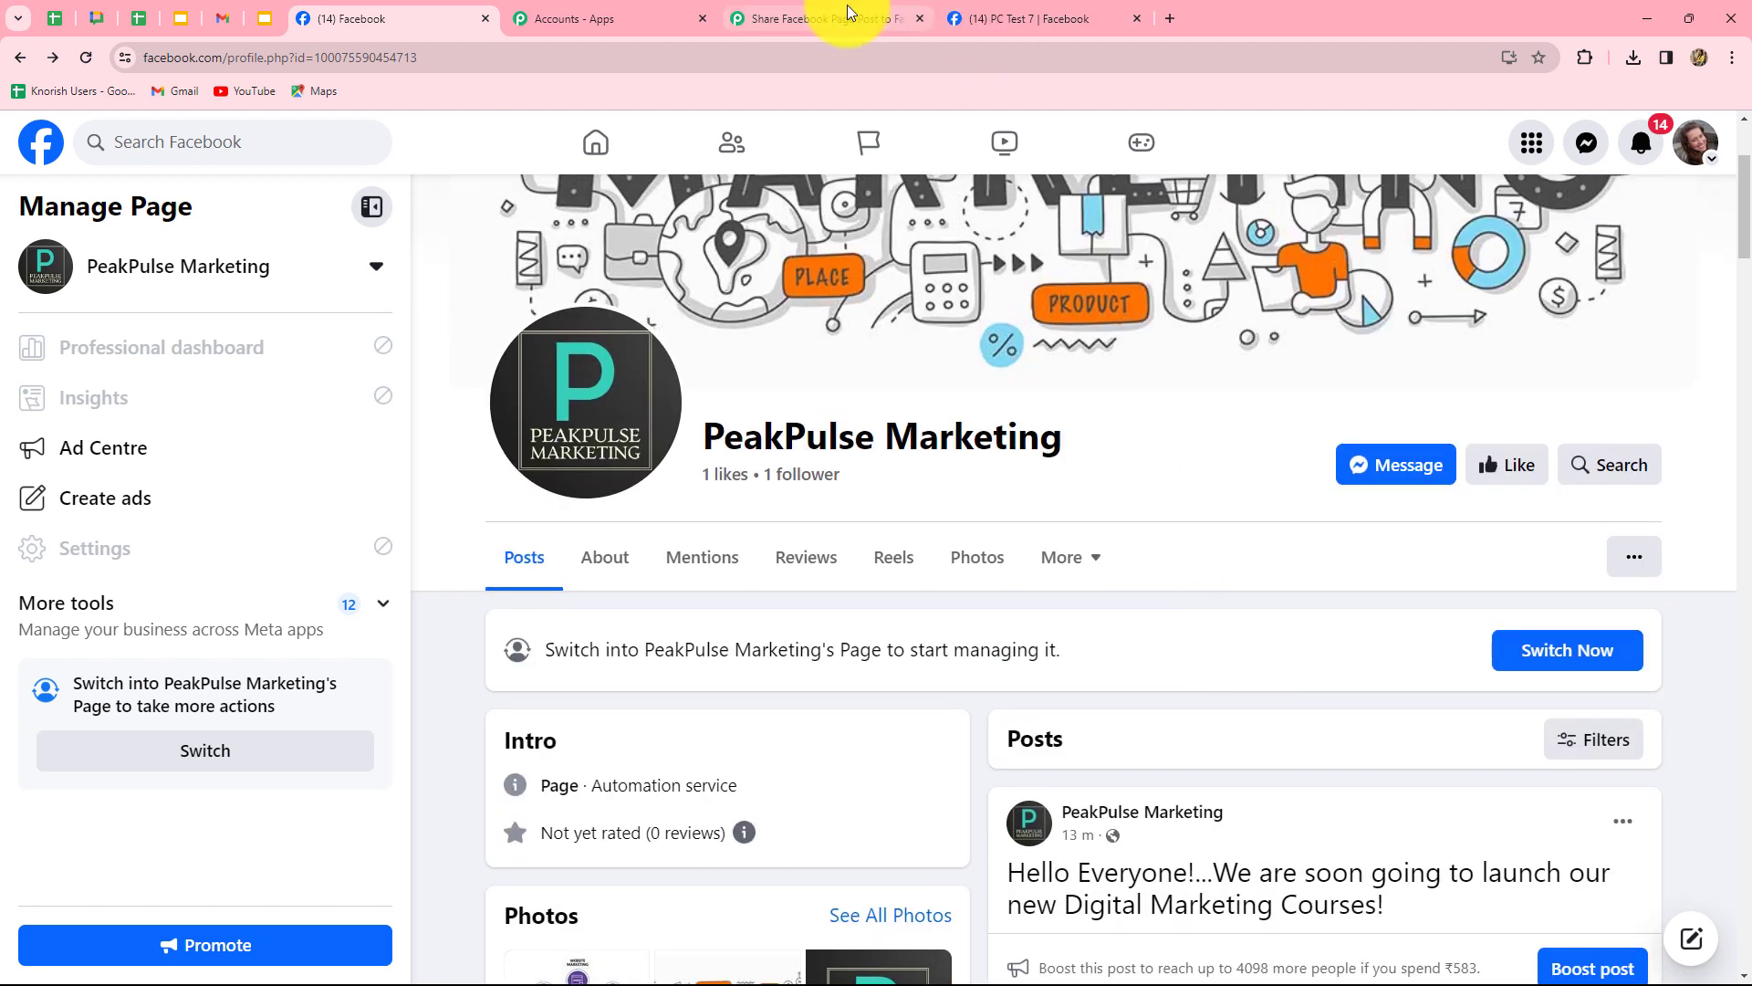
Step: Search 'Face' in Choose App and set Facebook Pages as the trigger app
{"action": "left_click", "coordinate": [840, 20]}
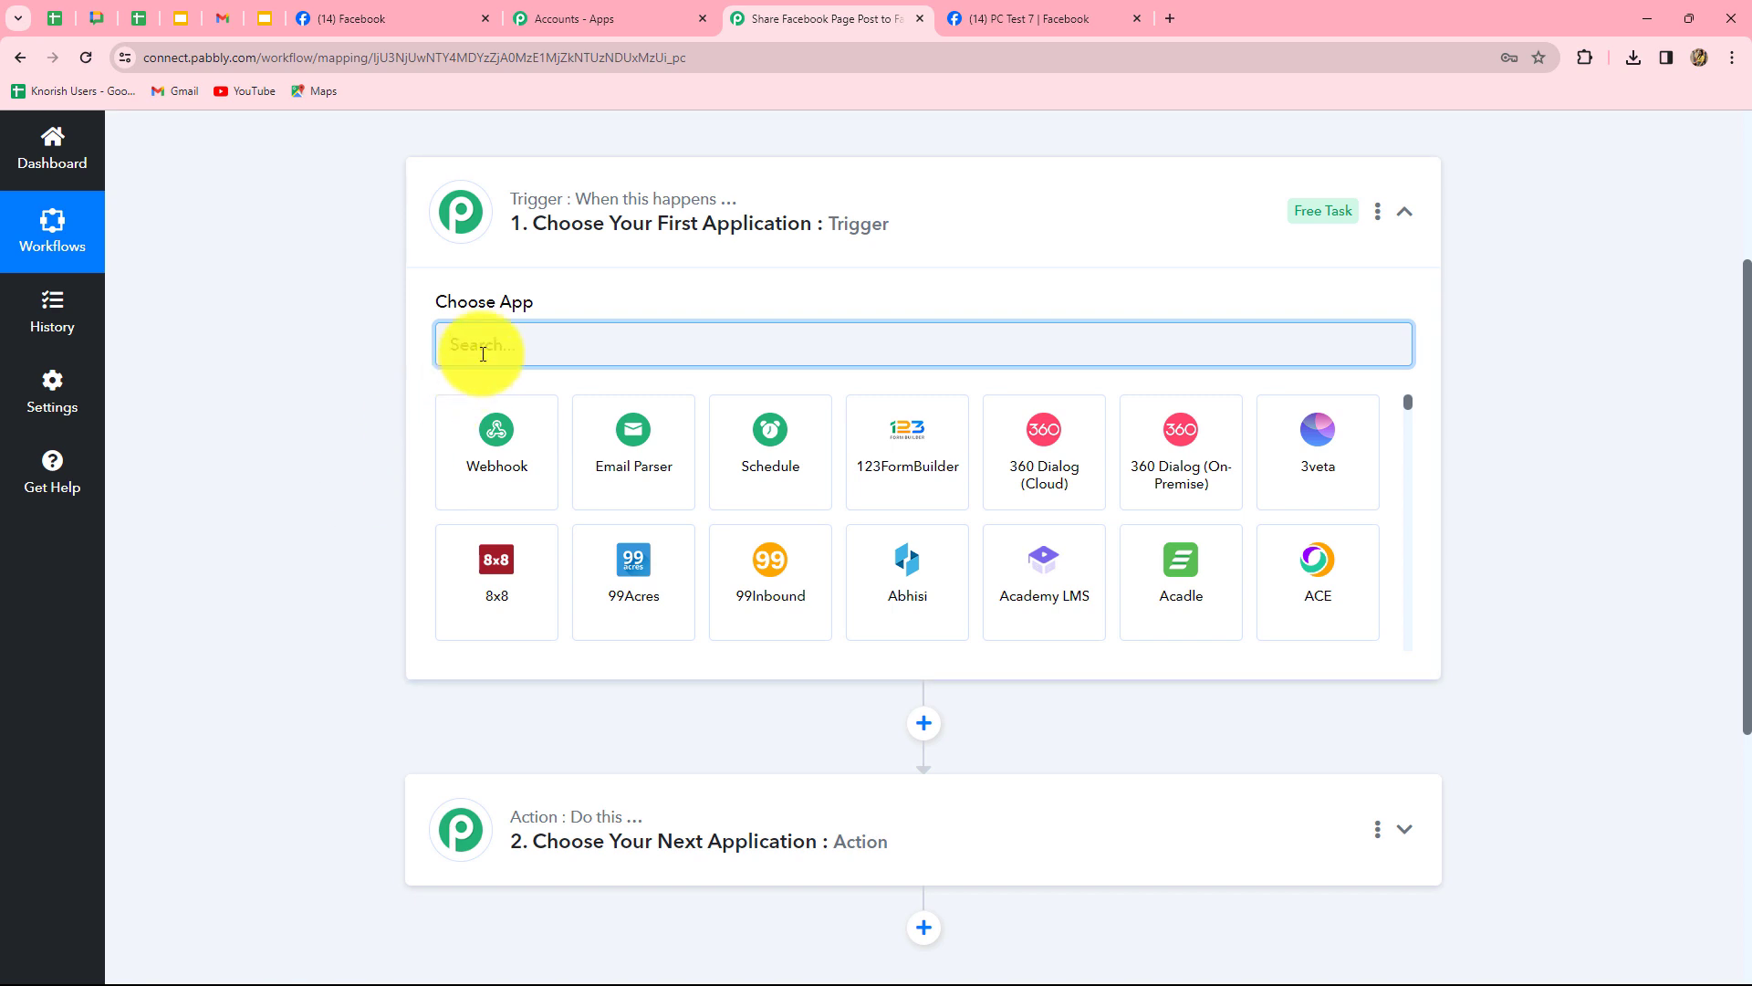
{"action": "type", "text": "Face"}
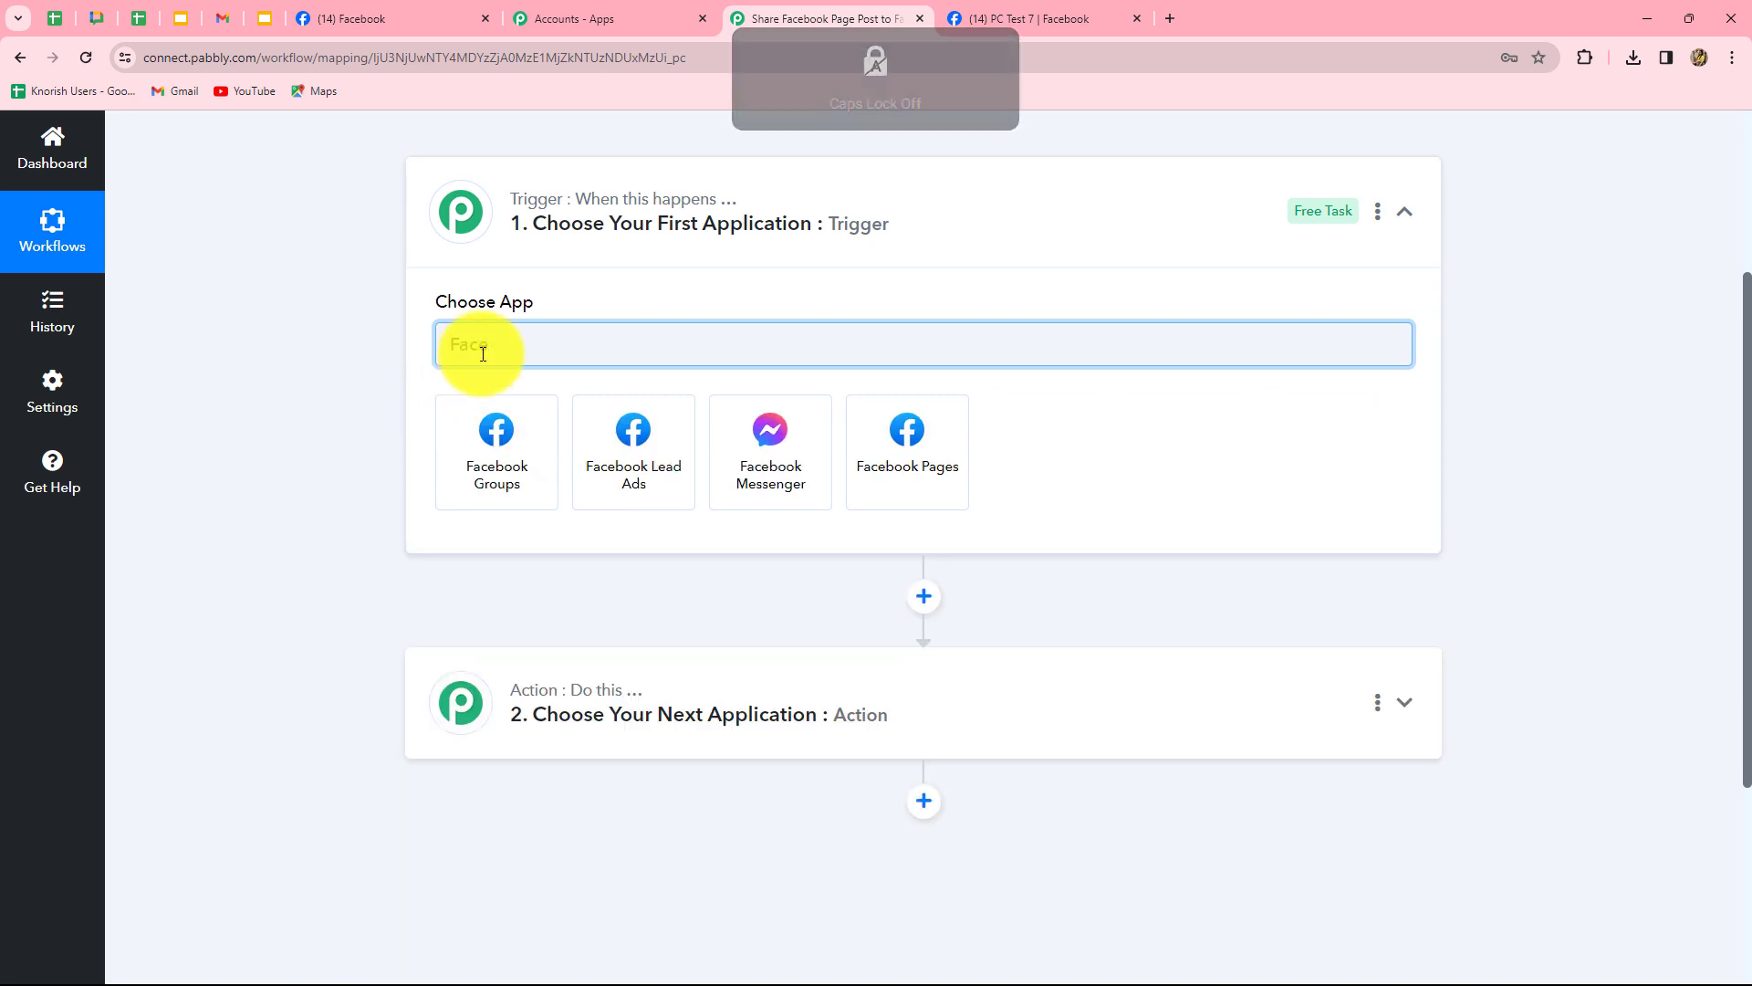
{"action": "left_click", "coordinate": [911, 439]}
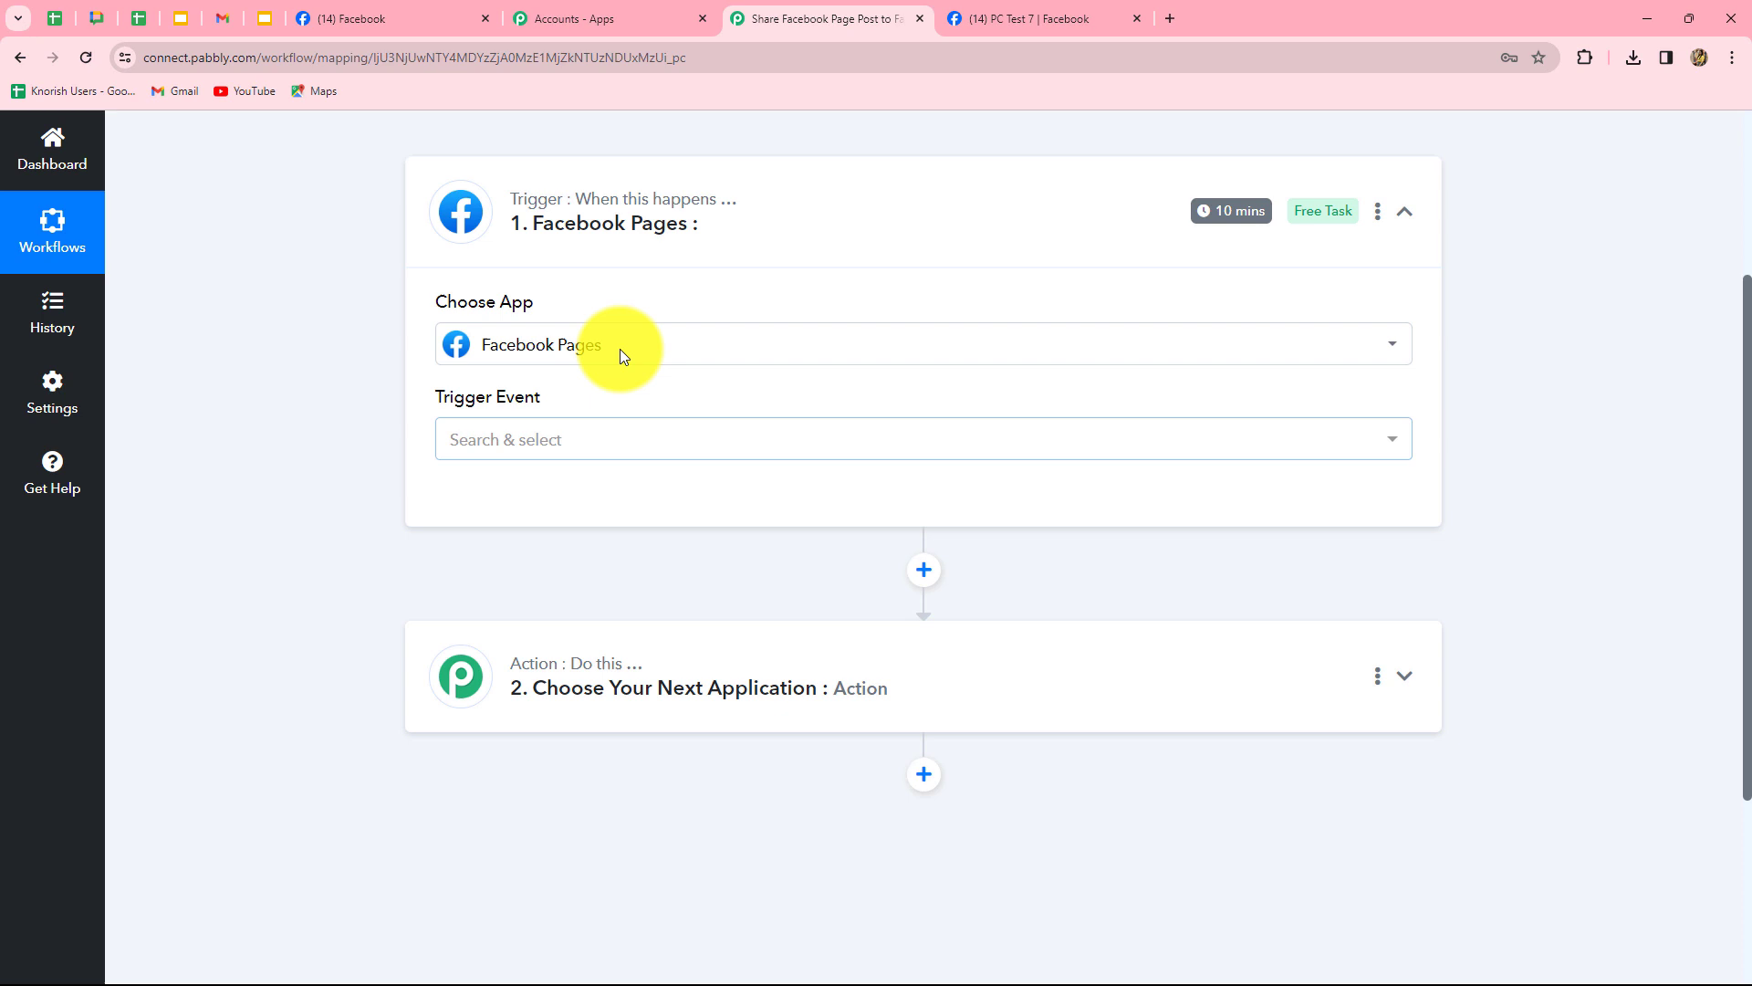
Step: Set the trigger event to New Post and connect a new Facebook Pages account via Facebook sign-in
{"action": "left_click", "coordinate": [529, 447]}
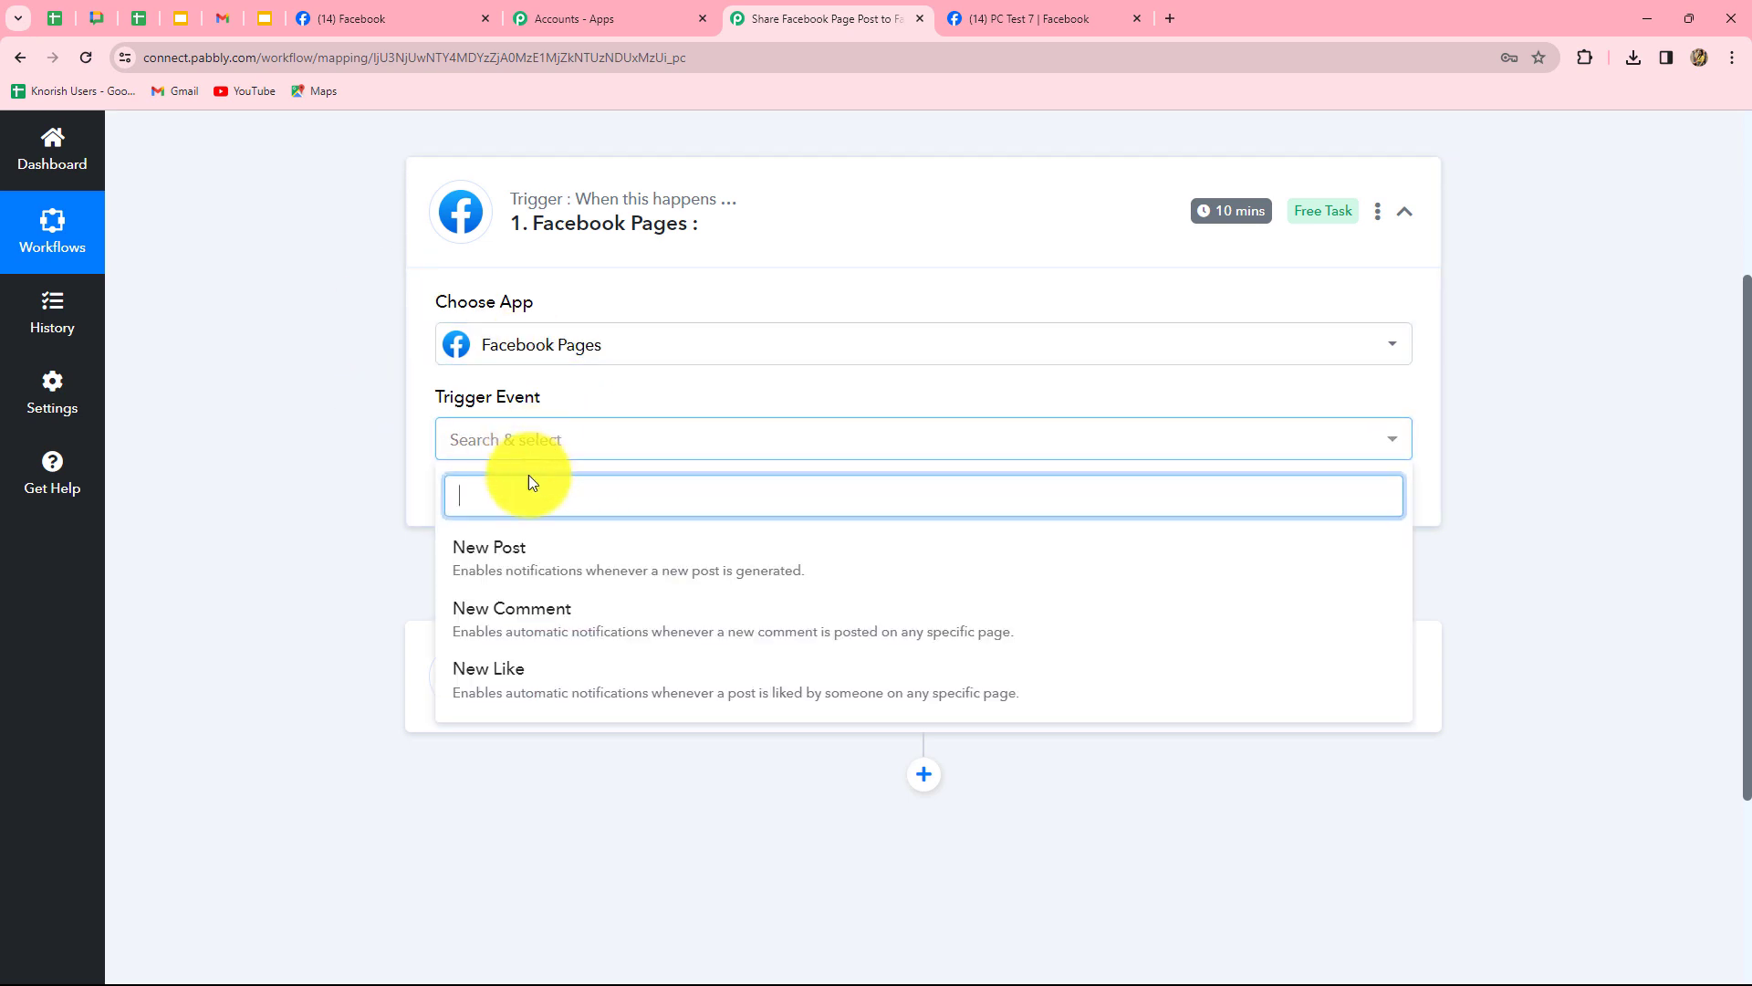
{"action": "left_click", "coordinate": [505, 568]}
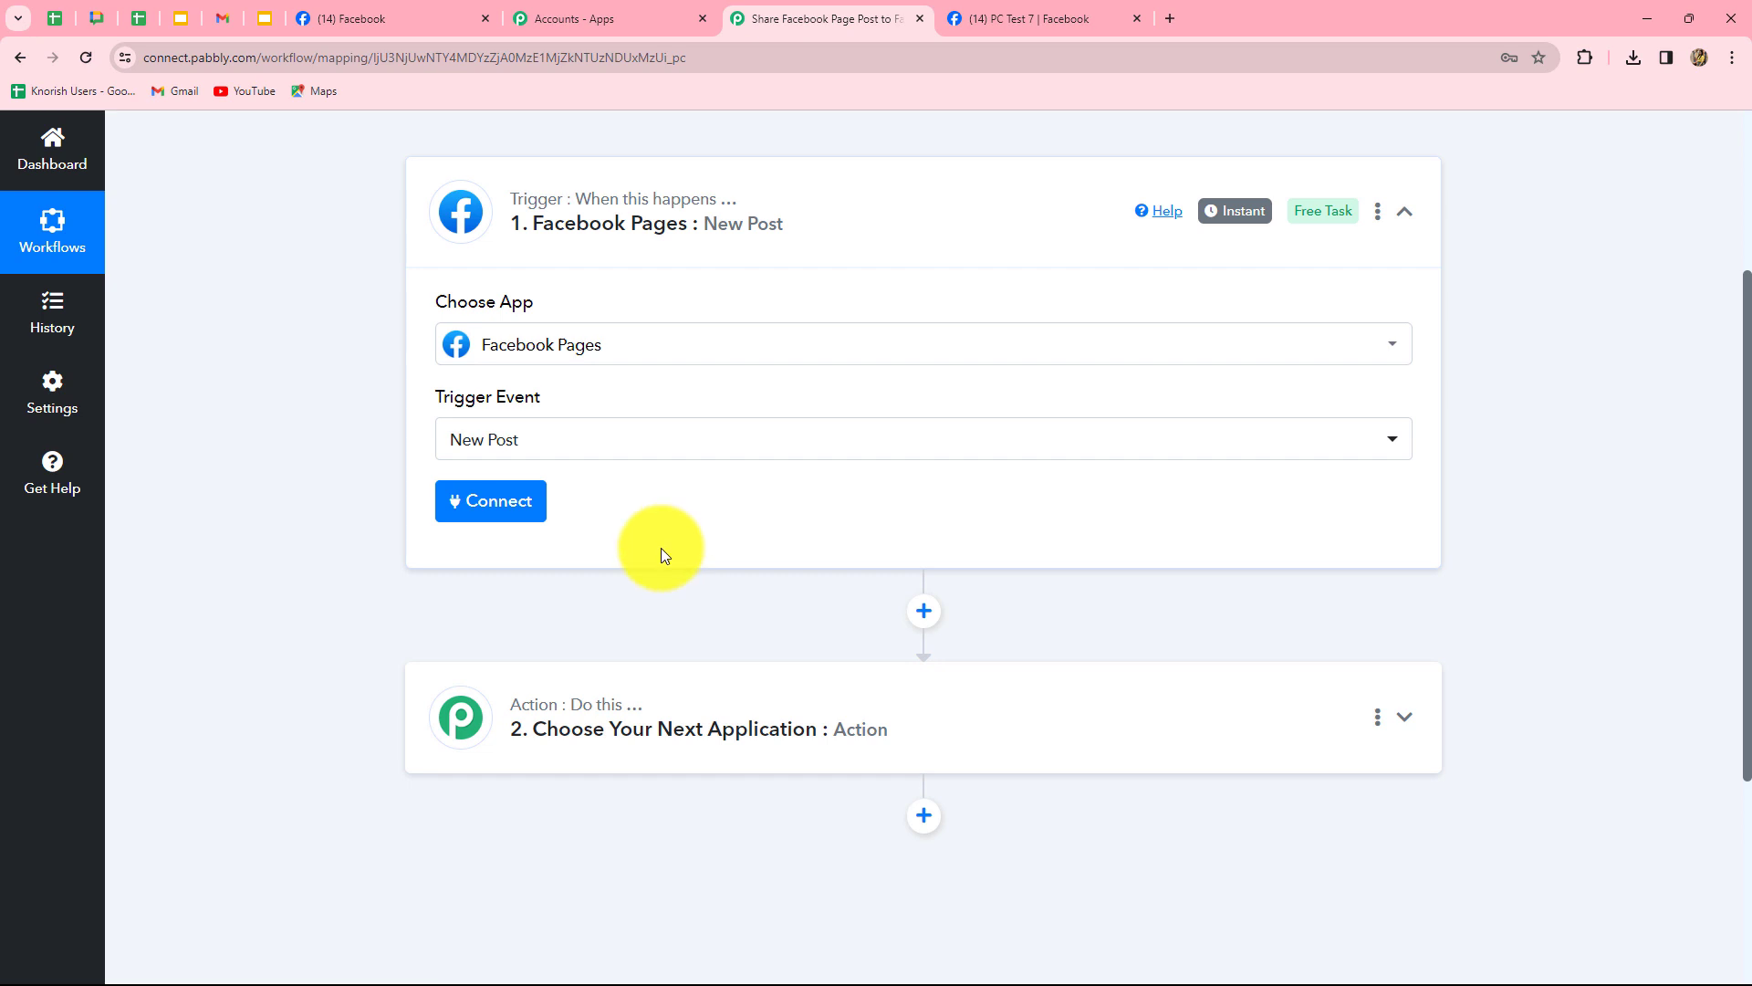
{"action": "left_click", "coordinate": [512, 508]}
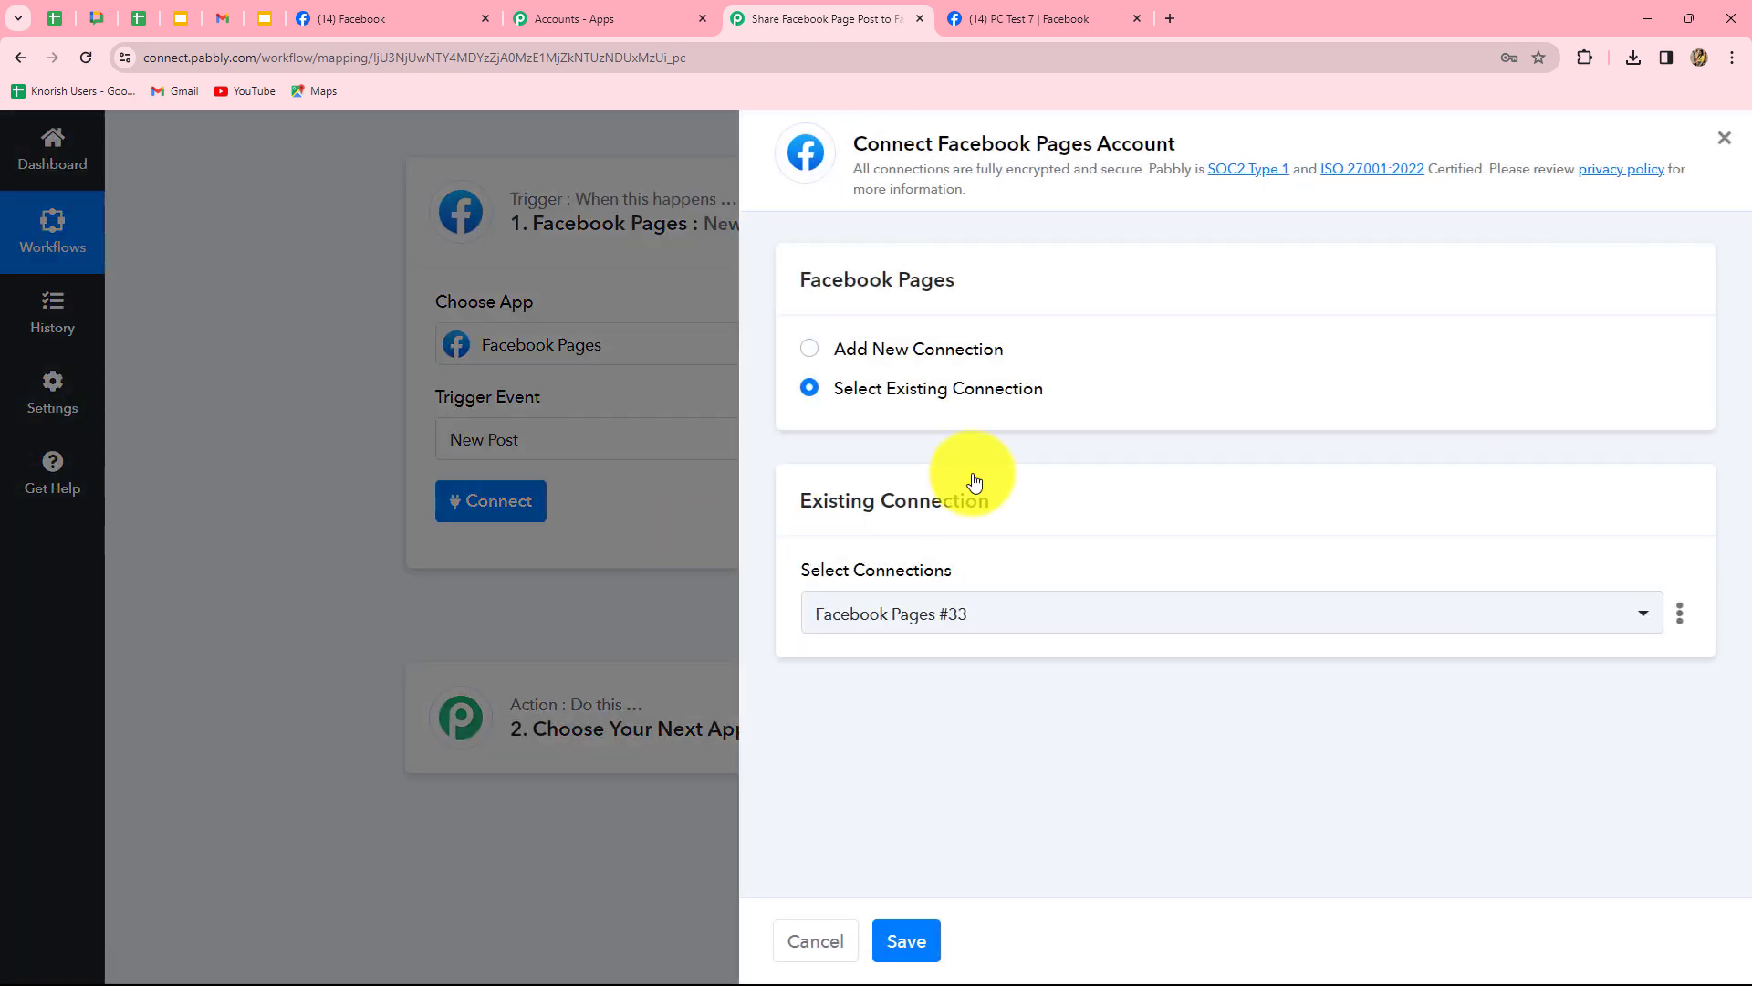
{"action": "left_click", "coordinate": [810, 358]}
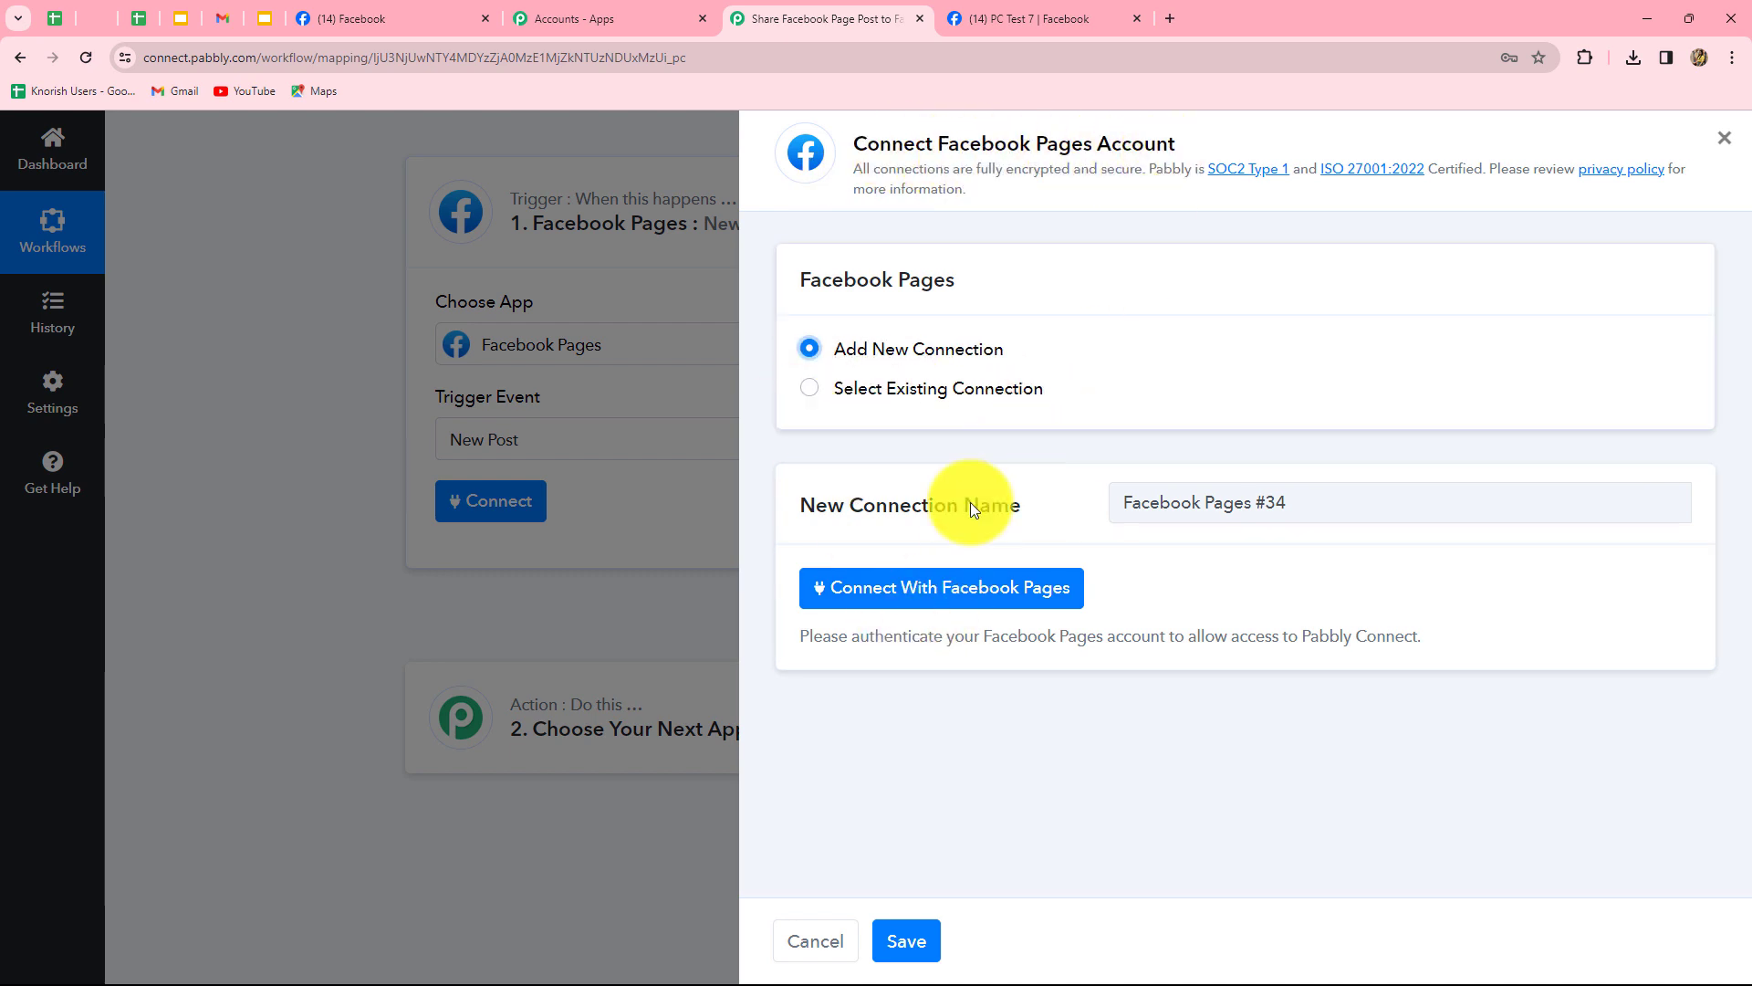
{"action": "left_click", "coordinate": [1034, 599]}
{"action": "left_click", "coordinate": [540, 387]}
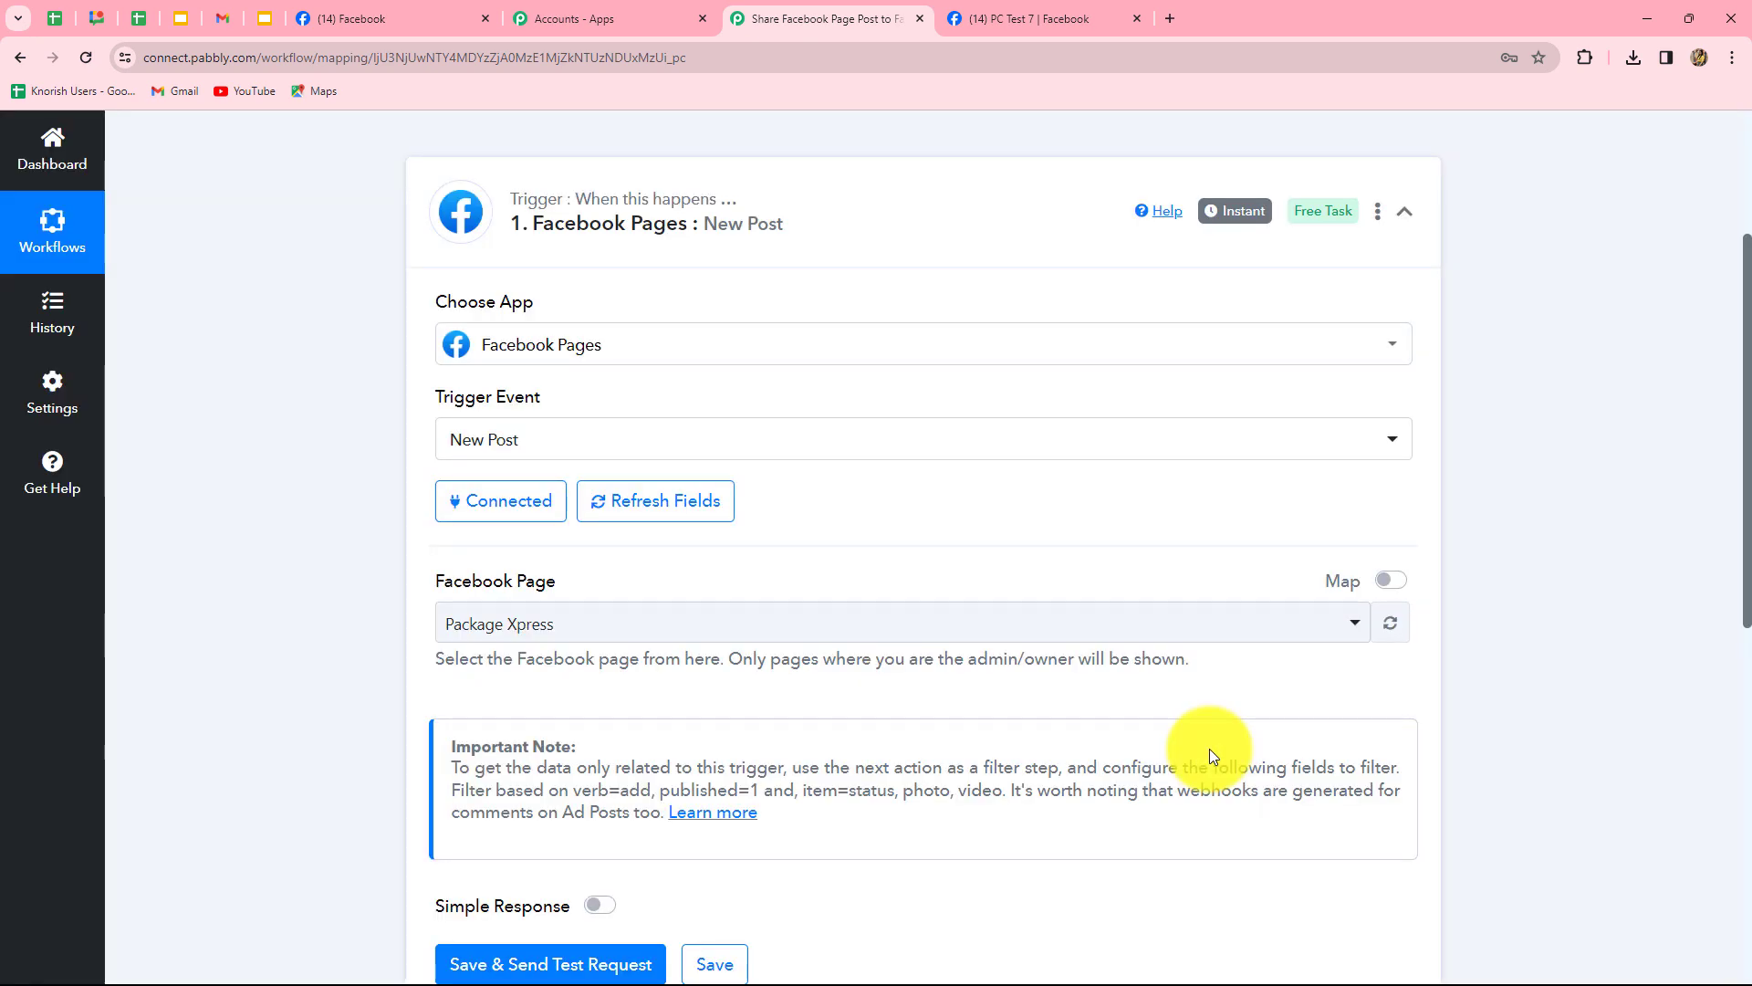
Step: Compare the Facebook page with the workflow's Facebook Pages trigger settings
{"action": "scroll", "coordinate": [1210, 756], "scroll_direction": "down", "scroll_amount": 3}
{"action": "scroll", "coordinate": [435, 137], "scroll_direction": "up", "scroll_amount": 2}
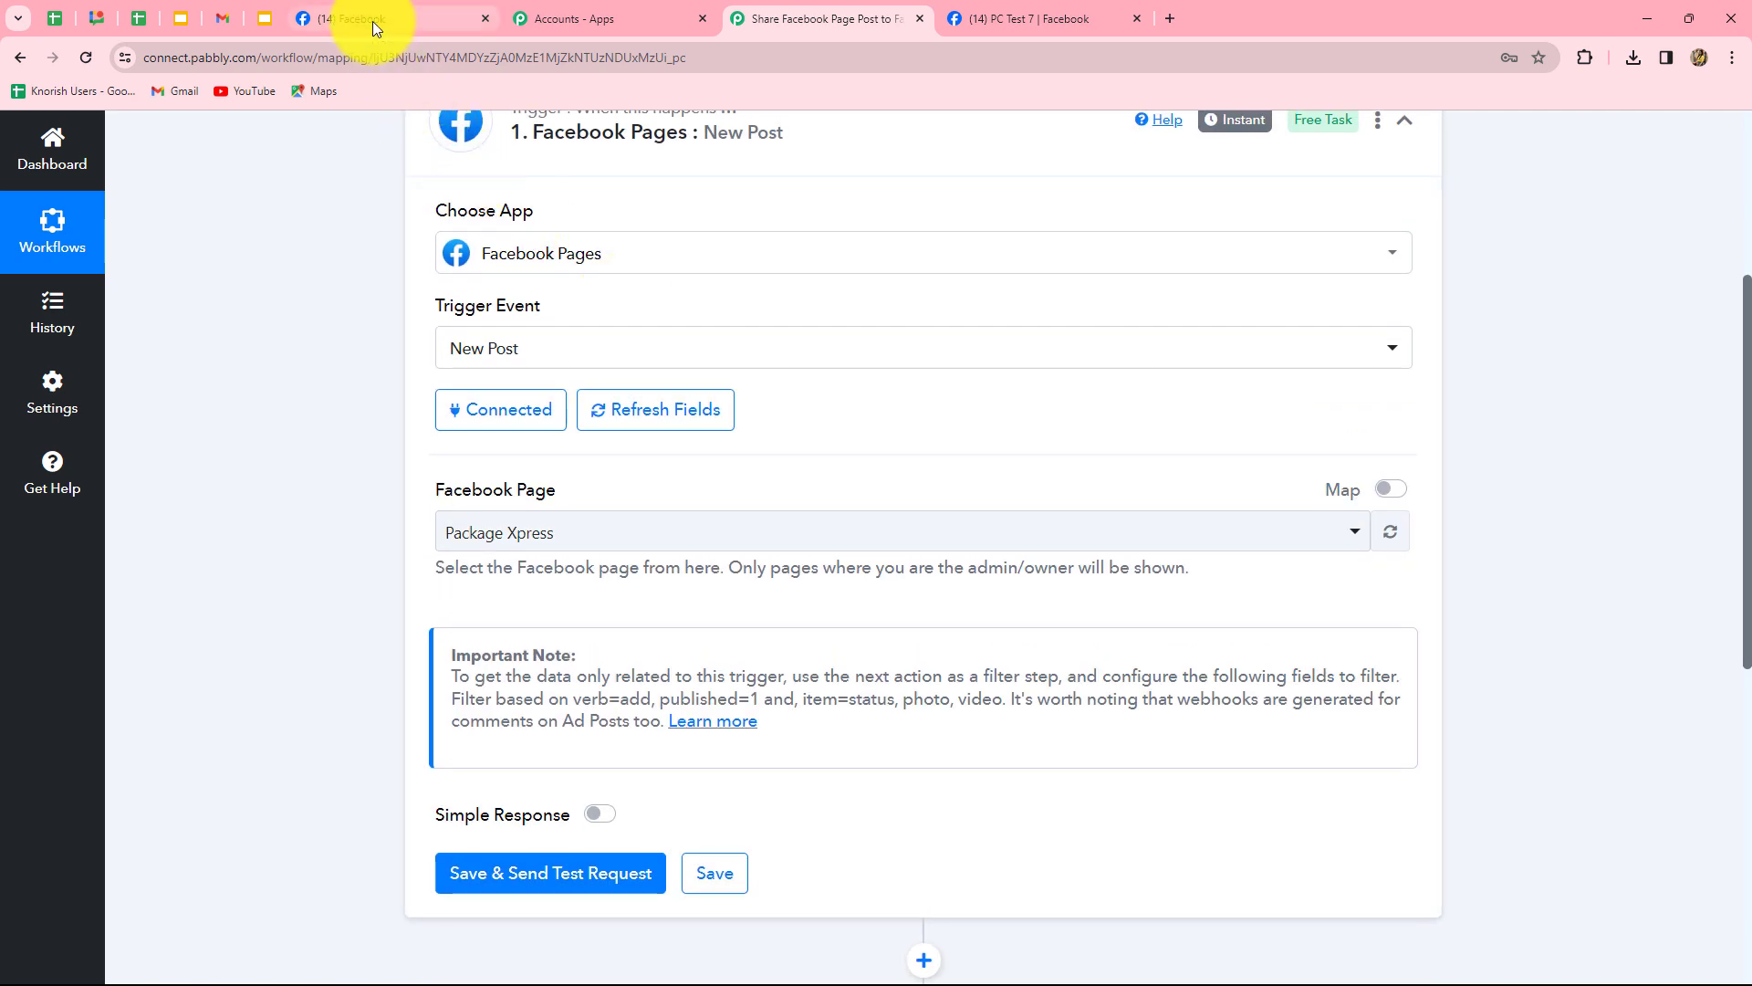
{"action": "left_click", "coordinate": [373, 20]}
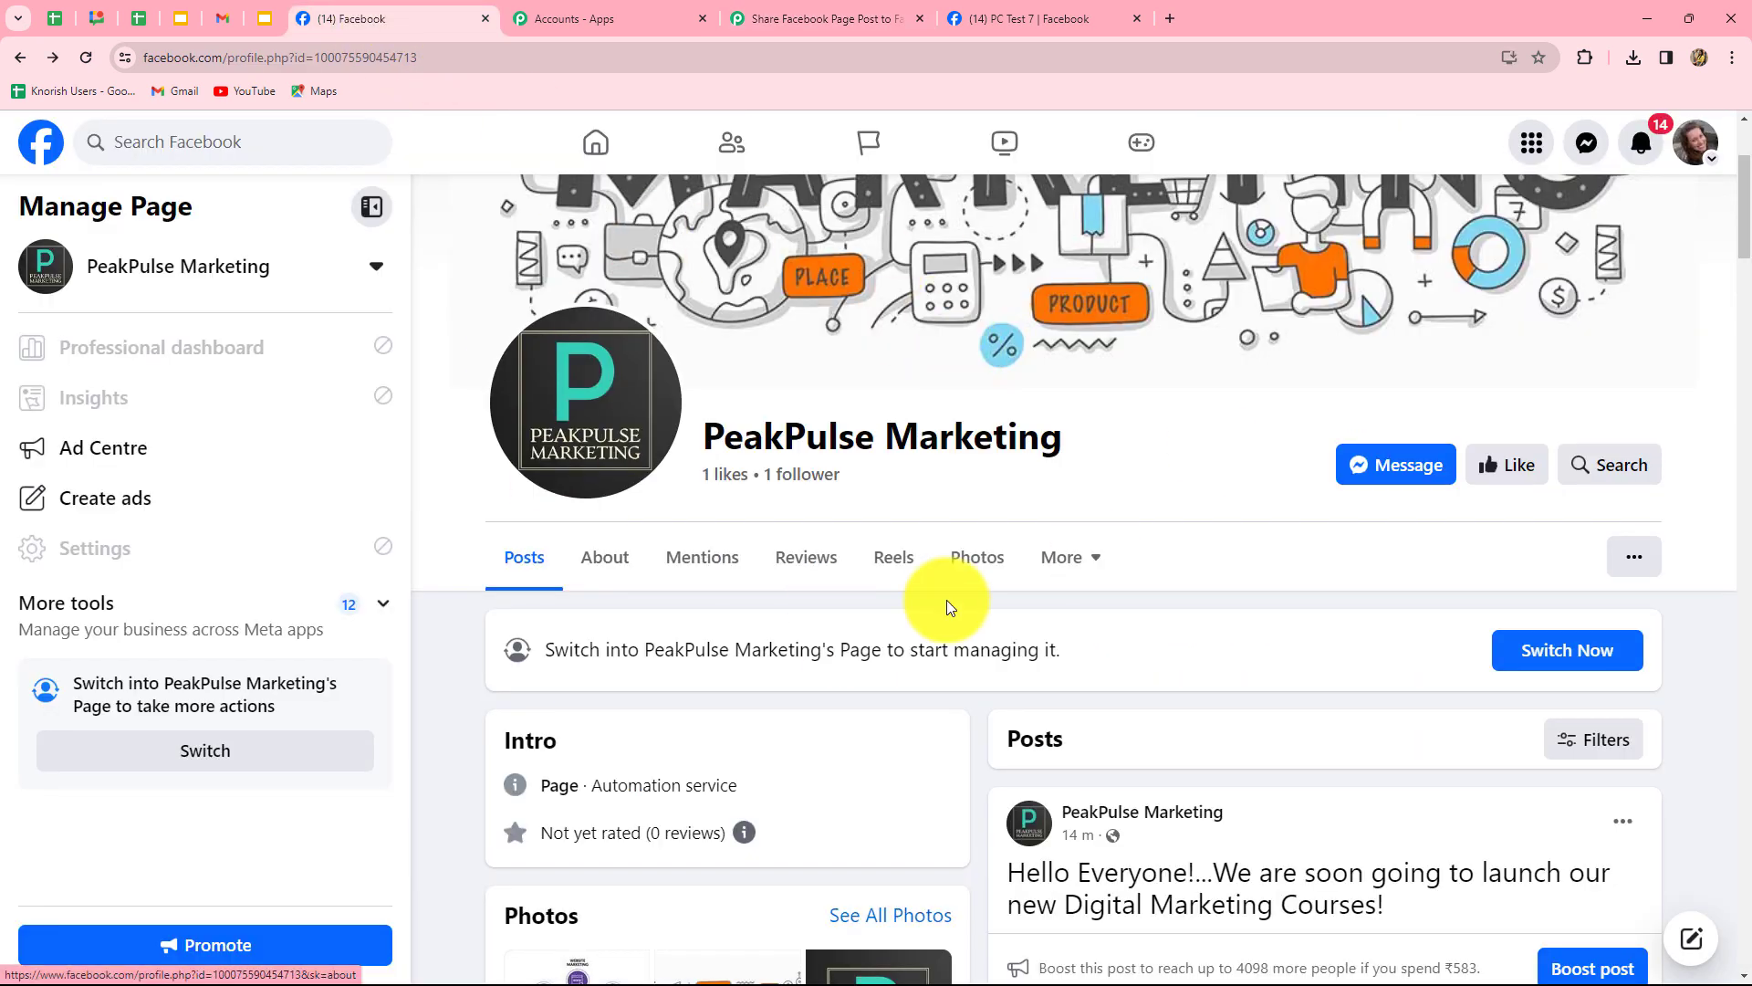
{"action": "left_click", "coordinate": [823, 11]}
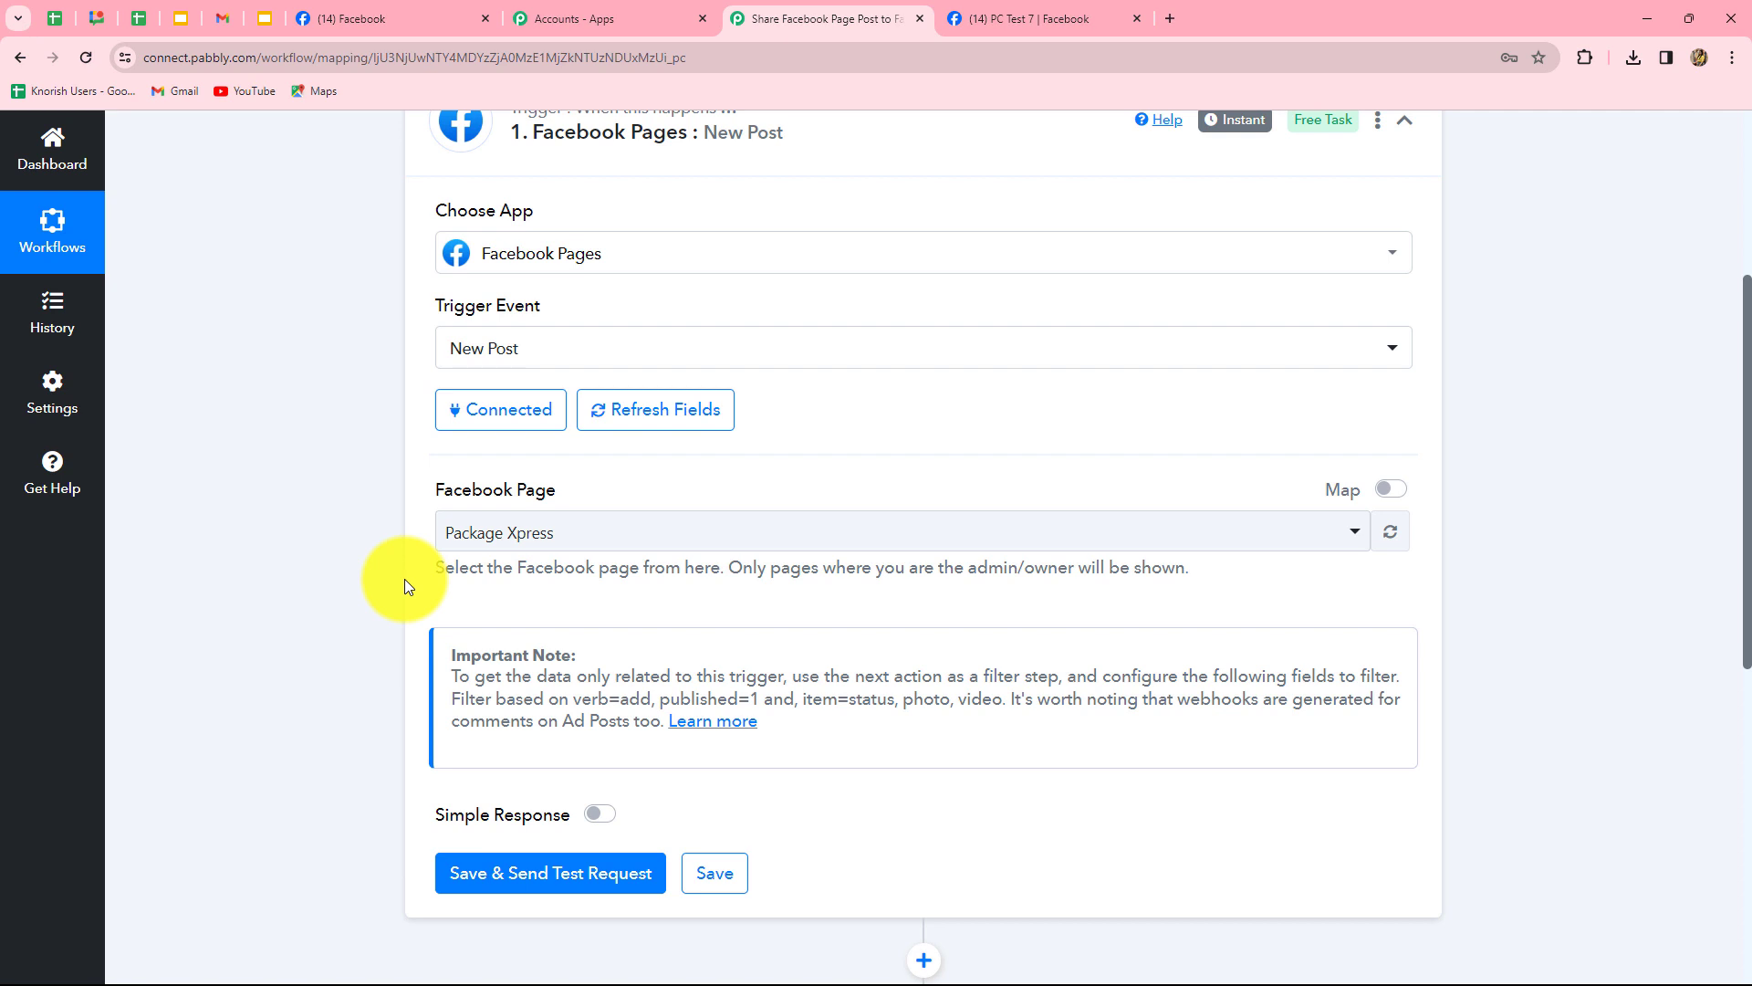
{"action": "scroll", "coordinate": [404, 579], "scroll_direction": "down", "scroll_amount": 2}
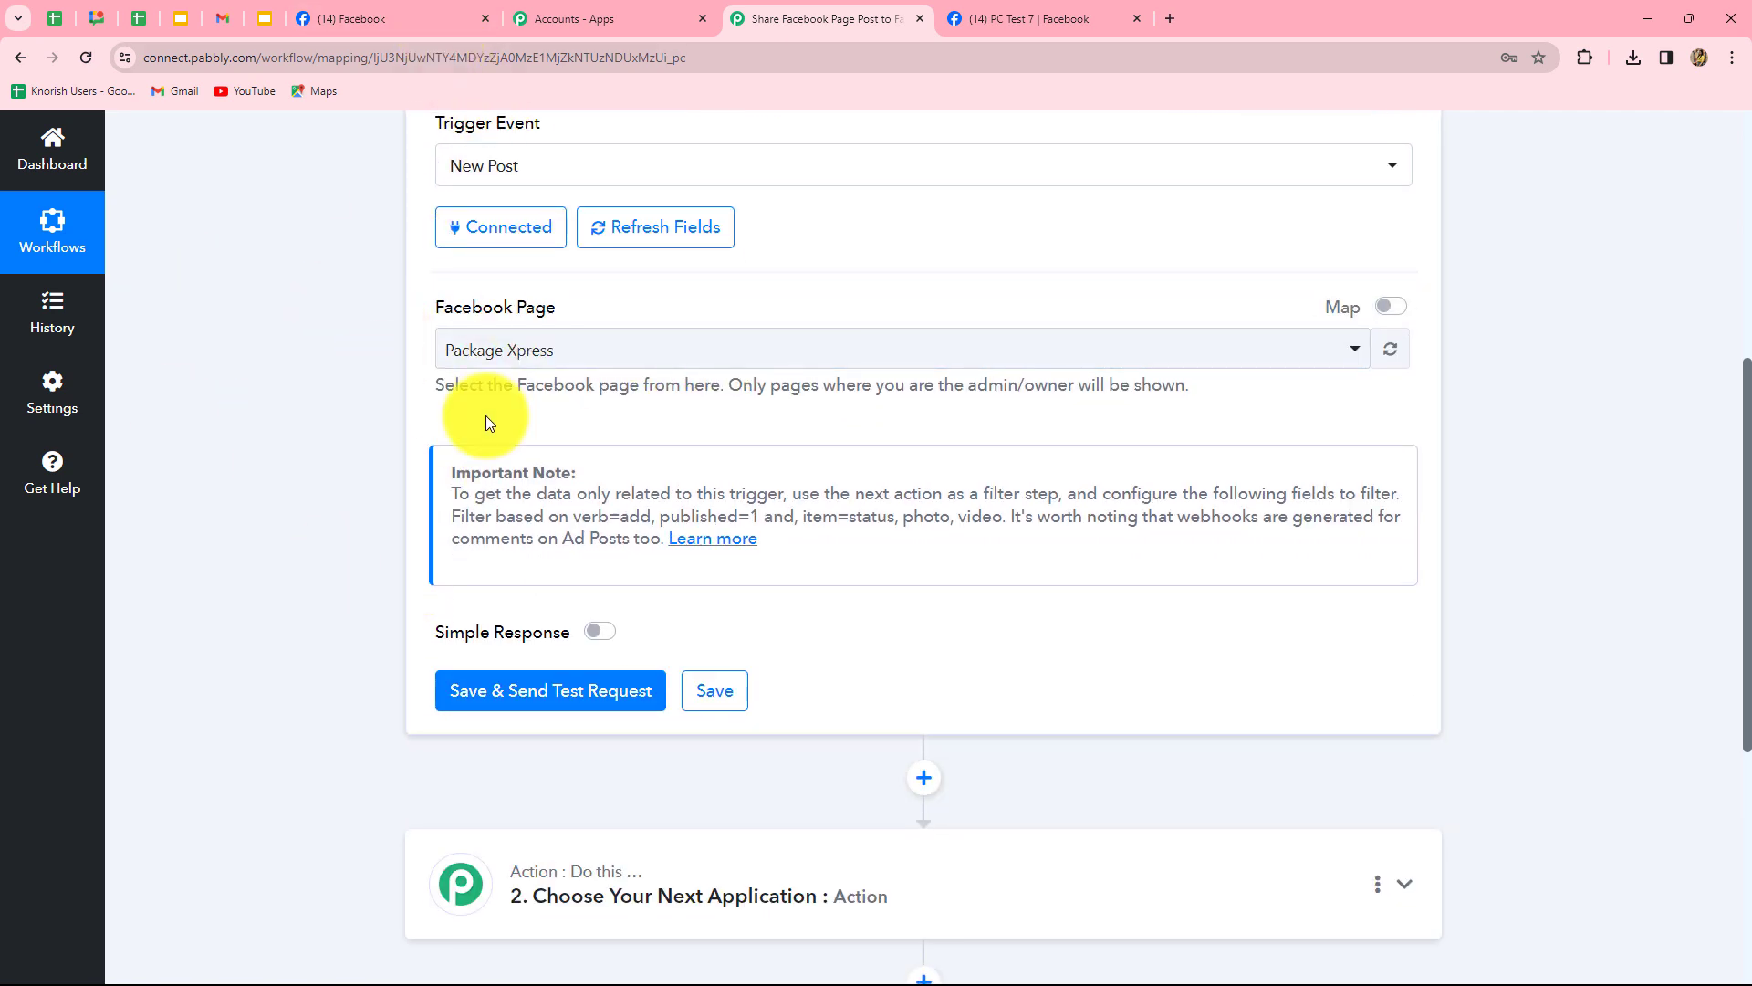
{"action": "left_click", "coordinate": [432, 31]}
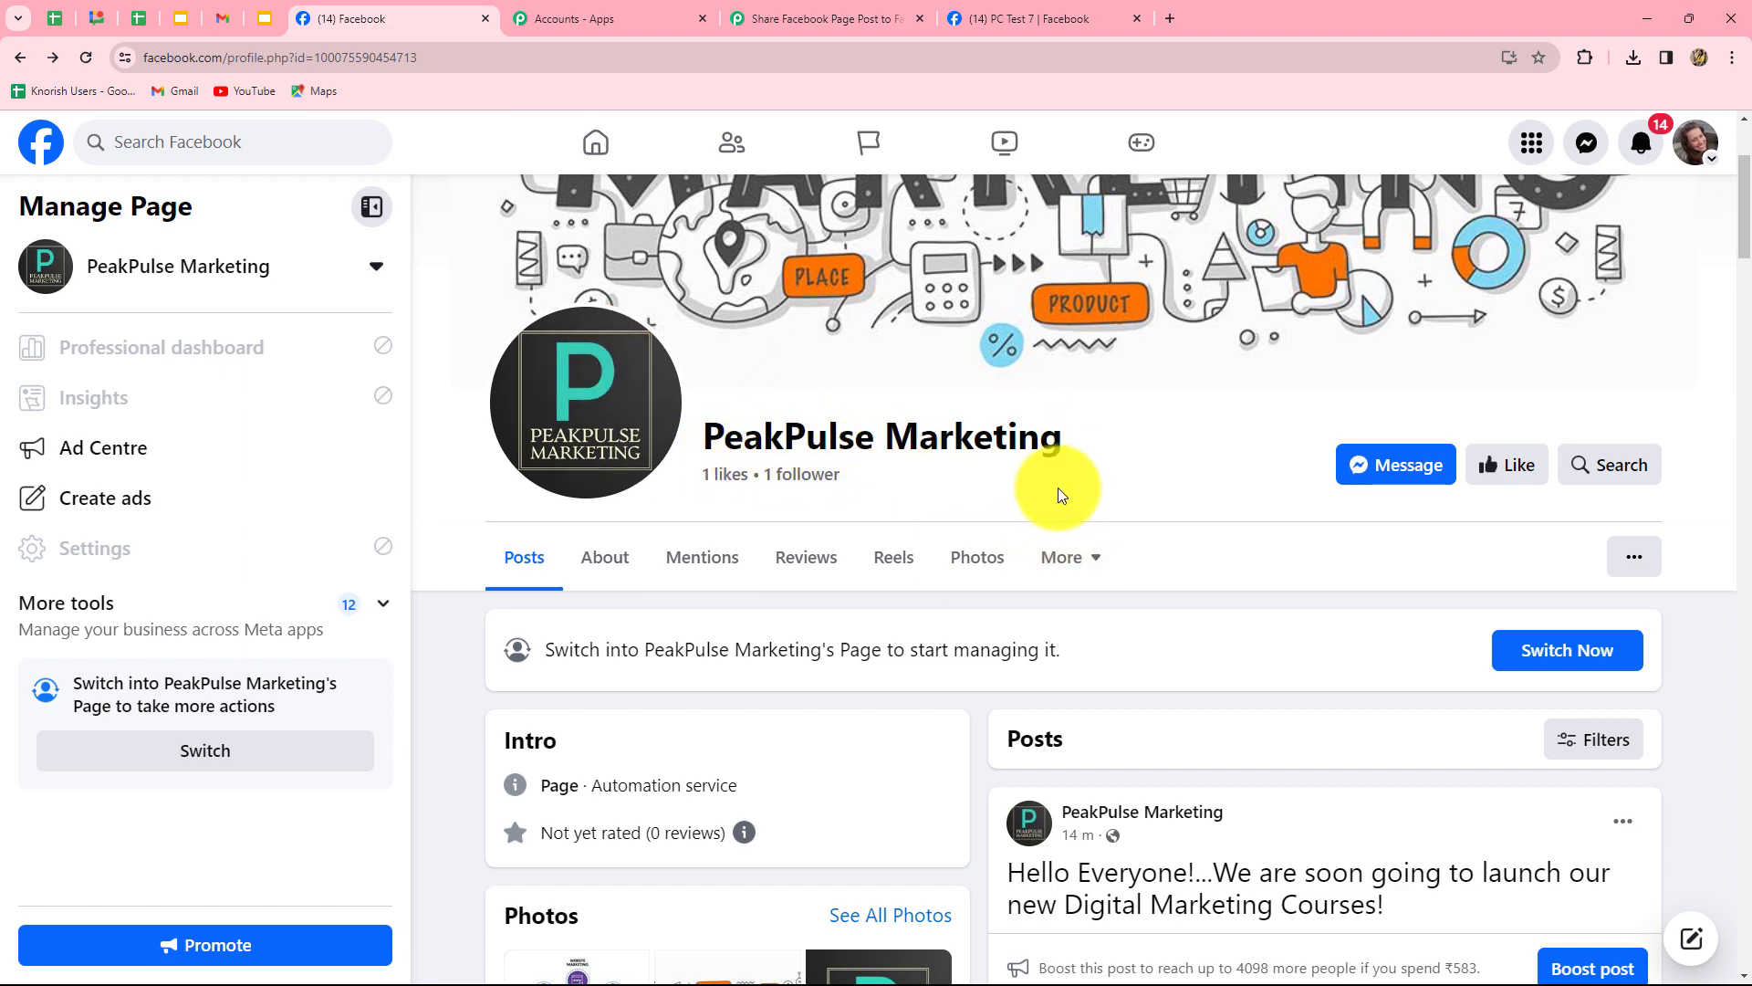
{"action": "scroll", "coordinate": [1322, 755], "scroll_direction": "down", "scroll_amount": 5}
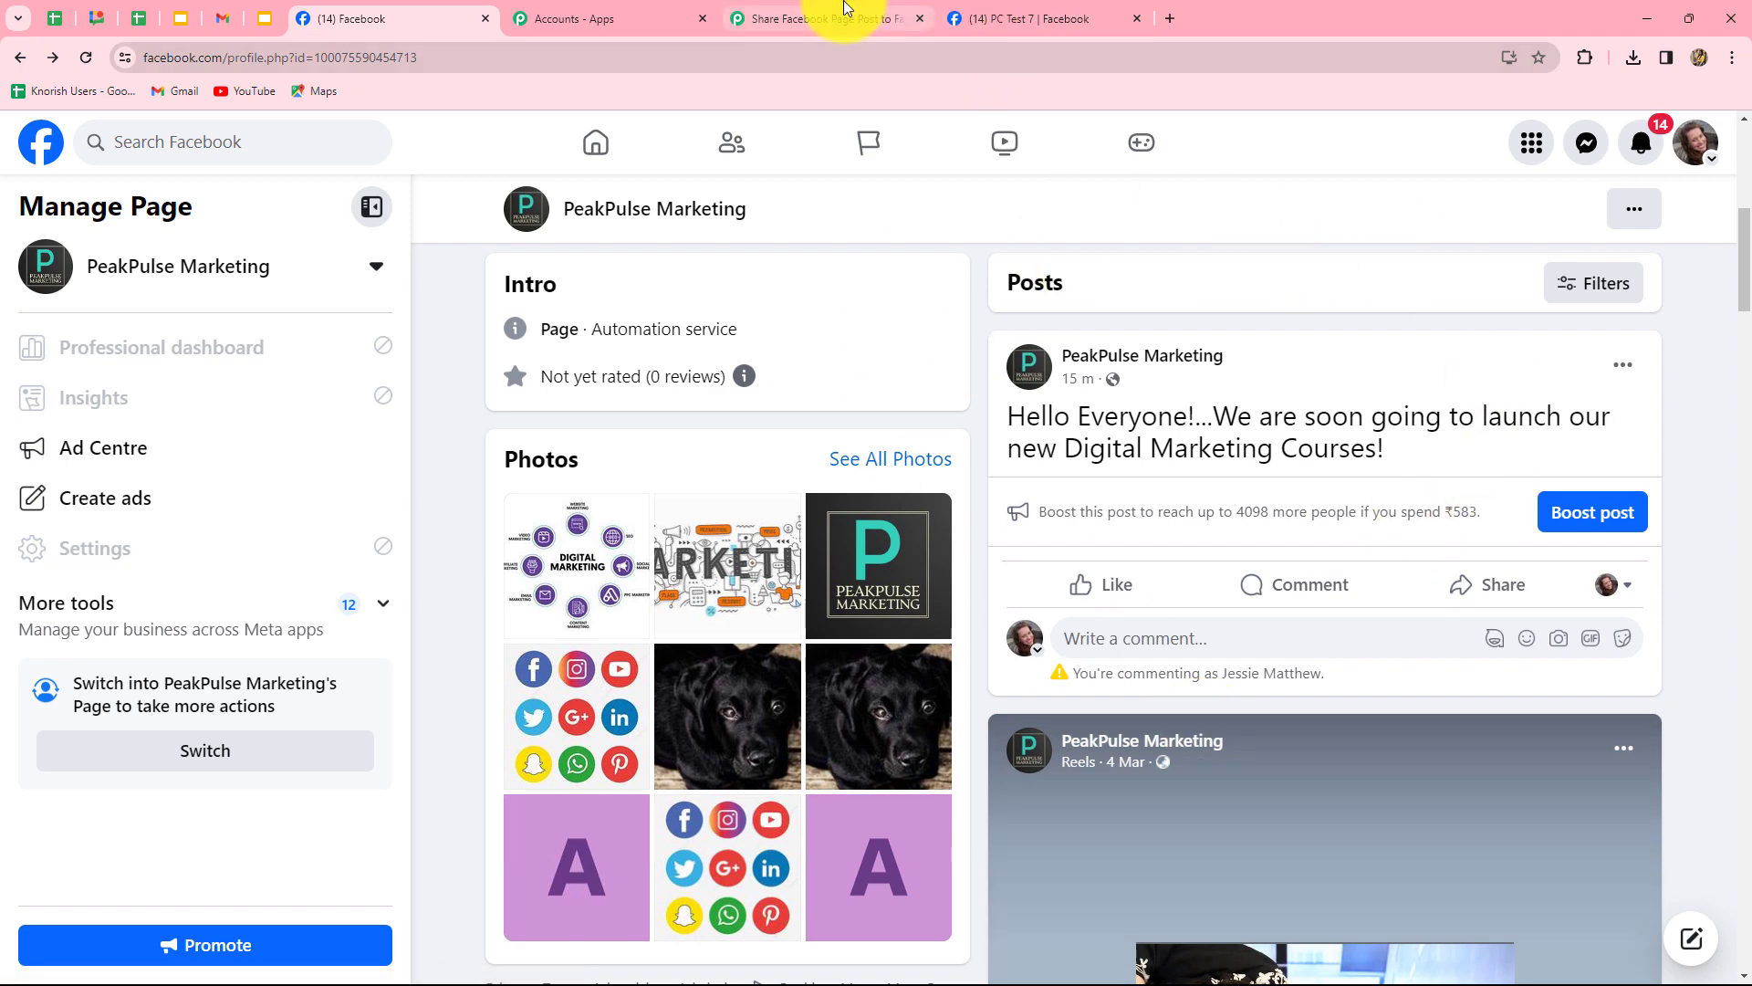
{"action": "left_click", "coordinate": [826, 16]}
Step: Select PeakPulse Marketing as the trigger's Facebook Page
{"action": "left_click", "coordinate": [562, 349]}
{"action": "scroll", "coordinate": [579, 721], "scroll_direction": "down", "scroll_amount": 2}
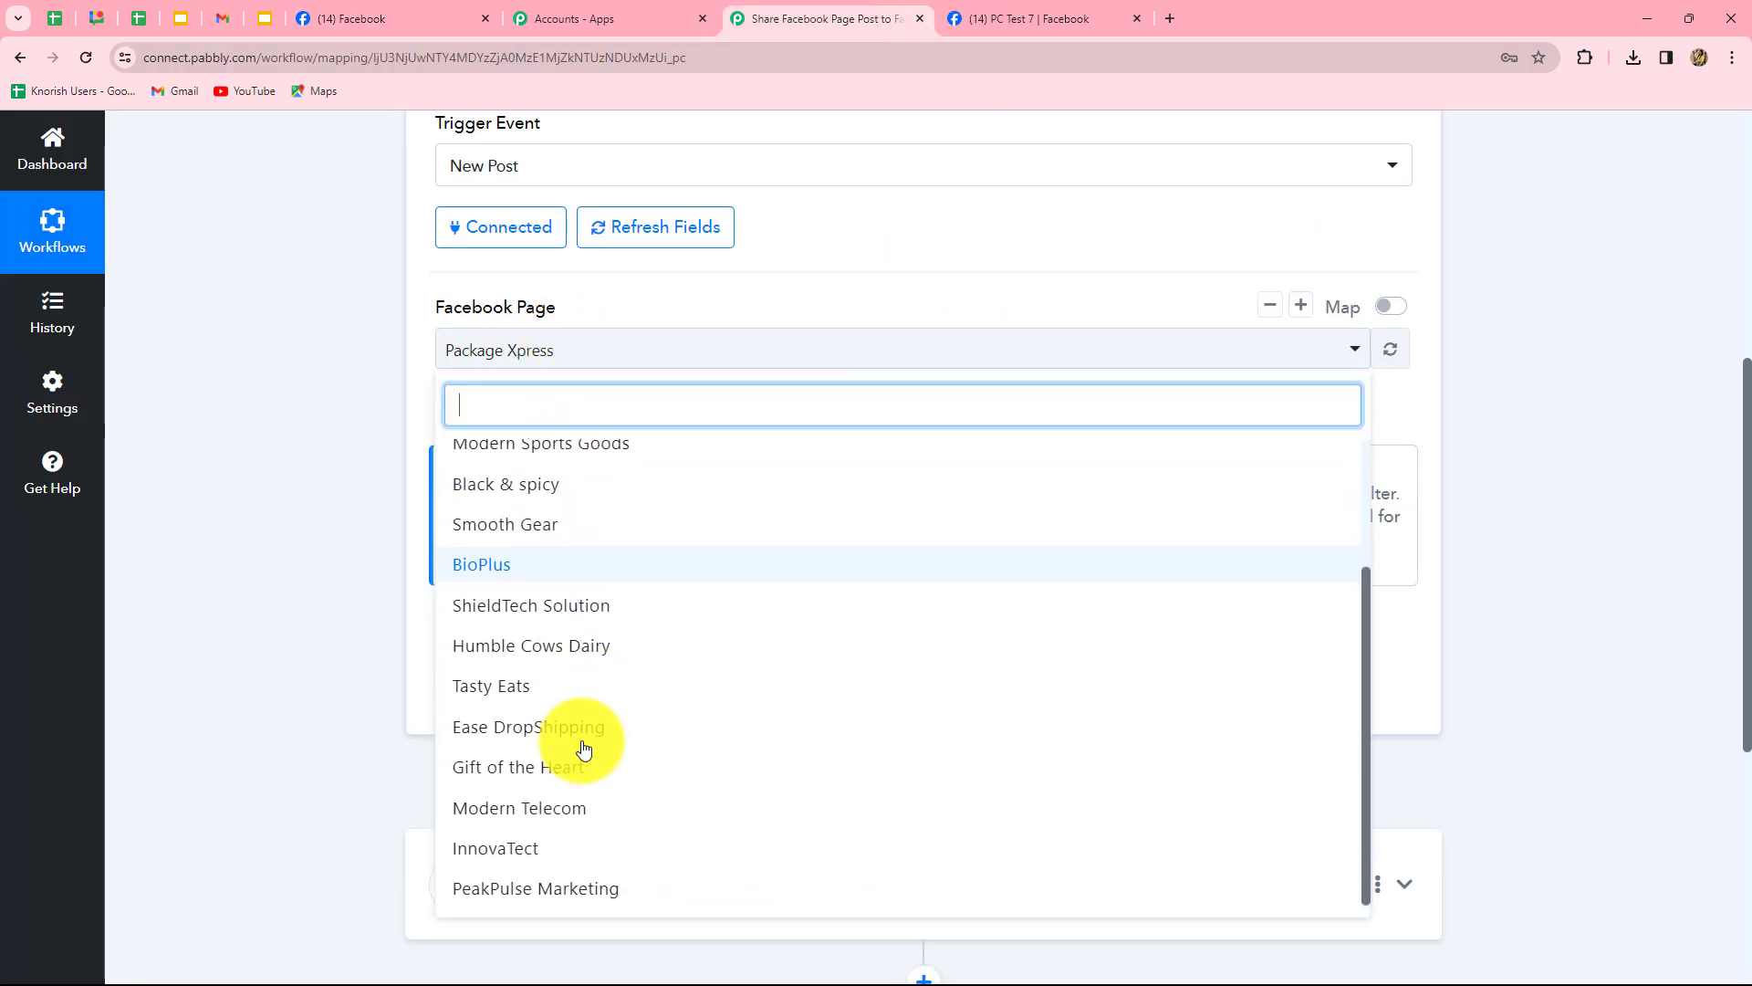
{"action": "left_click", "coordinate": [588, 899]}
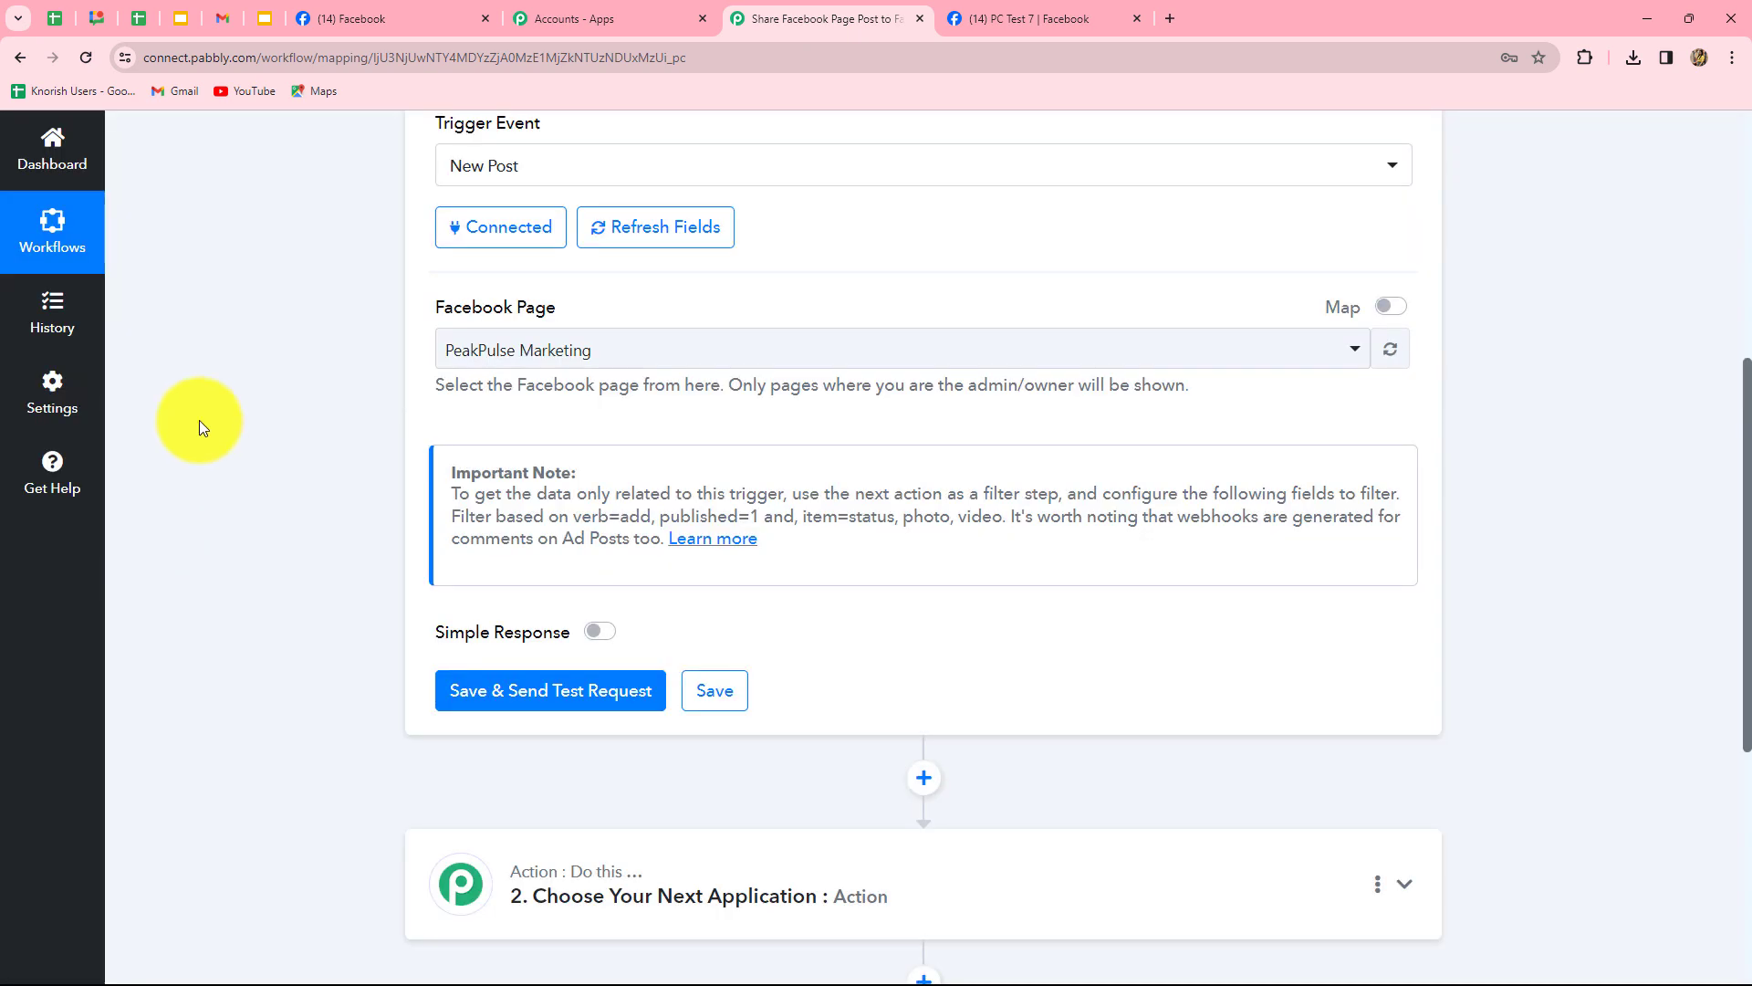
{"action": "left_click", "coordinate": [321, 17]}
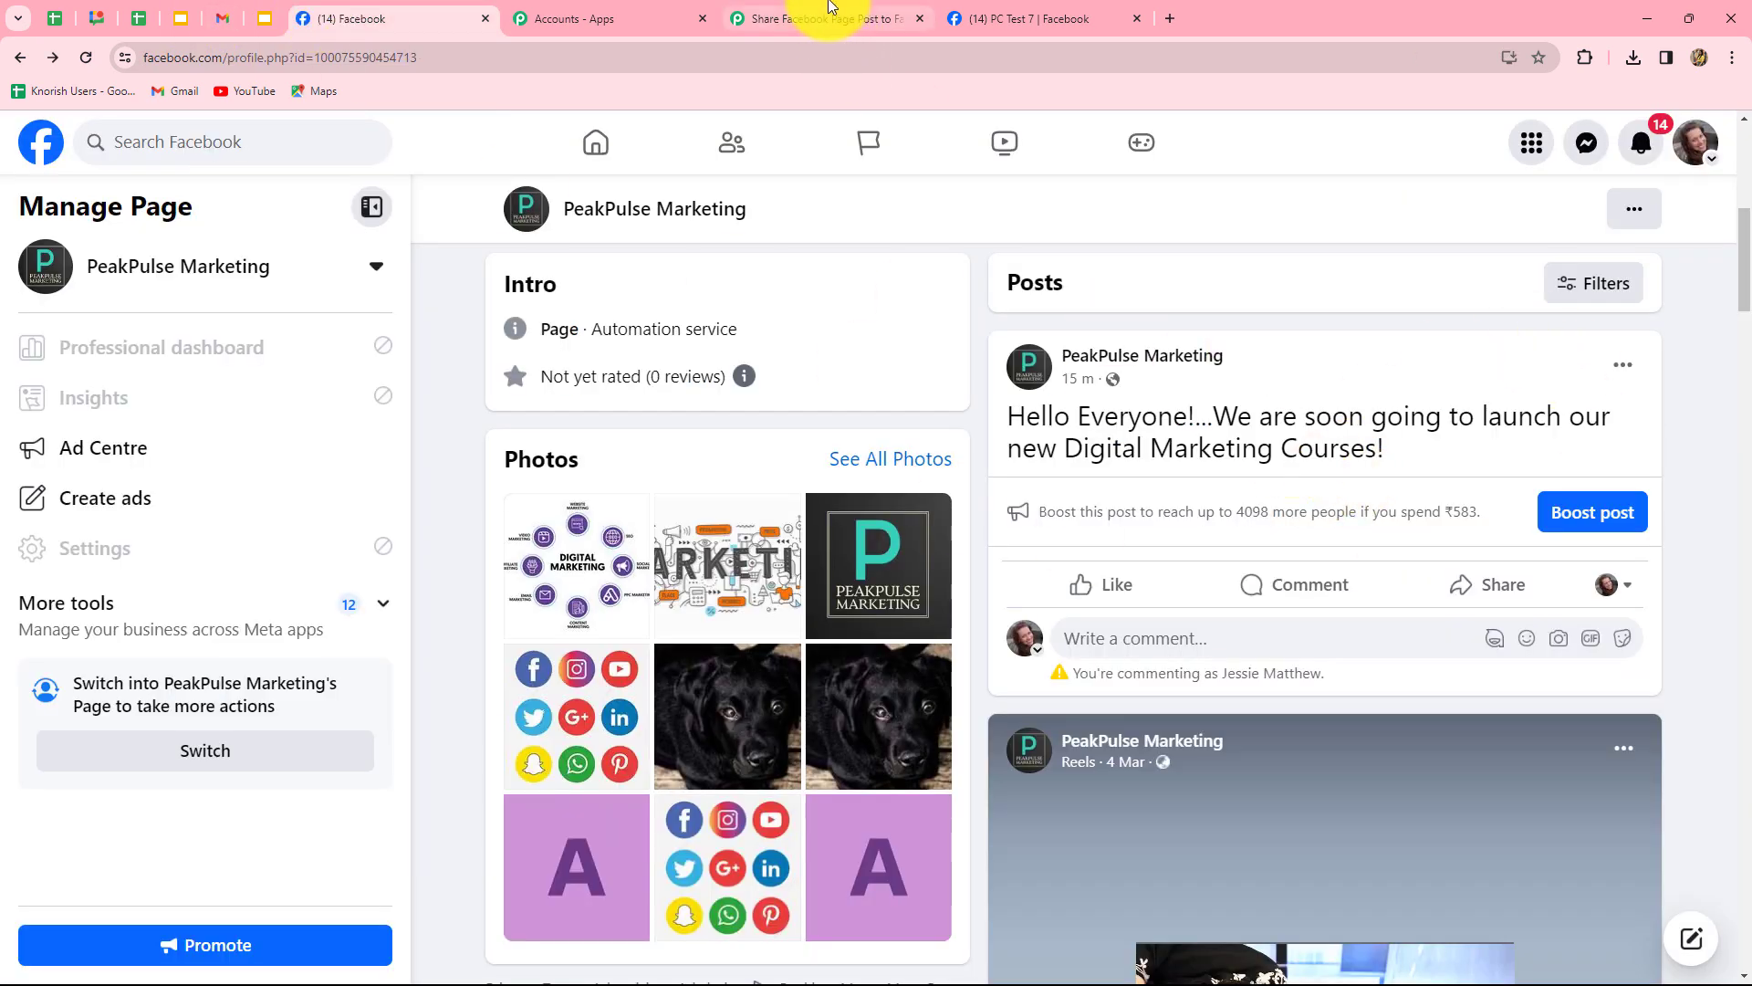
{"action": "left_click", "coordinate": [829, 14]}
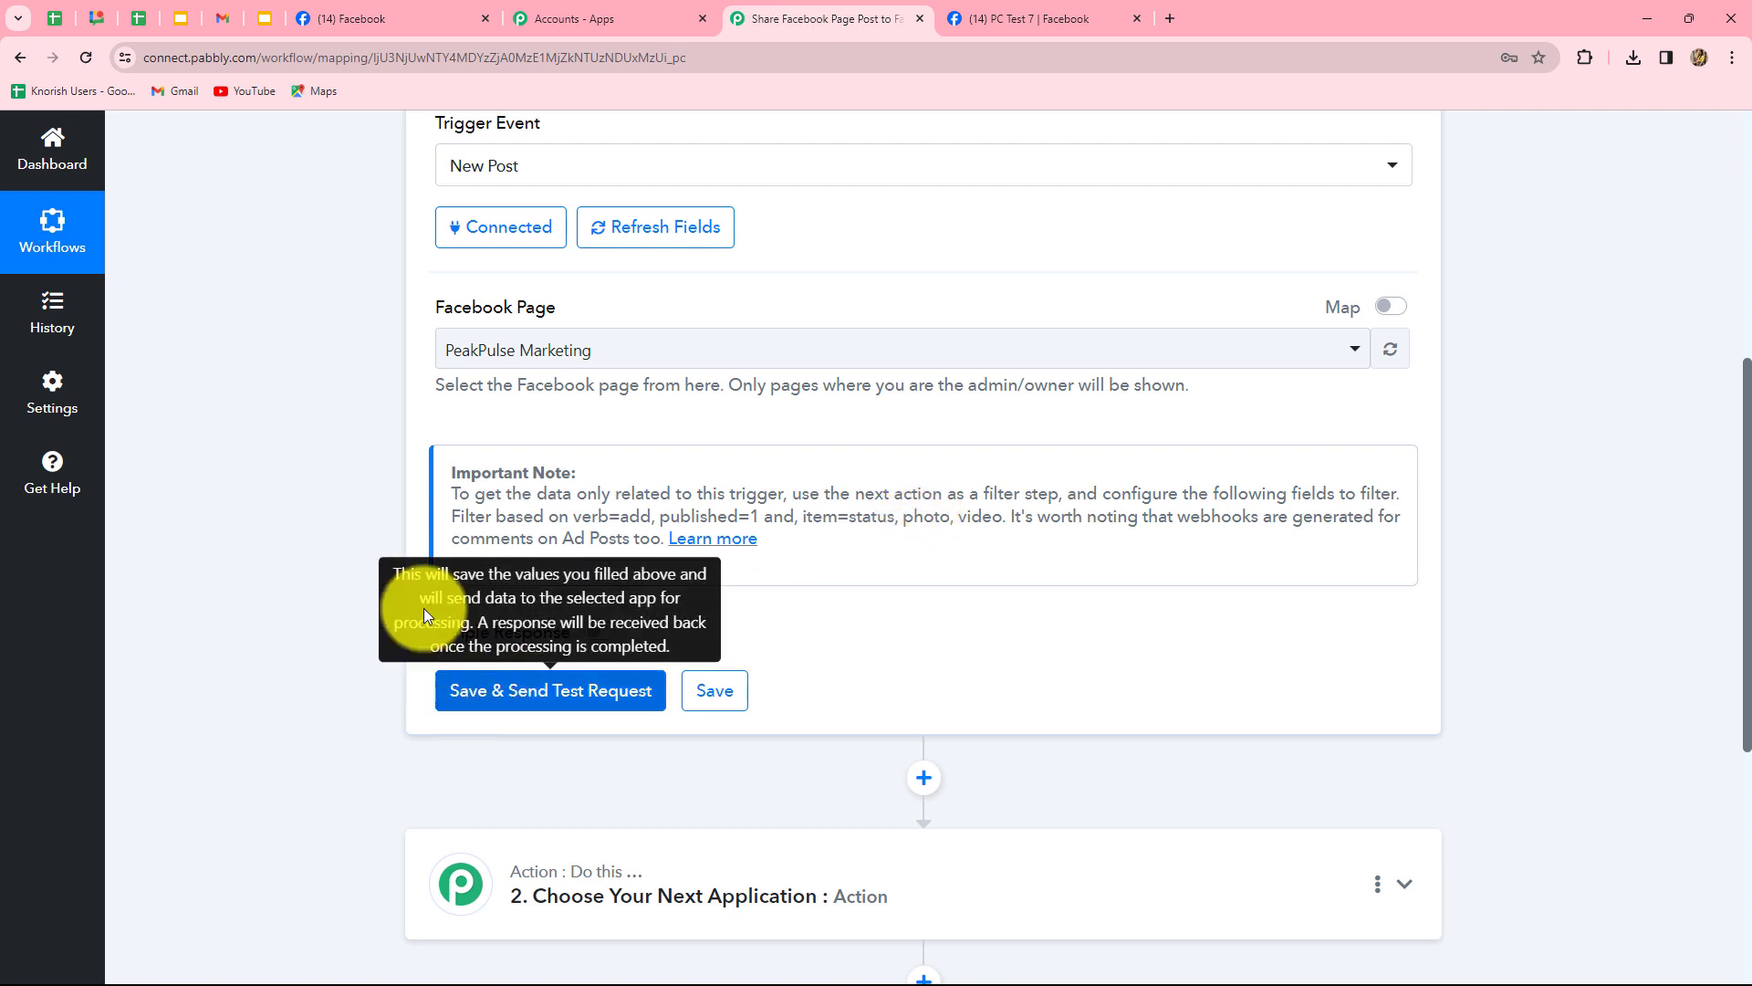
Step: Save and send a test request, then go to the Facebook page while awaiting the webhook
{"action": "left_click", "coordinate": [508, 700]}
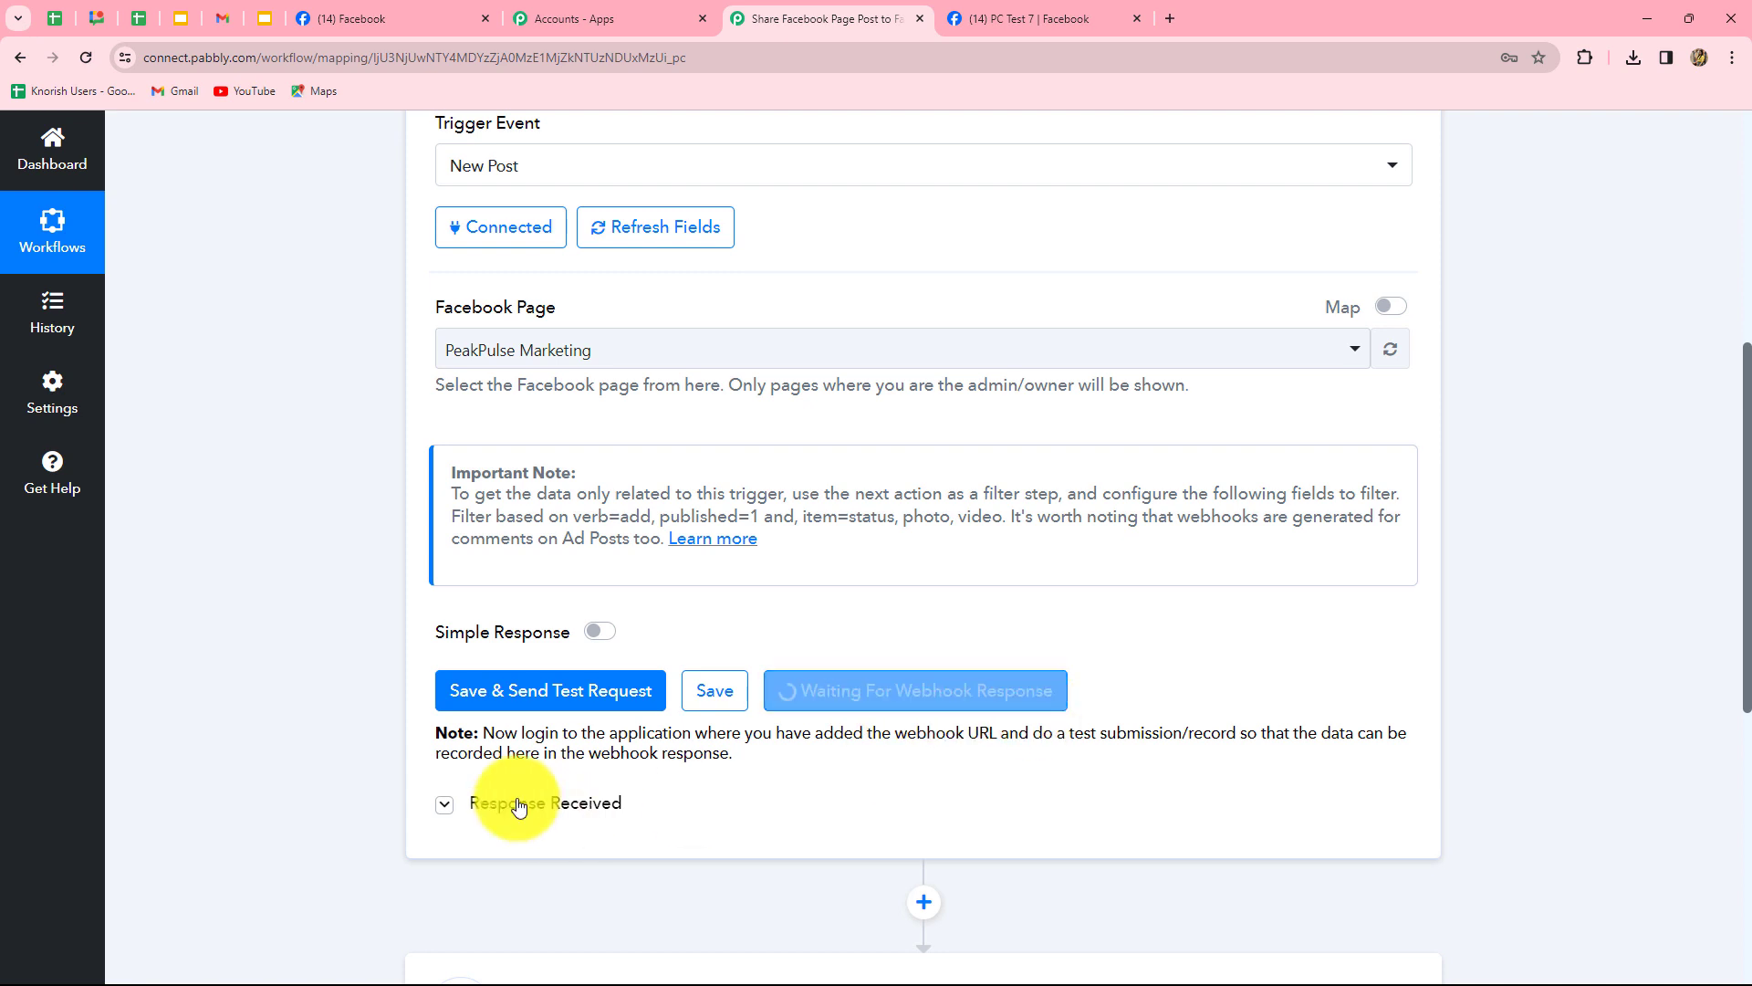
{"action": "left_click_drag", "start_coordinate": [863, 741], "coordinate": [1212, 796]}
{"action": "left_click", "coordinate": [1206, 796]}
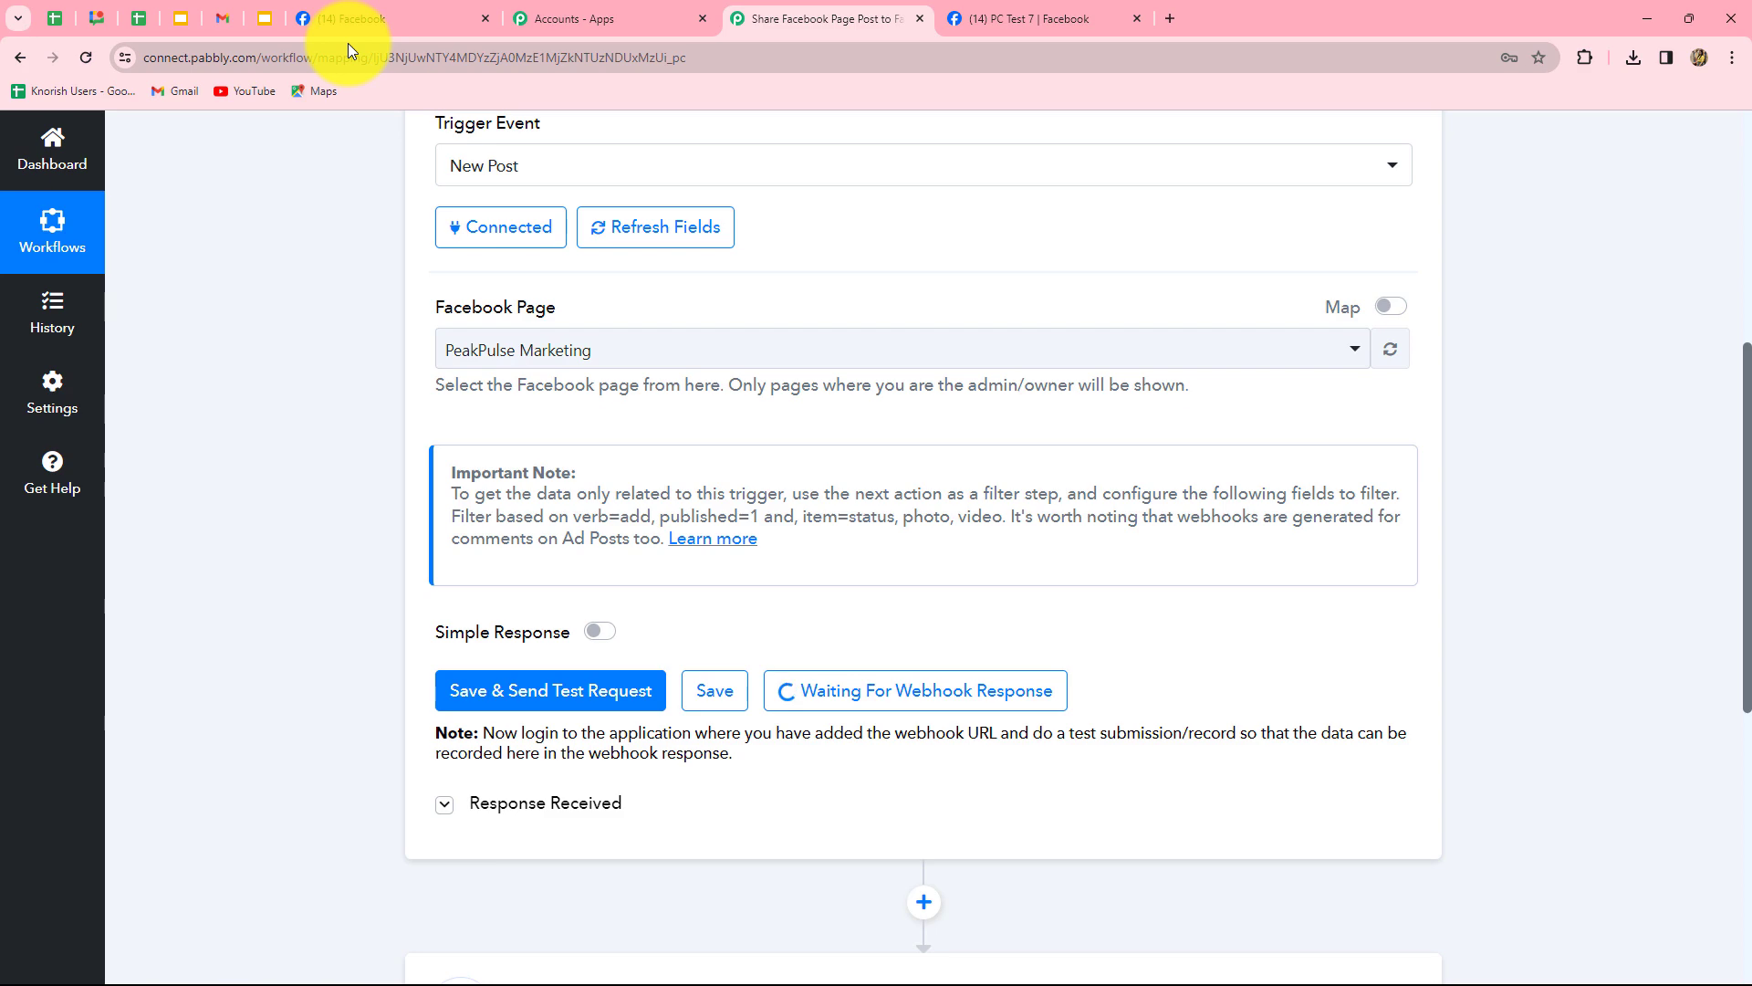
{"action": "left_click", "coordinate": [353, 18]}
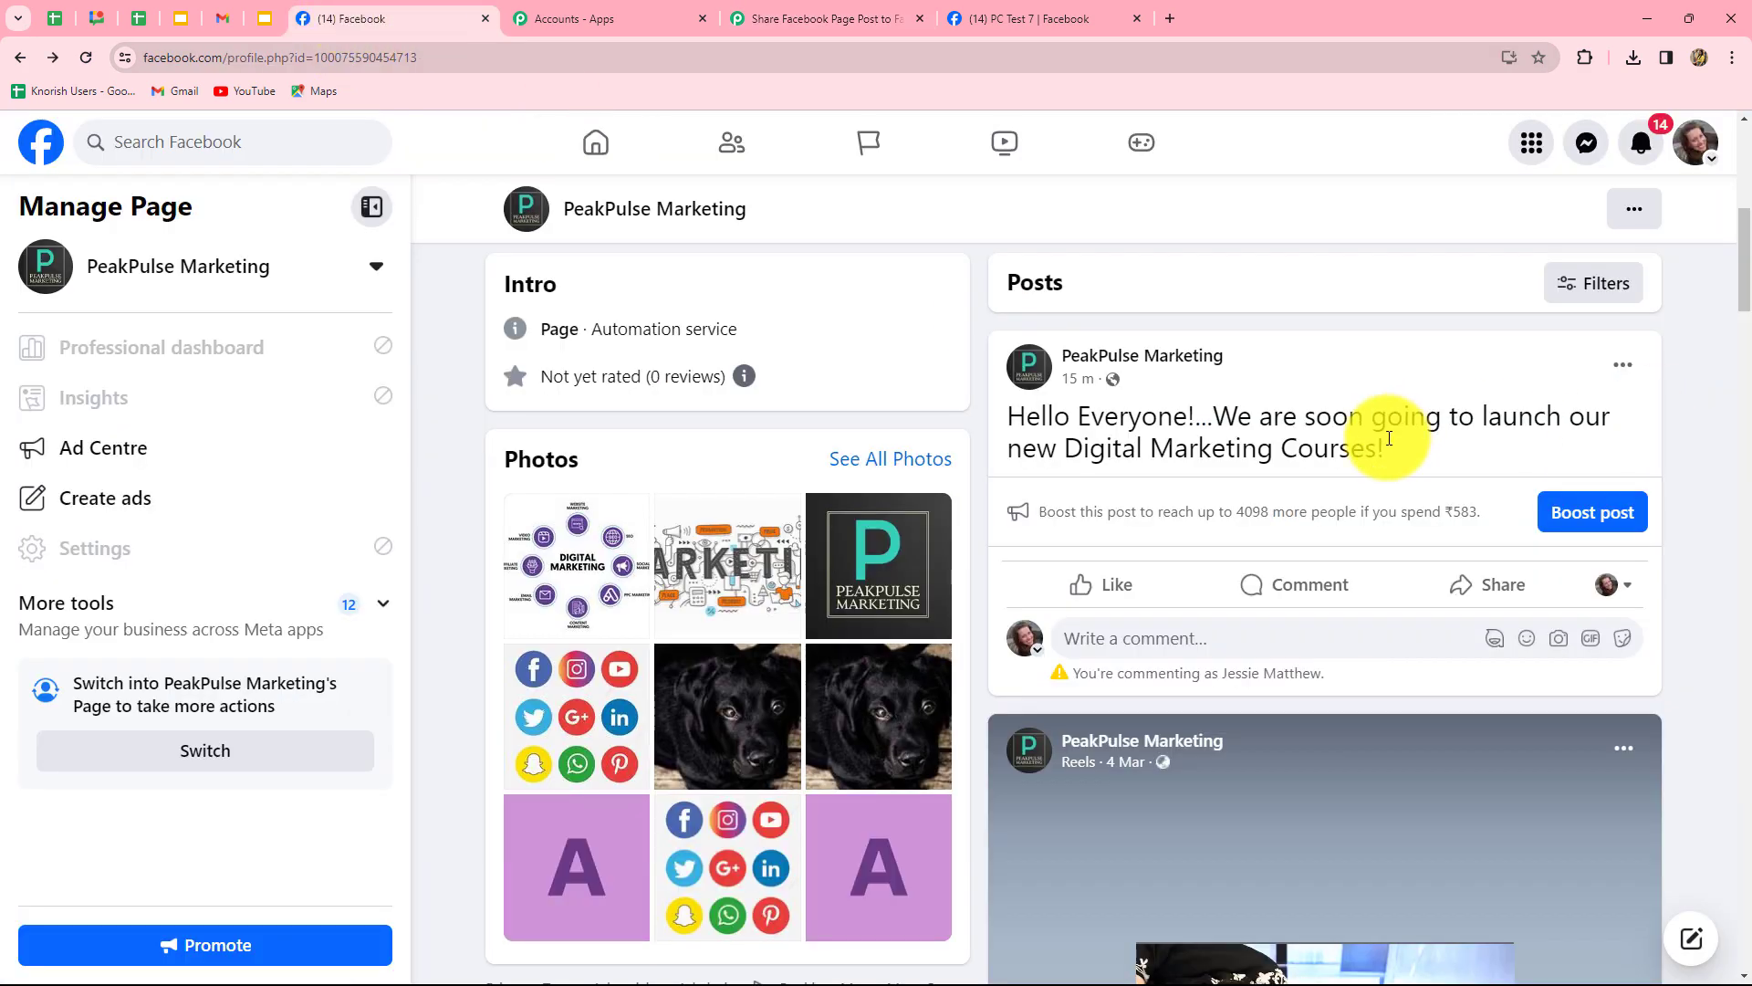
Step: Switch to acting as the PeakPulse Marketing page and dismiss the switch notification
{"action": "scroll", "coordinate": [1427, 501], "scroll_direction": "up", "scroll_amount": 3}
{"action": "left_click", "coordinate": [1587, 388]}
{"action": "scroll", "coordinate": [912, 694], "scroll_direction": "down", "scroll_amount": 4}
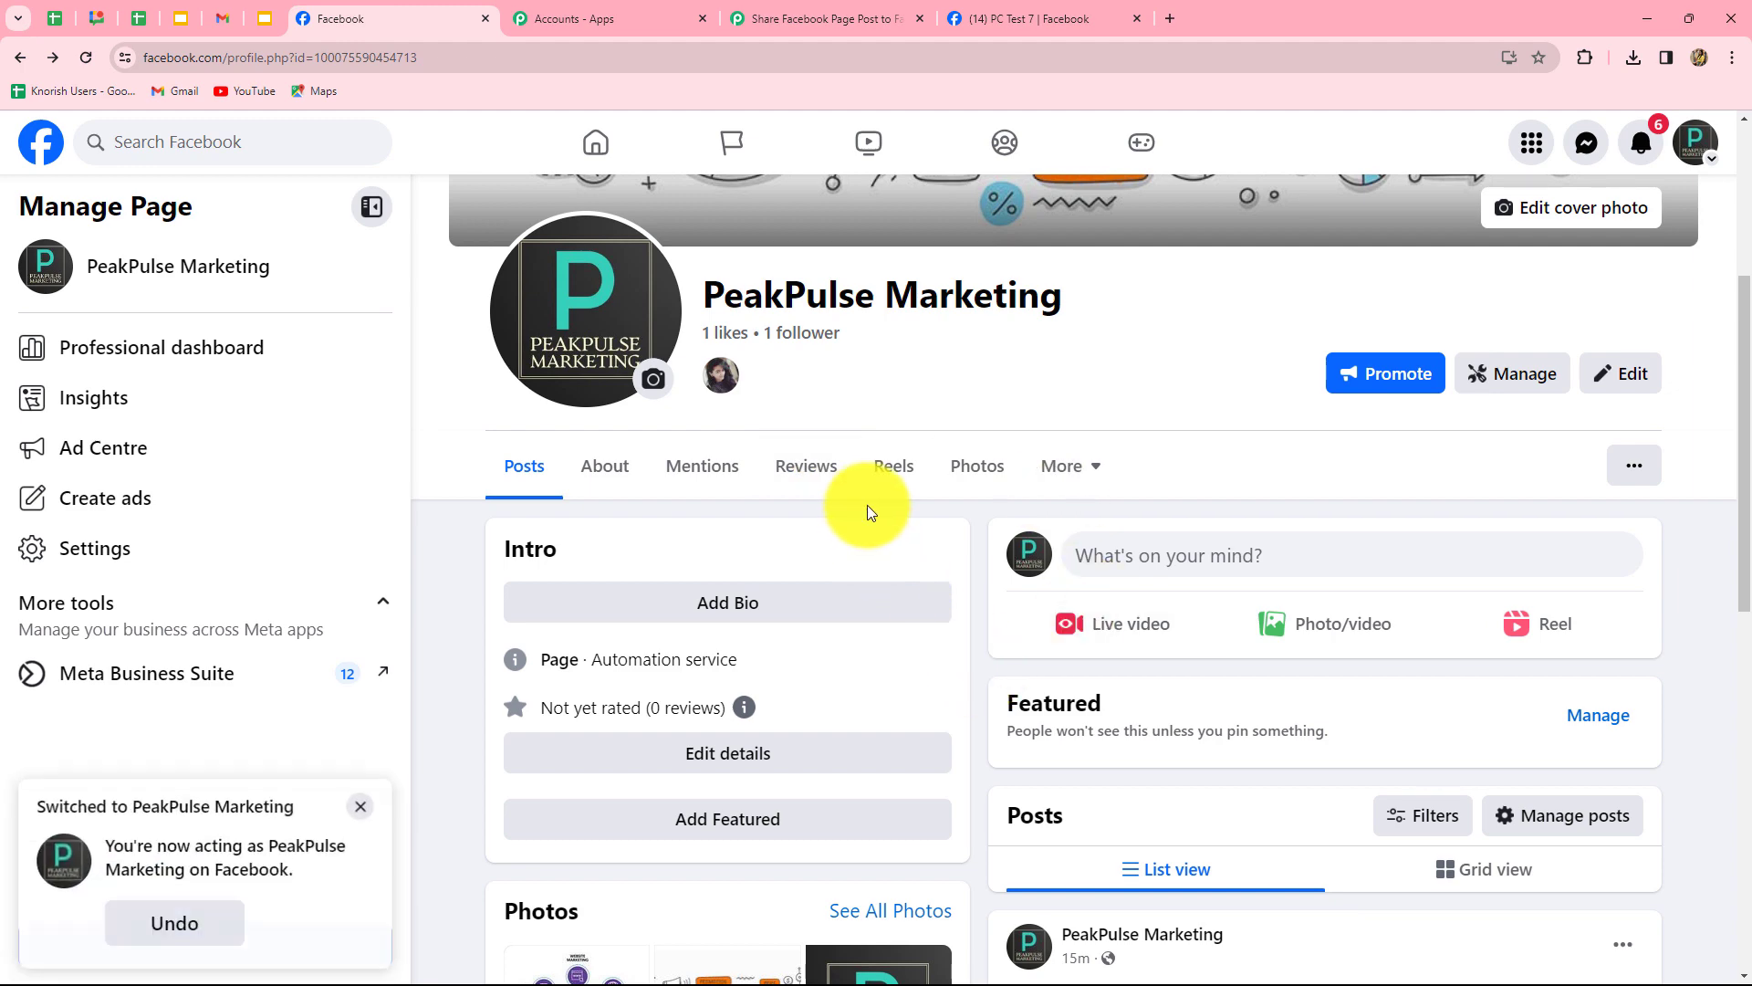
{"action": "scroll", "coordinate": [730, 484], "scroll_direction": "up", "scroll_amount": 3}
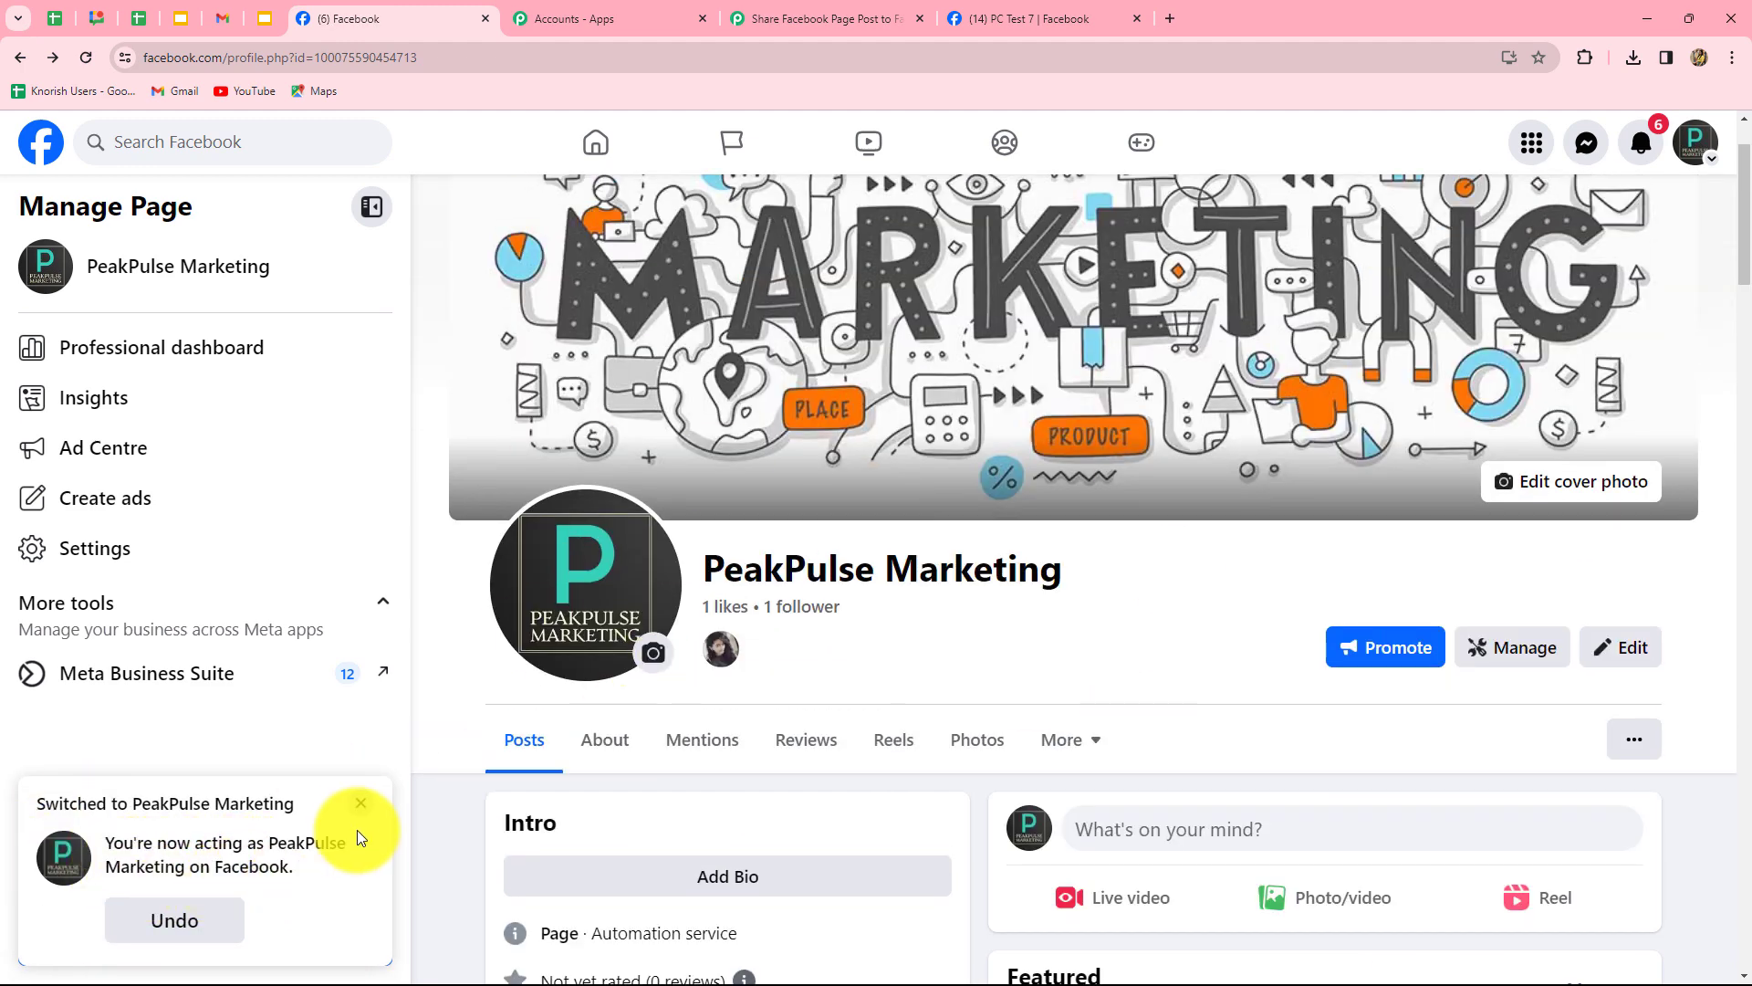
{"action": "left_click", "coordinate": [361, 805]}
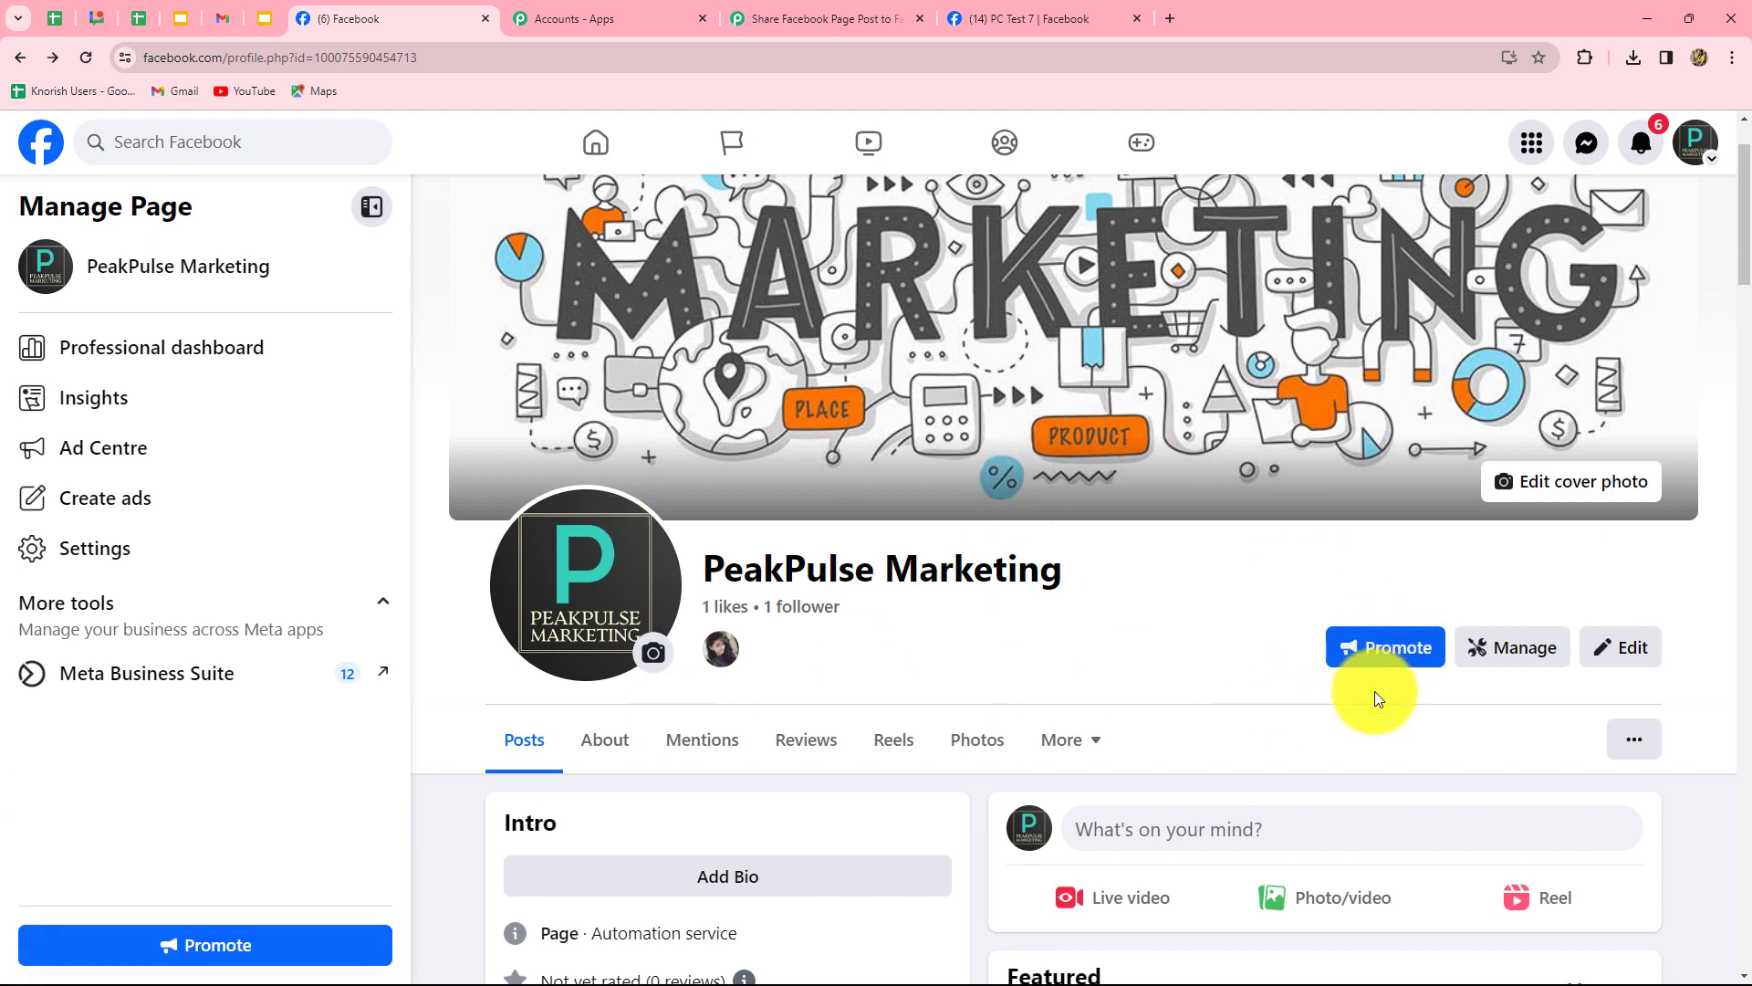
{"action": "scroll", "coordinate": [1309, 814], "scroll_direction": "down", "scroll_amount": 3}
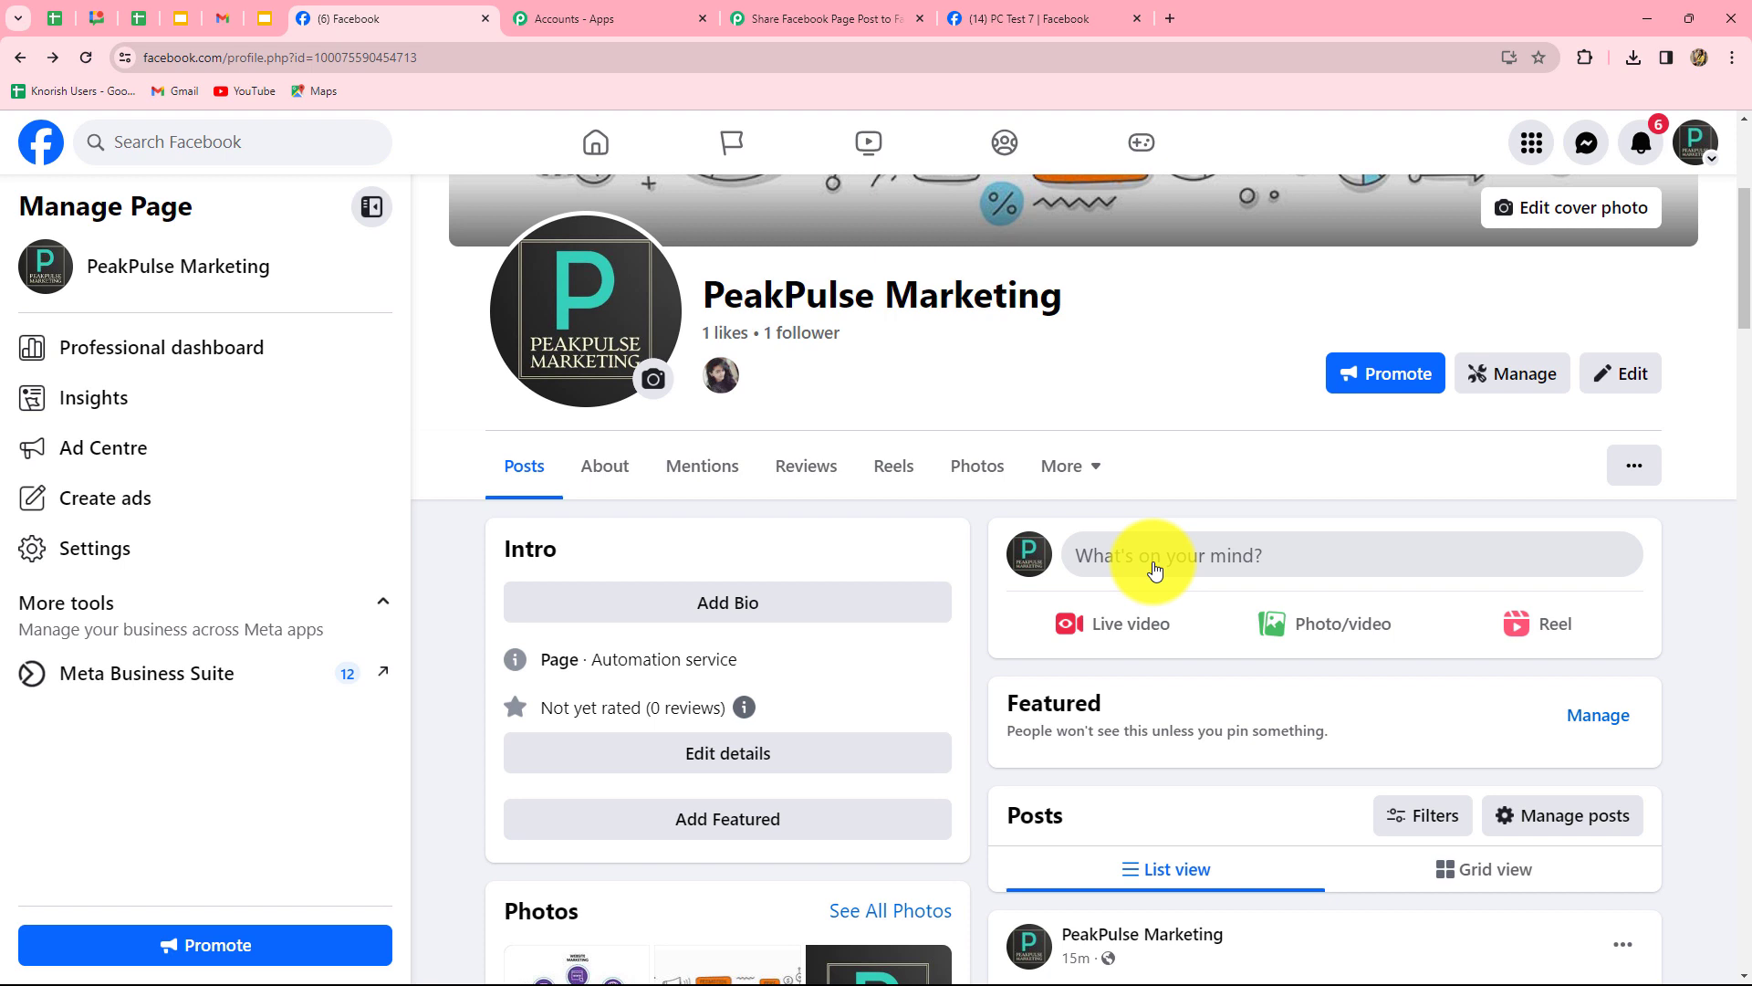
Step: Publish a post captioned 'What is Digital Marketing?' with the what-is-digital-marketing image attached
{"action": "left_click", "coordinate": [1193, 573]}
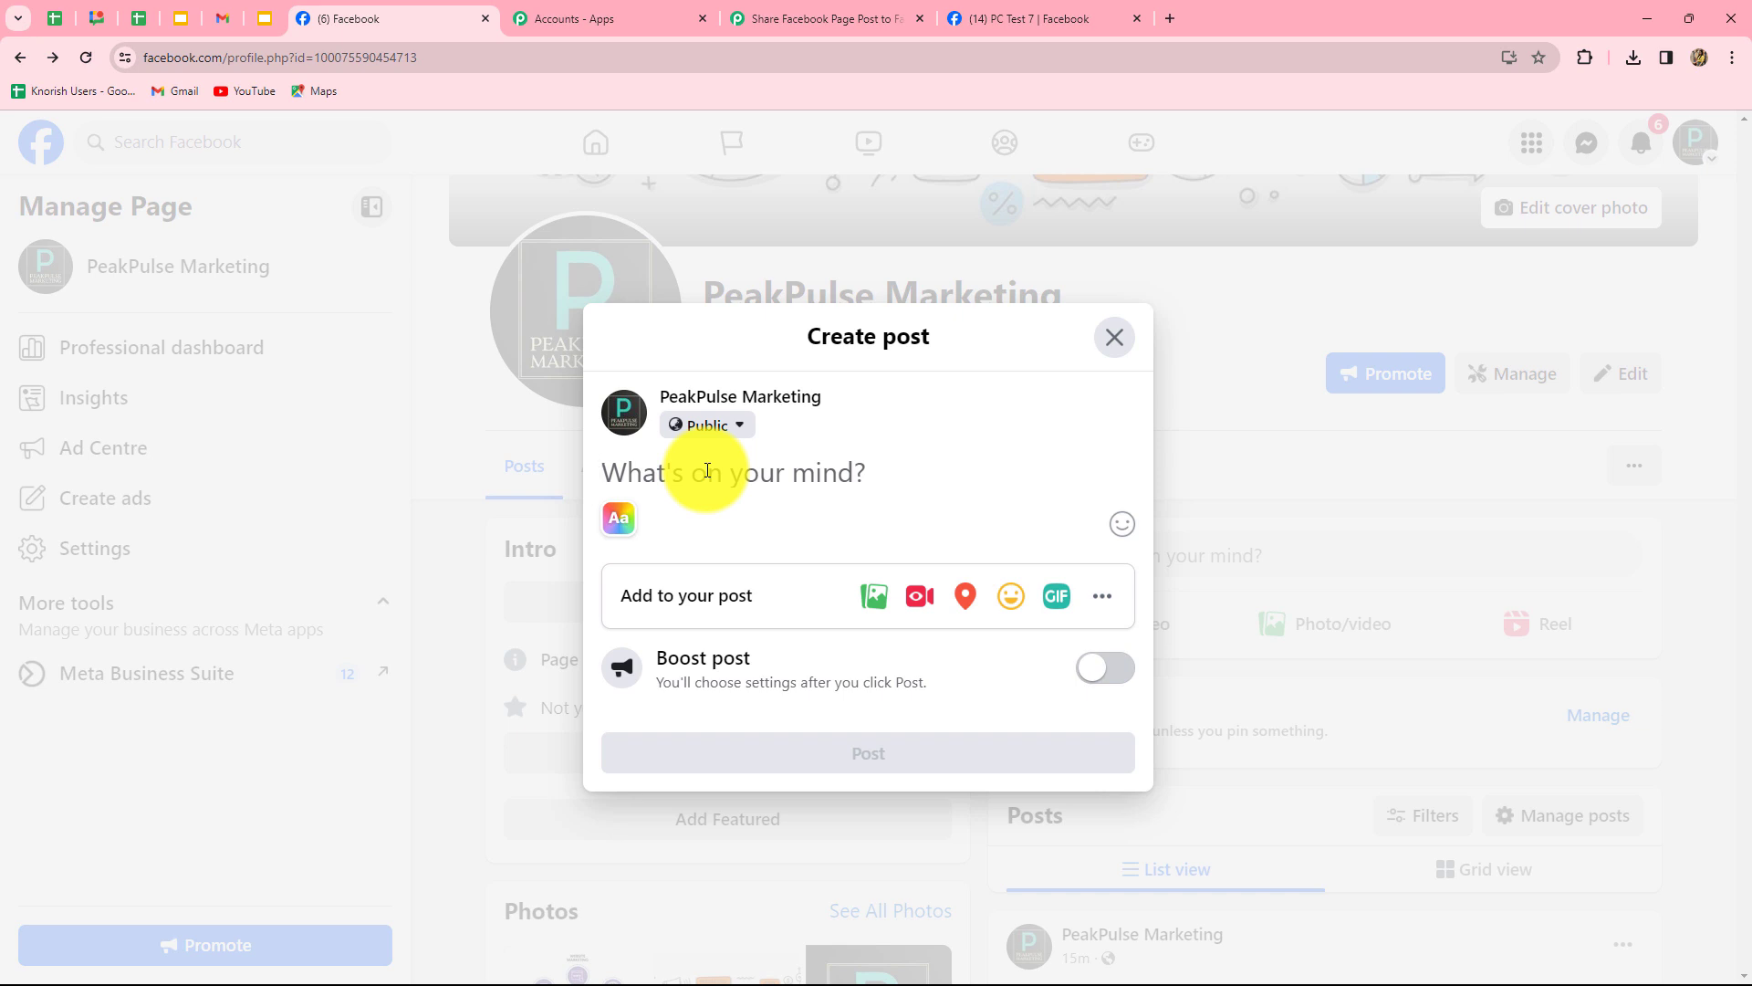
{"action": "type", "text": "What is Digital Marketing?"}
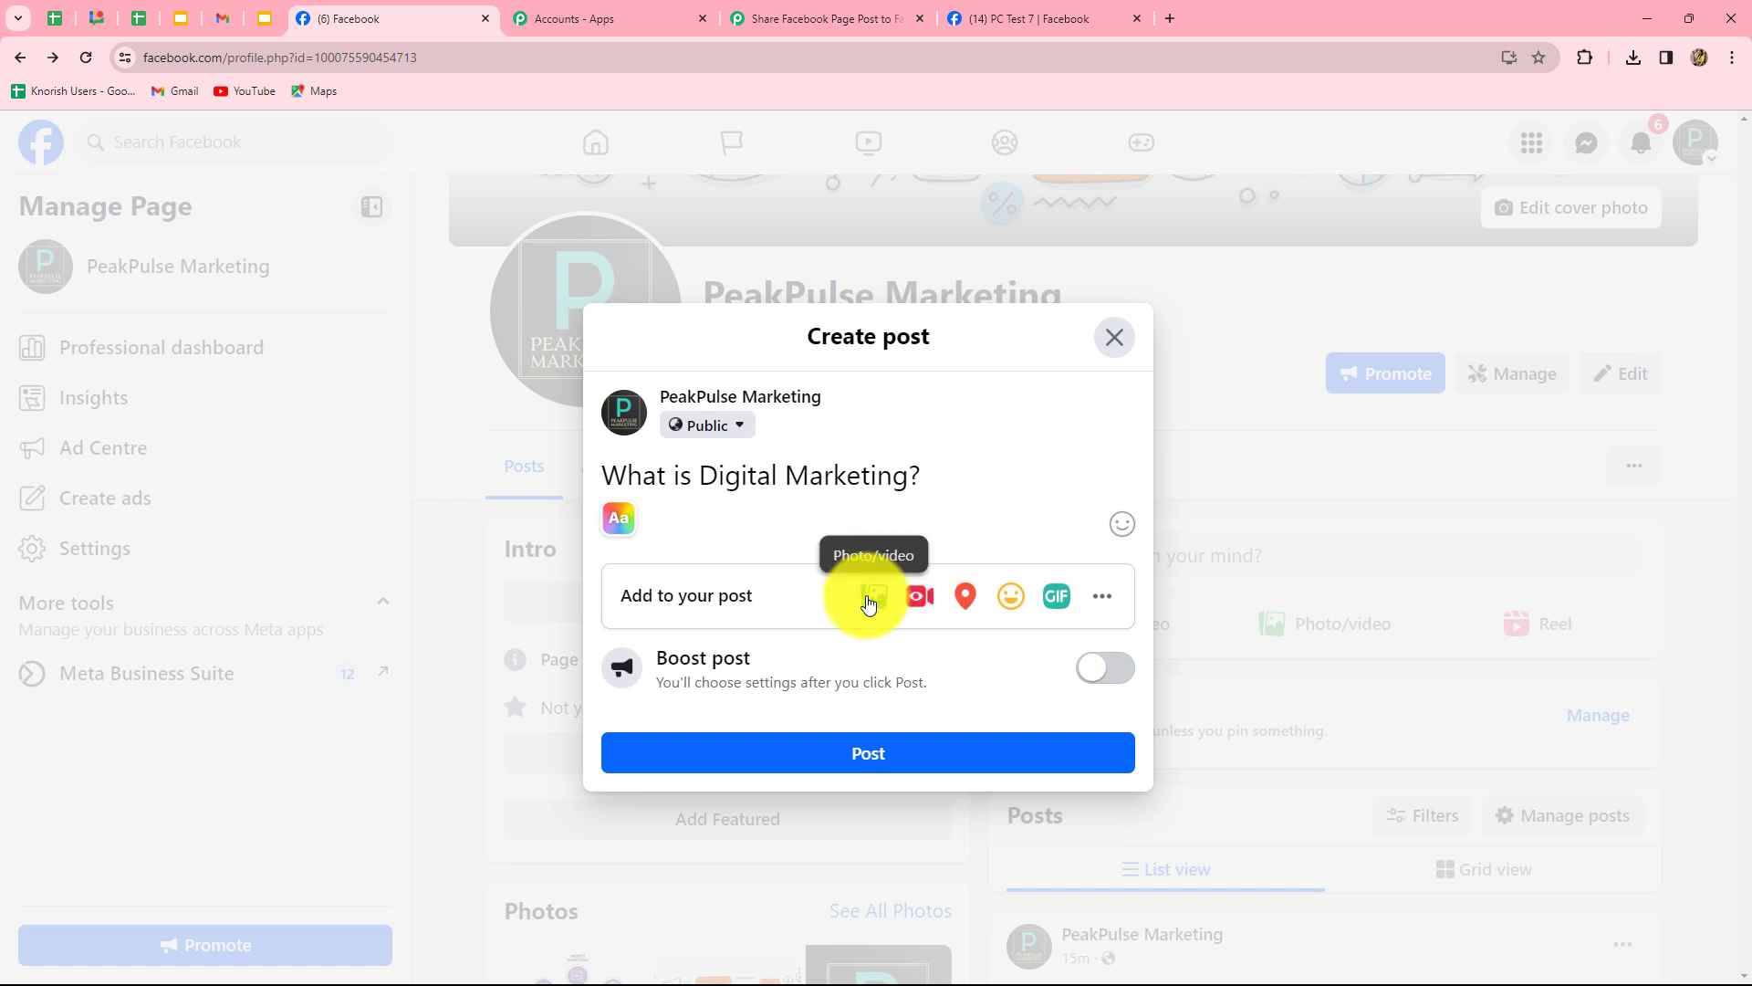
{"action": "left_click", "coordinate": [869, 601]}
{"action": "left_click", "coordinate": [863, 520]}
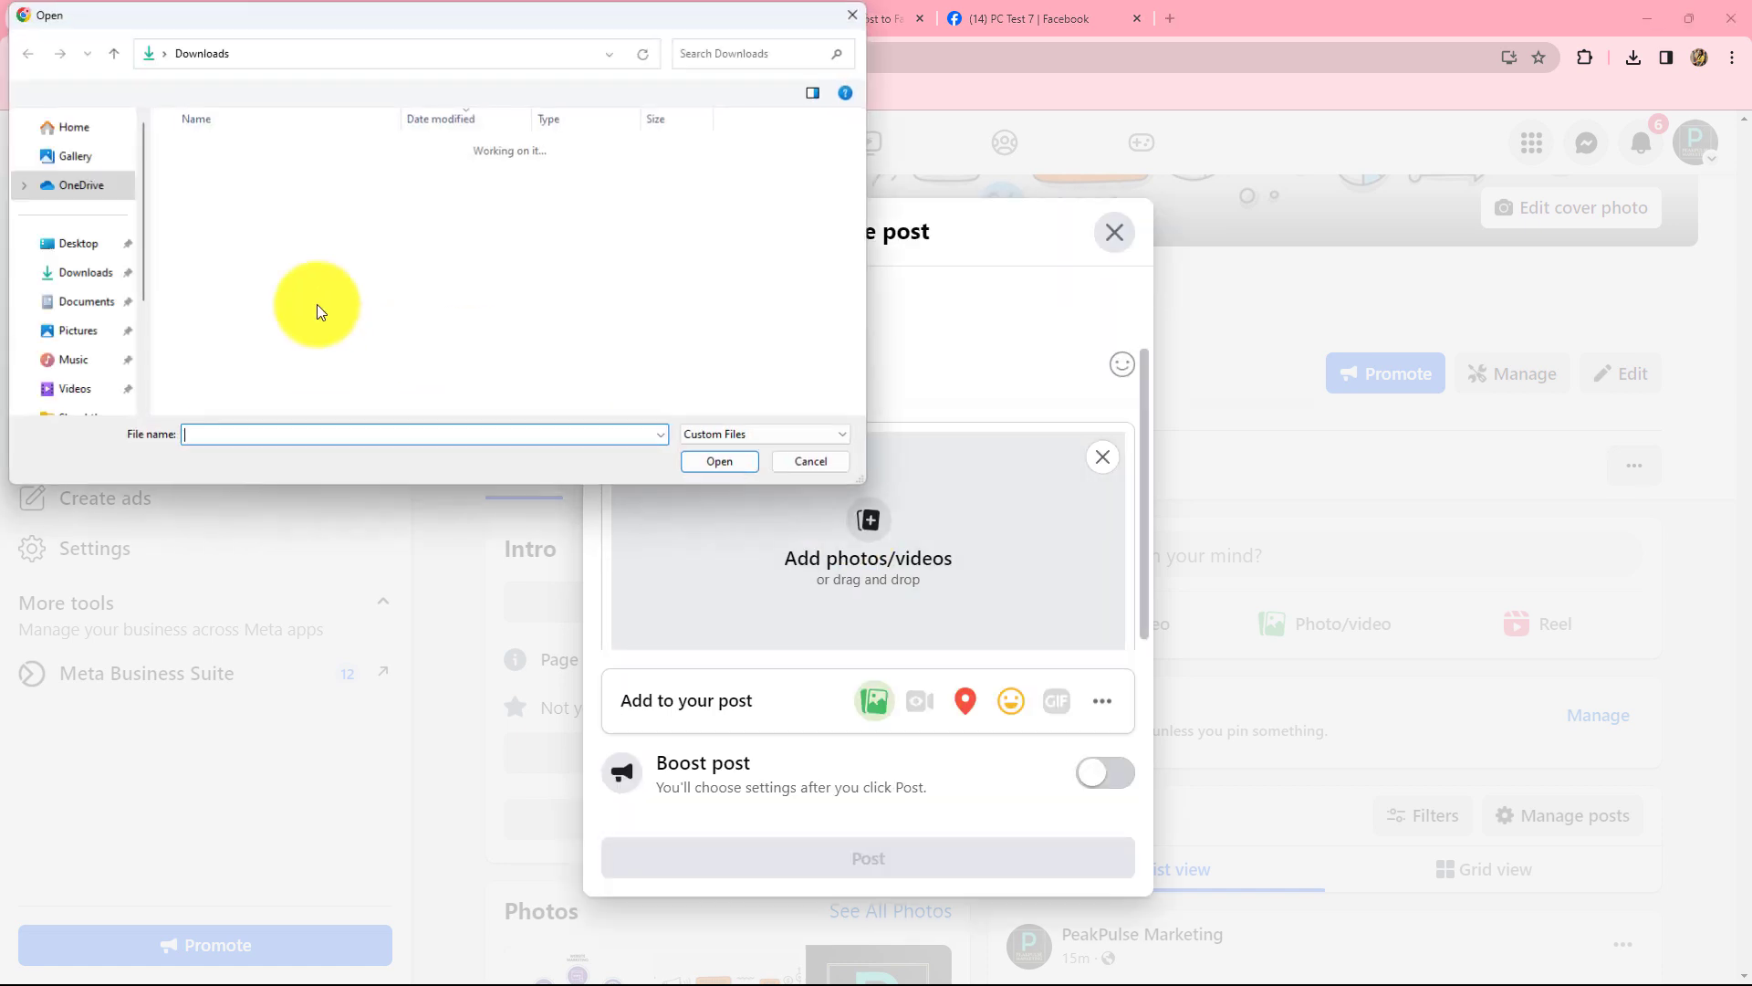
{"action": "left_click", "coordinate": [226, 177]}
{"action": "left_click", "coordinate": [721, 462]}
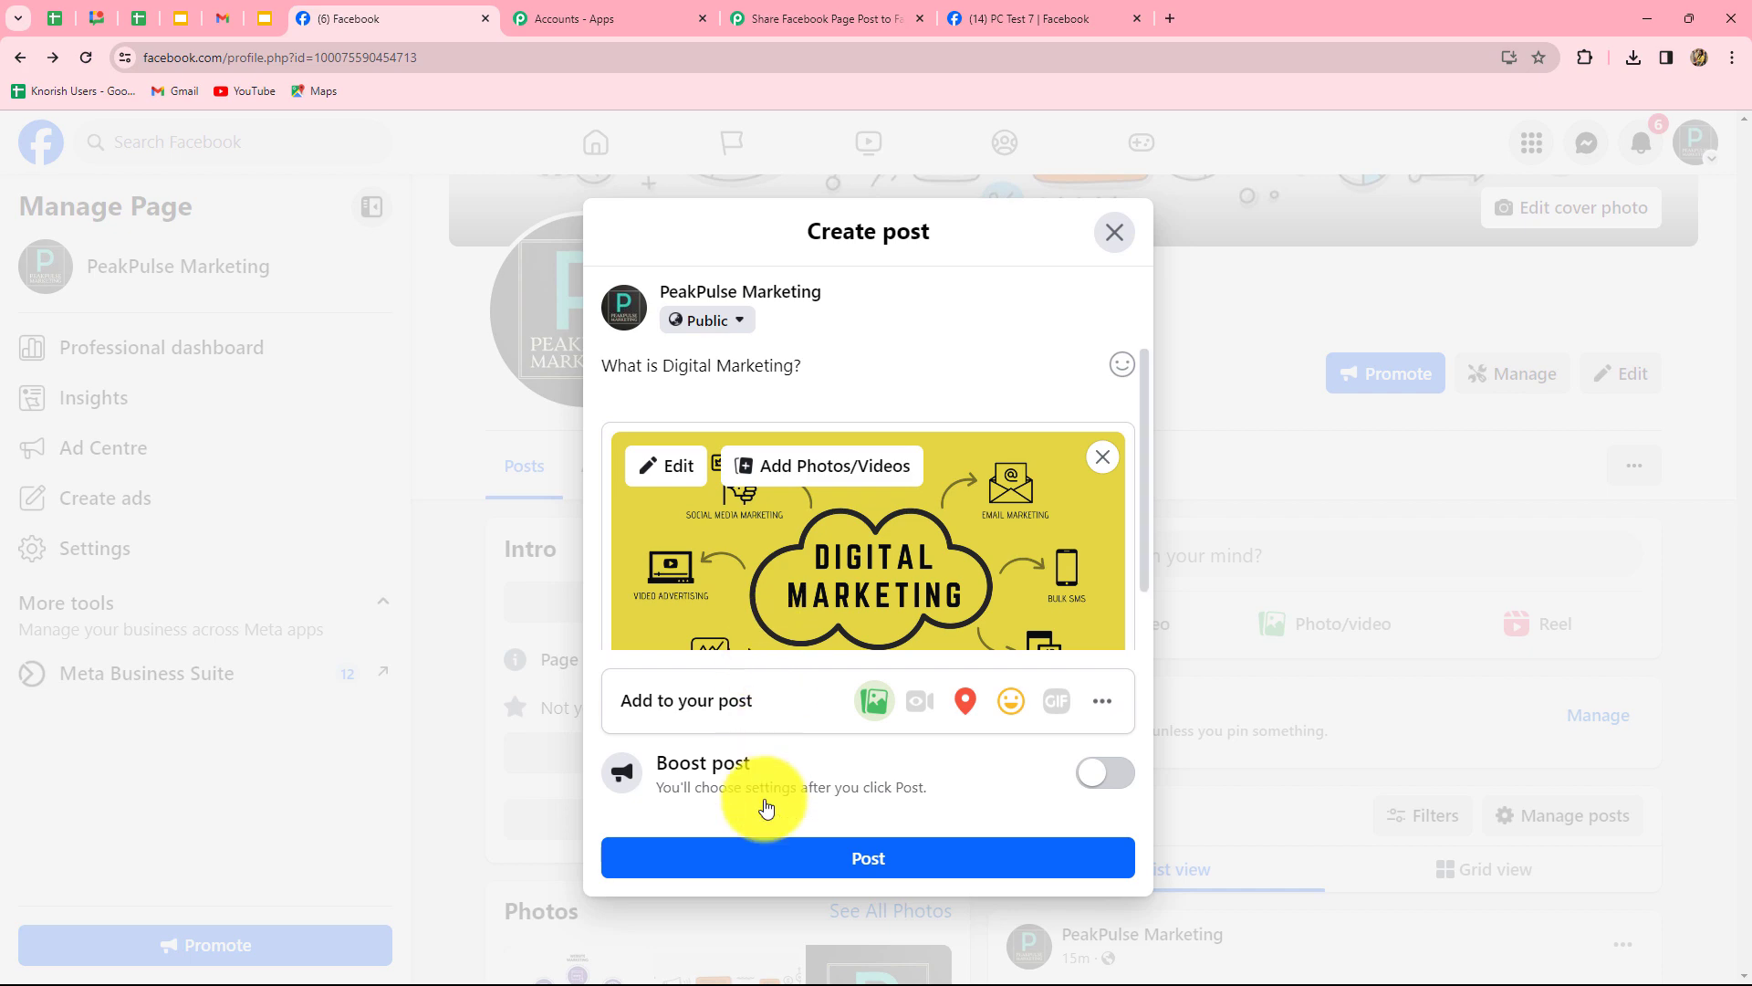
{"action": "left_click", "coordinate": [787, 861]}
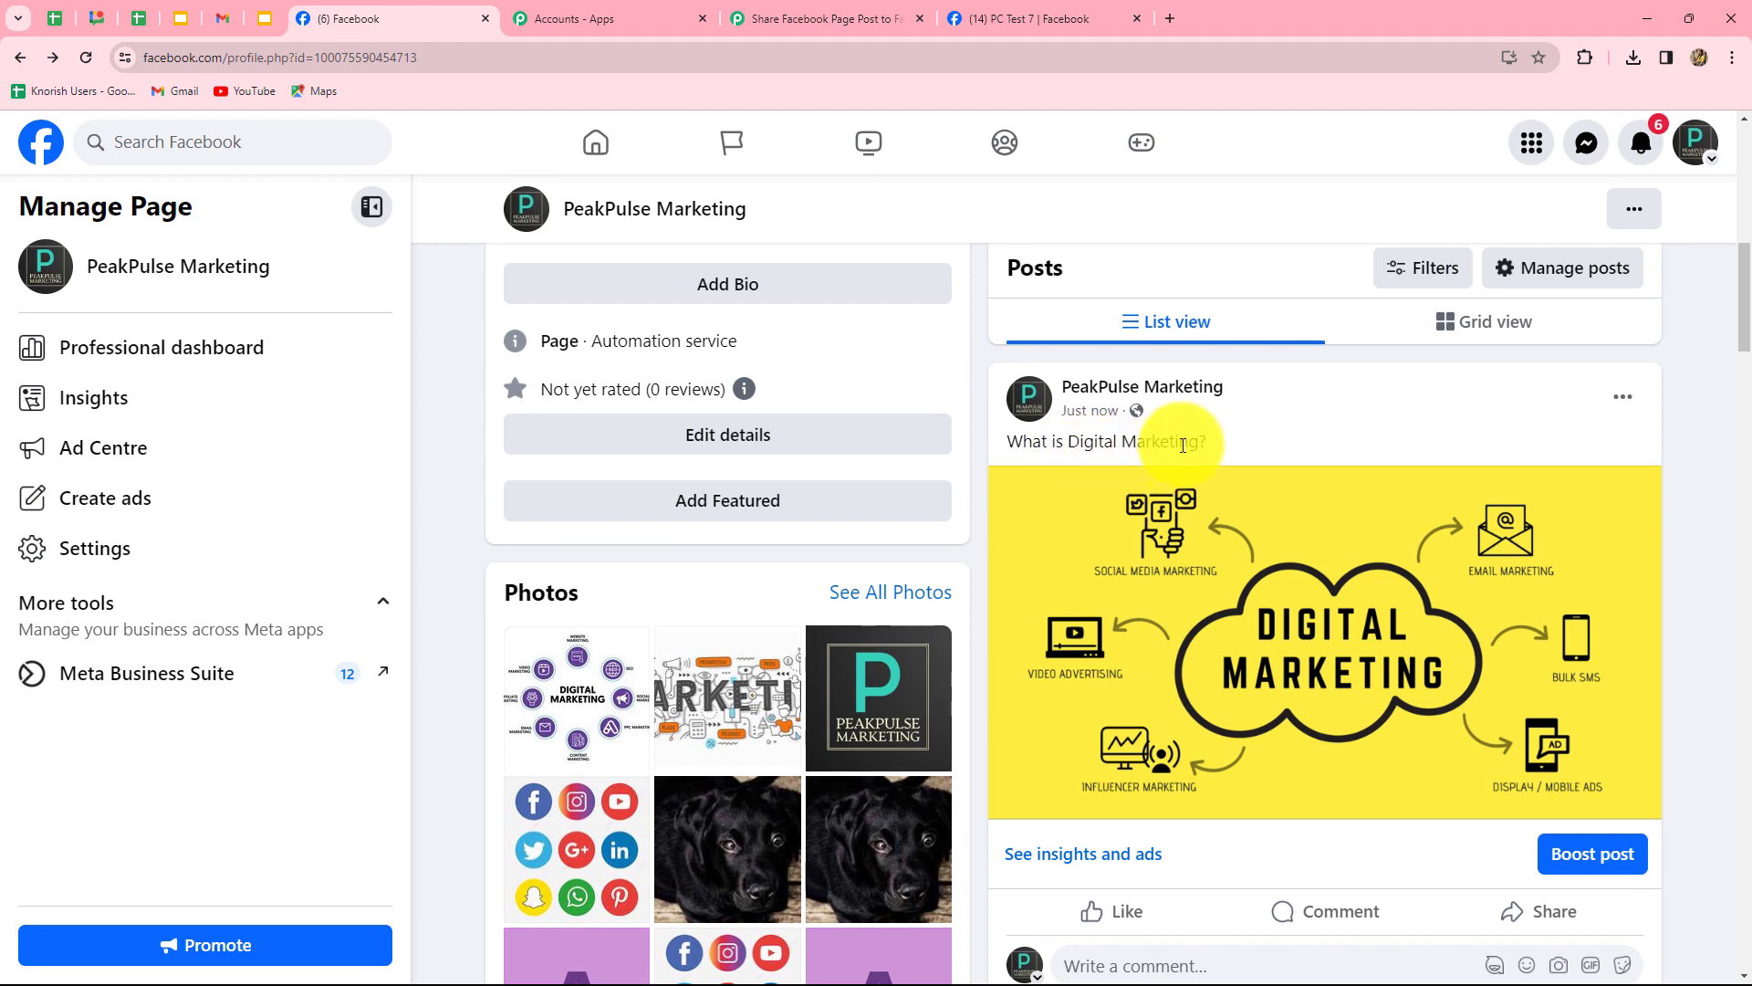
Step: Inspect the captured response: message 'What is Digital Marketing?', item photo, verb add, full Res1 Link
{"action": "left_click", "coordinate": [811, 18]}
{"action": "scroll", "coordinate": [1725, 626], "scroll_direction": "down", "scroll_amount": 9}
{"action": "scroll", "coordinate": [1734, 620], "scroll_direction": "up", "scroll_amount": 2}
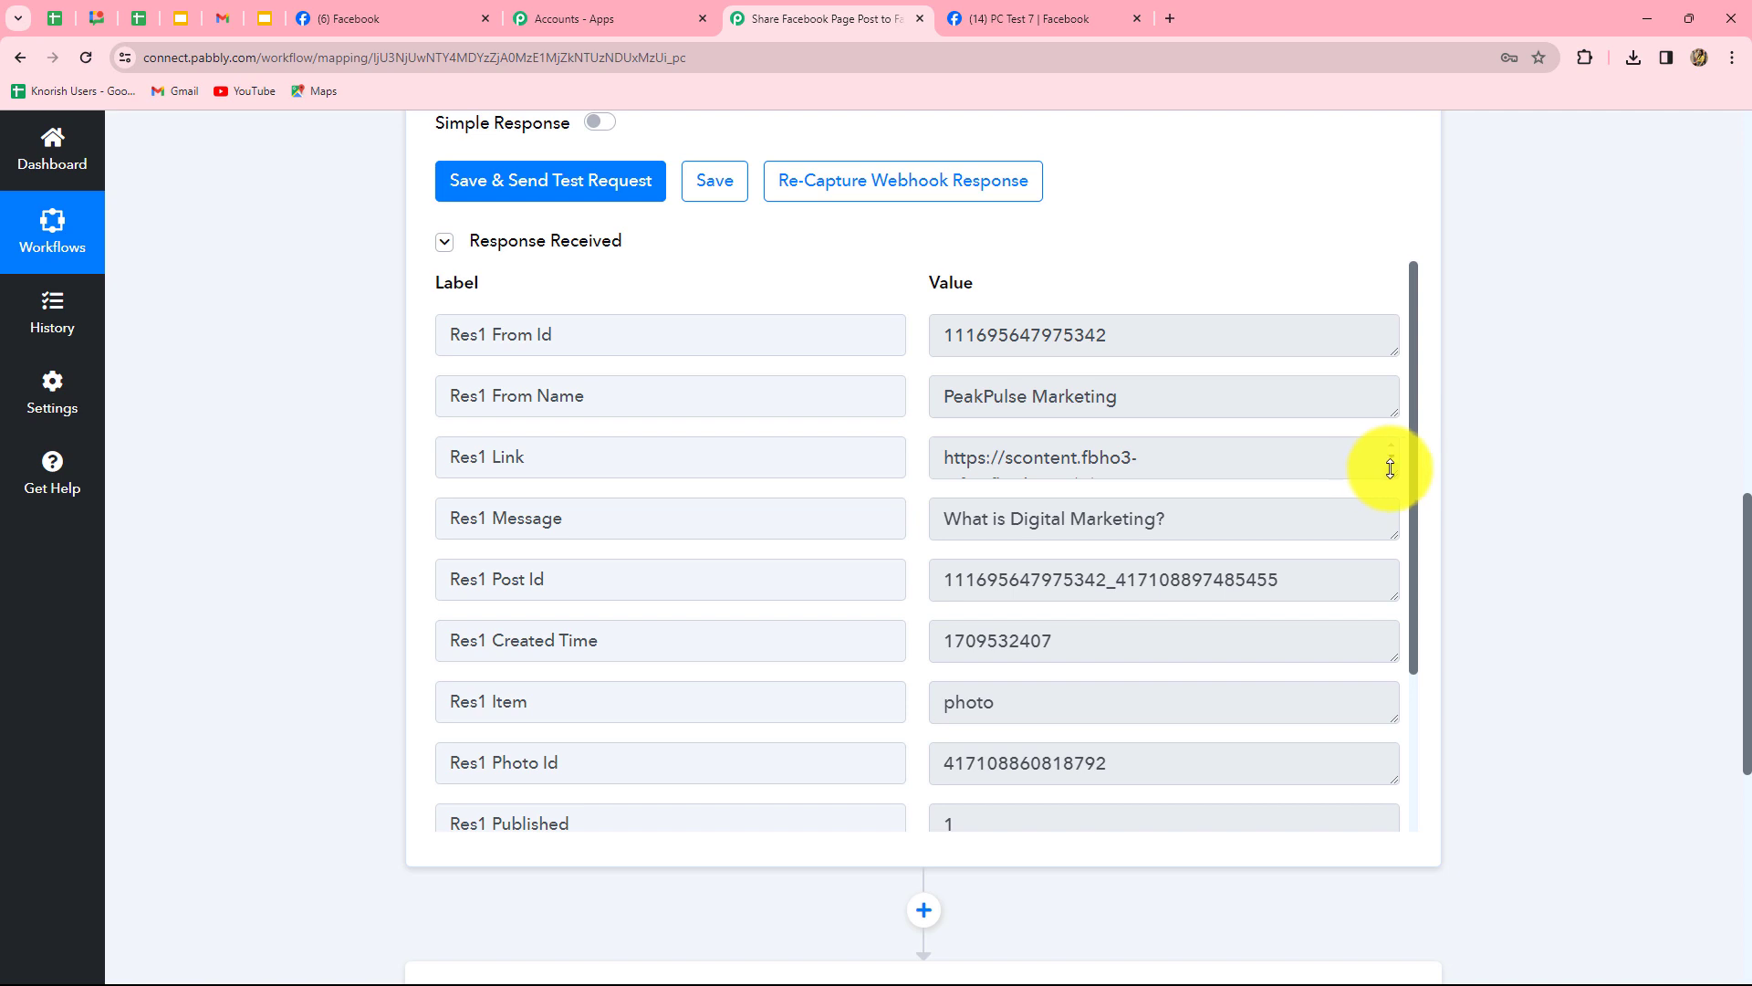
{"action": "mouse_move", "coordinate": [1390, 468]}
{"action": "left_mouse_down"}
{"action": "mouse_move", "coordinate": [1400, 715]}
{"action": "mouse_move", "coordinate": [1418, 473]}
{"action": "left_mouse_up"}
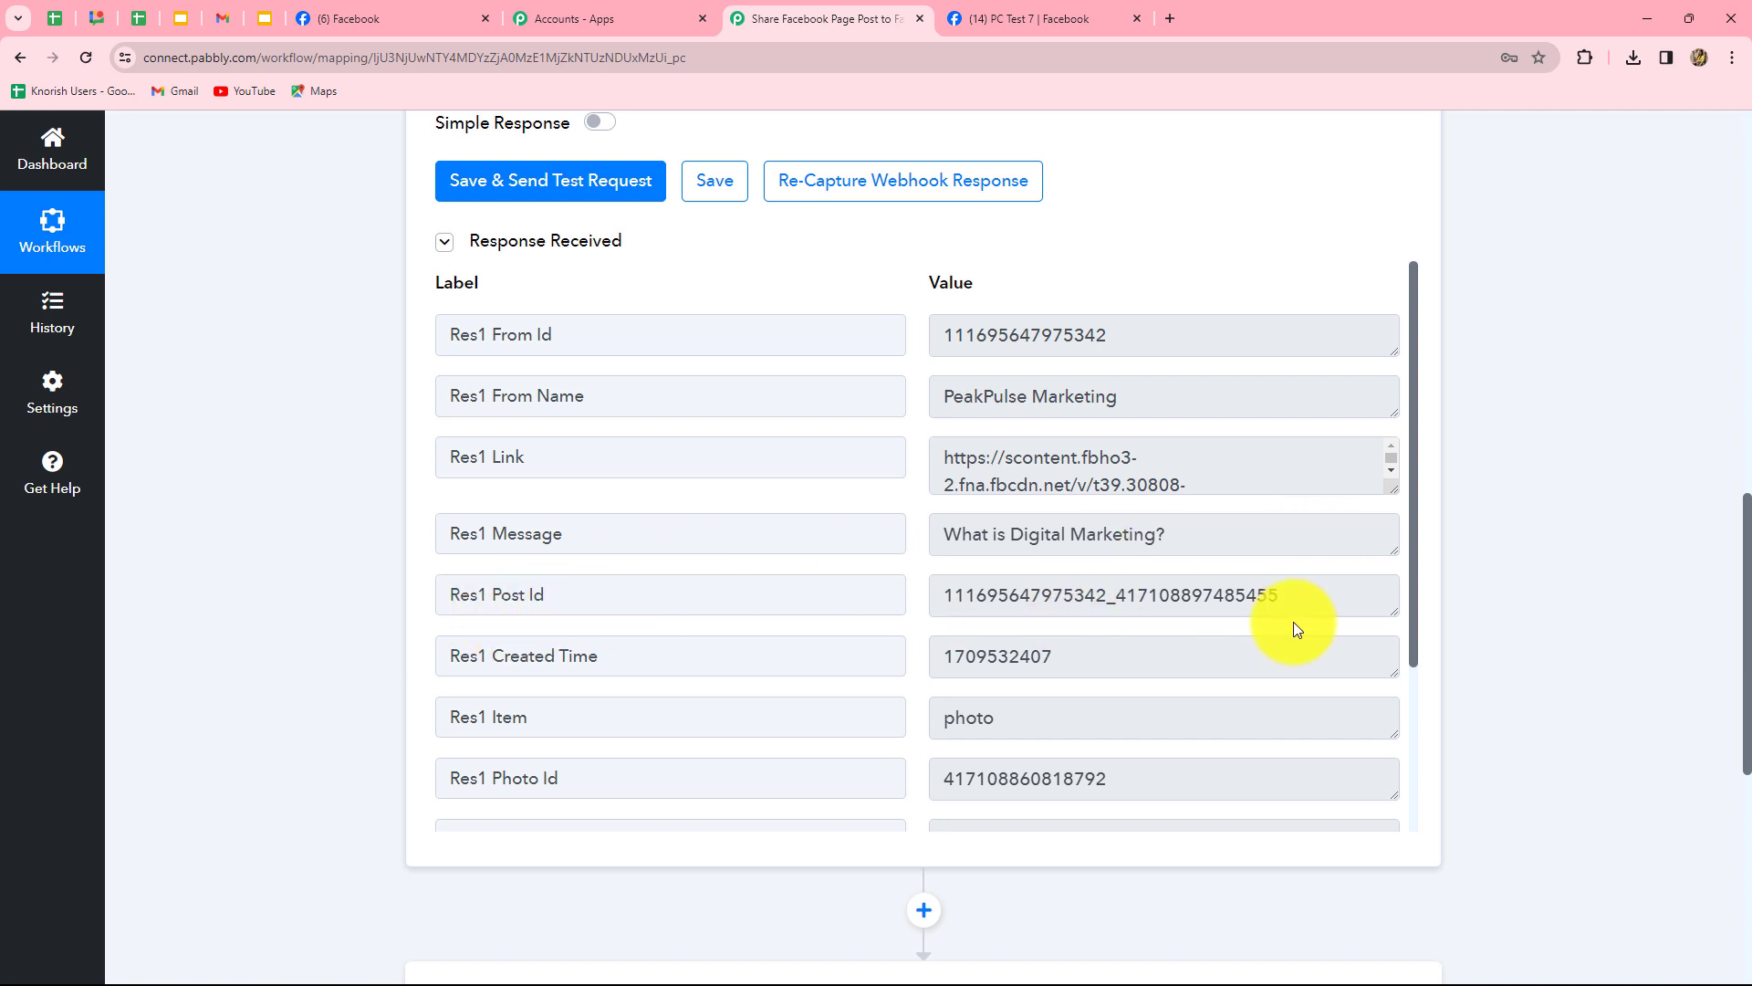
{"action": "scroll", "coordinate": [891, 723], "scroll_direction": "down", "scroll_amount": 3}
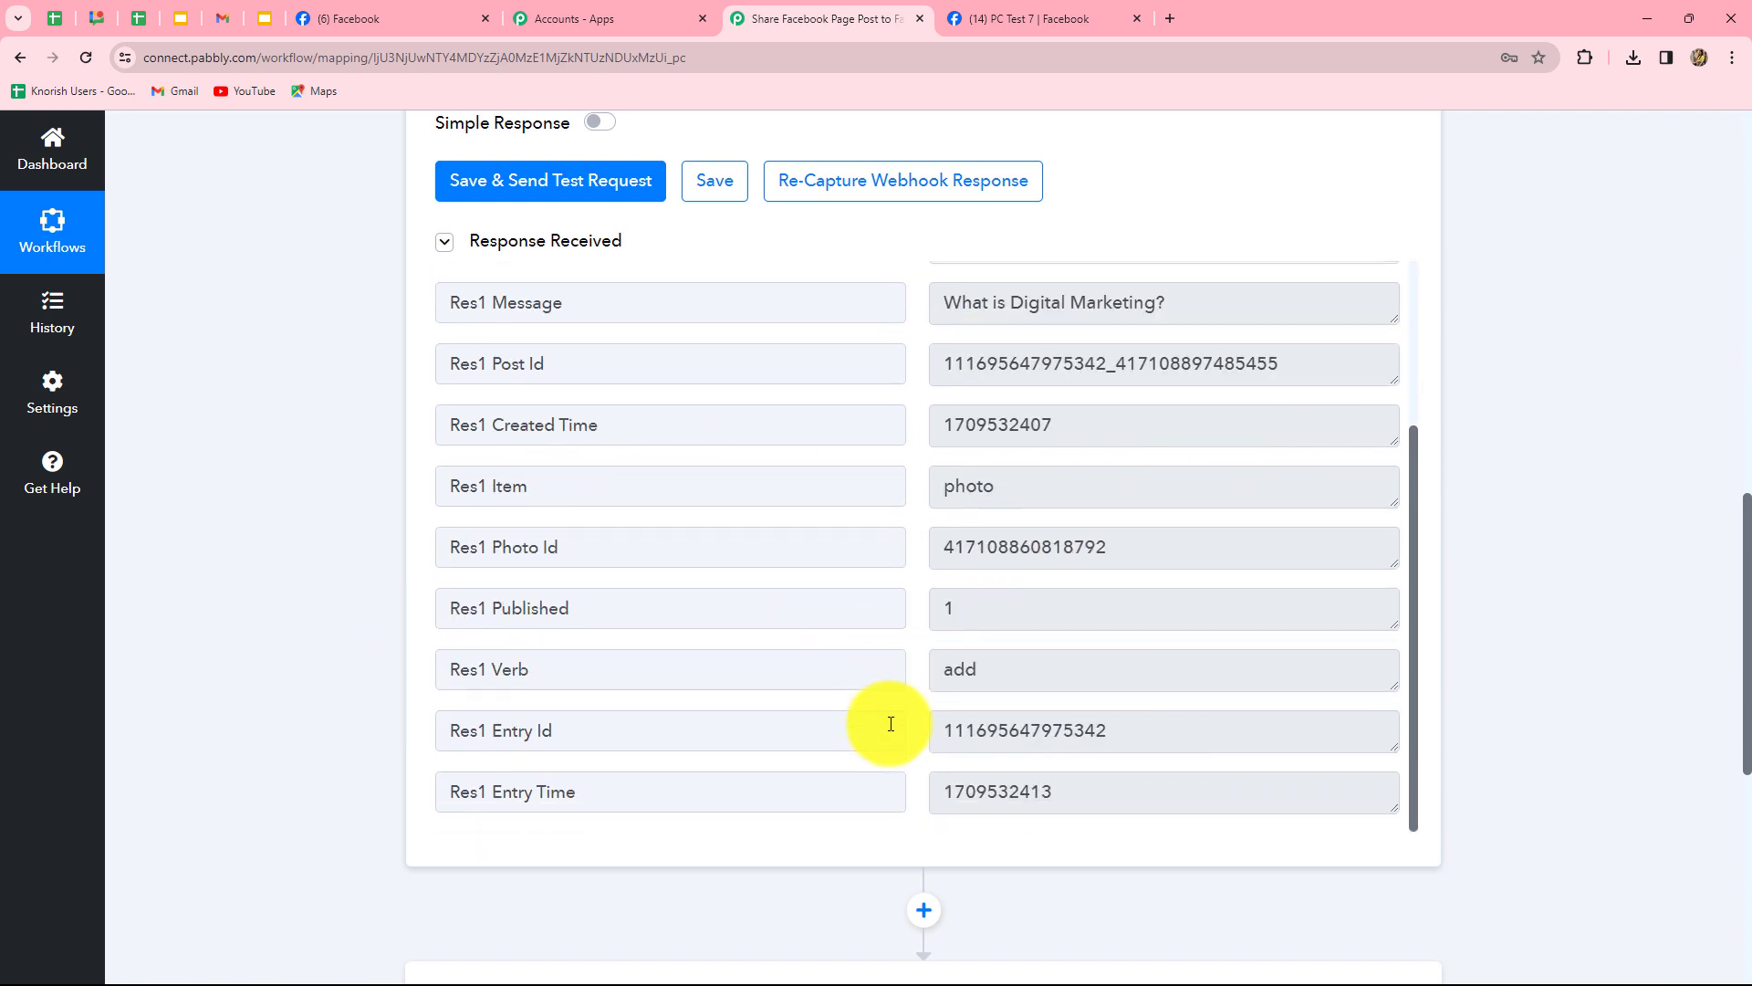
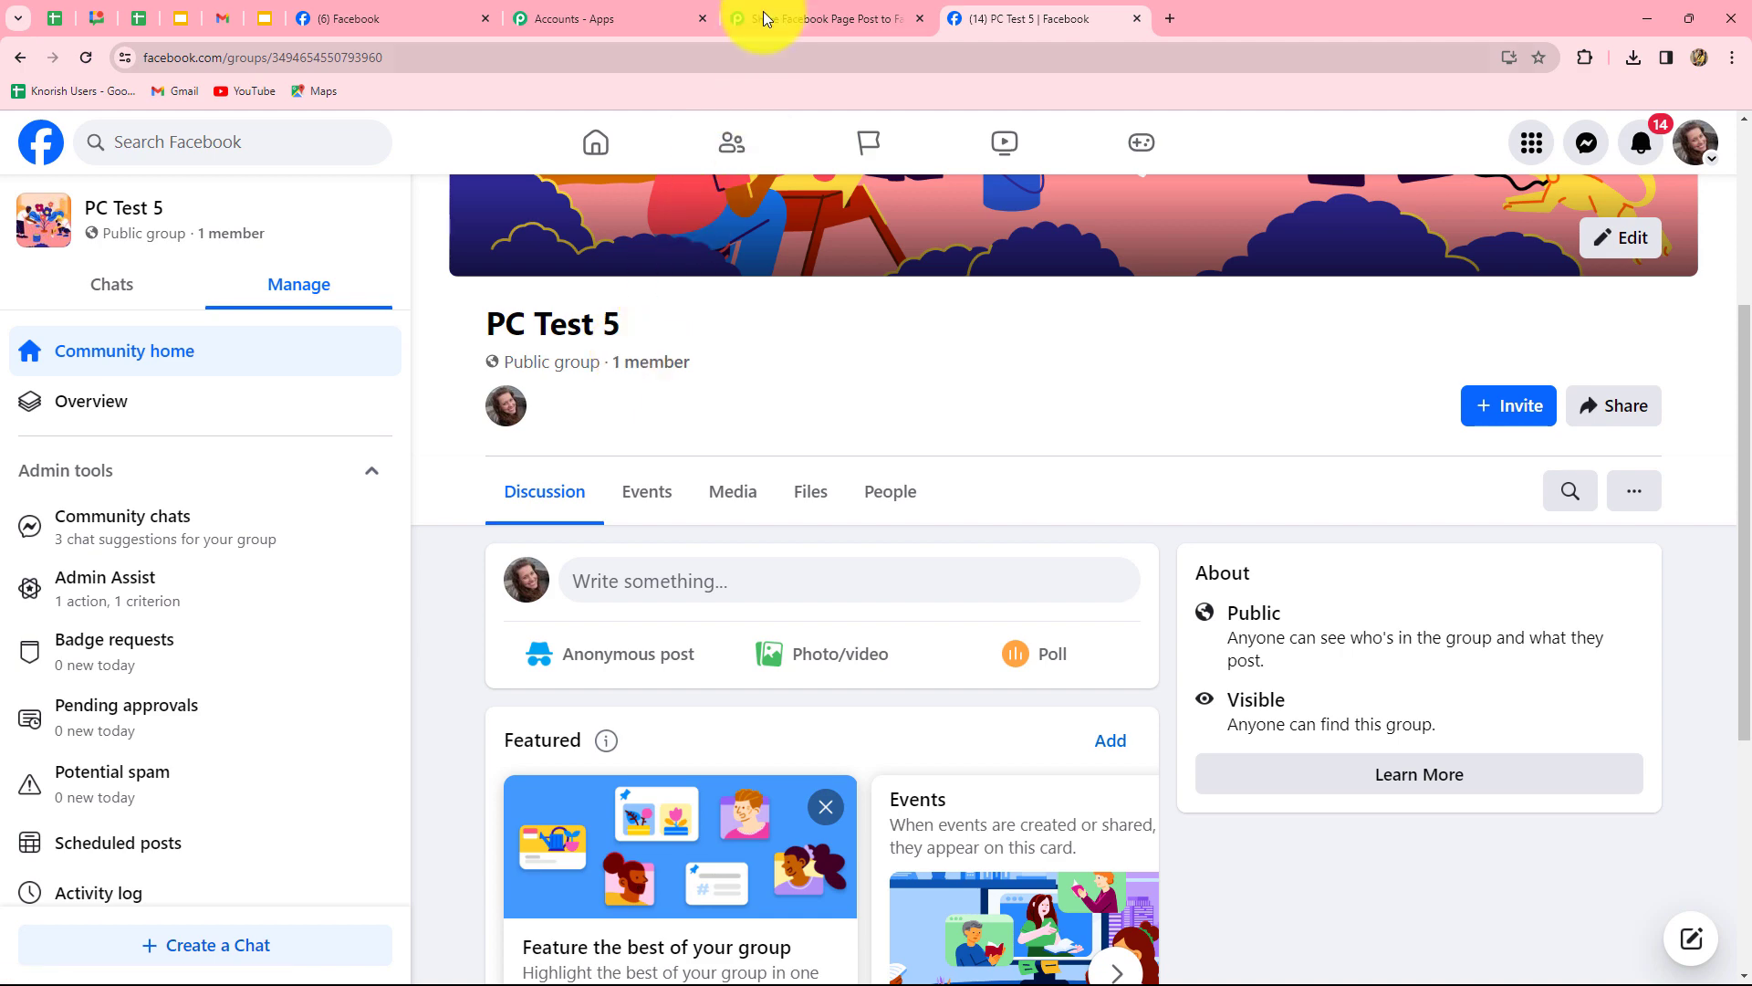
Step: Check the PeakPulse Marketing Page's latest post 'What is Digital Marketing?', then return to the workflow
{"action": "left_click", "coordinate": [855, 13]}
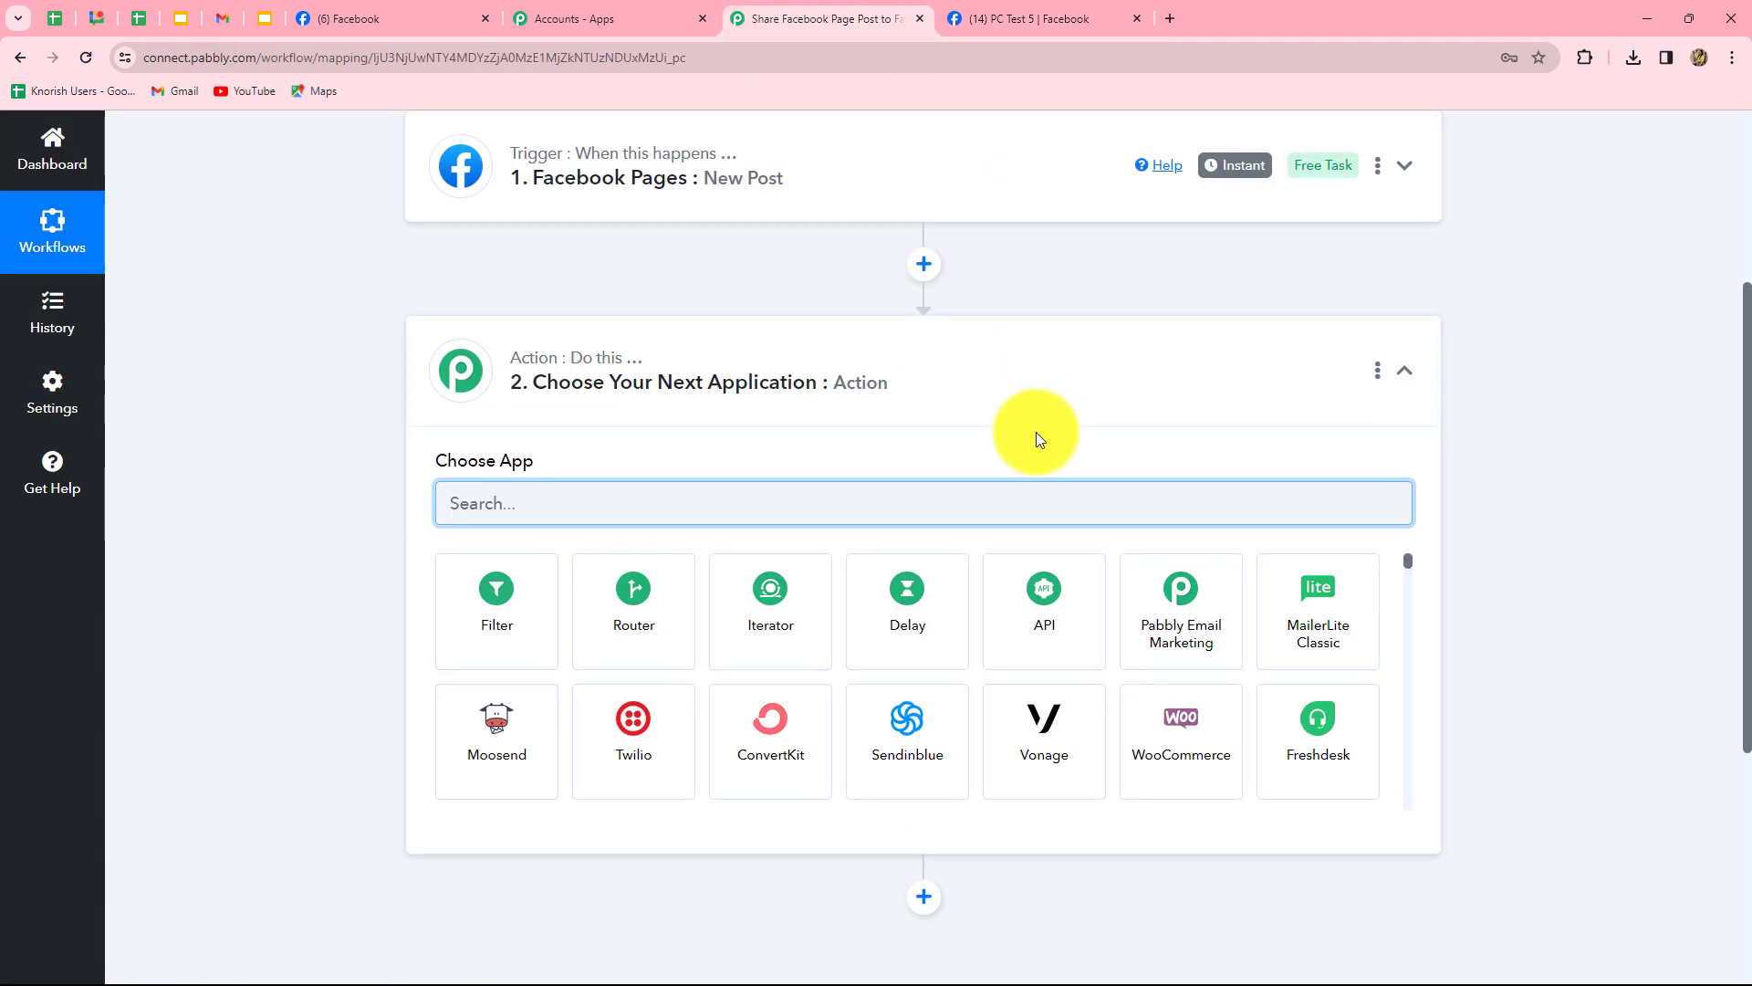
{"action": "left_click", "coordinate": [1004, 20]}
{"action": "left_click", "coordinate": [821, 19]}
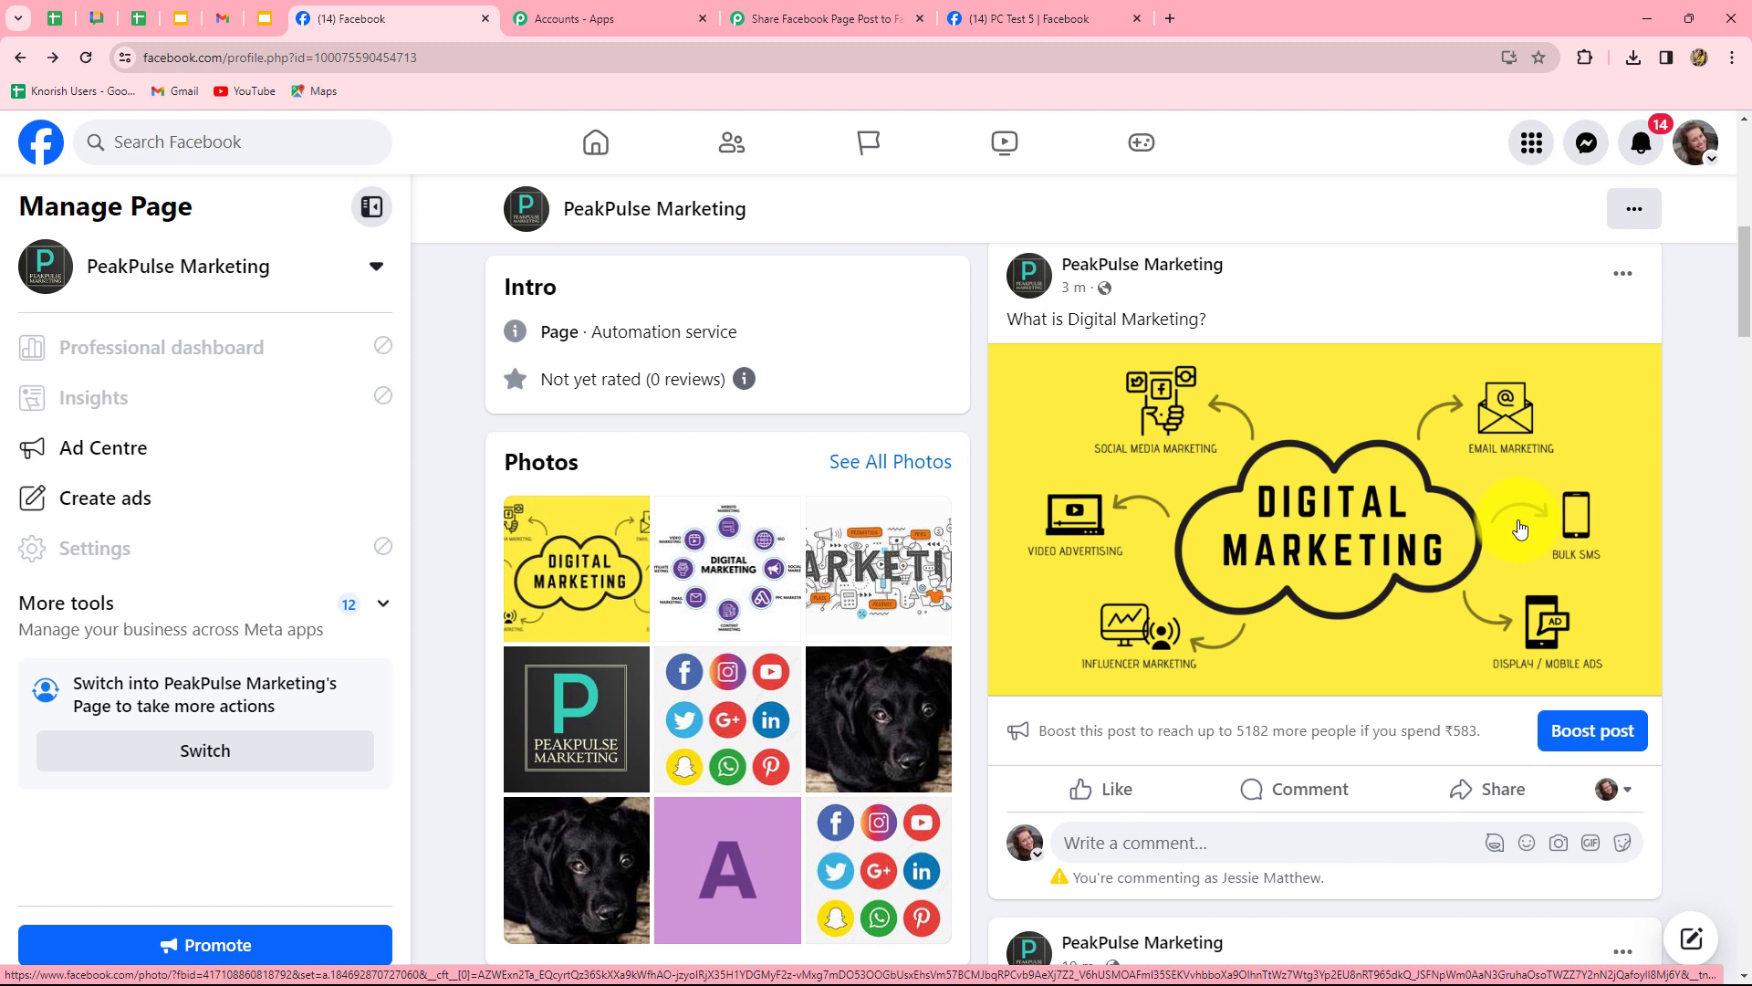
{"action": "left_click", "coordinate": [858, 18]}
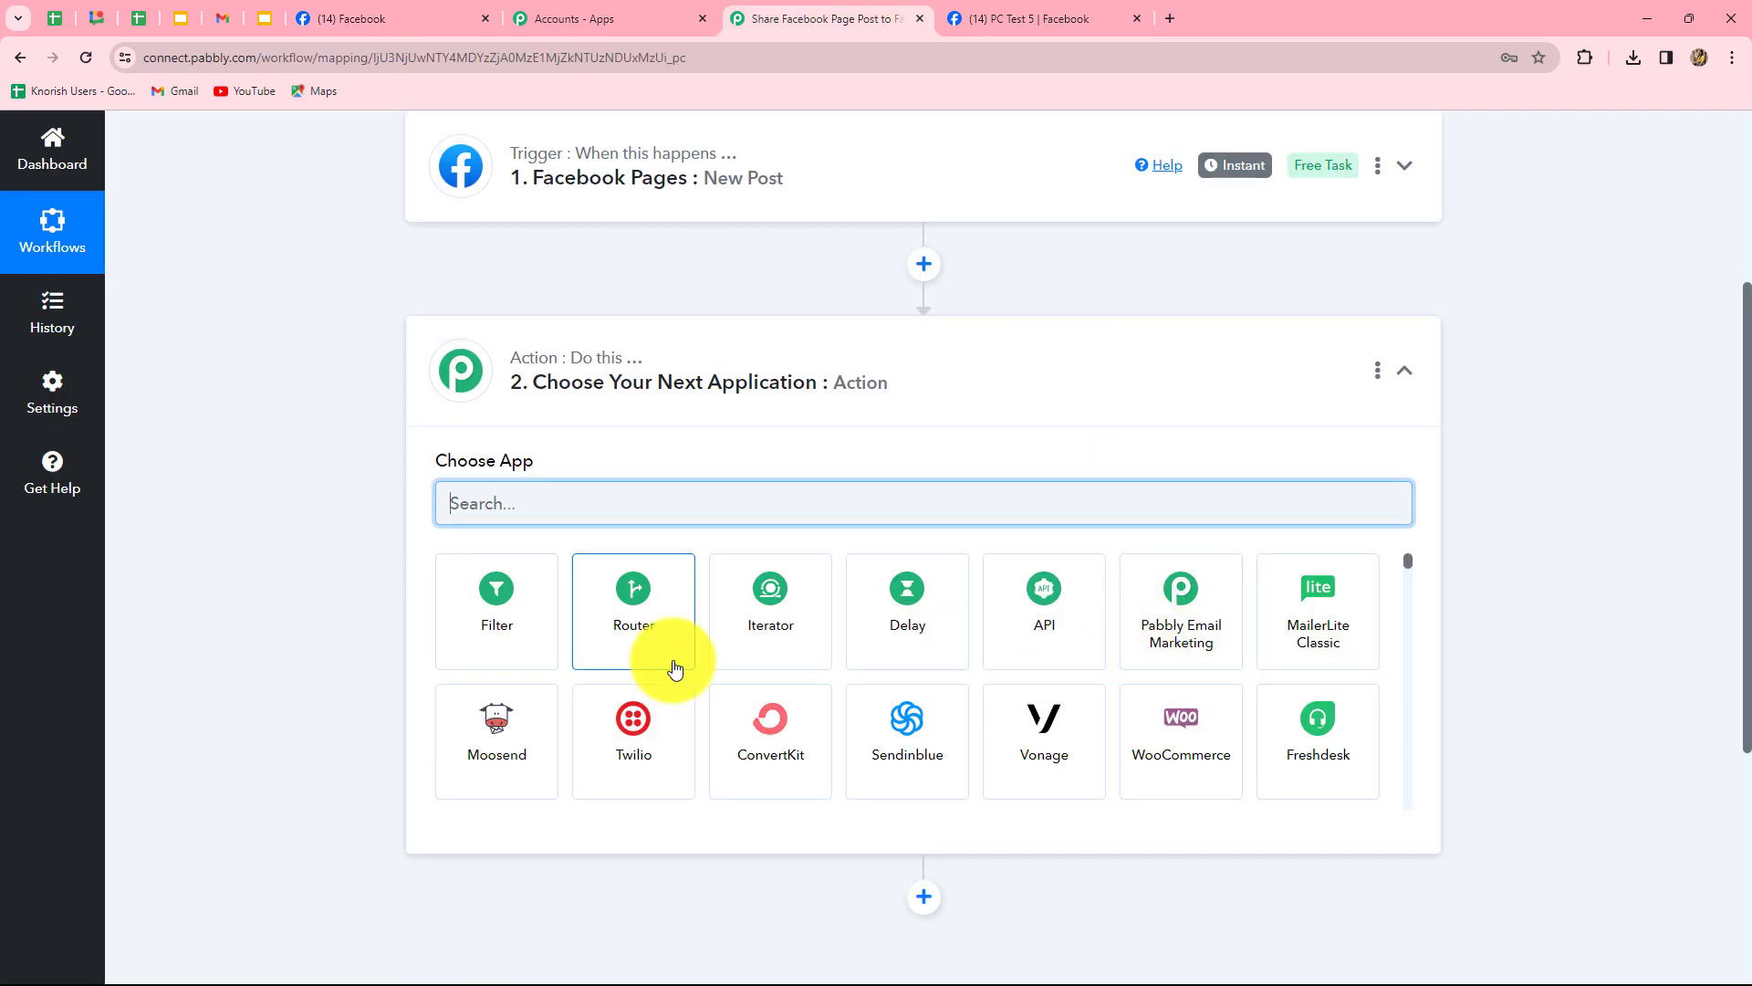
Step: Add a Router step with the Conditionally Run action event, connect it, and add a third route
{"action": "left_click", "coordinate": [637, 627]}
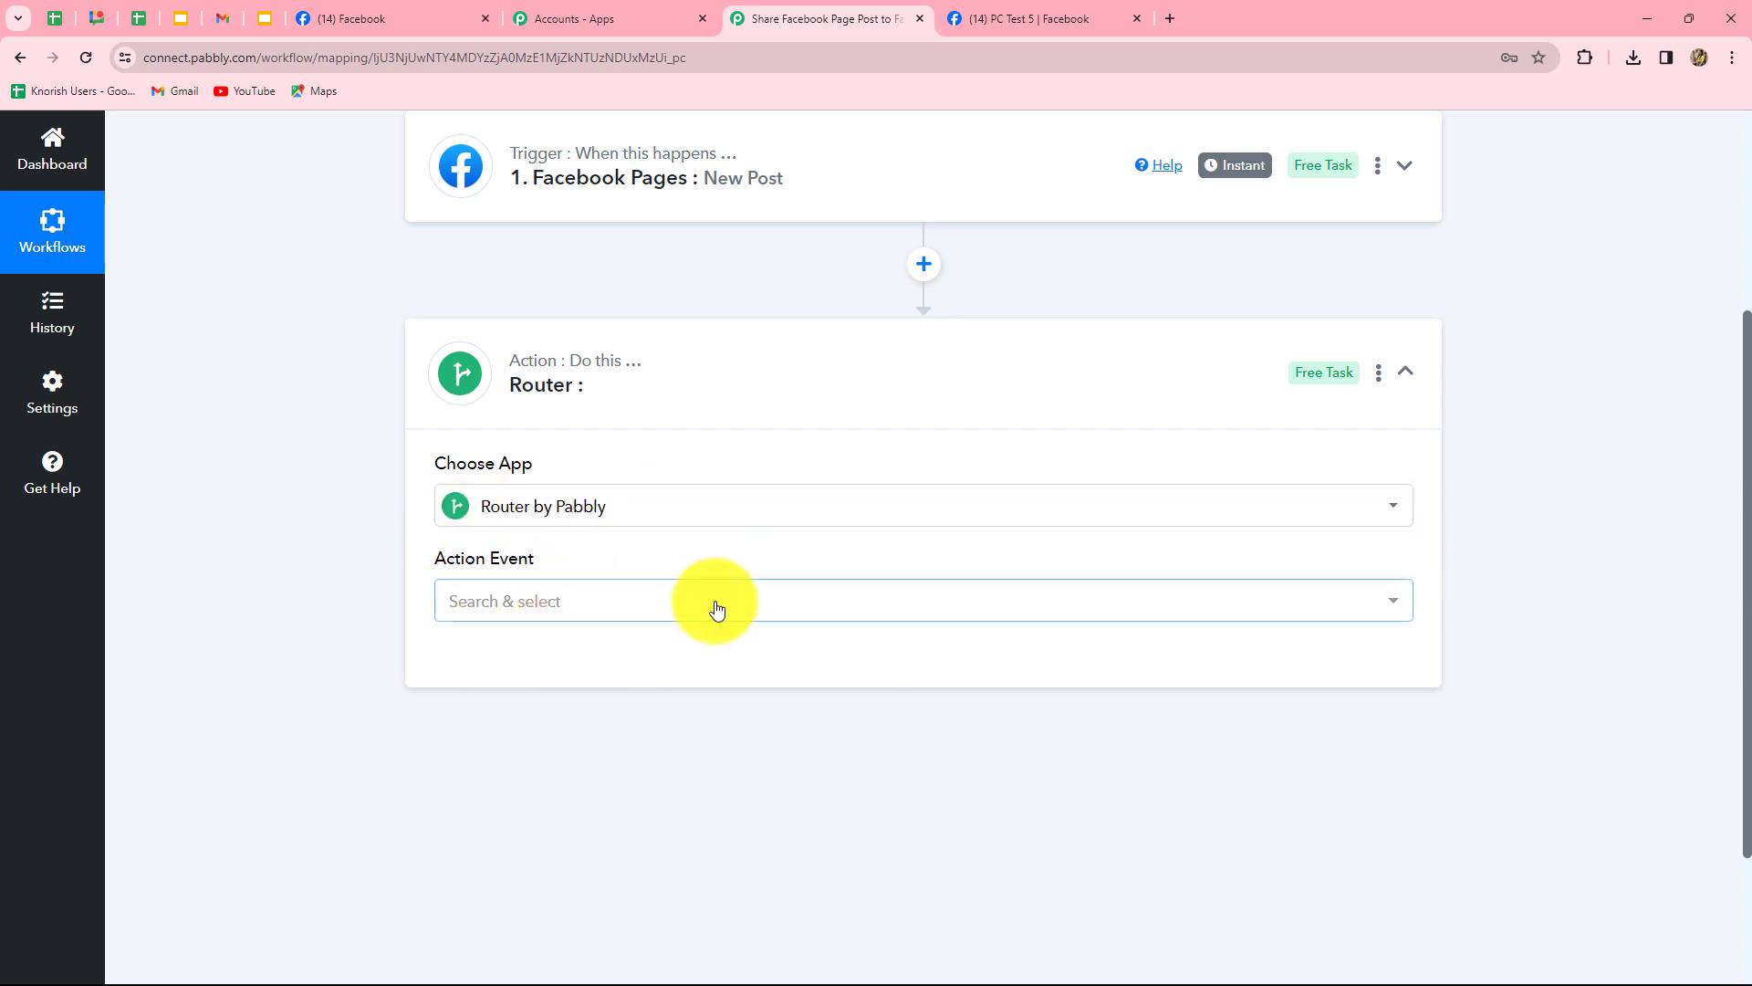
{"action": "left_click", "coordinate": [491, 600]}
{"action": "left_click", "coordinate": [491, 708]}
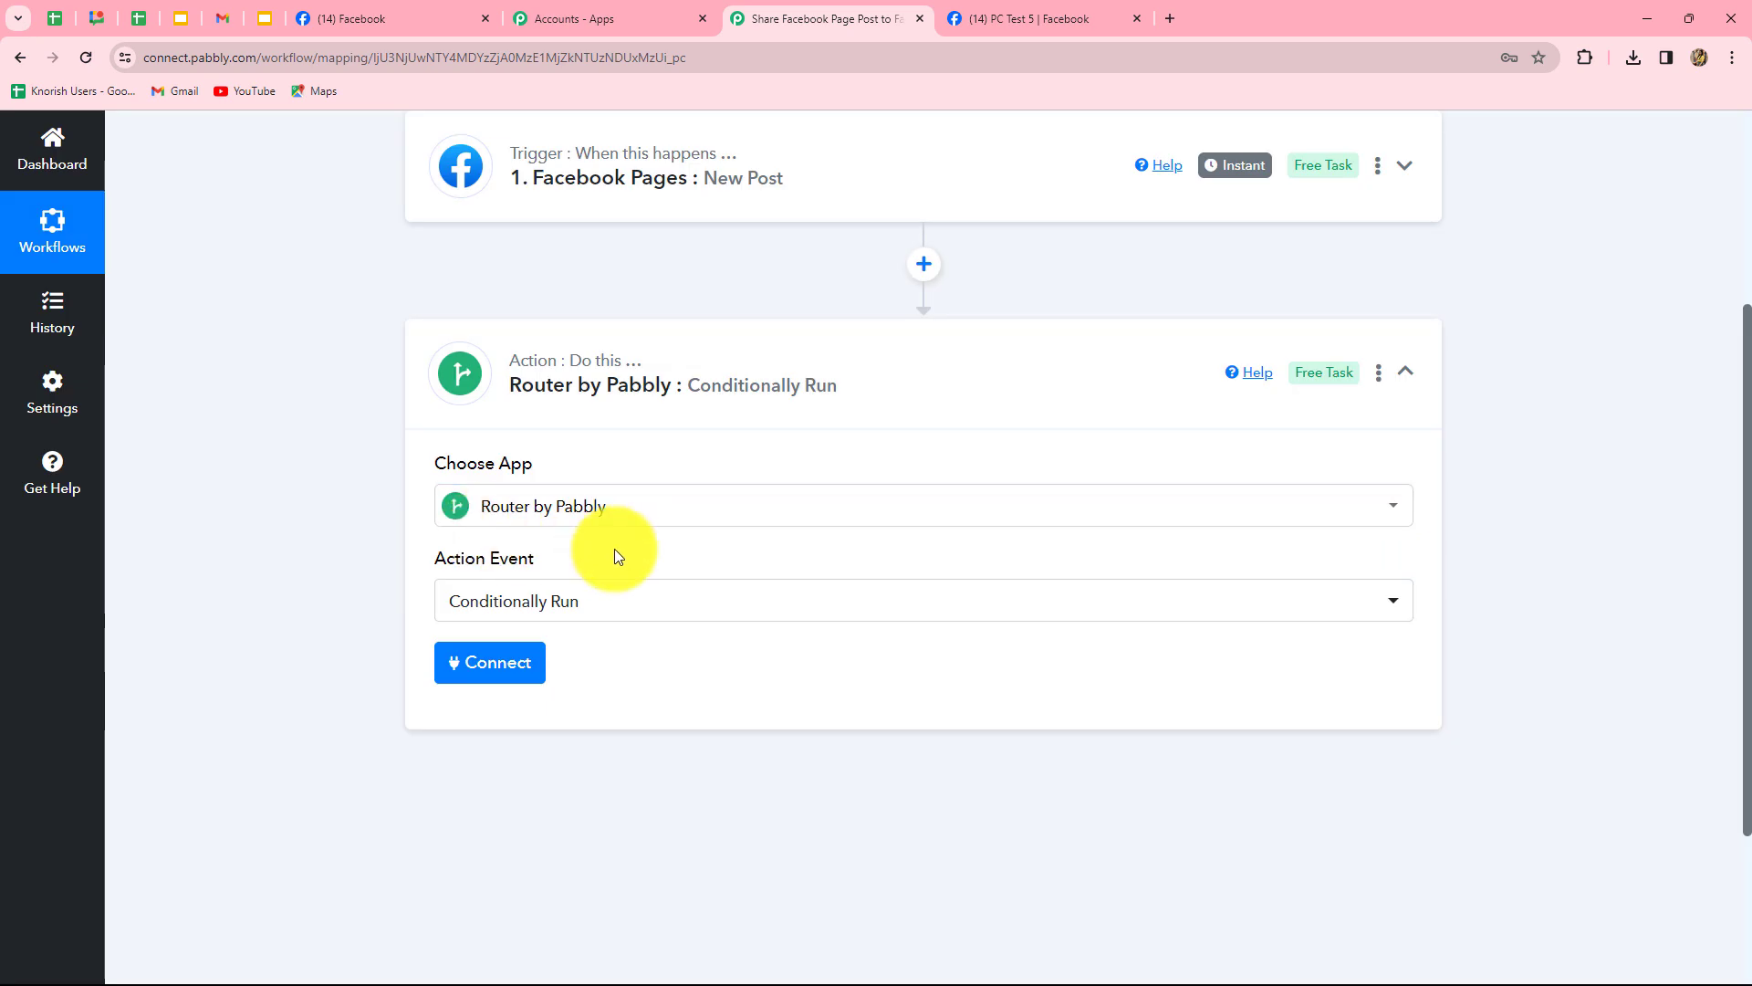
{"action": "left_click", "coordinate": [506, 663]}
{"action": "scroll", "coordinate": [835, 644], "scroll_direction": "down", "scroll_amount": 3}
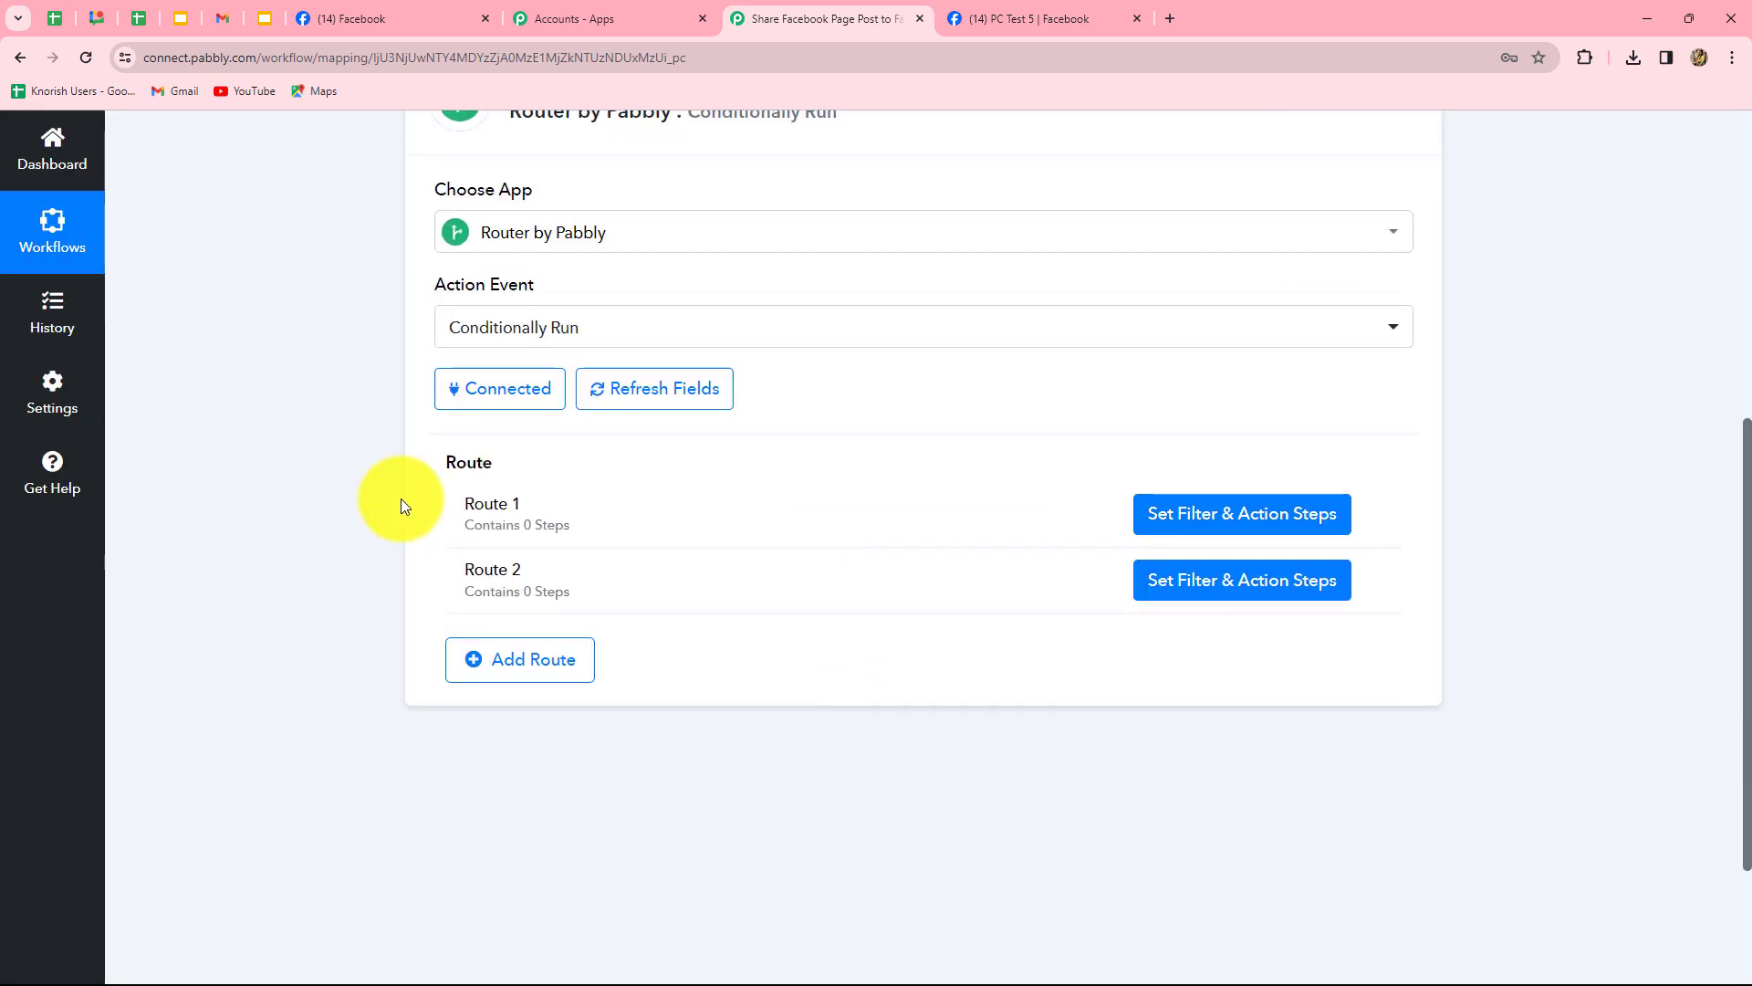
{"action": "left_click", "coordinate": [527, 673]}
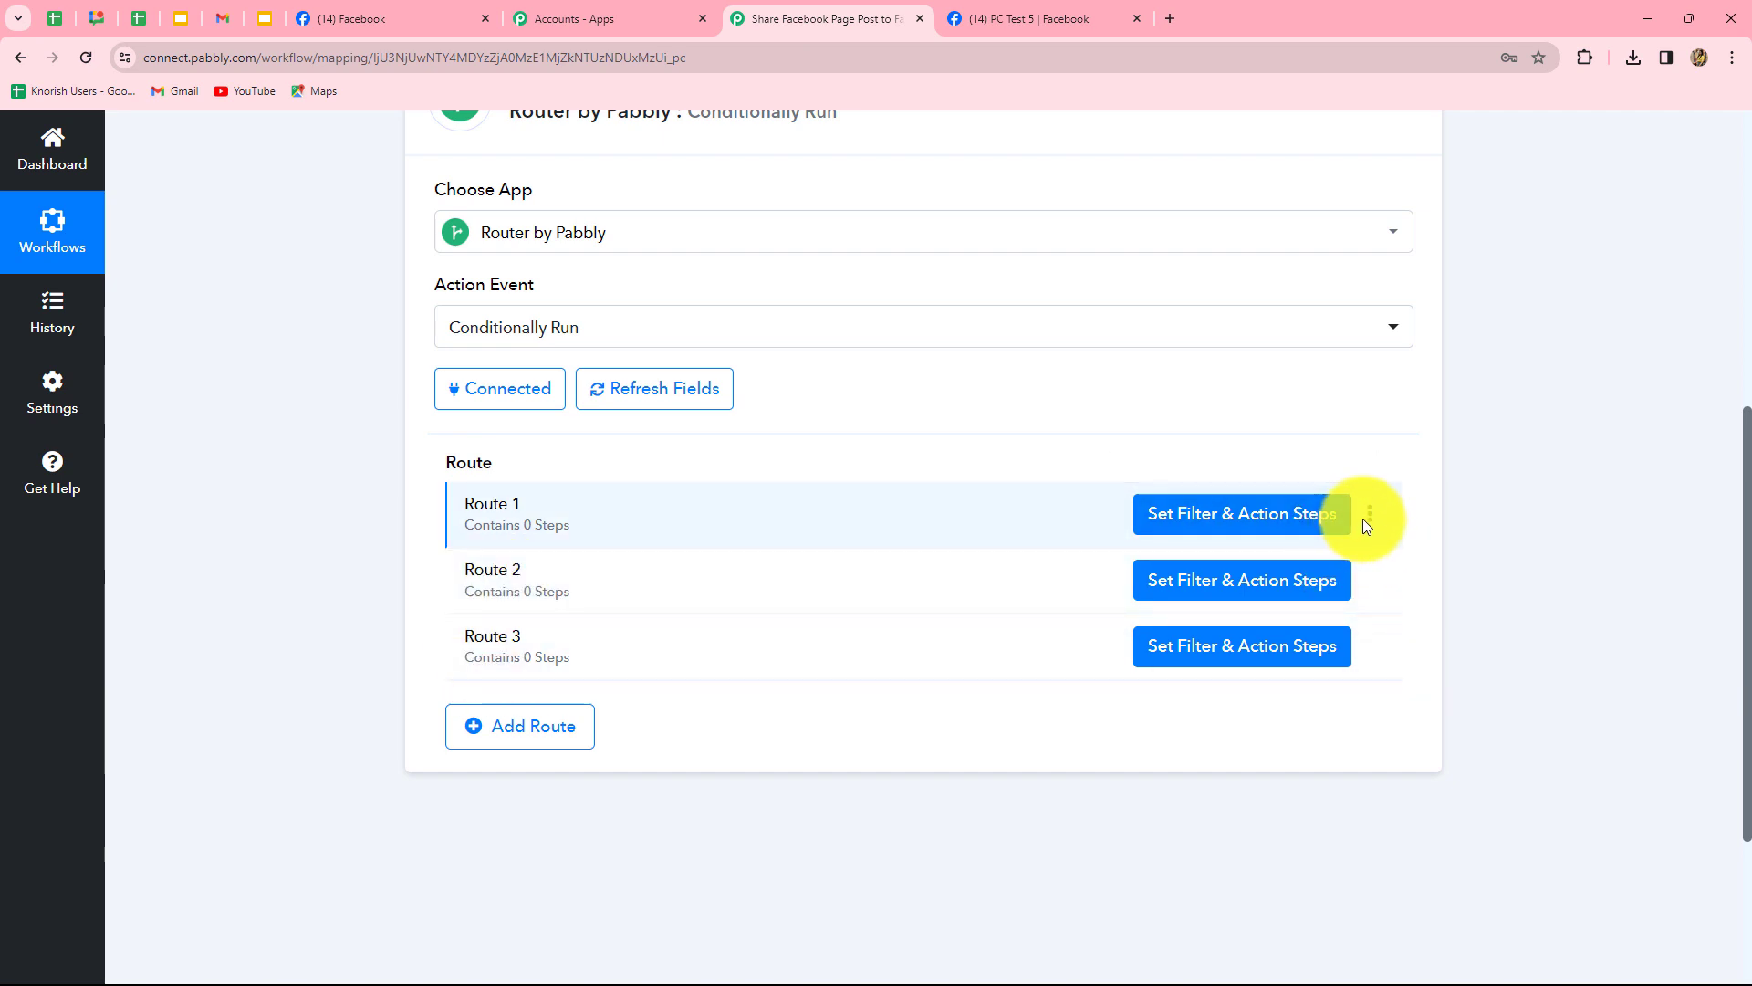
Step: Rename the first route from Route 1 to Photo
{"action": "left_click", "coordinate": [1370, 515]}
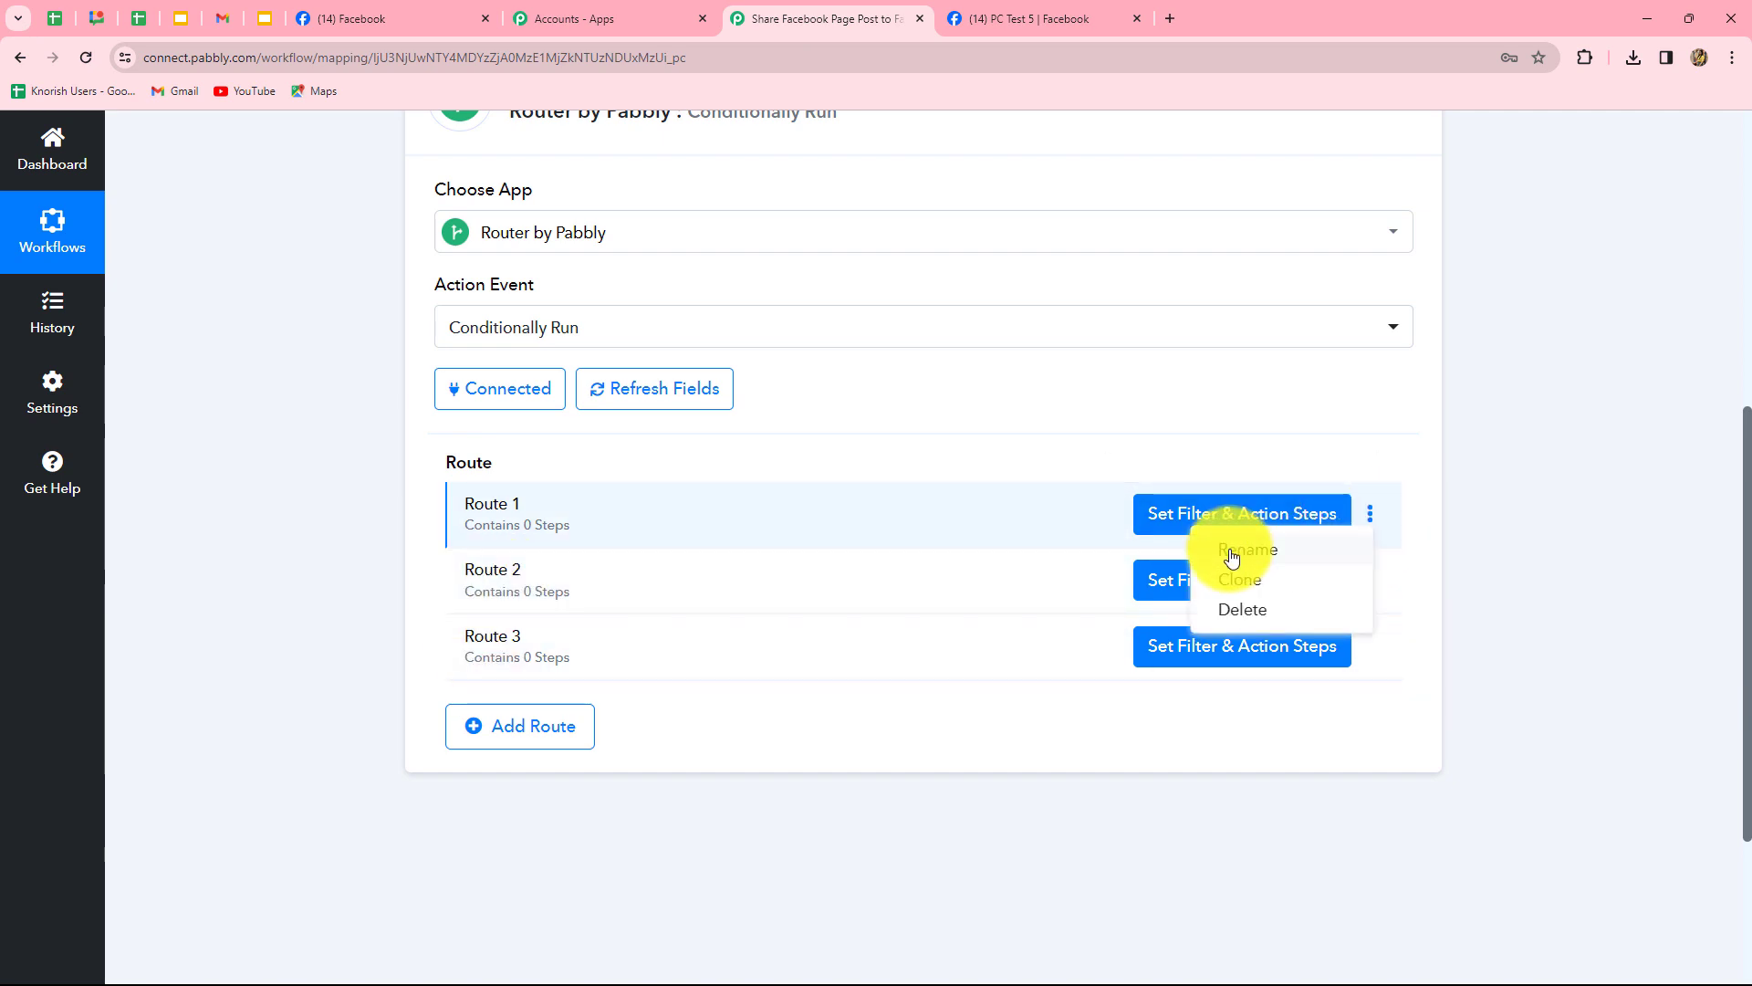
{"action": "left_click", "coordinate": [1238, 552]}
{"action": "left_click", "coordinate": [703, 557]}
{"action": "key", "text": "ctrl+a"}
{"action": "key", "text": "BackSpace"}
{"action": "key", "text": "Caps_Lock"}
{"action": "type", "text": "P"}
{"action": "key", "text": "Caps_Lock"}
{"action": "type", "text": "hoto"}
{"action": "left_click", "coordinate": [1066, 641]}
Step: Rename the second route from Route 2 to Video
{"action": "left_click", "coordinate": [1369, 585]}
{"action": "left_click", "coordinate": [1259, 614]}
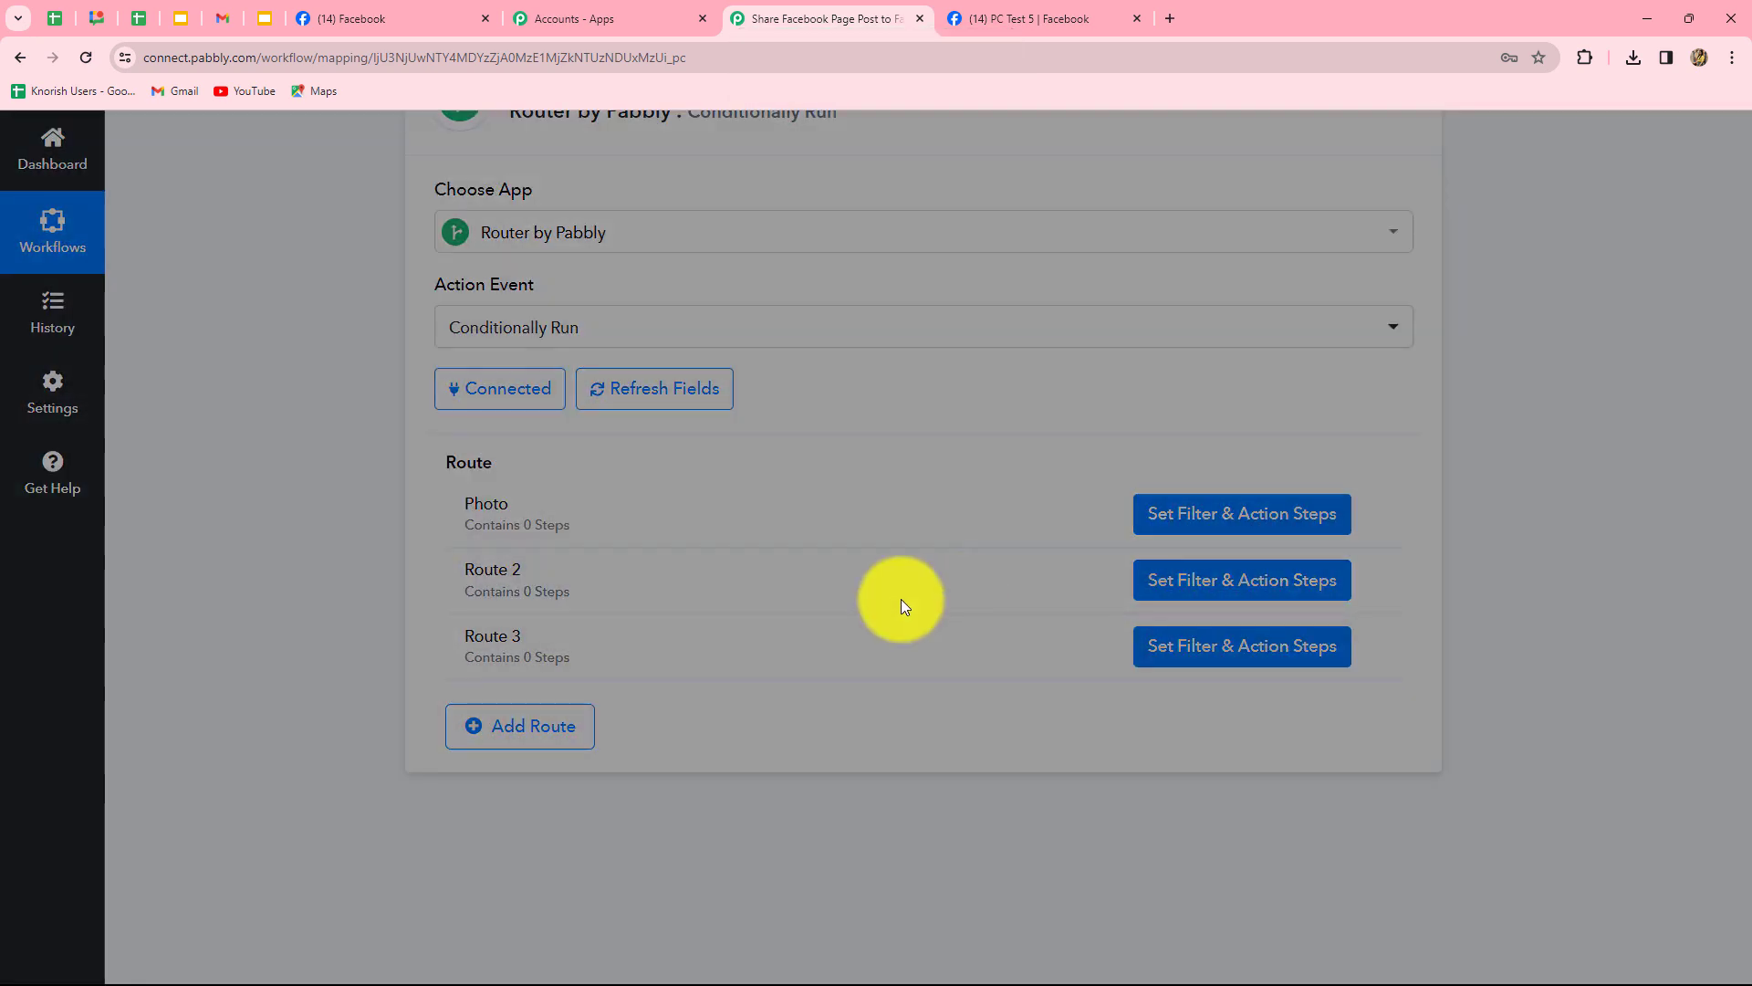
{"action": "key", "text": "ctrl+a"}
{"action": "key", "text": "BackSpace"}
{"action": "key", "text": "Caps_Lock"}
{"action": "type", "text": "V"}
{"action": "key", "text": "Caps_Lock"}
{"action": "type", "text": "ideo"}
{"action": "key", "text": "Return"}
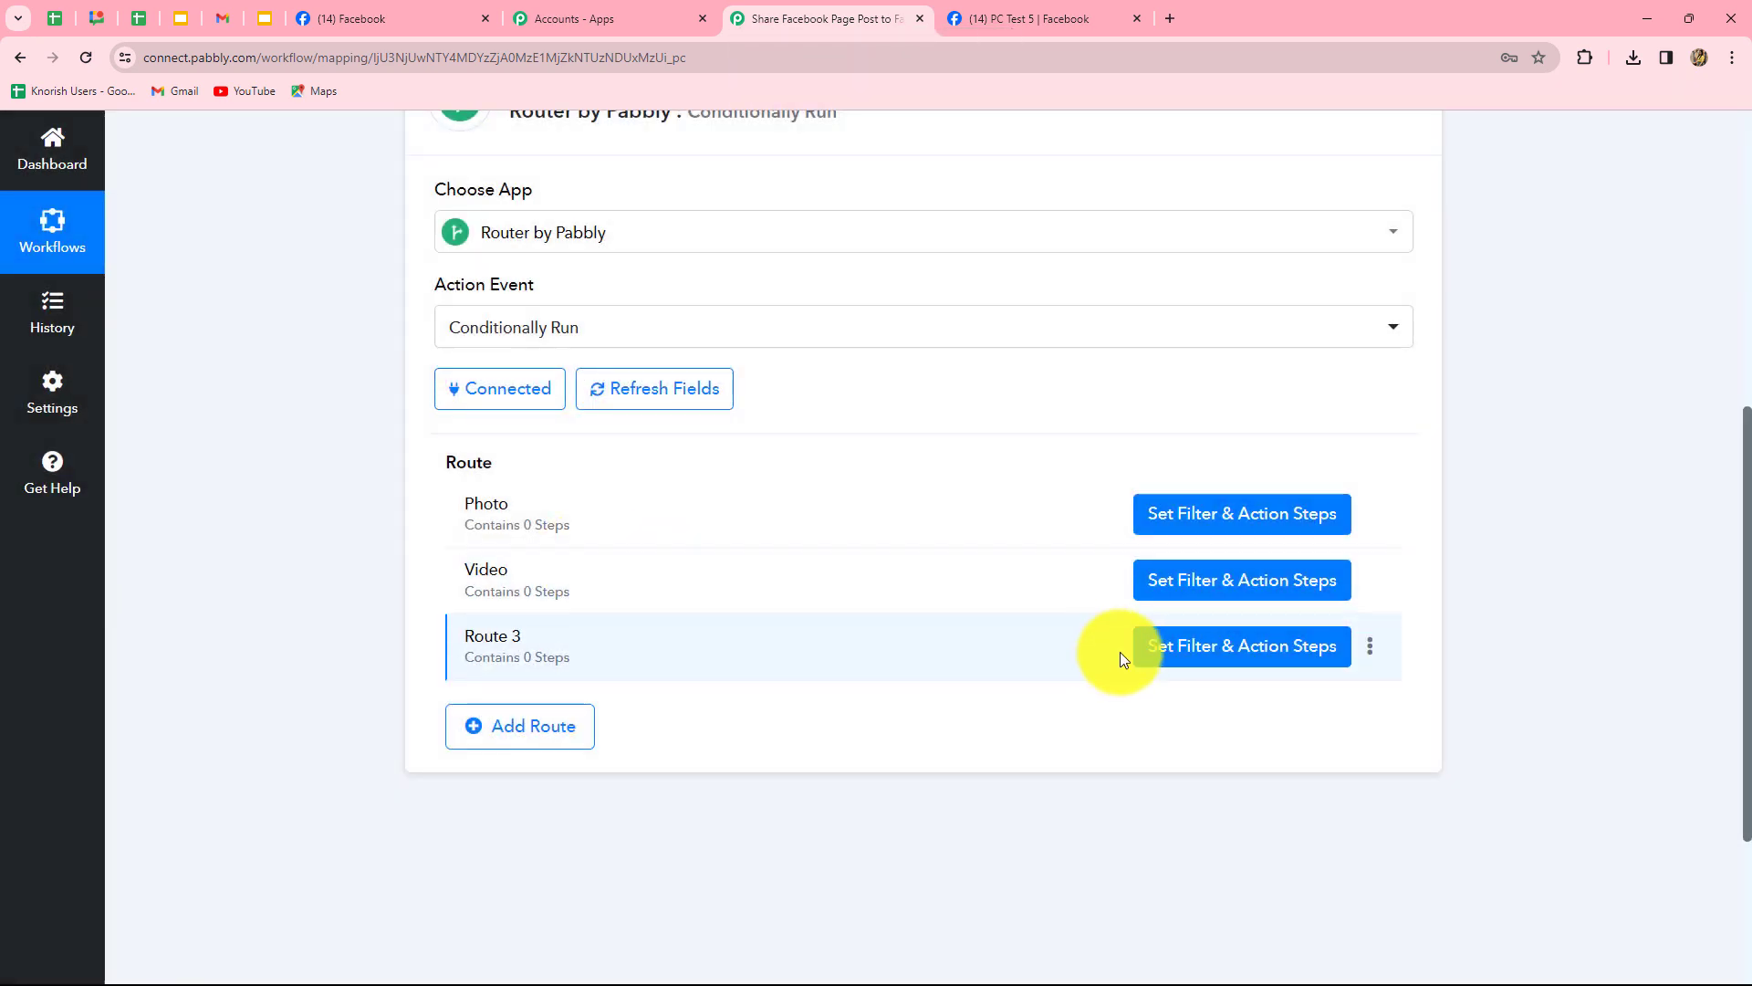
Step: Rename the third route from Route 3 to Text
{"action": "left_click", "coordinate": [1371, 646]}
{"action": "left_click", "coordinate": [1233, 685]}
{"action": "key", "text": "ctrl+a"}
{"action": "type", "text": "Text"}
{"action": "key", "text": "Return"}
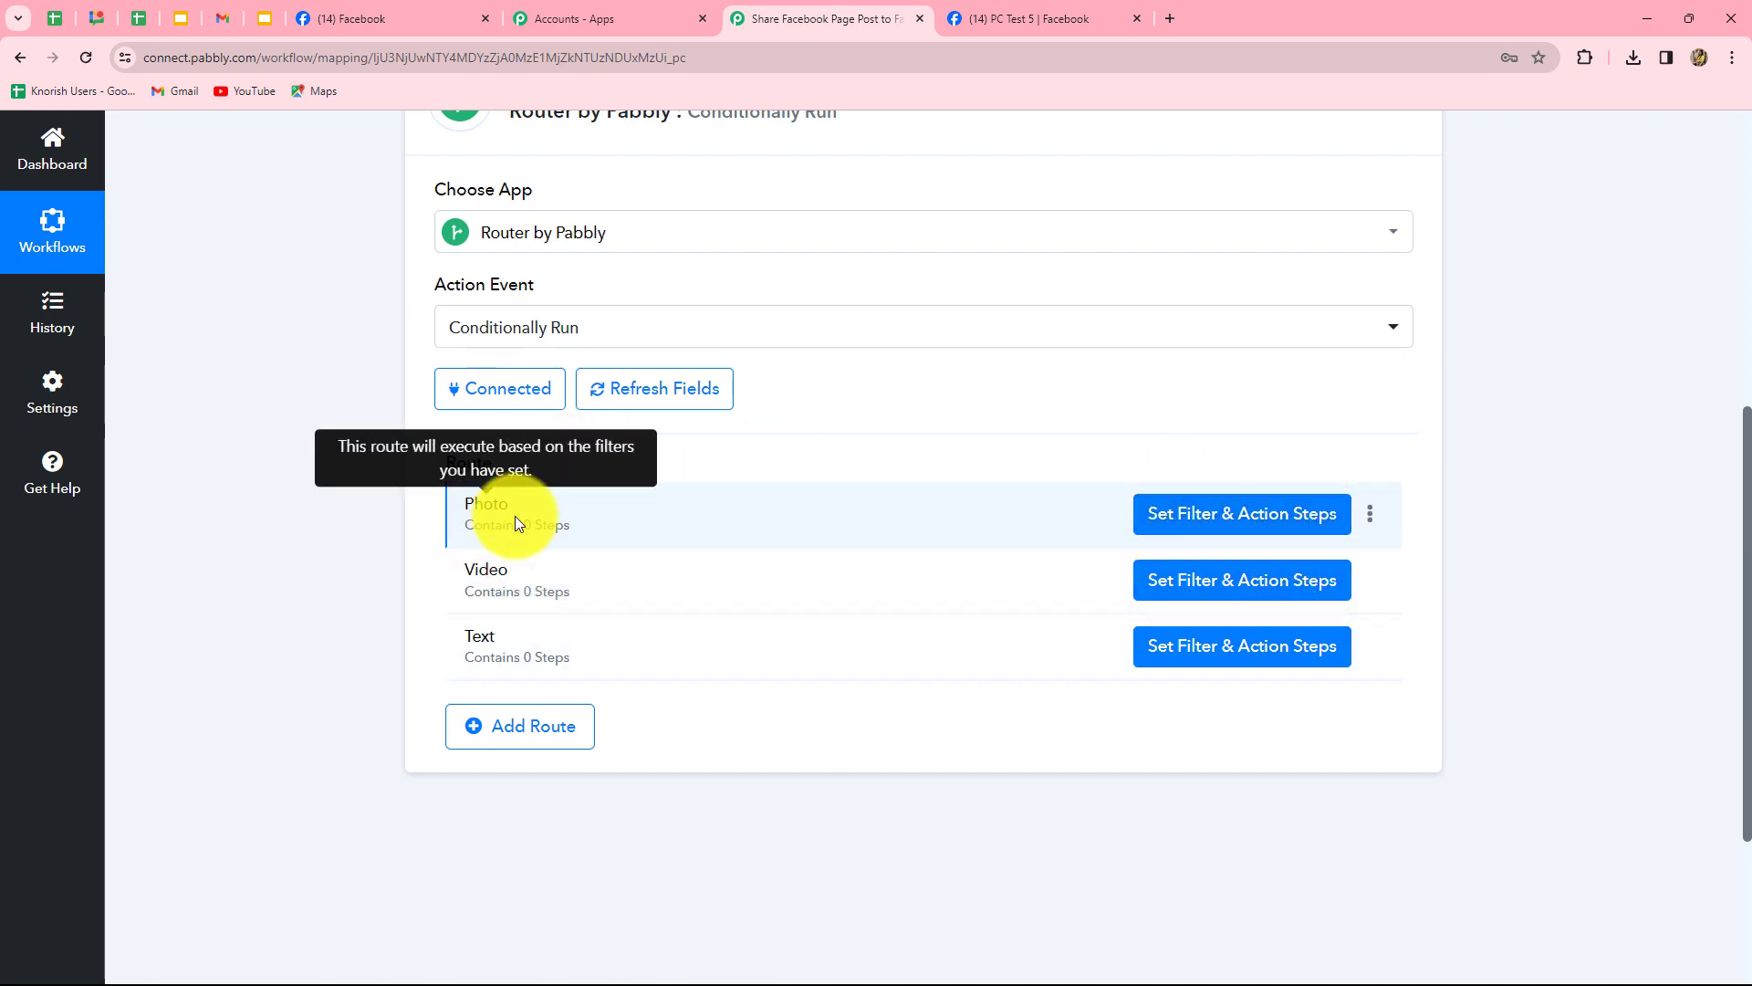
{"action": "left_click", "coordinate": [1186, 511]}
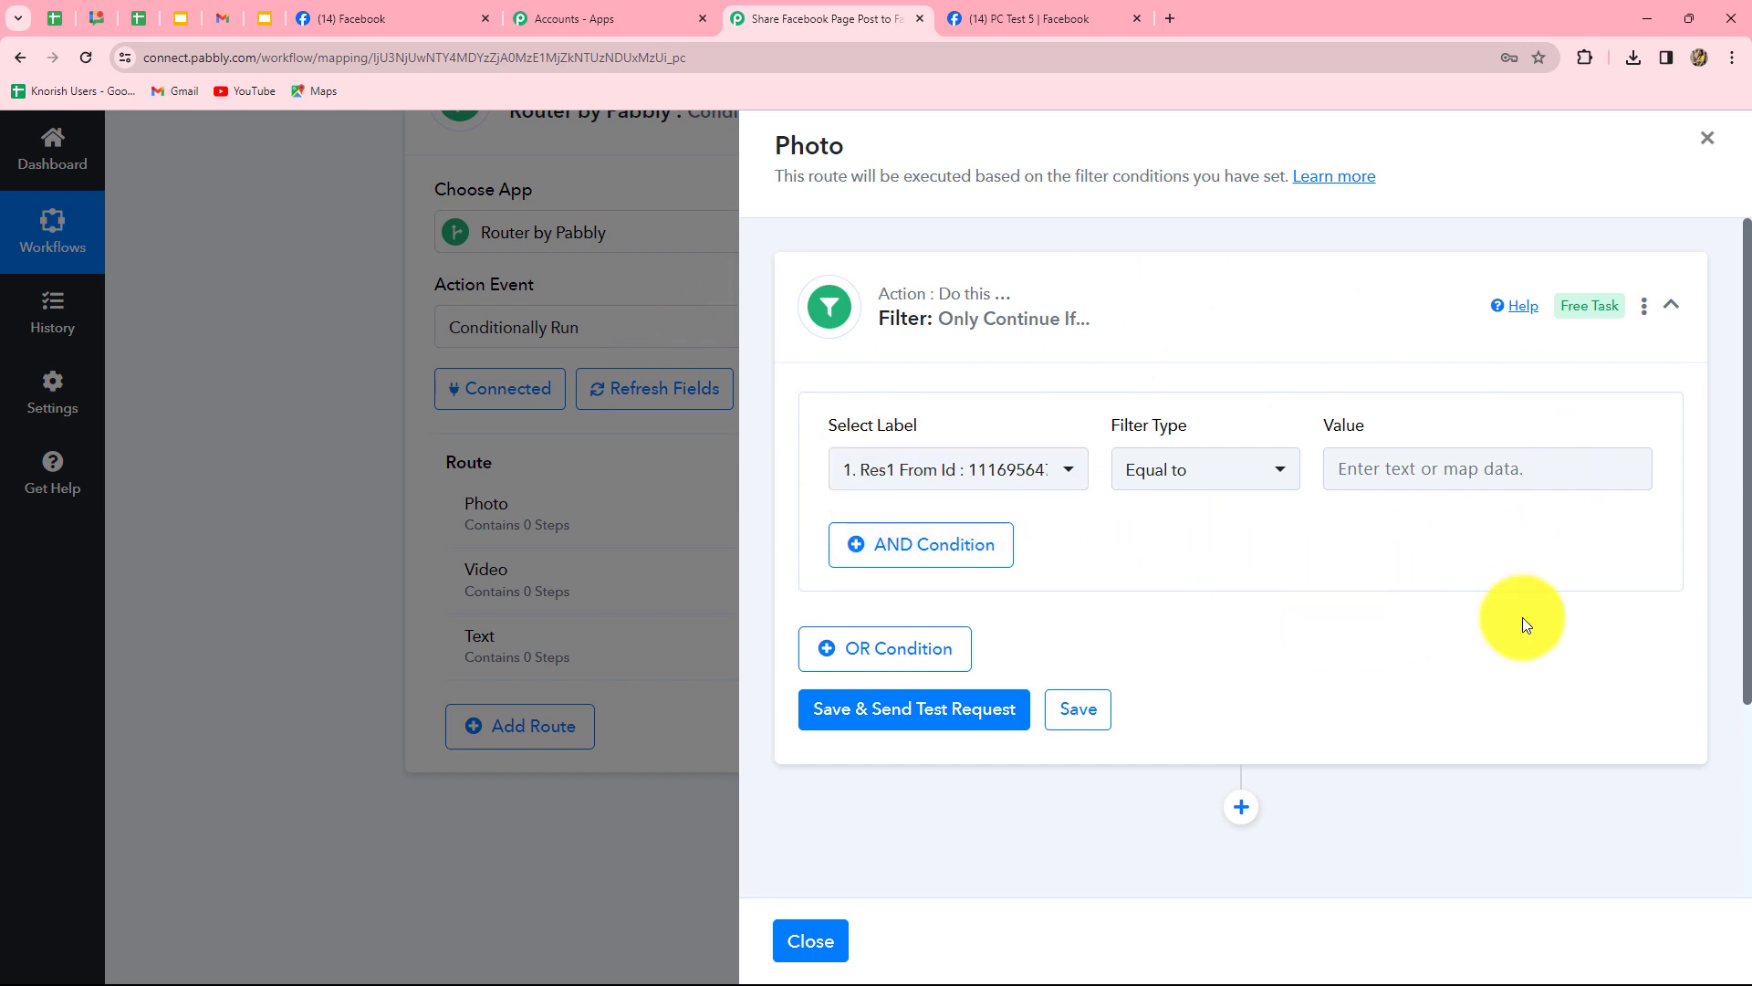
Step: Add two more AND conditions and set the first to Res1 Verb equal to 'add'
{"action": "left_click", "coordinate": [949, 557]}
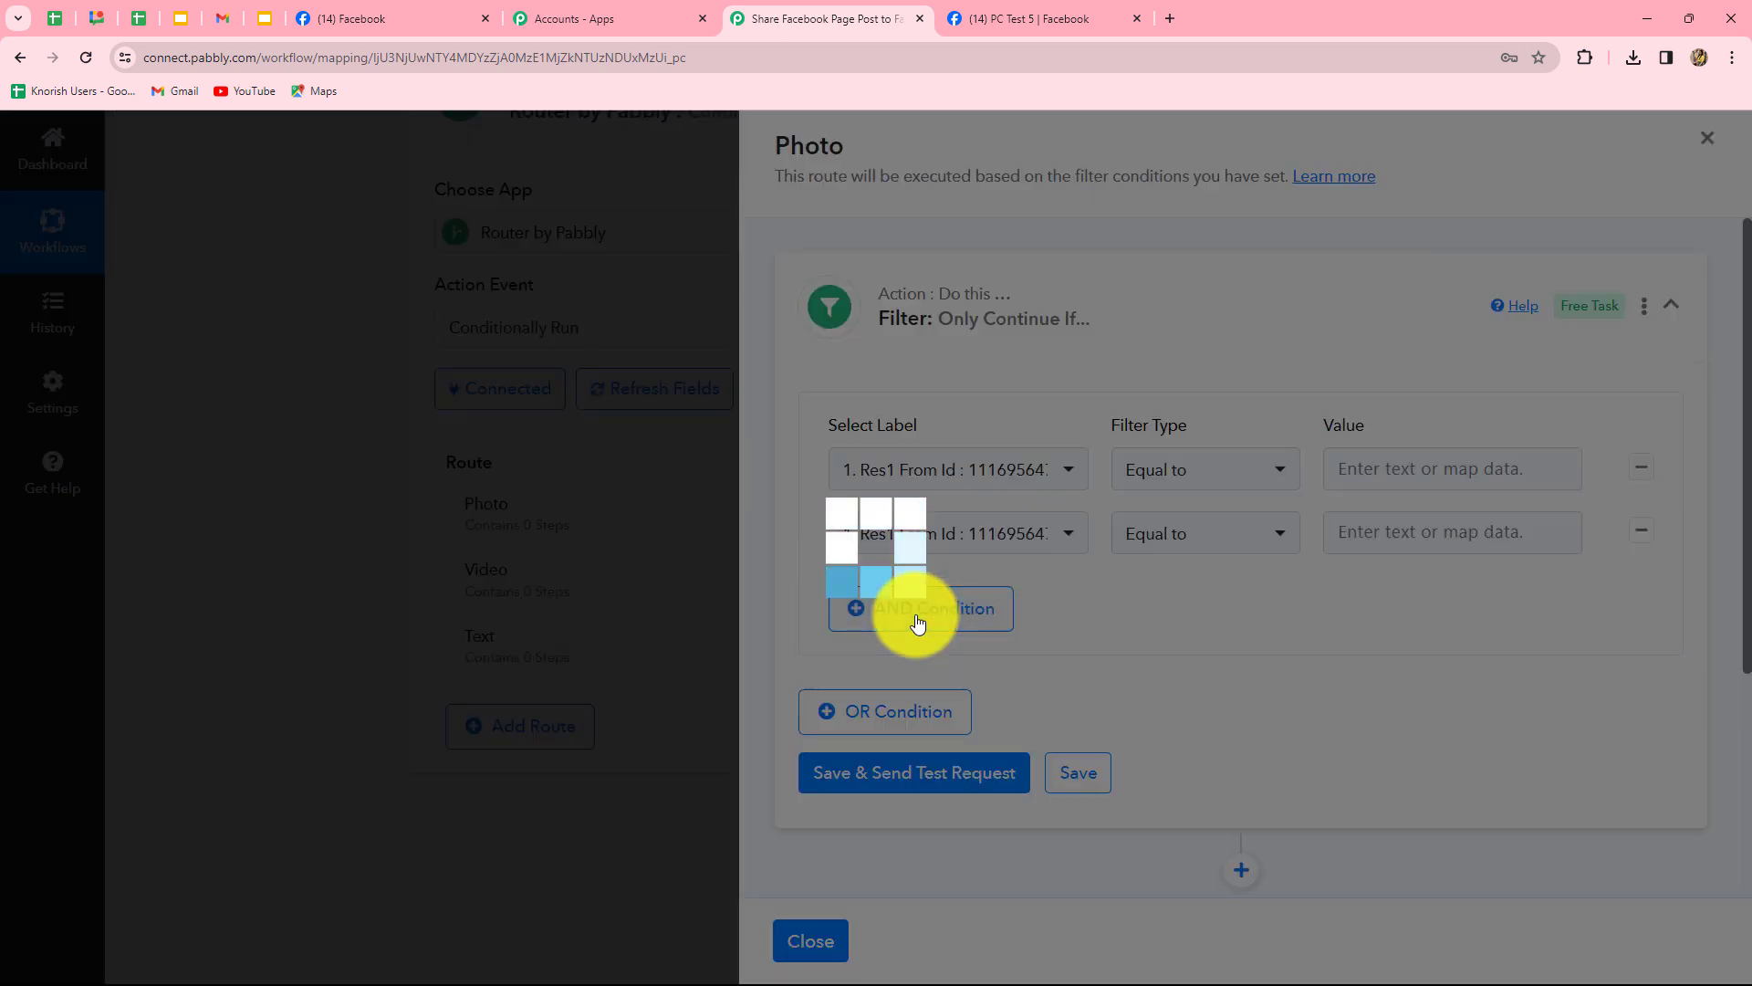
{"action": "left_click", "coordinate": [912, 610]}
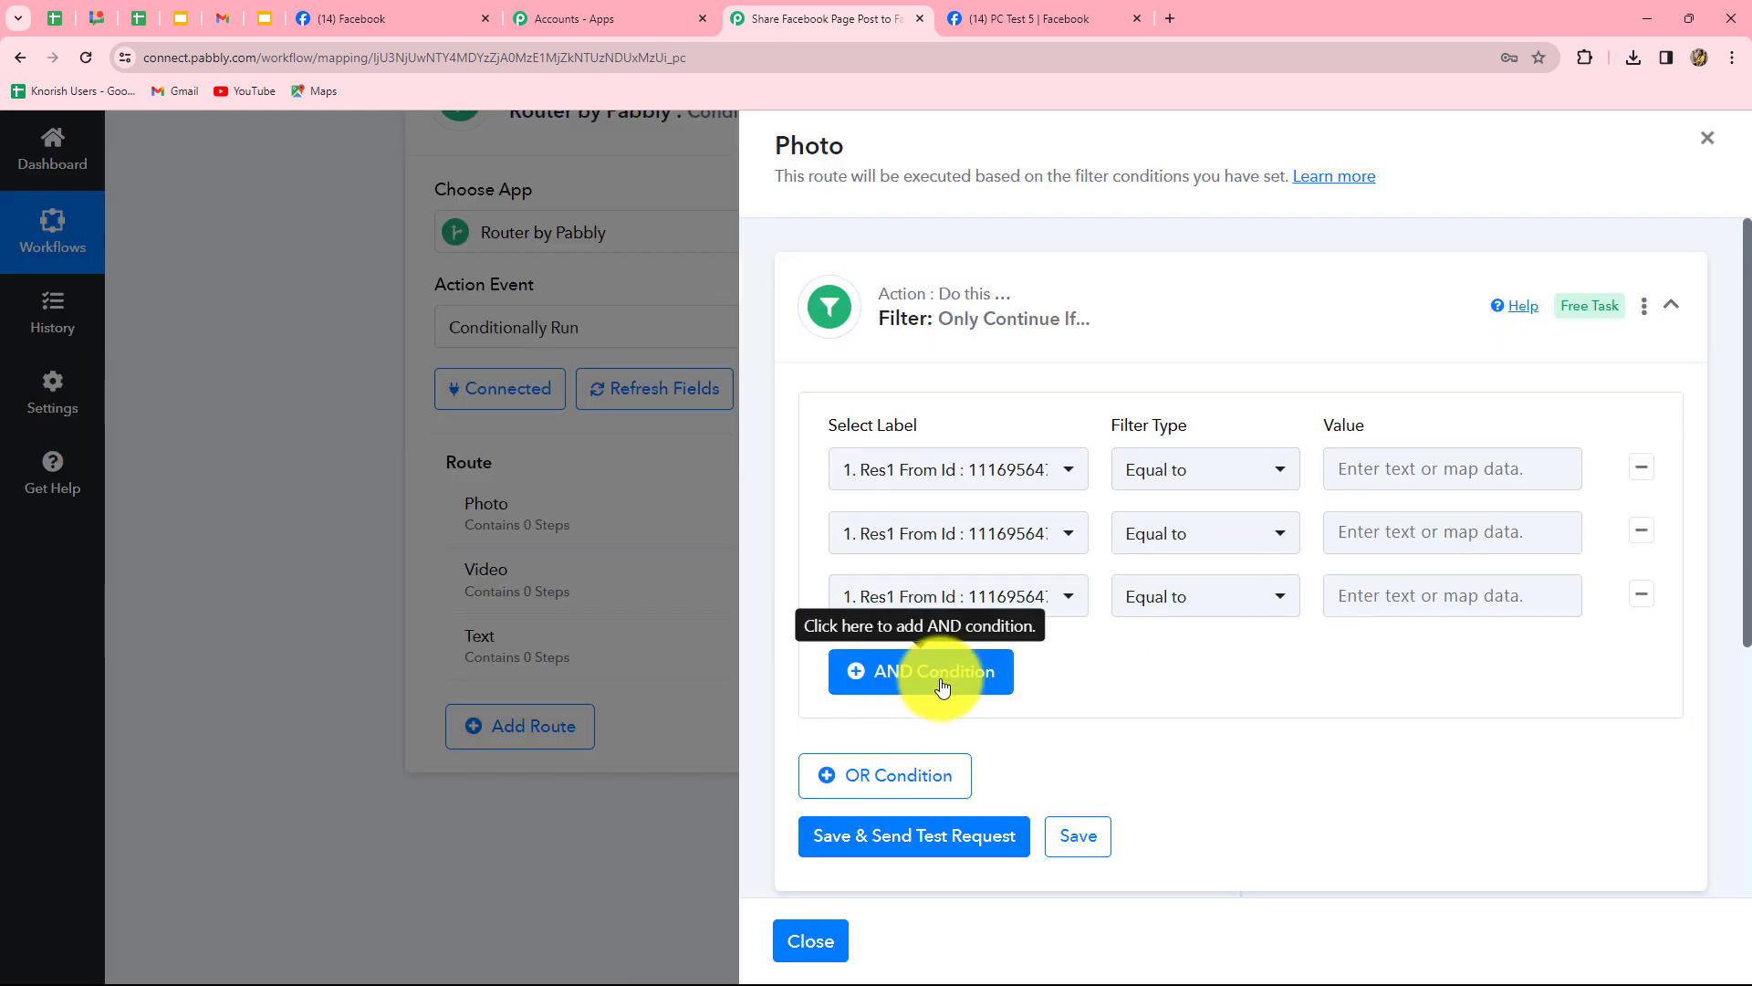
{"action": "left_click", "coordinate": [1004, 469]}
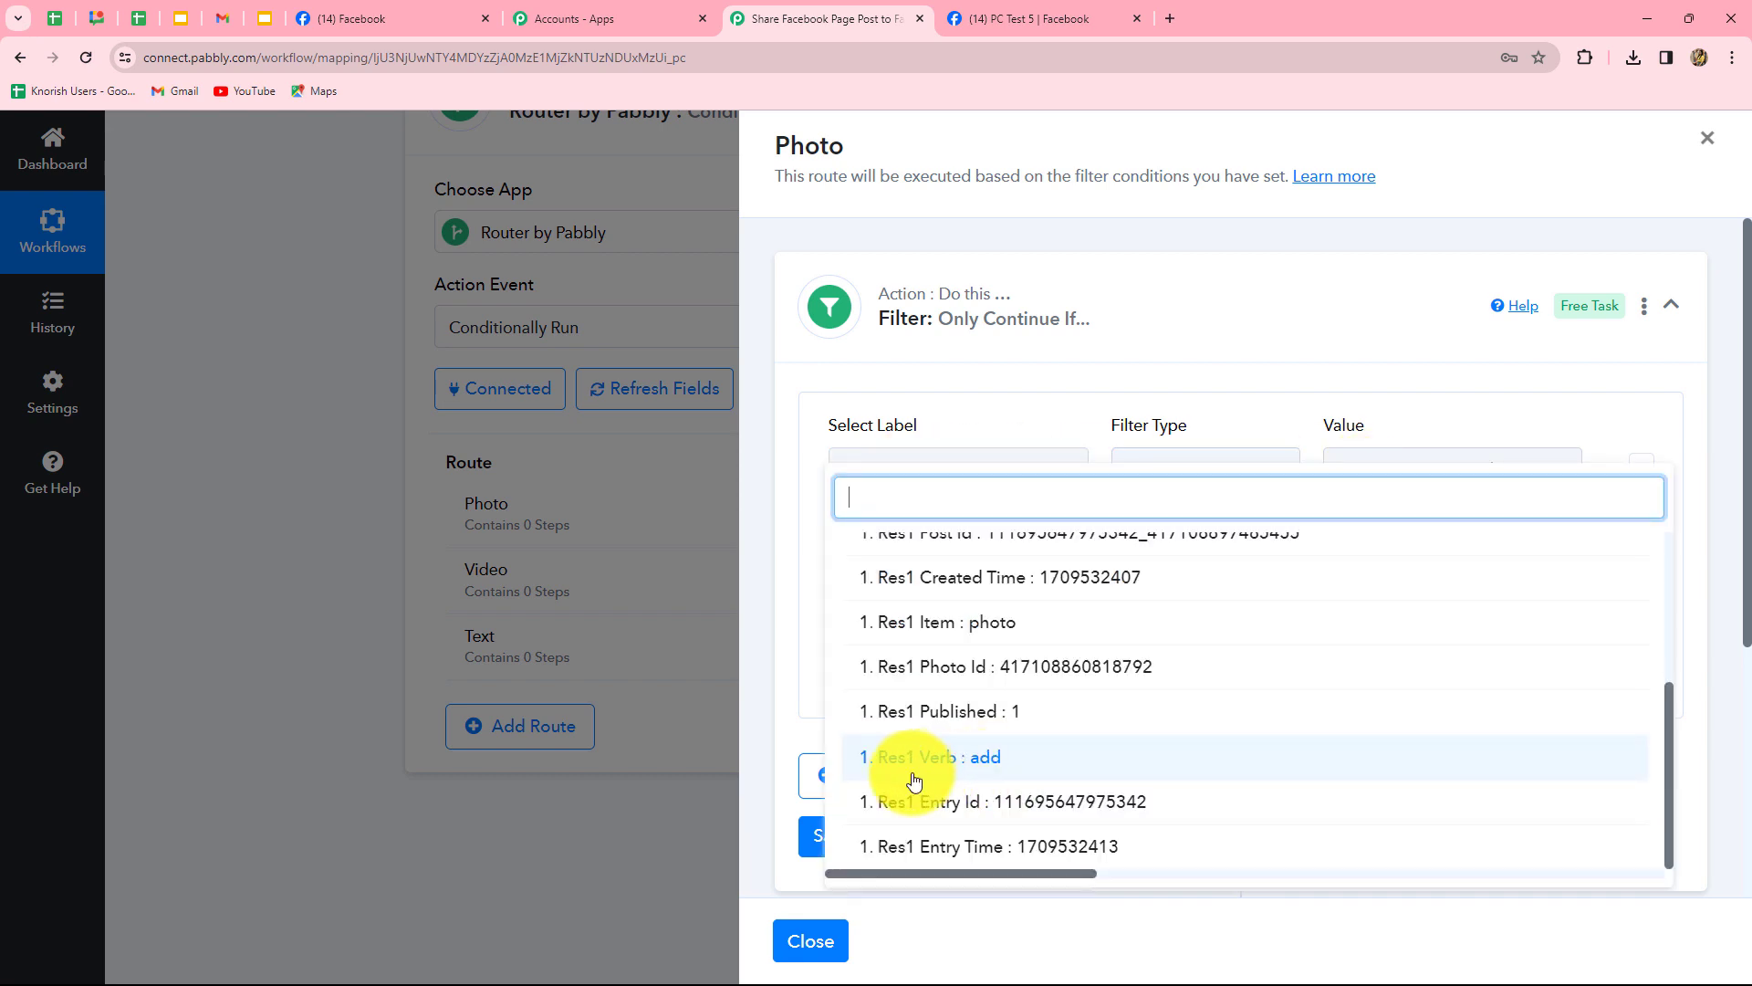
{"action": "left_click", "coordinate": [974, 769]}
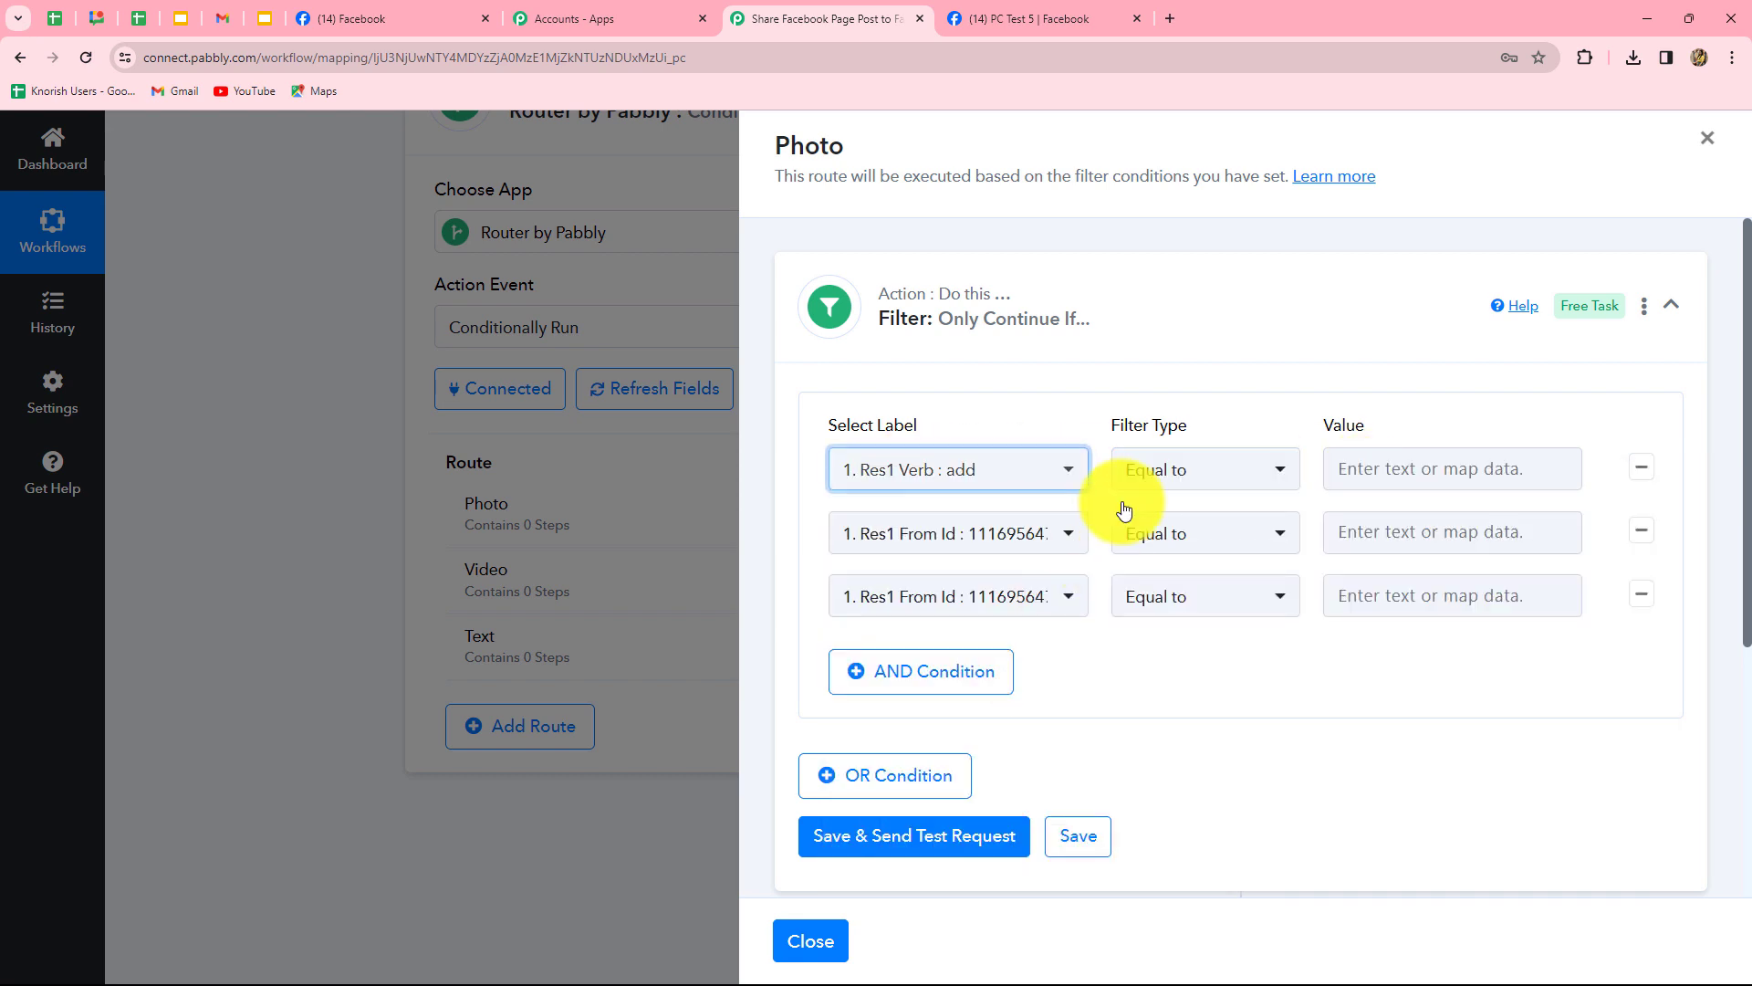
{"action": "left_click", "coordinate": [1355, 470]}
{"action": "type", "text": "add"}
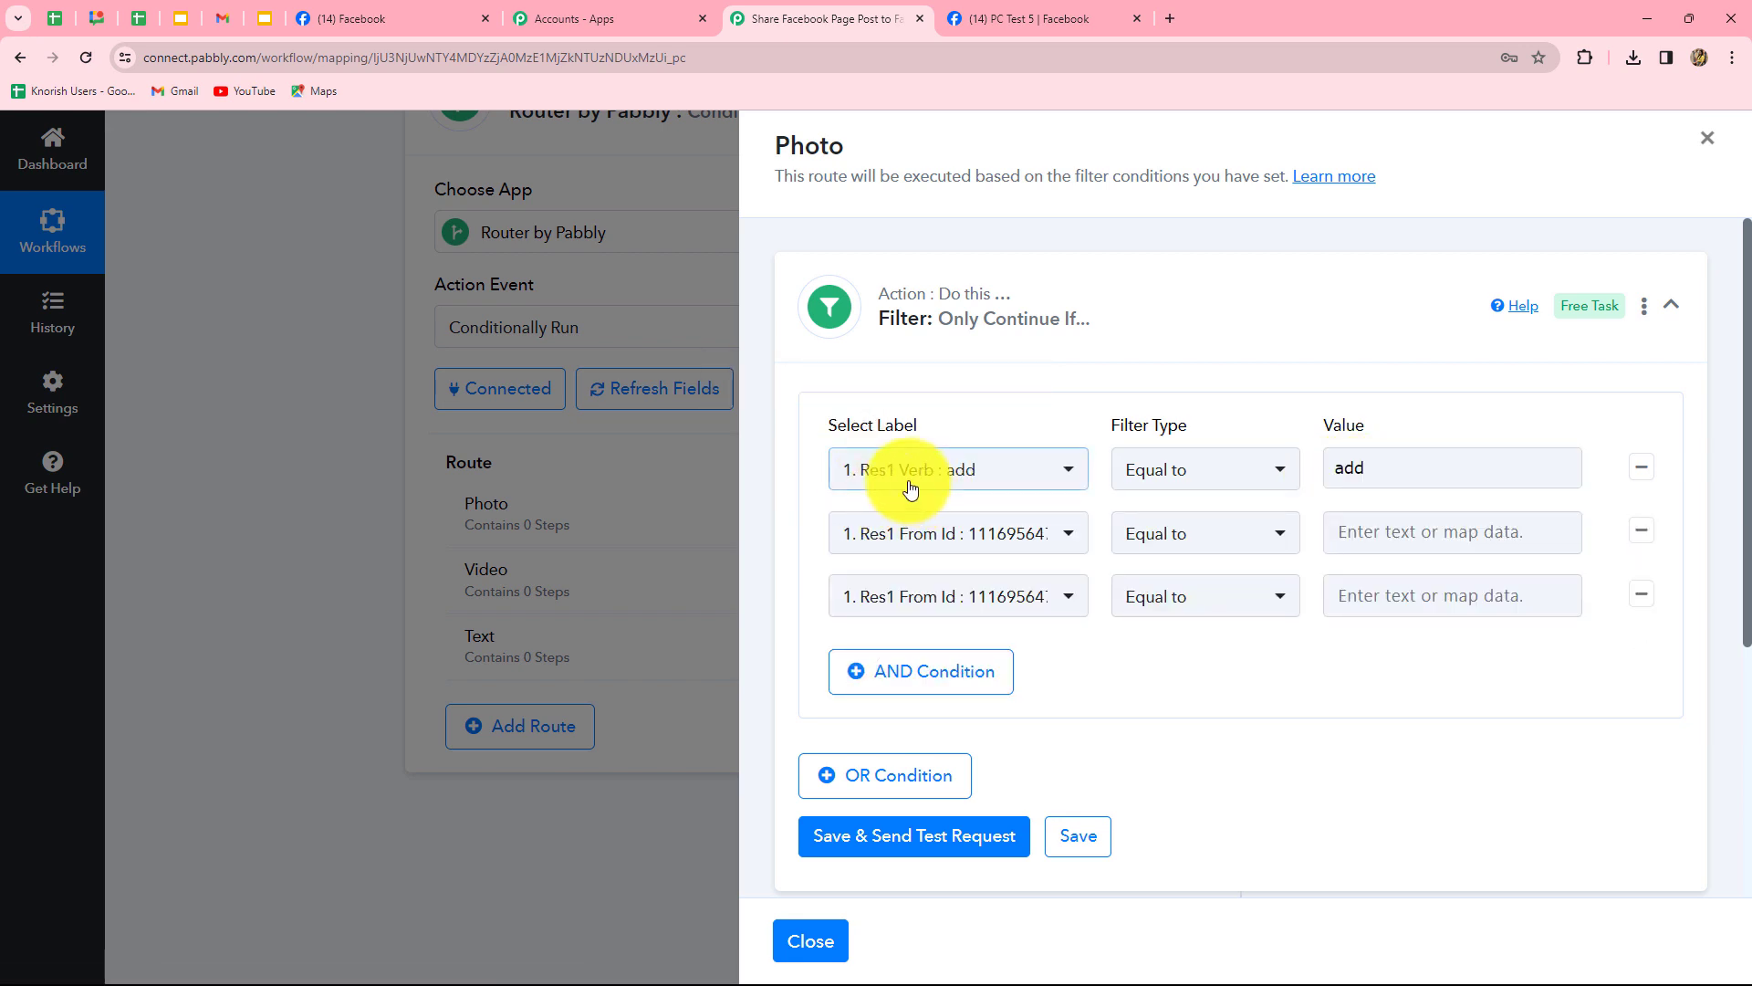
{"action": "left_click", "coordinate": [991, 482]}
{"action": "left_click", "coordinate": [833, 472]}
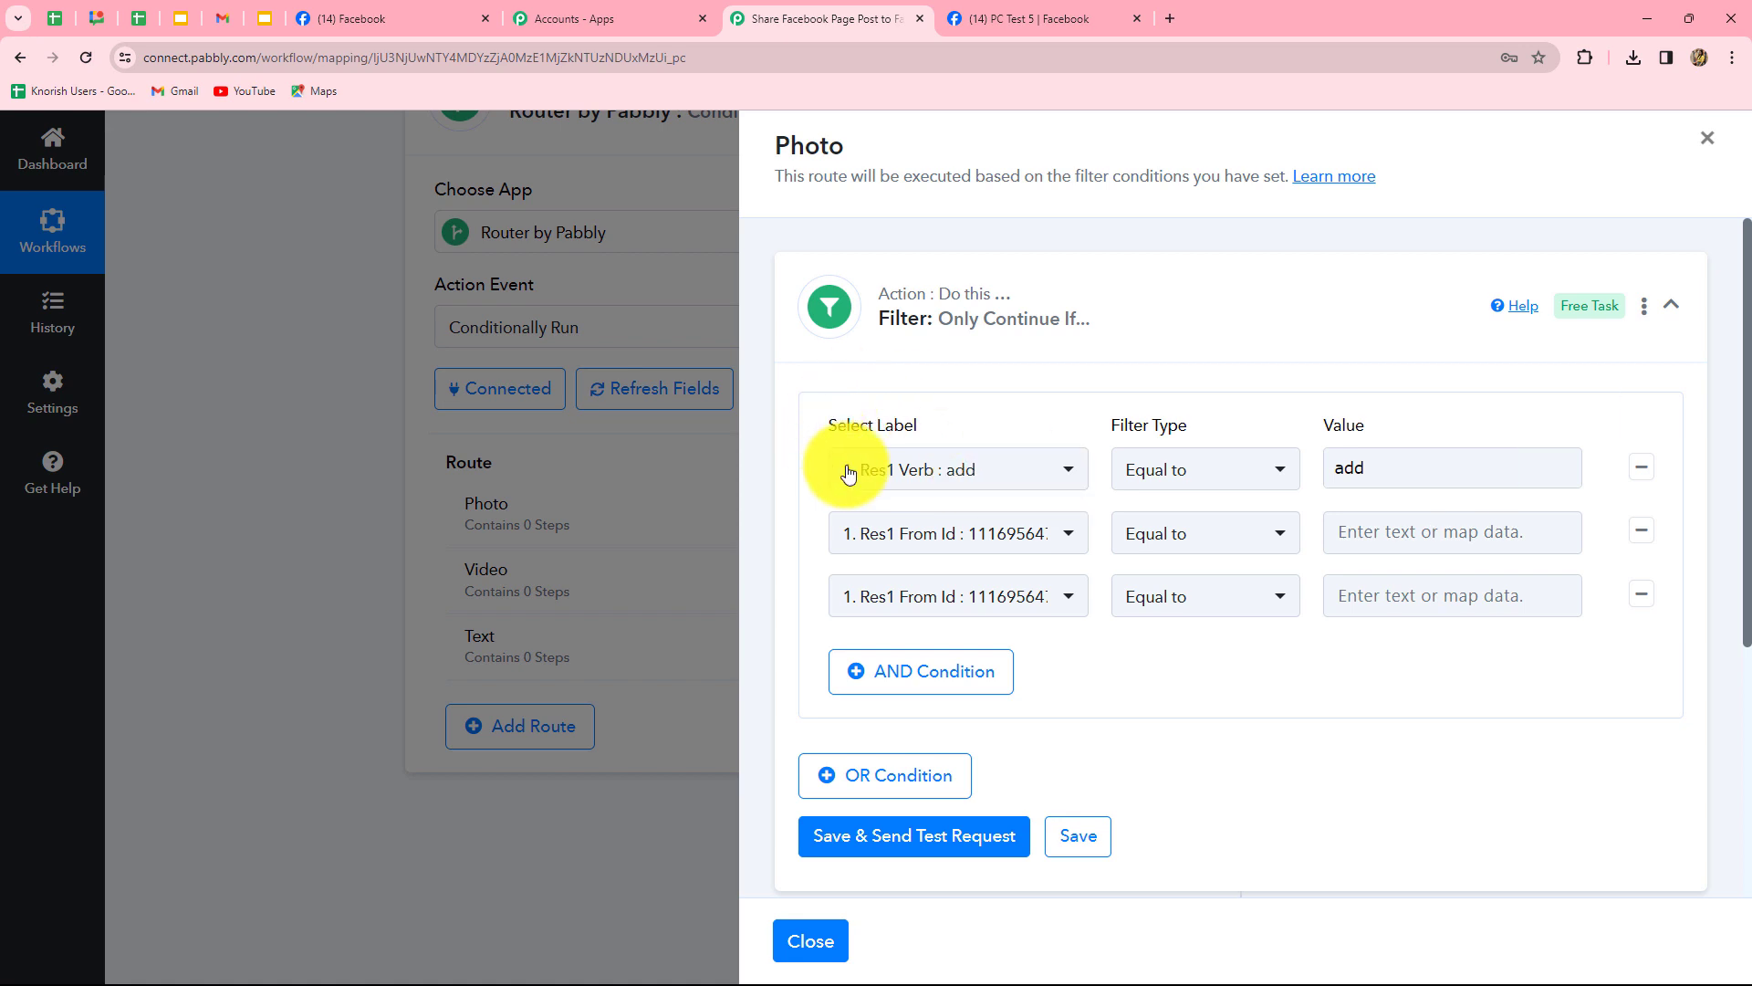
{"action": "left_click", "coordinate": [1350, 491]}
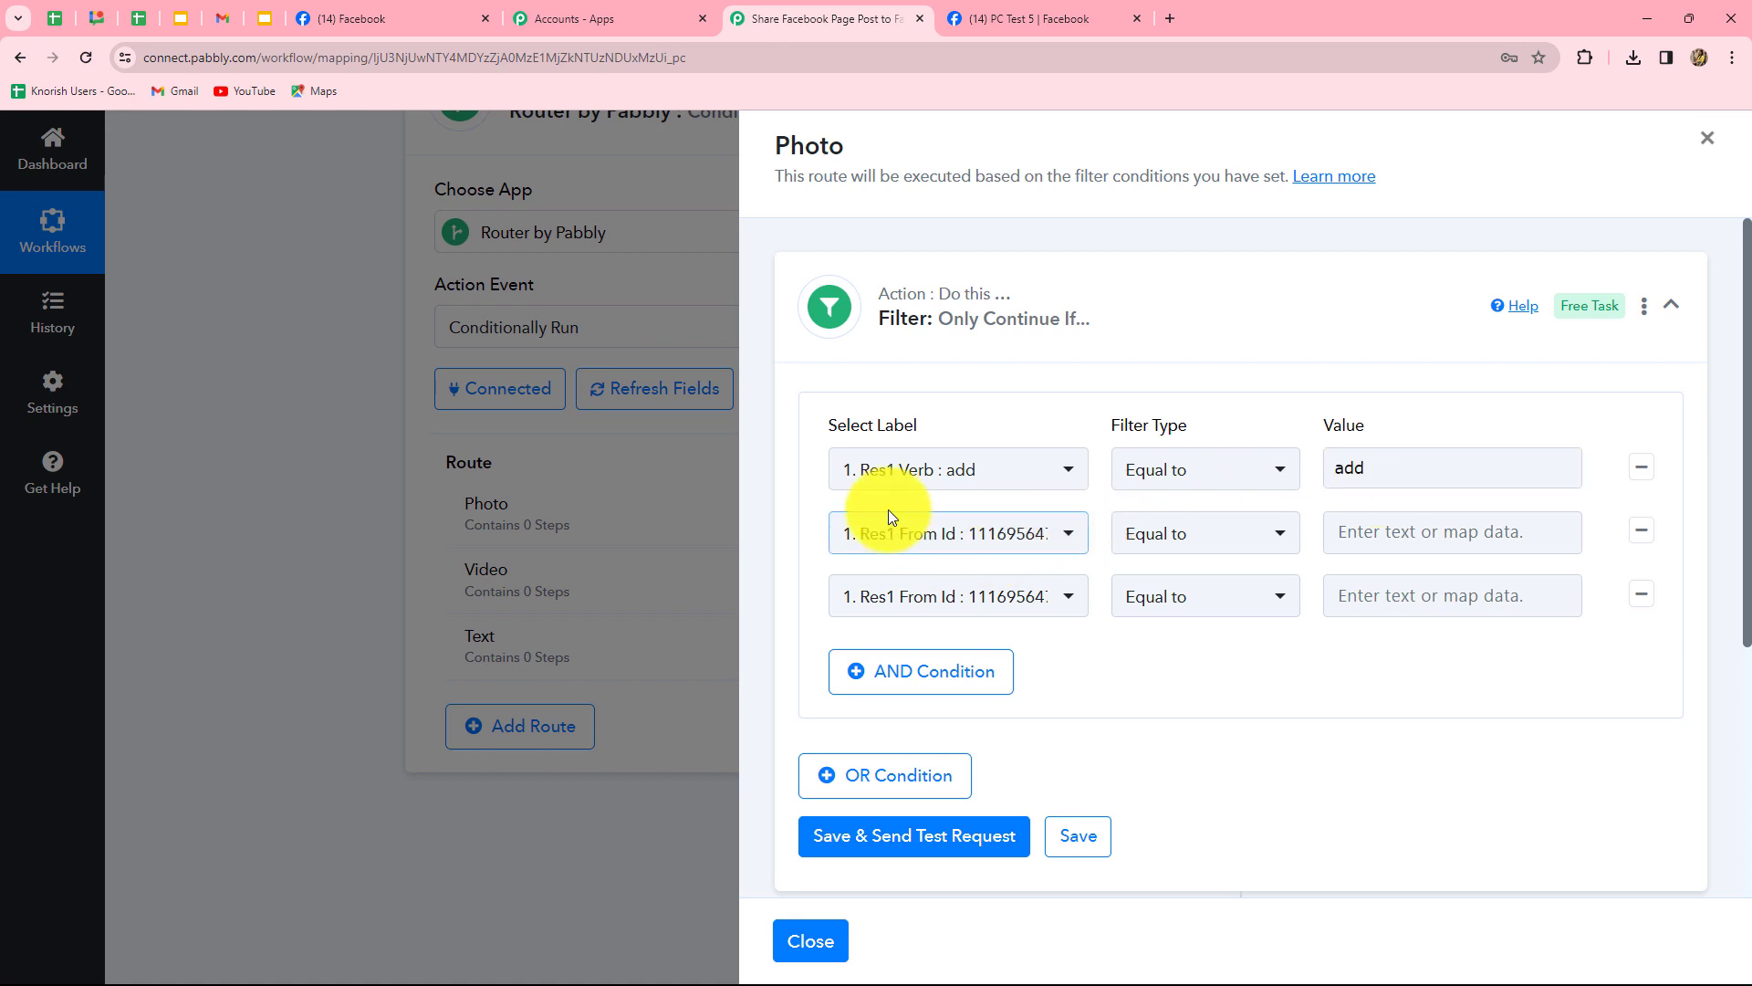
Step: Set the Photo filter's second condition to Res1 Published equal to 1
{"action": "left_click", "coordinate": [970, 552]}
{"action": "left_click", "coordinate": [1005, 663]}
{"action": "scroll", "coordinate": [1023, 784], "scroll_direction": "down", "scroll_amount": 5}
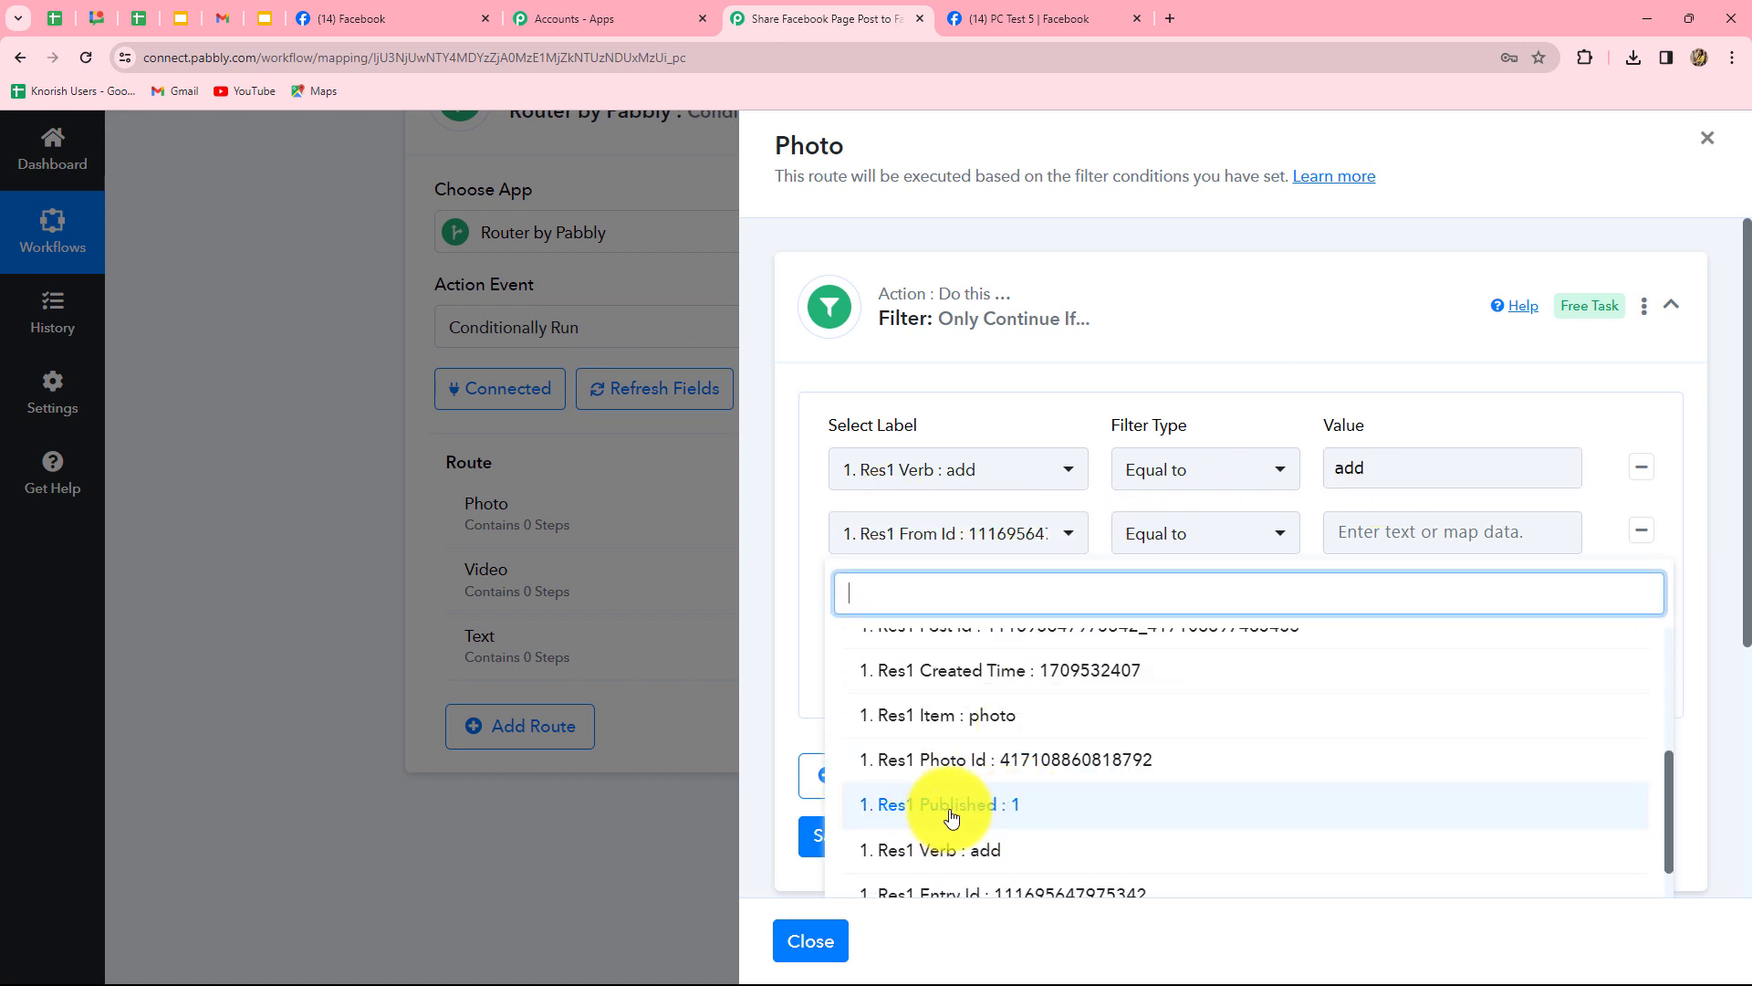
{"action": "left_click", "coordinate": [1006, 808]}
{"action": "left_click", "coordinate": [1332, 531]}
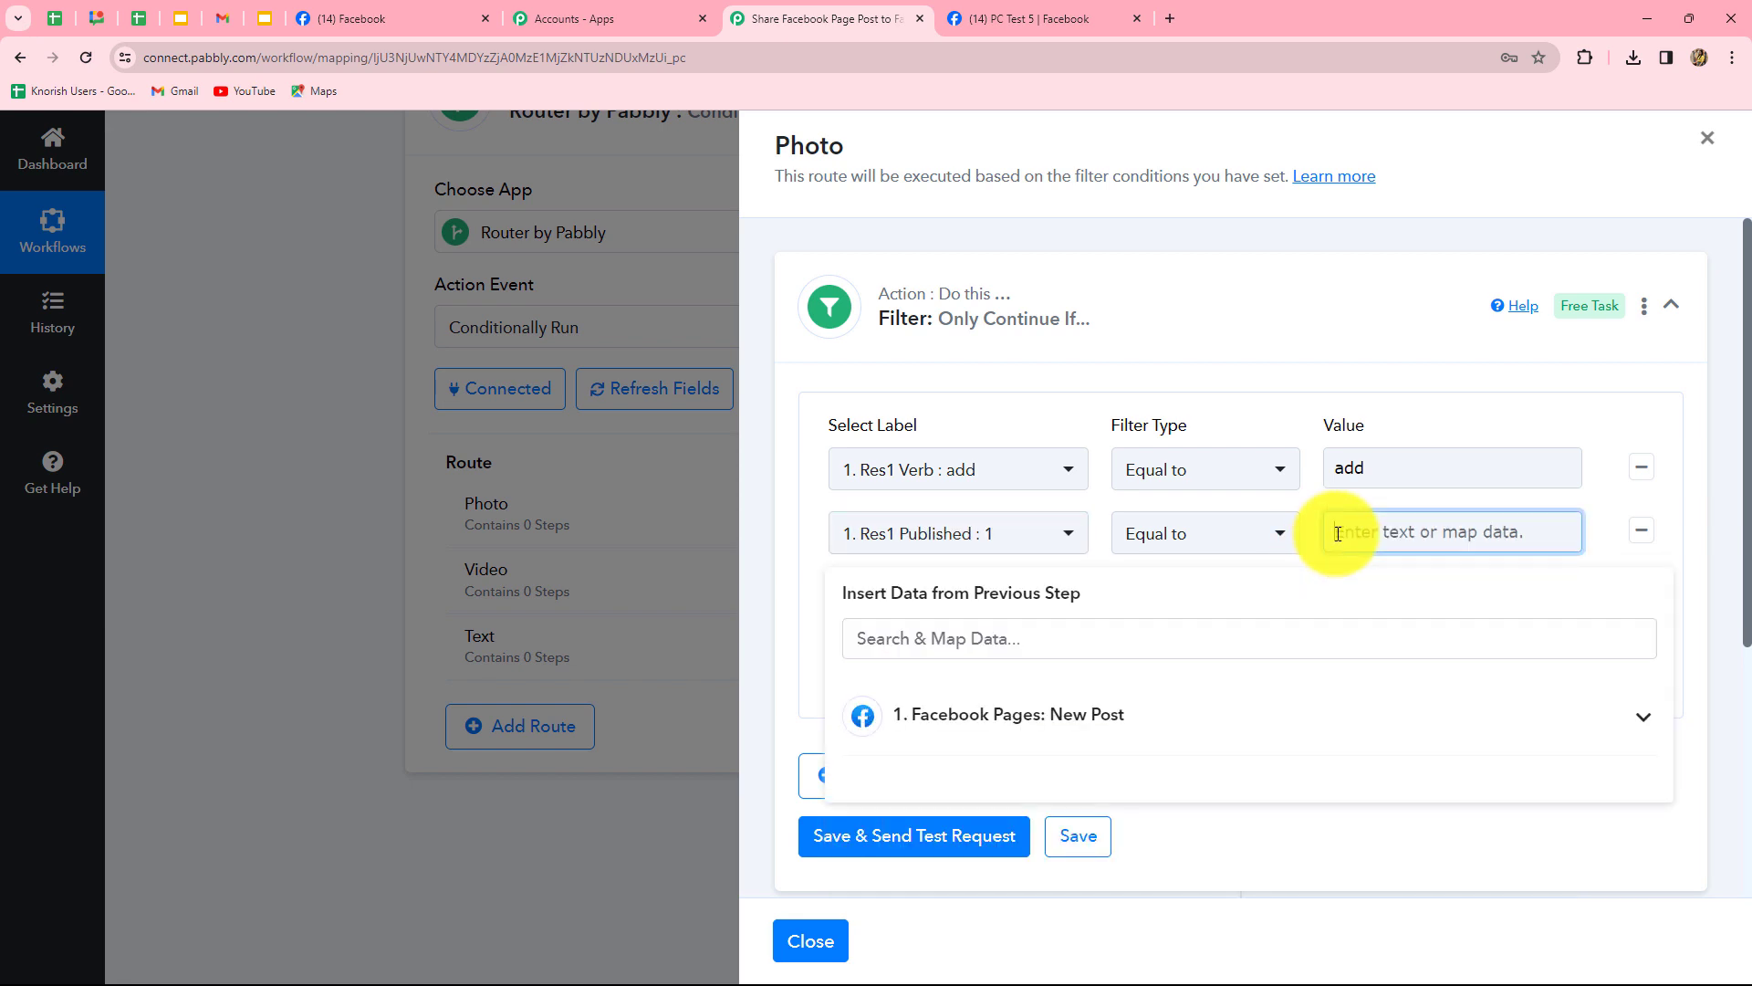
{"action": "type", "text": "1"}
{"action": "left_click", "coordinate": [1295, 593]}
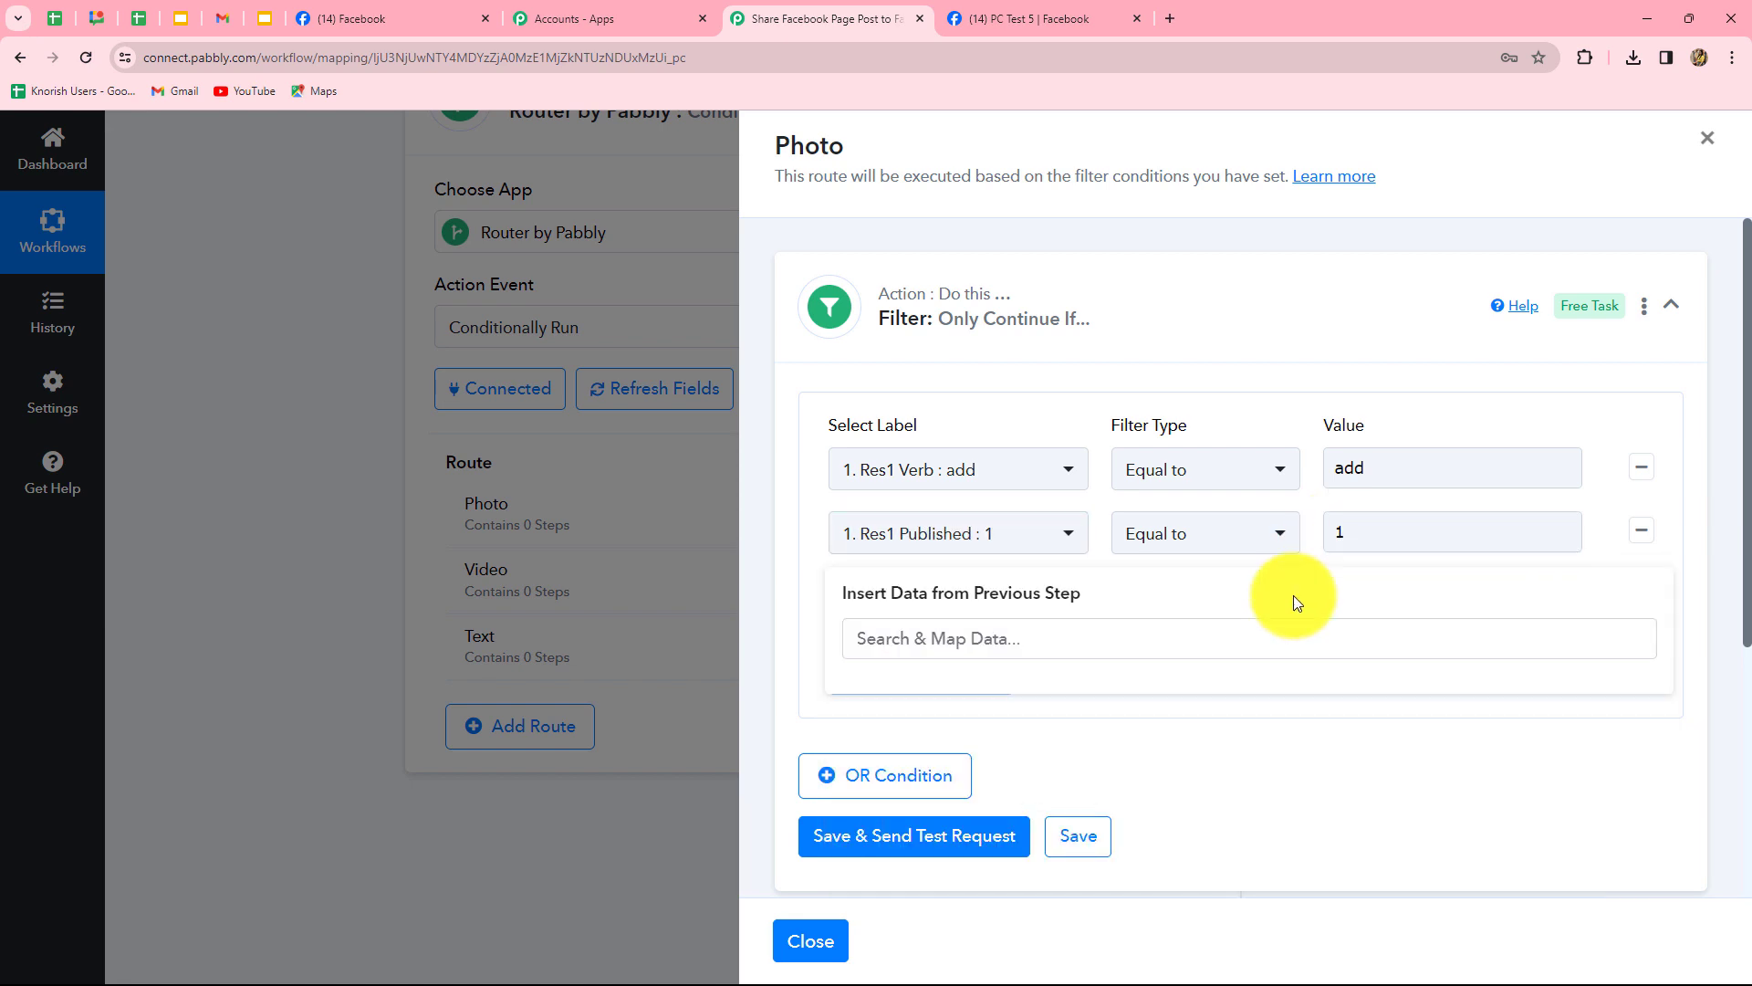
{"action": "left_click", "coordinate": [1345, 544]}
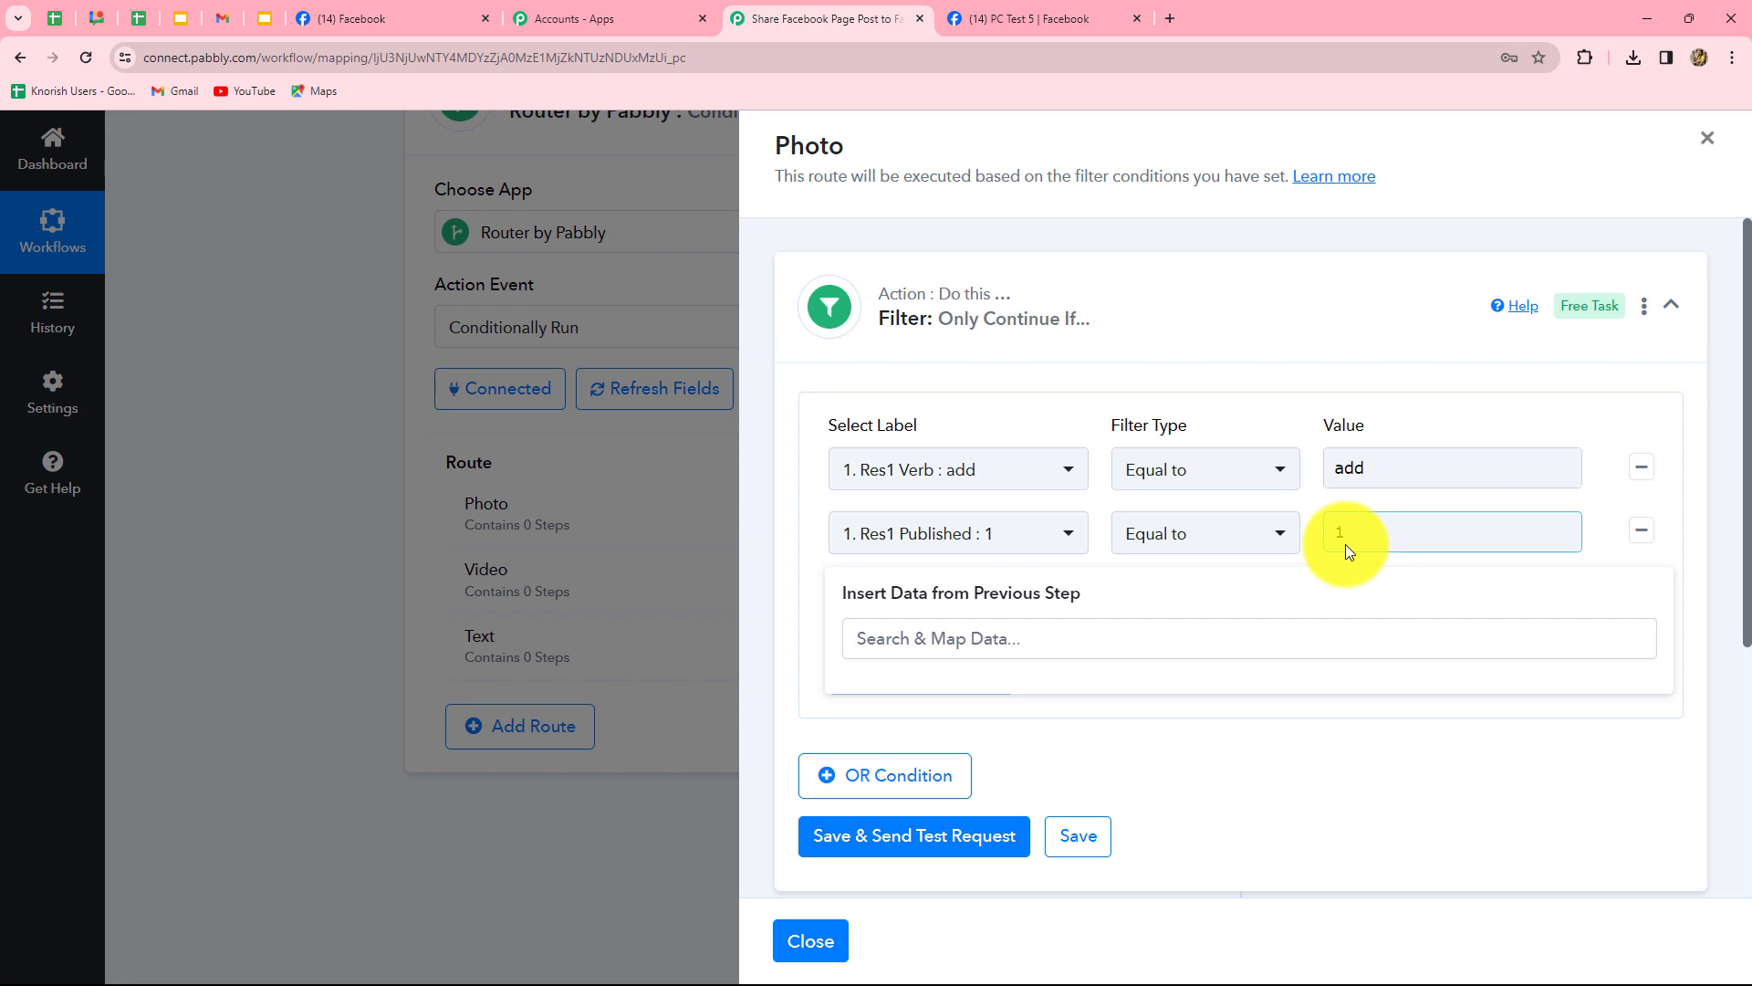
{"action": "left_click", "coordinate": [834, 569]}
Step: Set the third condition to Res1 Item equal to 'photo', then save and send a test request
{"action": "left_click", "coordinate": [853, 595]}
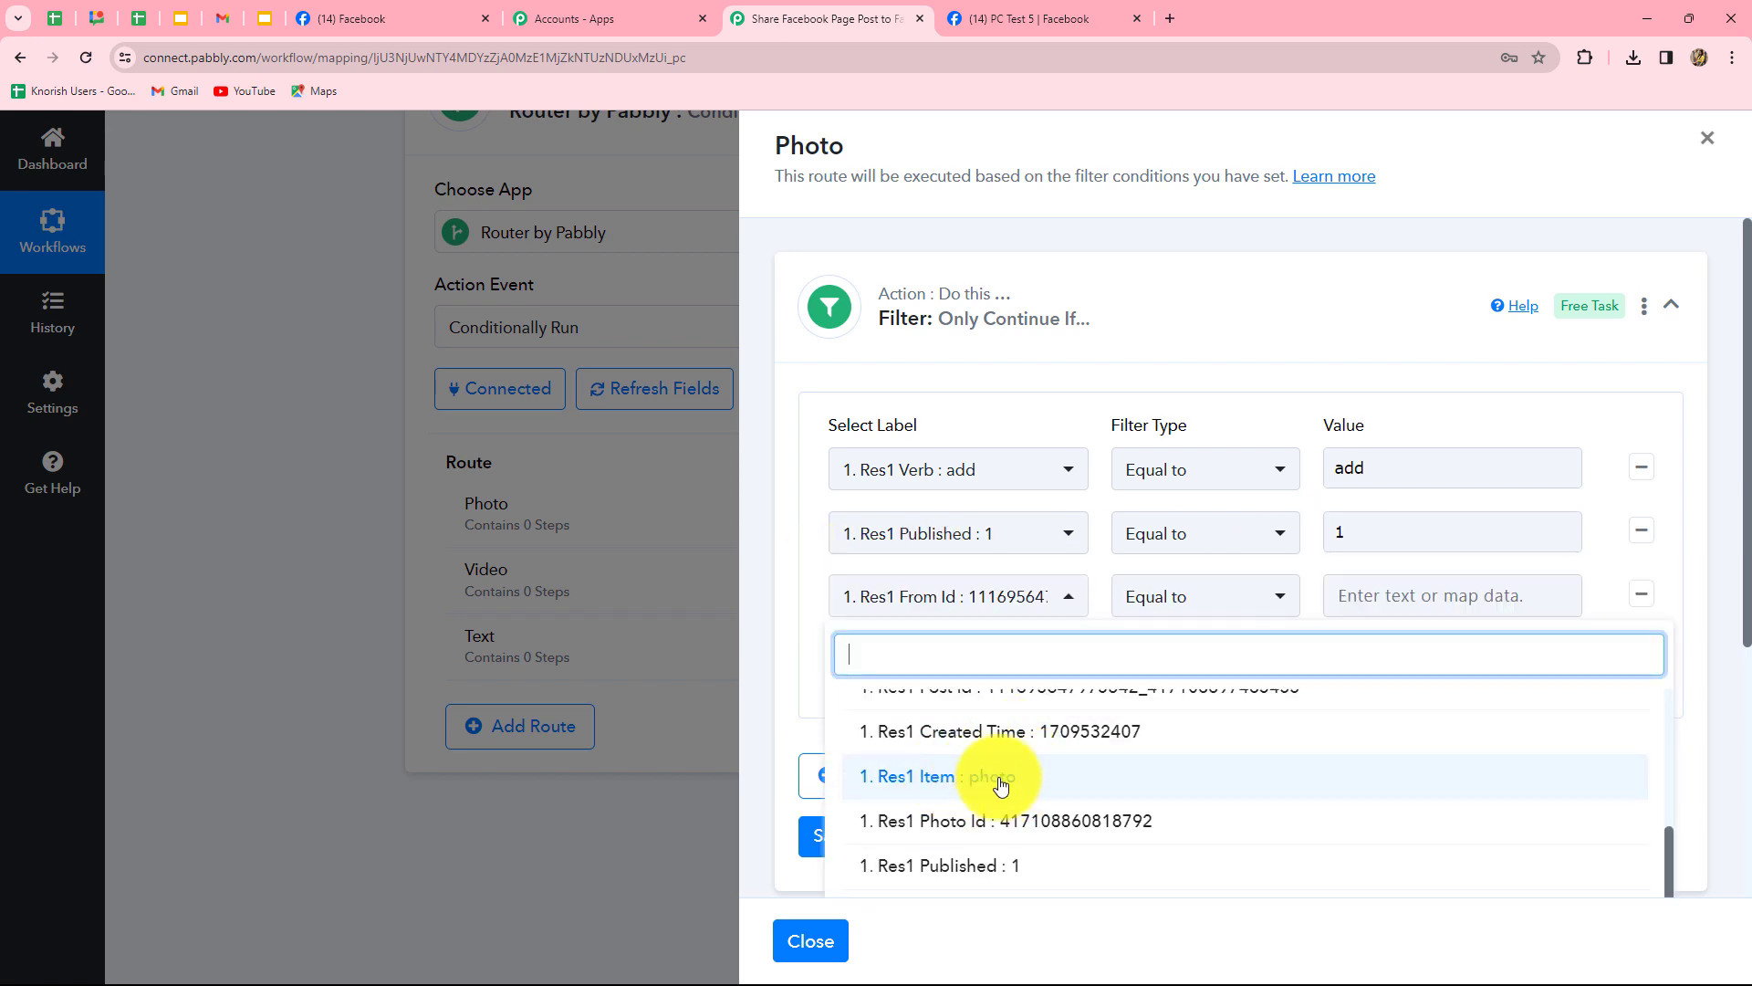
{"action": "left_click", "coordinate": [986, 773]}
{"action": "left_click", "coordinate": [1378, 597]}
{"action": "type", "text": "photo"}
{"action": "left_click", "coordinate": [803, 573]}
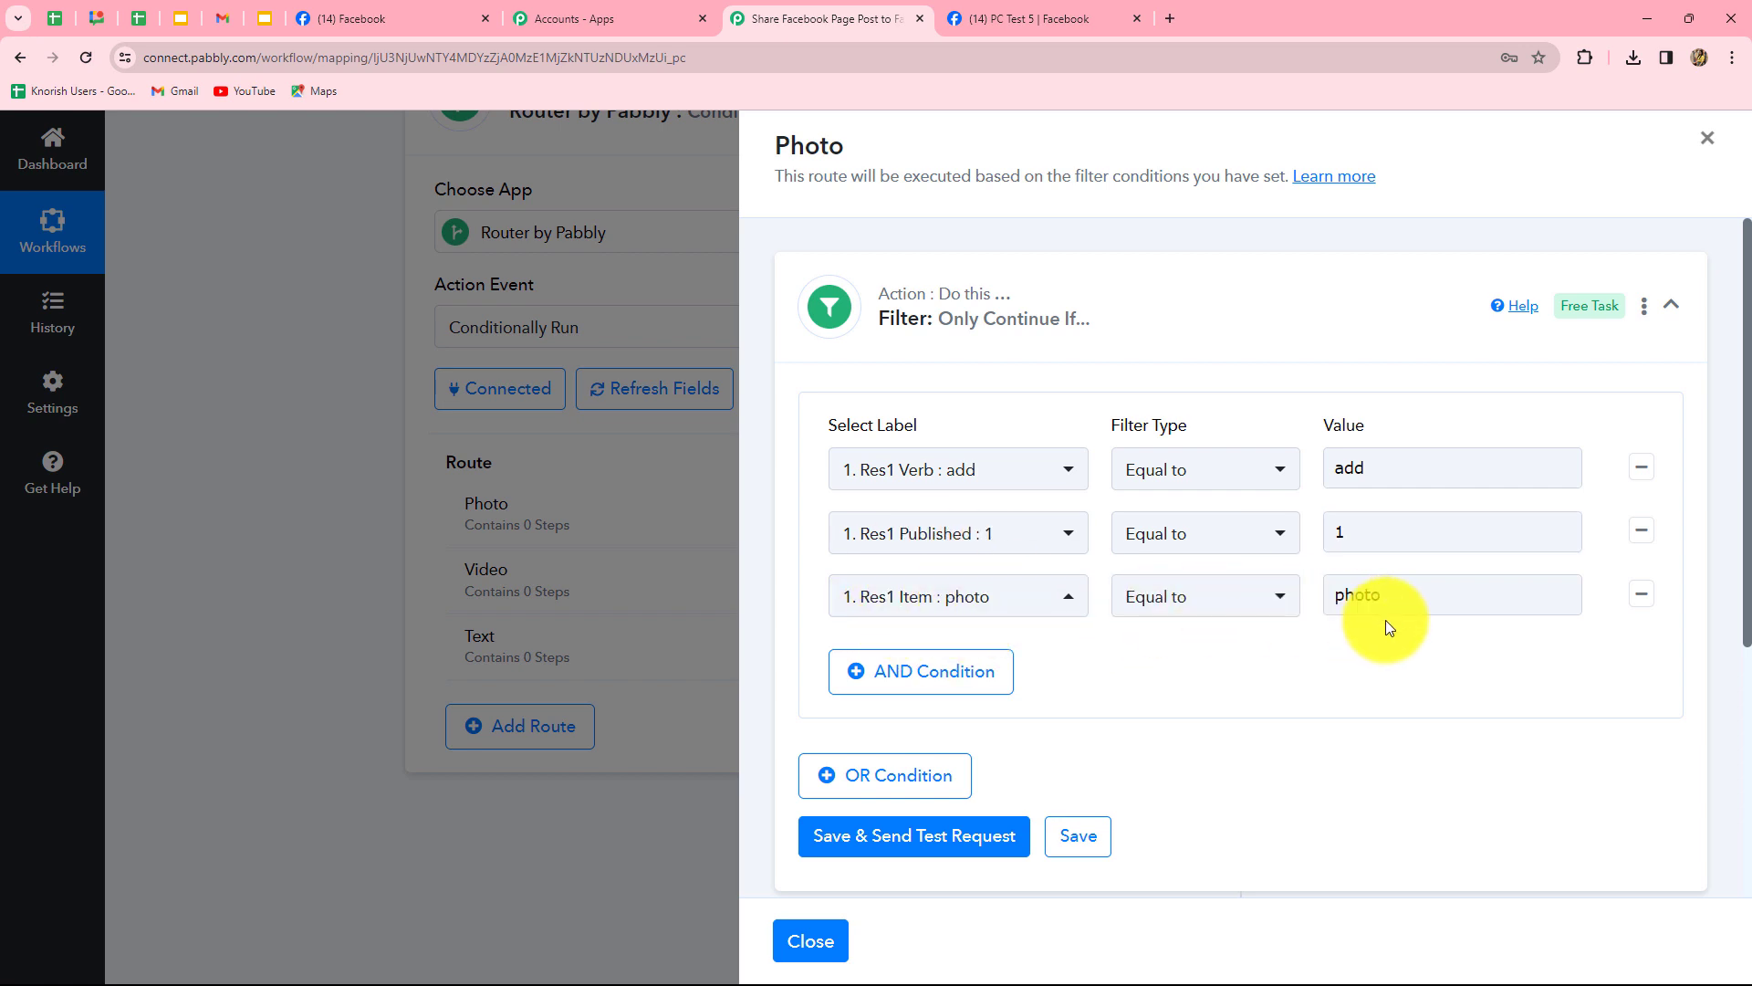
{"action": "scroll", "coordinate": [1365, 725], "scroll_direction": "down", "scroll_amount": 2}
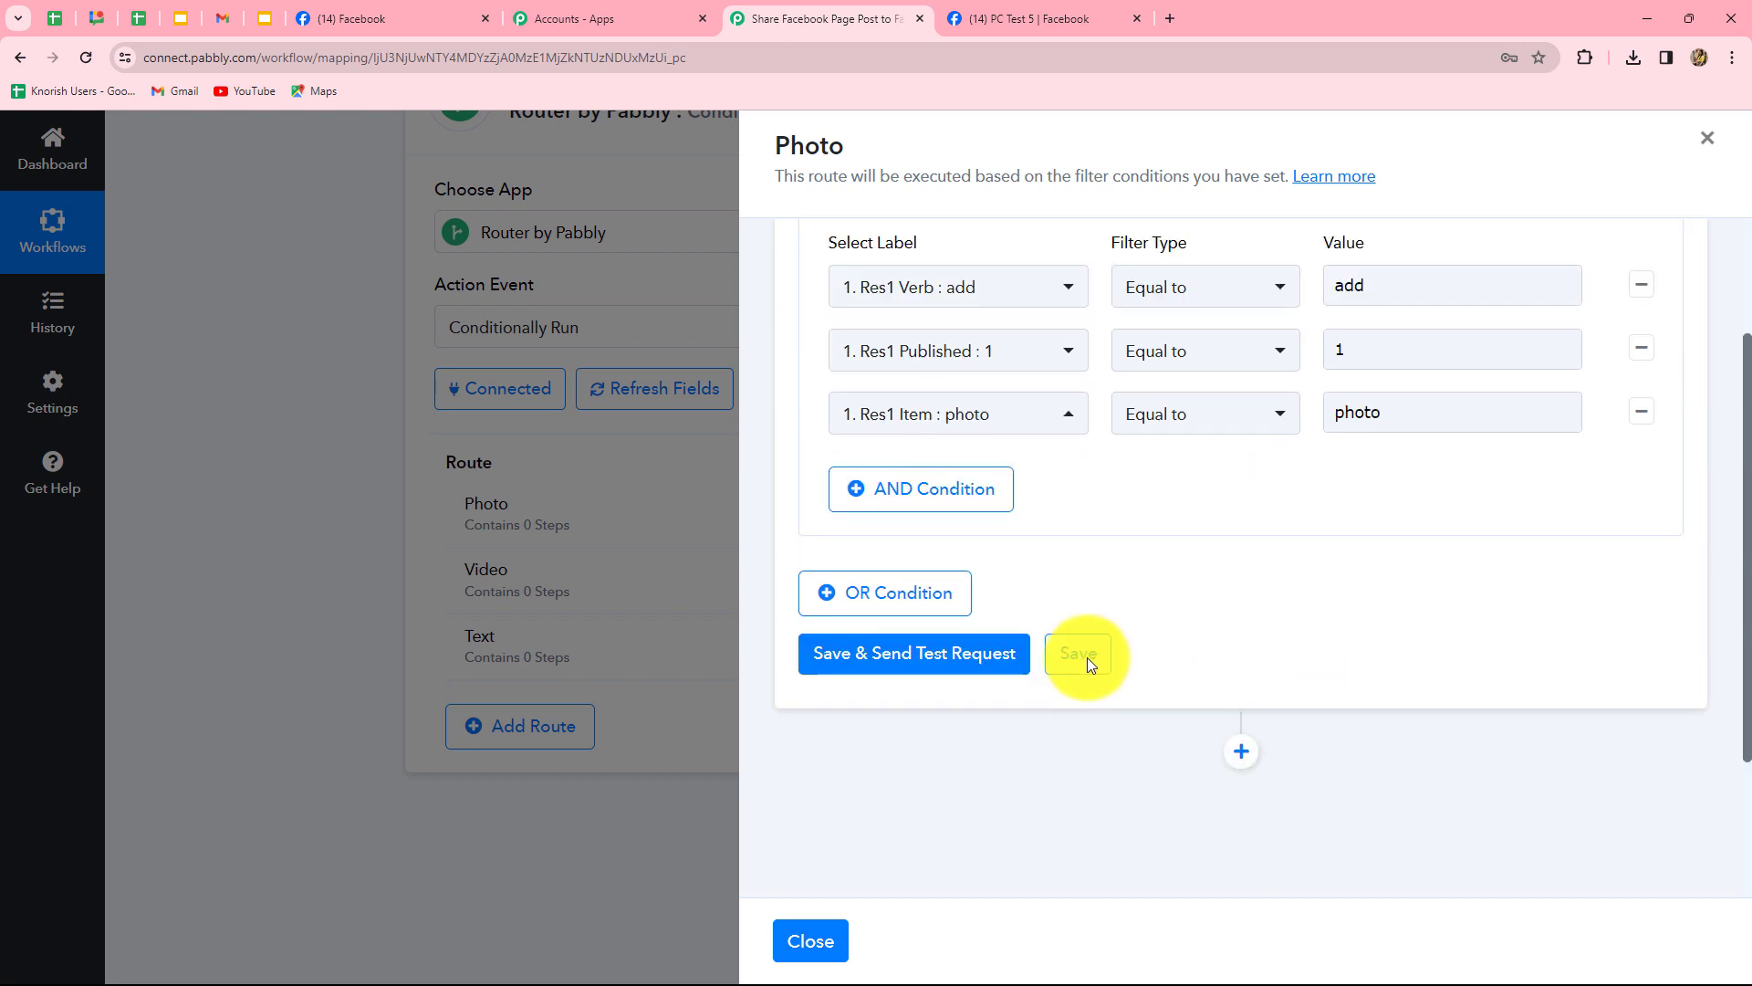
{"action": "left_click", "coordinate": [933, 652]}
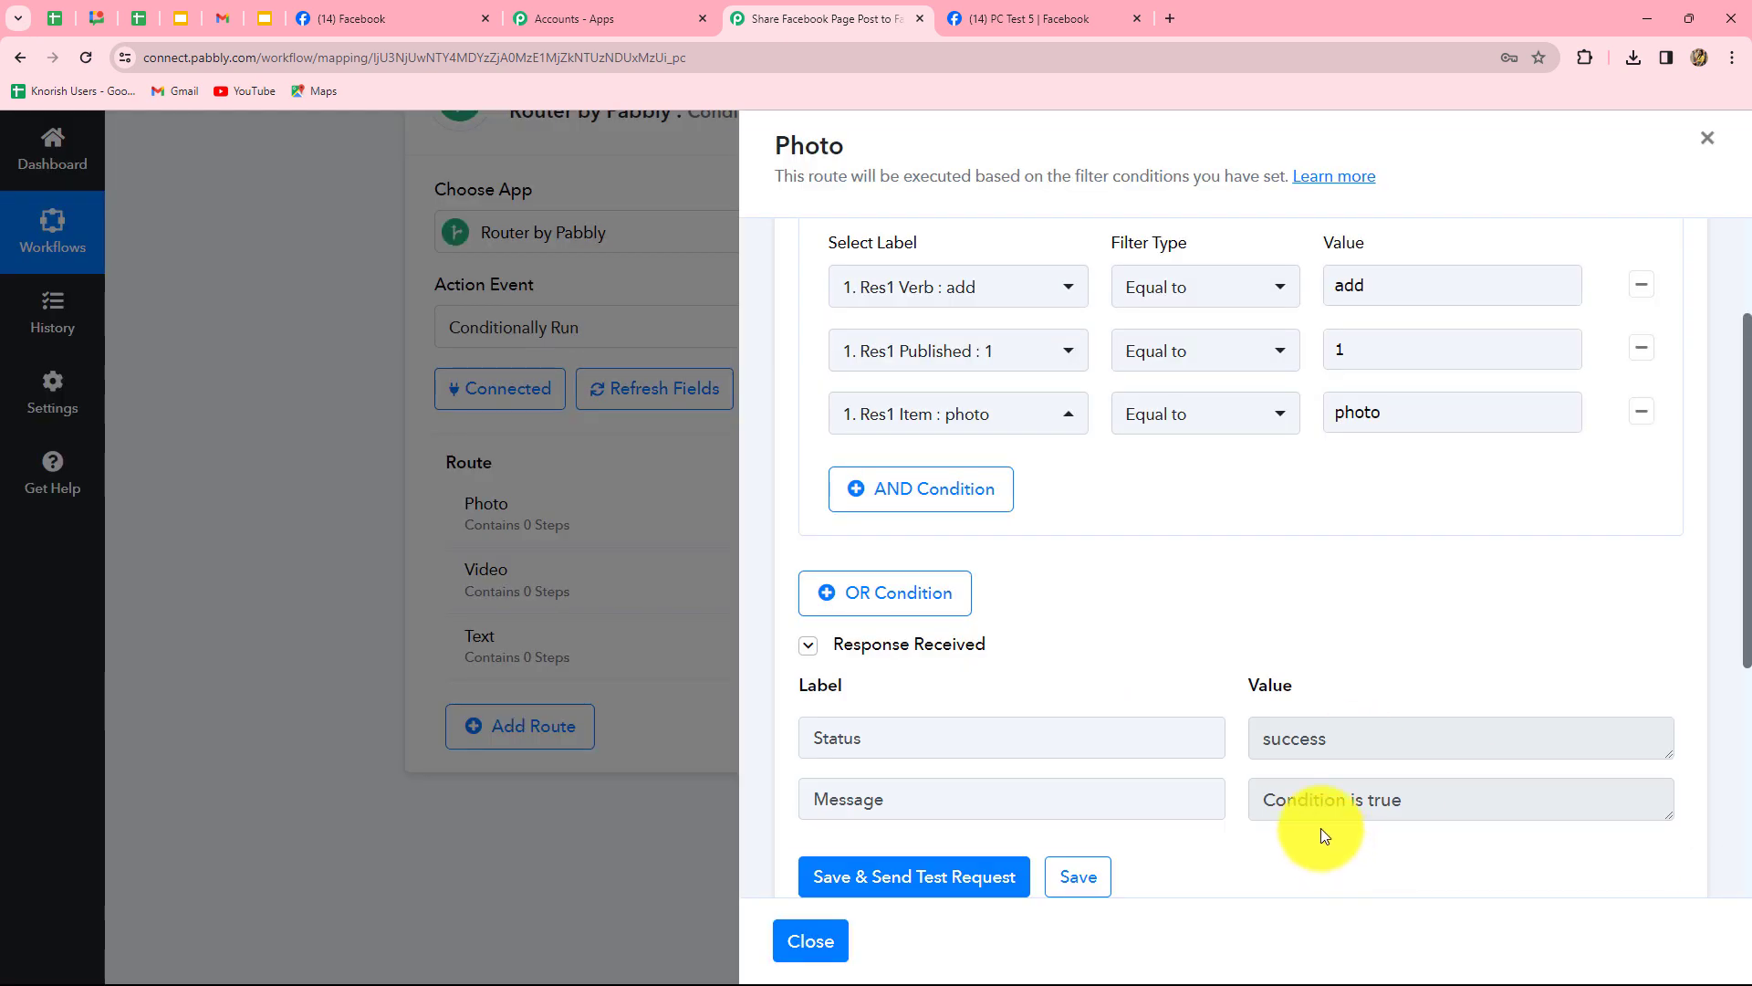
Step: Confirm the Photo filter test returned 'Condition is true' and add an action step after it
{"action": "left_click_drag", "start_coordinate": [1275, 801], "coordinate": [1431, 848]}
{"action": "scroll", "coordinate": [1430, 847], "scroll_direction": "down", "scroll_amount": 5}
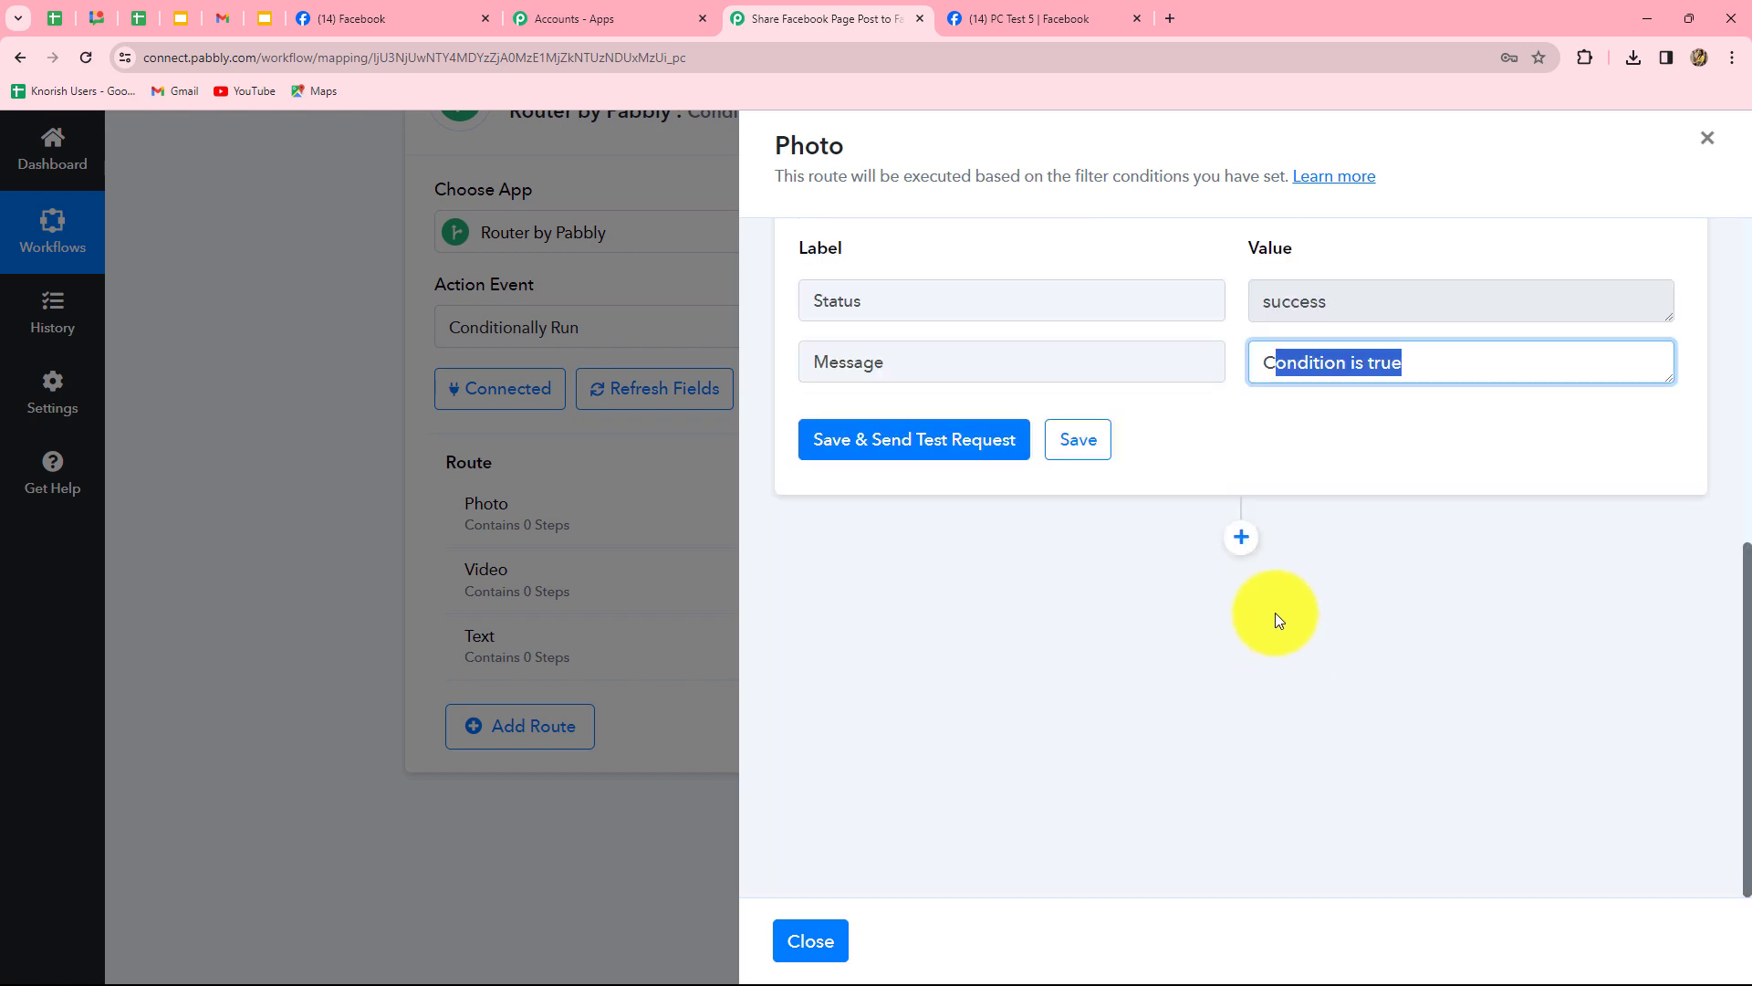
{"action": "left_click", "coordinate": [1236, 532]}
{"action": "scroll", "coordinate": [1205, 526], "scroll_direction": "up", "scroll_amount": 2}
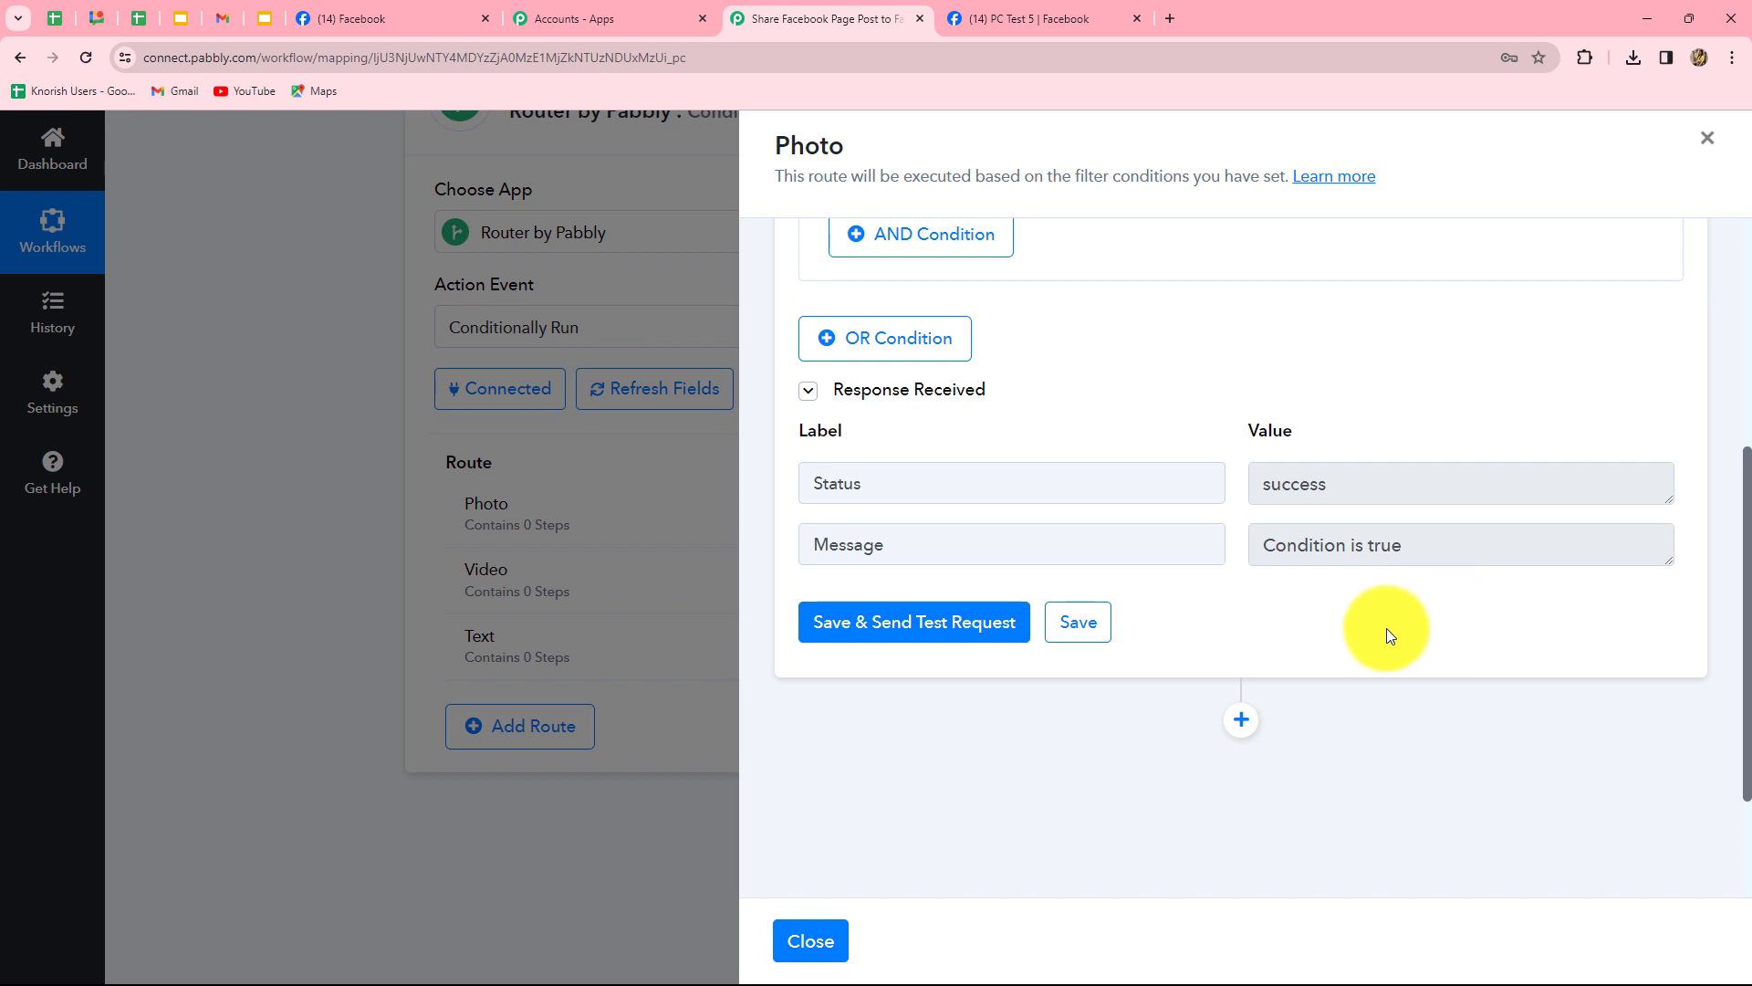
{"action": "left_click", "coordinate": [1244, 720]}
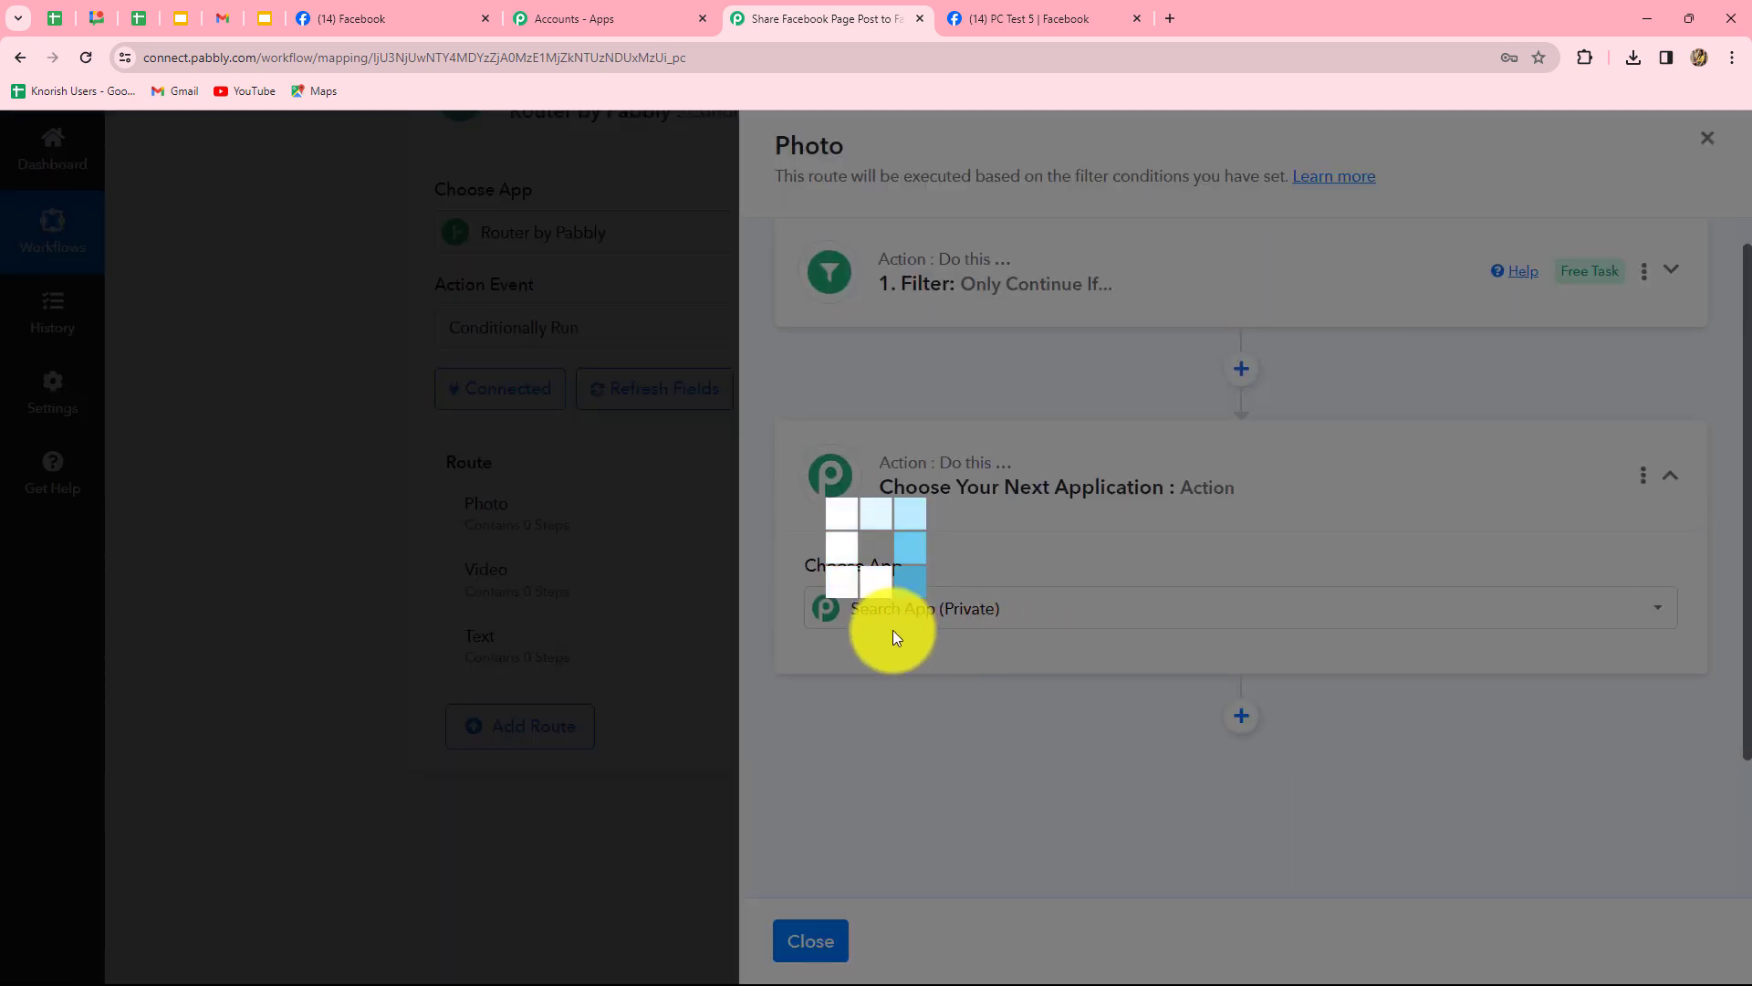
{"action": "left_click", "coordinate": [893, 630]}
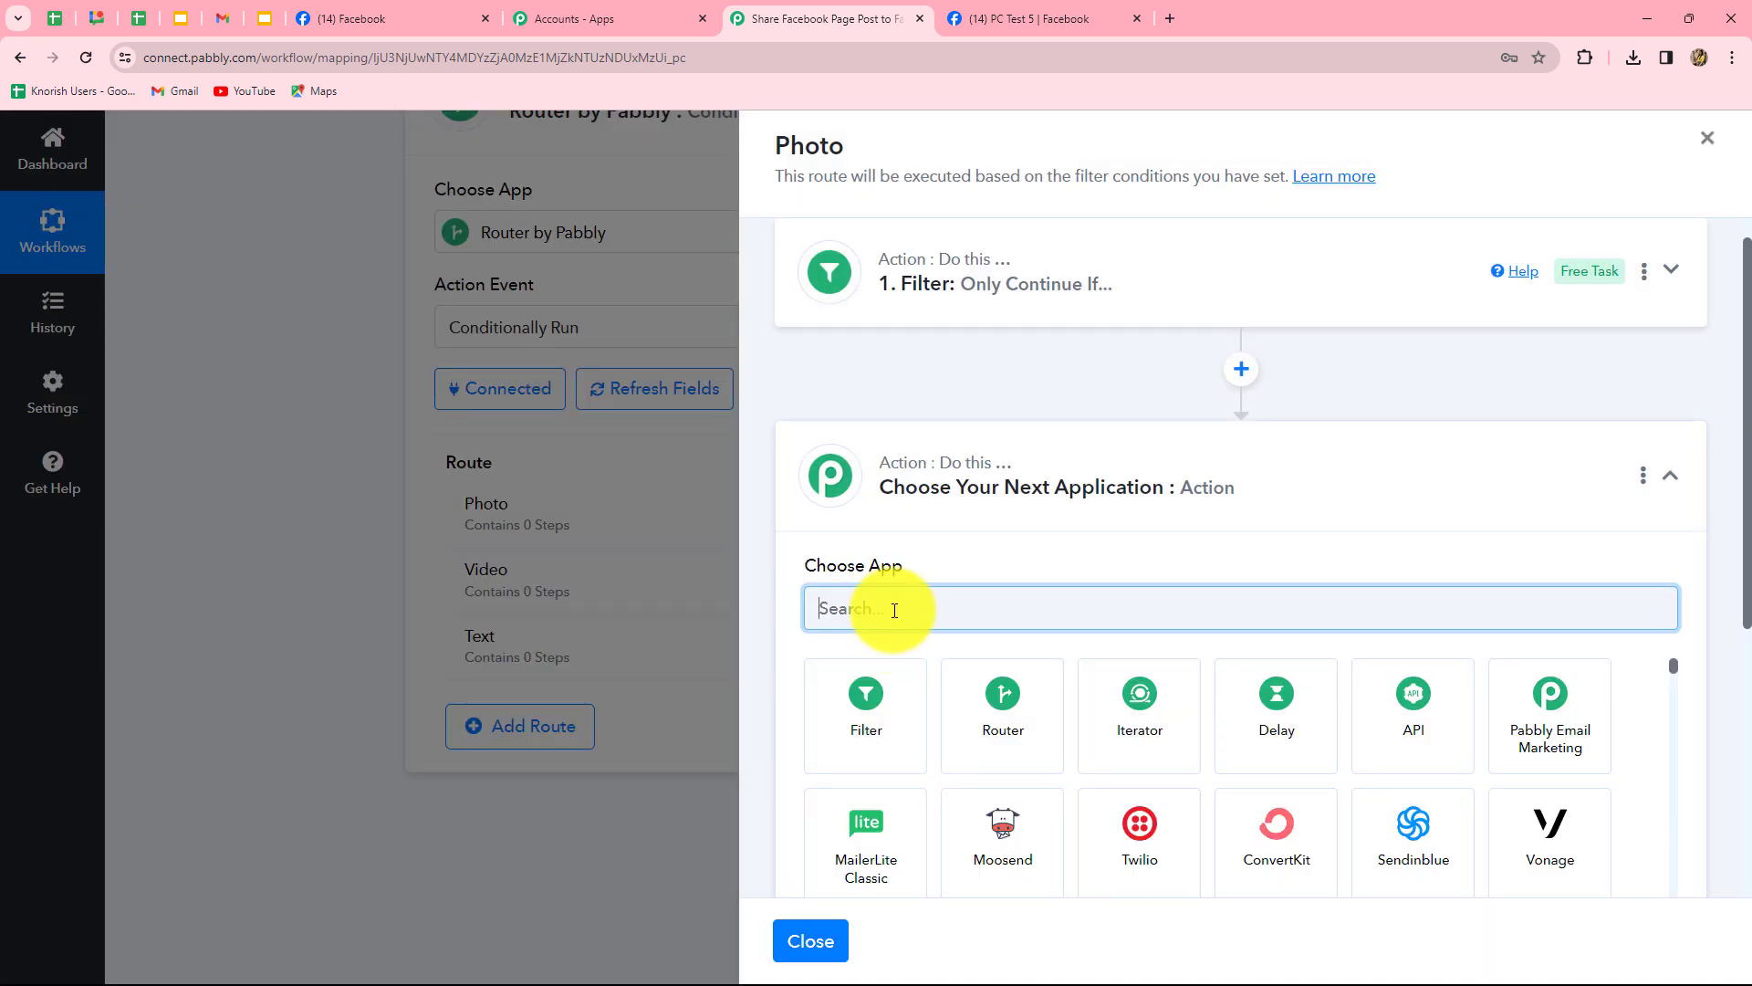
Step: Make the new step Facebook Groups with the Post Photo action event, then open its connection settings
{"action": "type", "text": "F"}
{"action": "key", "text": "Caps_Lock"}
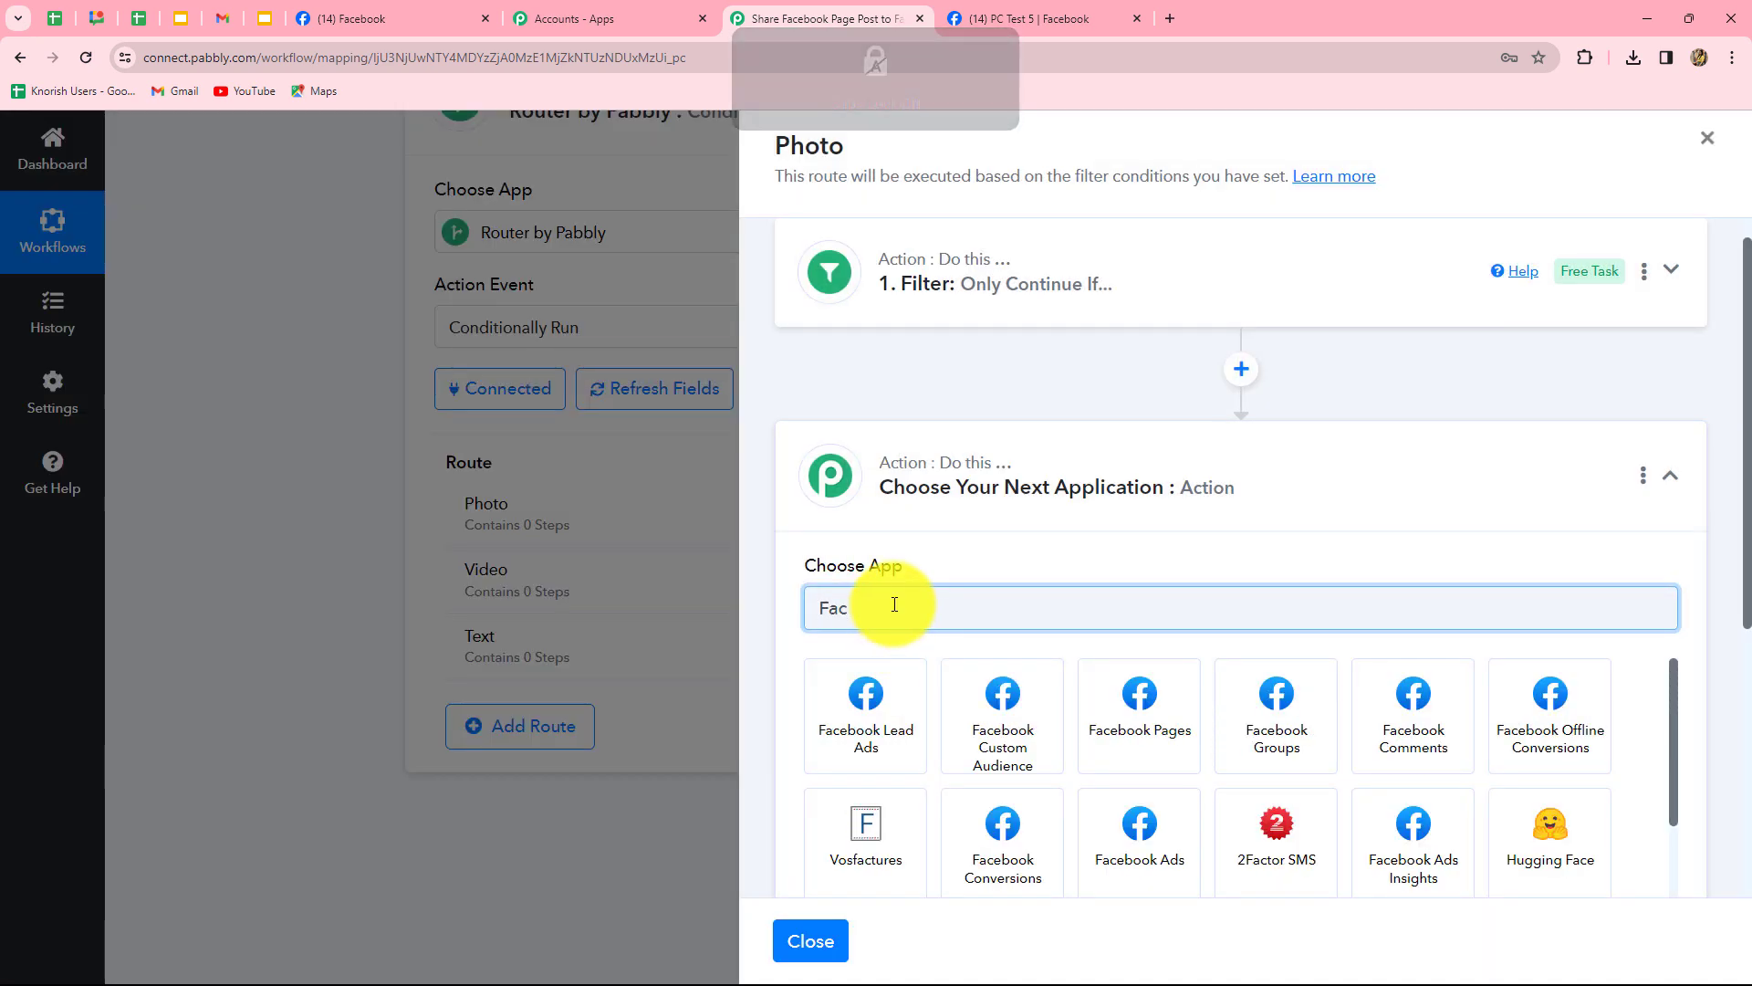
{"action": "left_click", "coordinate": [1227, 716]}
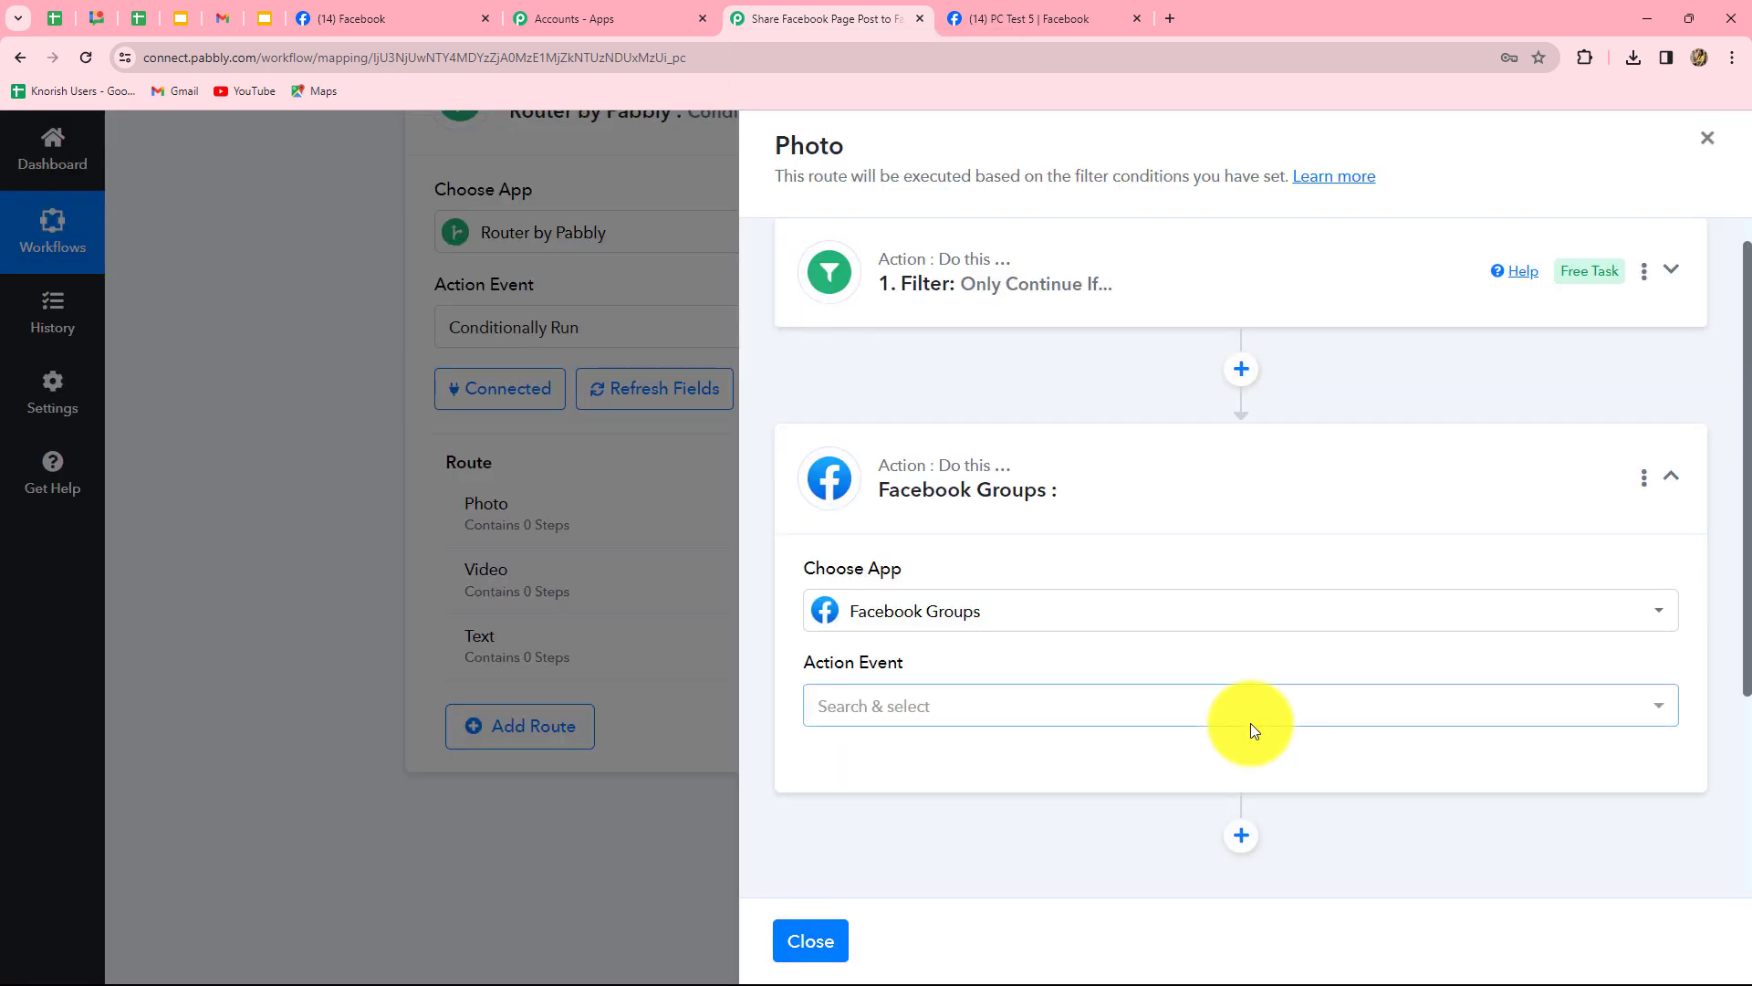
{"action": "left_click", "coordinate": [922, 526]}
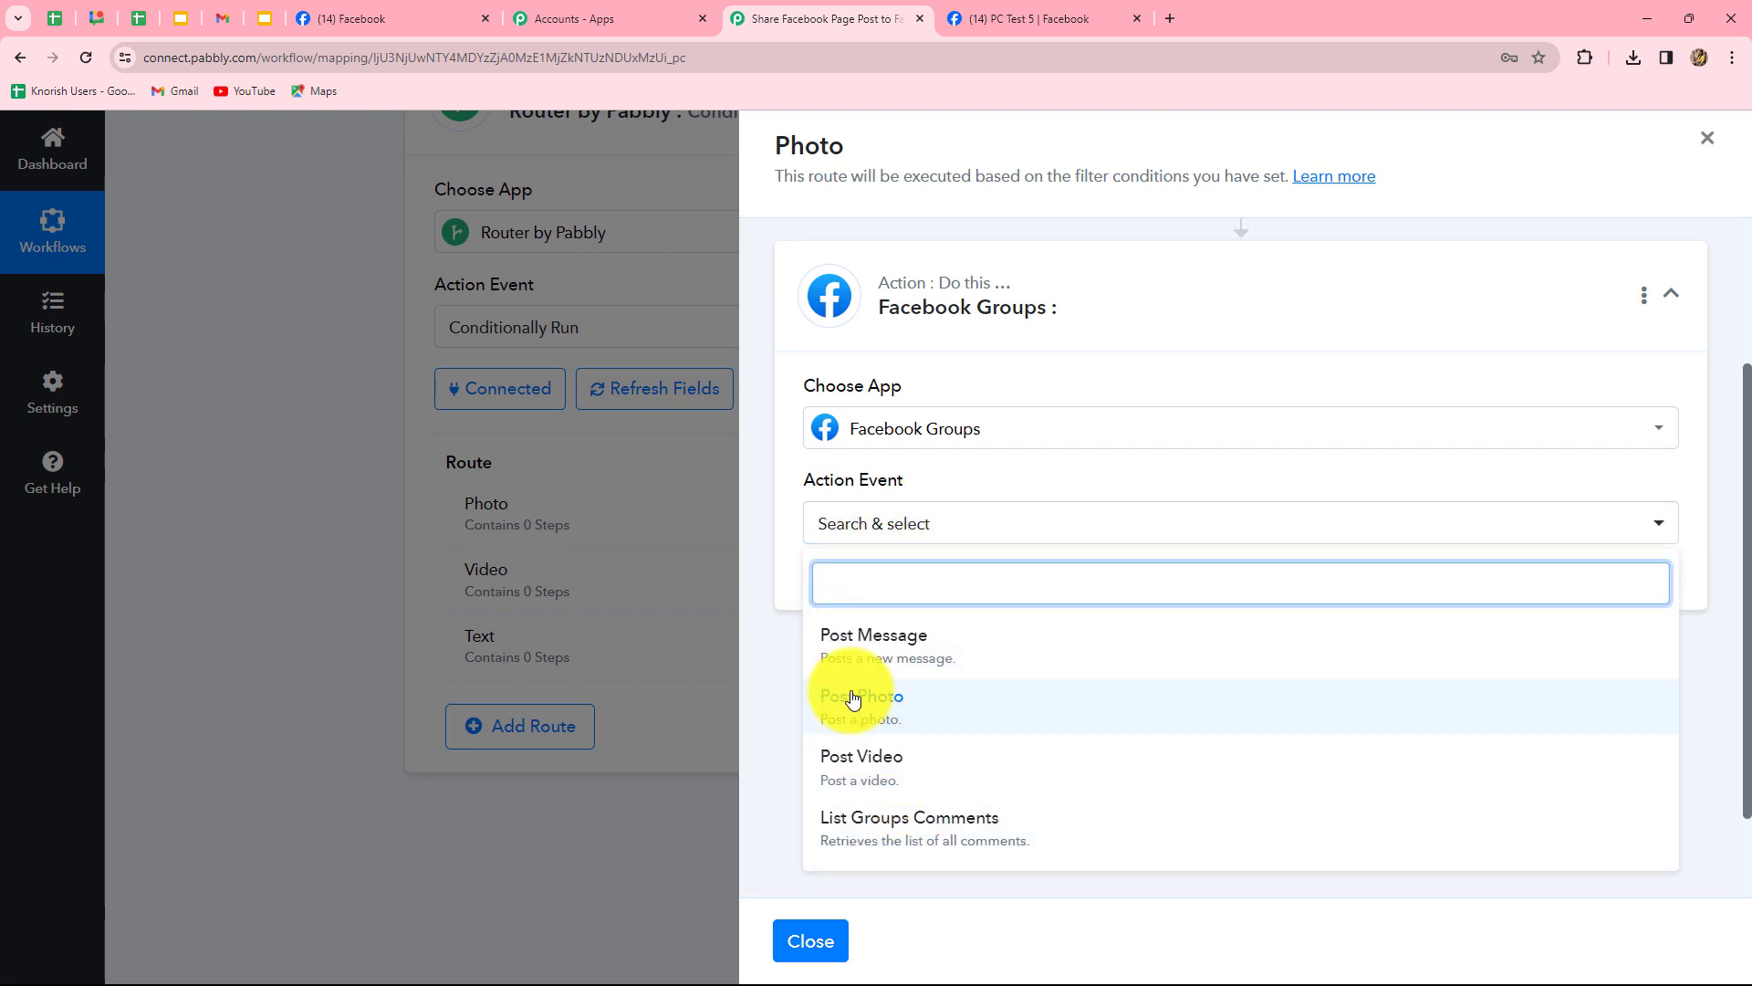
{"action": "left_click", "coordinate": [880, 723]}
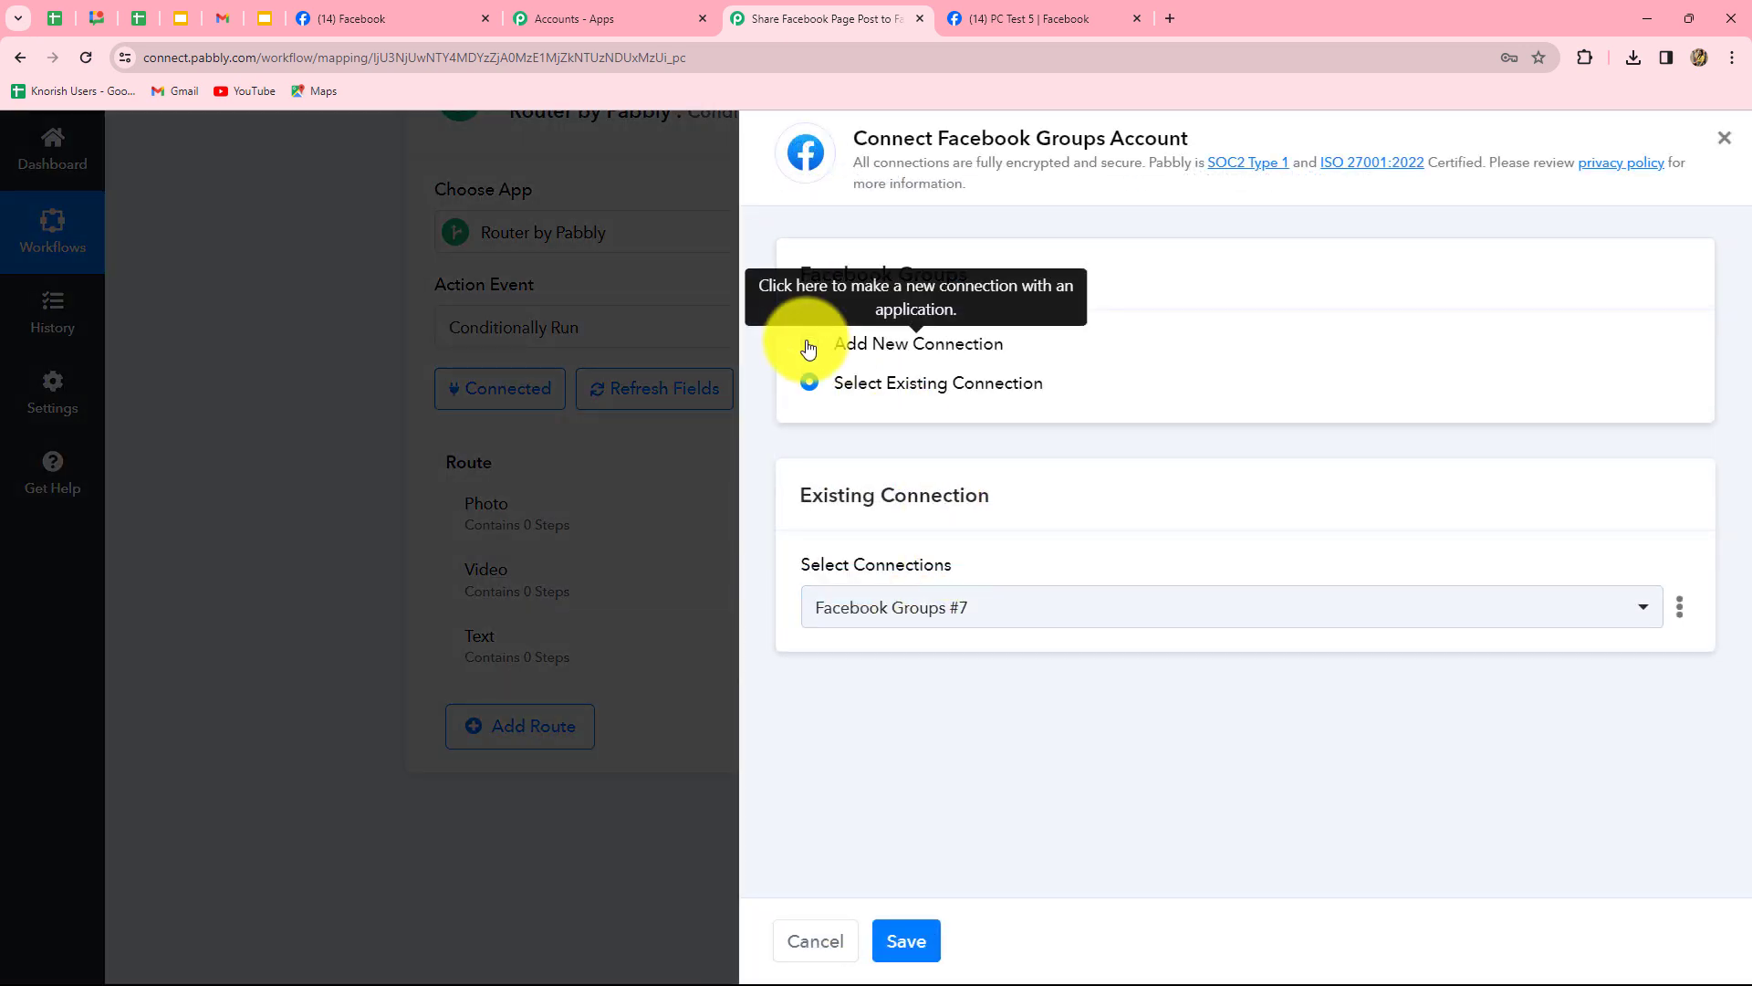
{"action": "left_click", "coordinate": [809, 343]}
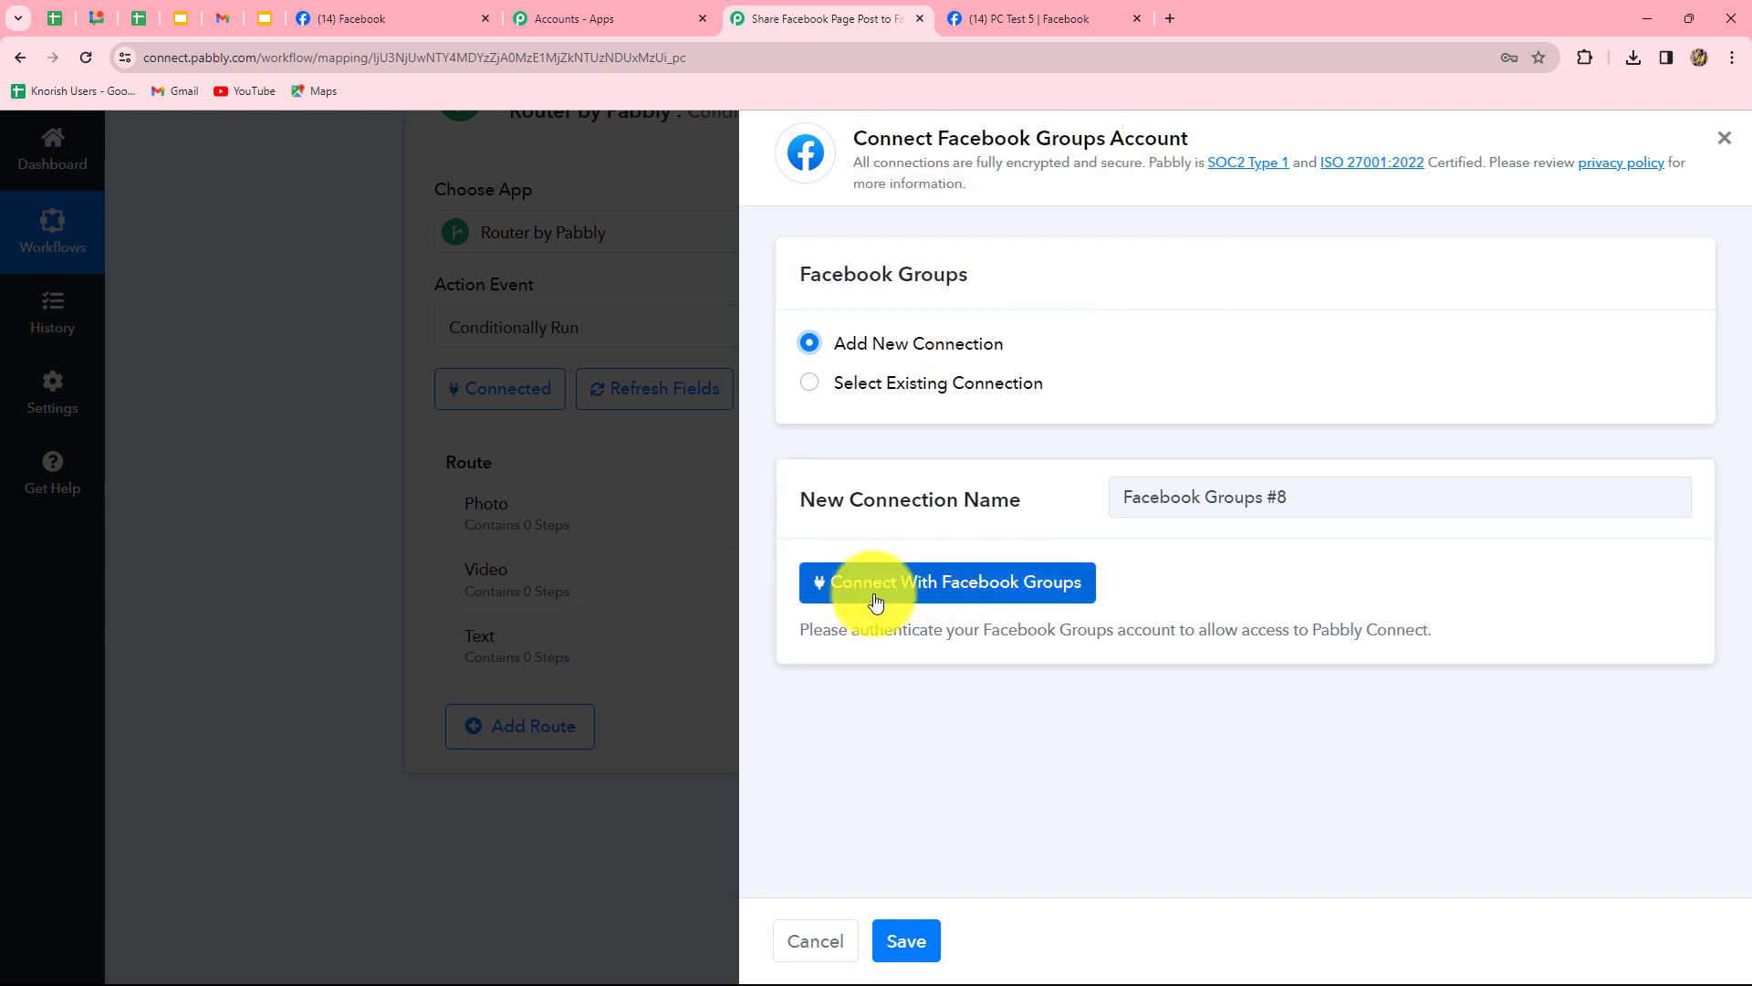
Step: Authorize a new Facebook Groups connection by continuing with the linked Facebook account
{"action": "left_click", "coordinate": [1004, 591]}
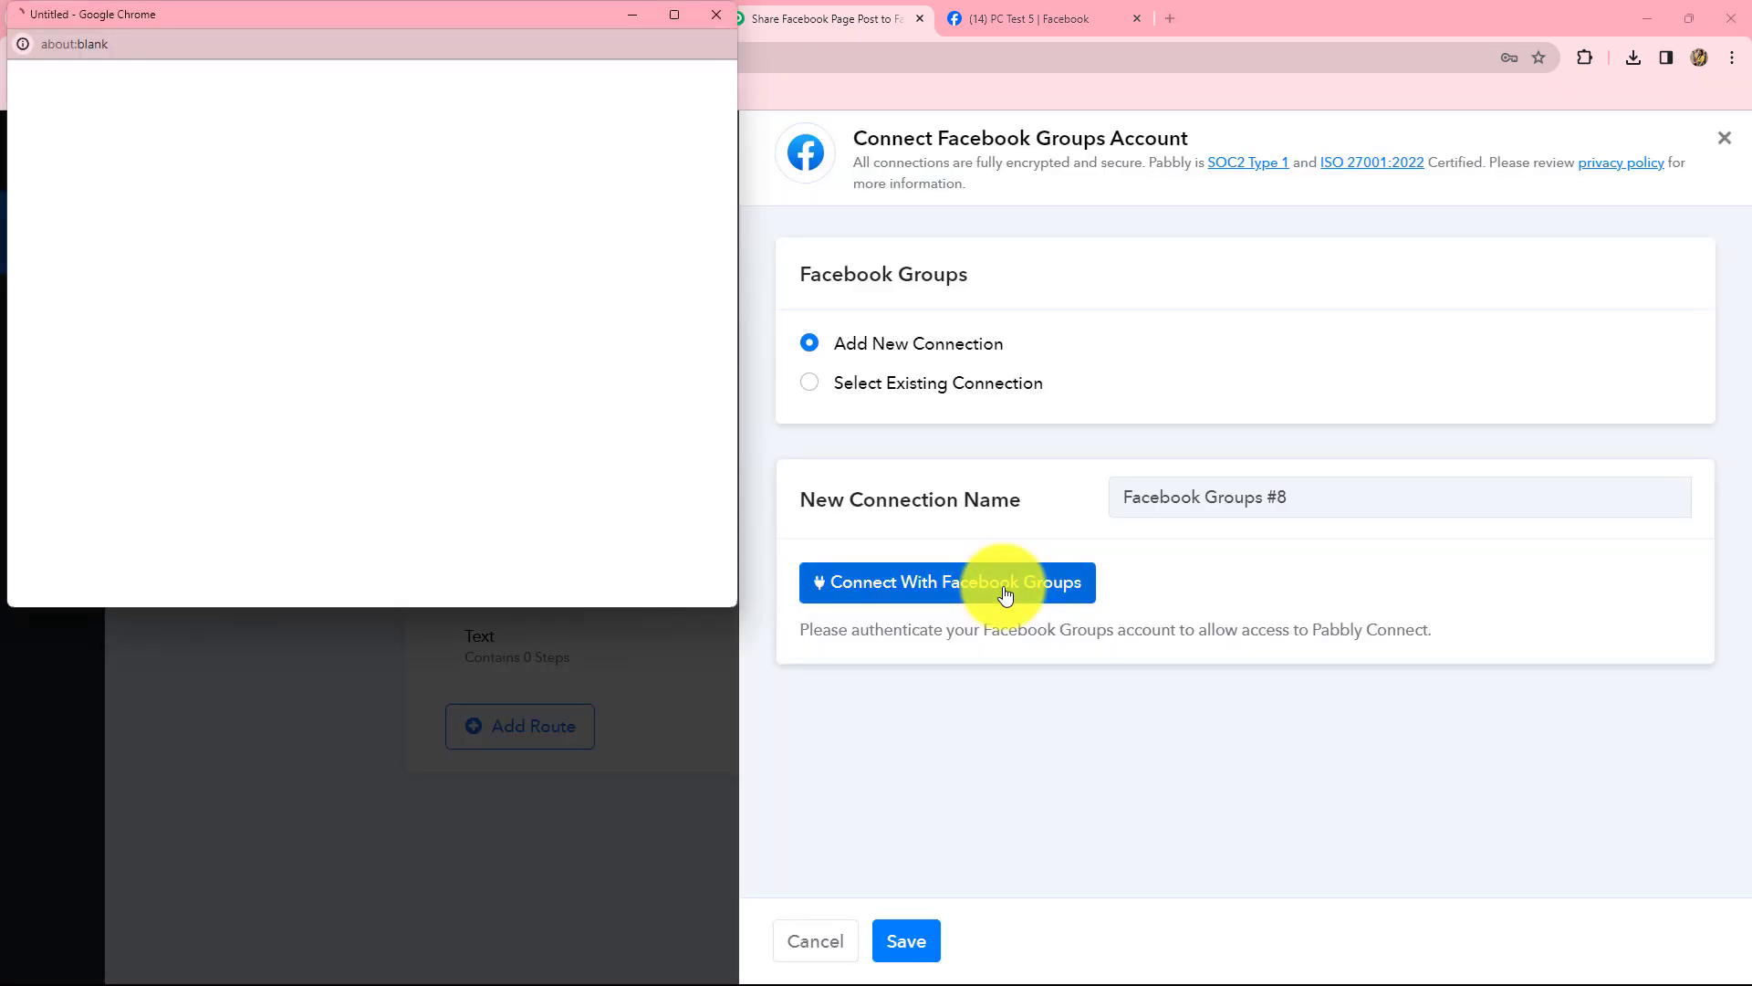
{"action": "left_click", "coordinate": [511, 394]}
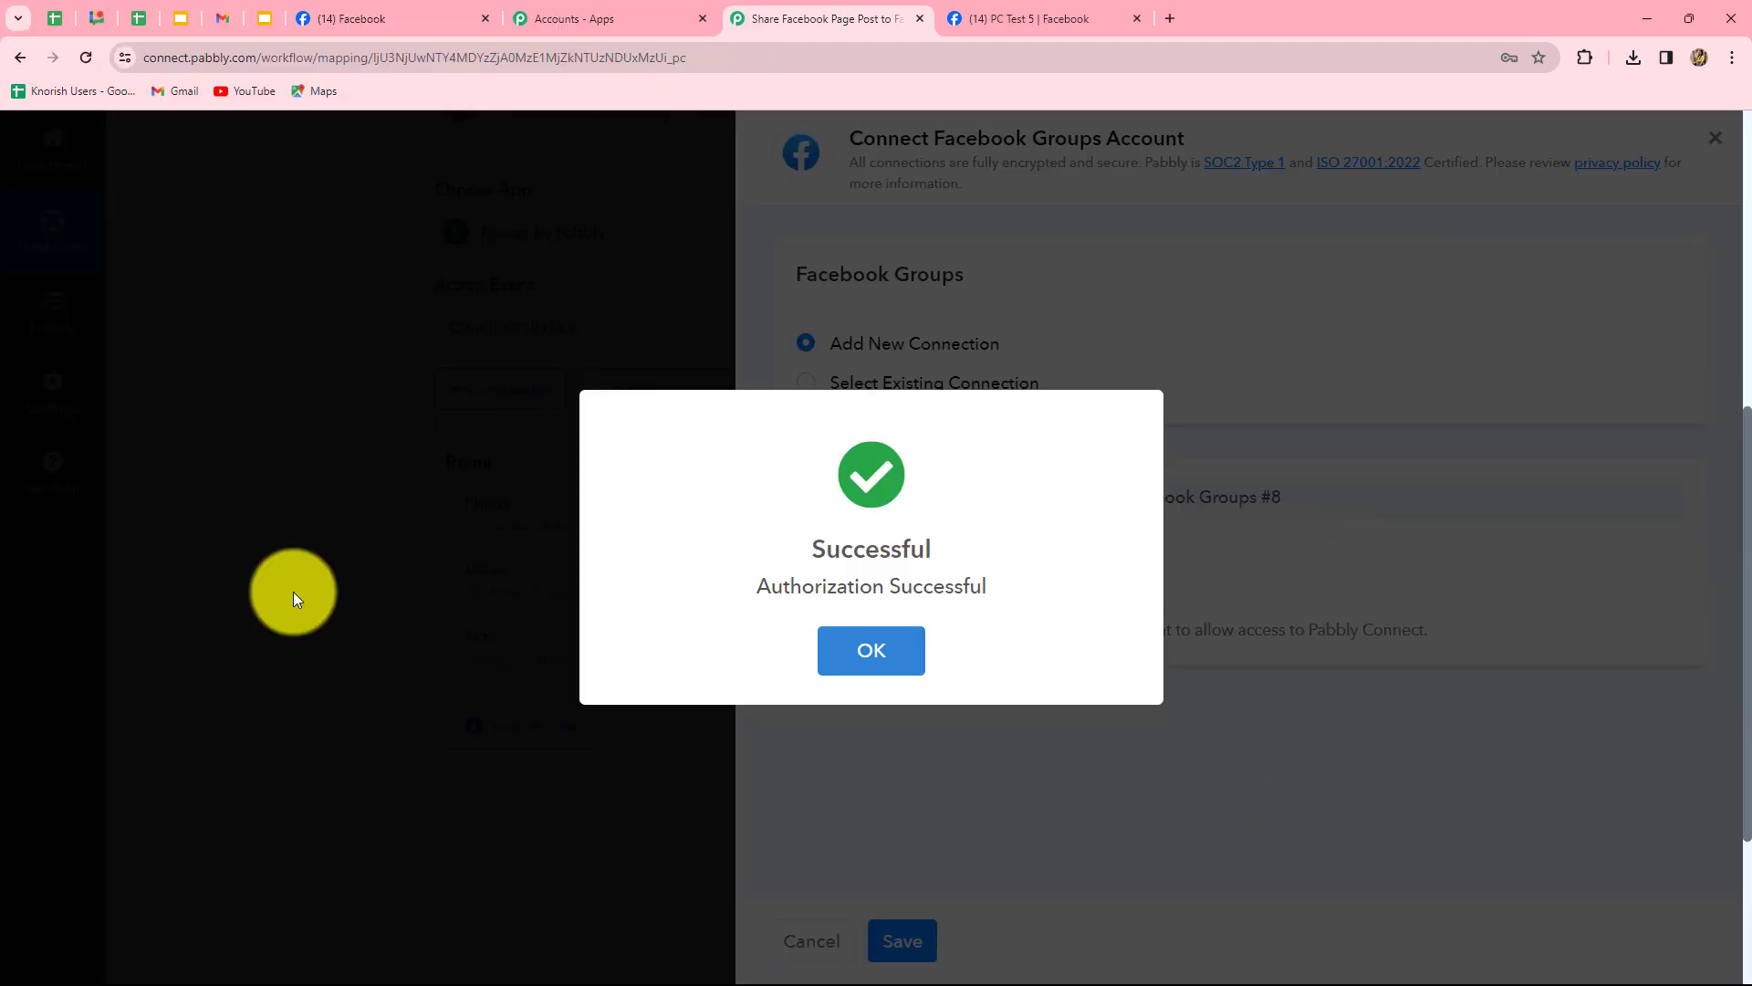
{"action": "scroll", "coordinate": [1131, 737], "scroll_direction": "down", "scroll_amount": 3}
{"action": "scroll", "coordinate": [1131, 737], "scroll_direction": "down", "scroll_amount": 4}
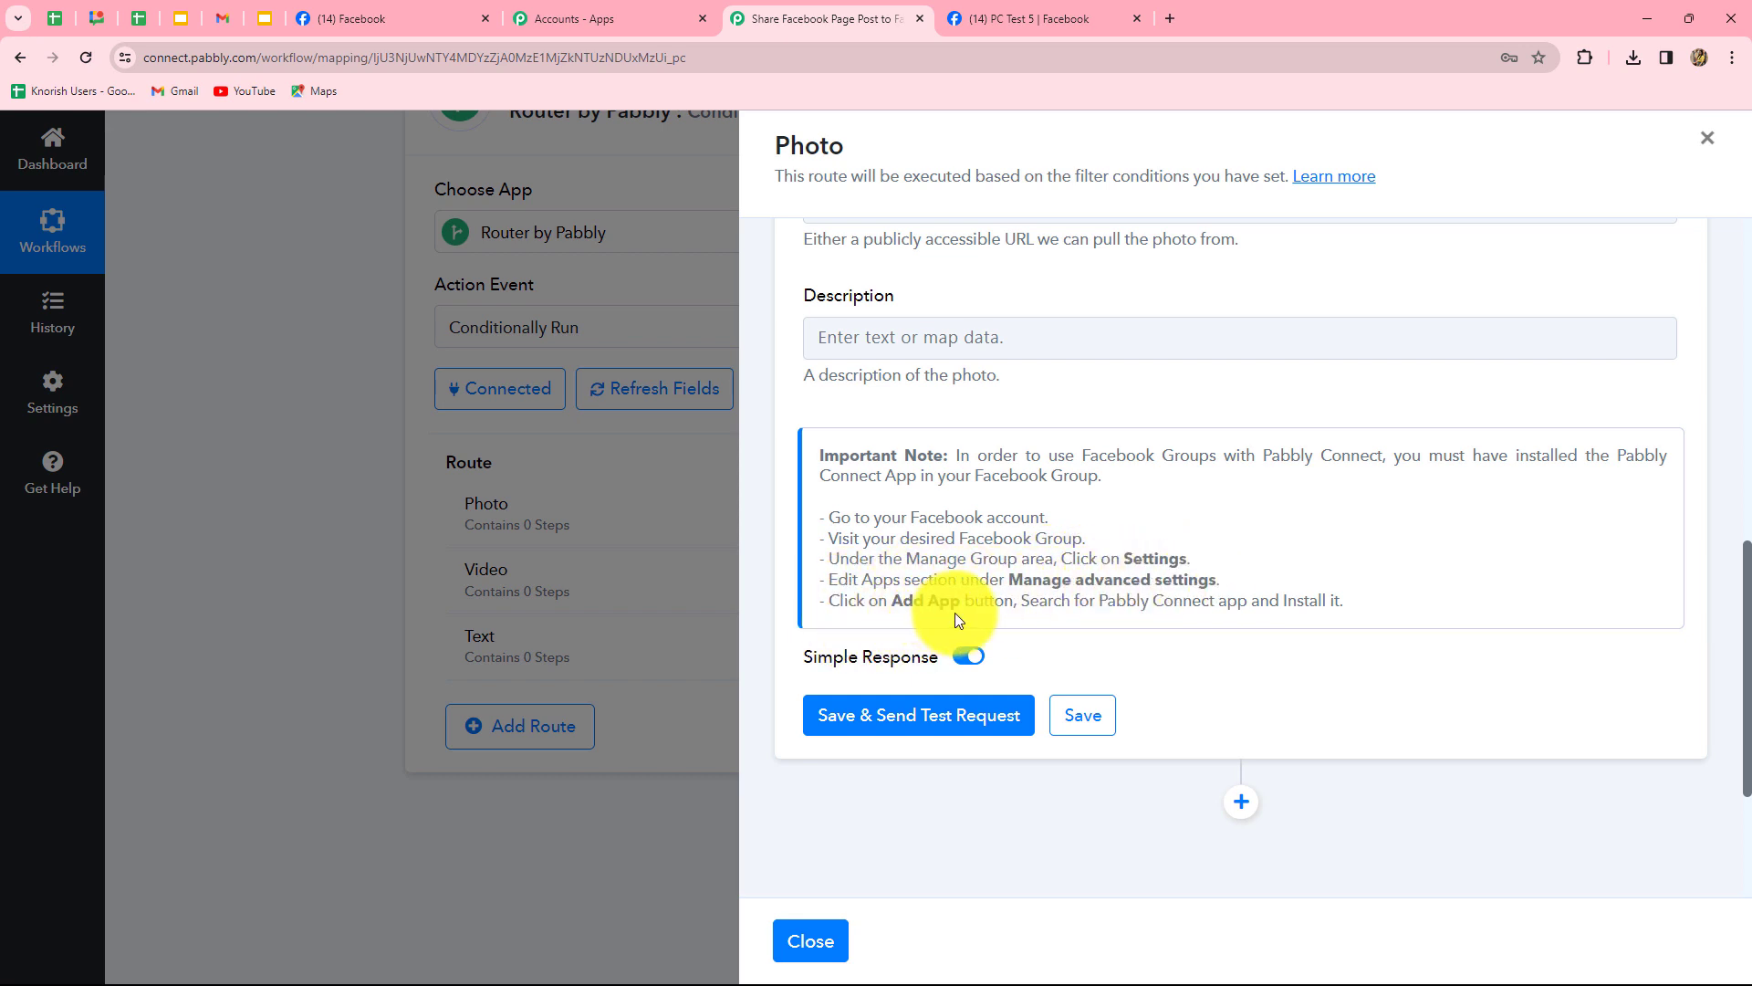
Step: Choose PC Test 5 from the Post Photo step's Group list
{"action": "scroll", "coordinate": [1211, 613], "scroll_direction": "up", "scroll_amount": 4}
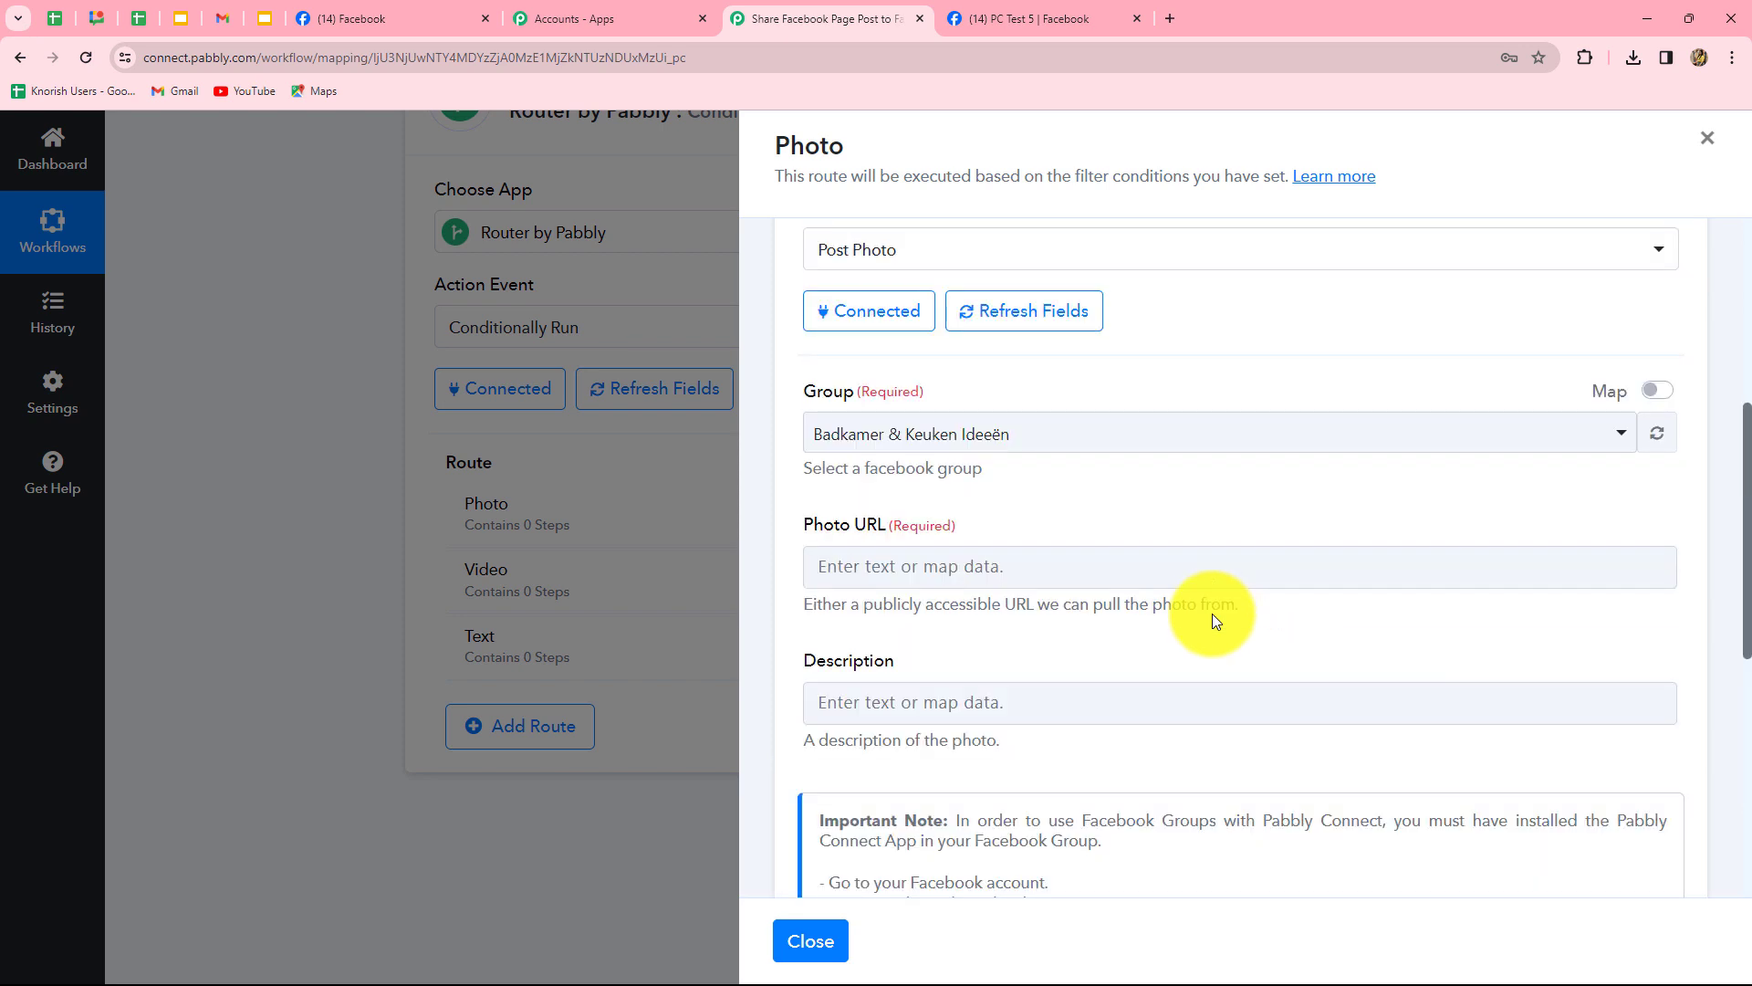
{"action": "left_click", "coordinate": [1084, 438]}
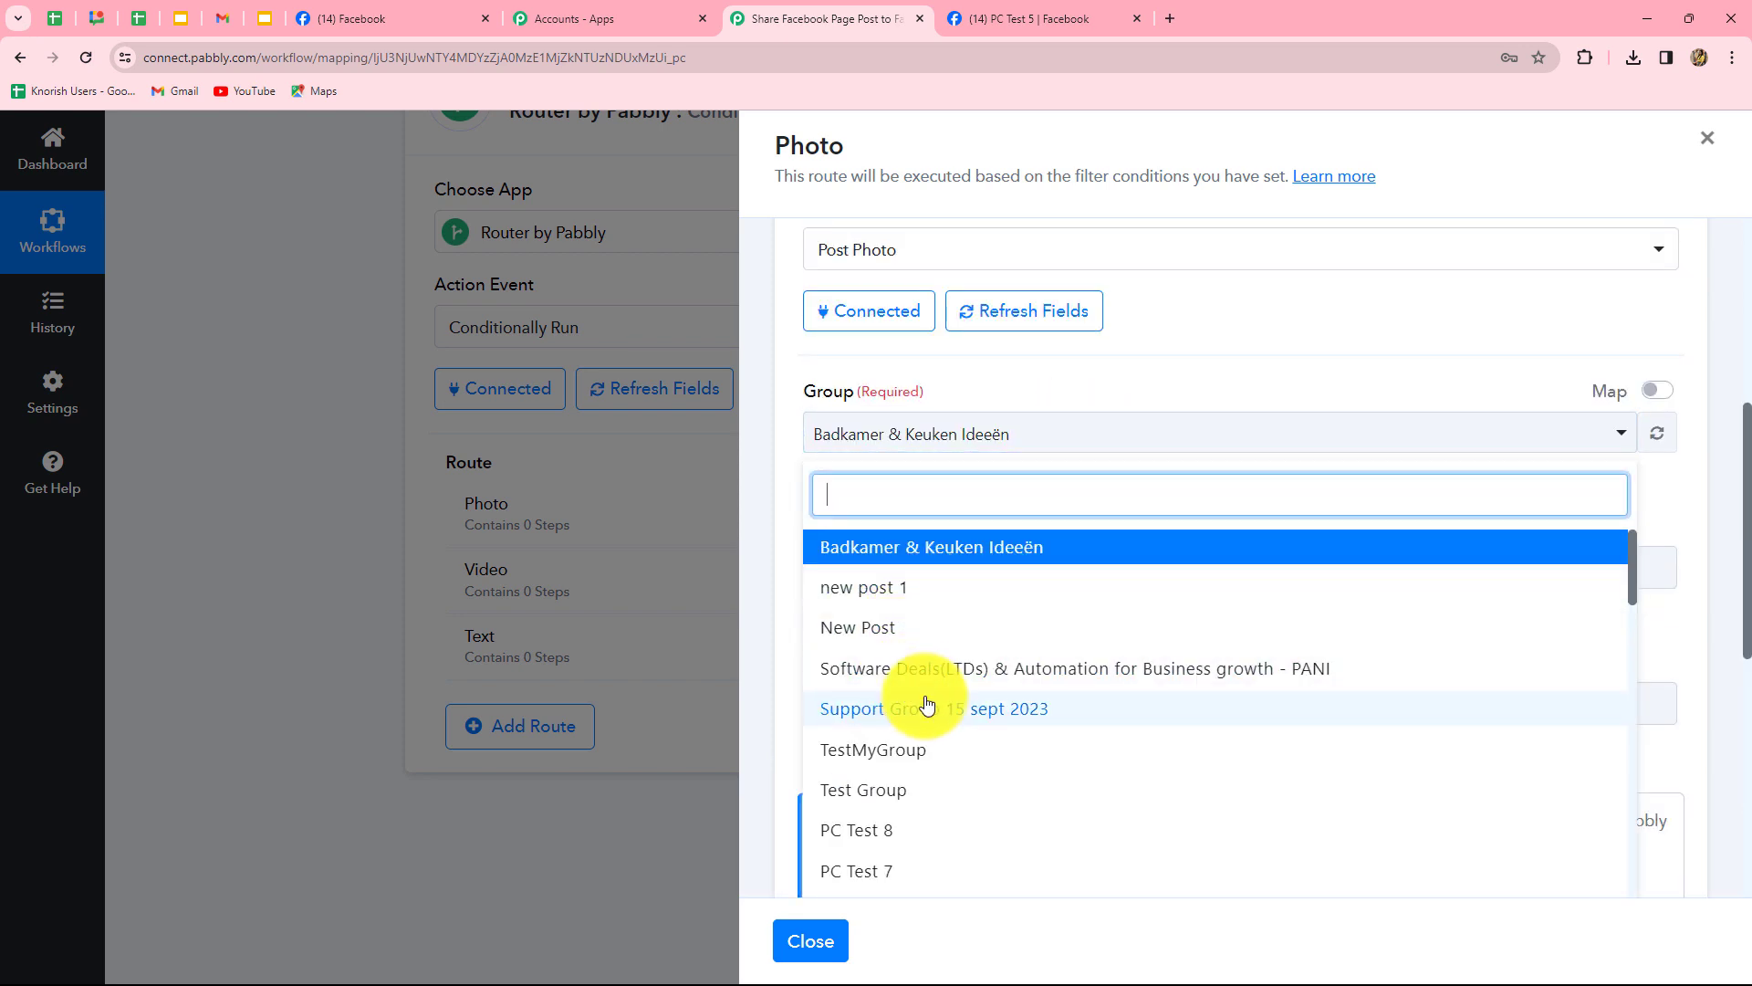
{"action": "scroll", "coordinate": [908, 785], "scroll_direction": "down", "scroll_amount": 3}
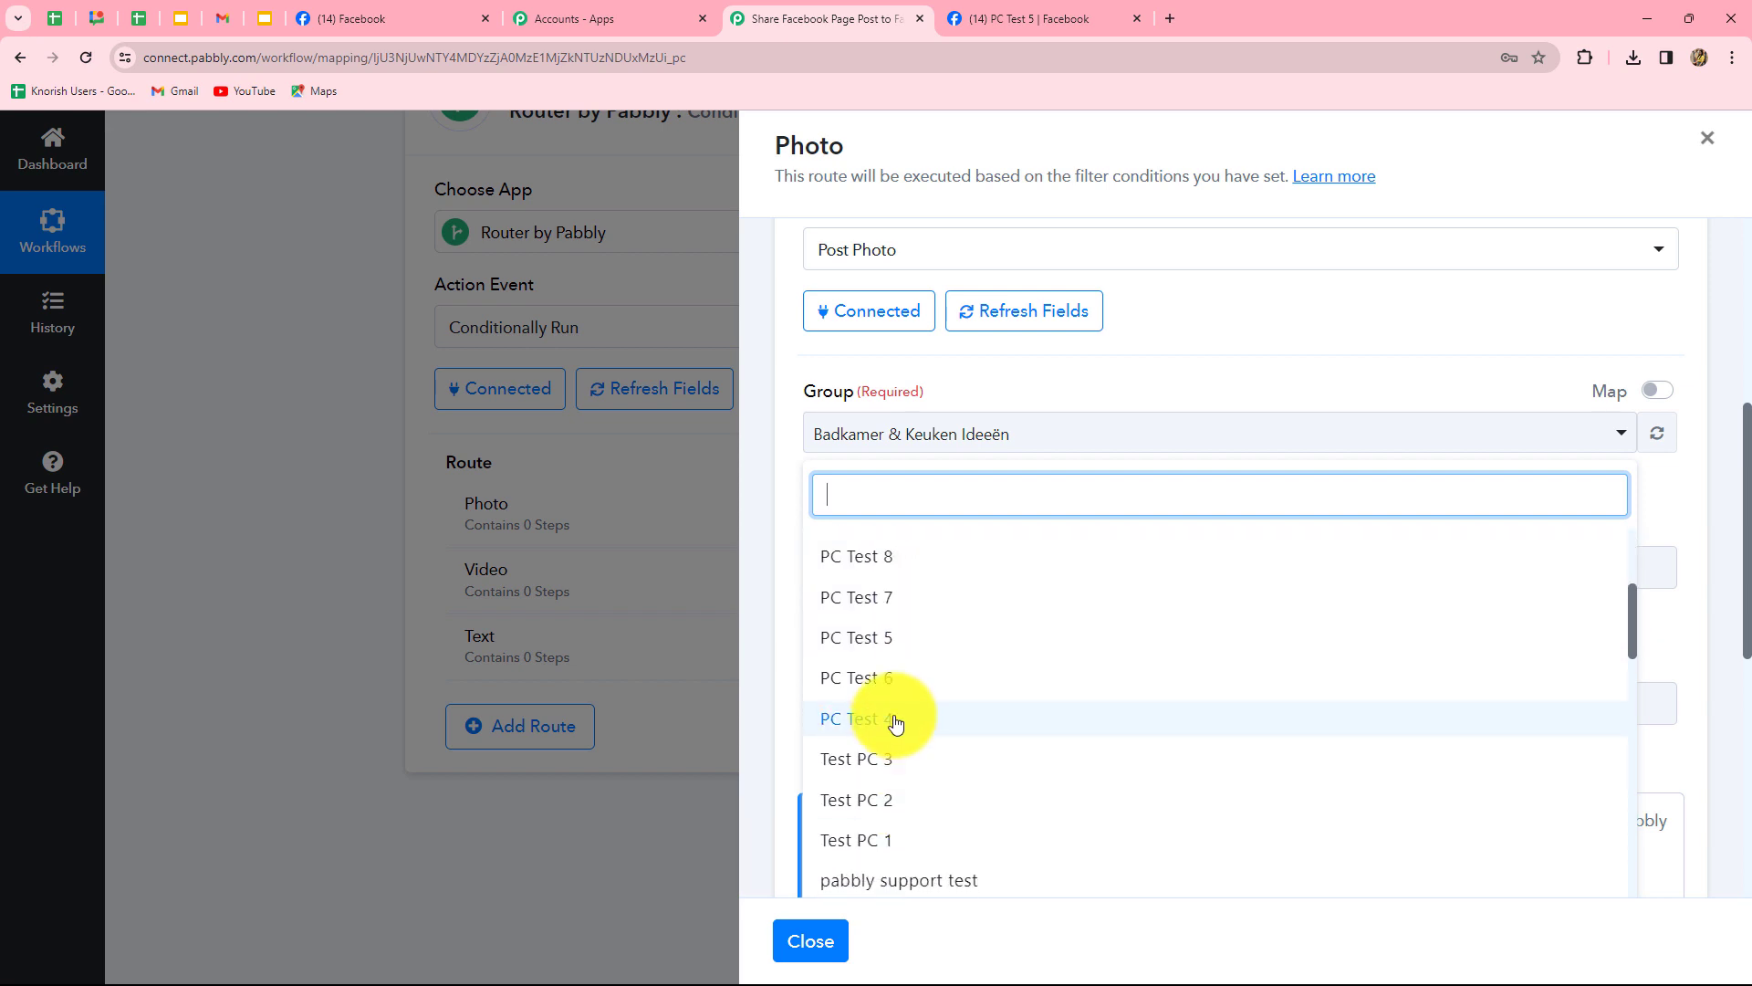
{"action": "left_click", "coordinate": [893, 643]}
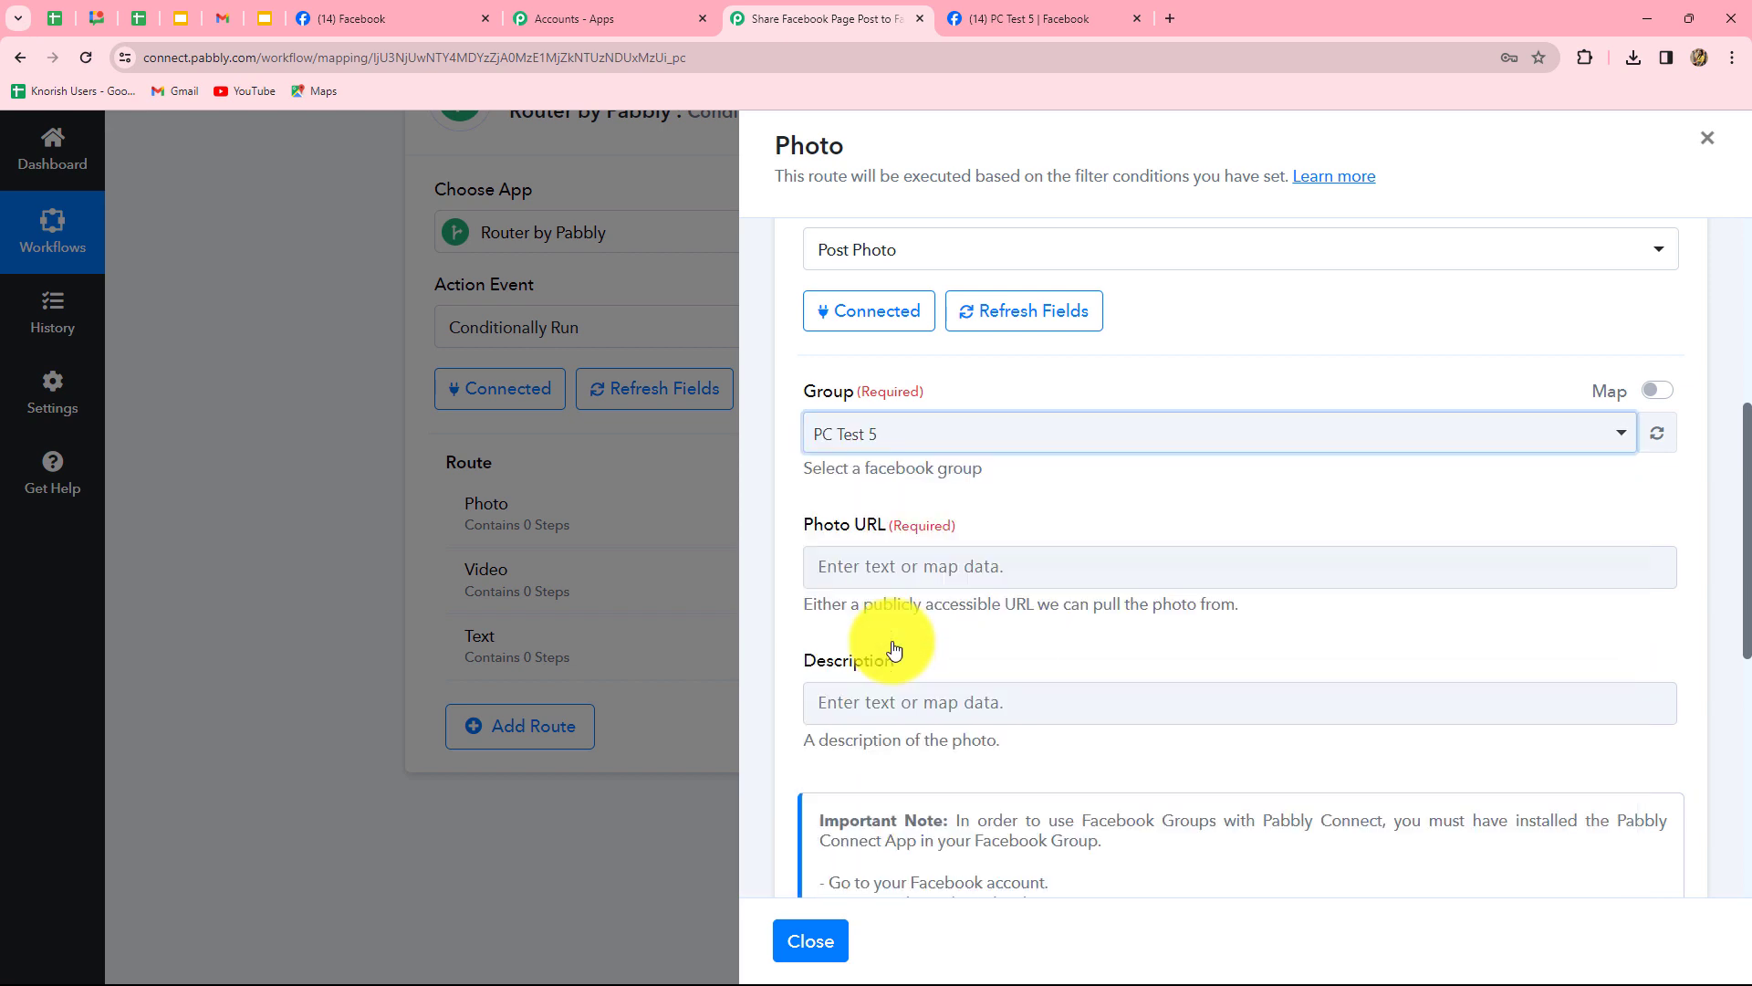
Step: Through PC Test 5's group settings Apps section, search 'Pabb' and add the Pabbly Connect app
{"action": "left_click", "coordinate": [1039, 13]}
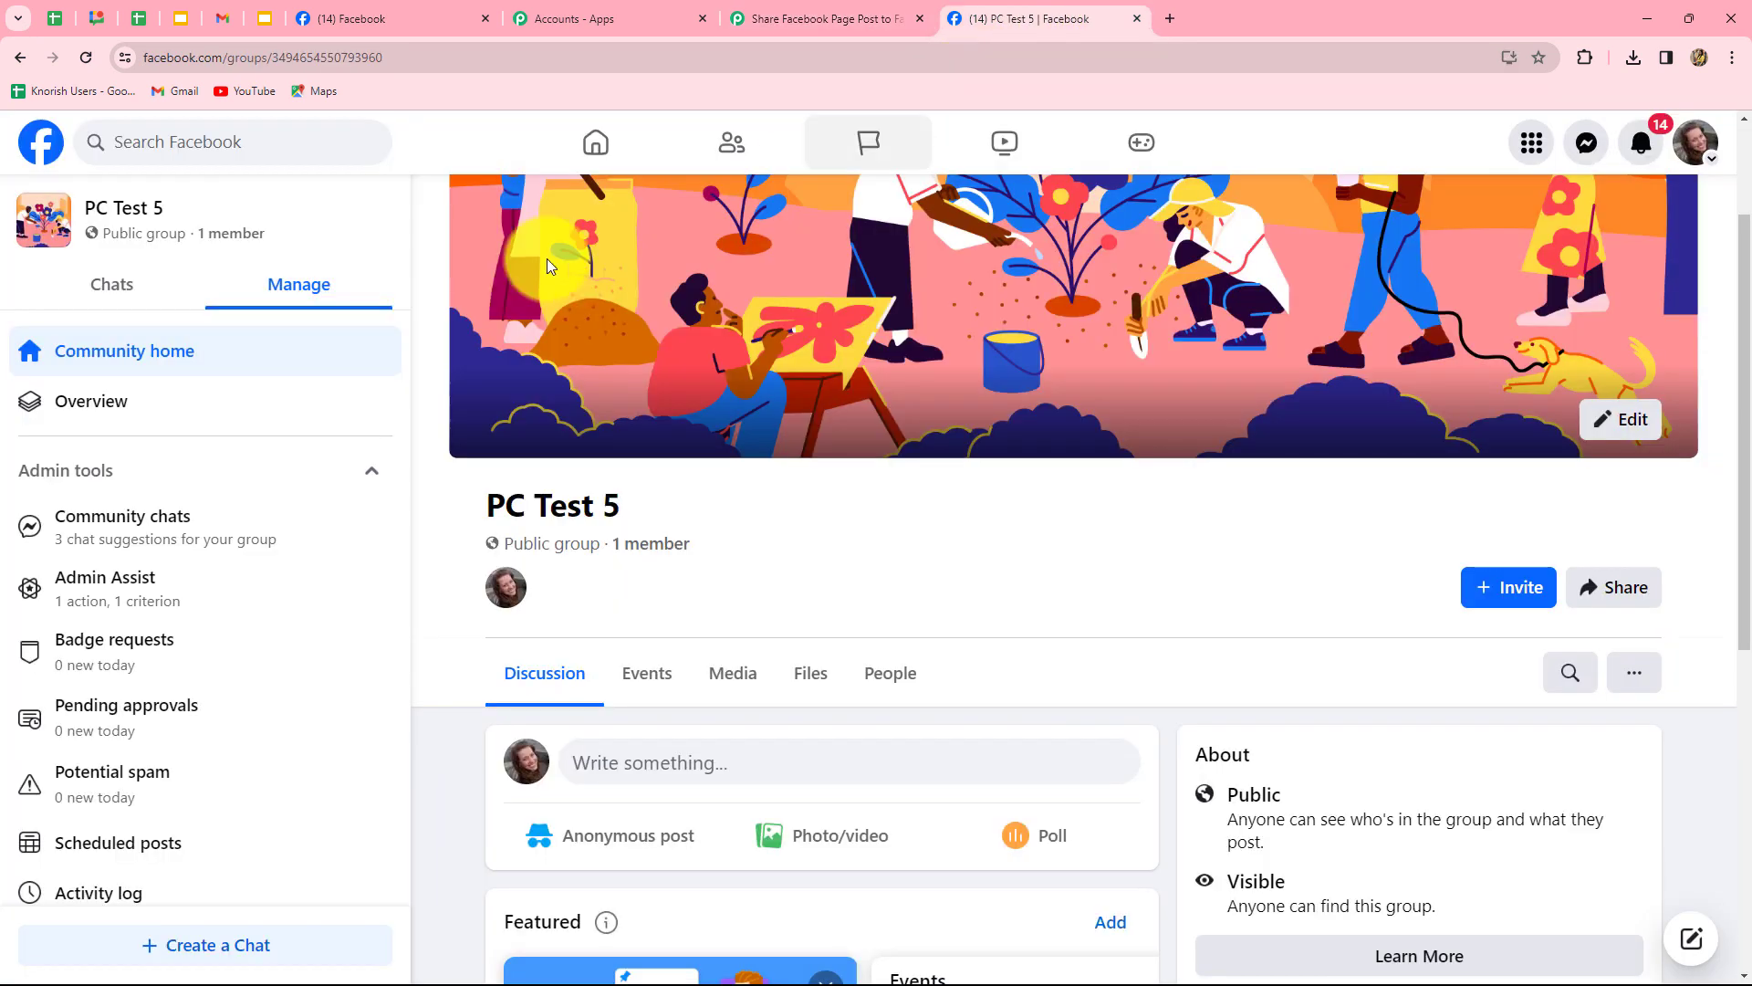
{"action": "scroll", "coordinate": [201, 703], "scroll_direction": "down", "scroll_amount": 8}
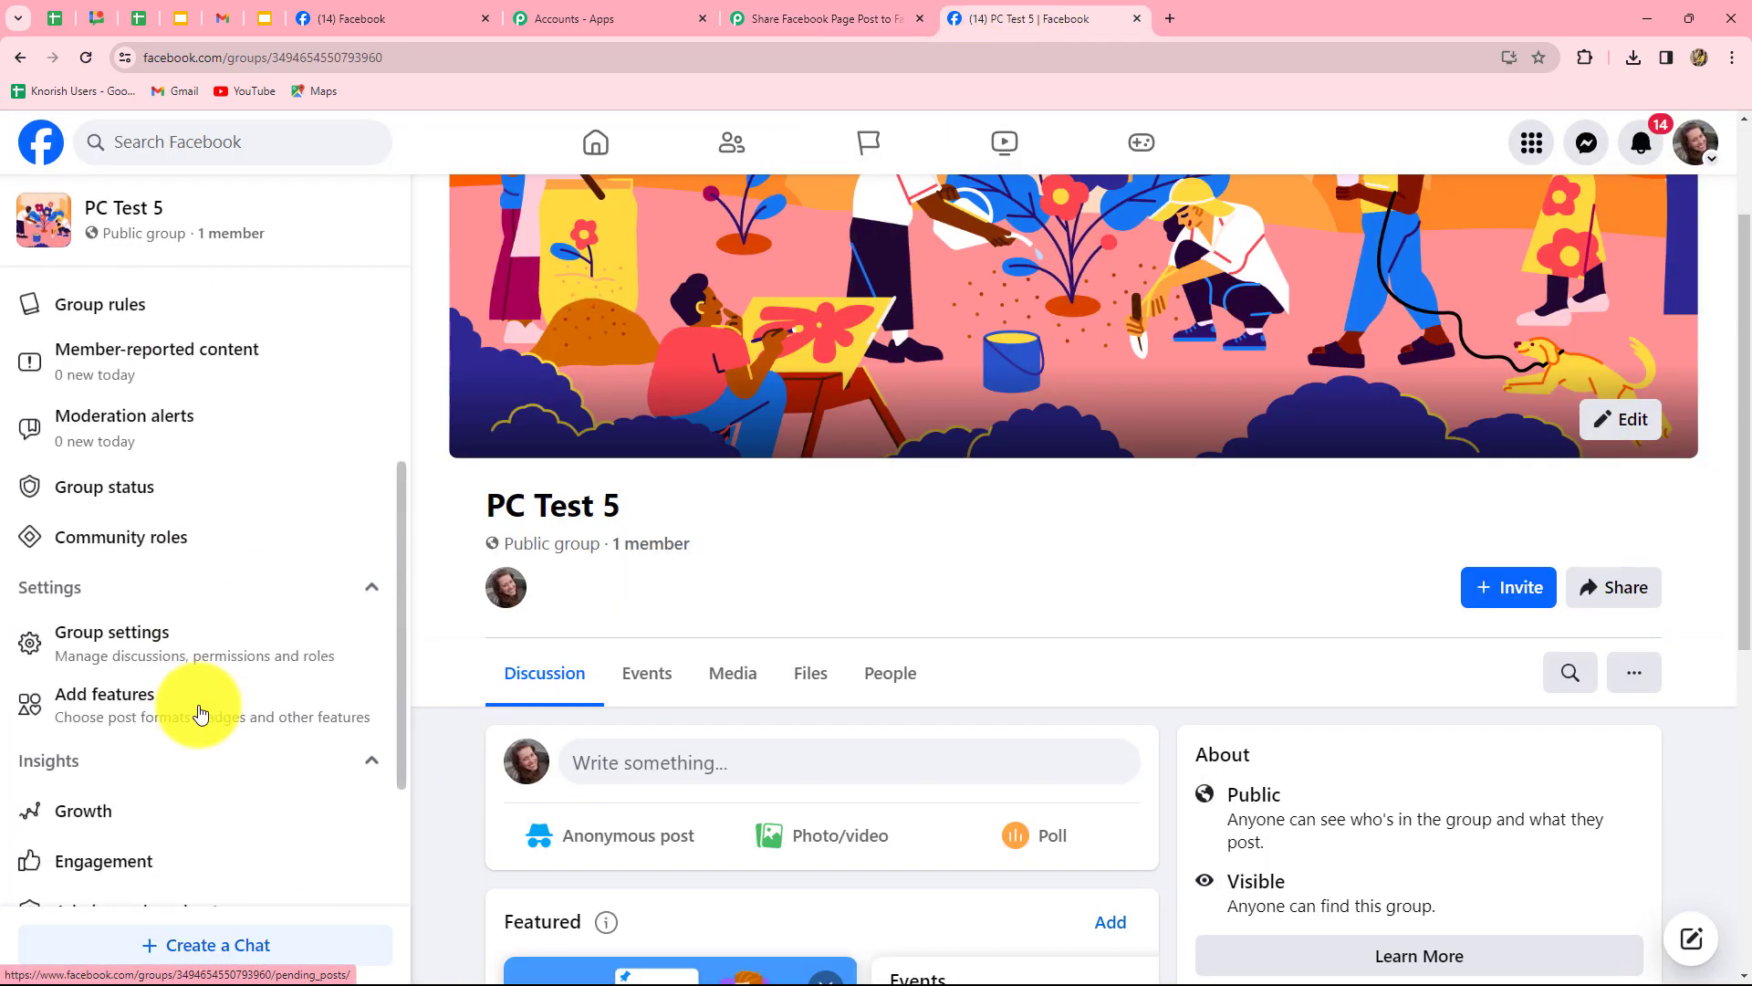
{"action": "left_click", "coordinate": [174, 466]}
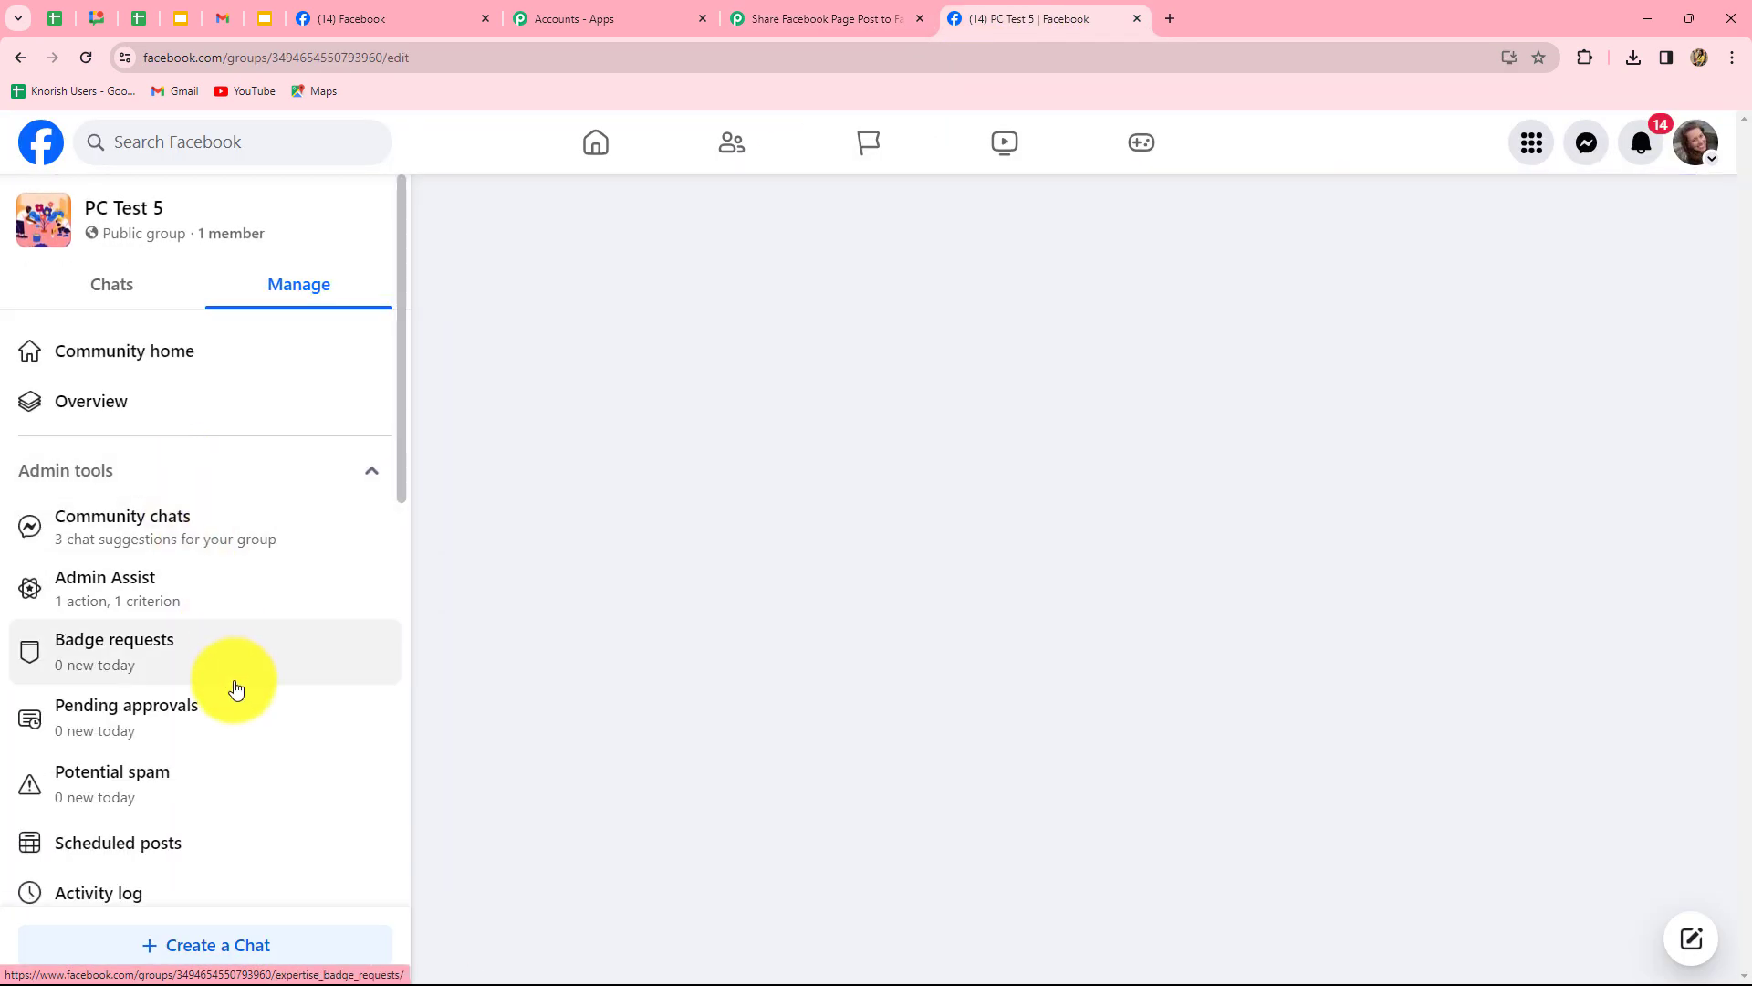
{"action": "scroll", "coordinate": [814, 802], "scroll_direction": "down", "scroll_amount": 15}
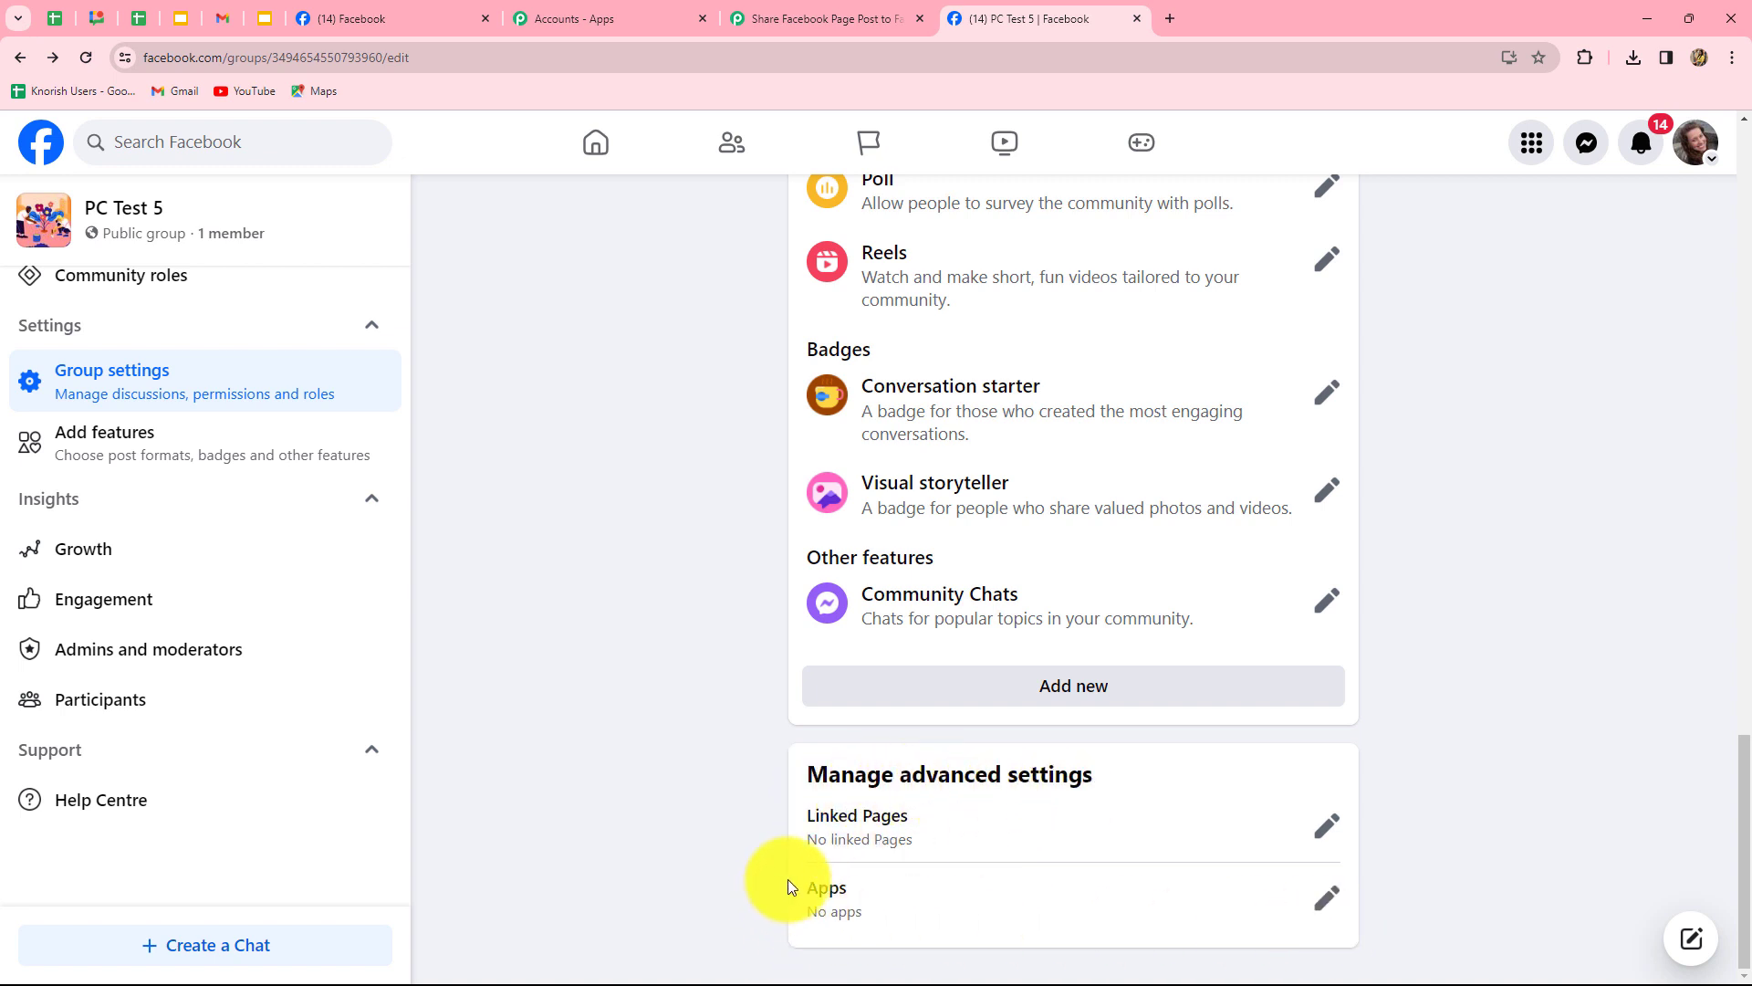
{"action": "left_click", "coordinate": [1322, 909]}
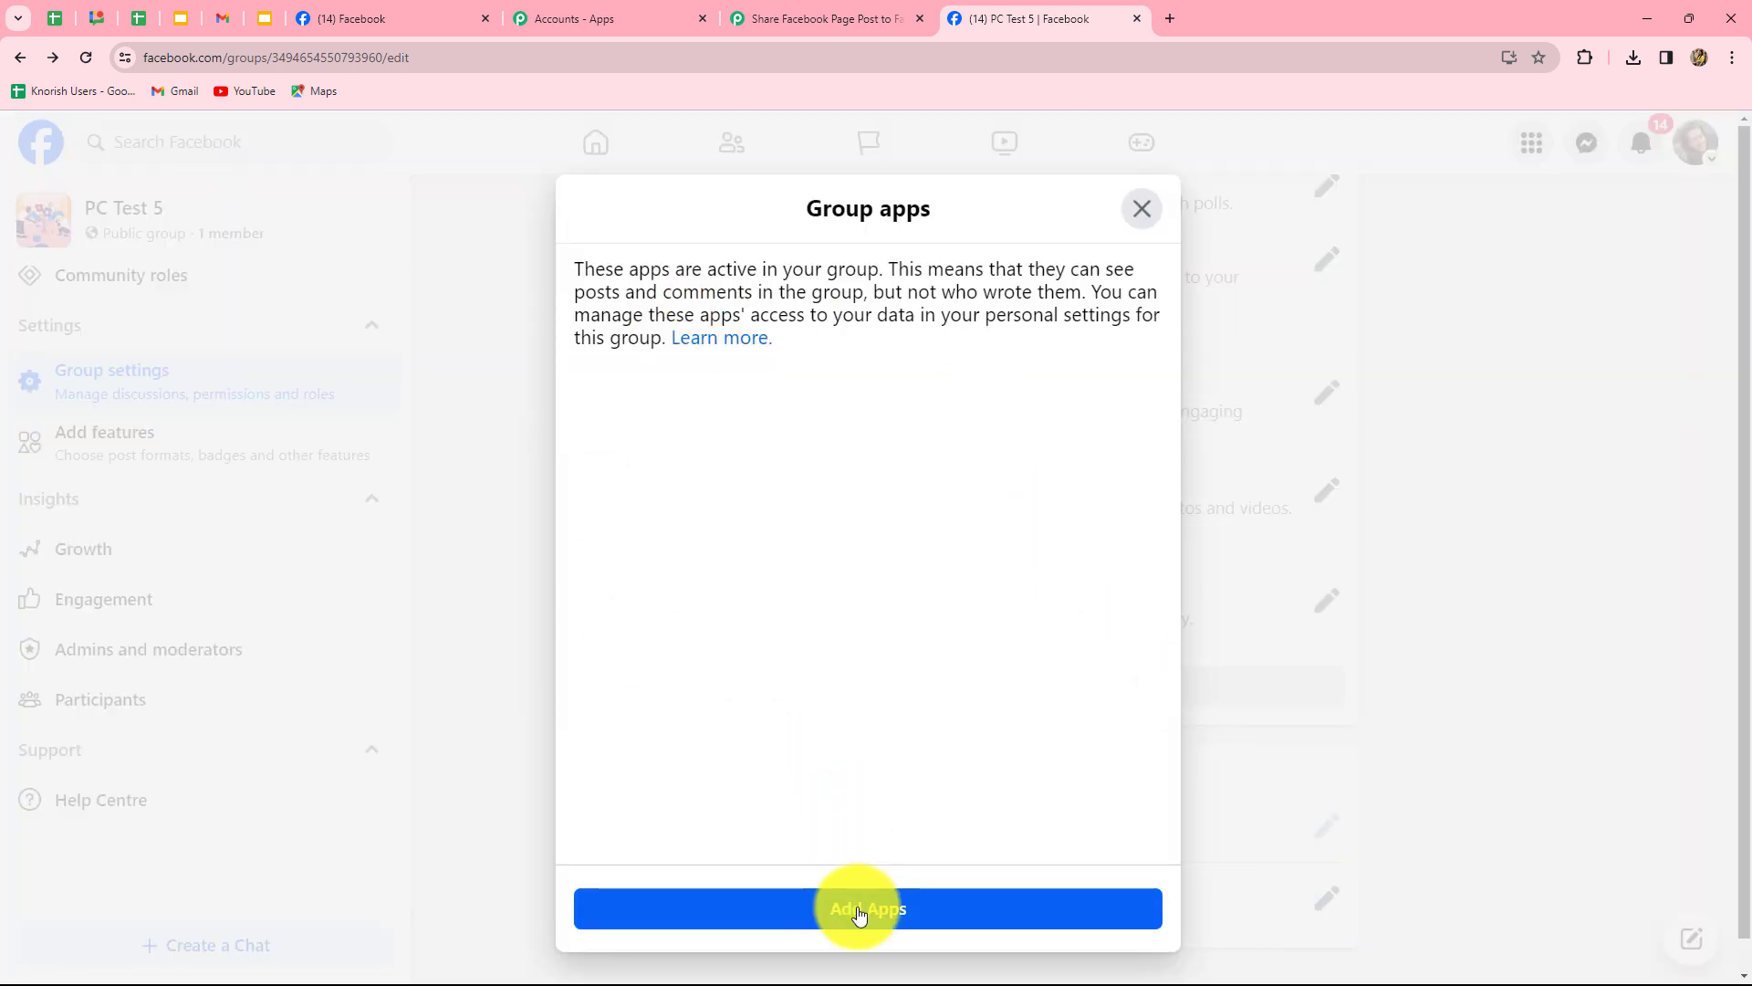
{"action": "left_click", "coordinate": [858, 915]}
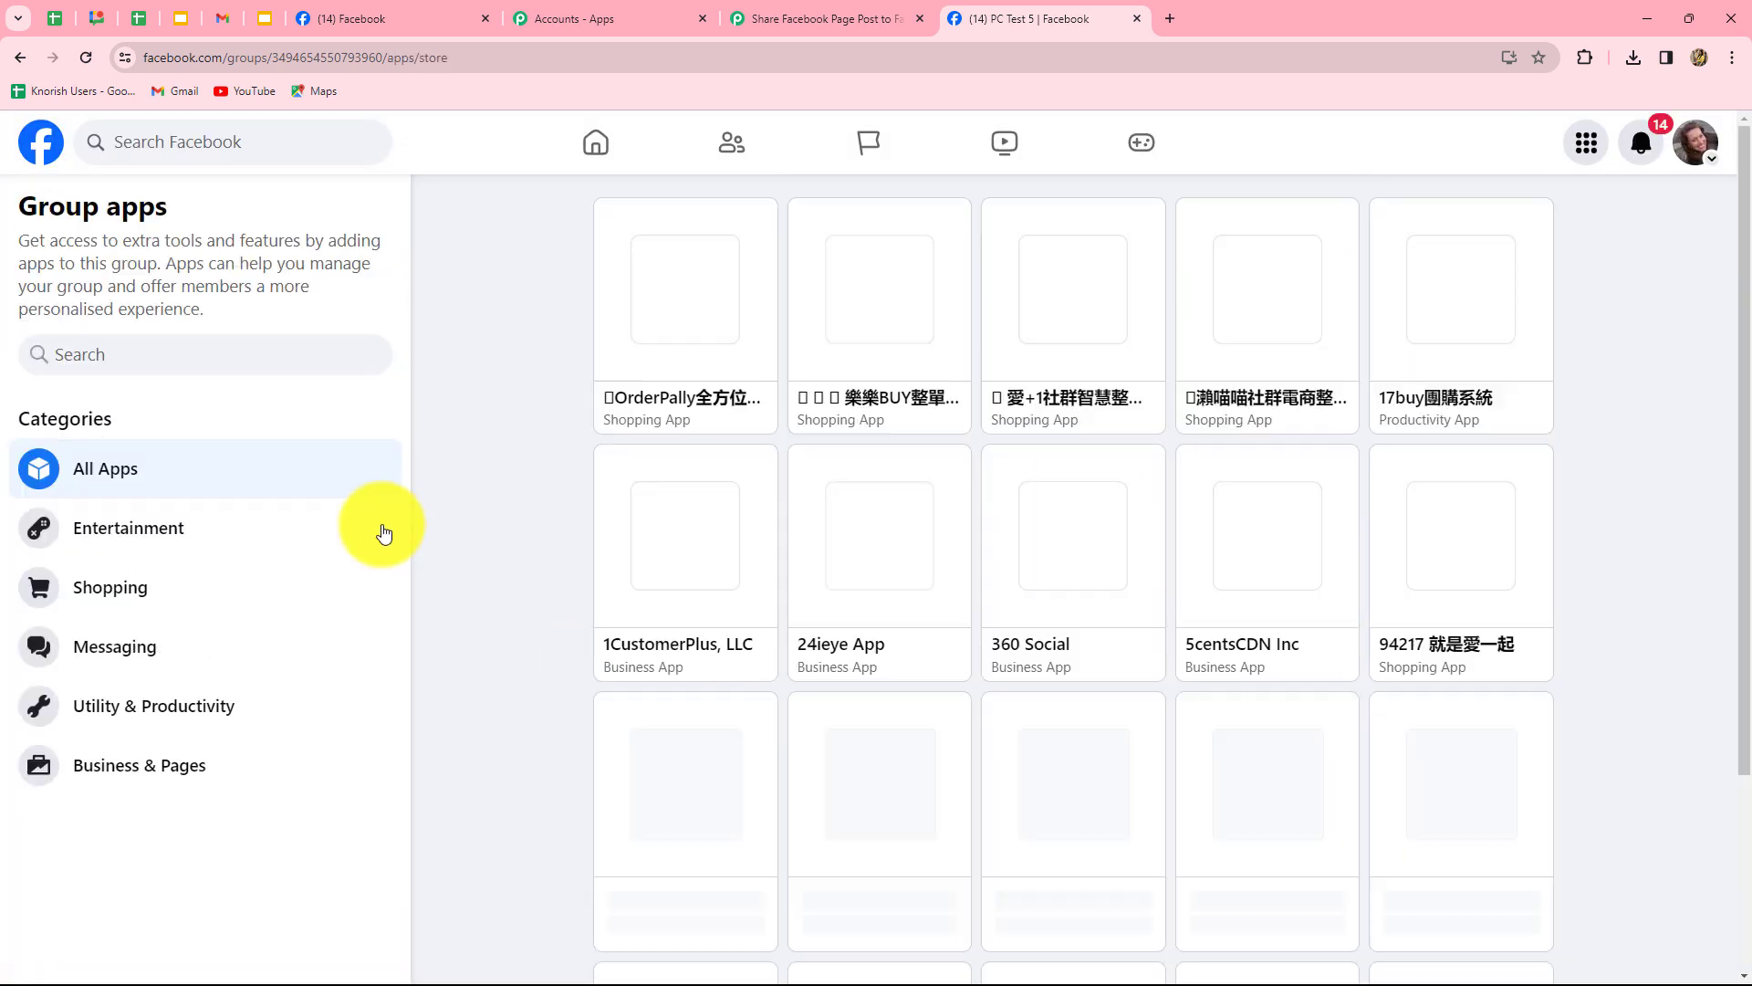
{"action": "left_click", "coordinate": [275, 359]}
{"action": "type", "text": "Pabb"}
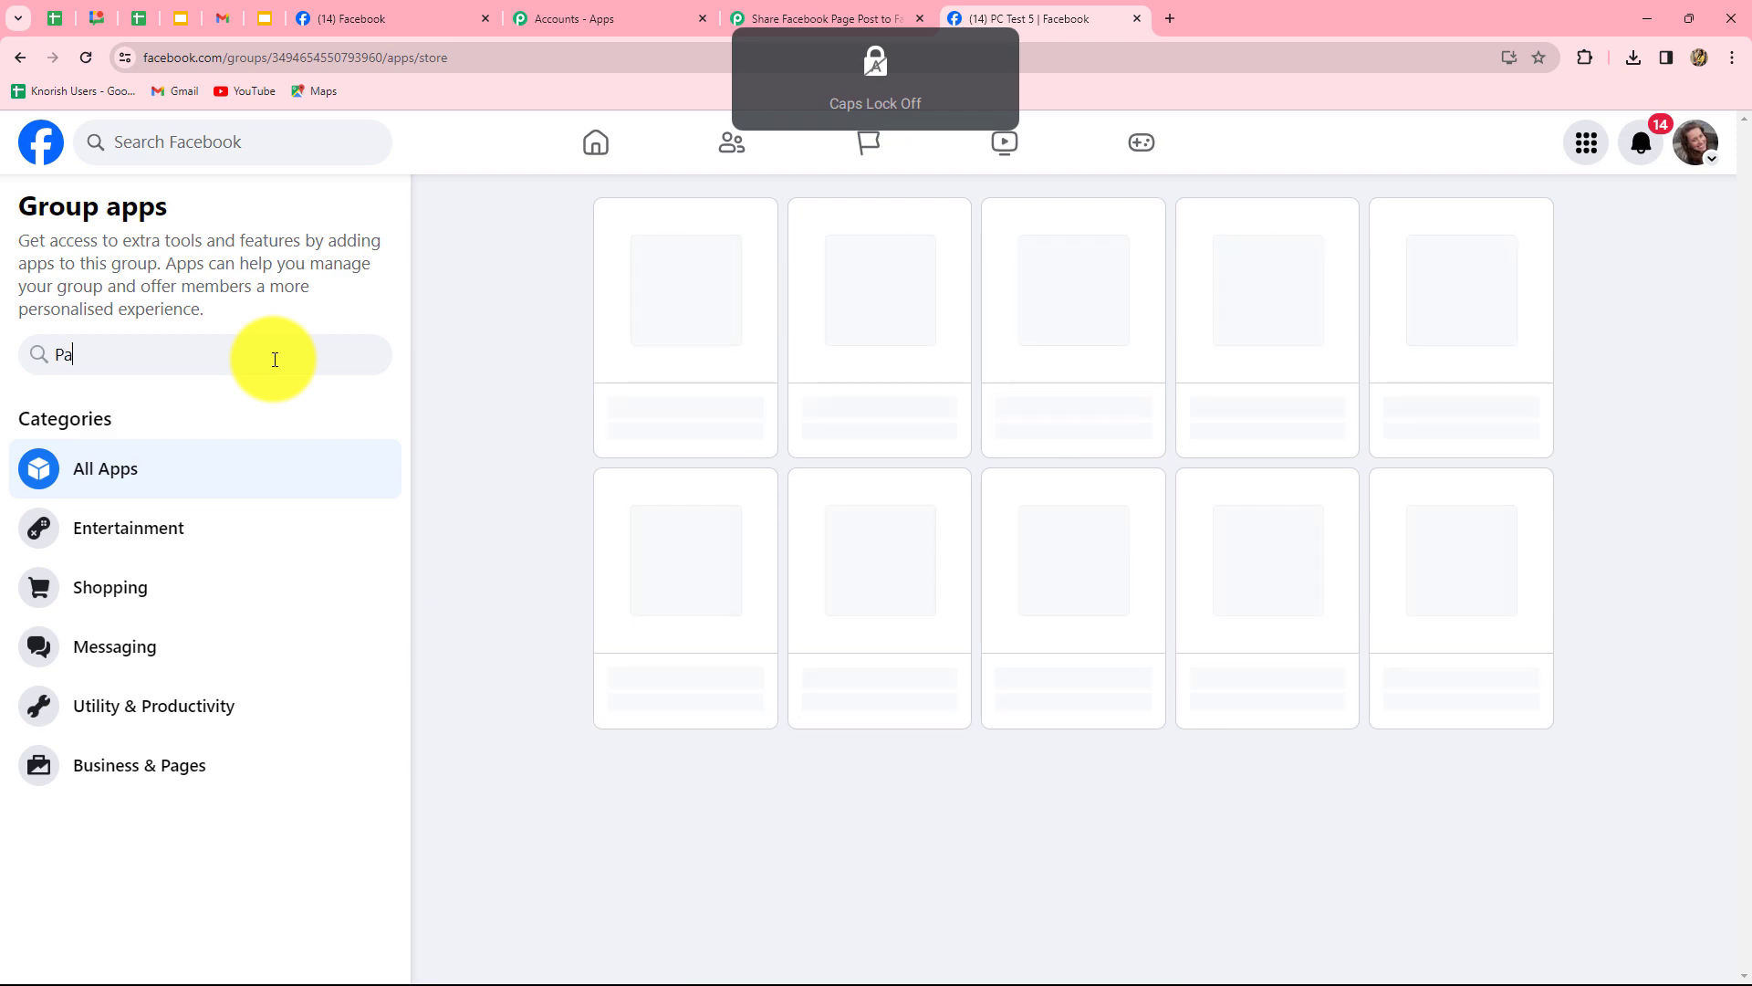
{"action": "left_click", "coordinate": [1091, 352]}
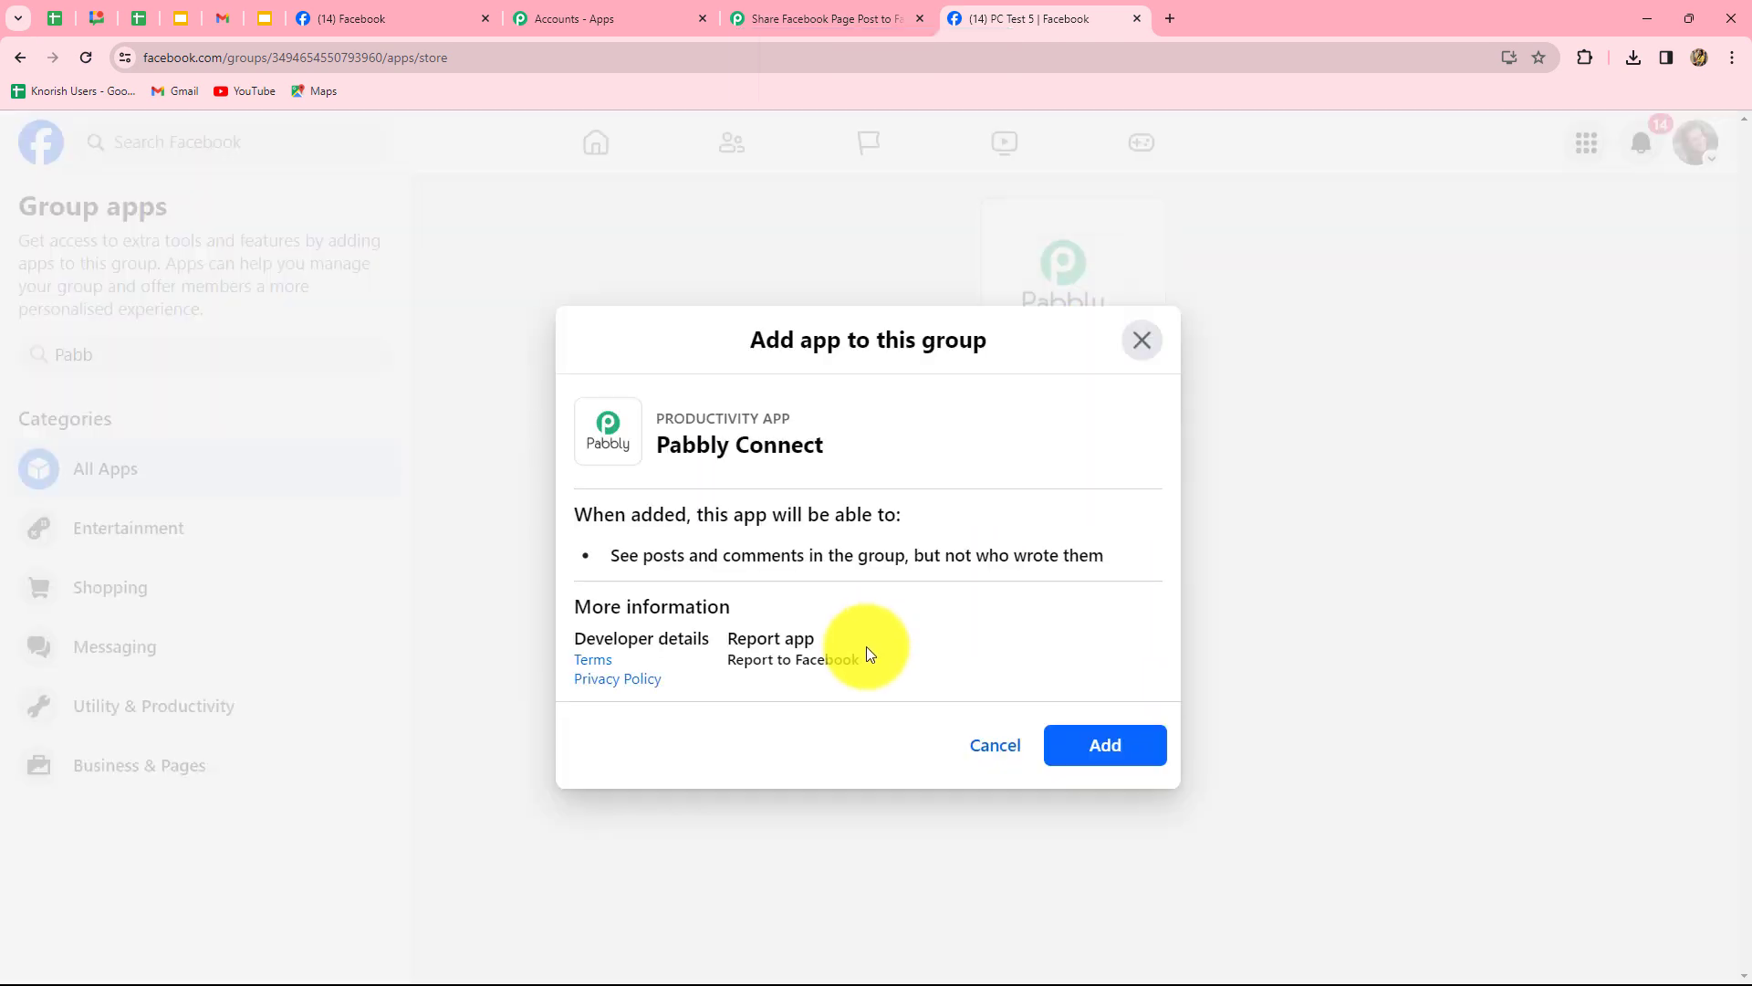
{"action": "left_click", "coordinate": [1102, 747]}
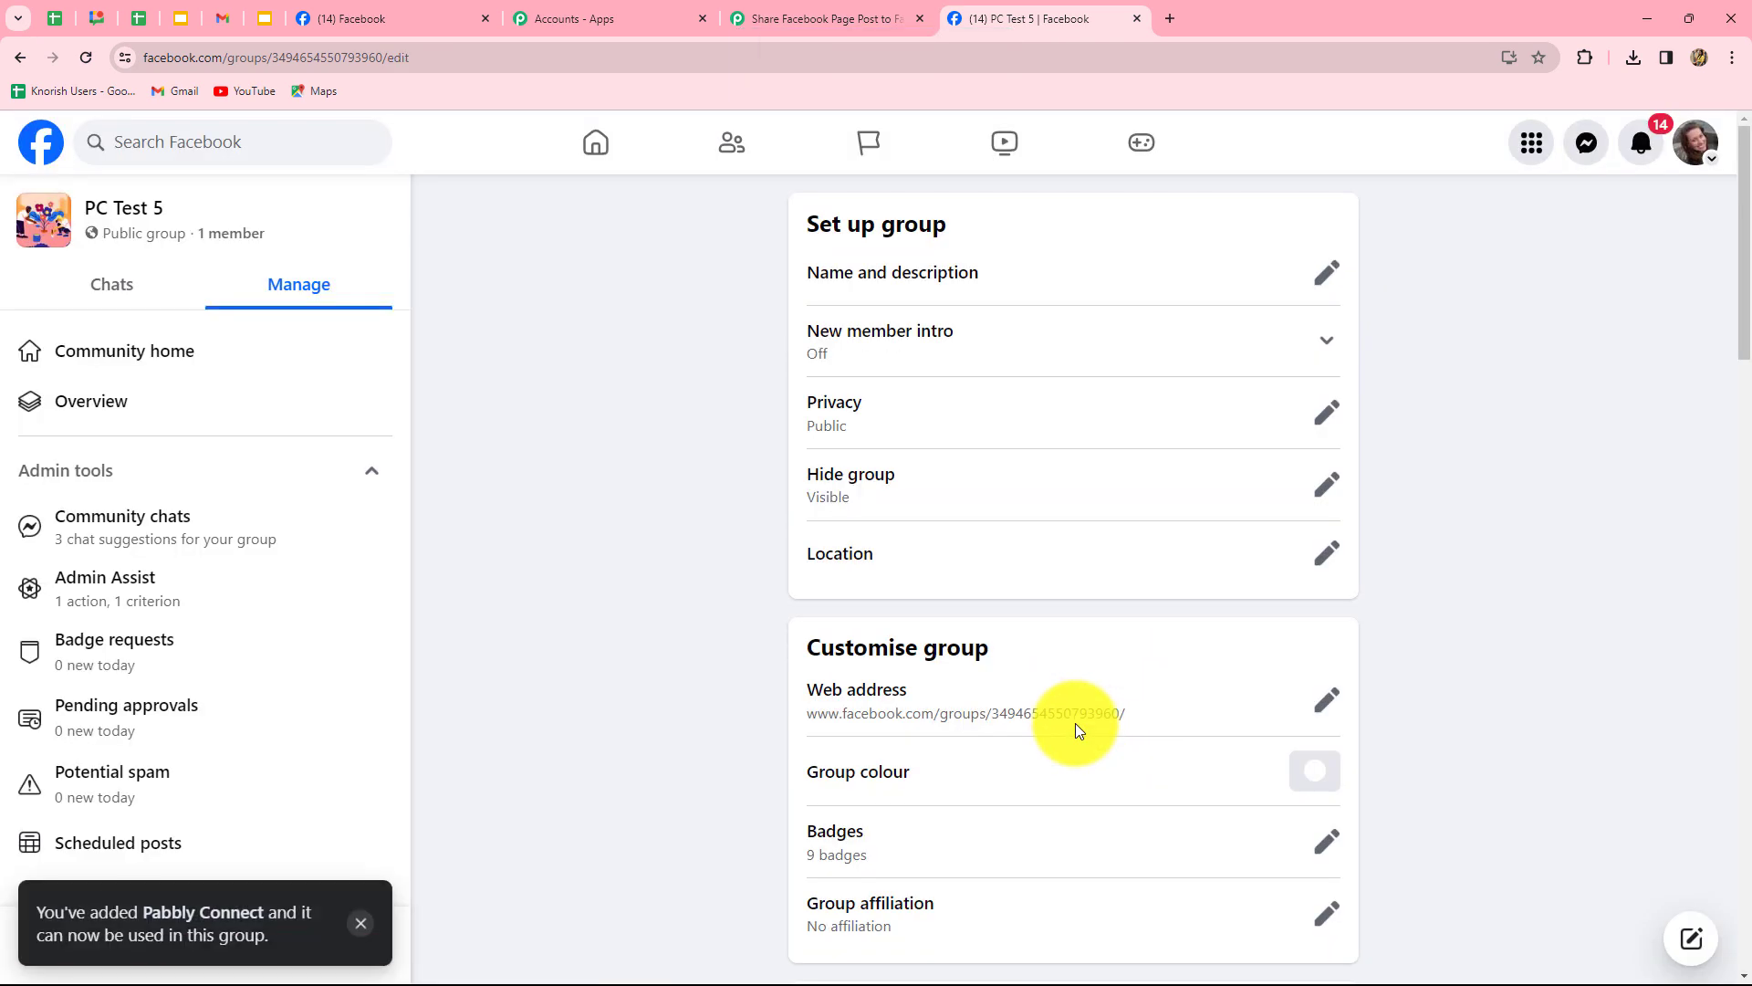
{"action": "left_click", "coordinate": [775, 20]}
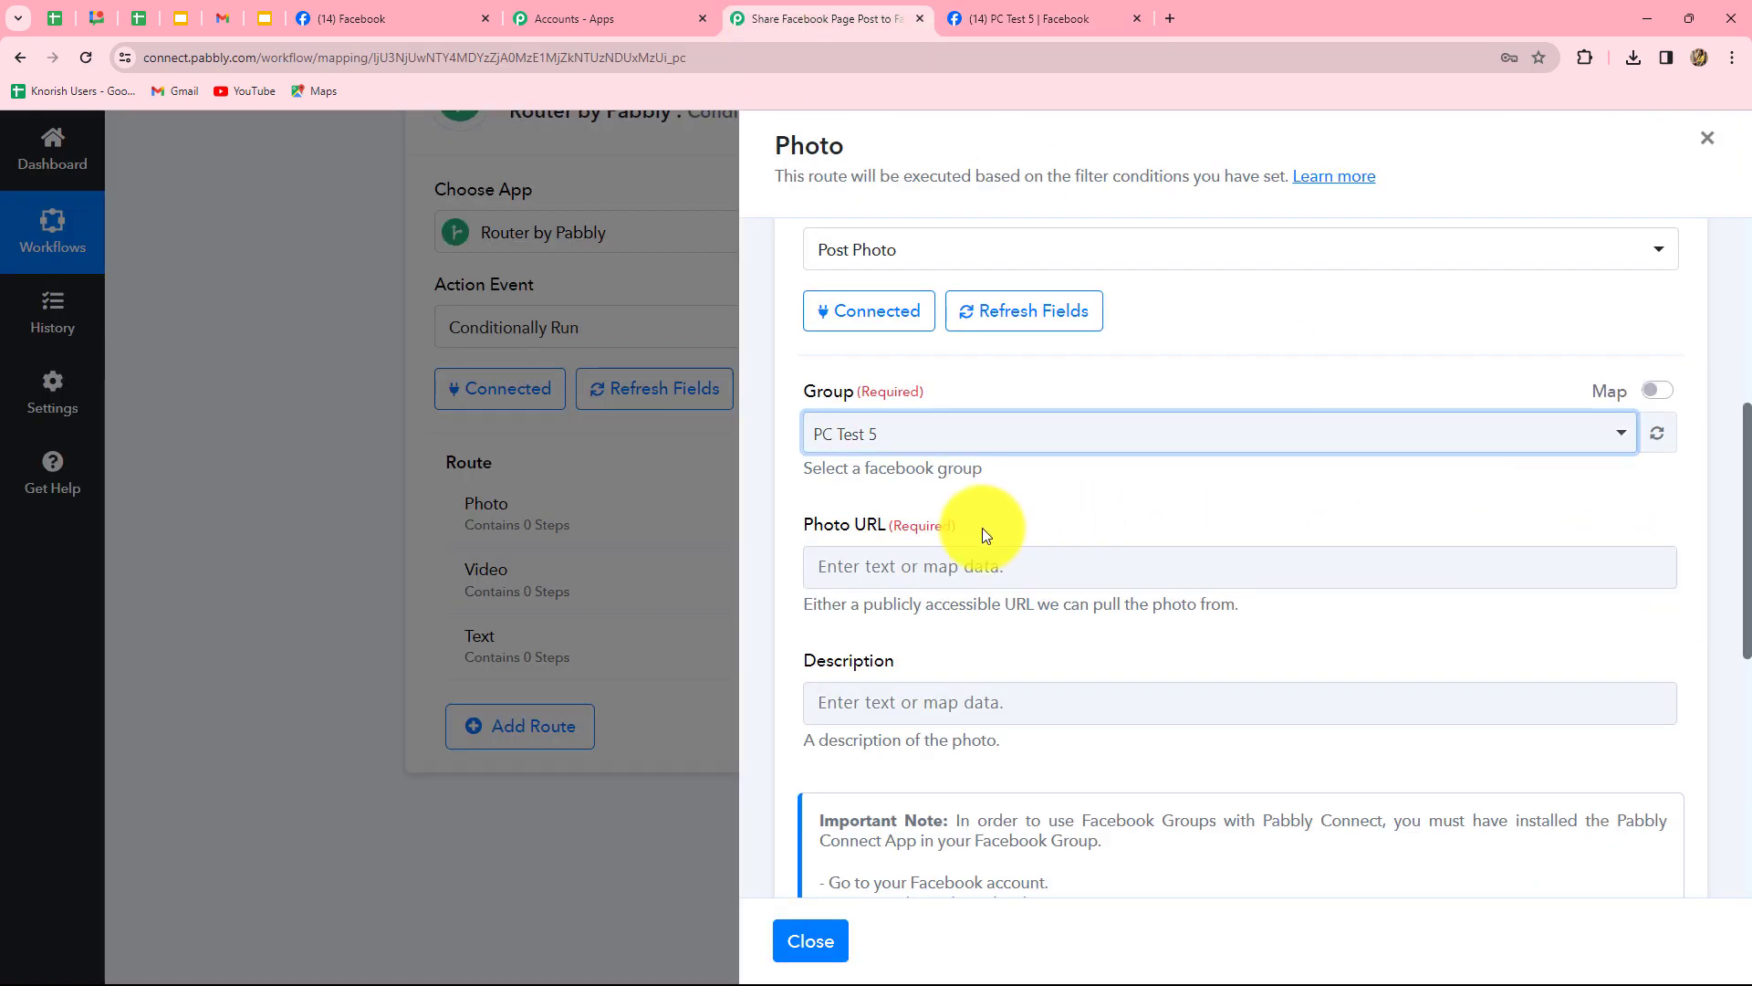
Step: Map the Facebook Pages New Post's Res1 Link into the Photo URL field
{"action": "scroll", "coordinate": [935, 533], "scroll_direction": "down", "scroll_amount": 1}
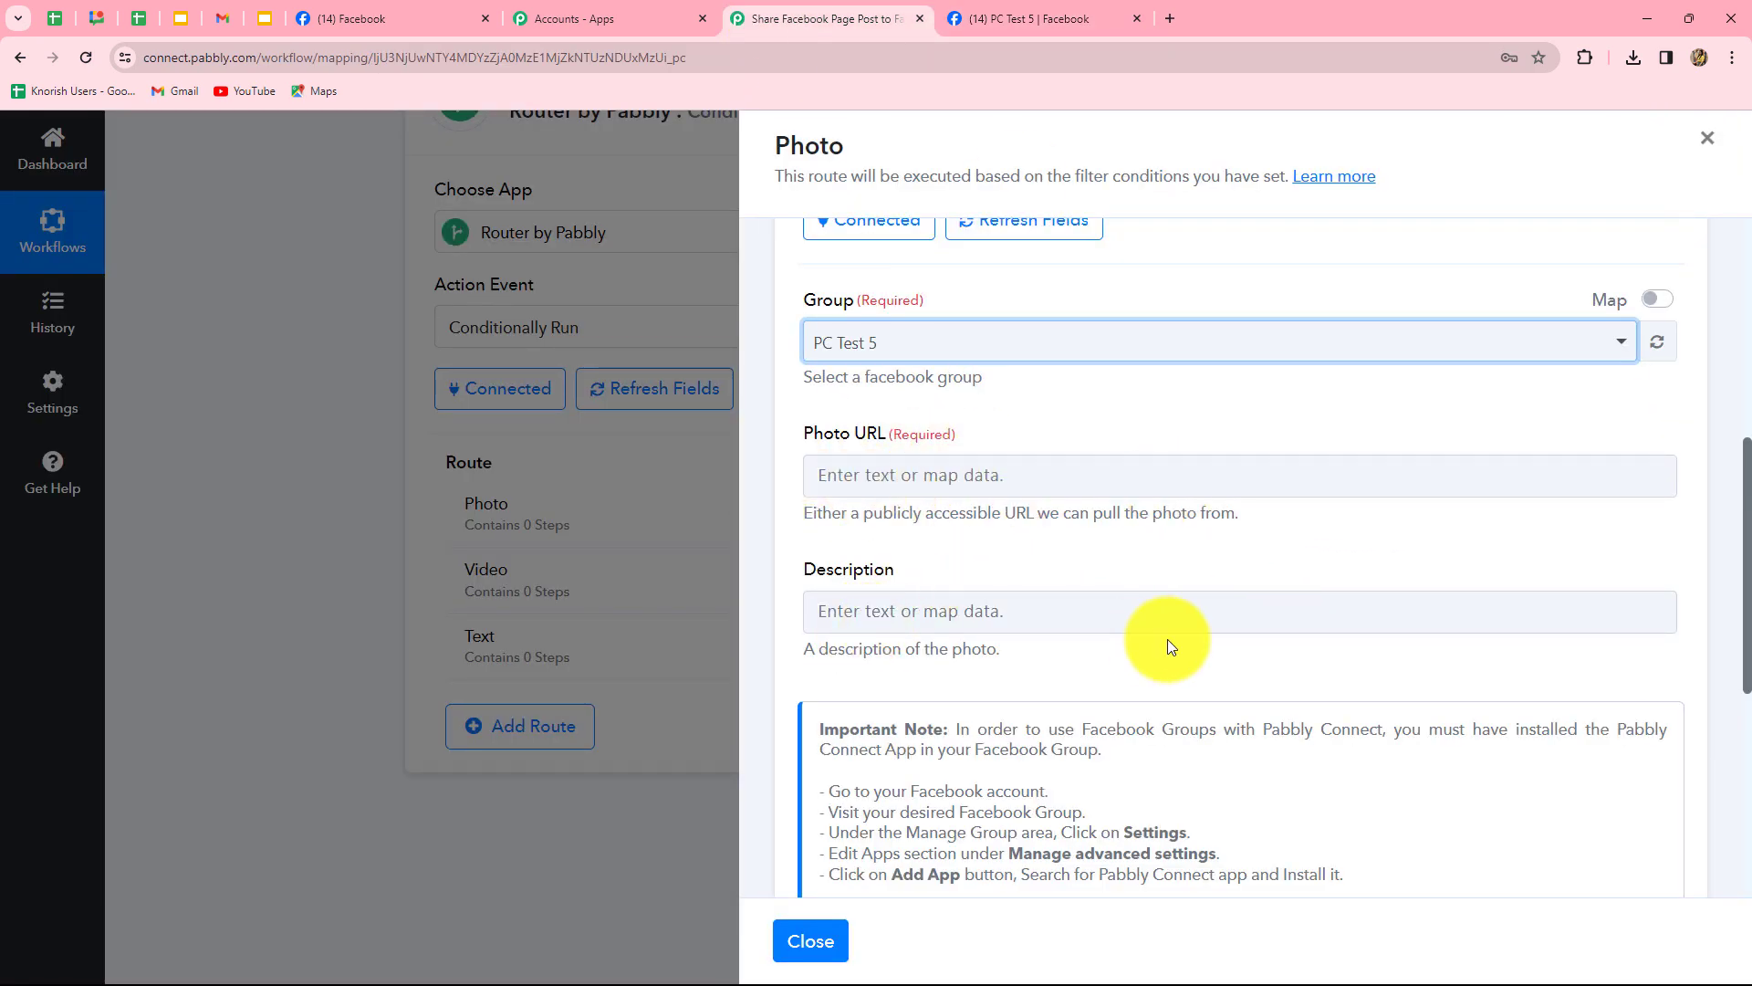
{"action": "scroll", "coordinate": [1141, 520], "scroll_direction": "down", "scroll_amount": 1}
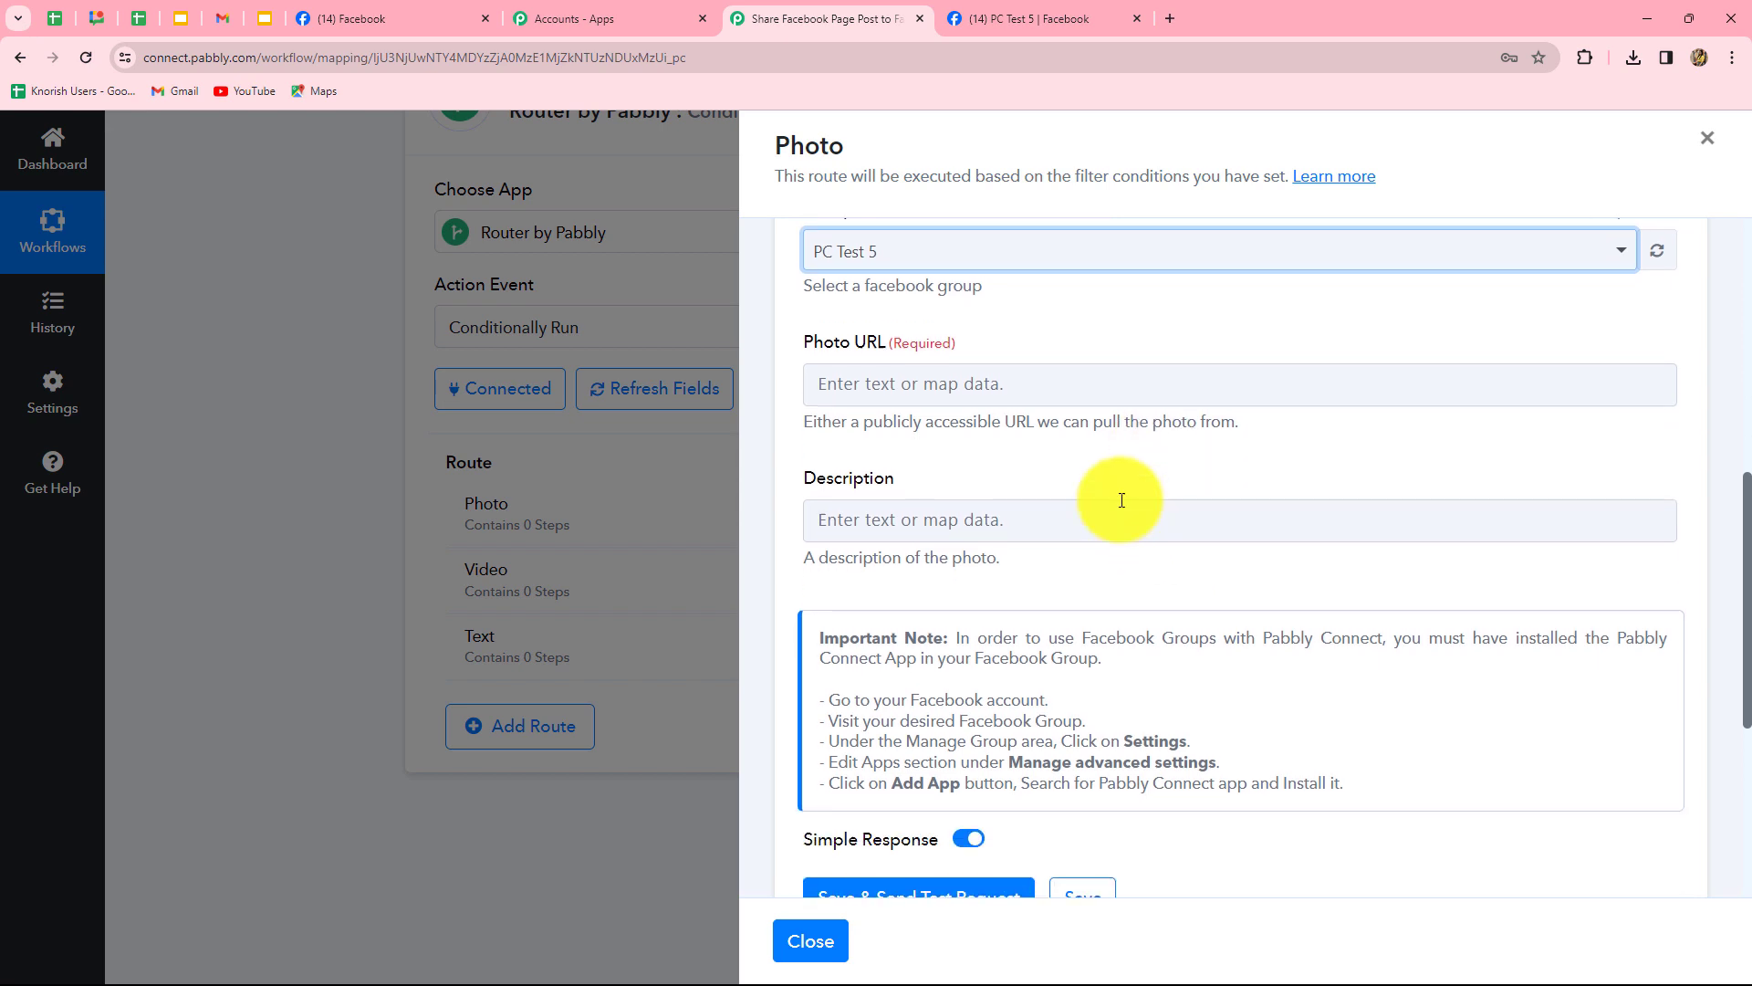
{"action": "left_click", "coordinate": [1009, 387]}
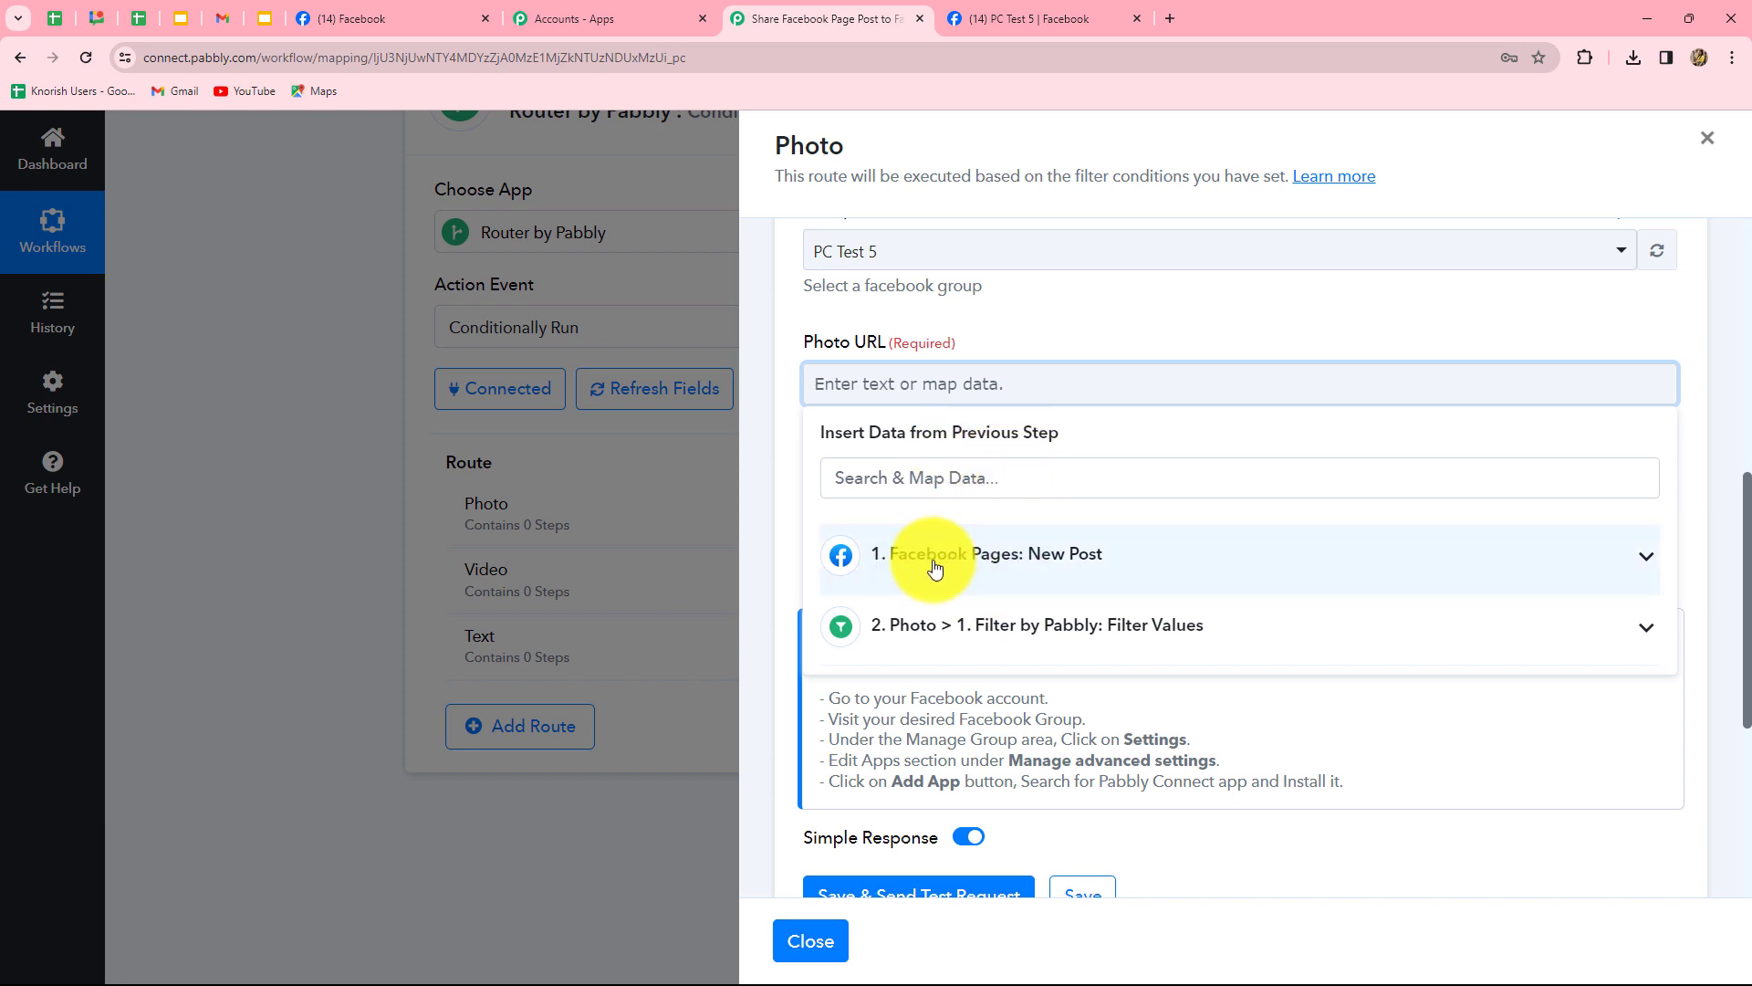
{"action": "left_click", "coordinate": [996, 556]}
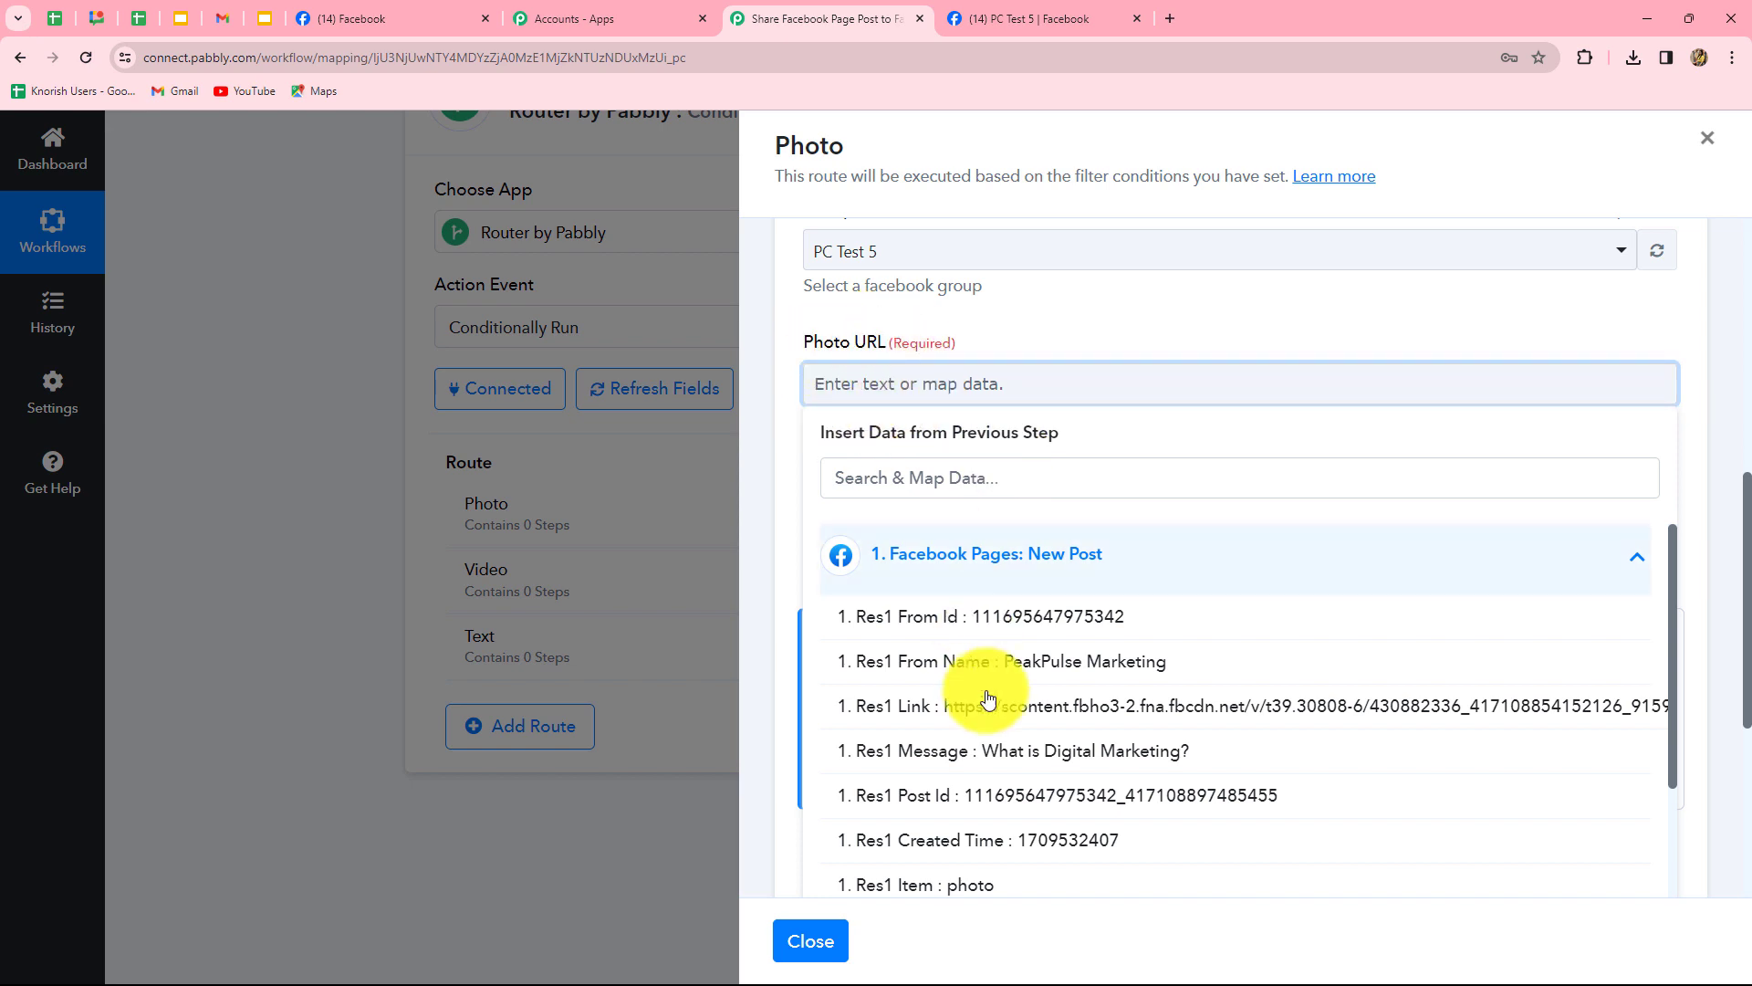
{"action": "left_click", "coordinate": [1390, 703]}
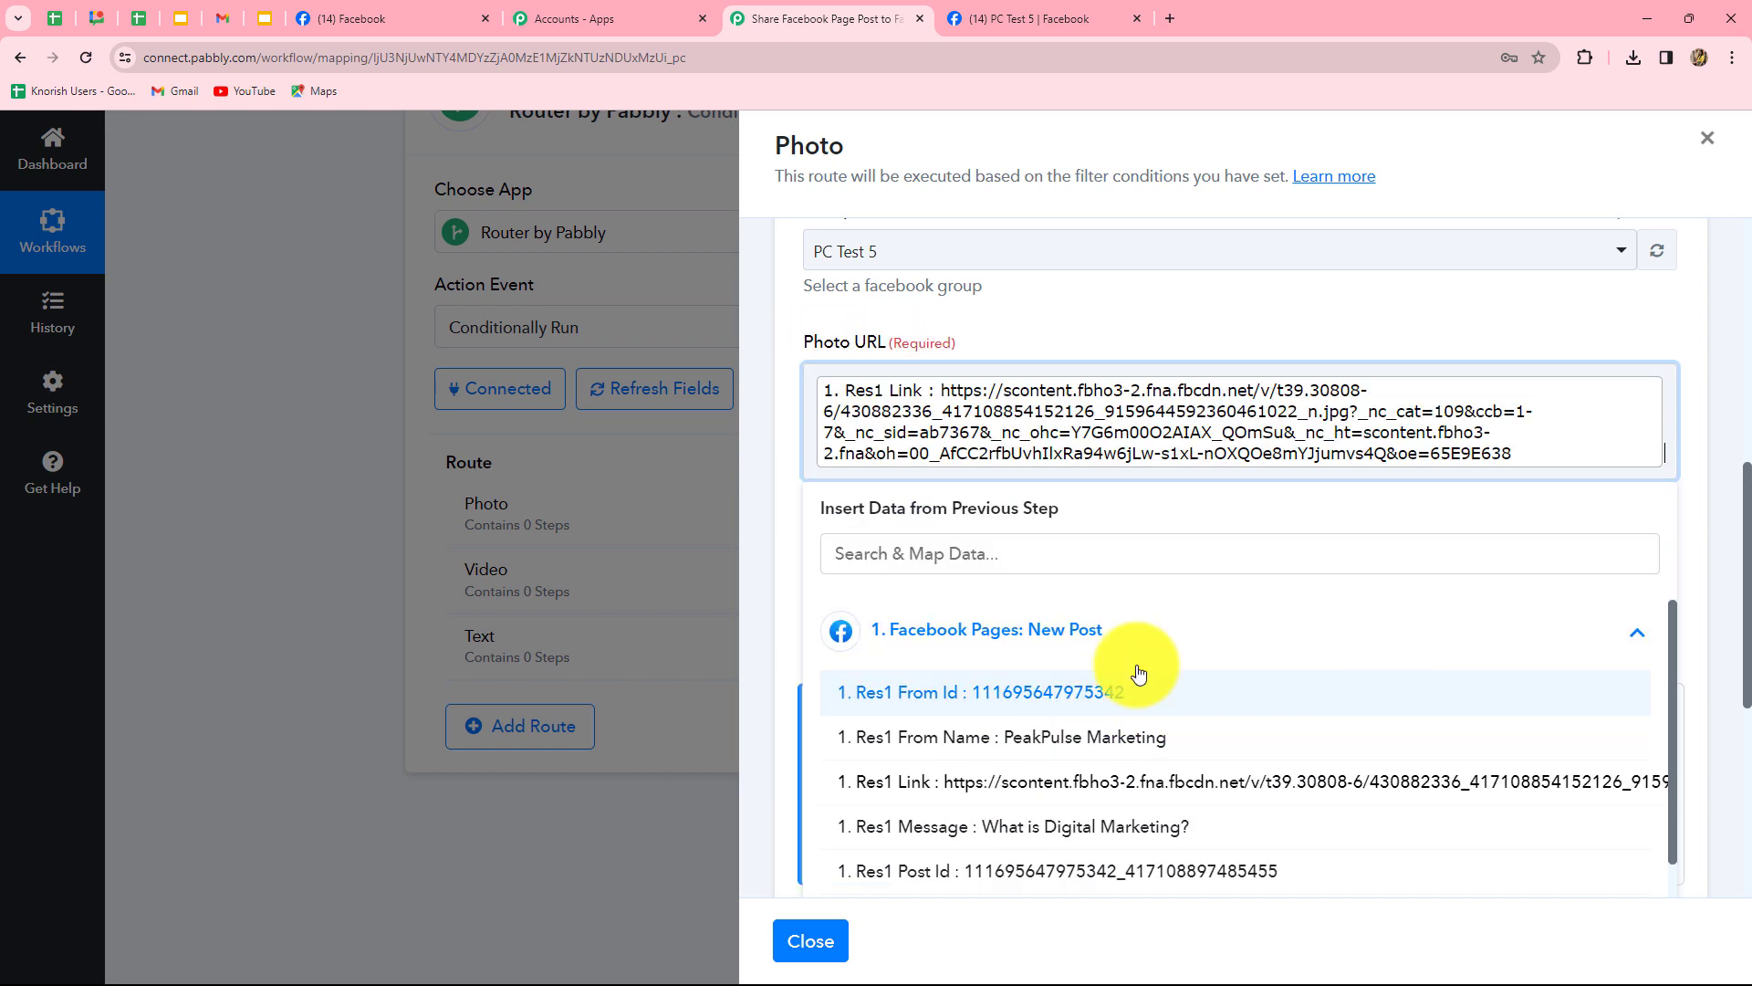
{"action": "left_click", "coordinate": [781, 600]}
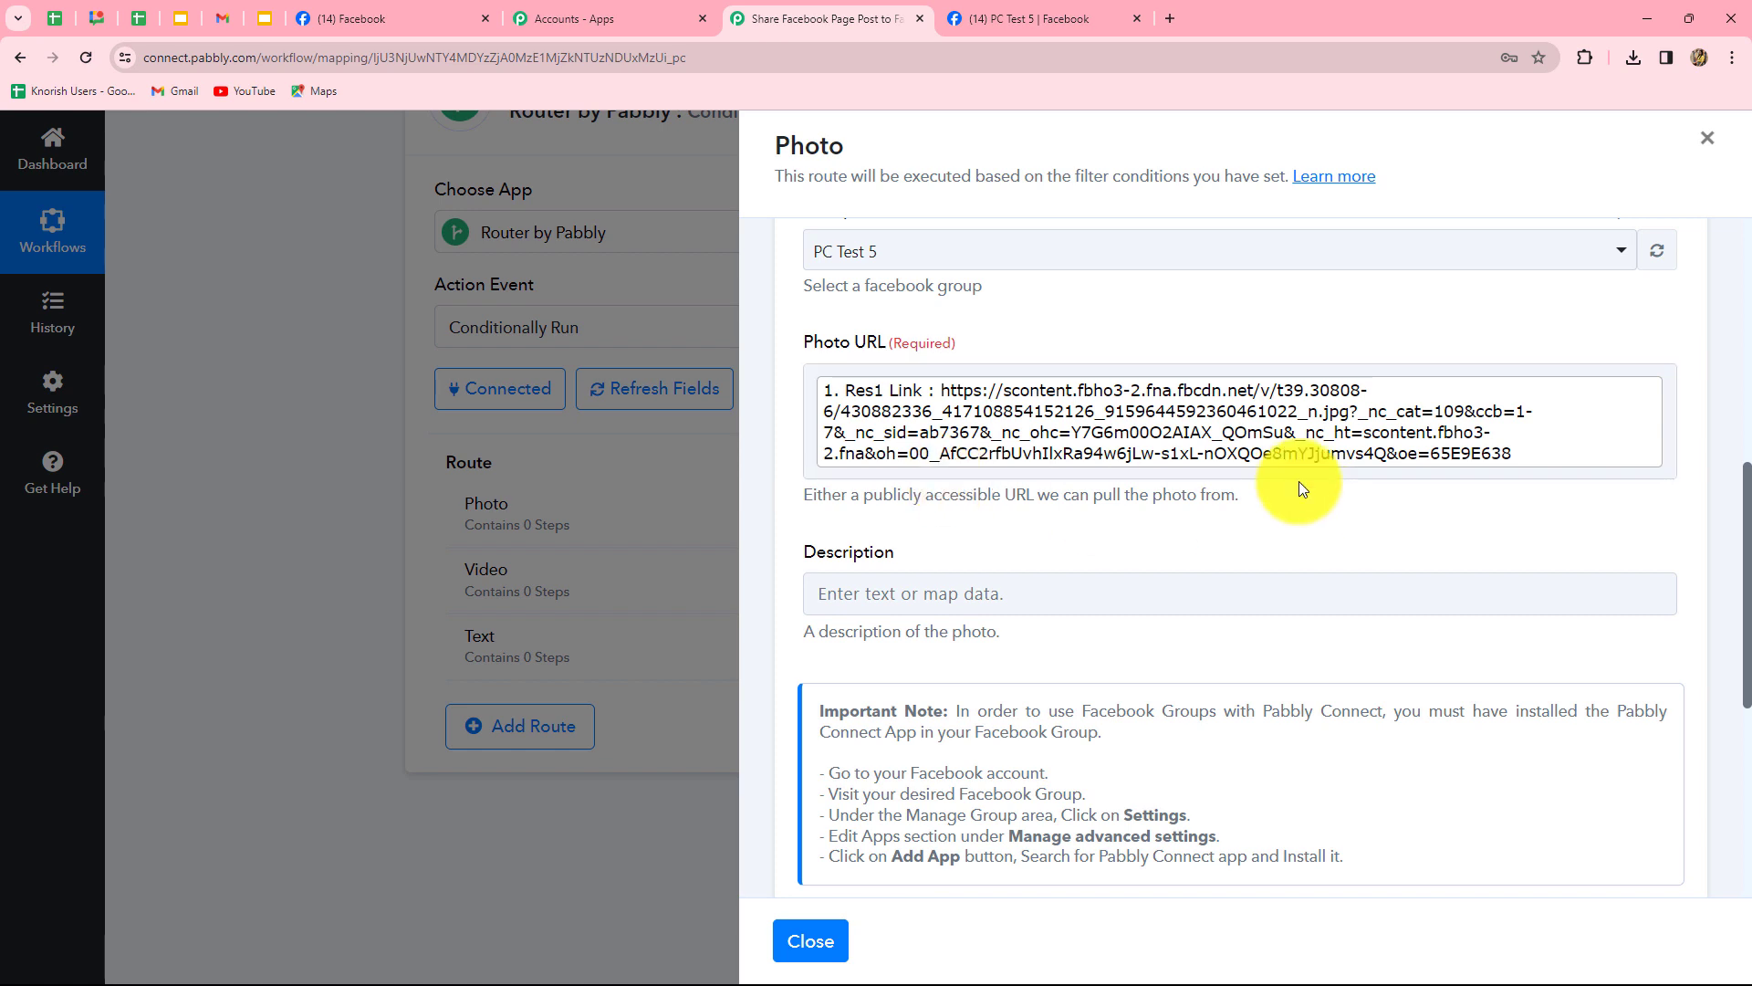
{"action": "scroll", "coordinate": [1300, 480], "scroll_direction": "down", "scroll_amount": 3}
{"action": "scroll", "coordinate": [1300, 480], "scroll_direction": "up", "scroll_amount": 2}
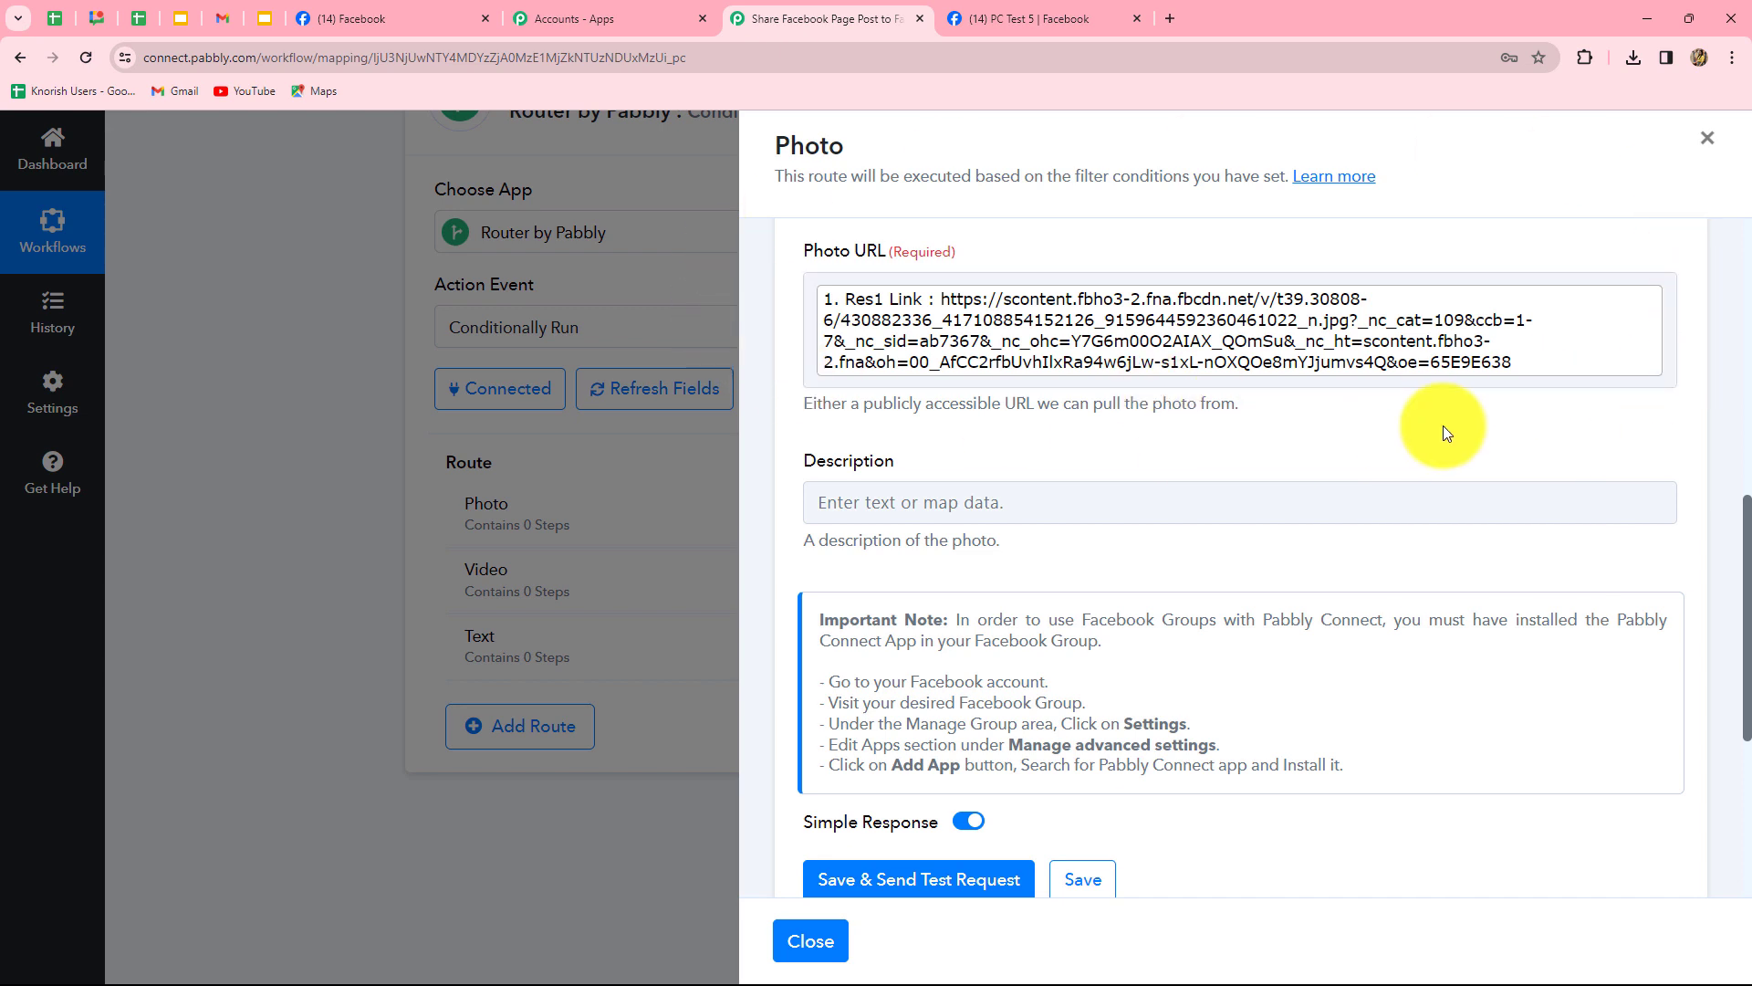
Step: Map Res1 Message into the Description, then save and send a test photo to PC Test 5
{"action": "left_click", "coordinate": [1057, 490]}
{"action": "scroll", "coordinate": [1055, 489], "scroll_direction": "down", "scroll_amount": 2}
{"action": "left_click", "coordinate": [1040, 490]}
{"action": "left_click", "coordinate": [1069, 686]}
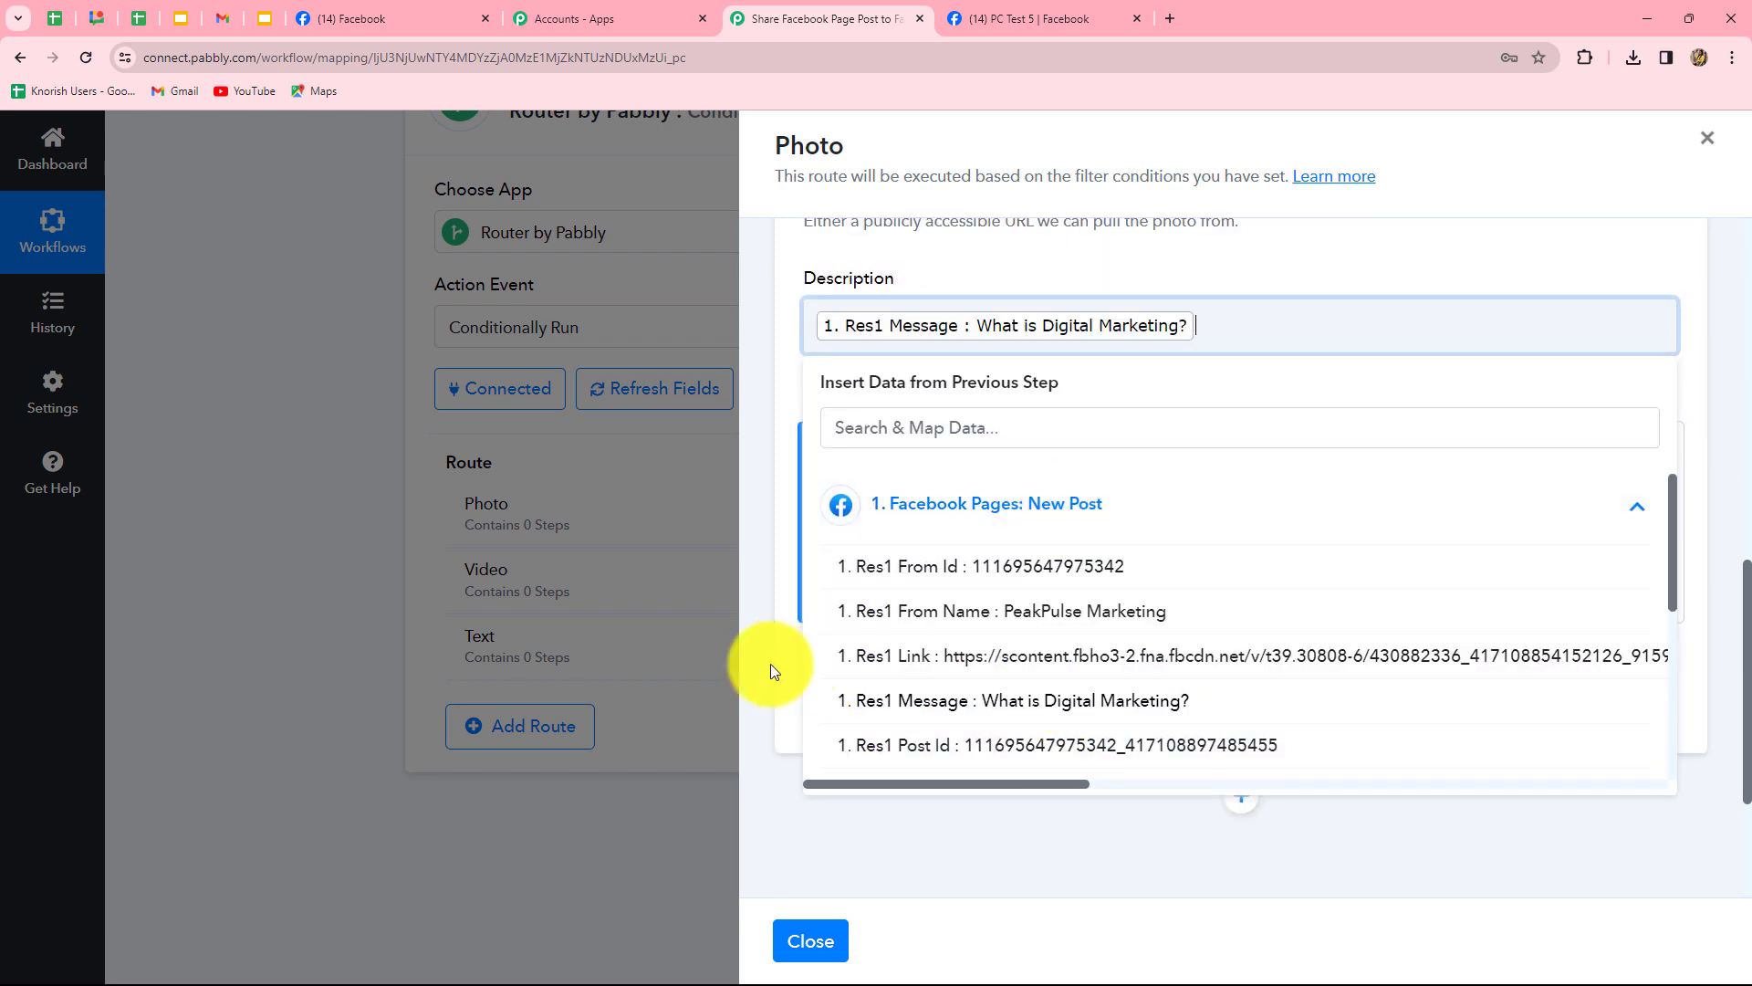
{"action": "left_click", "coordinate": [770, 664]}
{"action": "left_click", "coordinate": [947, 720]}
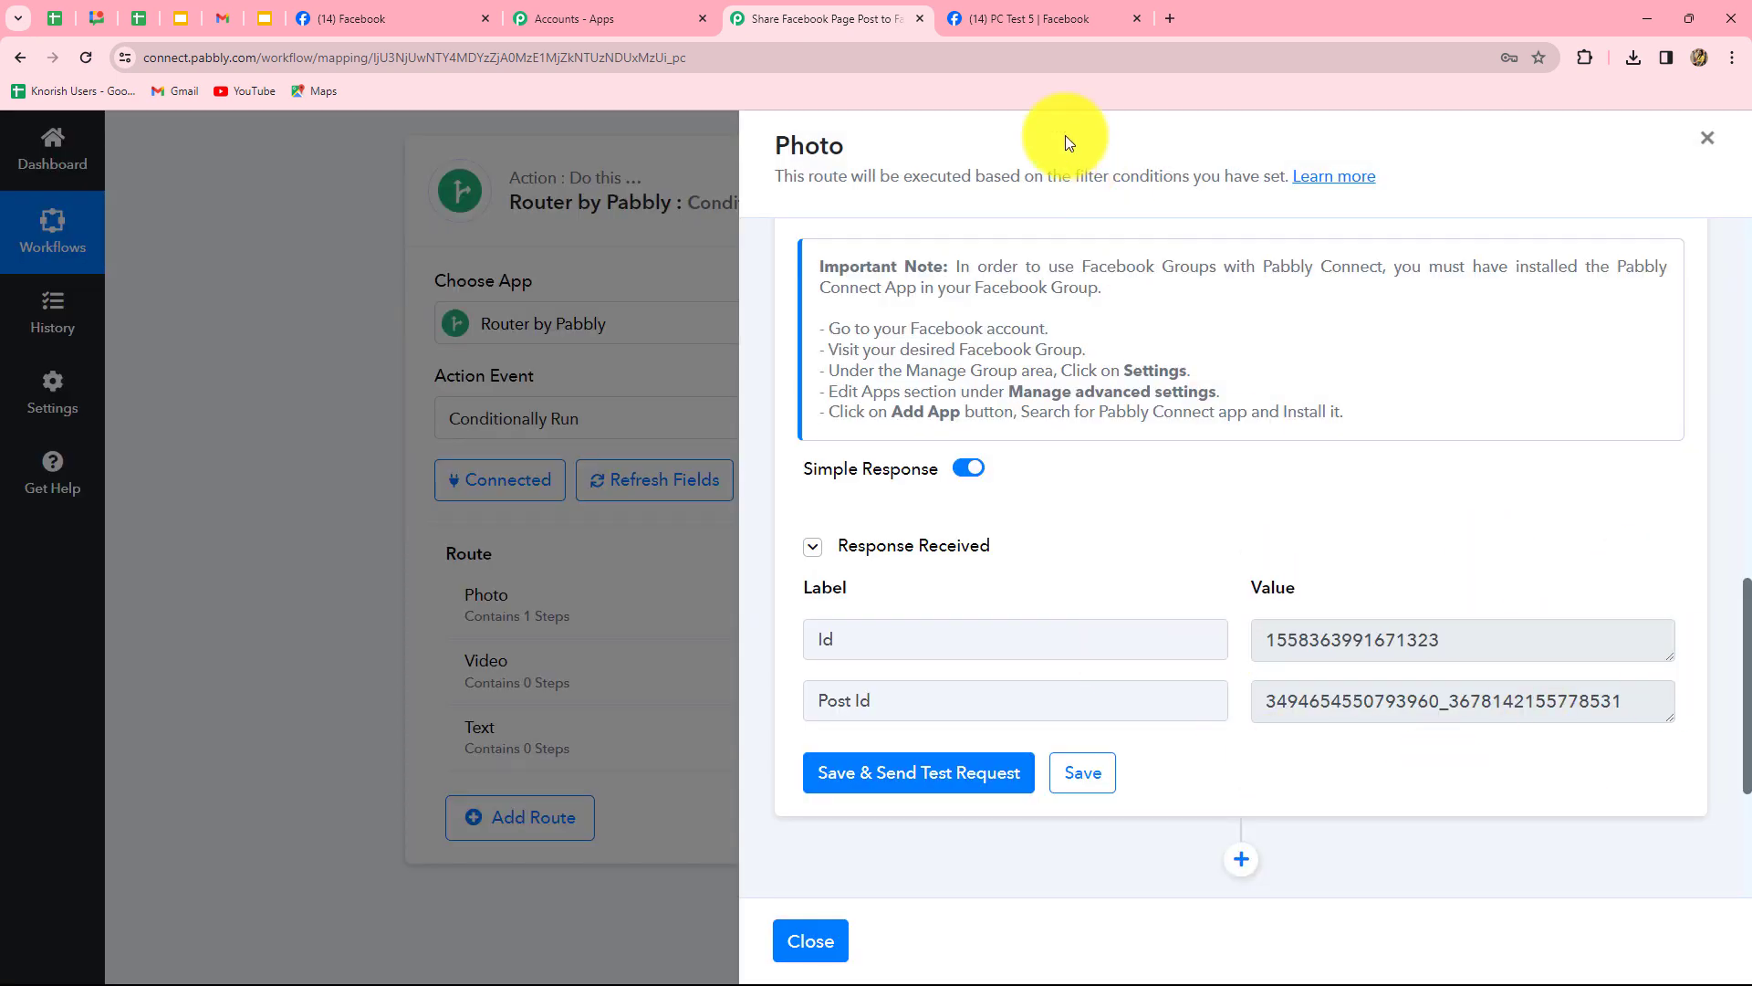
{"action": "scroll", "coordinate": [947, 584], "scroll_direction": "up", "scroll_amount": 5}
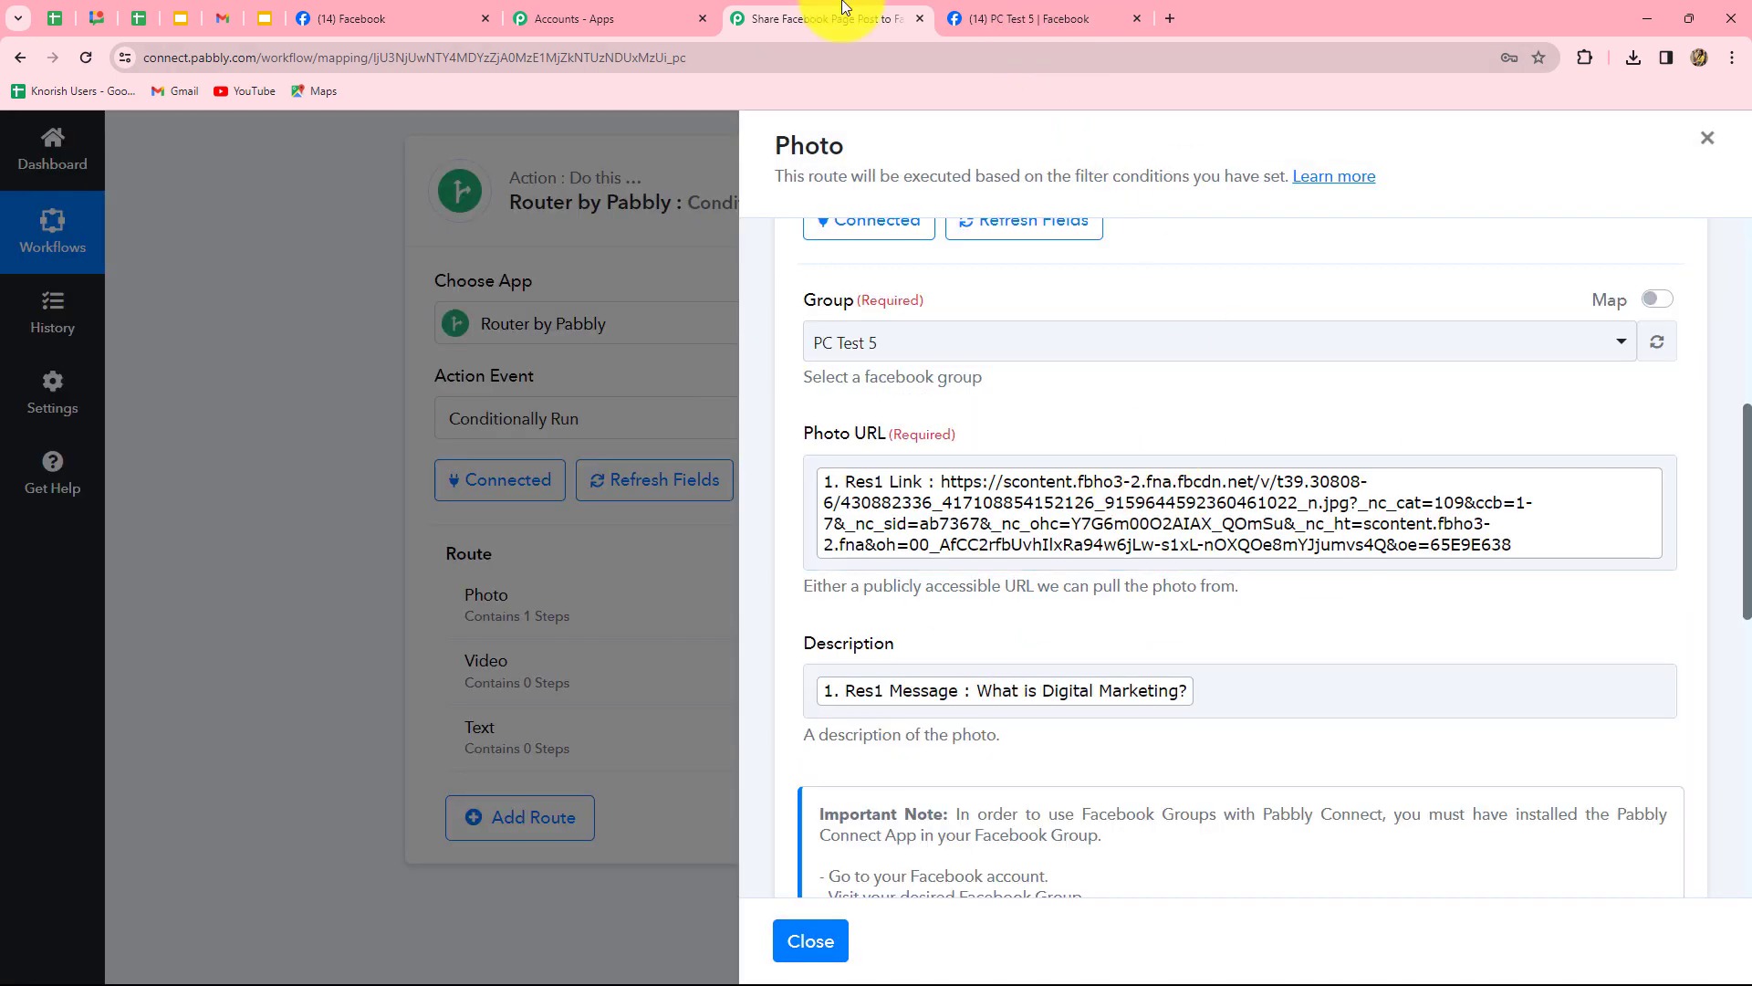
{"action": "left_click", "coordinate": [1001, 11]}
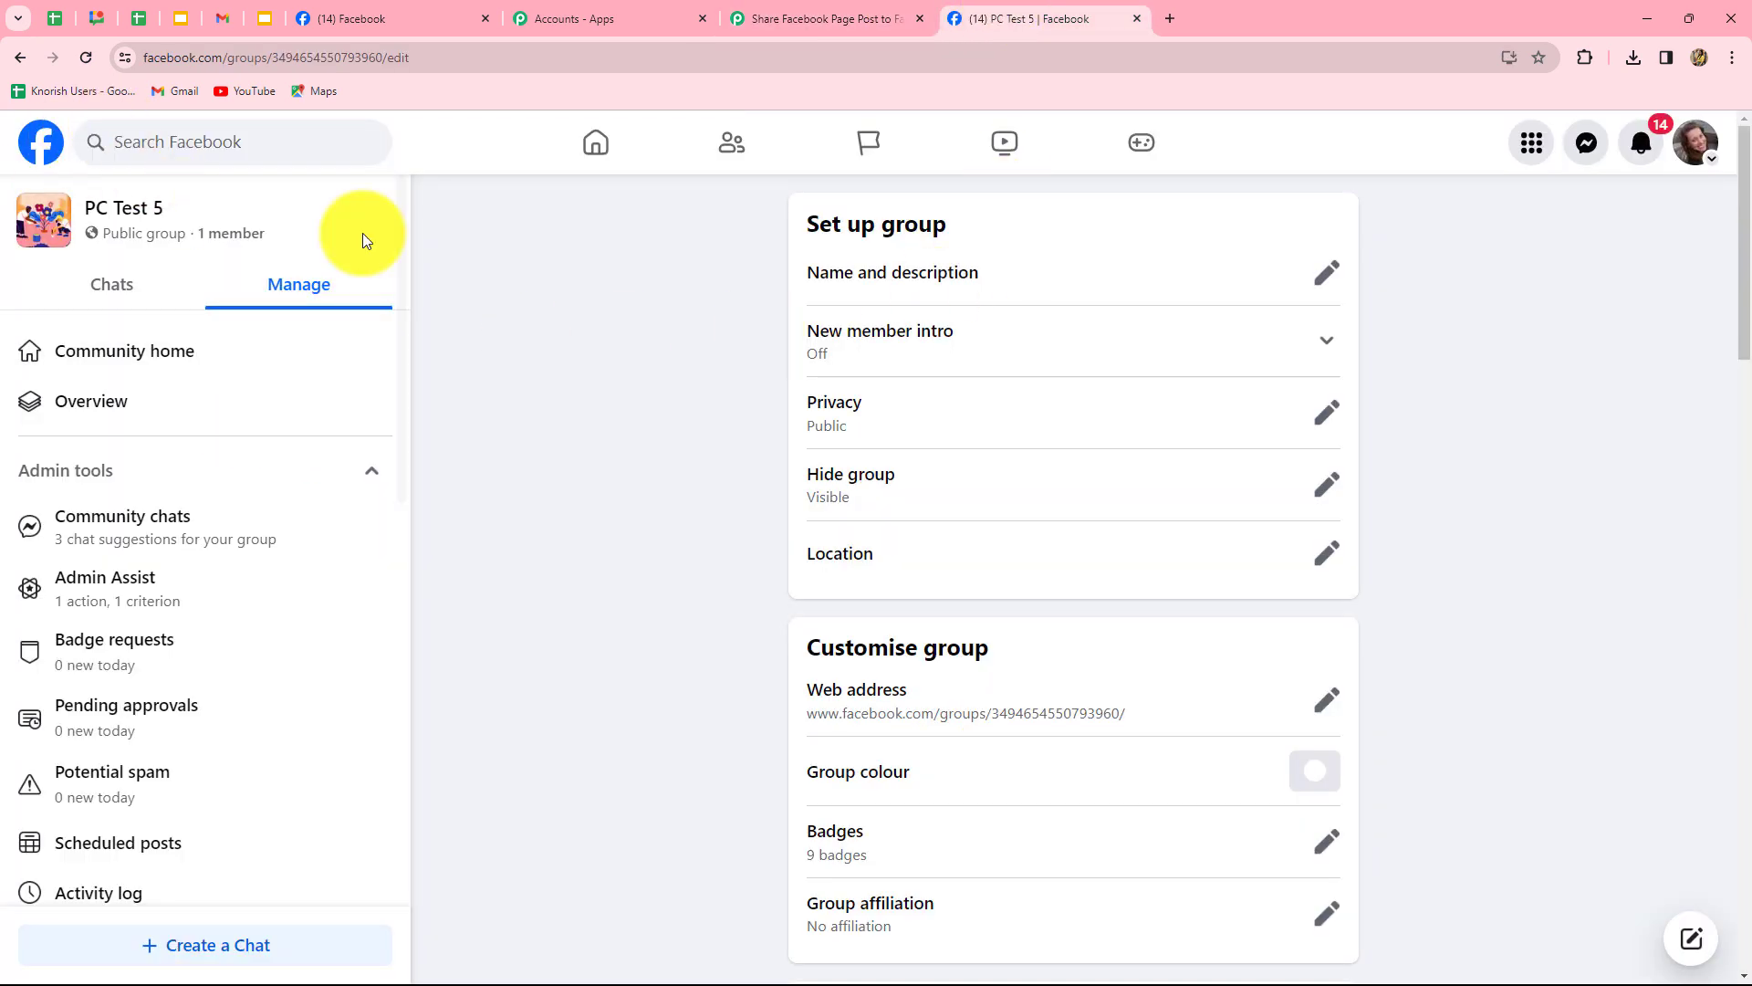
Step: Check the PC Test 5 group for the new 'What is Digital Marketing?' photo post
{"action": "left_click", "coordinate": [589, 162]}
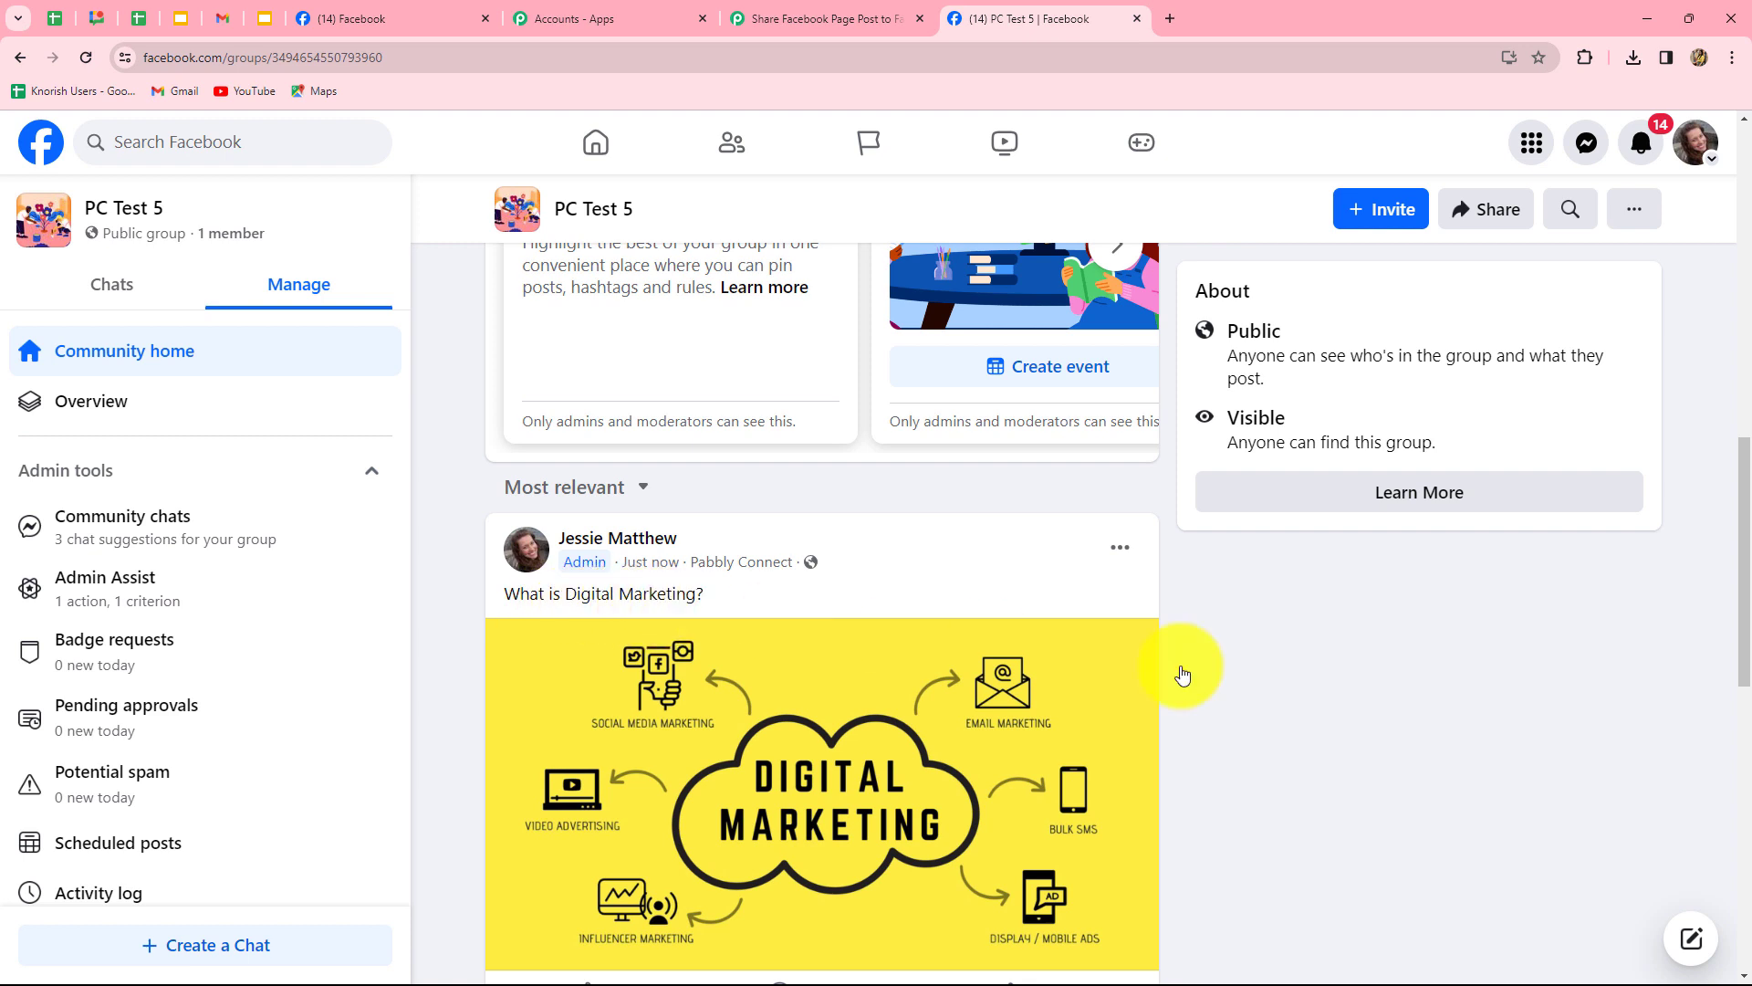
{"action": "scroll", "coordinate": [1252, 675], "scroll_direction": "down", "scroll_amount": 1}
{"action": "scroll", "coordinate": [1252, 676], "scroll_direction": "down", "scroll_amount": 3}
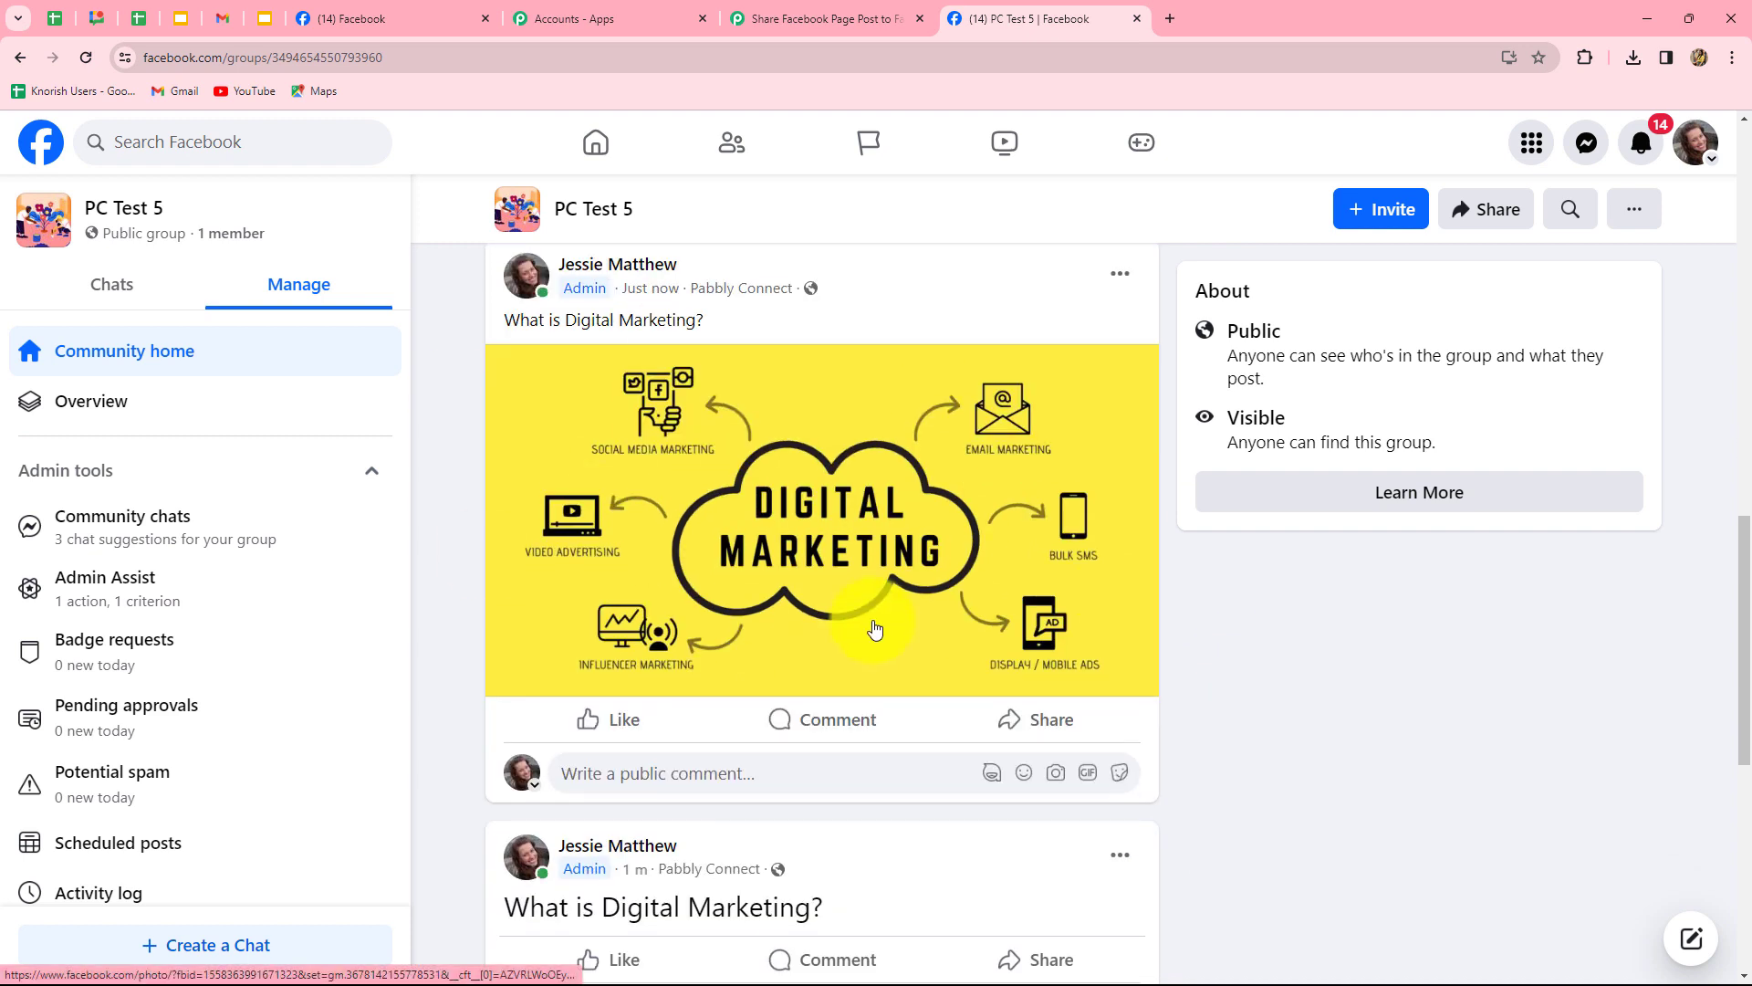
Step: Close the Photo route settings panel in Pabbly Connect
{"action": "left_click", "coordinate": [826, 19]}
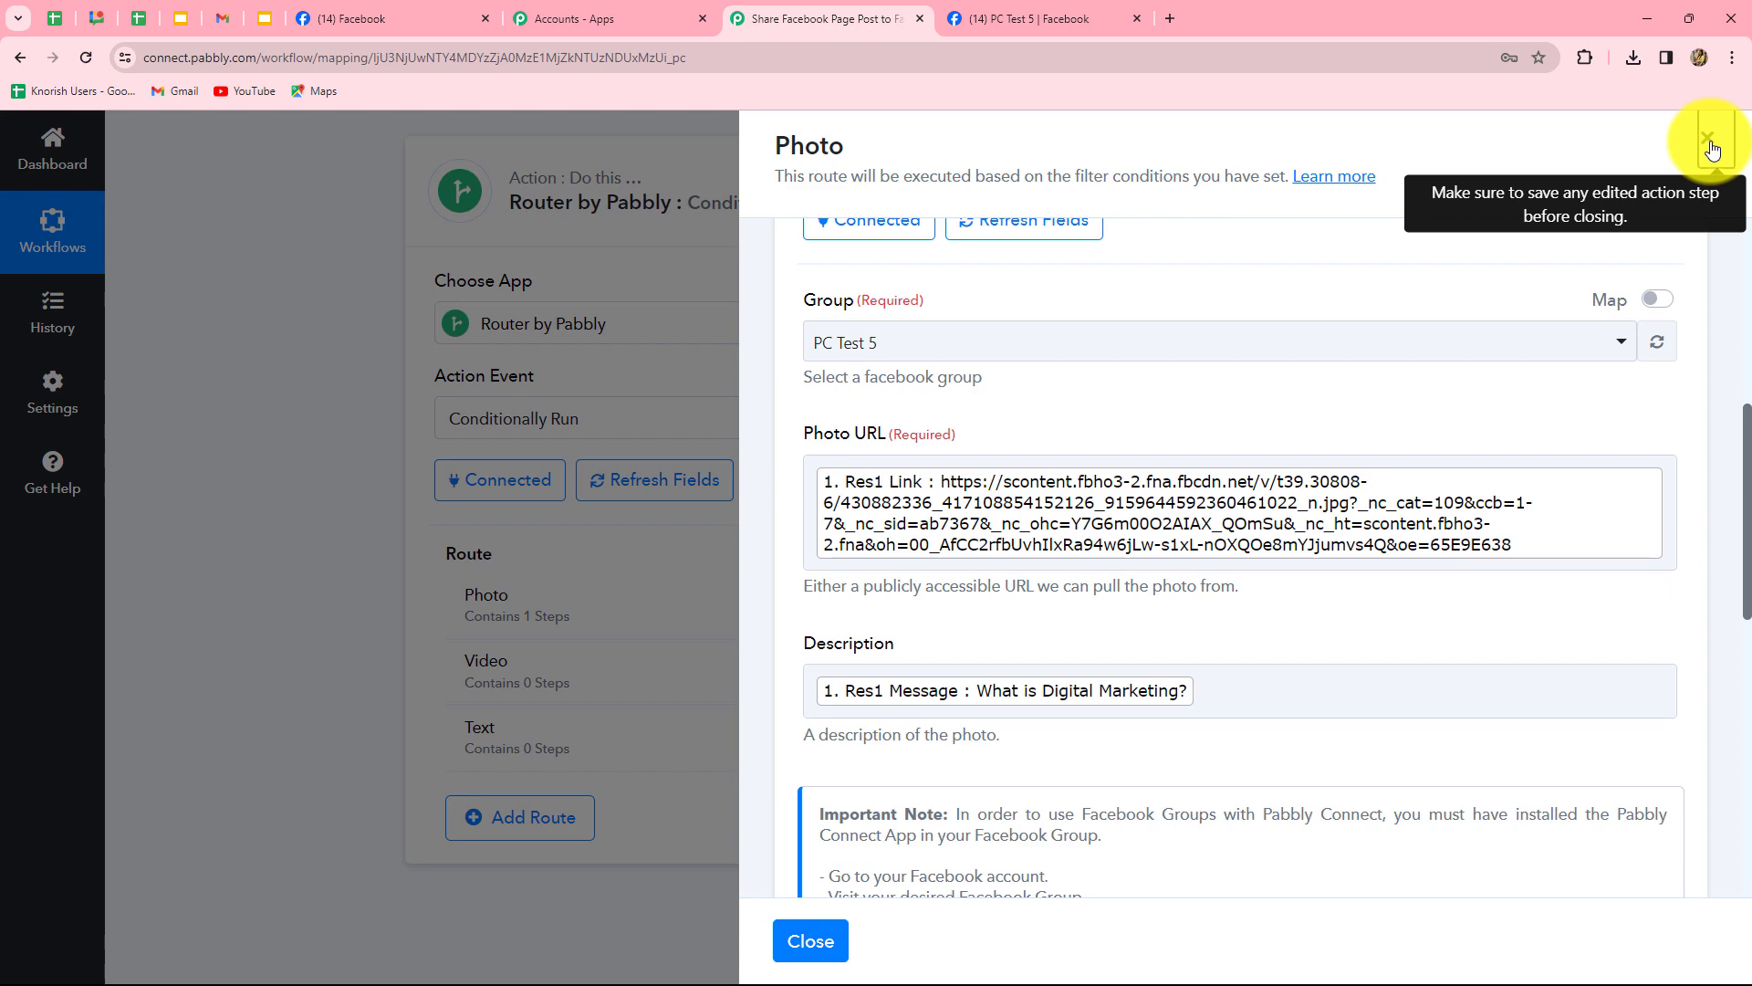
{"action": "left_click", "coordinate": [1709, 141]}
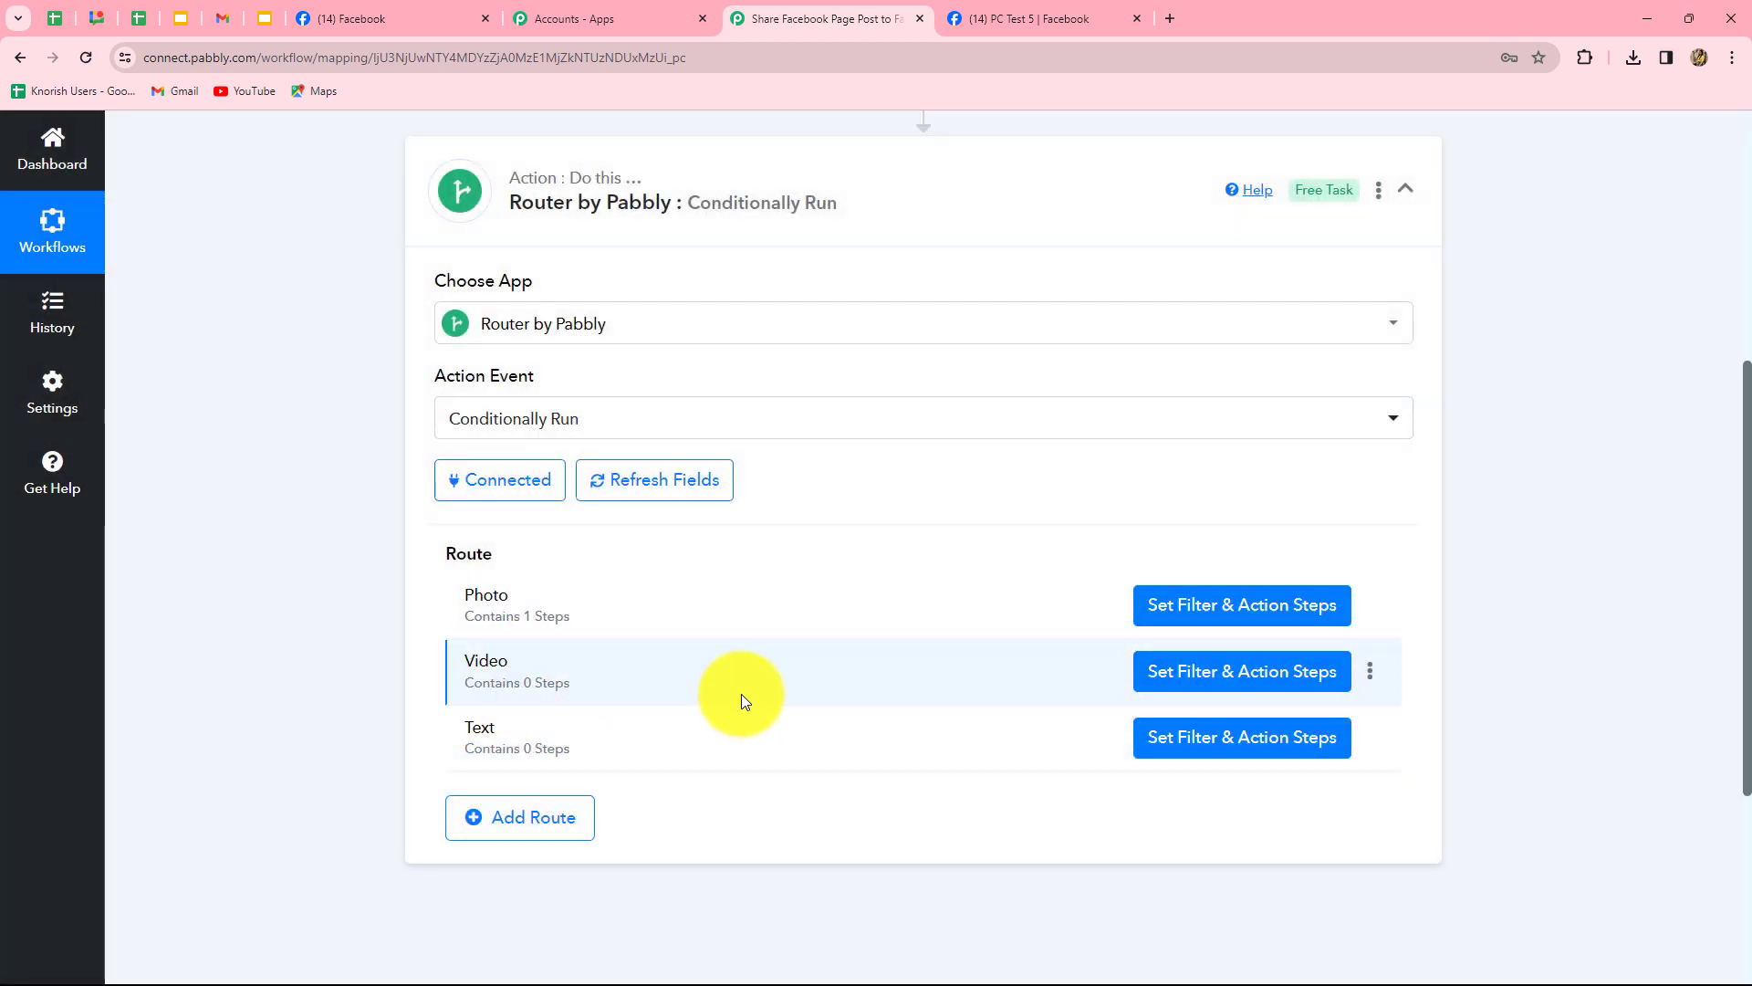
{"action": "left_click", "coordinate": [392, 18]}
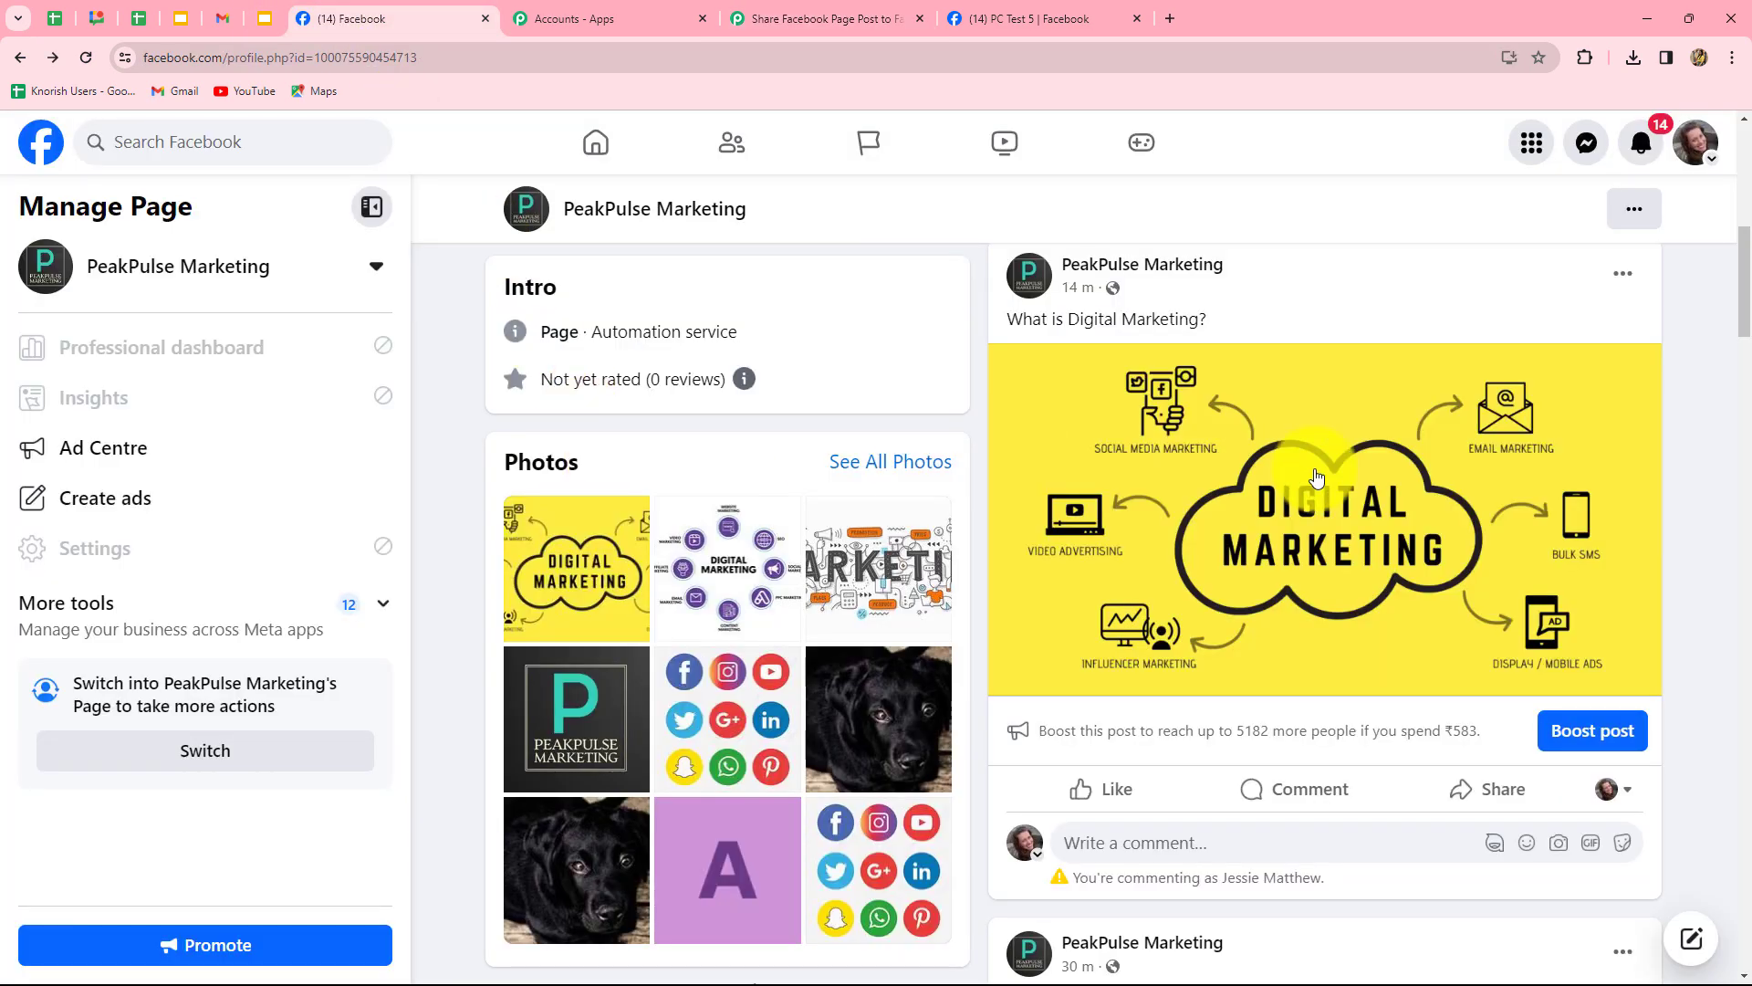
{"action": "left_click", "coordinate": [1033, 31]}
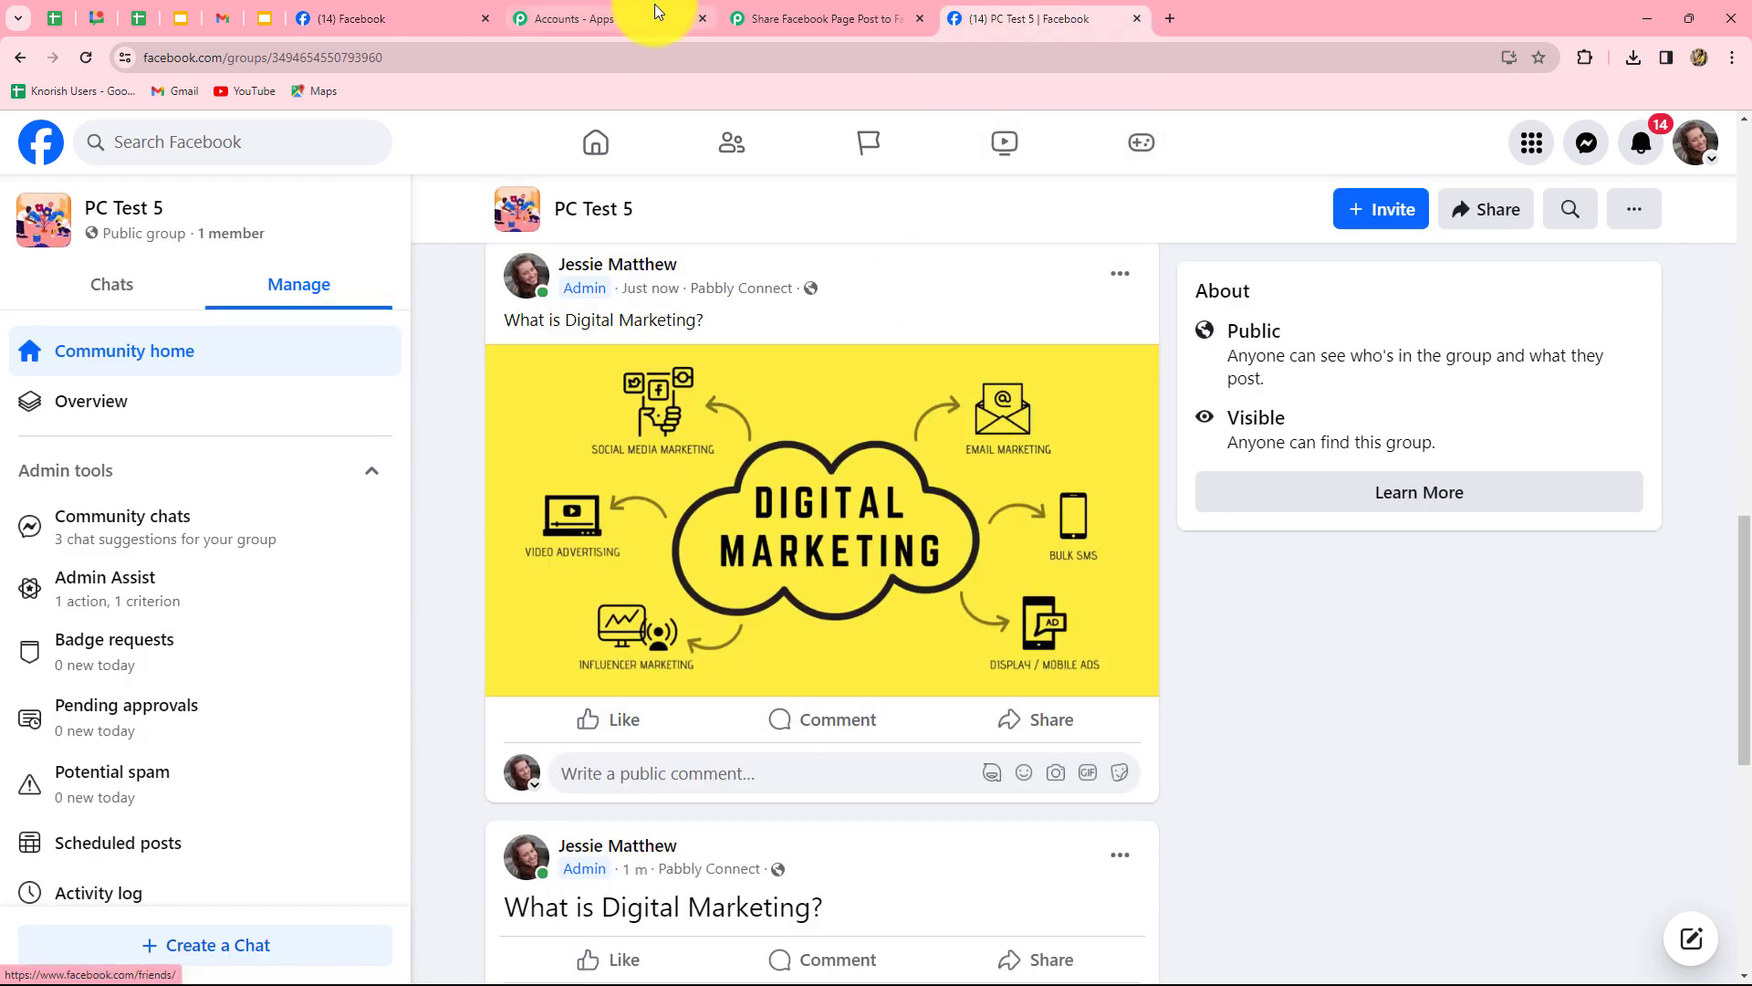
Step: Re-capture the Facebook Pages trigger's webhook response, confirming Yes
{"action": "left_click", "coordinate": [767, 20]}
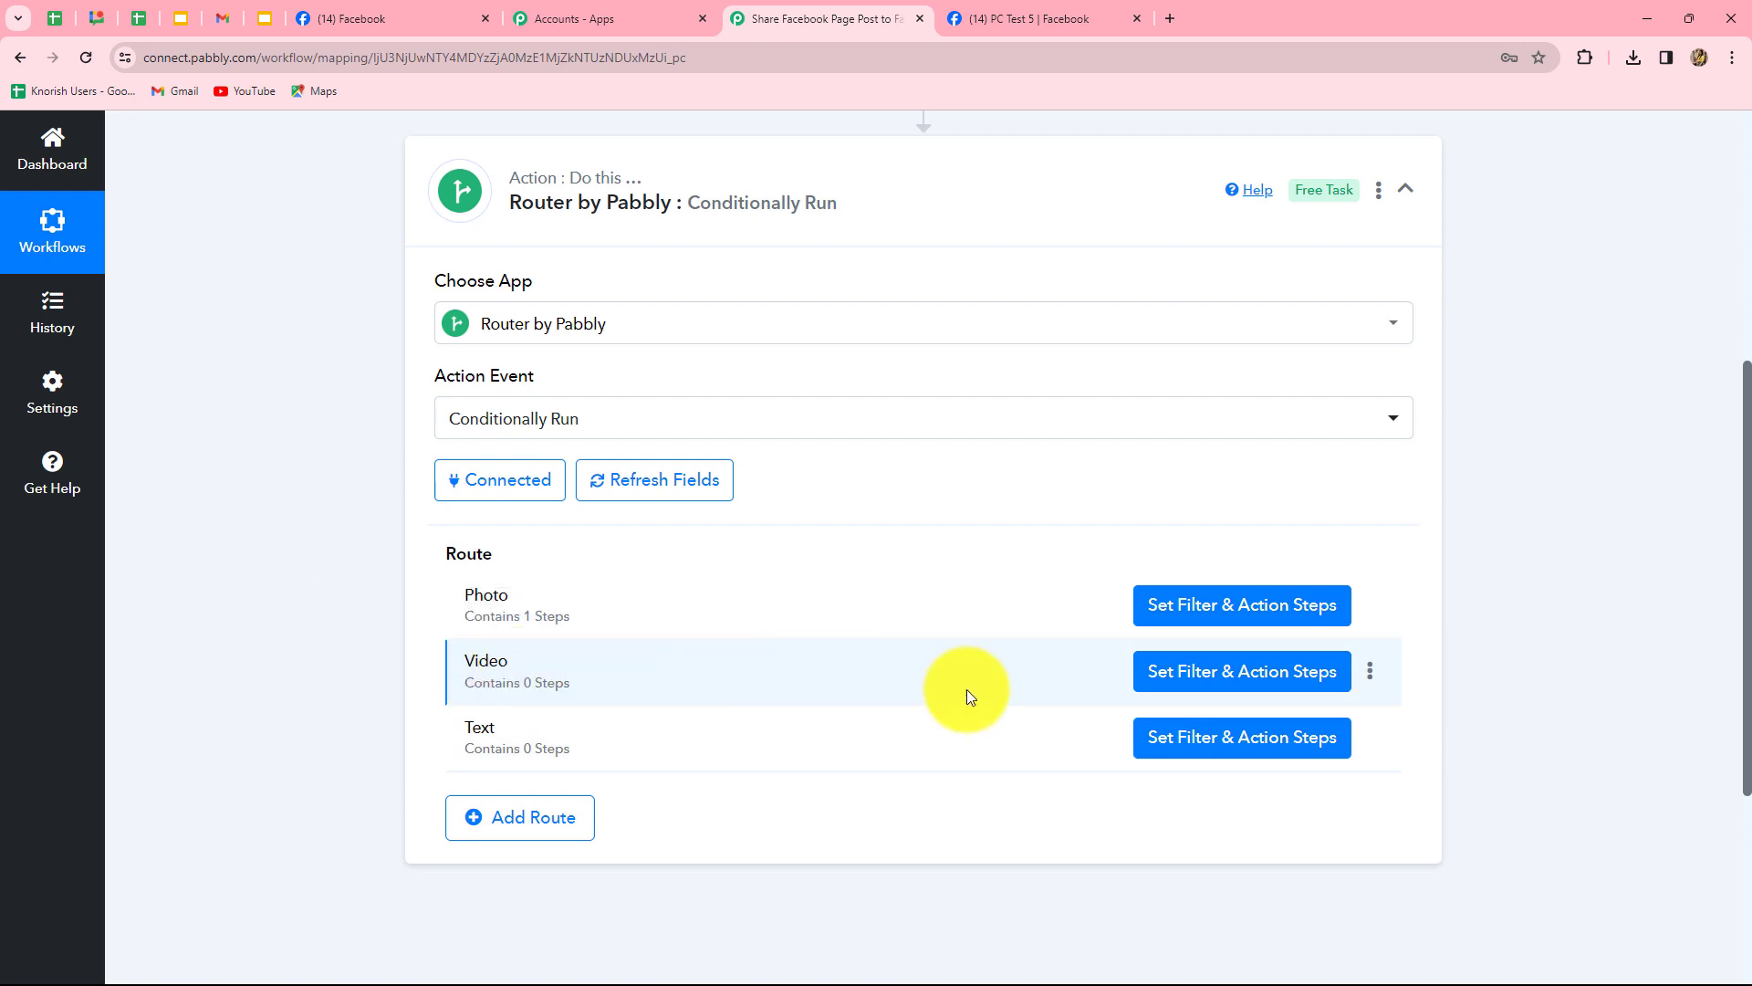
{"action": "scroll", "coordinate": [726, 589], "scroll_direction": "up", "scroll_amount": 4}
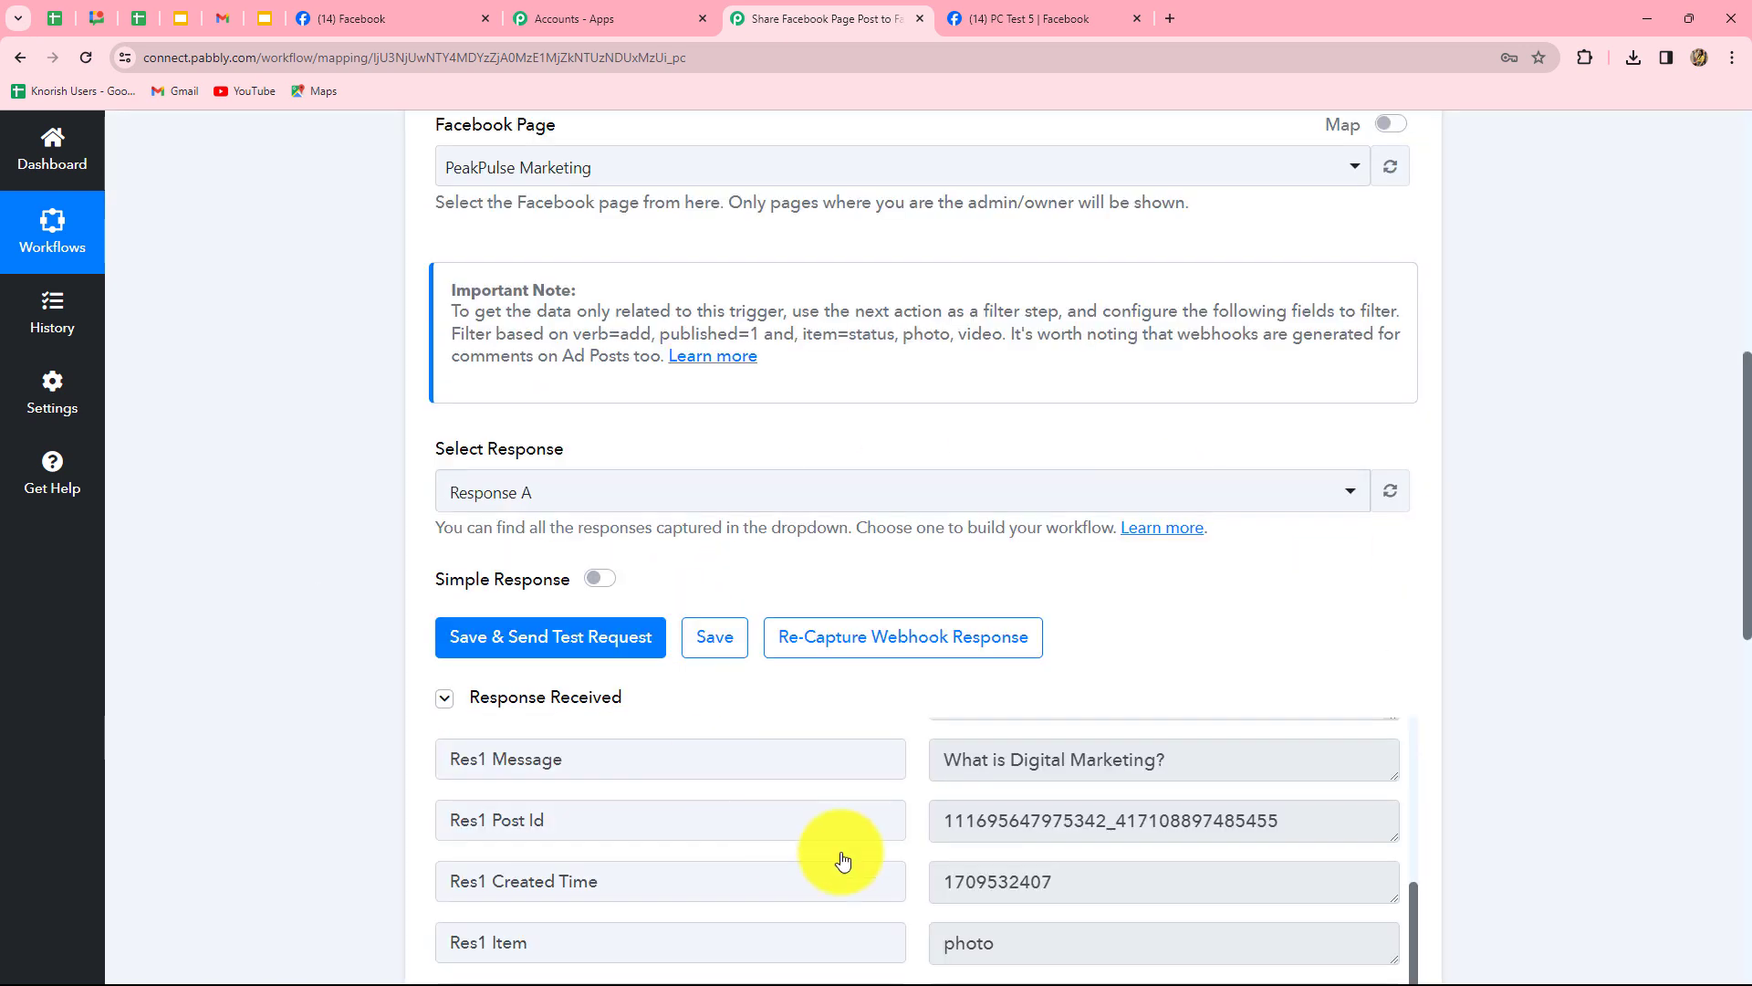
{"action": "left_click", "coordinate": [892, 650]}
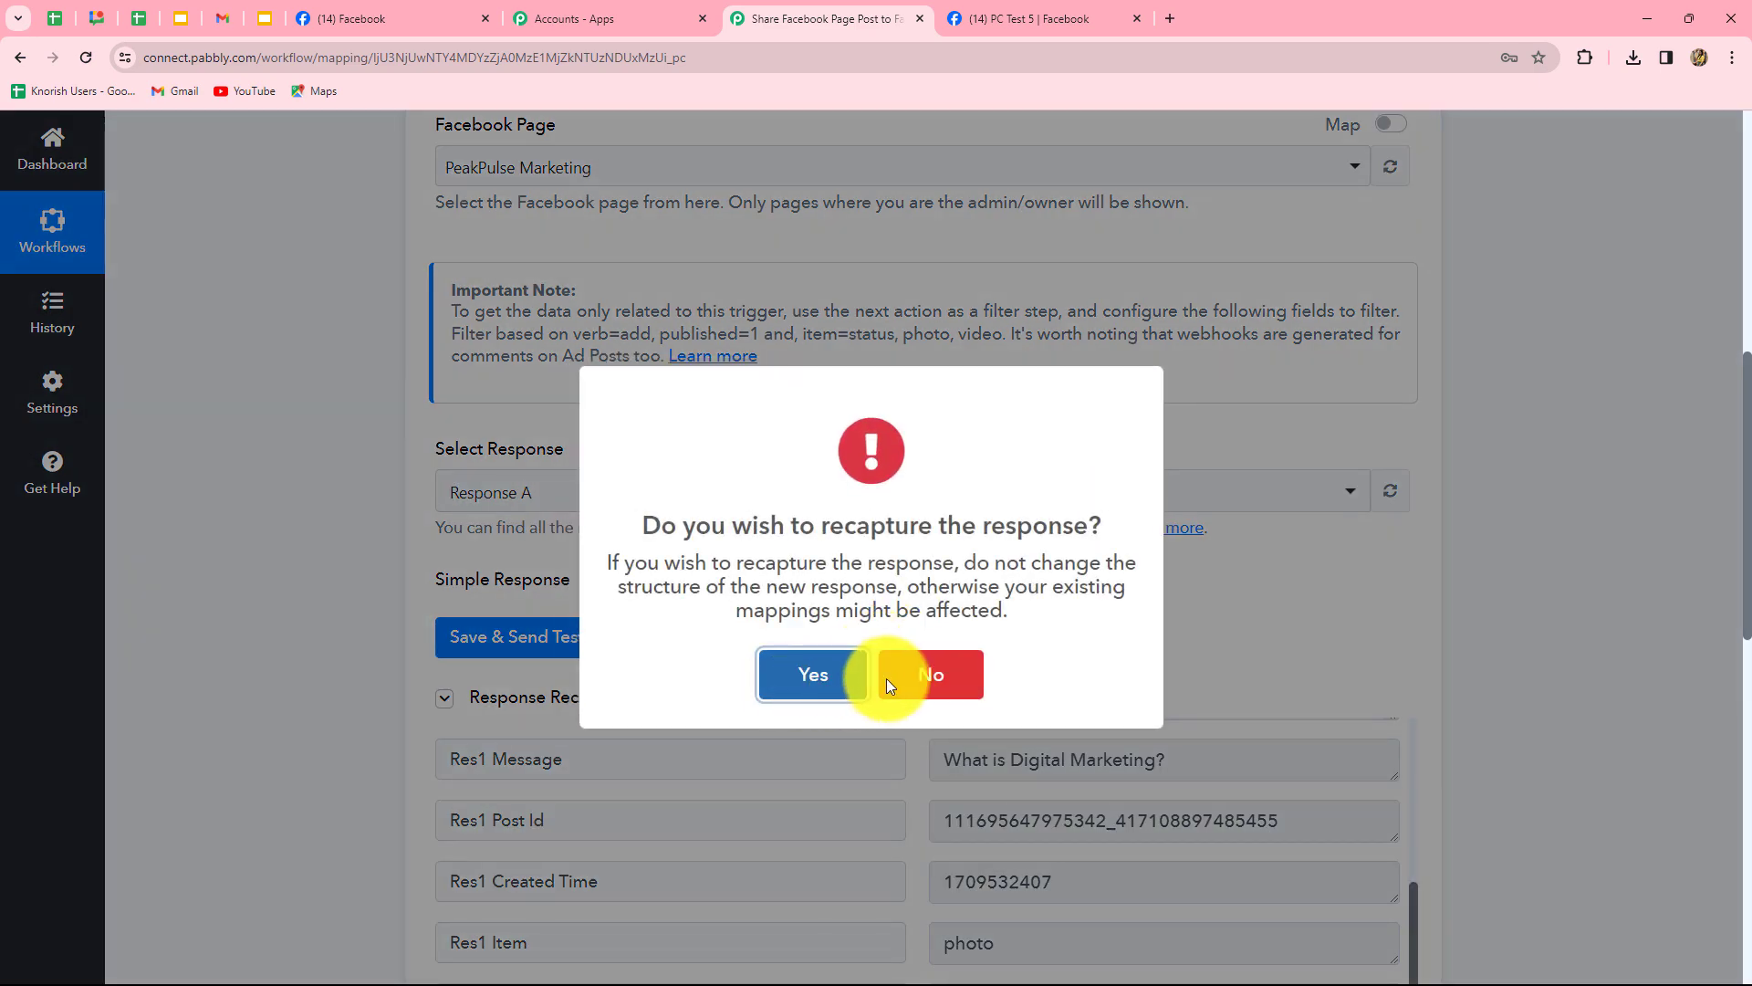
{"action": "left_click", "coordinate": [830, 673]}
{"action": "left_click", "coordinate": [429, 18]}
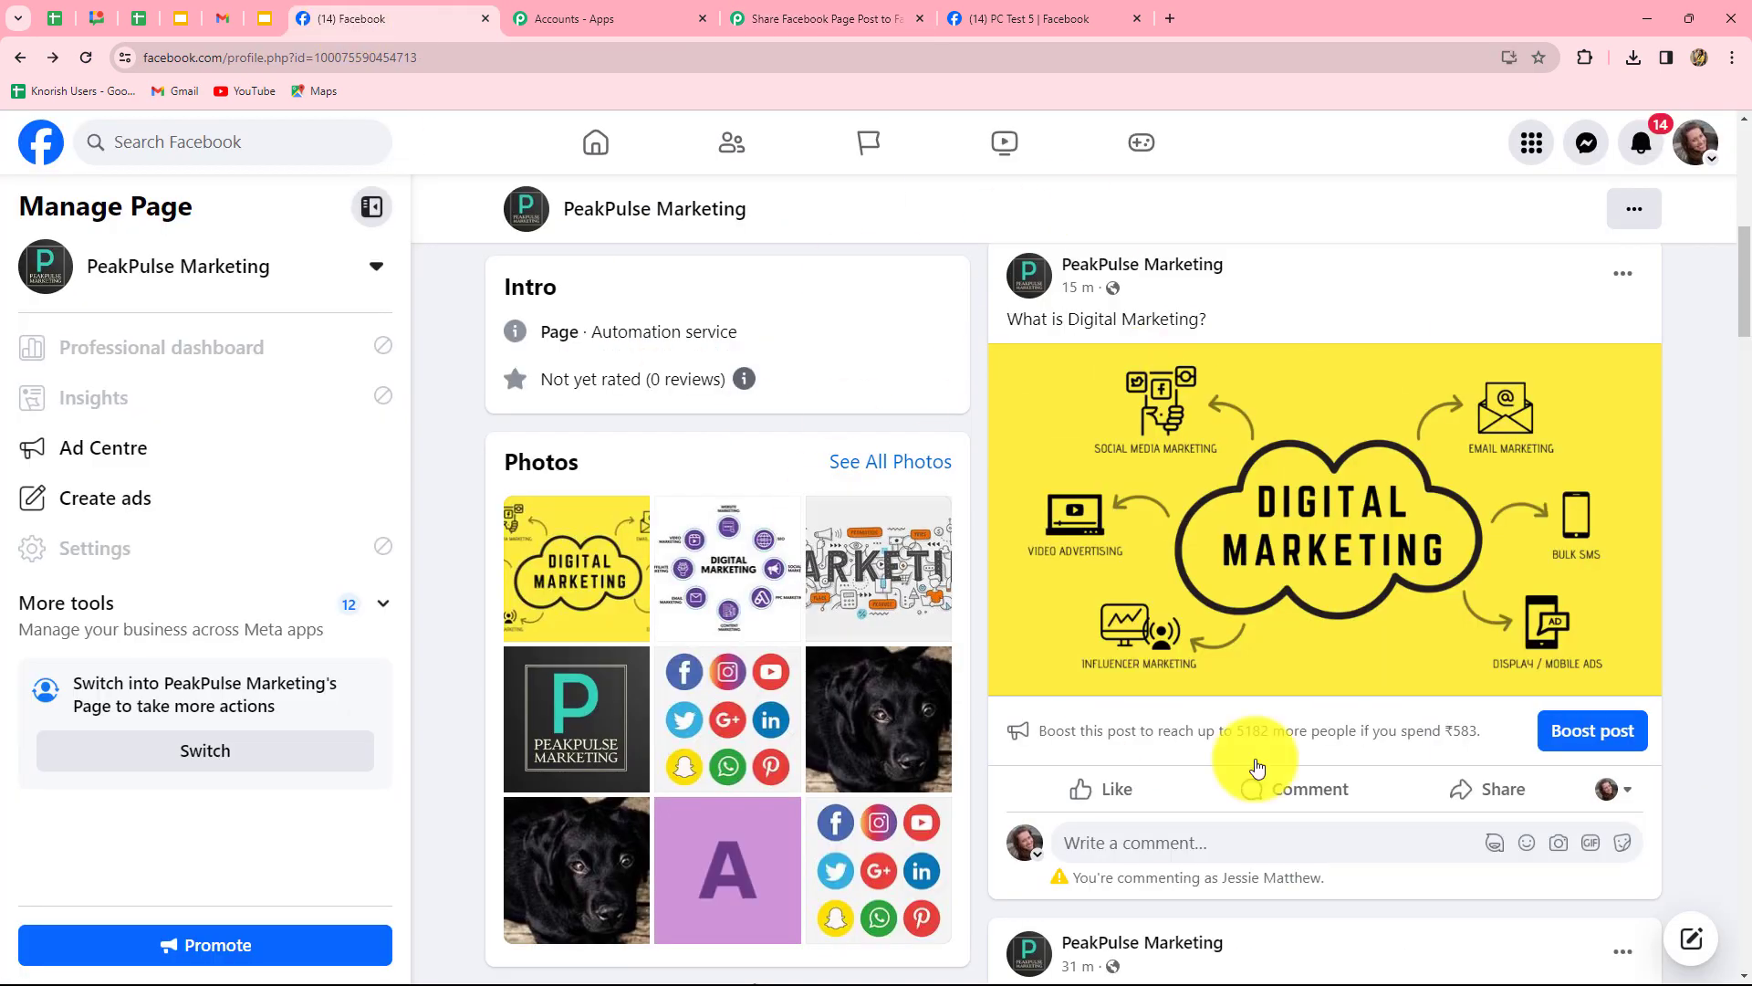
Step: Switch to acting as the PeakPulse Marketing page
{"action": "scroll", "coordinate": [1359, 649], "scroll_direction": "up", "scroll_amount": 4}
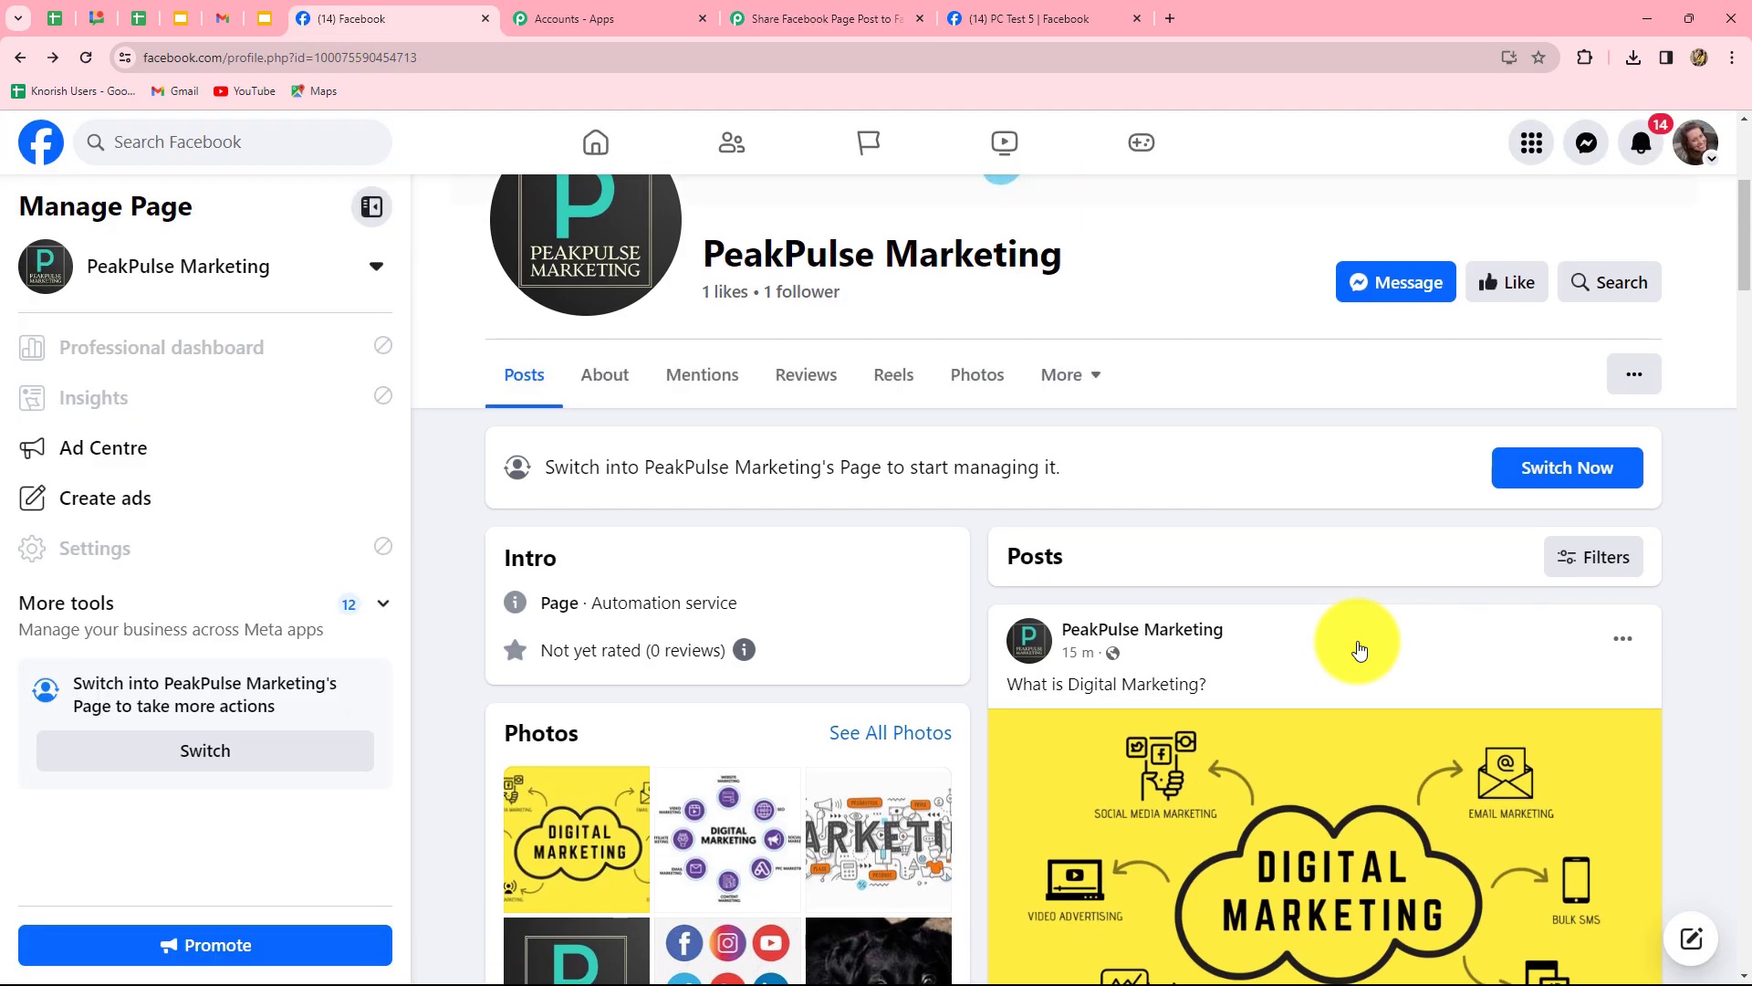
{"action": "left_click", "coordinate": [1539, 476]}
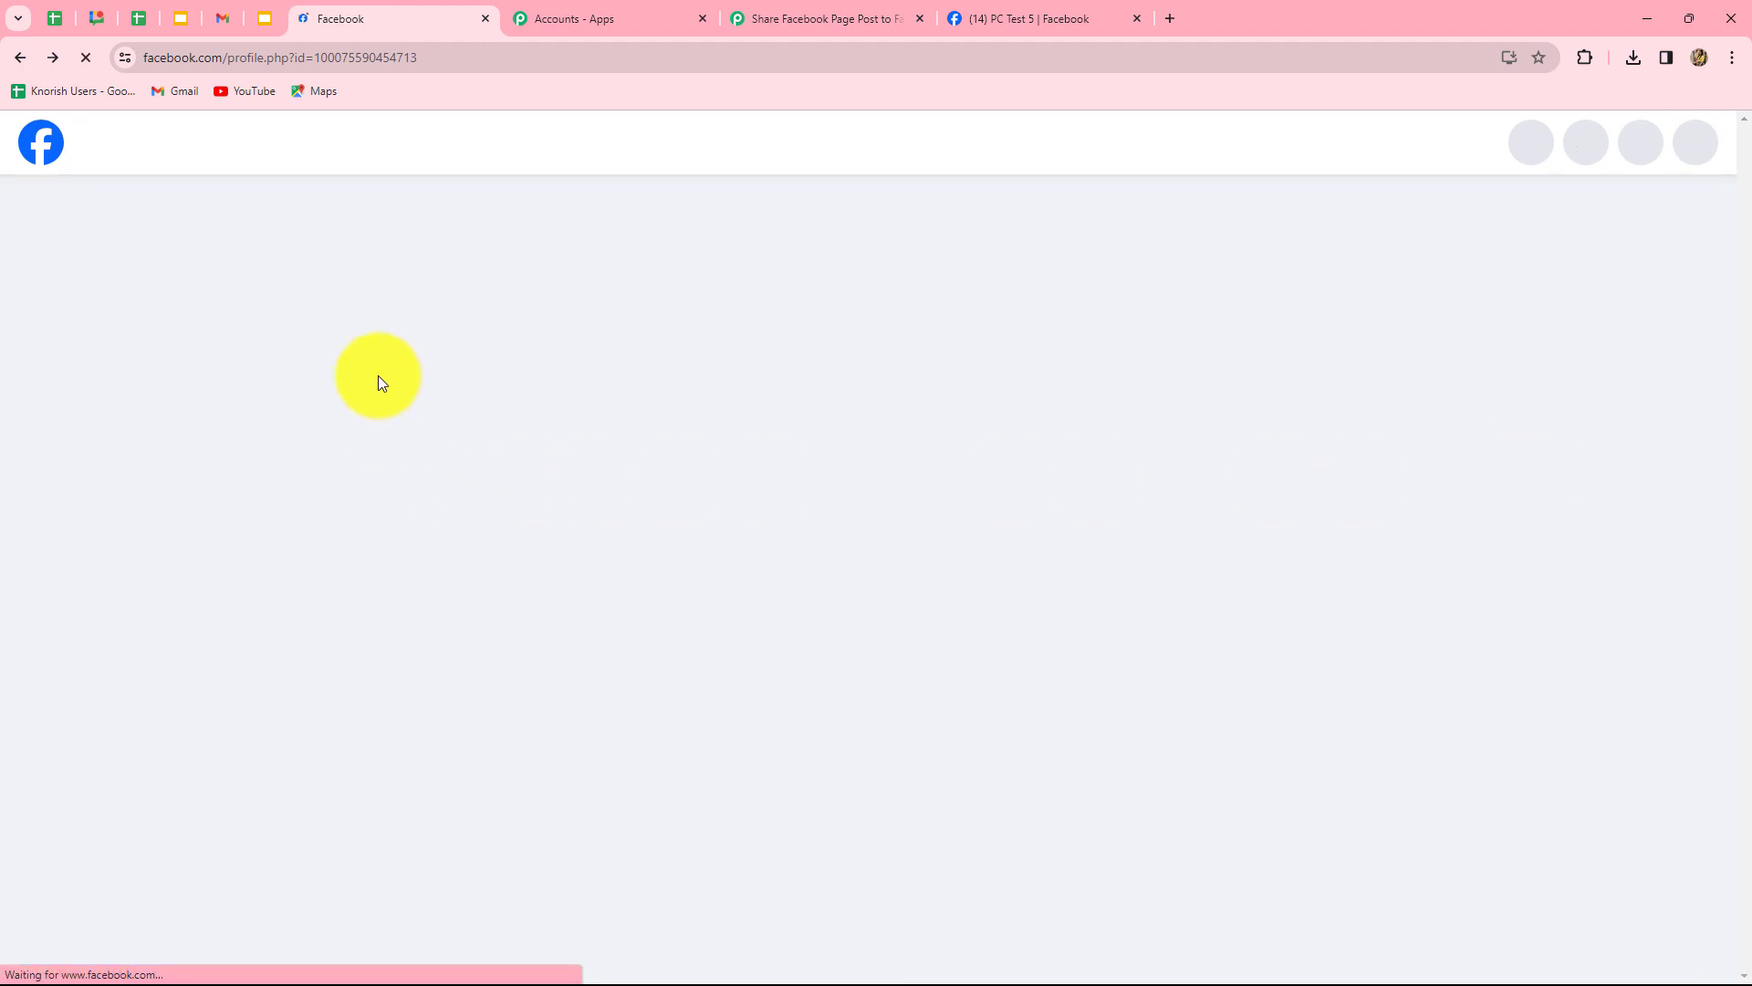
{"action": "scroll", "coordinate": [1175, 299], "scroll_direction": "down", "scroll_amount": 7}
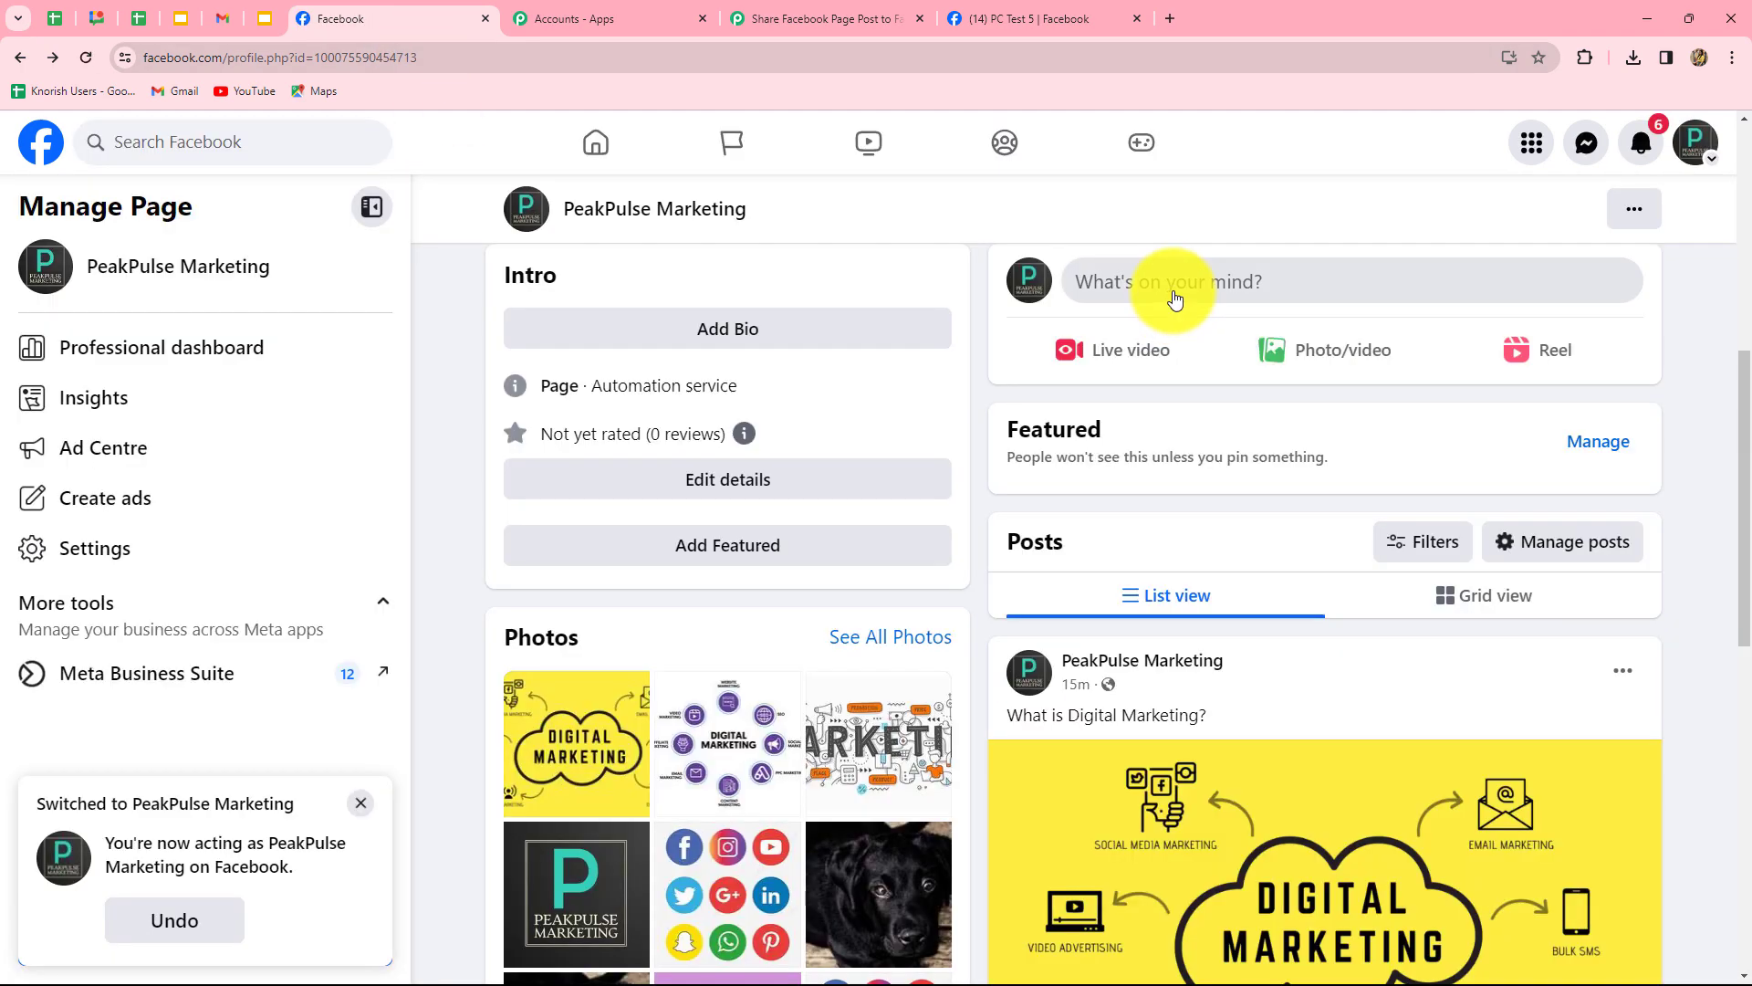
Step: Write a page post captioned 'New Video Is Out....' and attach a video to it
{"action": "left_click", "coordinate": [1239, 290]}
{"action": "type", "text": "New Video Is Out...."}
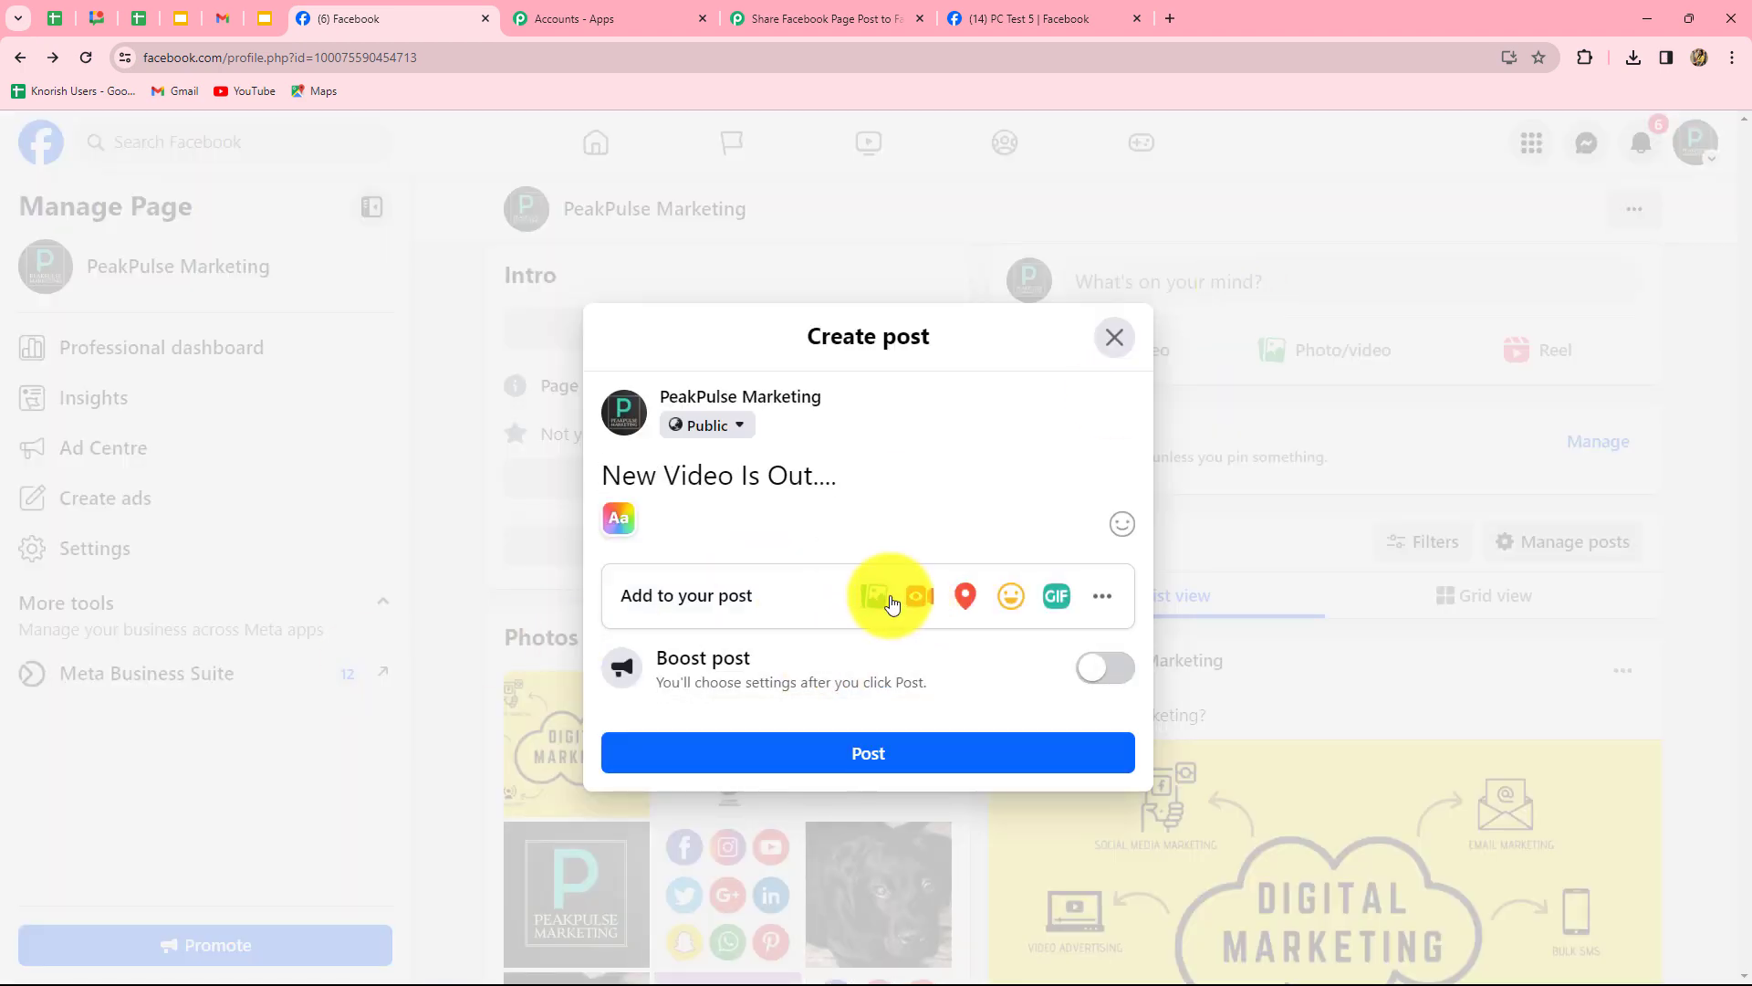
{"action": "left_click", "coordinate": [892, 602]}
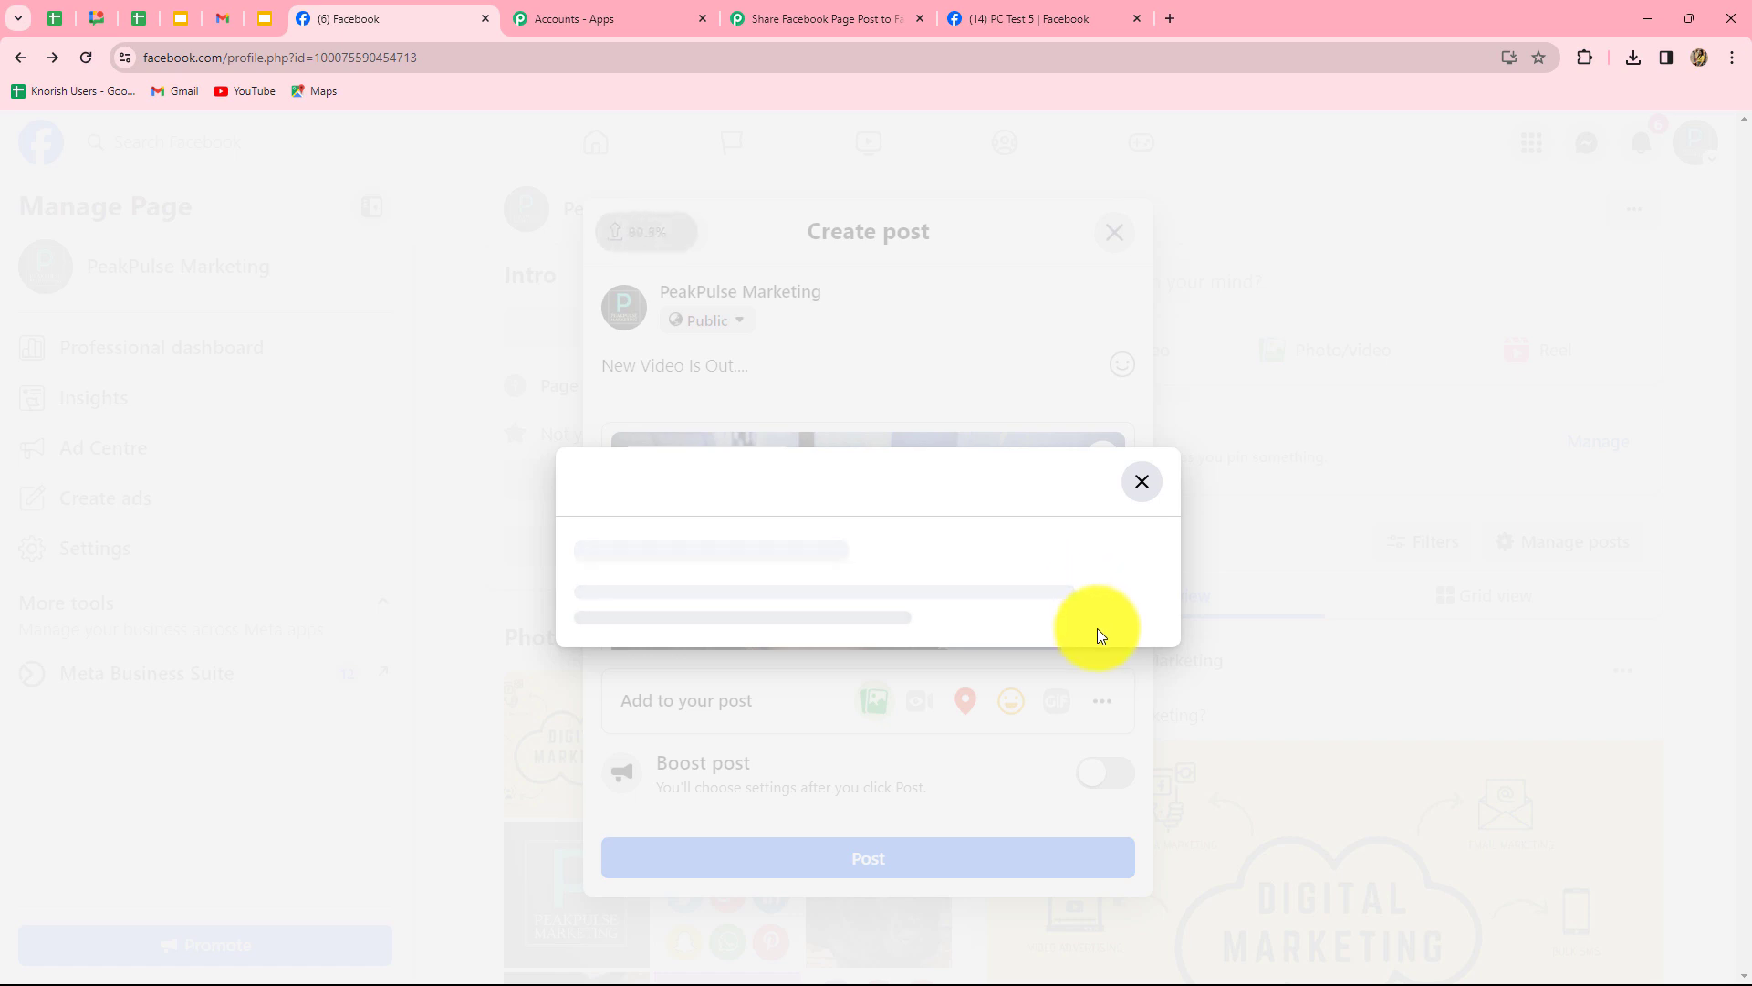
{"action": "key", "text": "Escape"}
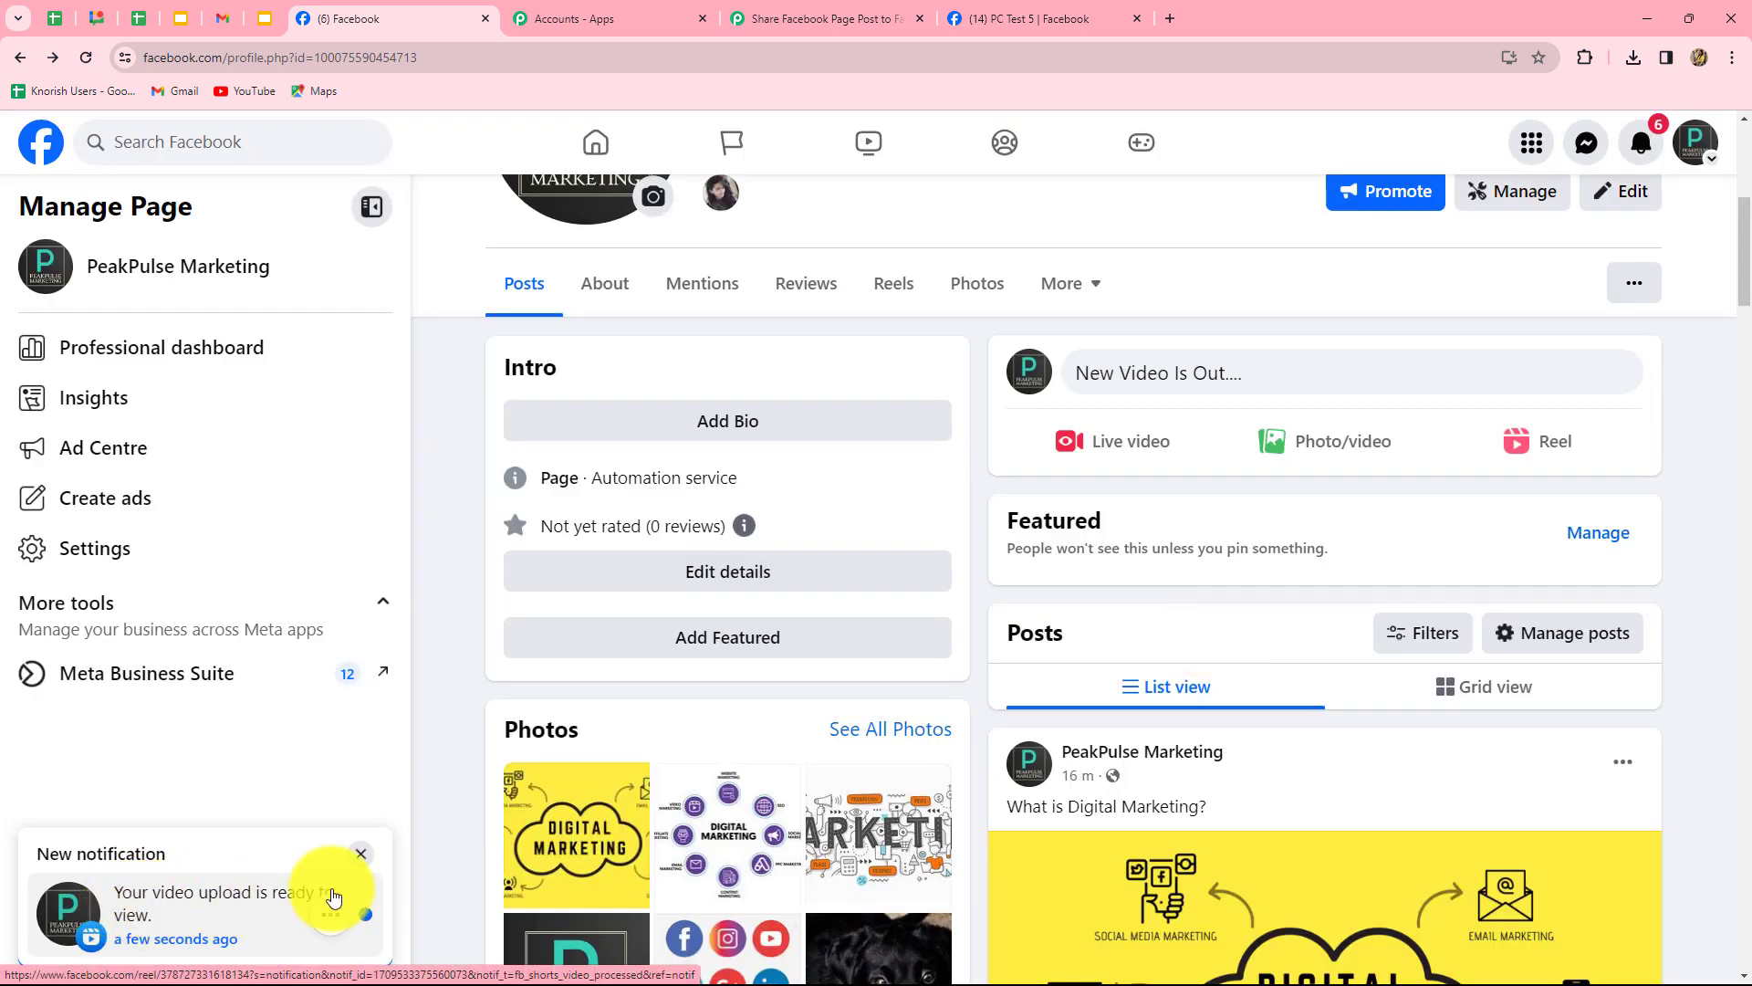
{"action": "scroll", "coordinate": [1219, 725], "scroll_direction": "down", "scroll_amount": 5}
{"action": "scroll", "coordinate": [1223, 732], "scroll_direction": "up", "scroll_amount": 10}
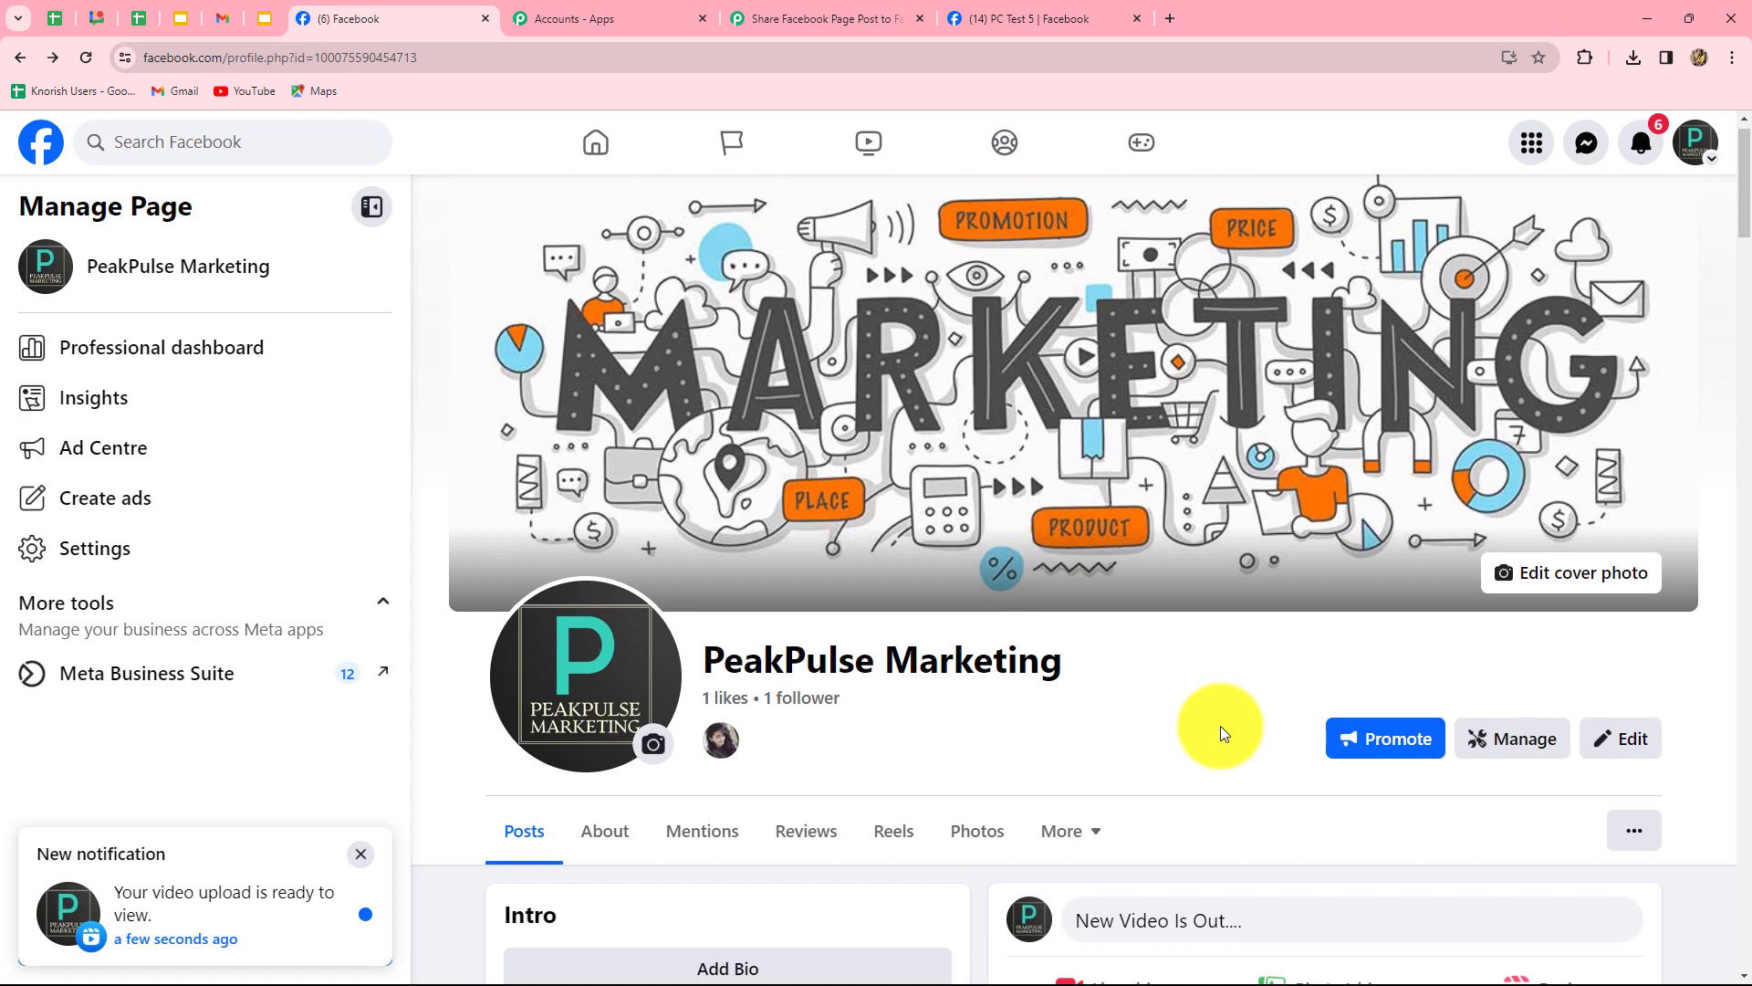
{"action": "scroll", "coordinate": [1223, 733], "scroll_direction": "down", "scroll_amount": 6}
{"action": "scroll", "coordinate": [1222, 732], "scroll_direction": "down", "scroll_amount": 2}
{"action": "scroll", "coordinate": [1221, 732], "scroll_direction": "up", "scroll_amount": 3}
Step: Open the Router's Video route filter and add extra condition rows
{"action": "left_click", "coordinate": [826, 18]}
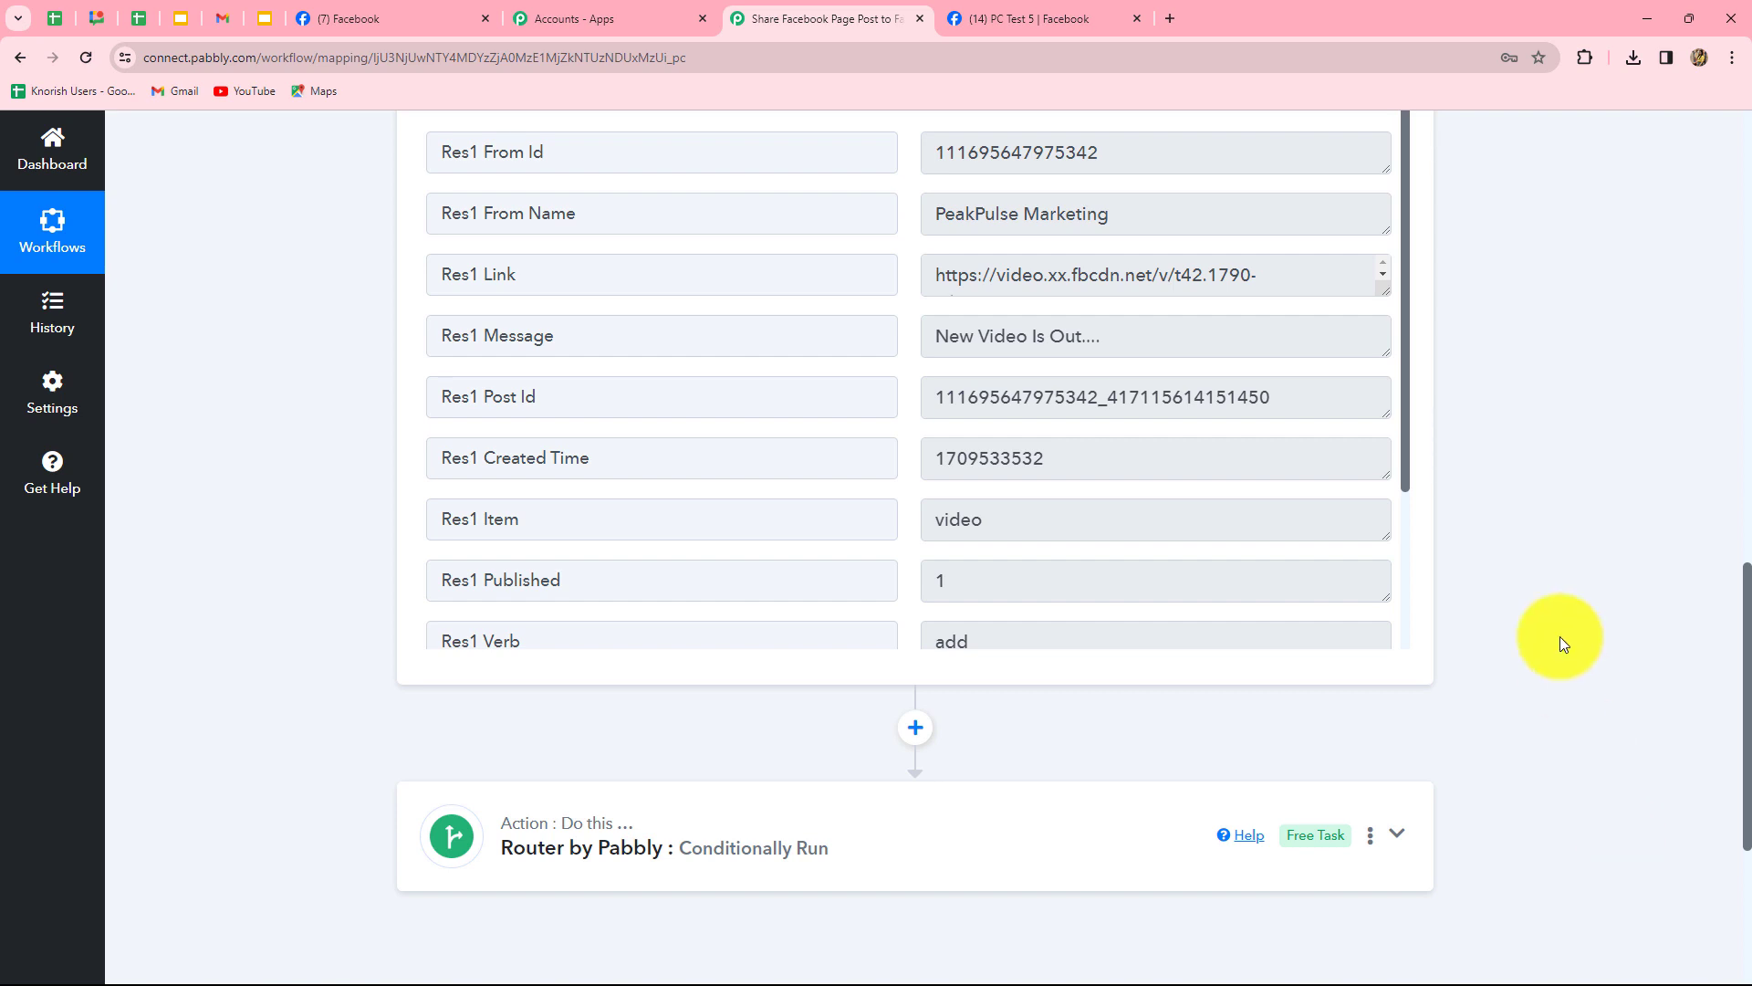
{"action": "scroll", "coordinate": [1559, 637], "scroll_direction": "up", "scroll_amount": 1}
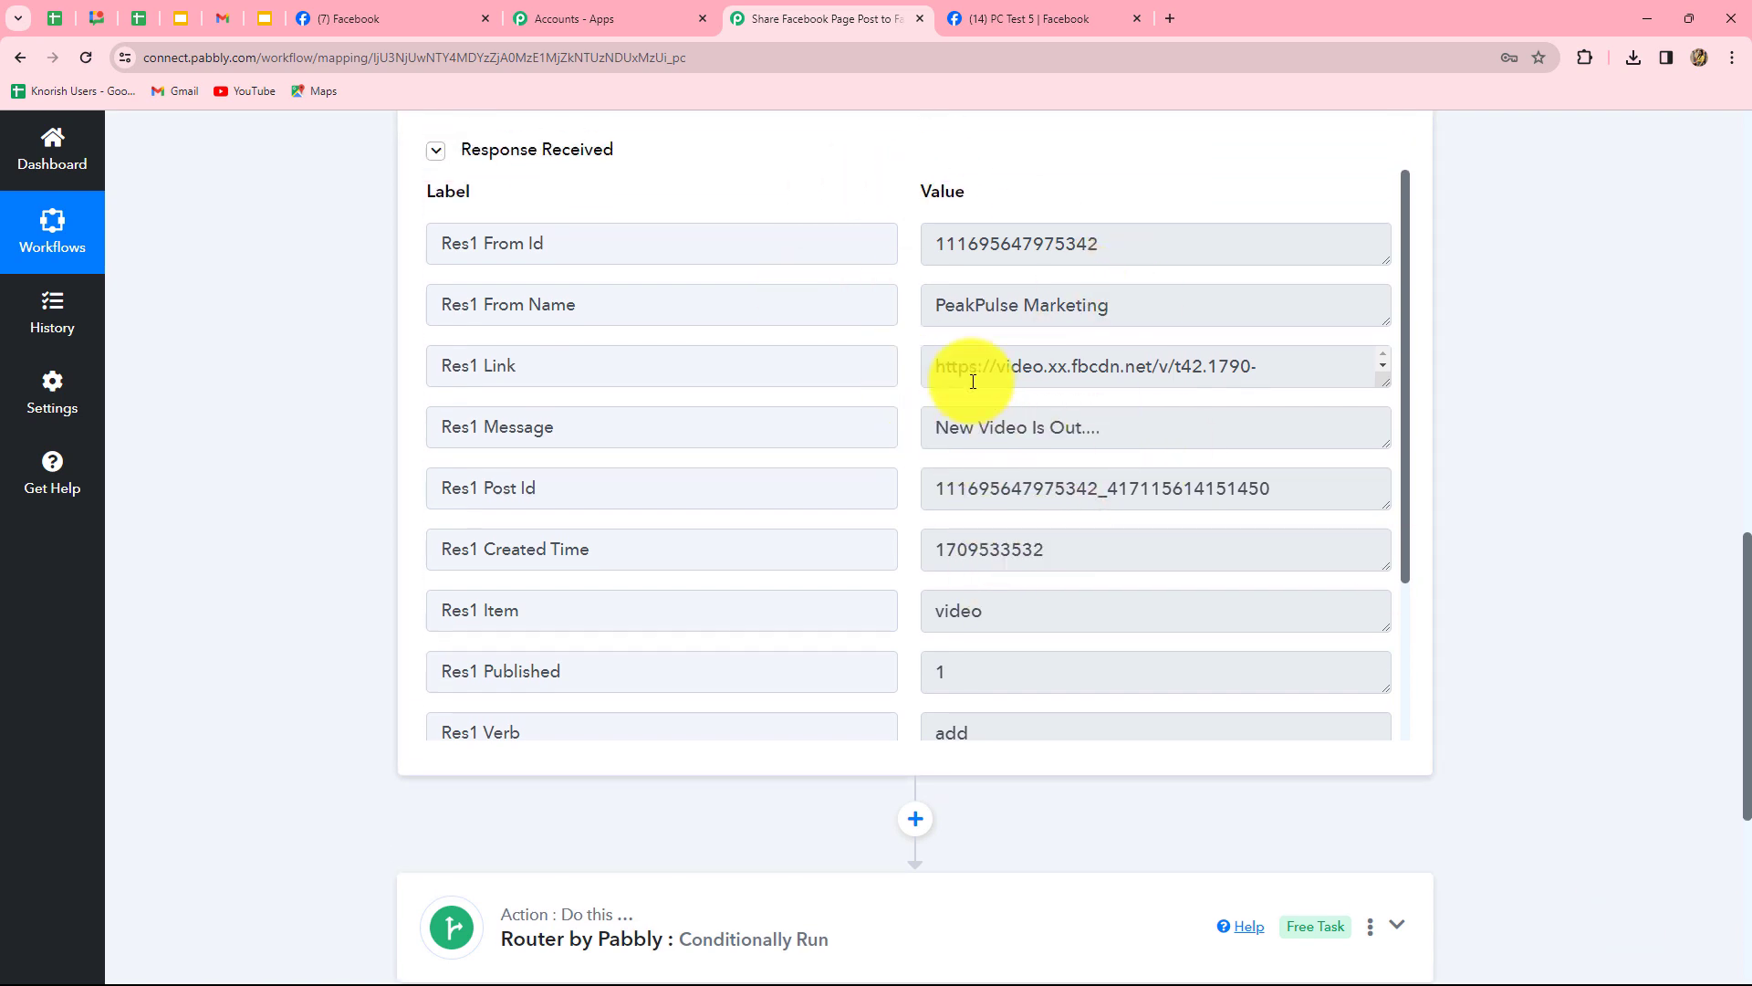
{"action": "scroll", "coordinate": [1595, 462], "scroll_direction": "down", "scroll_amount": 4}
{"action": "left_click", "coordinate": [1104, 586]}
{"action": "scroll", "coordinate": [1219, 421], "scroll_direction": "up", "scroll_amount": 6}
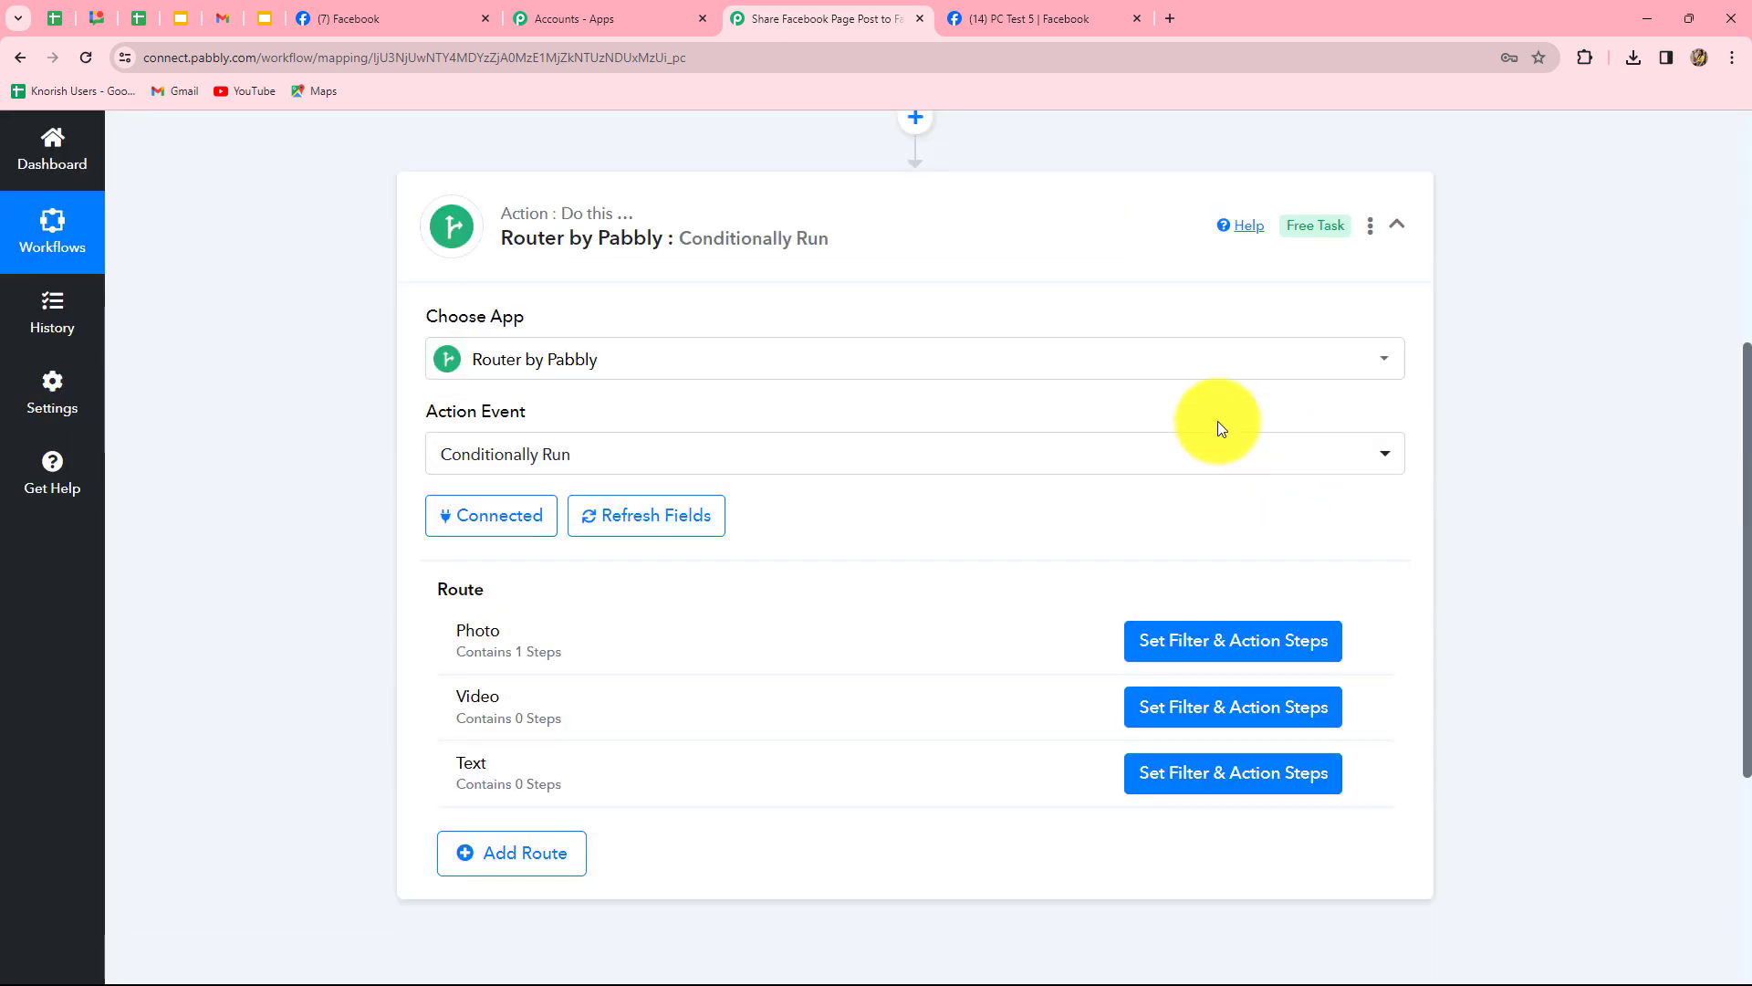
{"action": "scroll", "coordinate": [1409, 856], "scroll_direction": "down", "scroll_amount": 3}
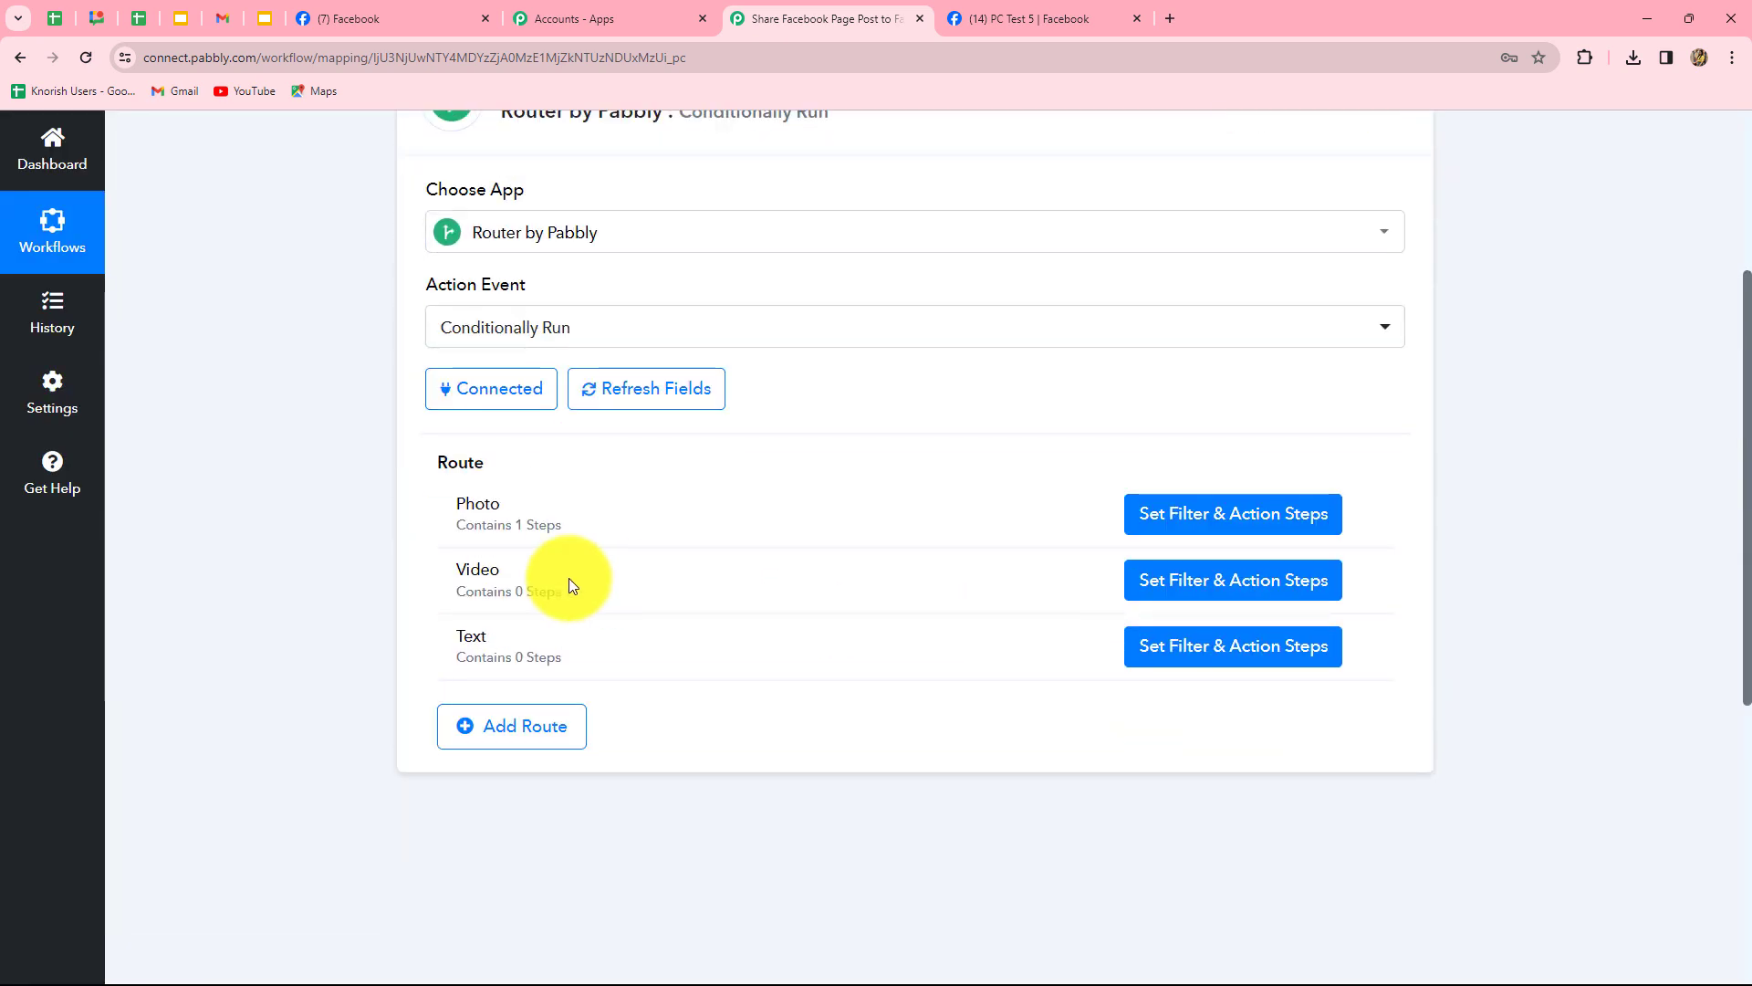
{"action": "left_click", "coordinate": [1217, 588]}
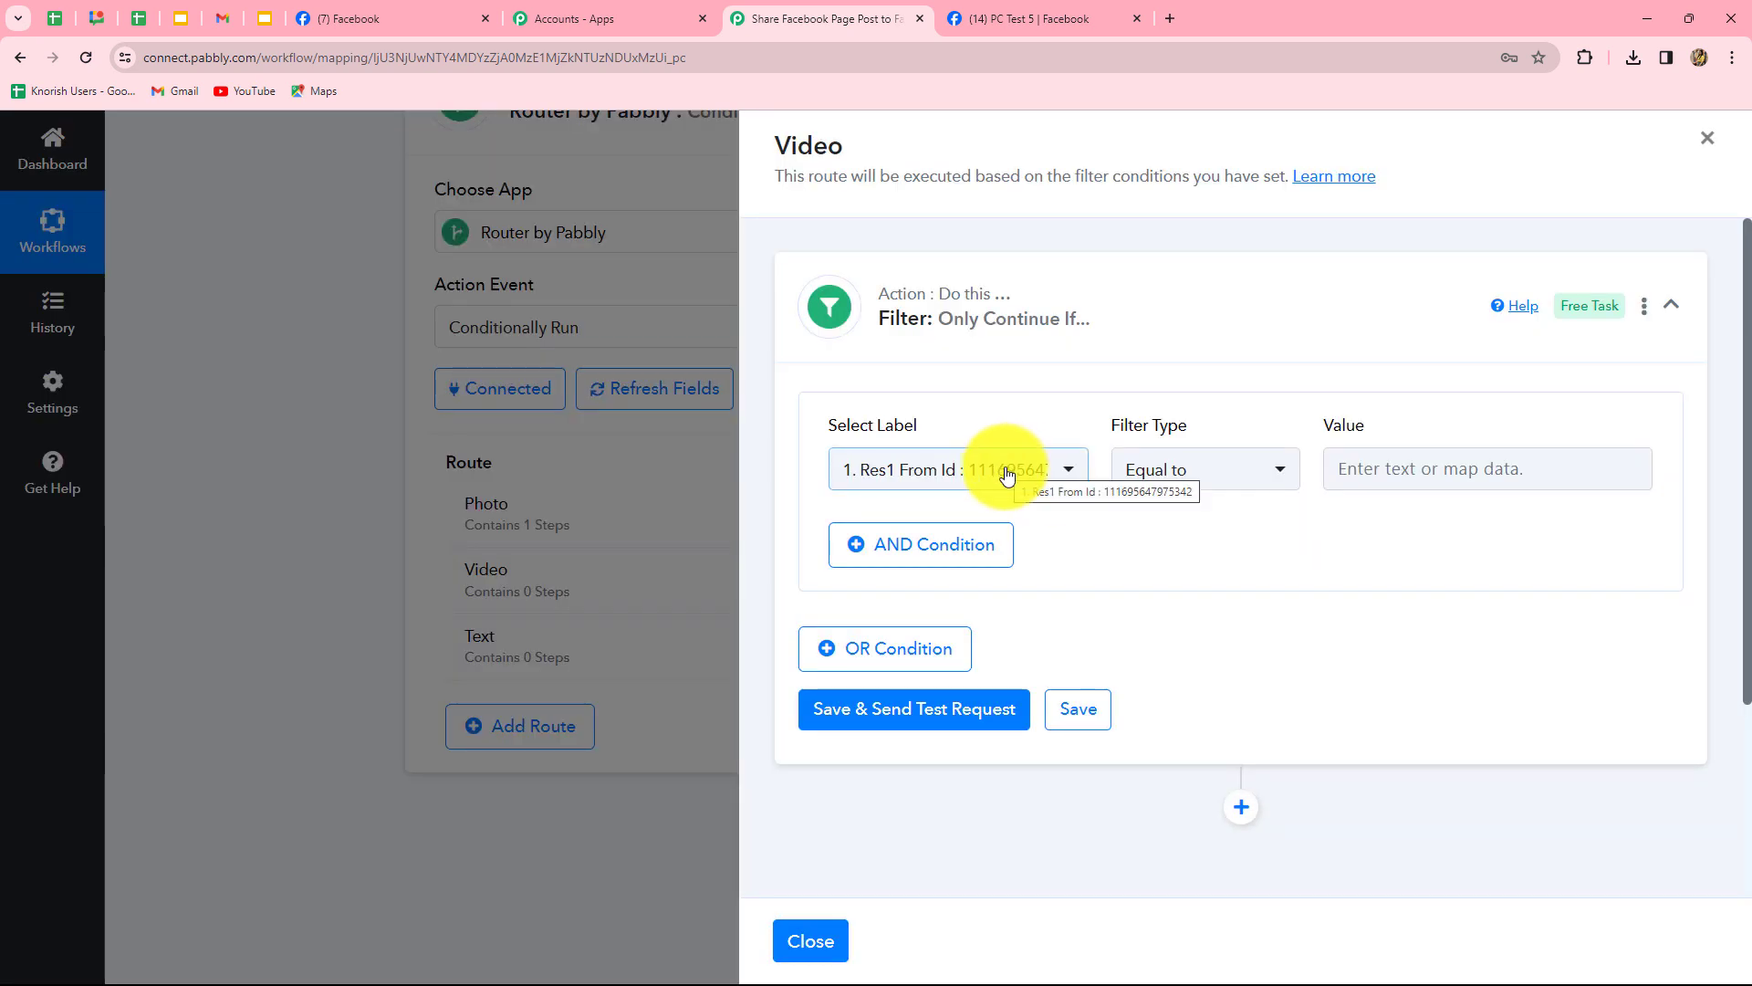
{"action": "left_click", "coordinate": [920, 549]}
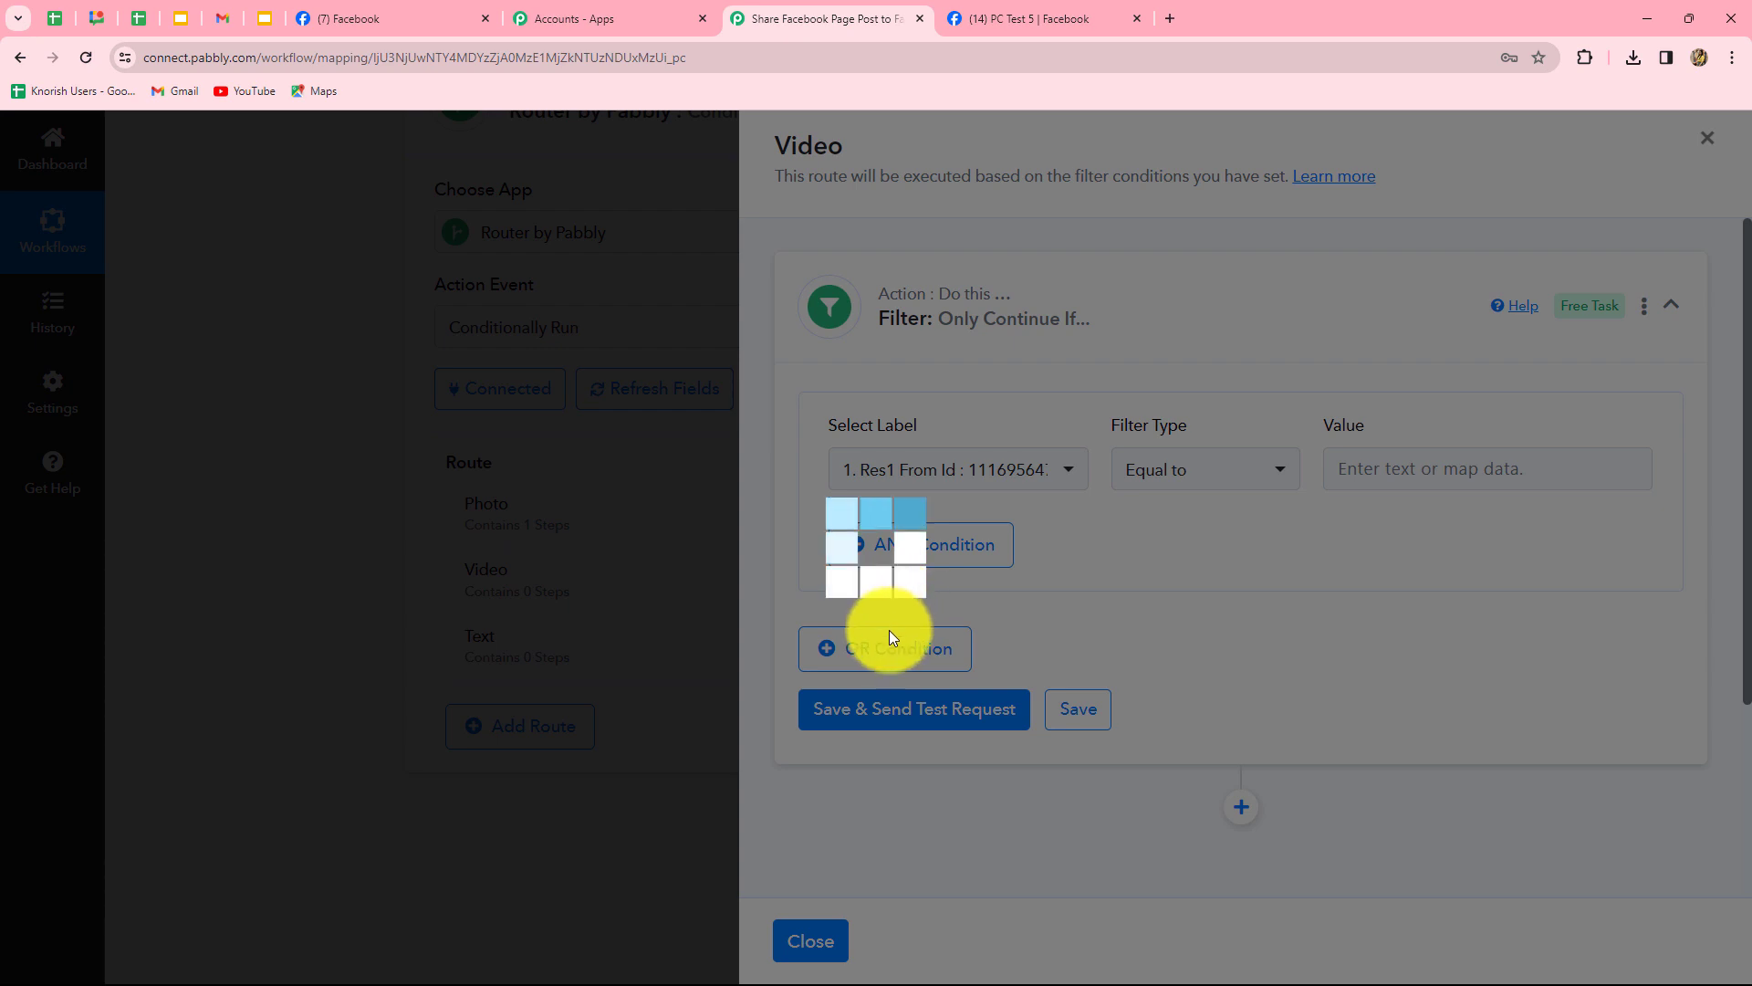
{"action": "left_click", "coordinate": [903, 559]}
{"action": "left_click", "coordinate": [899, 627]}
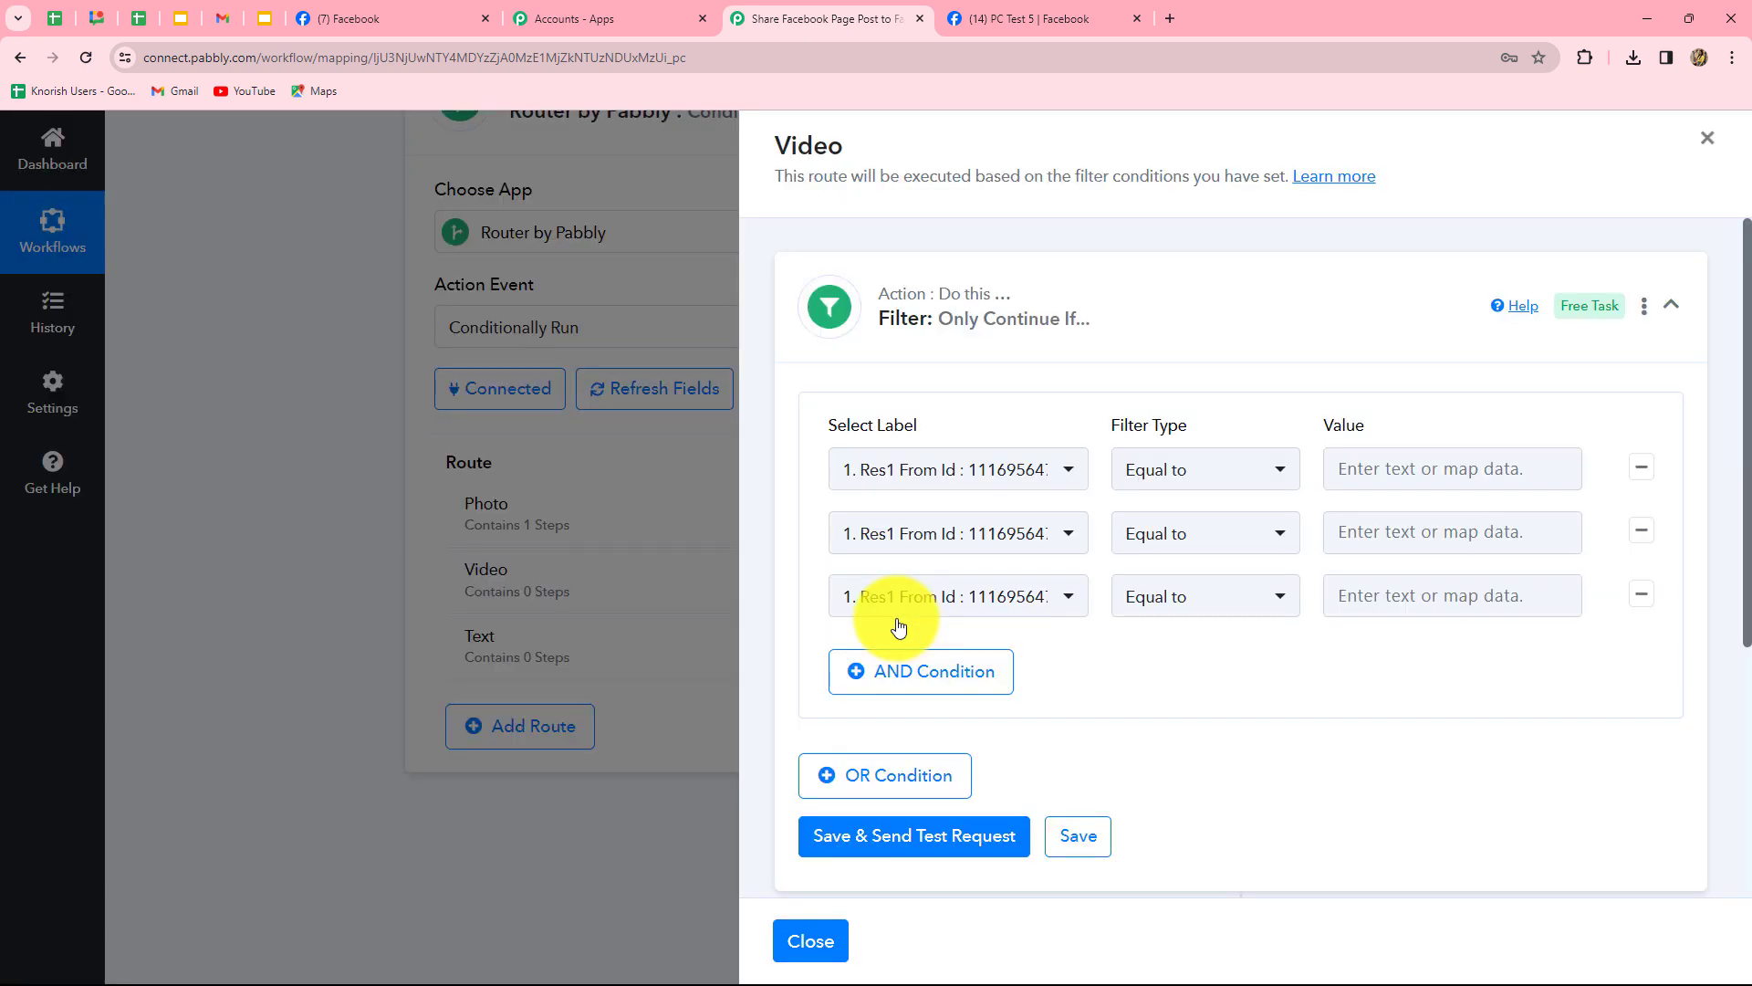
Step: Set the first filter condition to Res1 Verb equals add
{"action": "left_click", "coordinate": [969, 469]}
{"action": "left_click", "coordinate": [968, 560]}
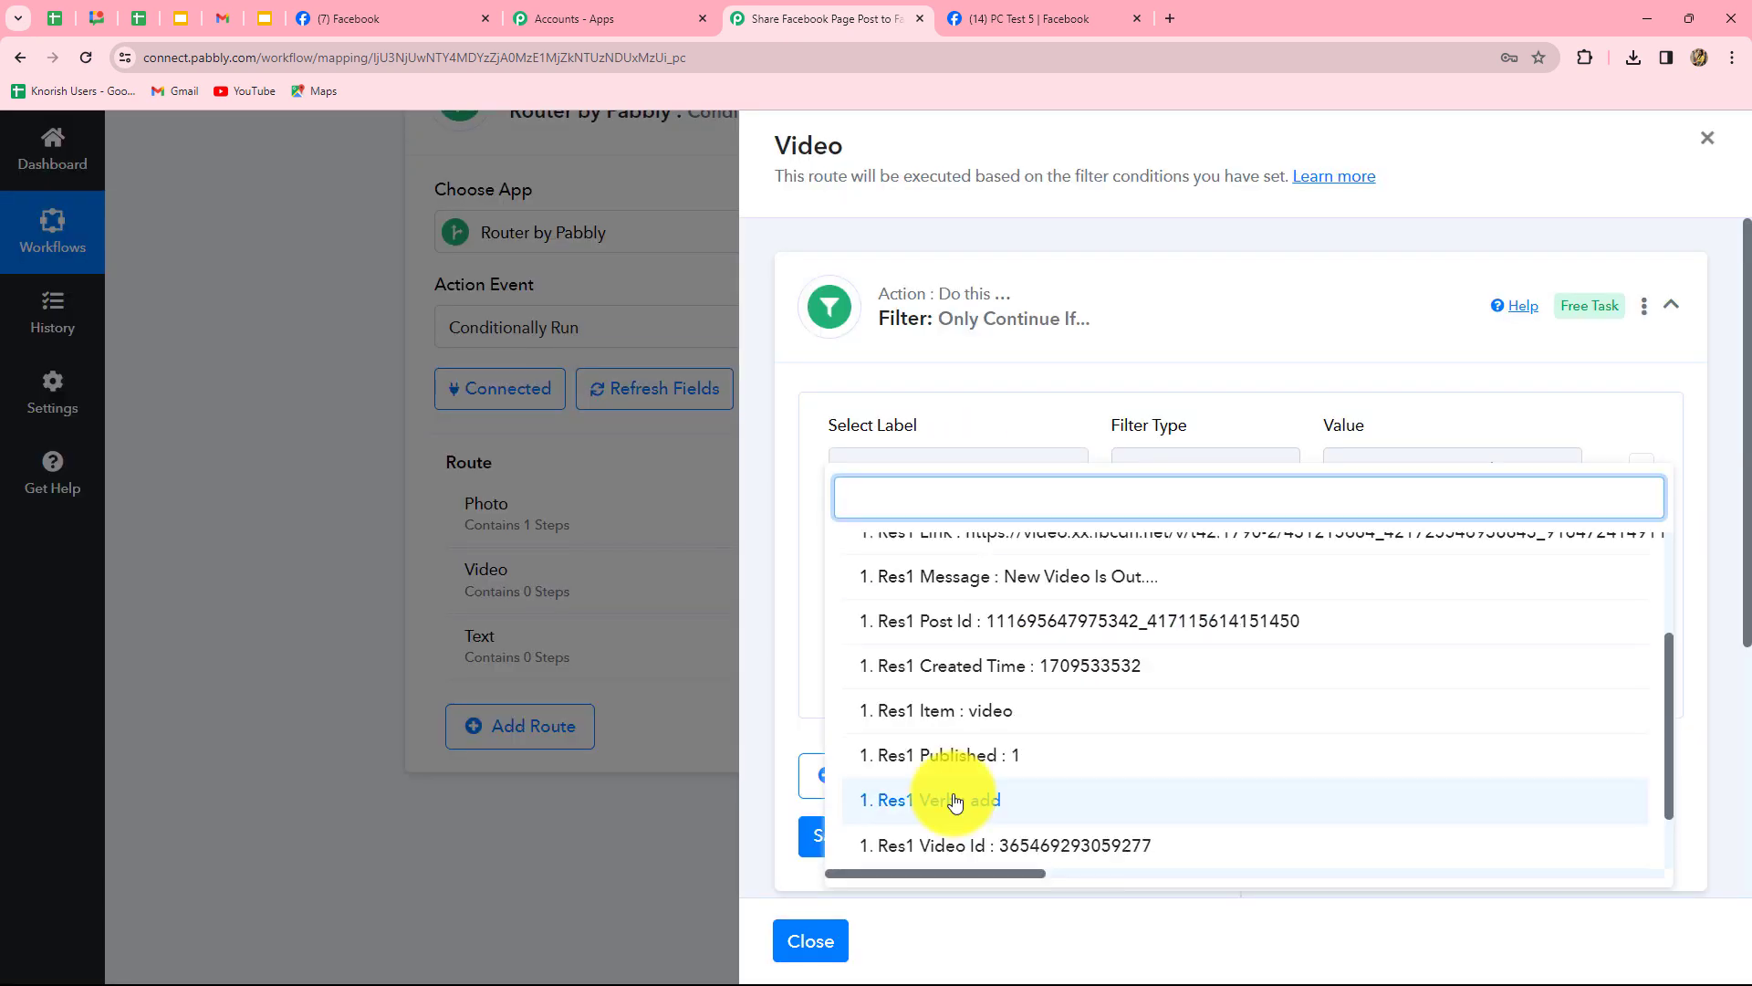
{"action": "left_click", "coordinate": [950, 797]}
{"action": "left_click", "coordinate": [1405, 467]}
{"action": "type", "text": "add"}
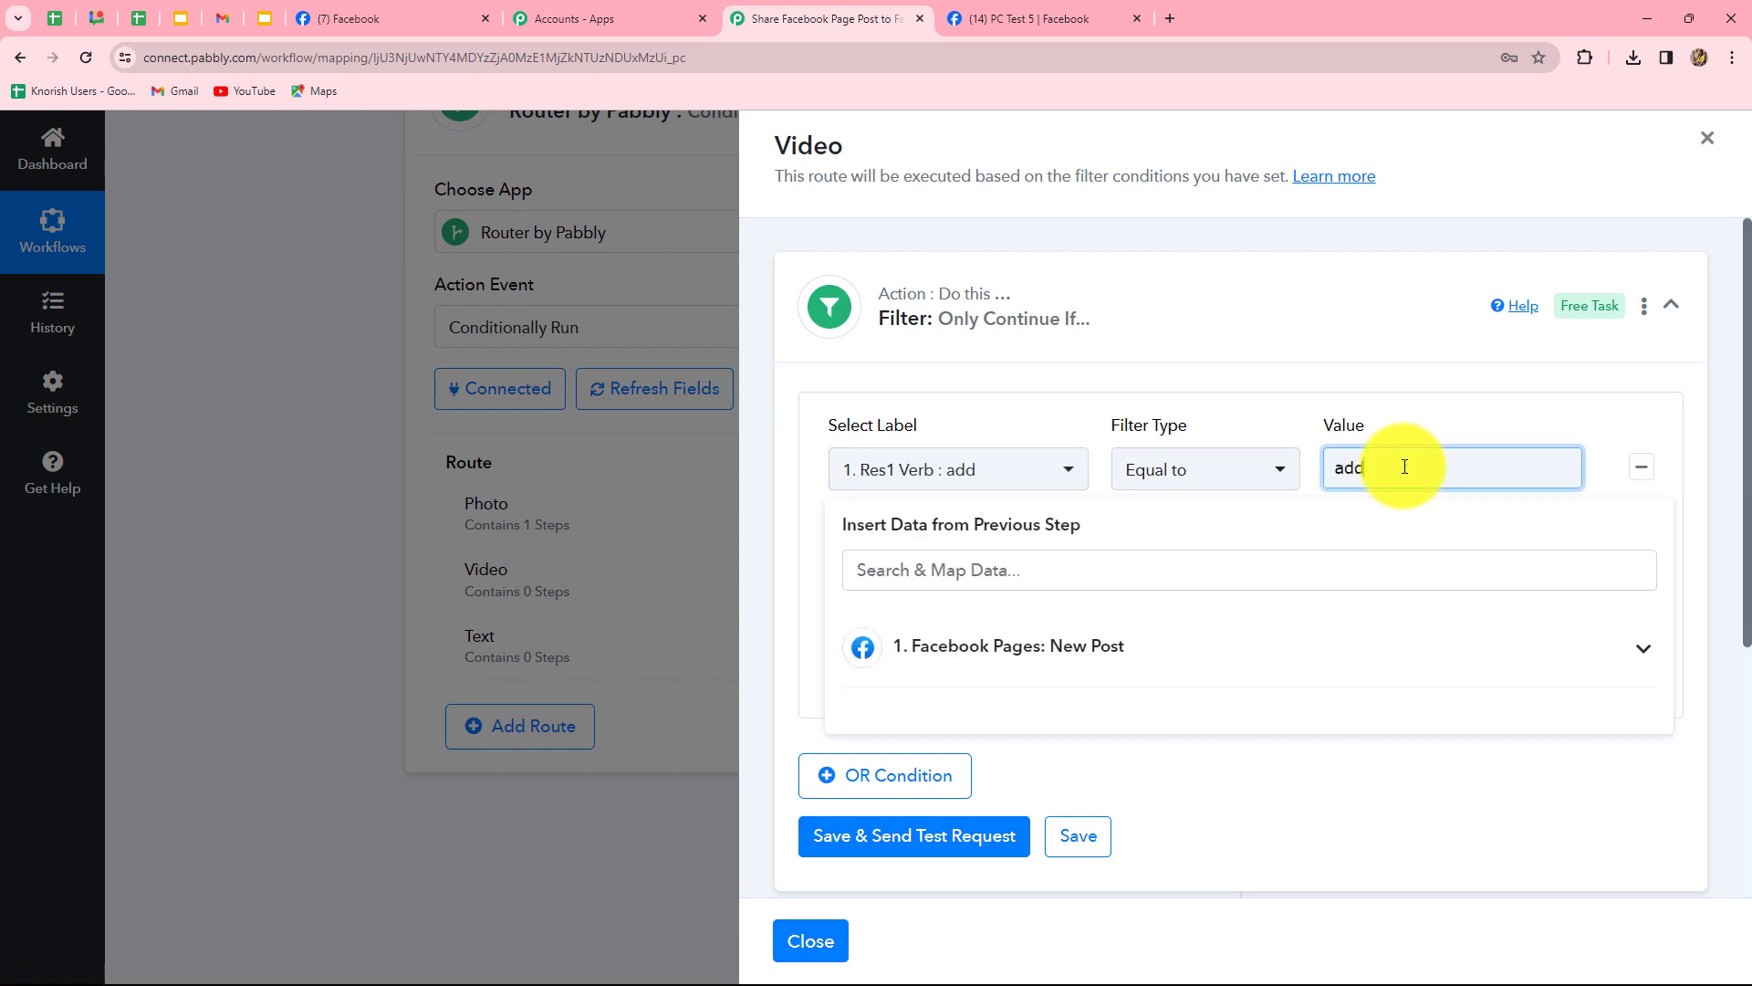
Step: Set the second filter condition to Res1 Published equals 1
{"action": "left_click", "coordinate": [803, 549]}
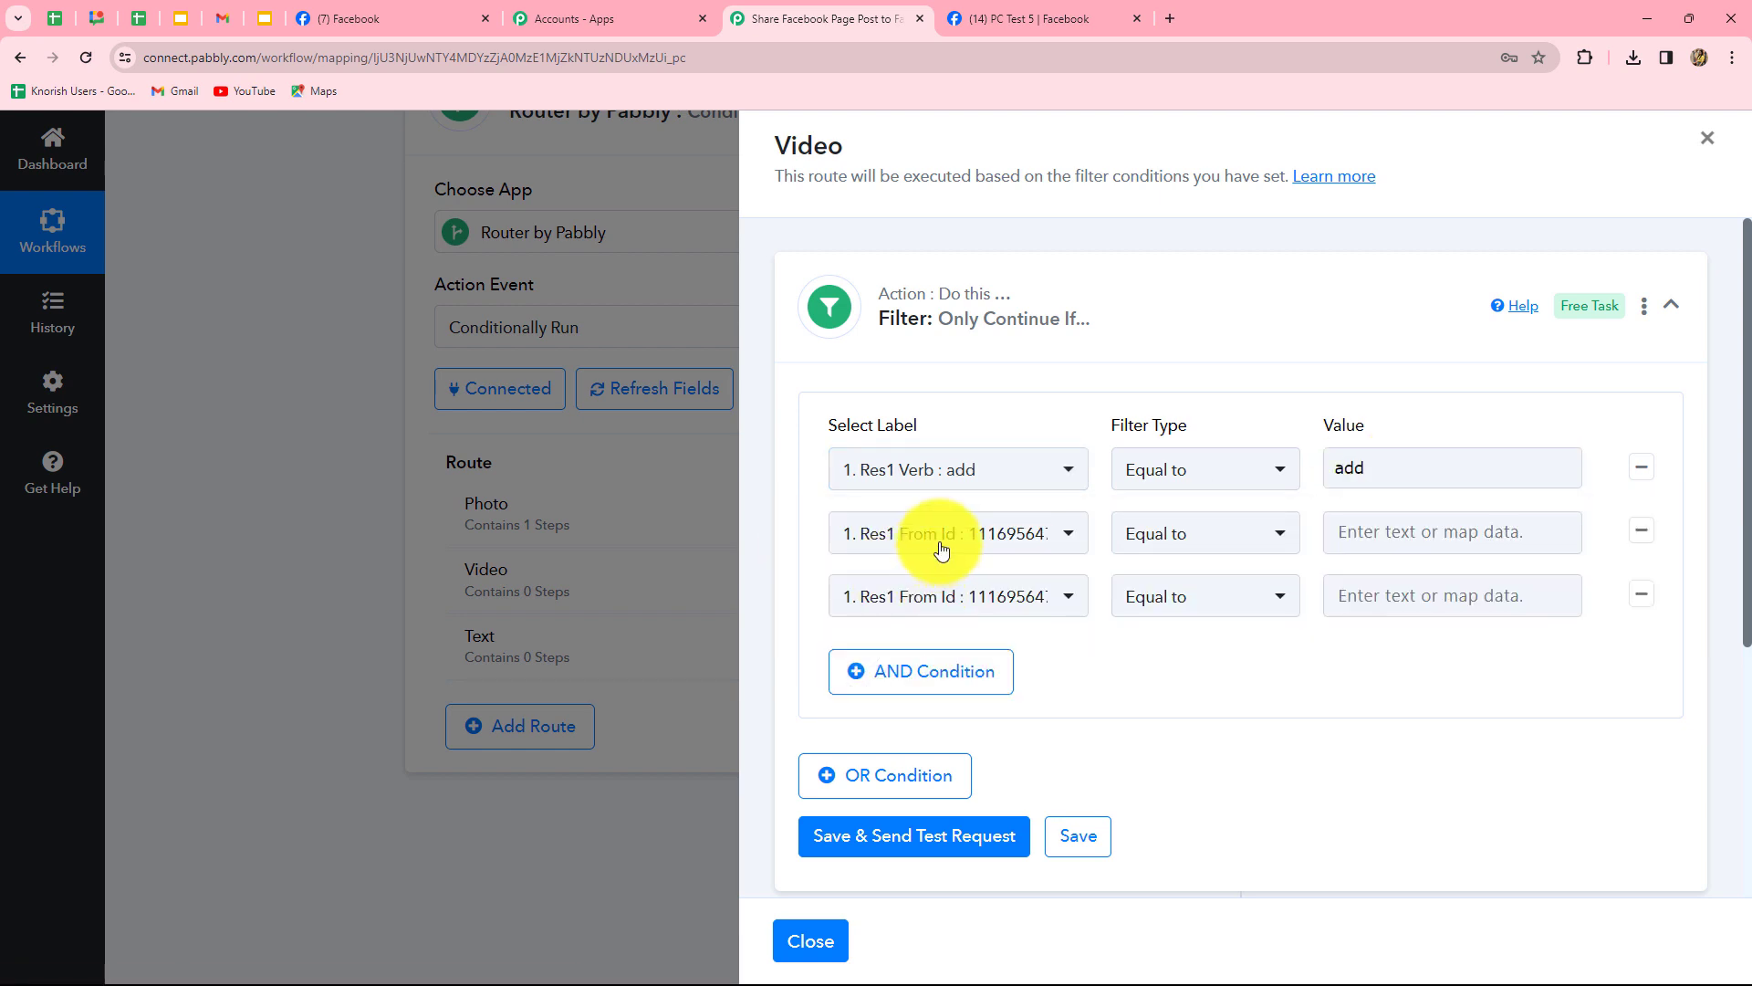
{"action": "left_click", "coordinate": [939, 543]}
{"action": "left_click", "coordinate": [984, 666]}
{"action": "scroll", "coordinate": [1004, 758], "scroll_direction": "down", "scroll_amount": 3}
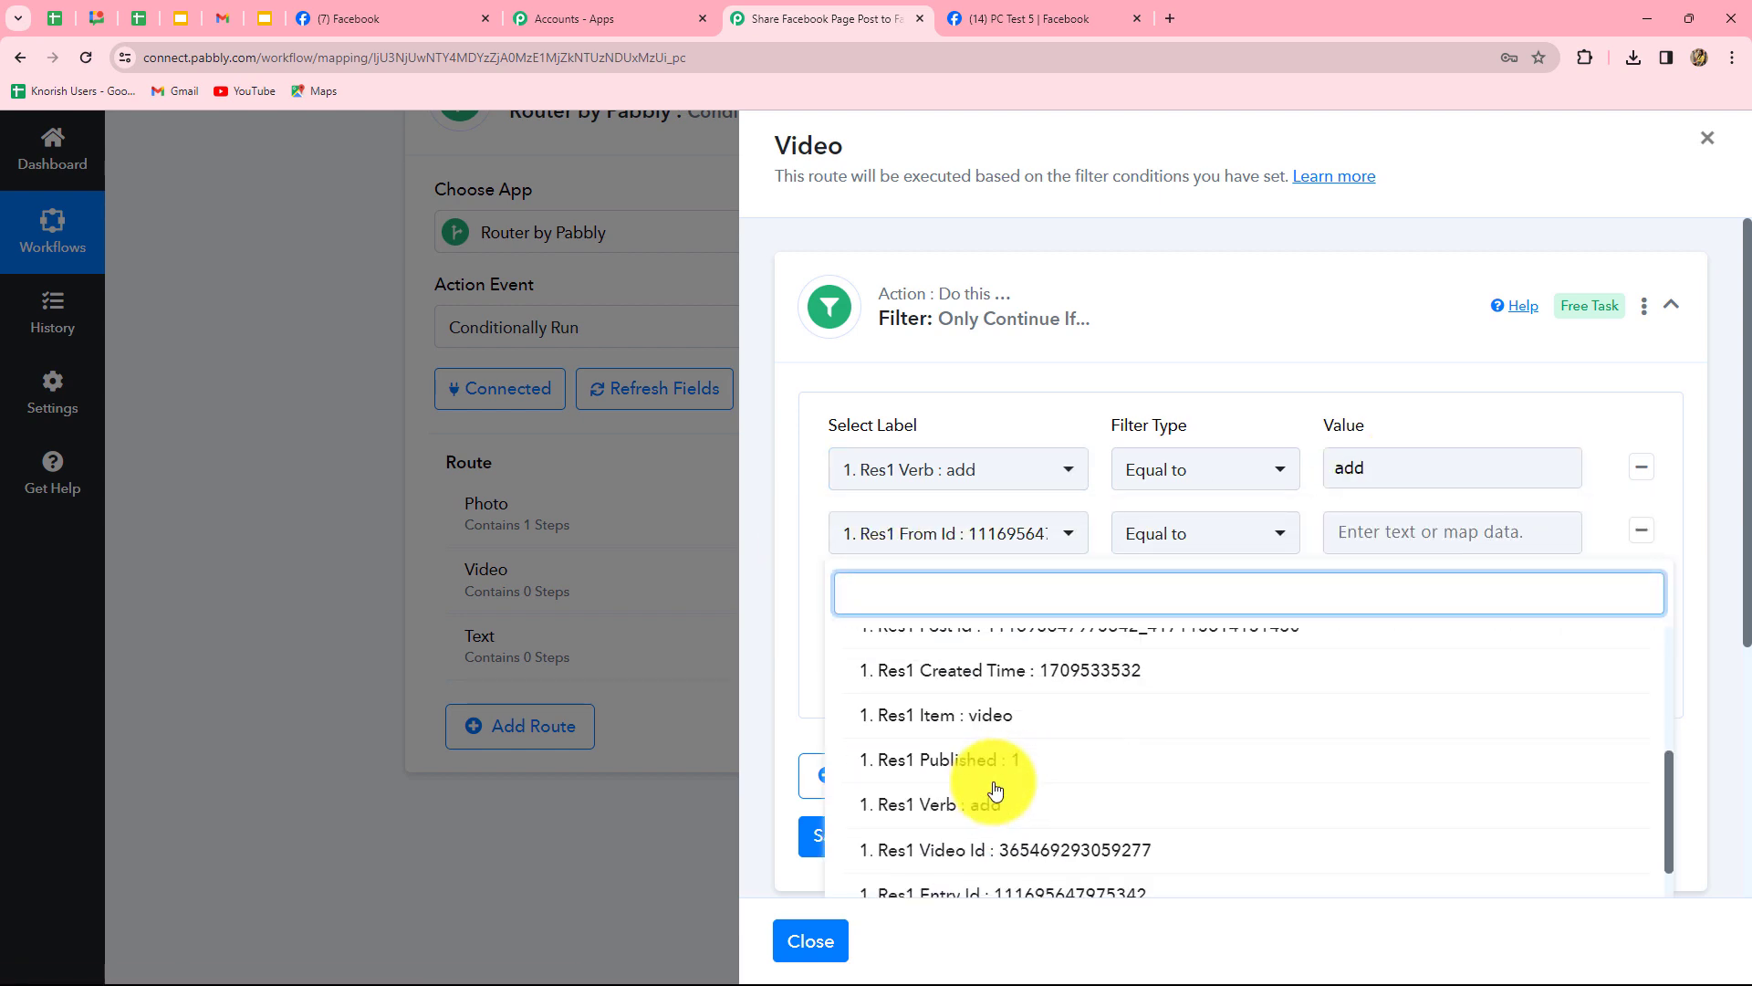
{"action": "left_click", "coordinate": [1004, 759]}
{"action": "left_click", "coordinate": [1486, 511]}
{"action": "type", "text": "1"}
Step: Set the third filter condition to Res1 Item equals video
{"action": "scroll", "coordinate": [907, 633], "scroll_direction": "down", "scroll_amount": 2}
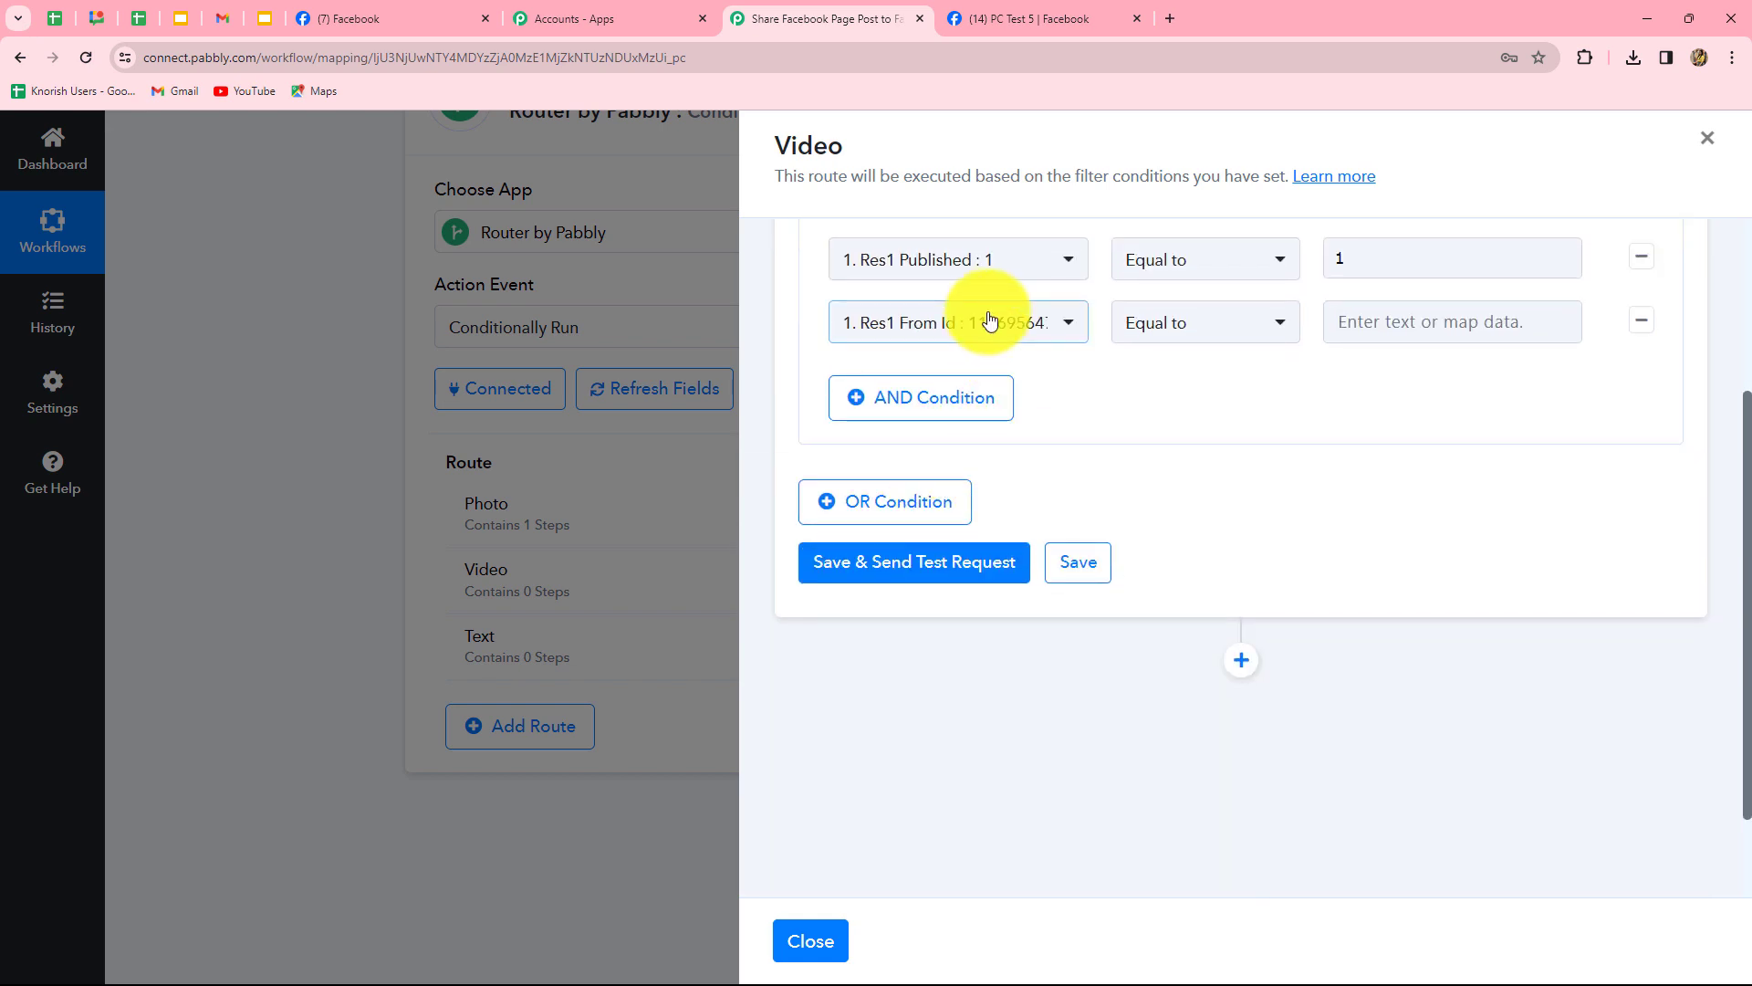
{"action": "left_click", "coordinate": [985, 320]}
{"action": "left_click", "coordinate": [1001, 658]}
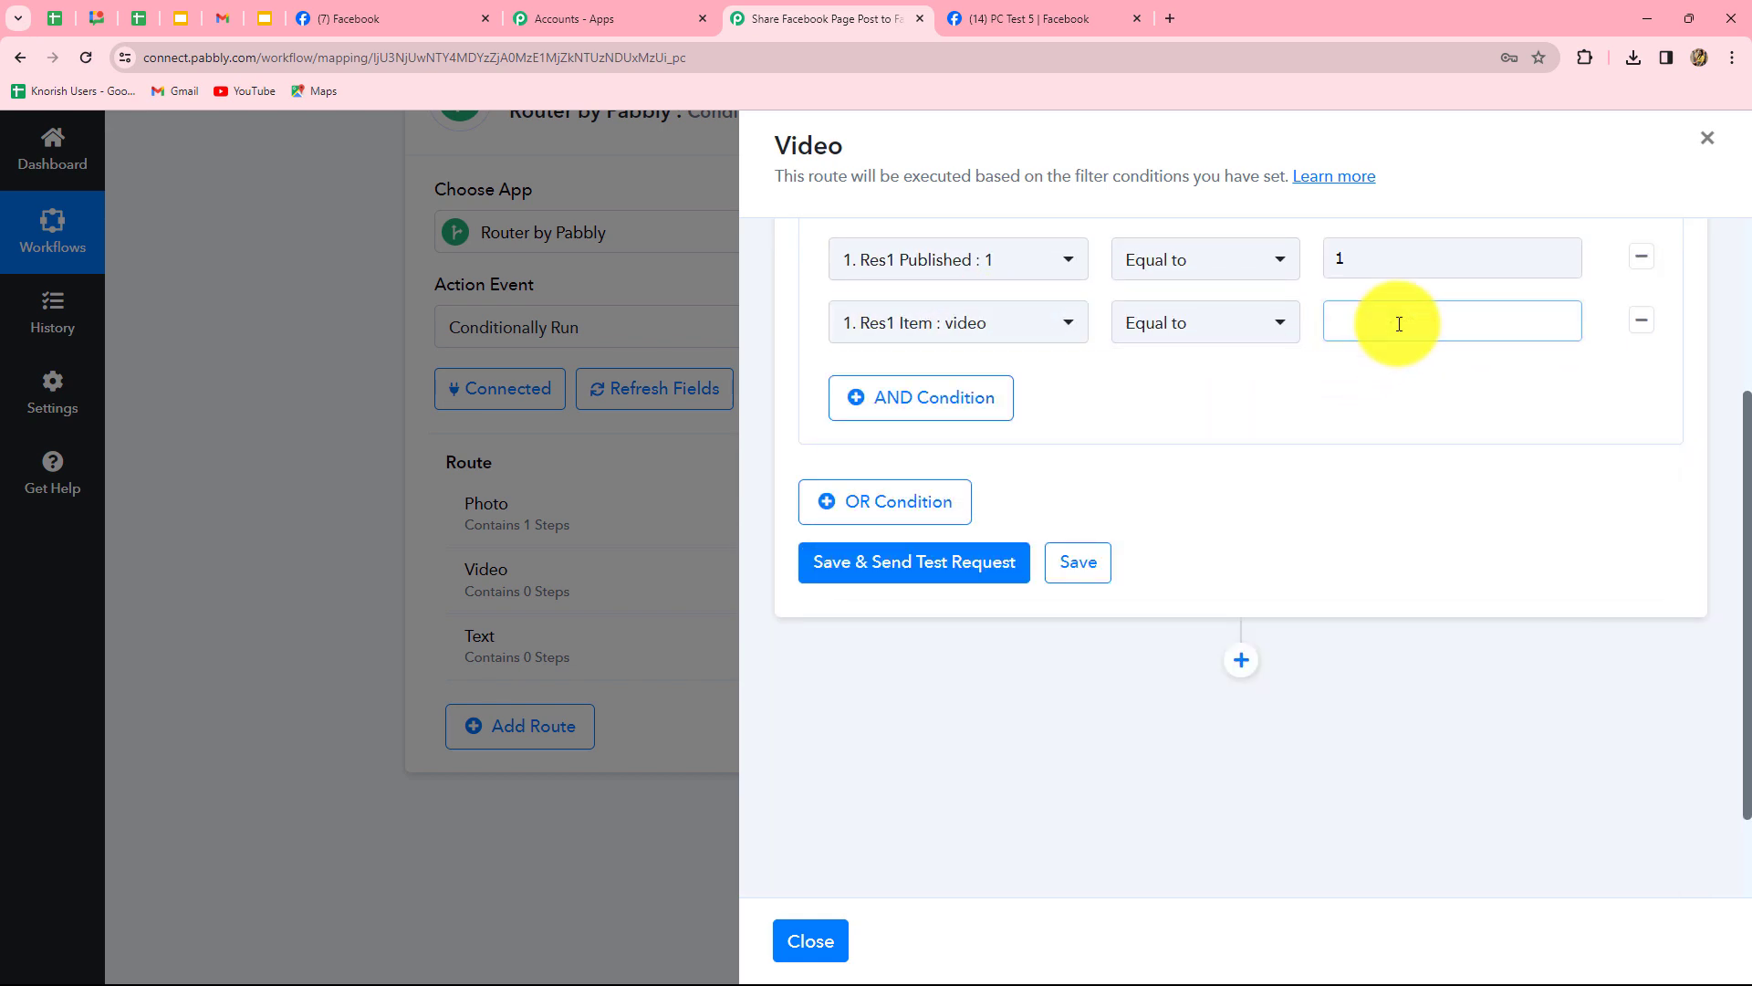
{"action": "left_click", "coordinate": [1399, 324]}
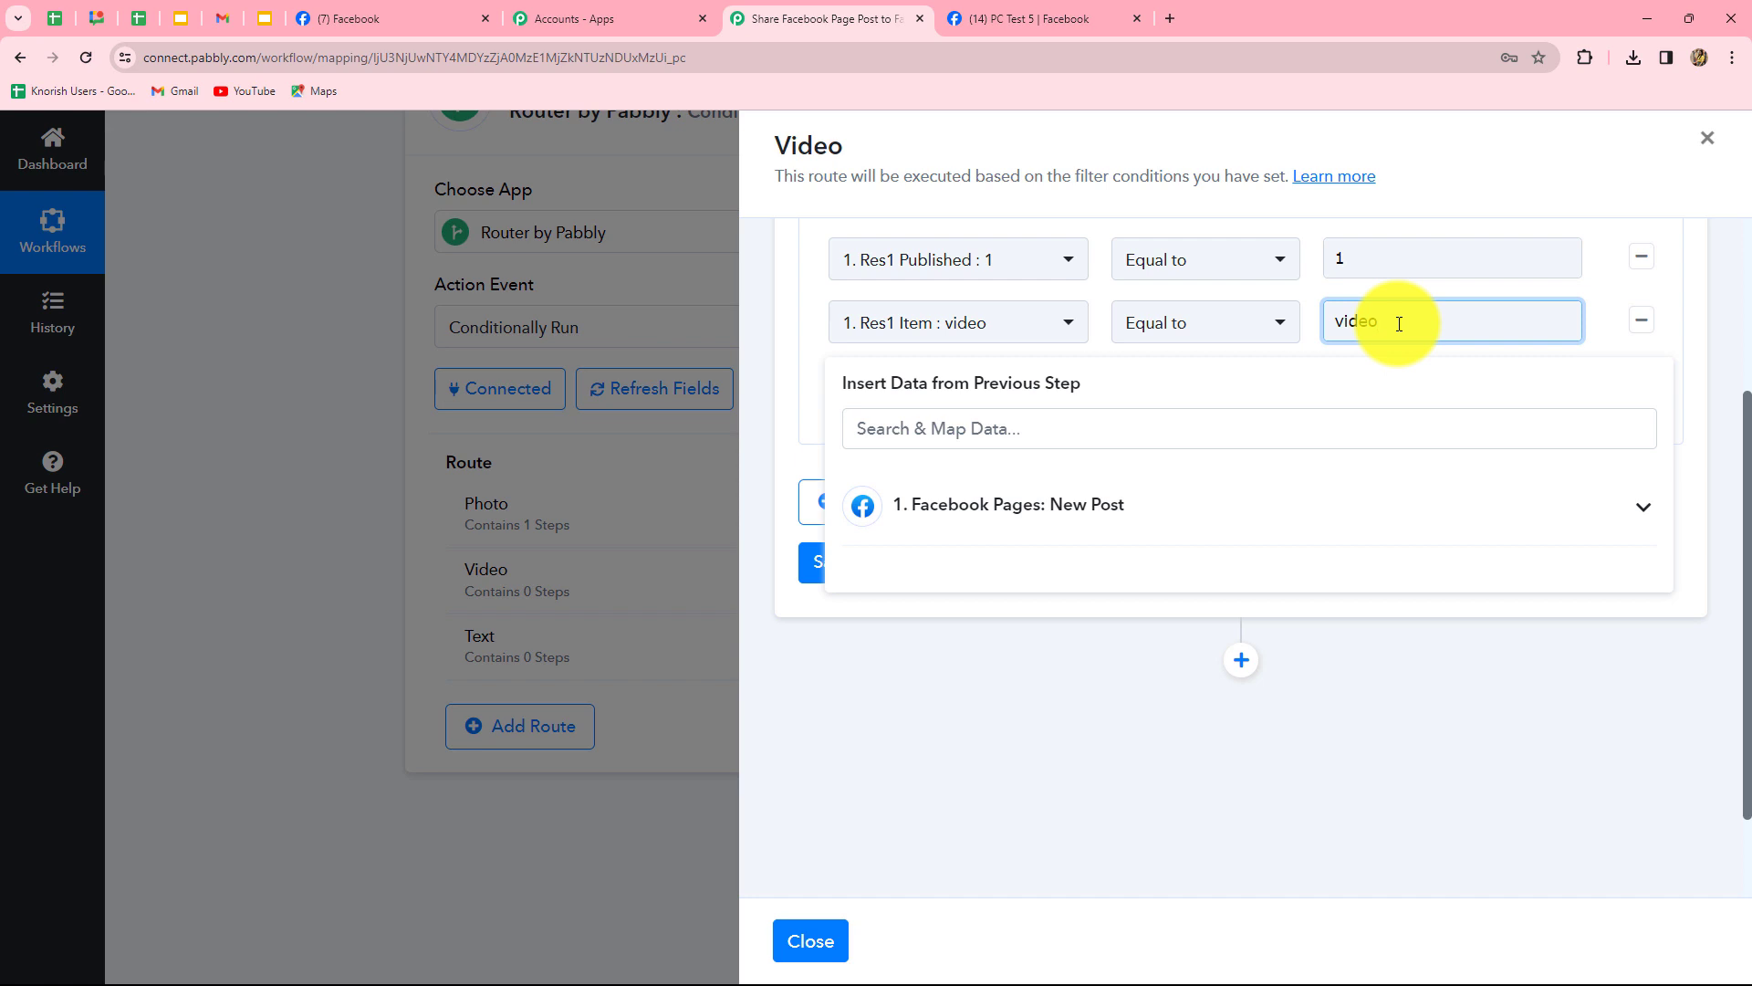
{"action": "left_click", "coordinate": [785, 395]}
{"action": "scroll", "coordinate": [1186, 447], "scroll_direction": "up", "scroll_amount": 3}
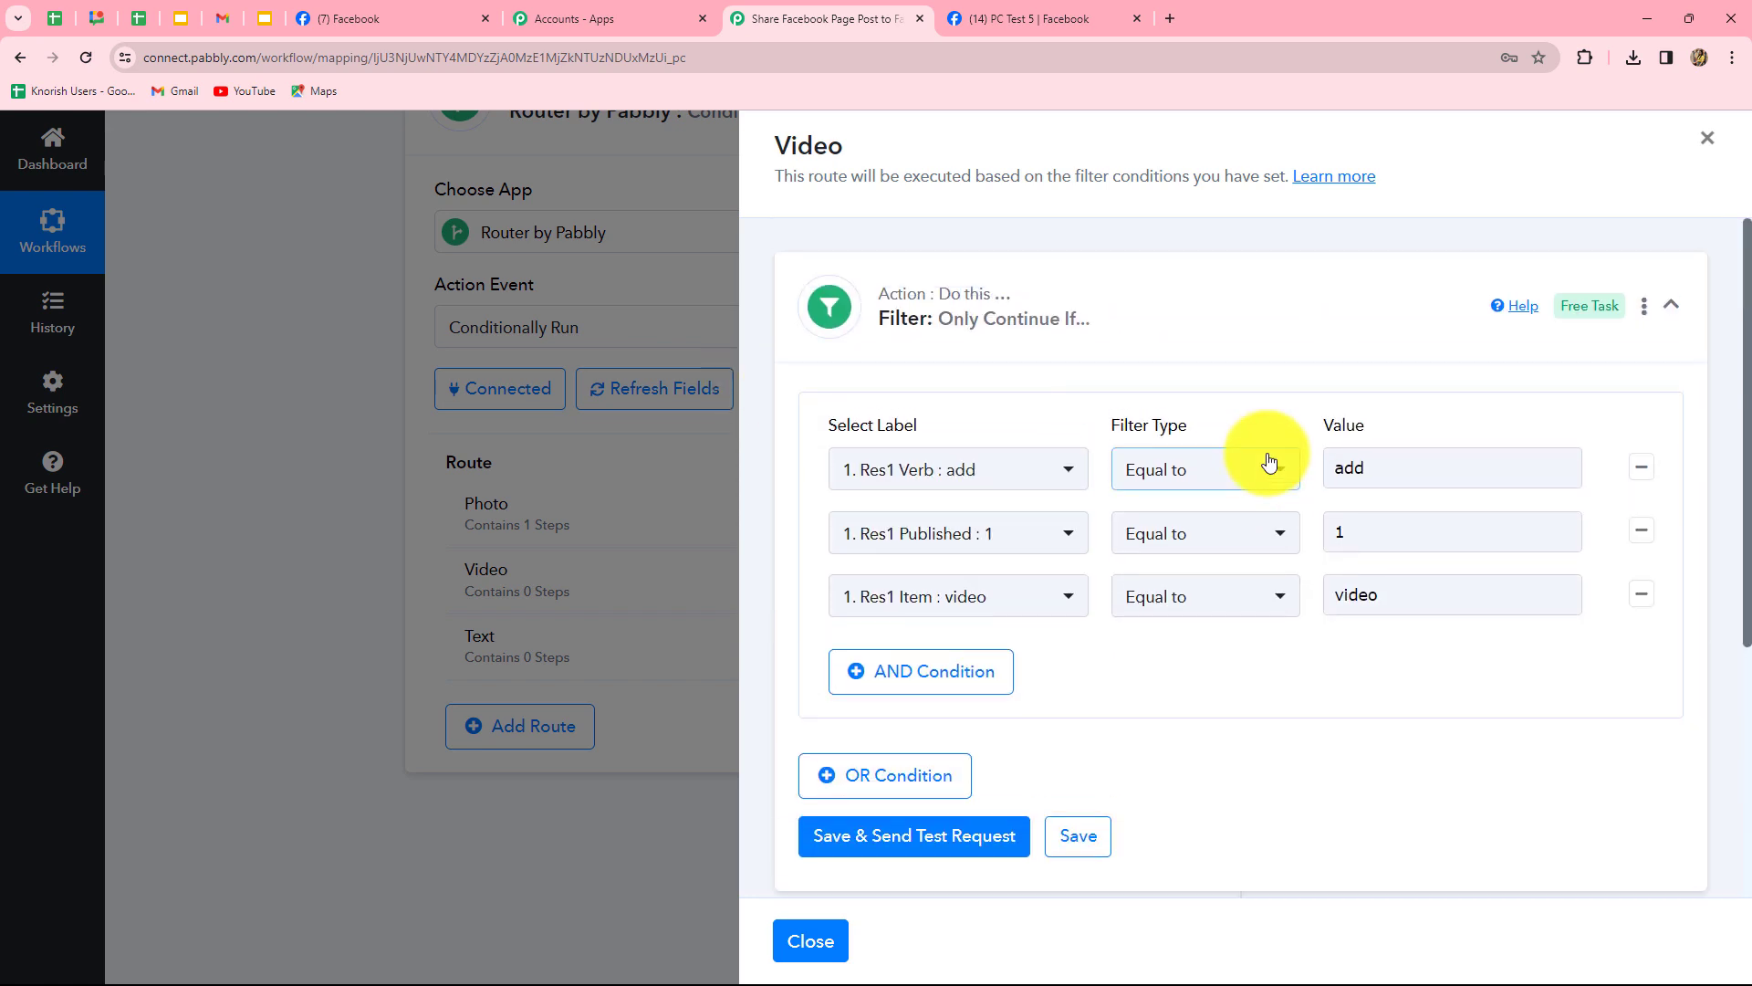
{"action": "scroll", "coordinate": [1265, 493], "scroll_direction": "down", "scroll_amount": 4}
Step: Save the Video route filter and test it, getting a true result
{"action": "left_click", "coordinate": [1013, 482]}
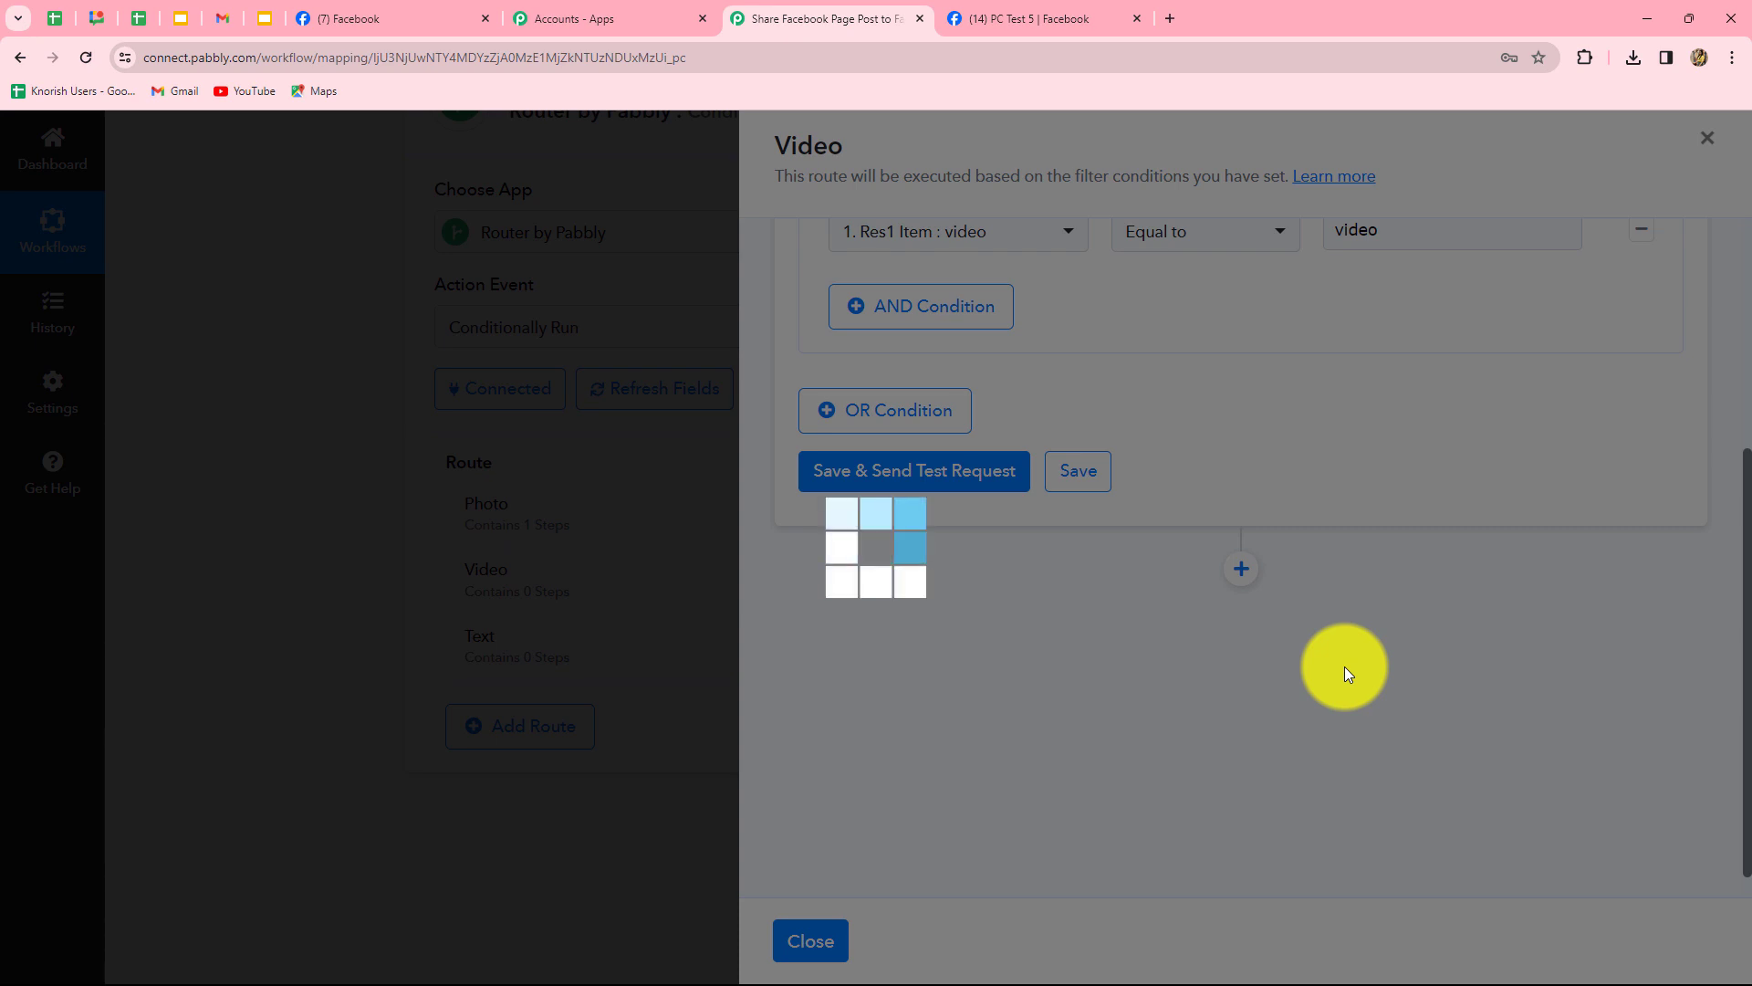
{"action": "scroll", "coordinate": [1475, 779], "scroll_direction": "down", "scroll_amount": 3}
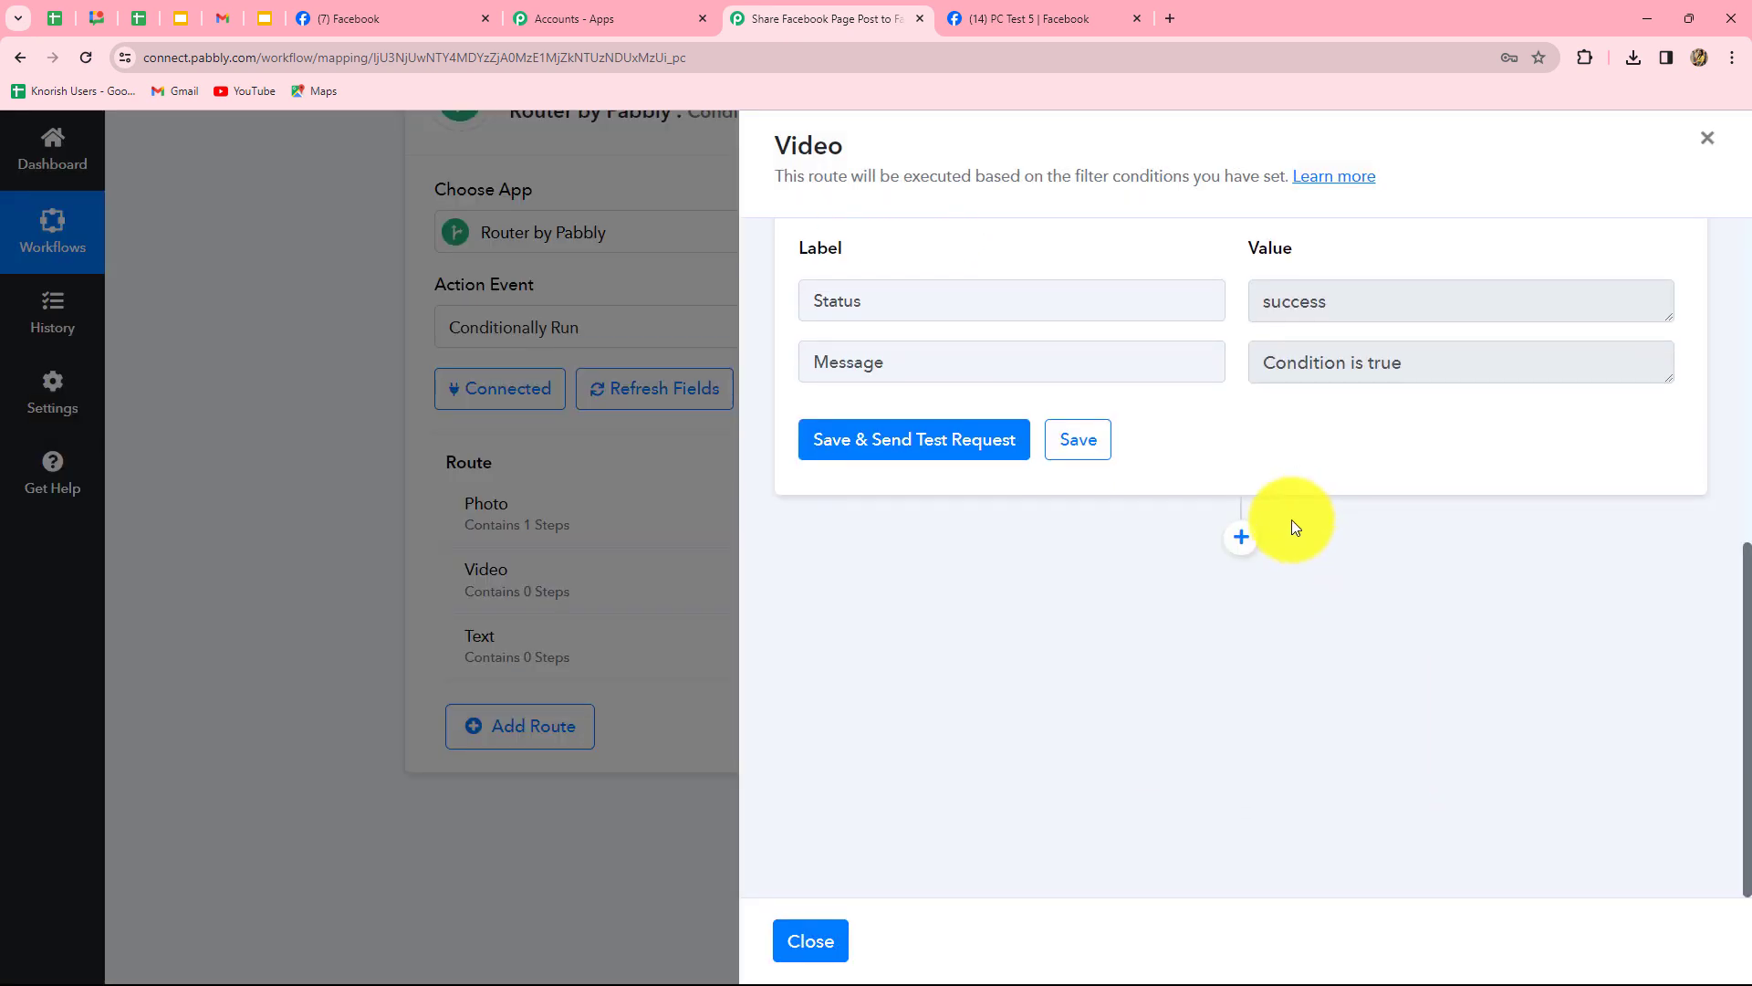
{"action": "left_click", "coordinate": [1239, 538]}
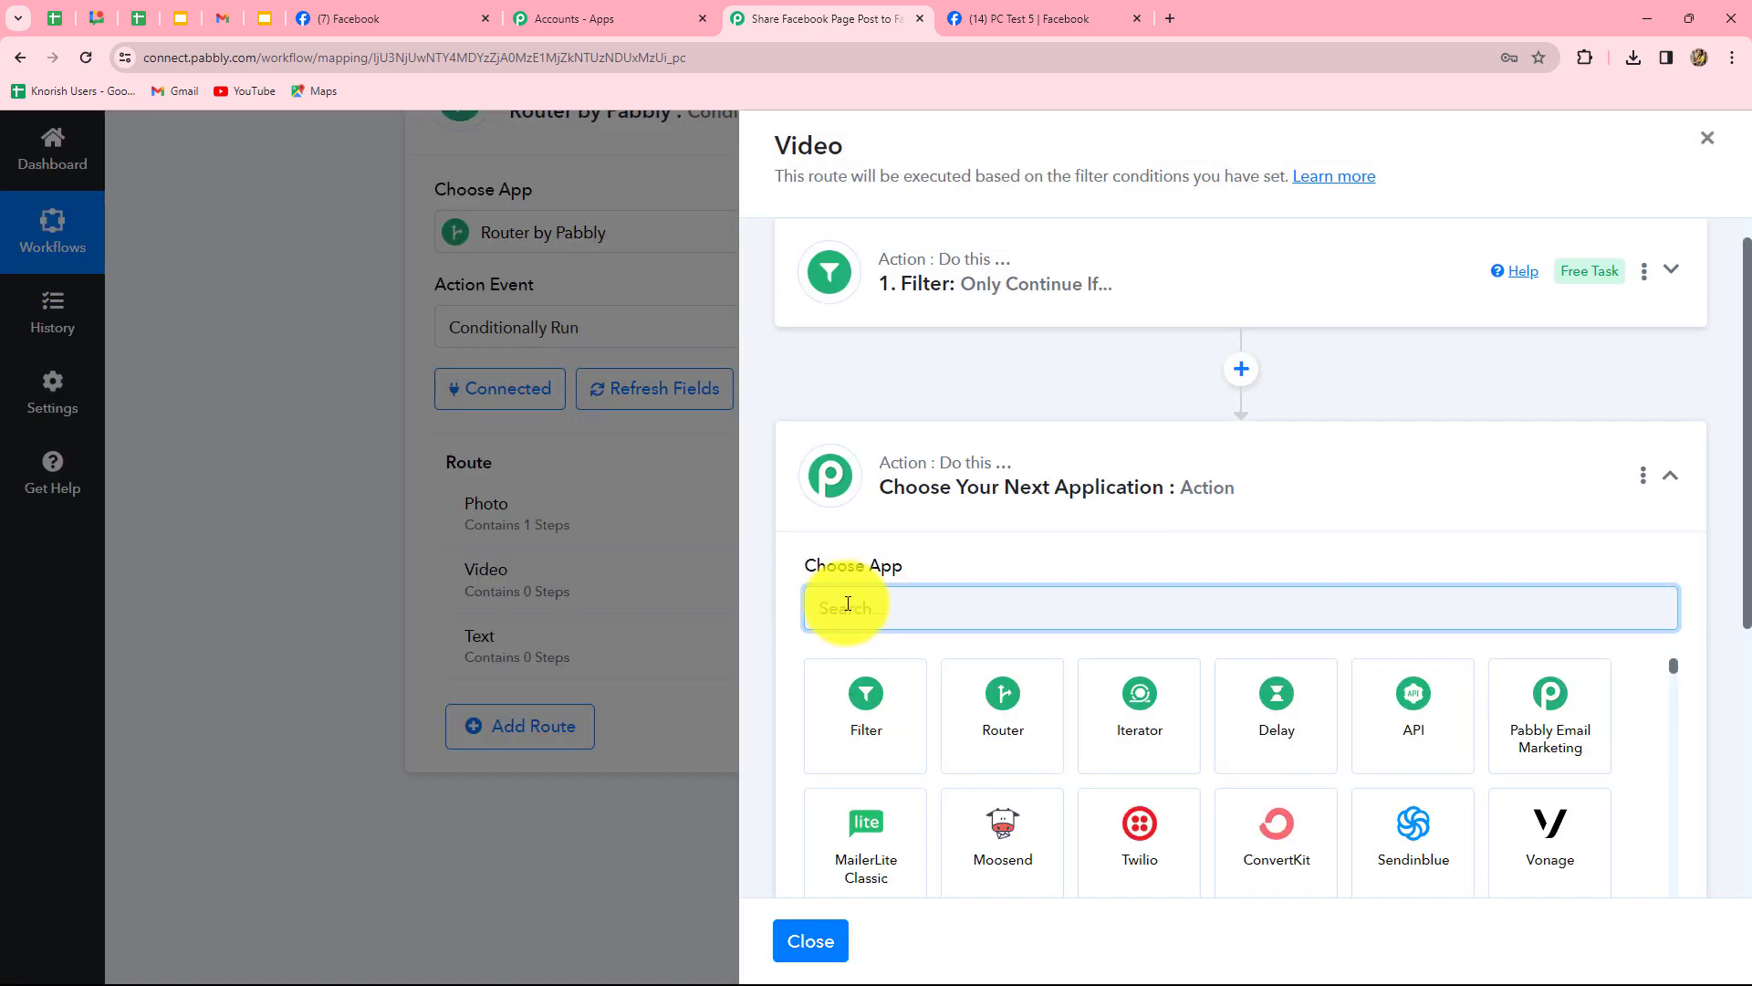
Step: Add a Facebook Groups Post Video action on the saved connection, targeting PC Test 5
{"action": "type", "text": "face"}
{"action": "left_click", "coordinate": [1290, 750]}
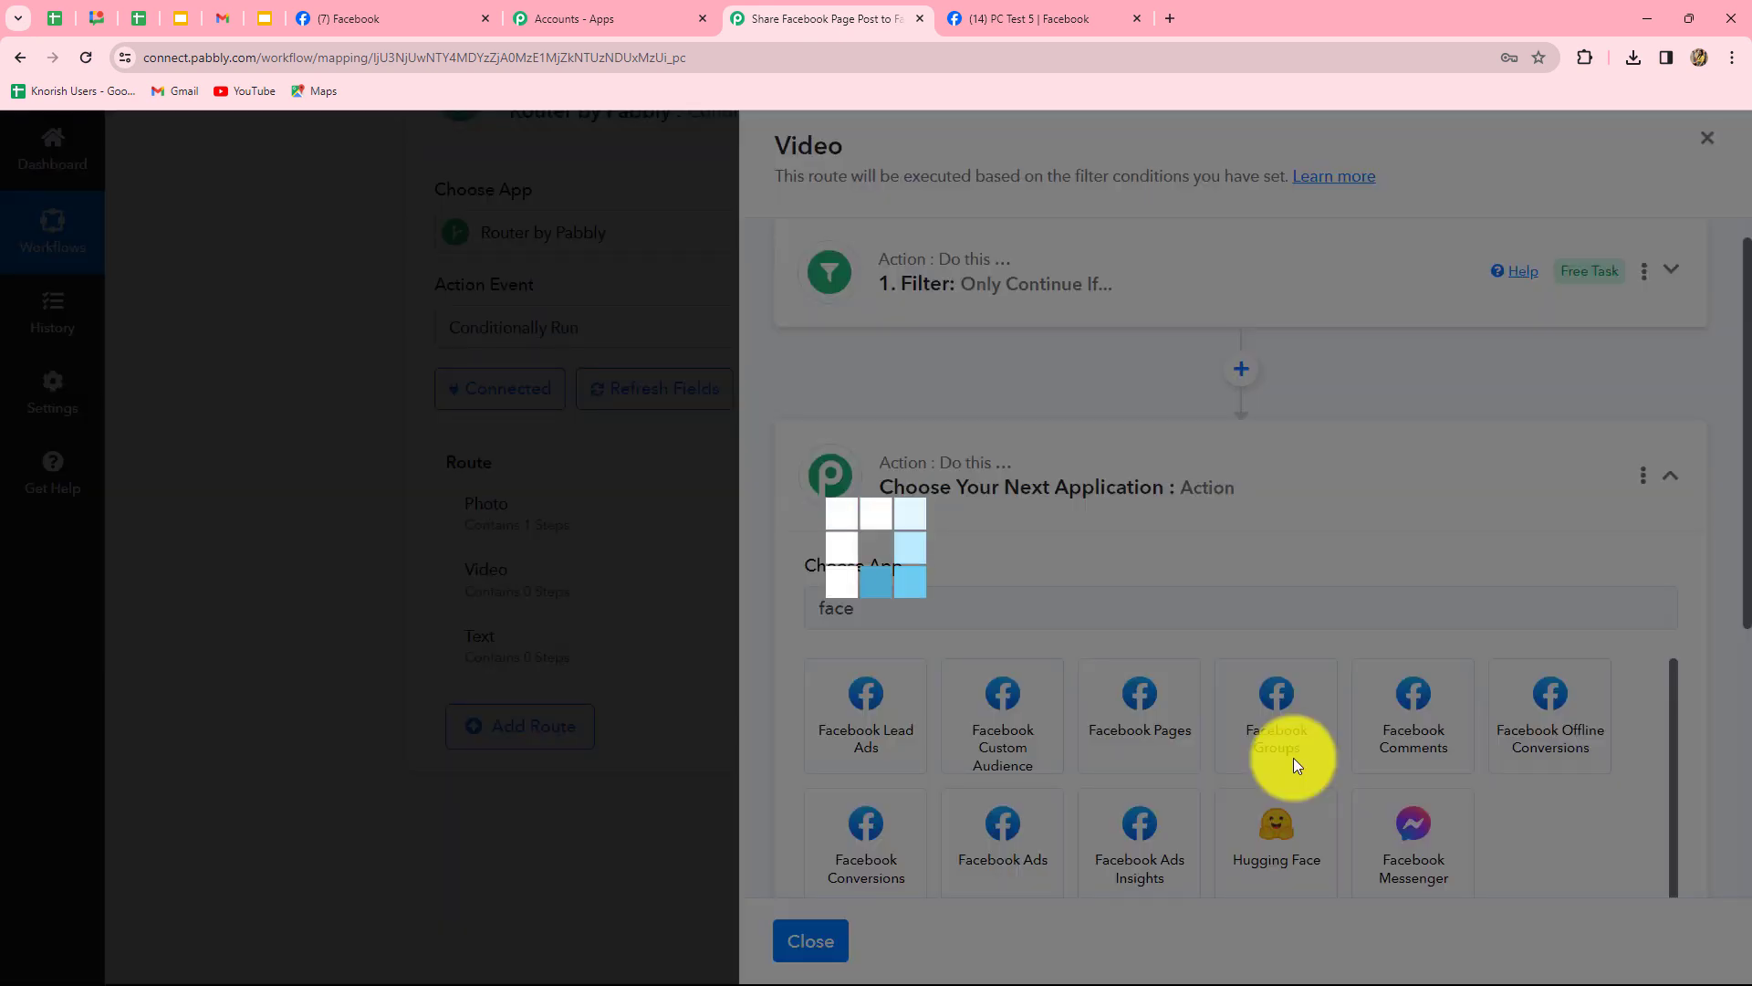
{"action": "left_click", "coordinate": [847, 431]}
{"action": "left_click", "coordinate": [861, 671]}
{"action": "left_click", "coordinate": [841, 507]}
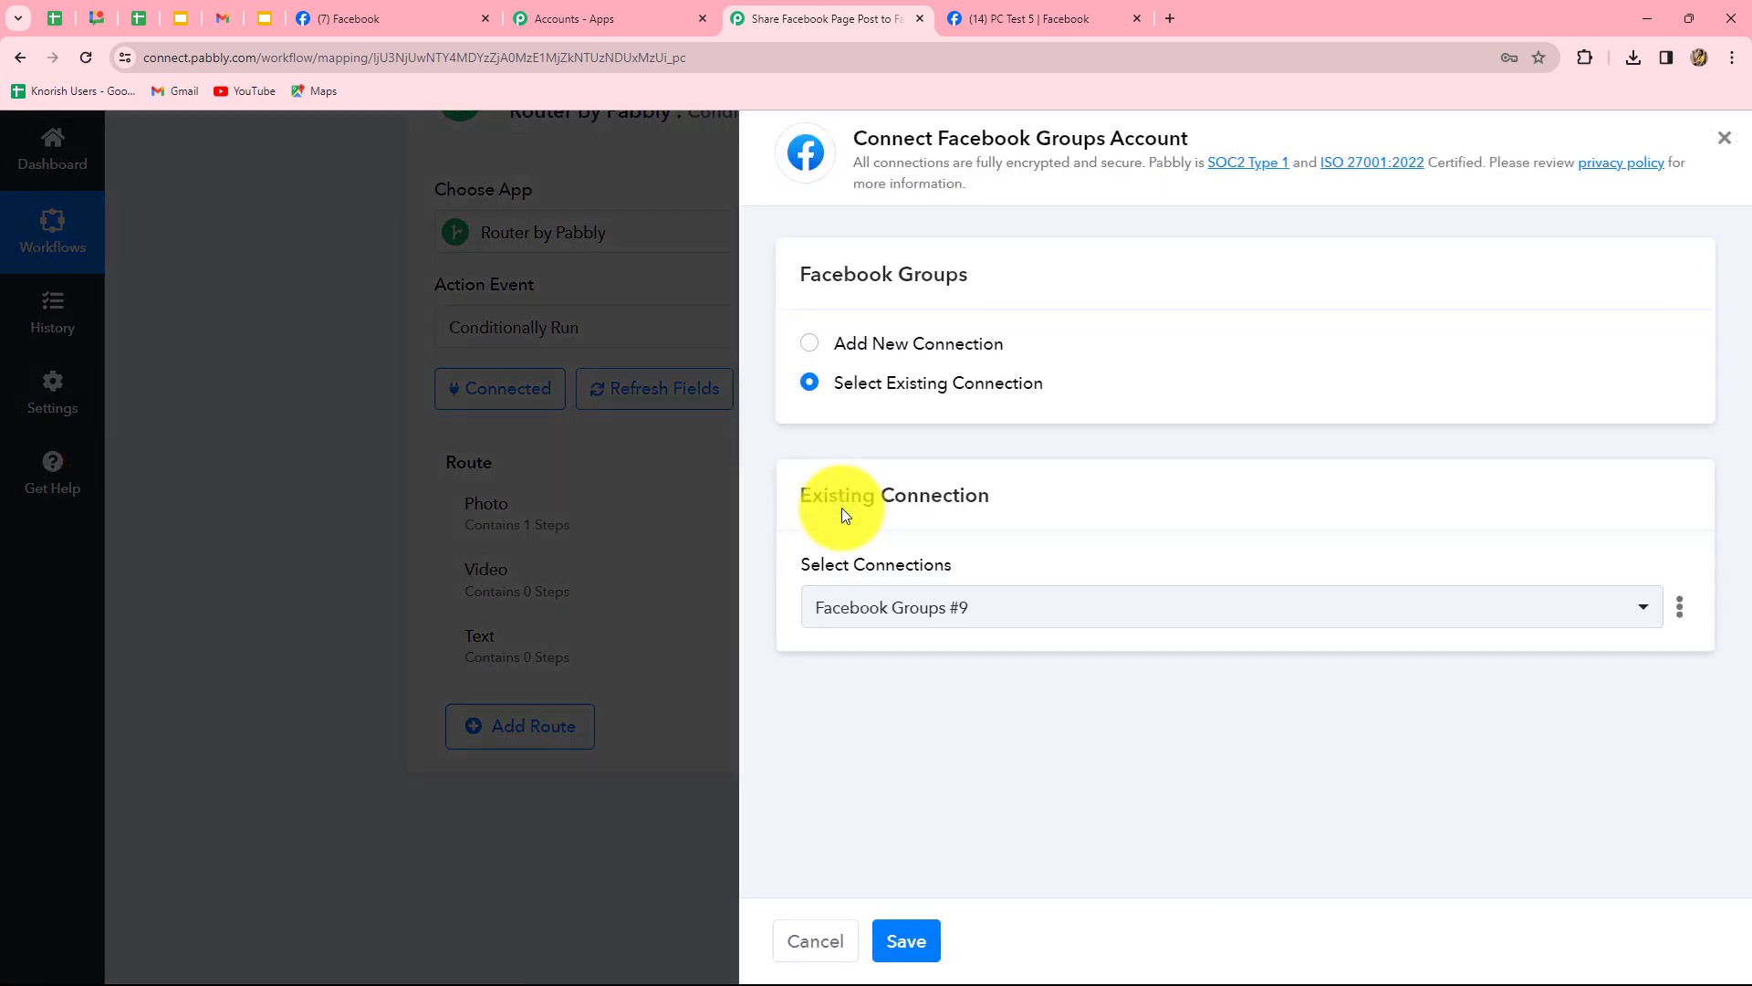
{"action": "left_click", "coordinate": [912, 945]}
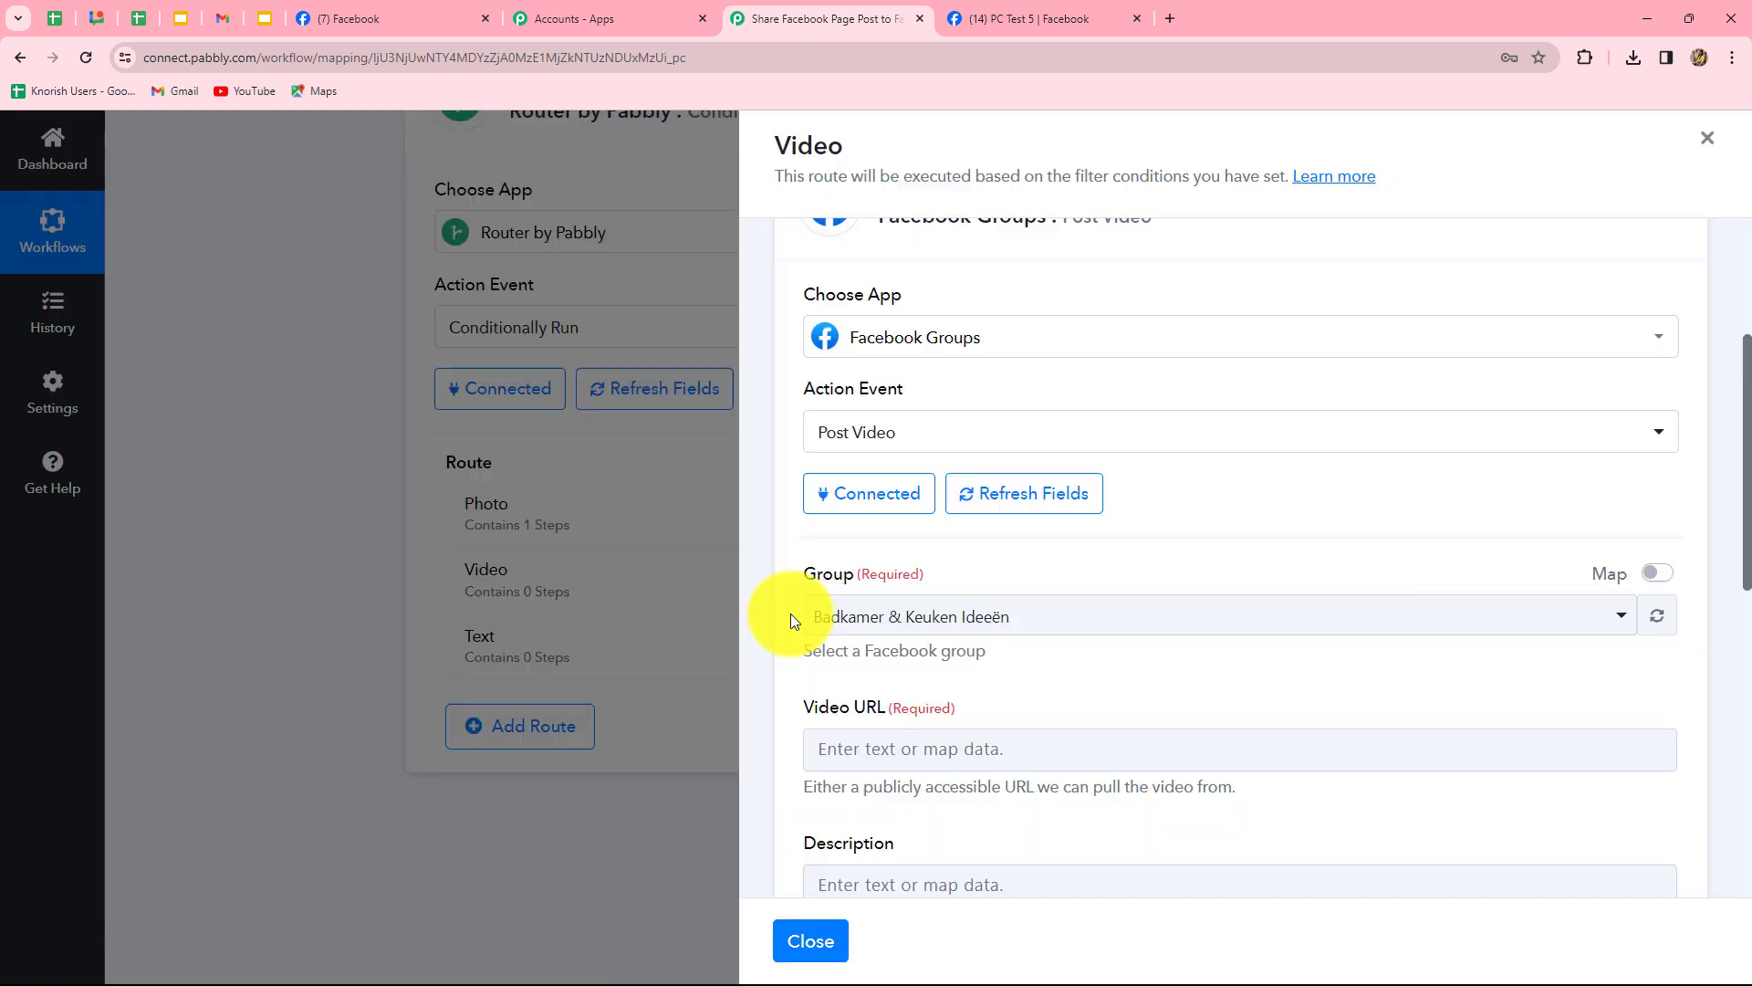
{"action": "left_click", "coordinate": [806, 616]}
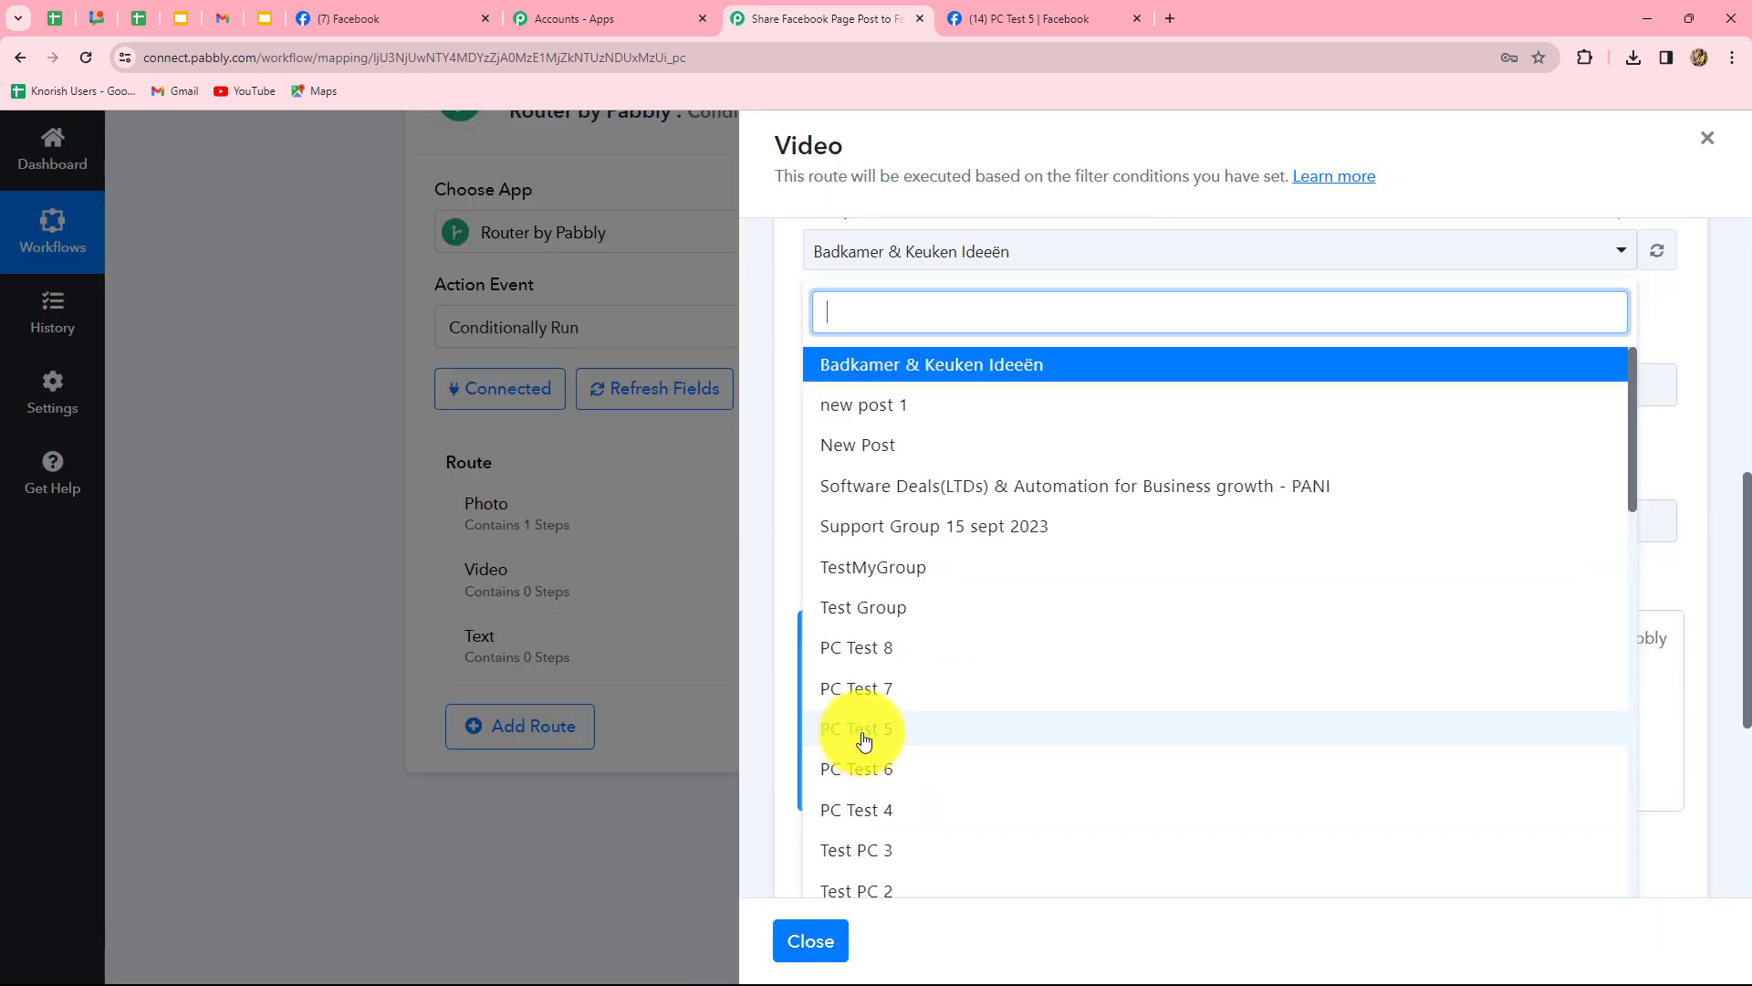
{"action": "left_click", "coordinate": [864, 730]}
Step: Map Res1 Link into Video URL and Res1 Message into Description; the test returns an Id
{"action": "left_click", "coordinate": [899, 391]}
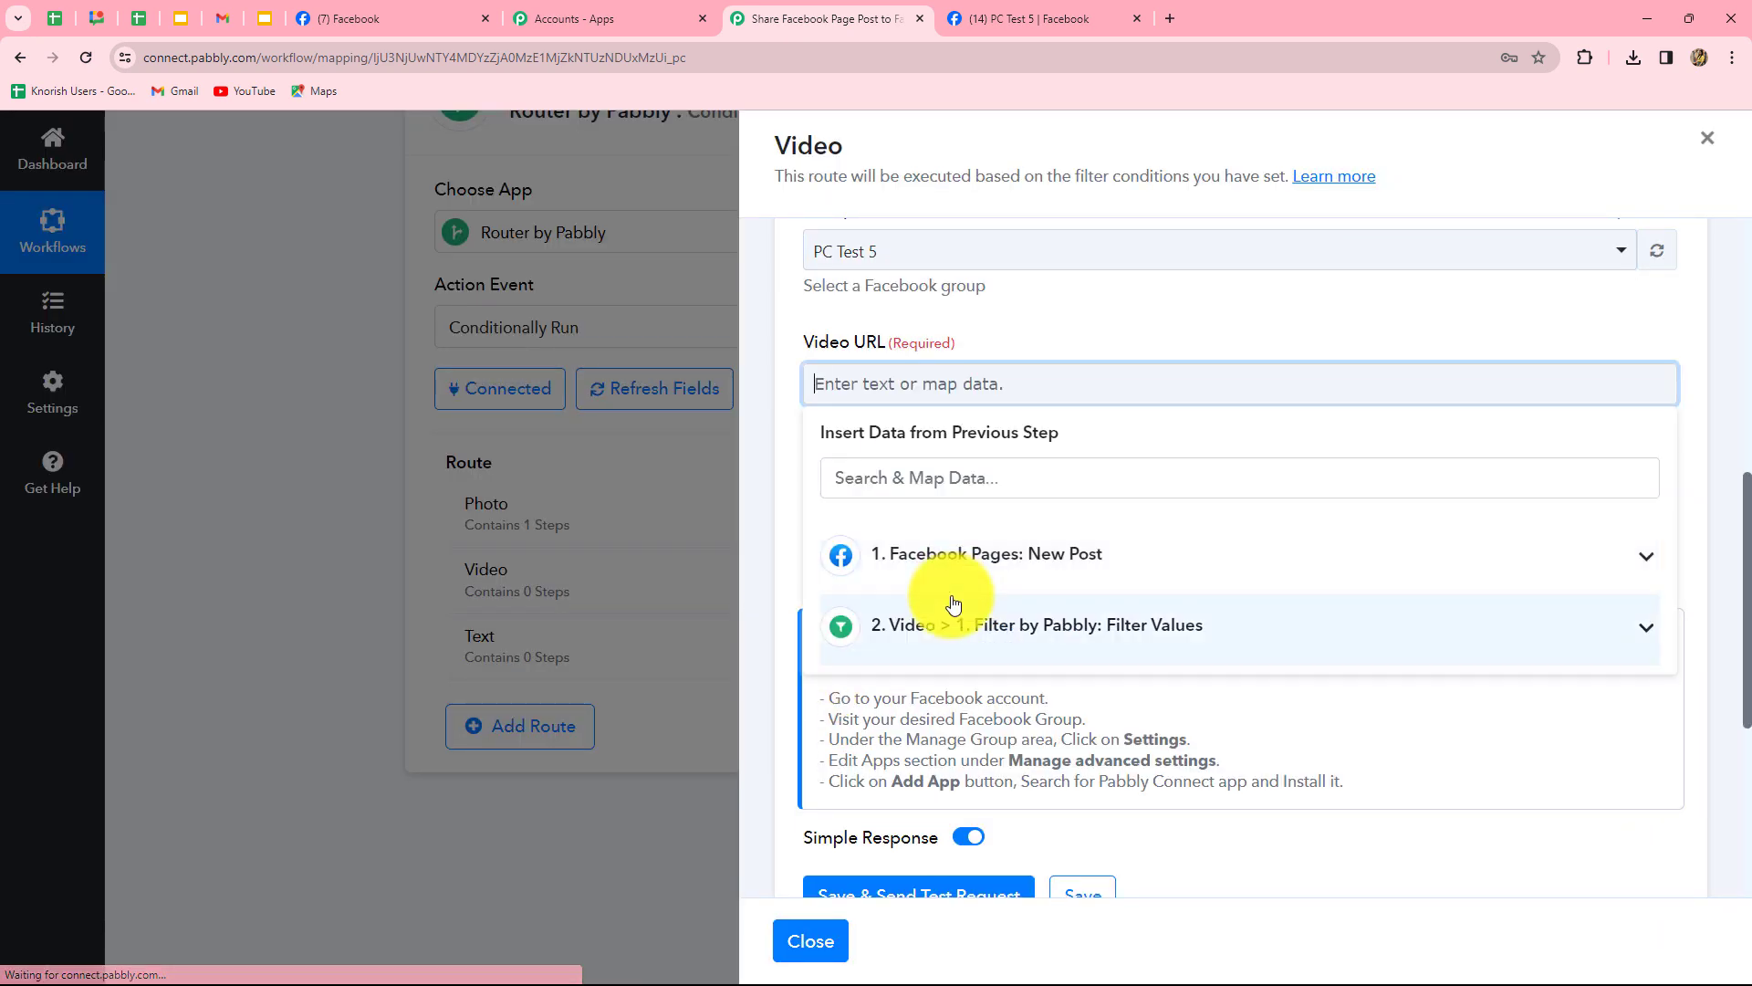
{"action": "left_click", "coordinate": [969, 551]}
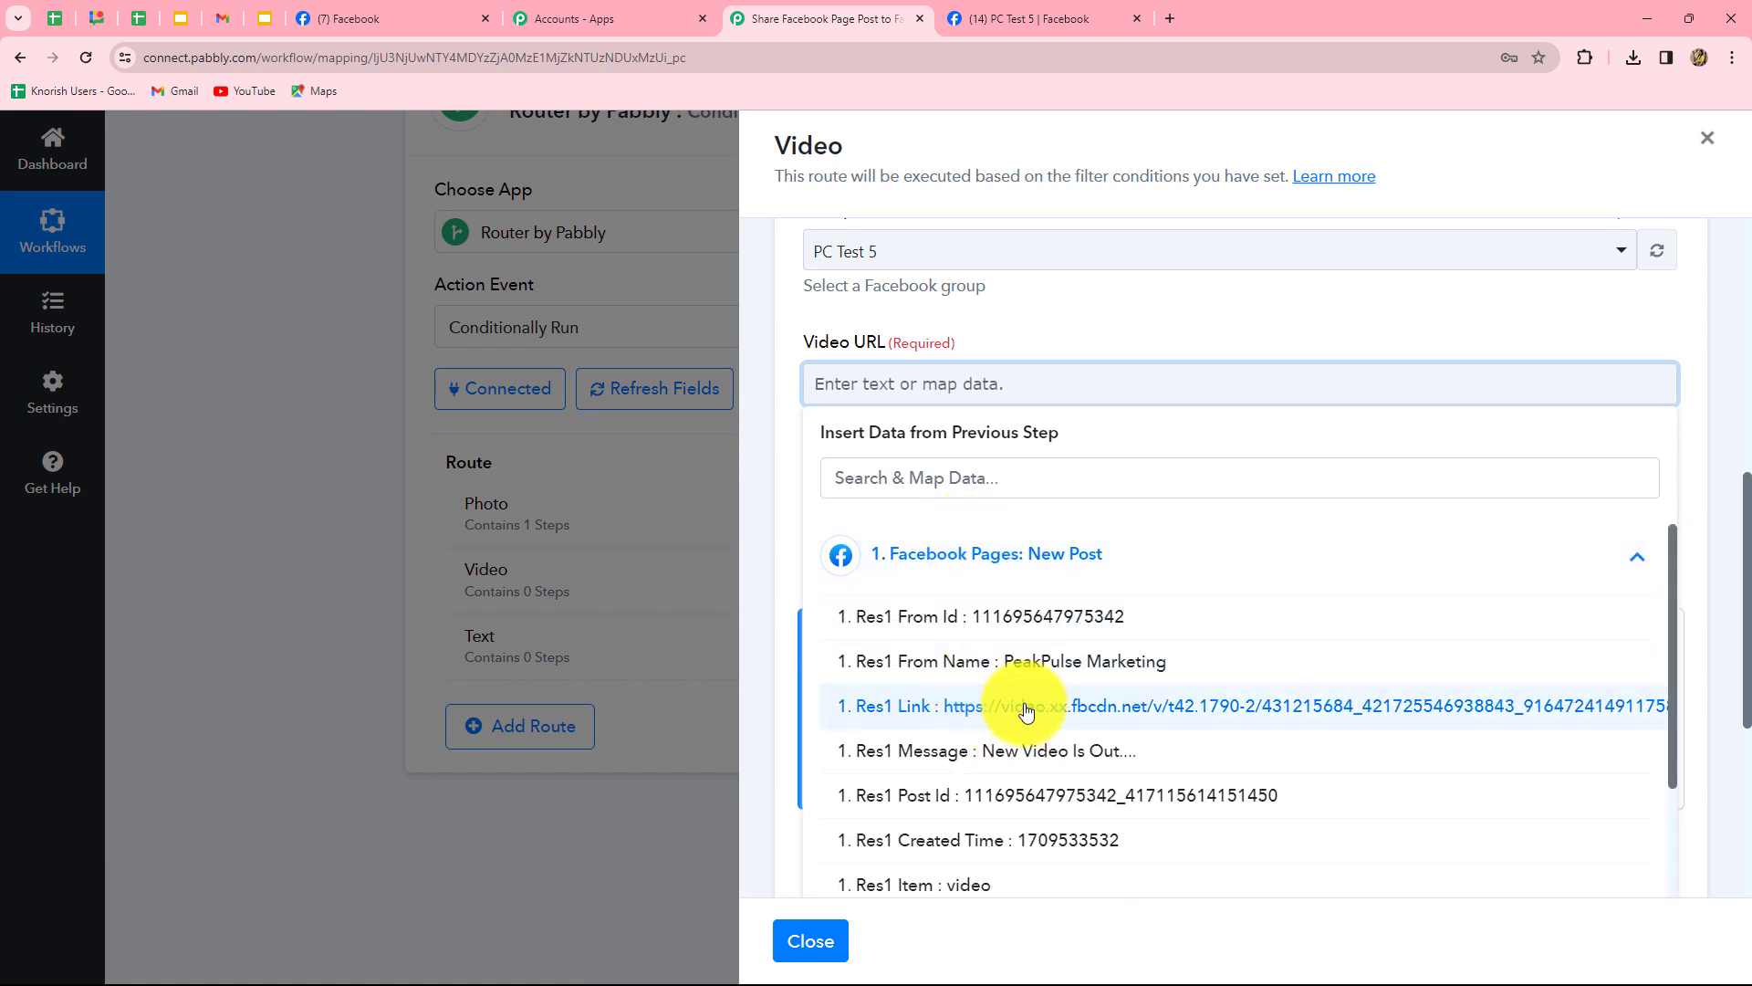
{"action": "left_click", "coordinate": [1022, 707]}
{"action": "left_click", "coordinate": [888, 596]}
{"action": "scroll", "coordinate": [928, 665], "scroll_direction": "down", "scroll_amount": 2}
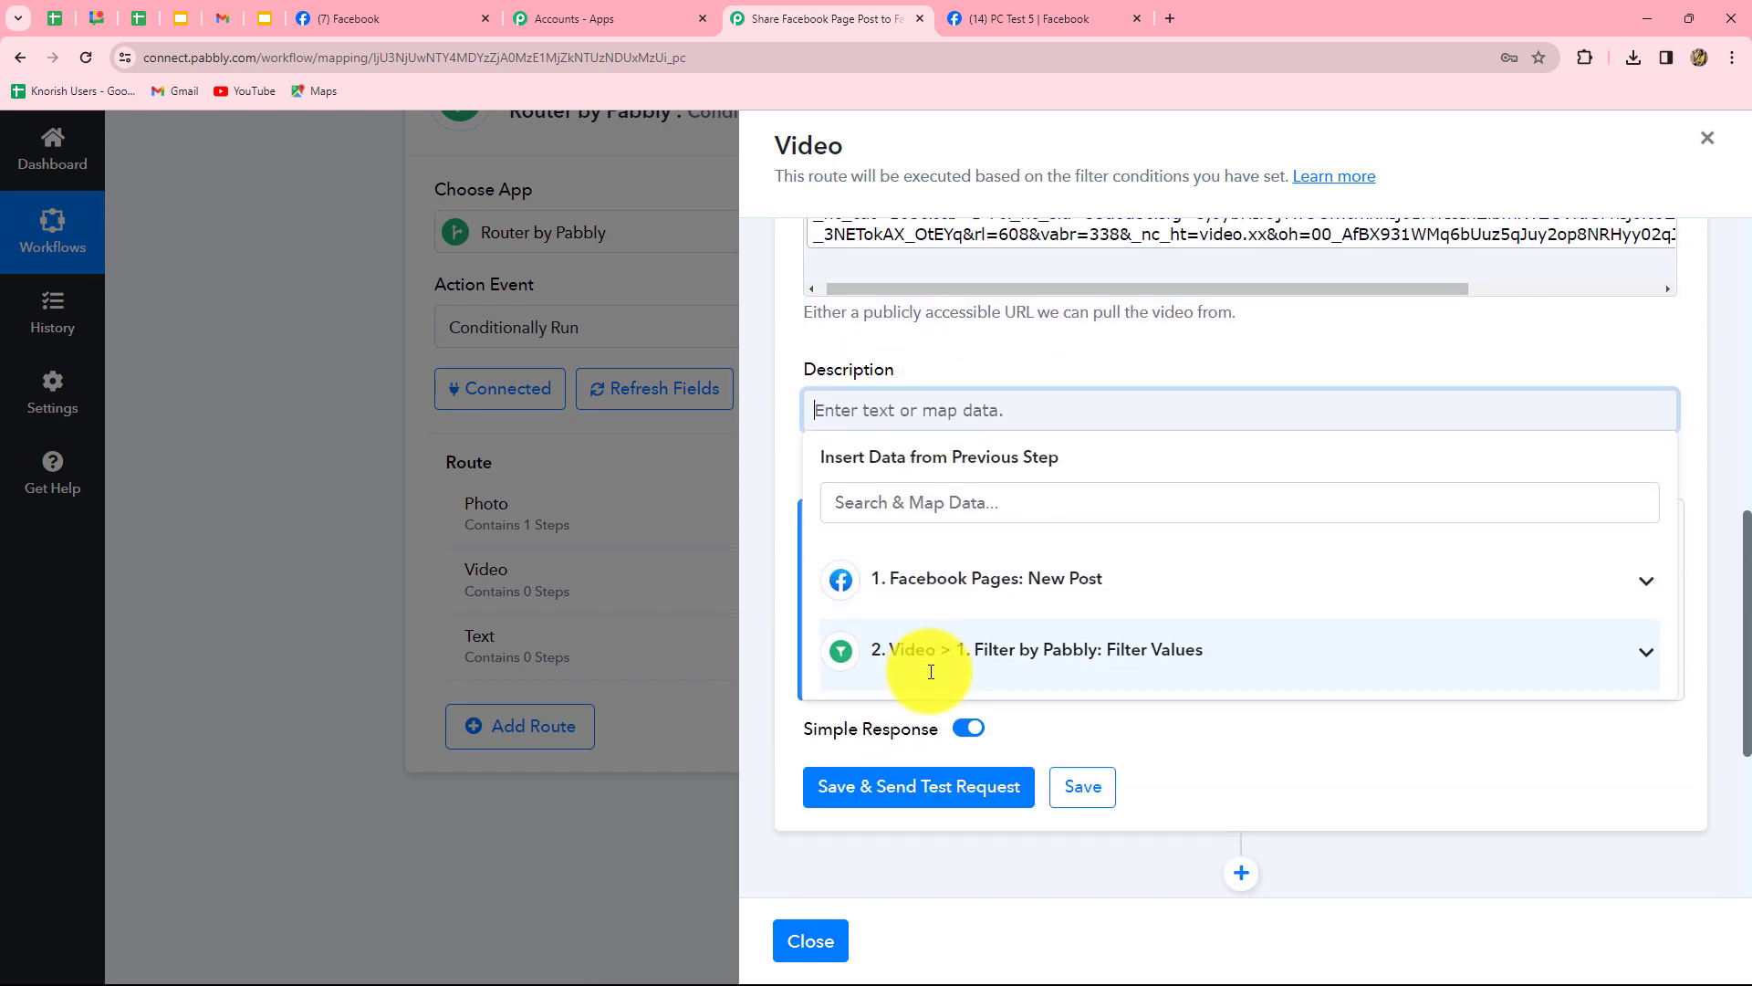
{"action": "left_click", "coordinate": [931, 579]}
{"action": "left_click", "coordinate": [1013, 777]}
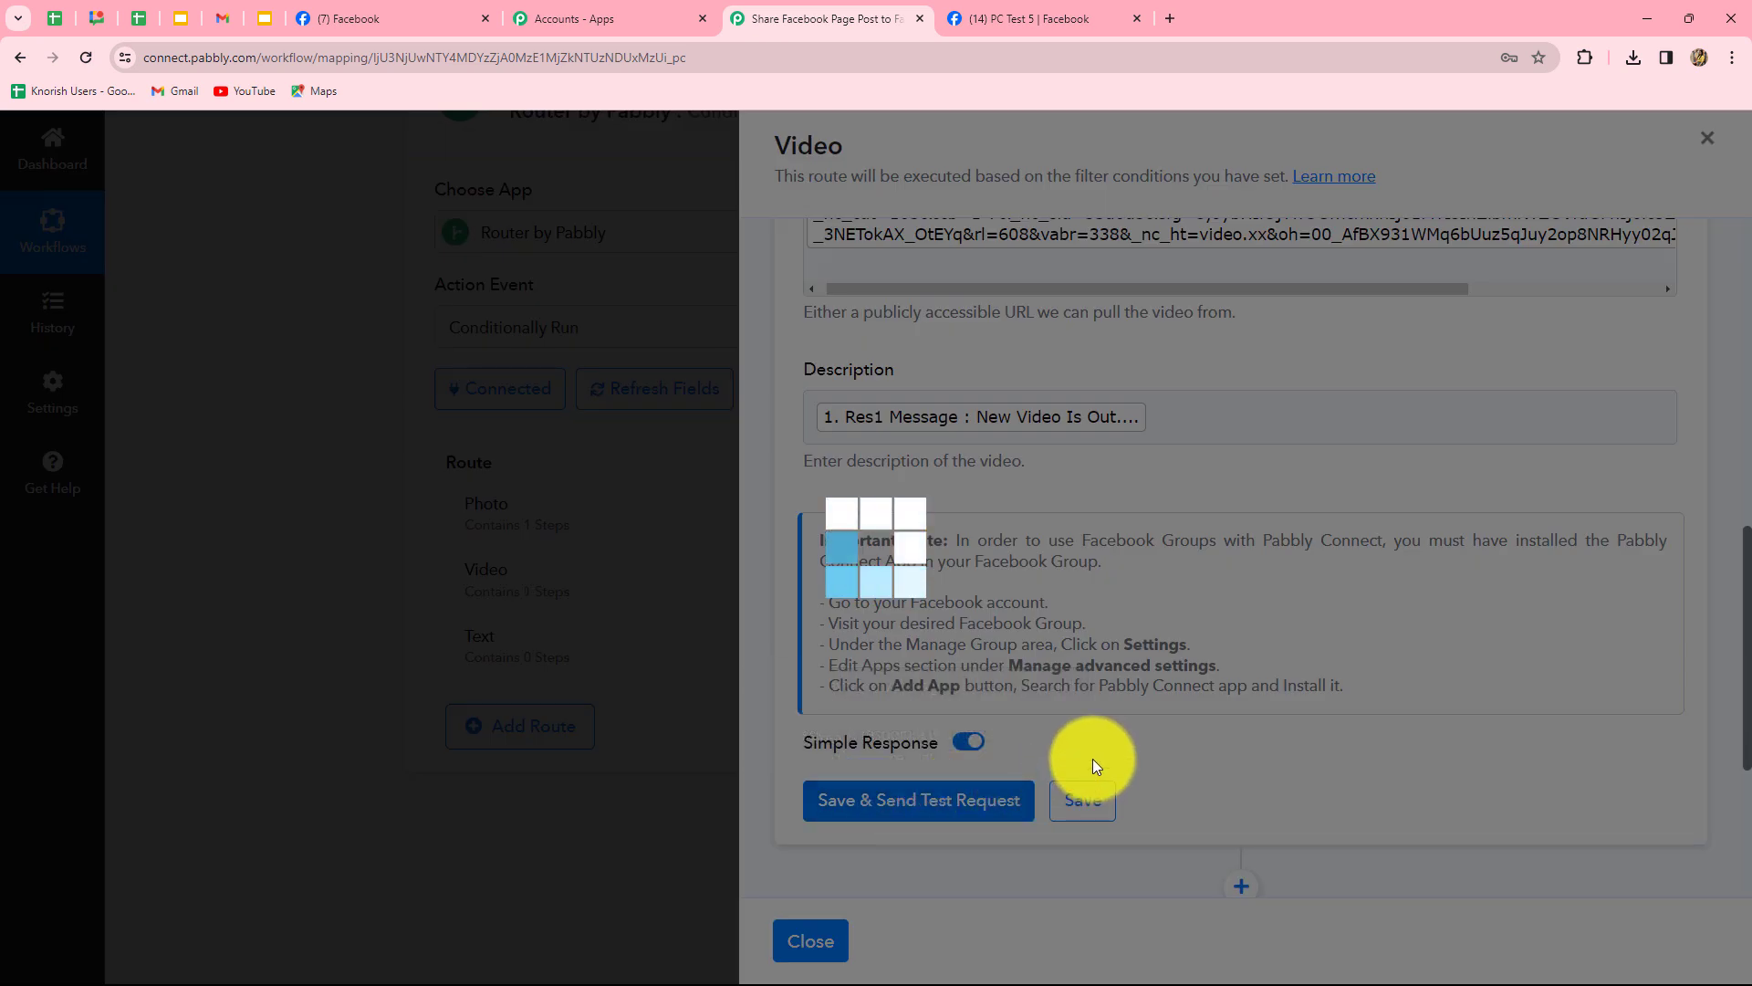
{"action": "scroll", "coordinate": [1092, 757], "scroll_direction": "down", "scroll_amount": 3}
{"action": "left_click_drag", "start_coordinate": [1264, 639], "coordinate": [1439, 643]}
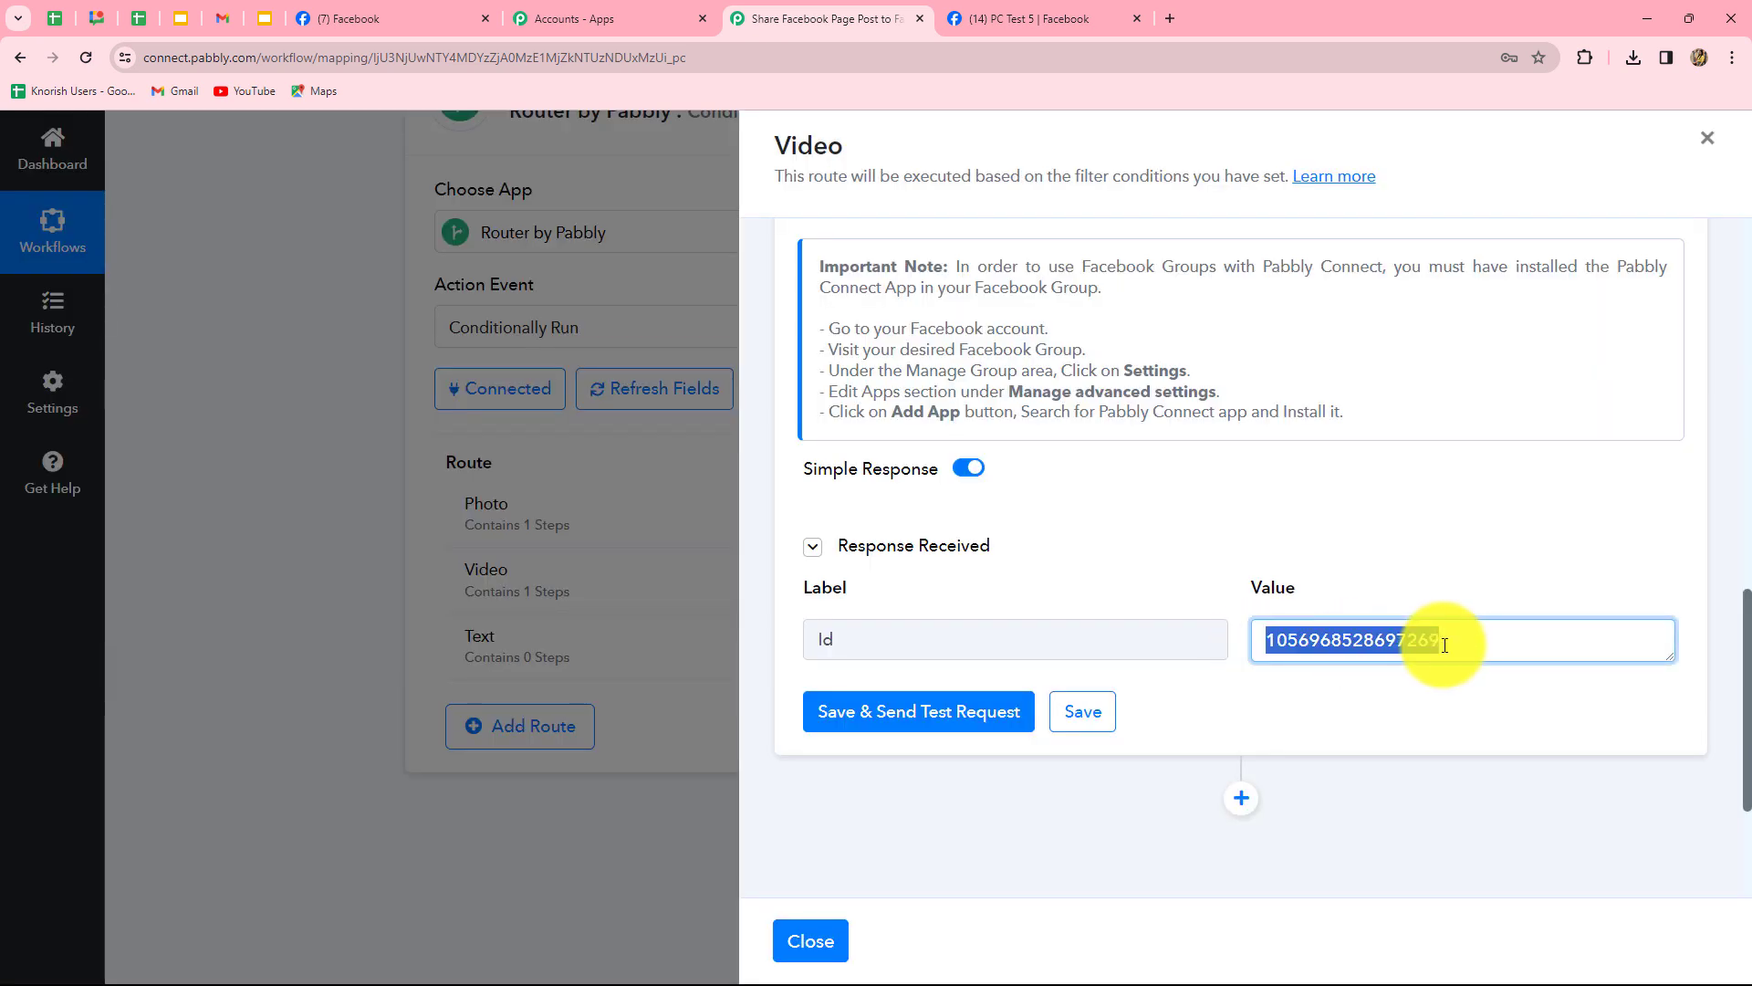
Step: Reload the PC Test 5 group to look for the 'New Video Is Out....' post
{"action": "left_click", "coordinate": [1033, 13]}
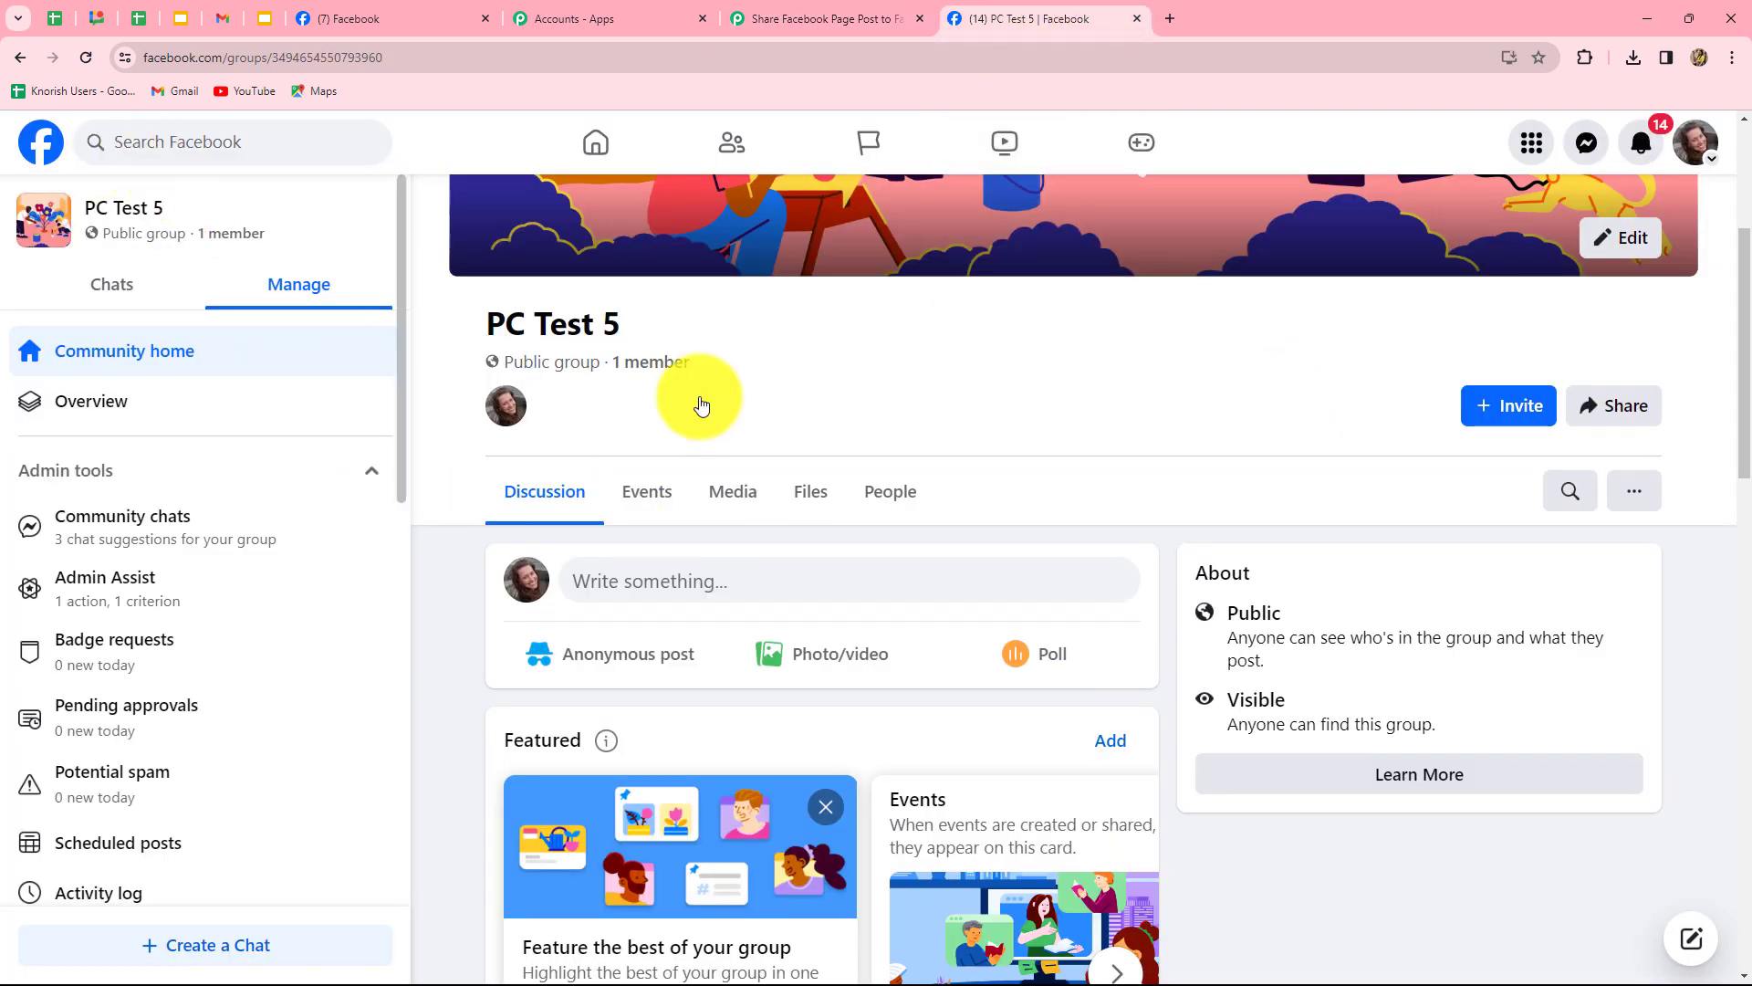
{"action": "left_click", "coordinate": [85, 57]}
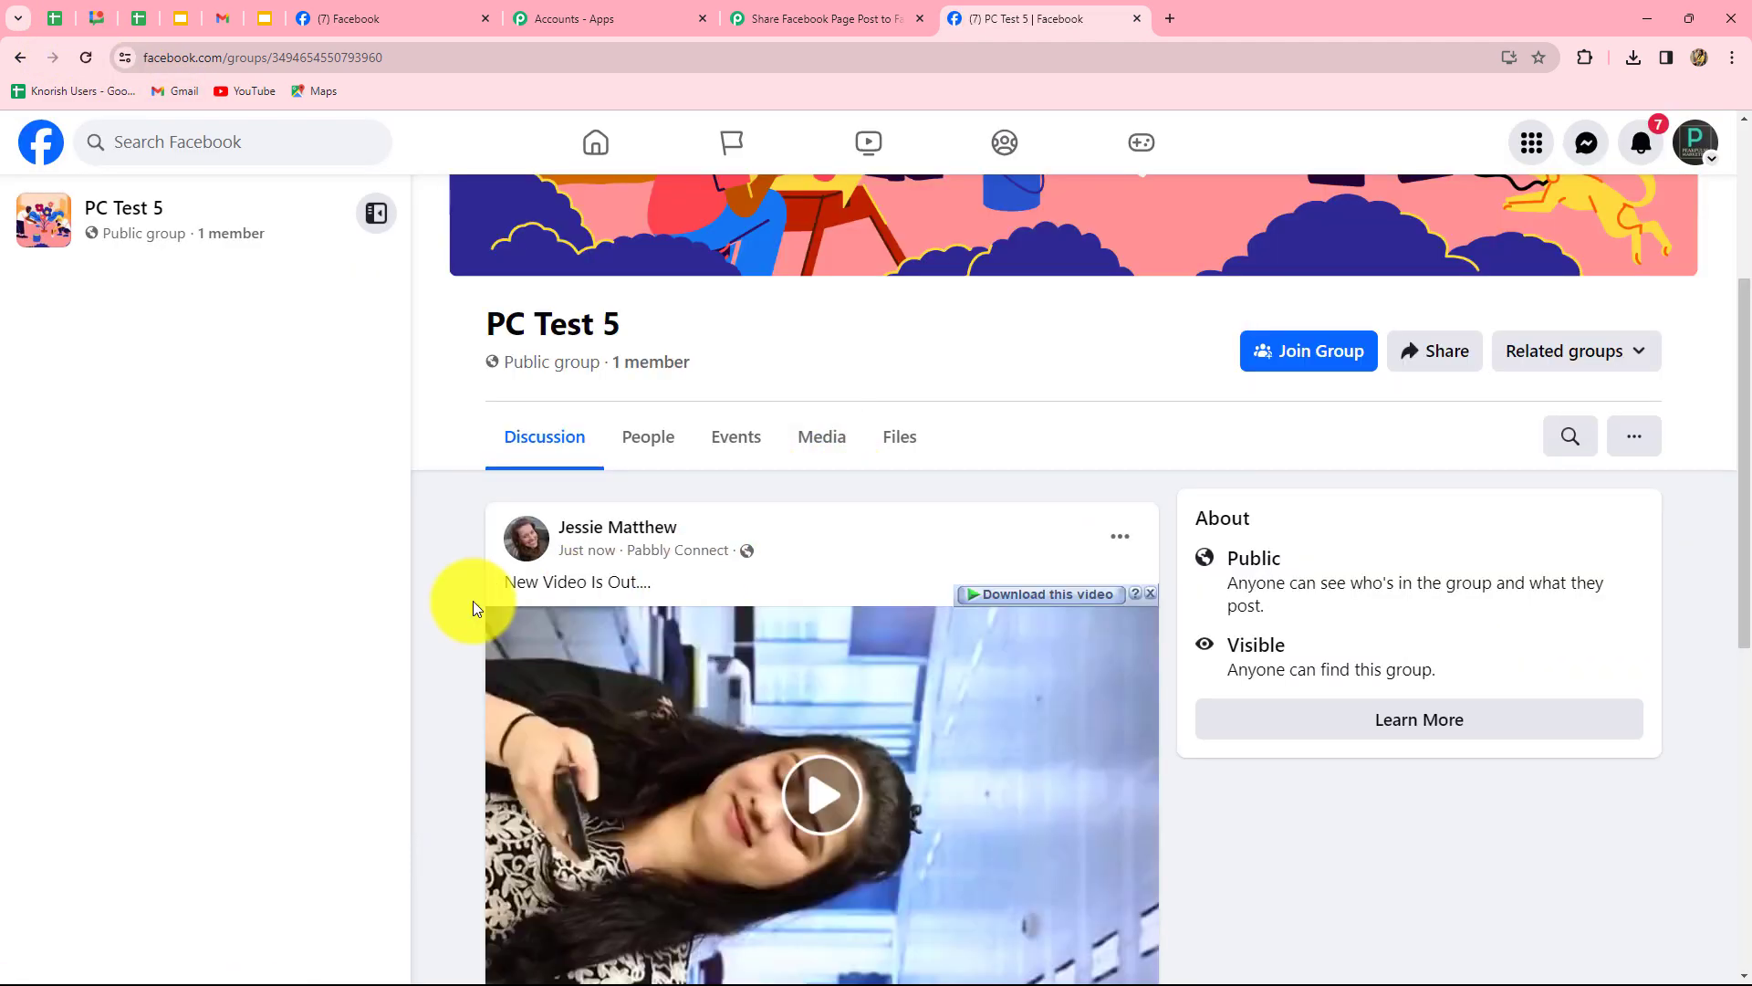
{"action": "scroll", "coordinate": [1051, 469], "scroll_direction": "down", "scroll_amount": 3}
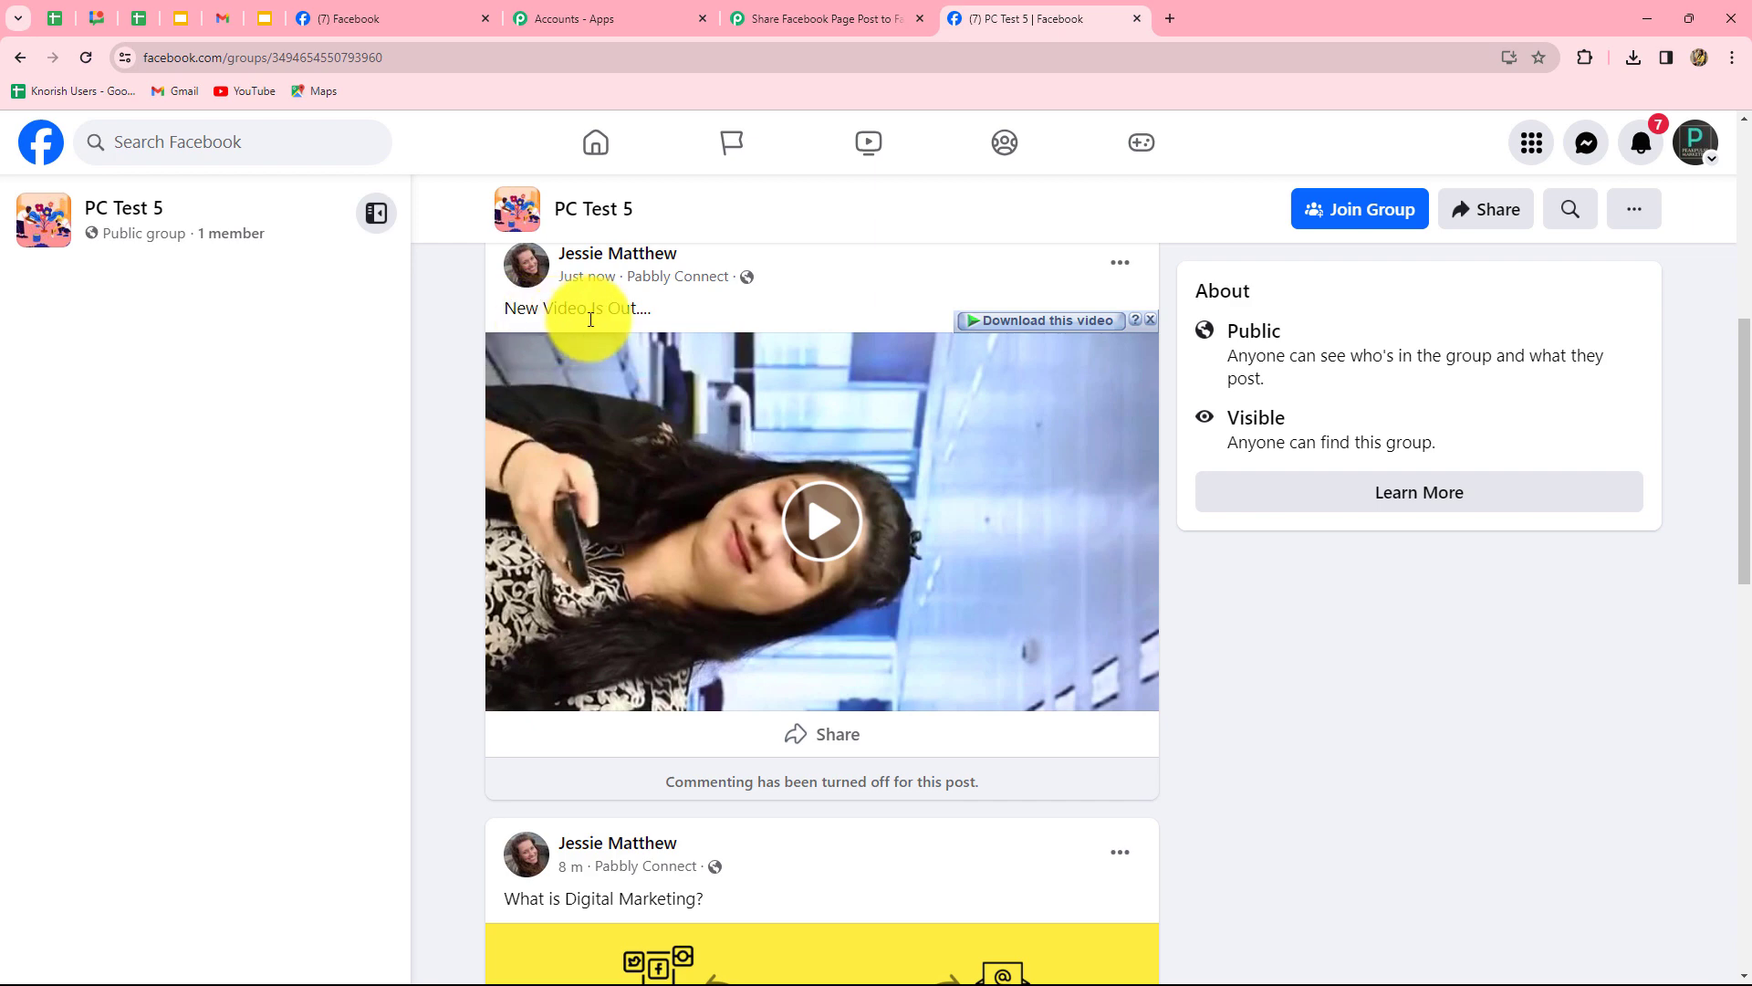
Step: Close the Video route panel and re-capture the Facebook Pages trigger's response
{"action": "left_click", "coordinate": [764, 24]}
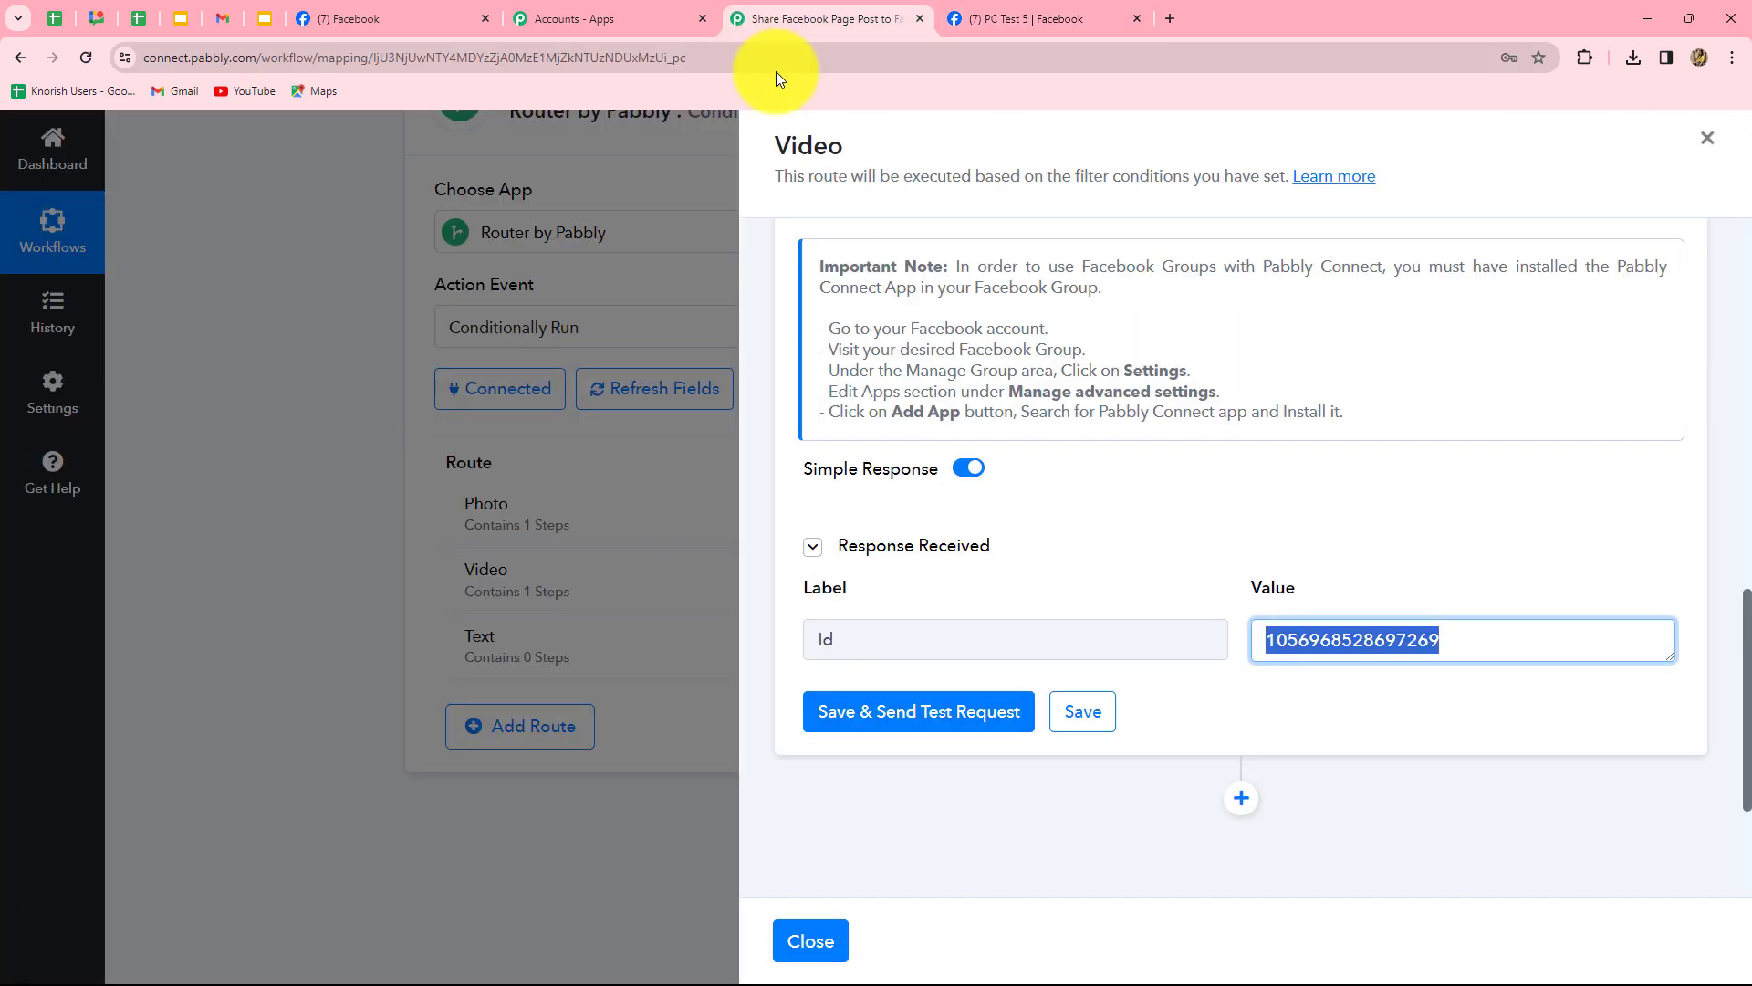
{"action": "left_click", "coordinate": [1706, 138]}
{"action": "scroll", "coordinate": [402, 493], "scroll_direction": "up", "scroll_amount": 4}
{"action": "scroll", "coordinate": [401, 493], "scroll_direction": "up", "scroll_amount": 2}
{"action": "left_click", "coordinate": [643, 463]}
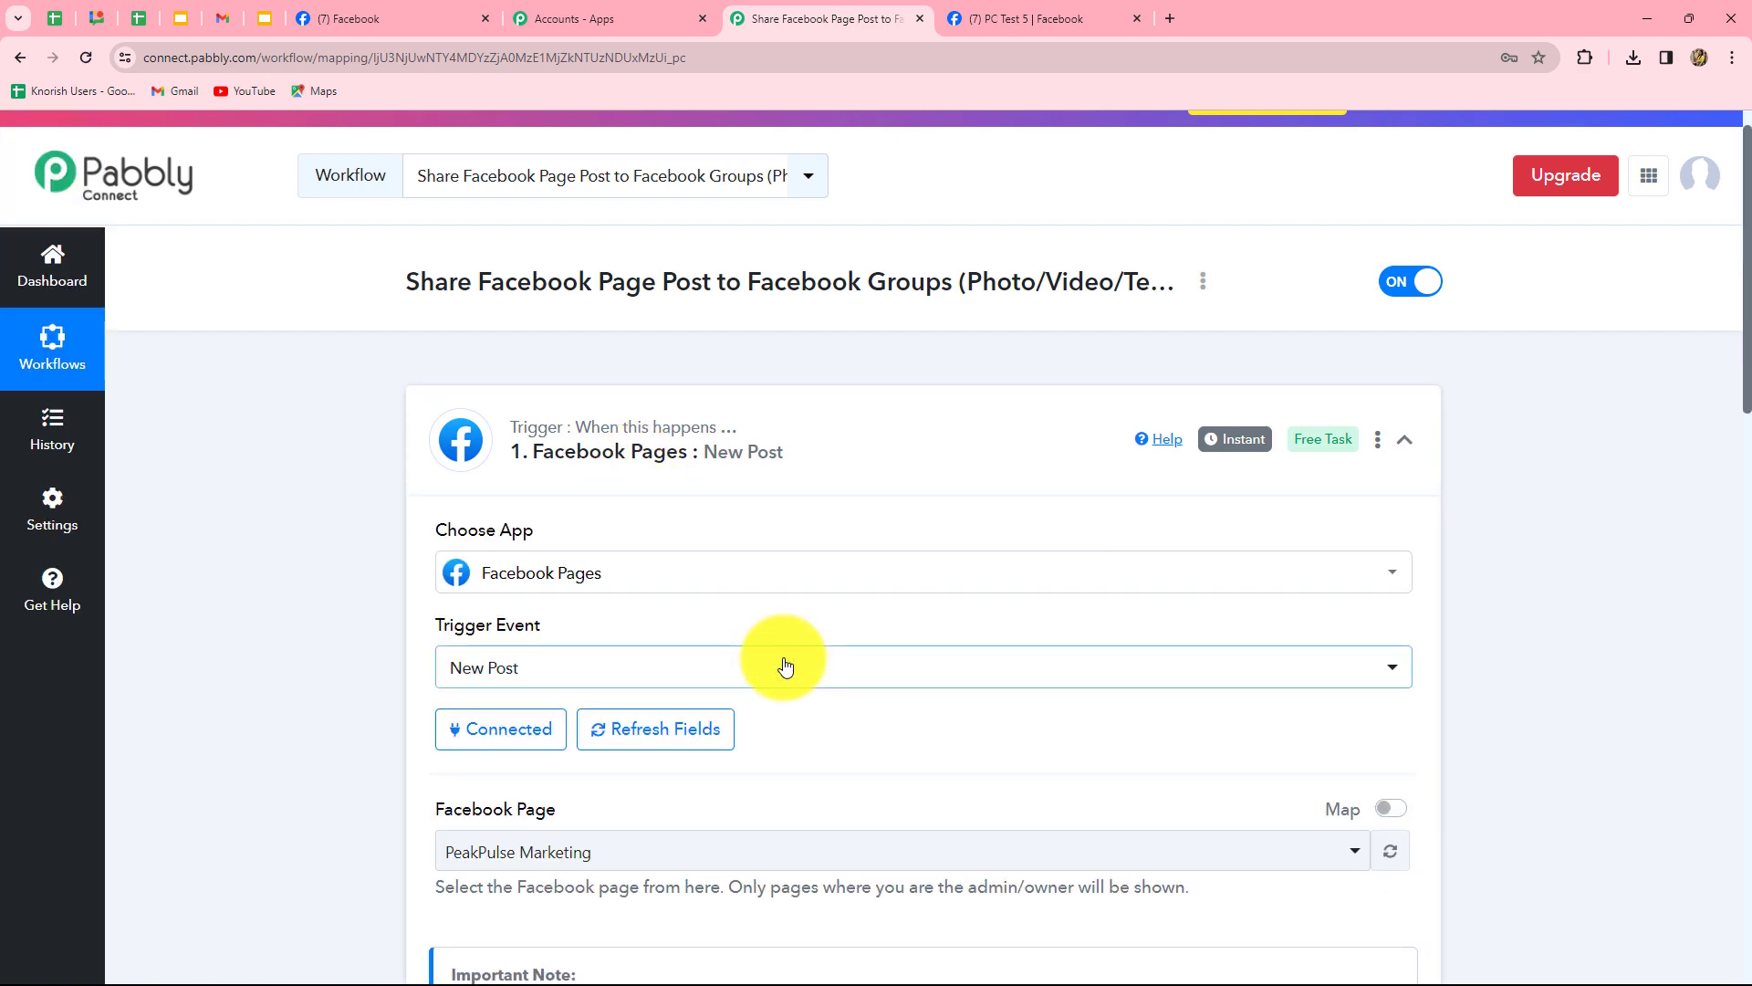
{"action": "scroll", "coordinate": [782, 664], "scroll_direction": "down", "scroll_amount": 5}
{"action": "scroll", "coordinate": [783, 663], "scroll_direction": "down", "scroll_amount": 3}
{"action": "left_click", "coordinate": [841, 593]}
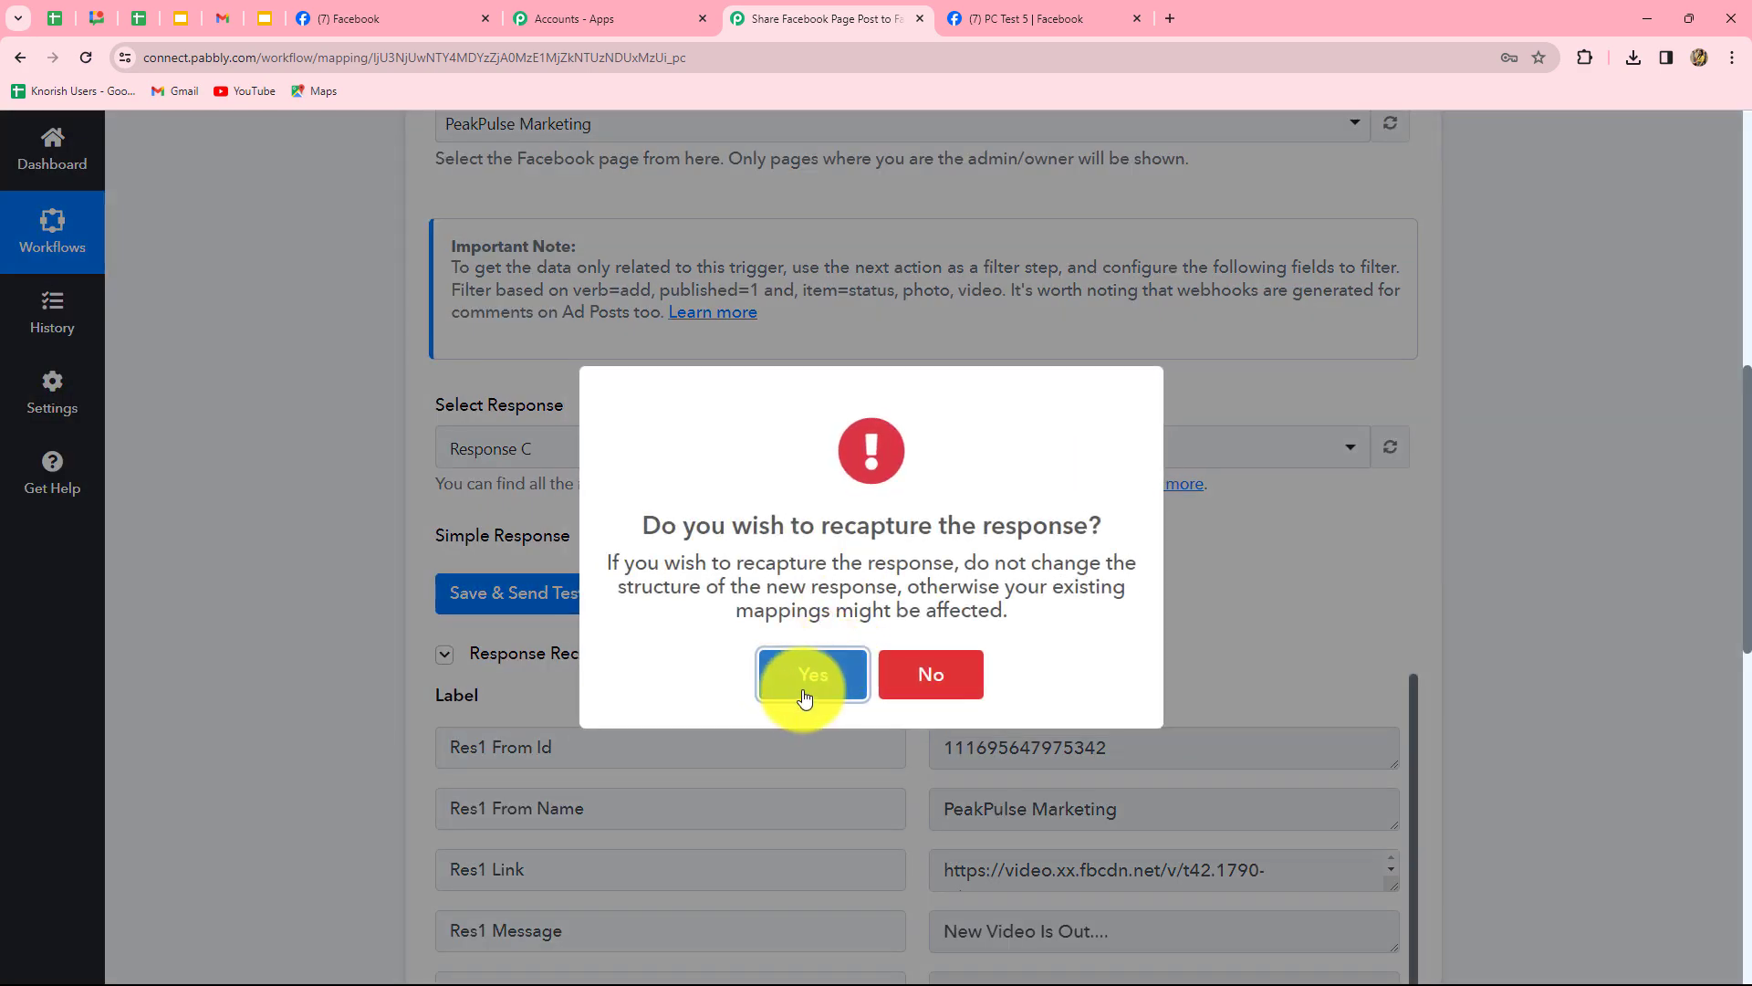
{"action": "left_click", "coordinate": [803, 672]}
{"action": "left_click", "coordinate": [312, 11]}
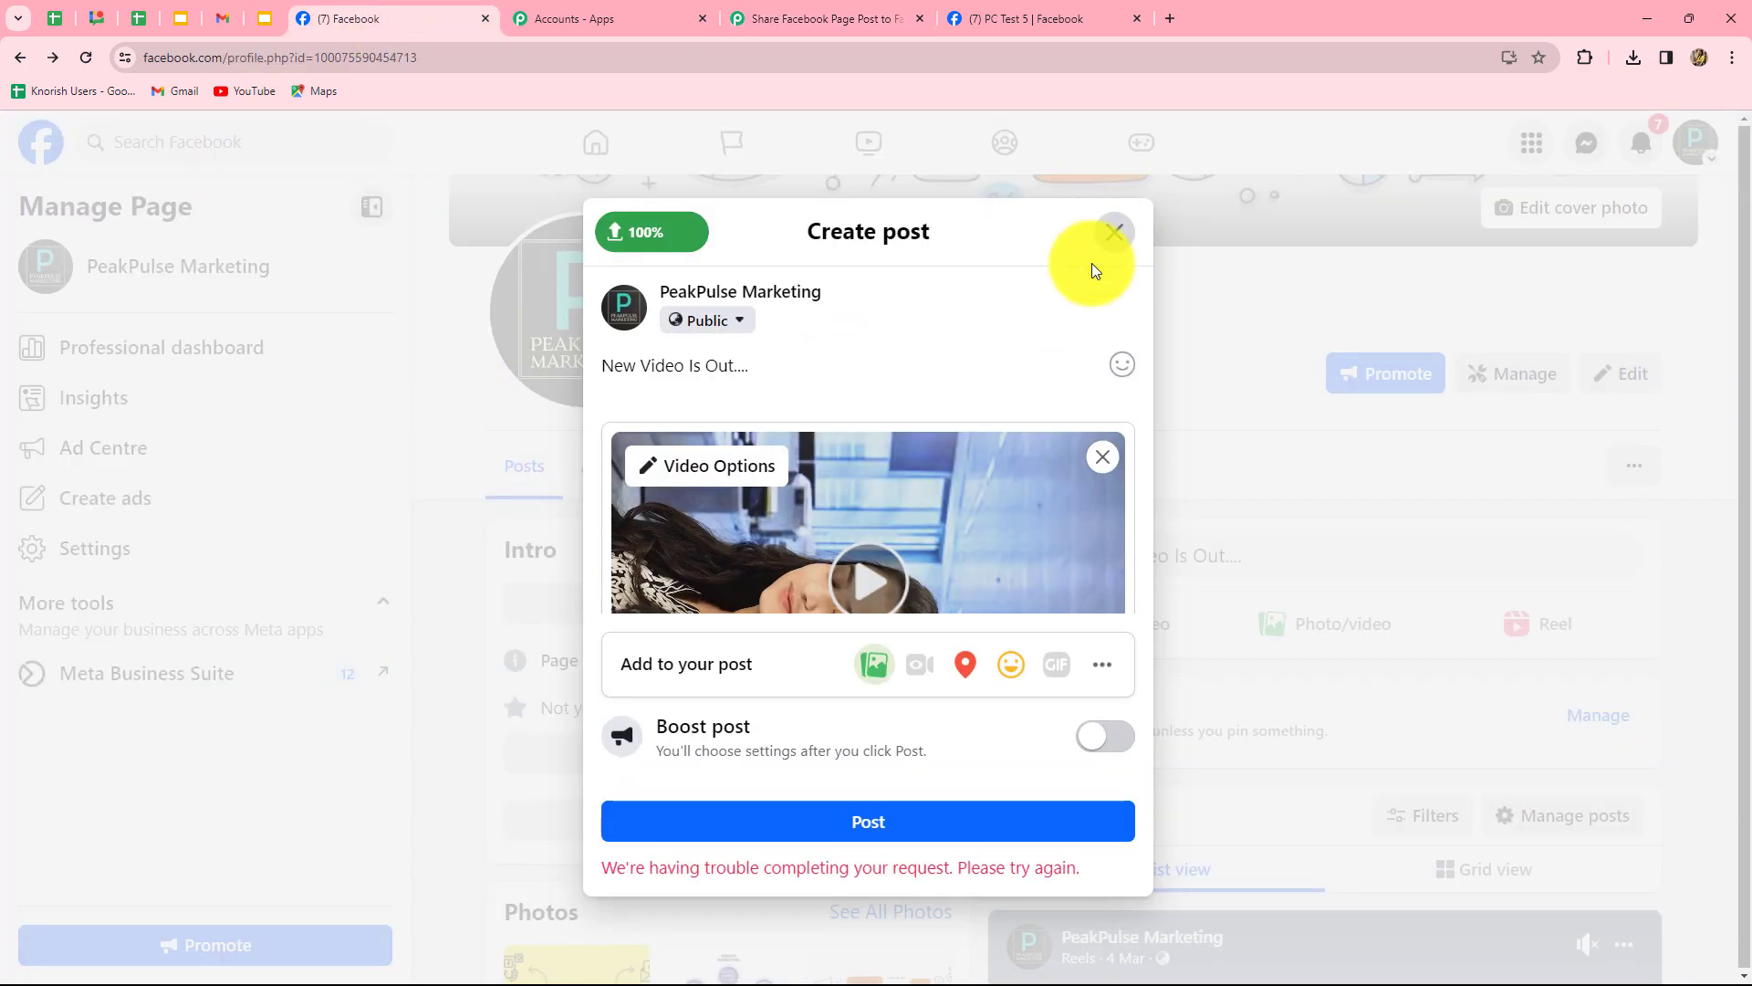
Step: Discard the failed video draft and publish a 'New Digital Marketing Courses…' text post normally
{"action": "left_click", "coordinate": [1112, 233]}
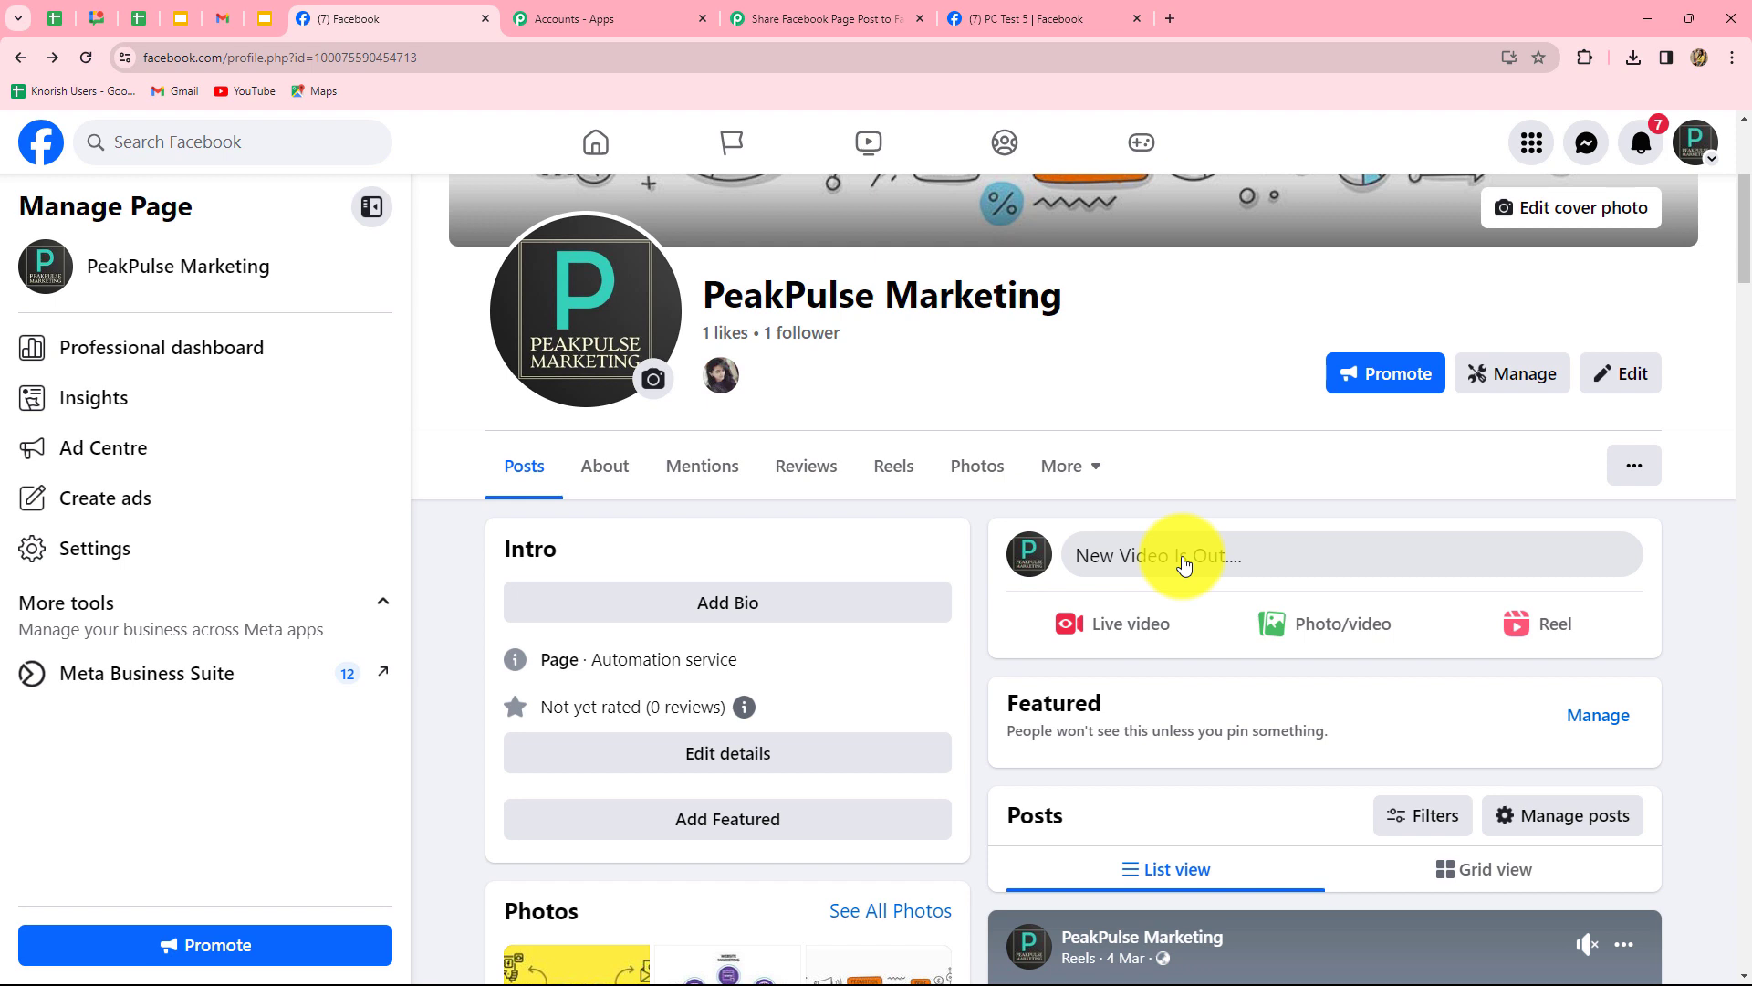
{"action": "left_click", "coordinate": [1191, 559]}
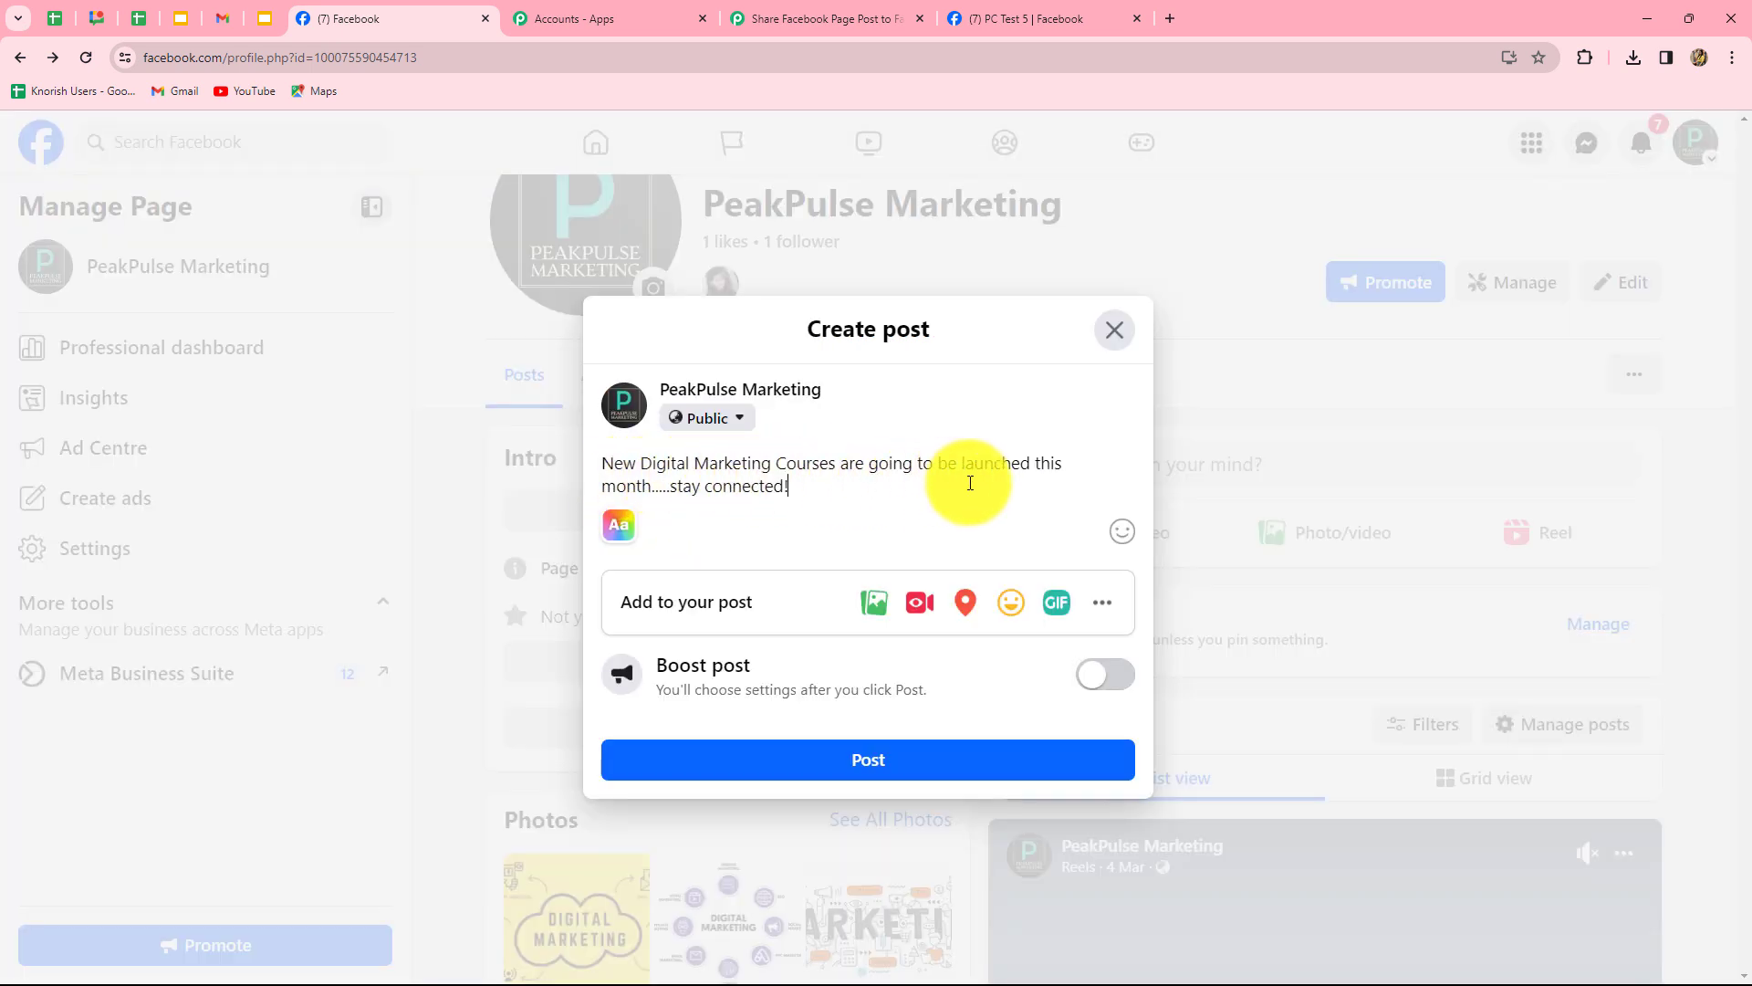
{"action": "left_click", "coordinate": [873, 766]}
{"action": "left_click", "coordinate": [894, 744]}
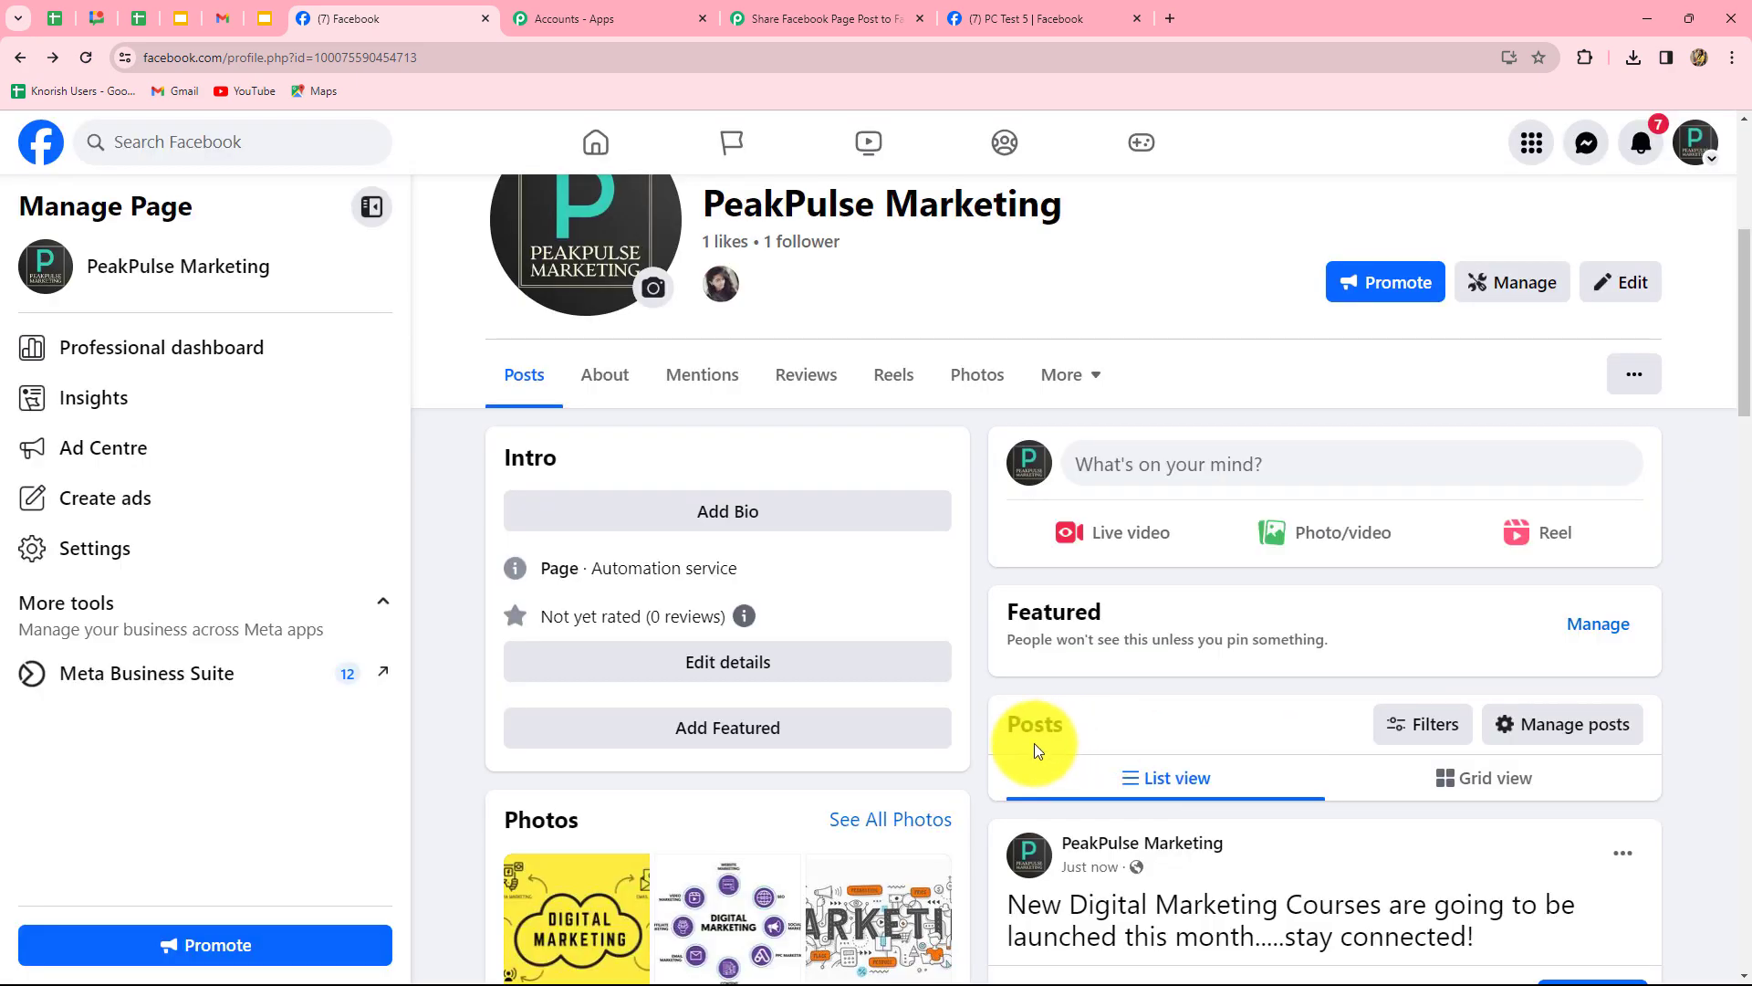
{"action": "scroll", "coordinate": [1090, 742], "scroll_direction": "down", "scroll_amount": 4}
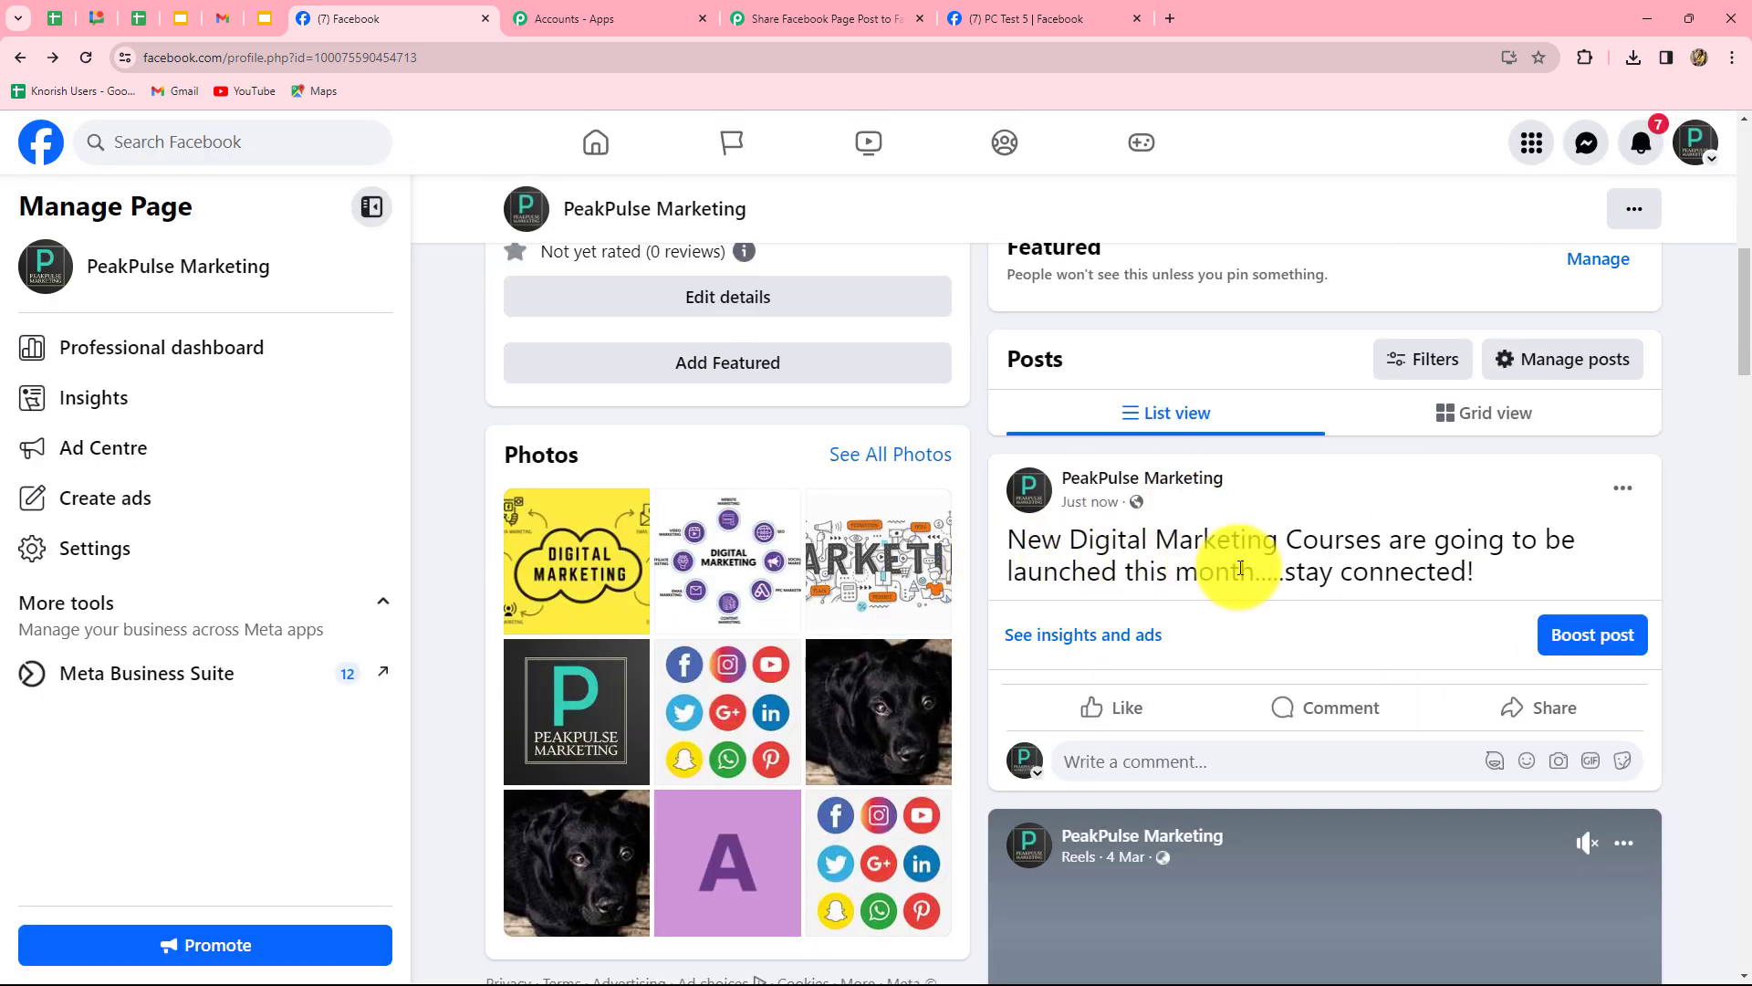
{"action": "left_click", "coordinate": [776, 17]}
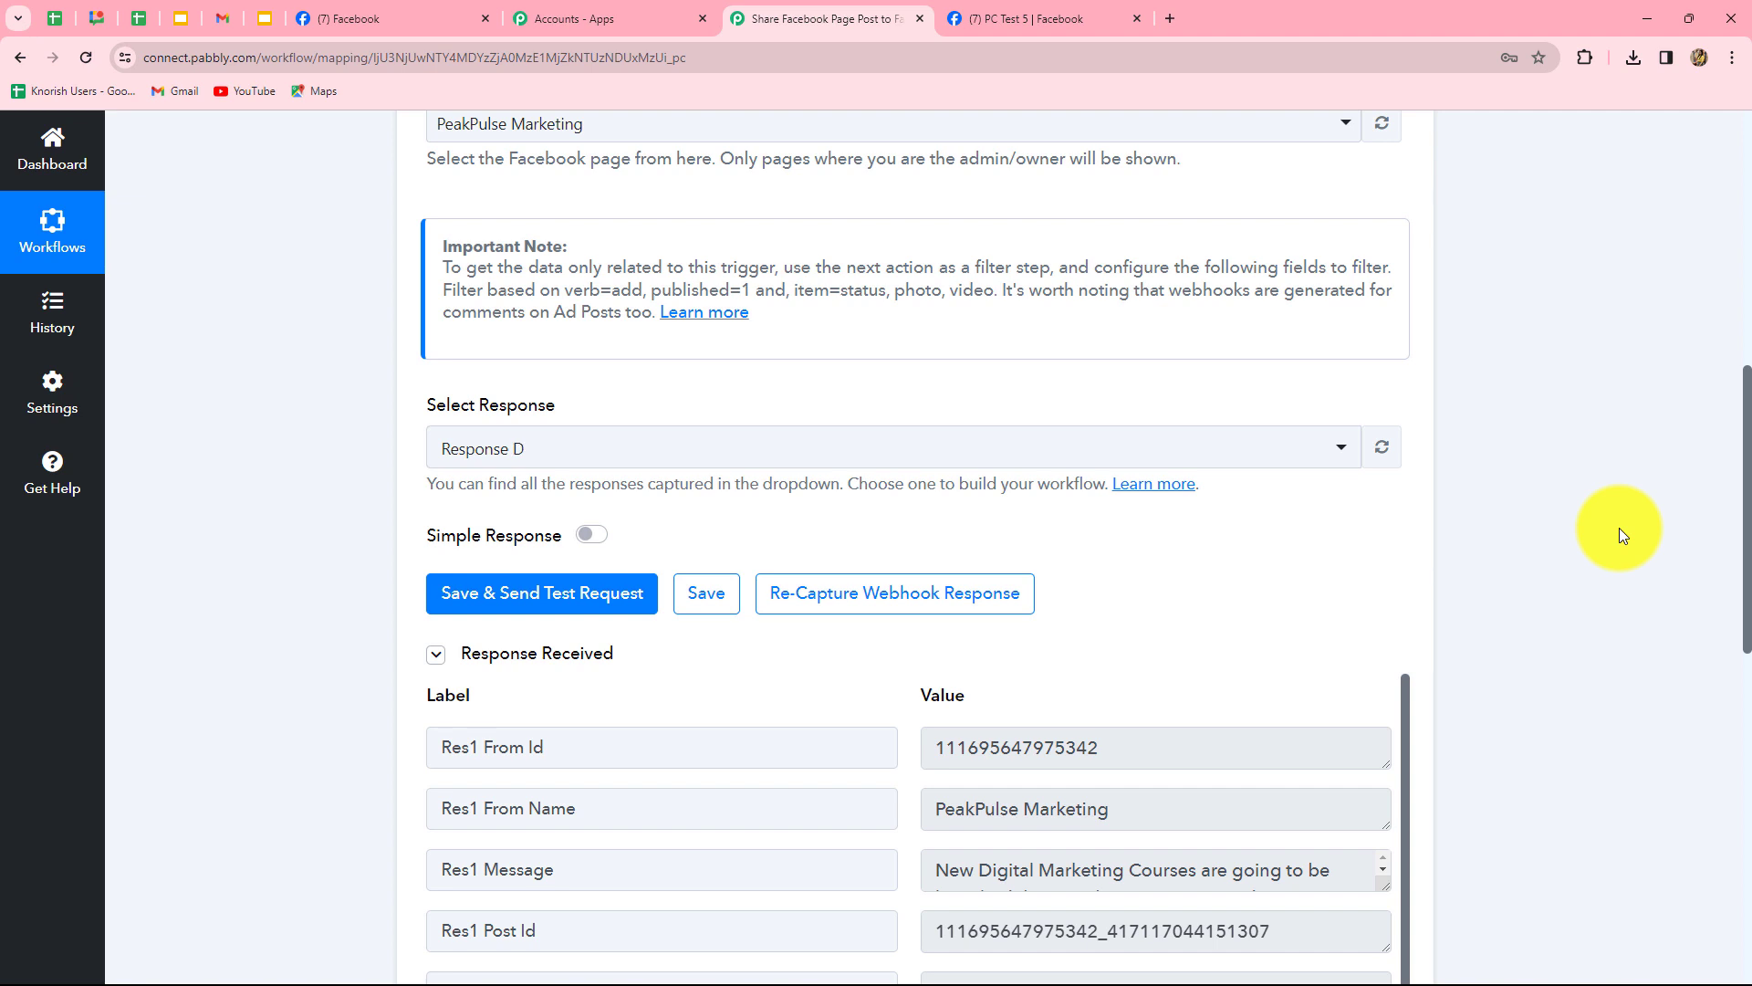
Step: Expand the Router by Pabbly step to show its Photo, Video and Text routes
{"action": "scroll", "coordinate": [1619, 527], "scroll_direction": "down", "scroll_amount": 4}
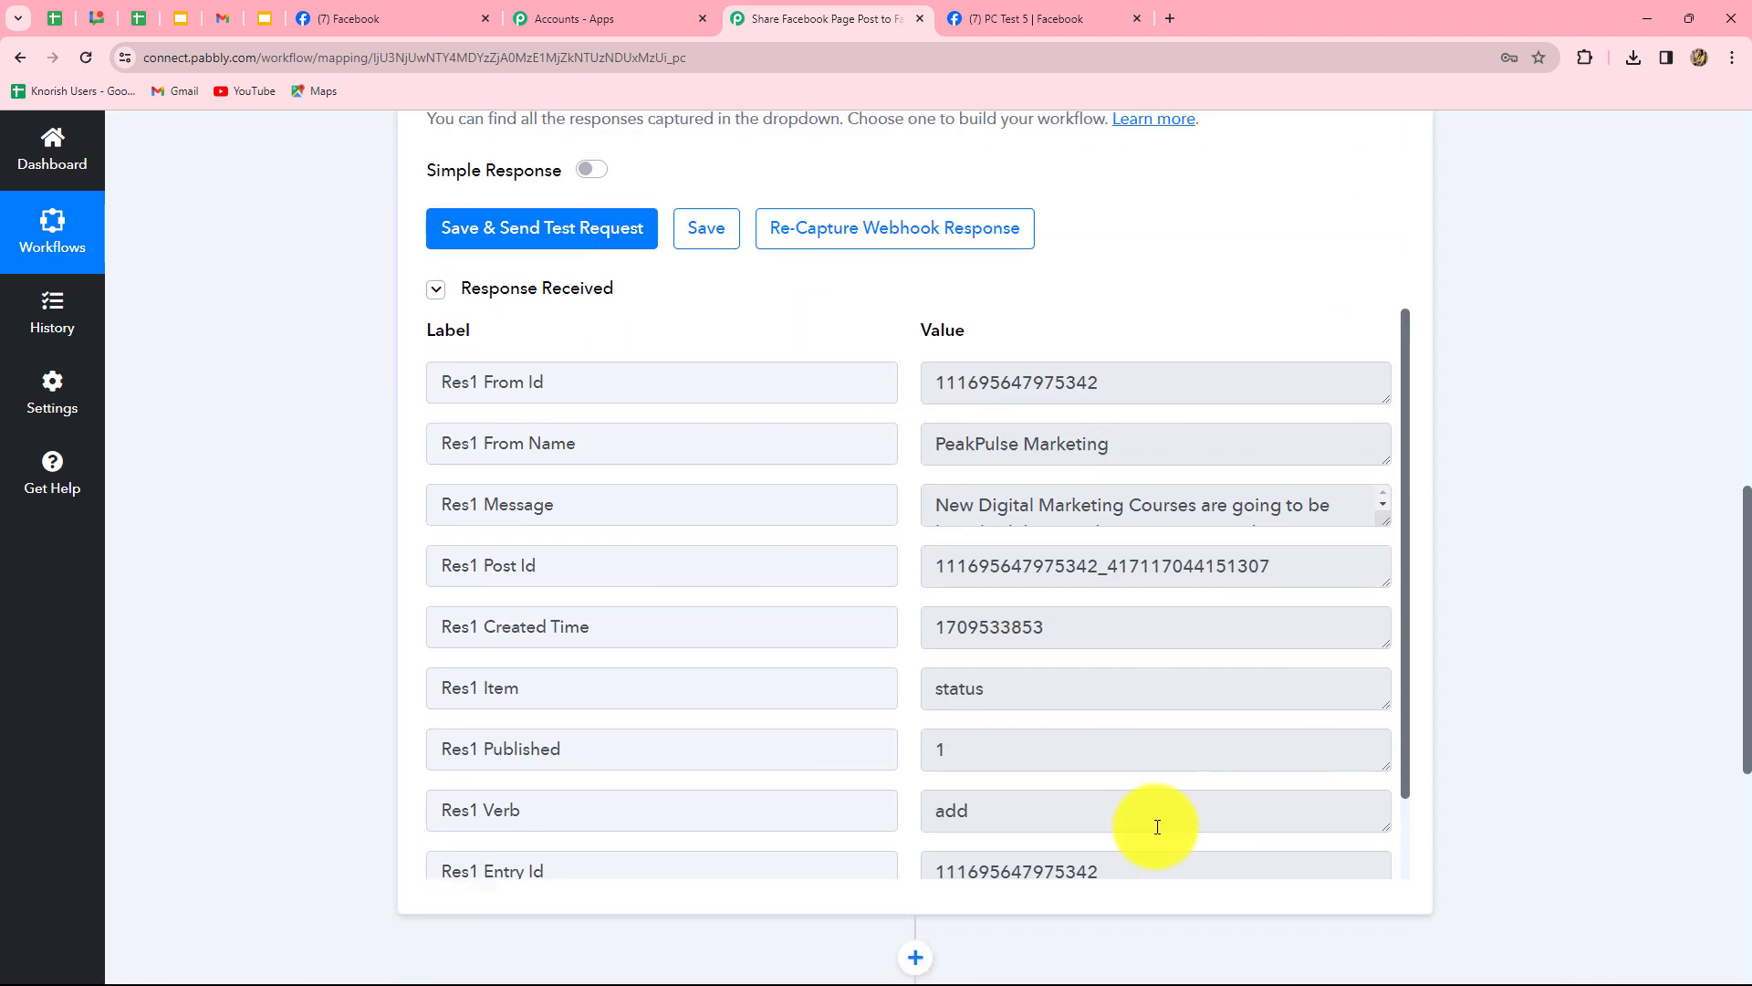
{"action": "mouse_move", "coordinate": [1384, 523]}
{"action": "left_mouse_down"}
{"action": "mouse_move", "coordinate": [1388, 614]}
{"action": "mouse_move", "coordinate": [1388, 555]}
{"action": "left_mouse_up"}
{"action": "scroll", "coordinate": [1669, 591], "scroll_direction": "down", "scroll_amount": 3}
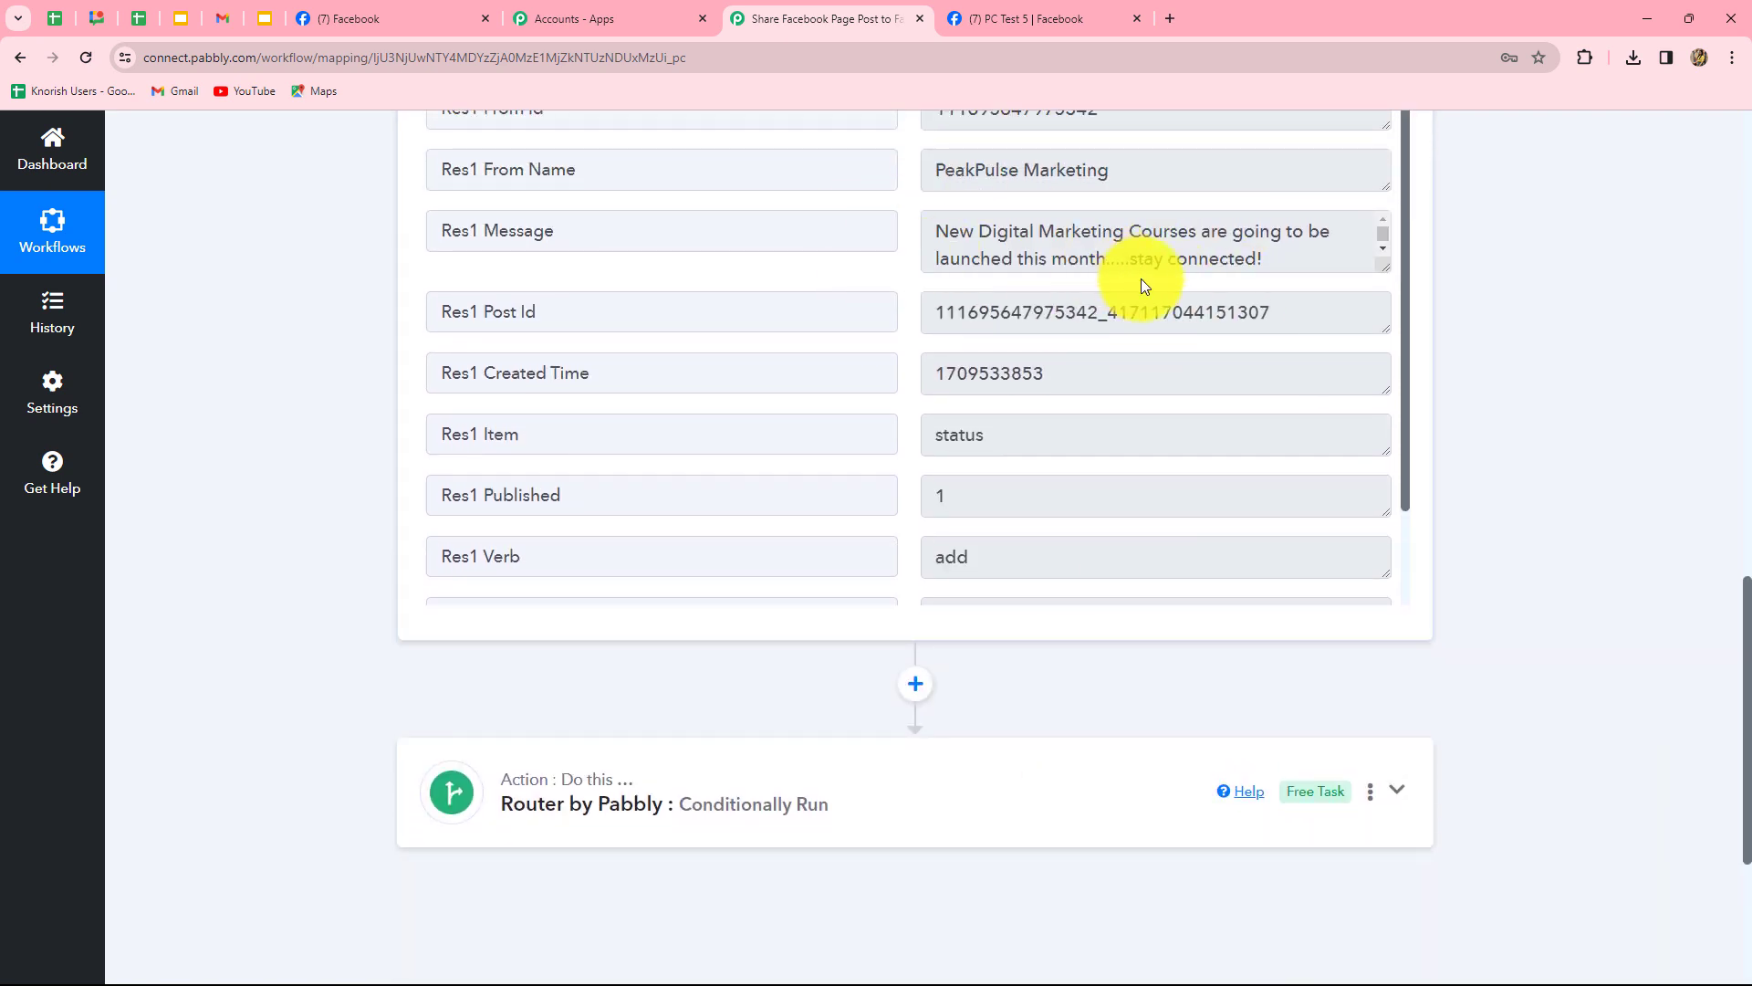
{"action": "left_click", "coordinate": [949, 822]}
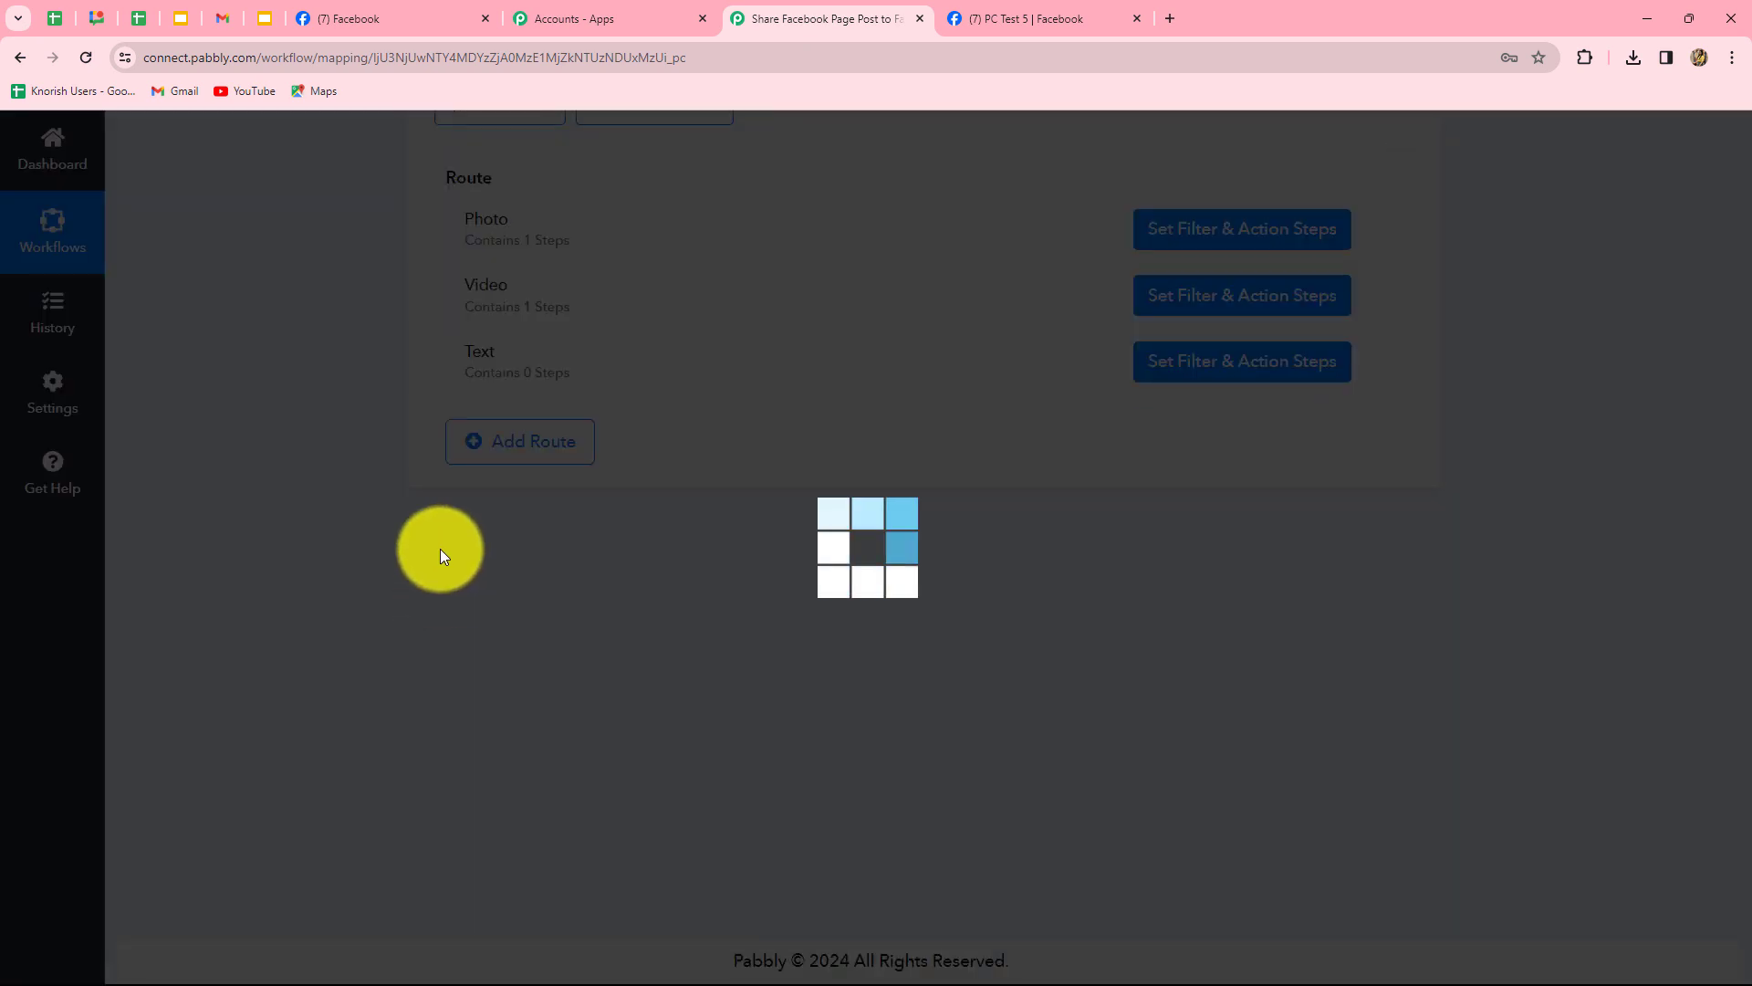
{"action": "scroll", "coordinate": [1214, 474], "scroll_direction": "down", "scroll_amount": 4}
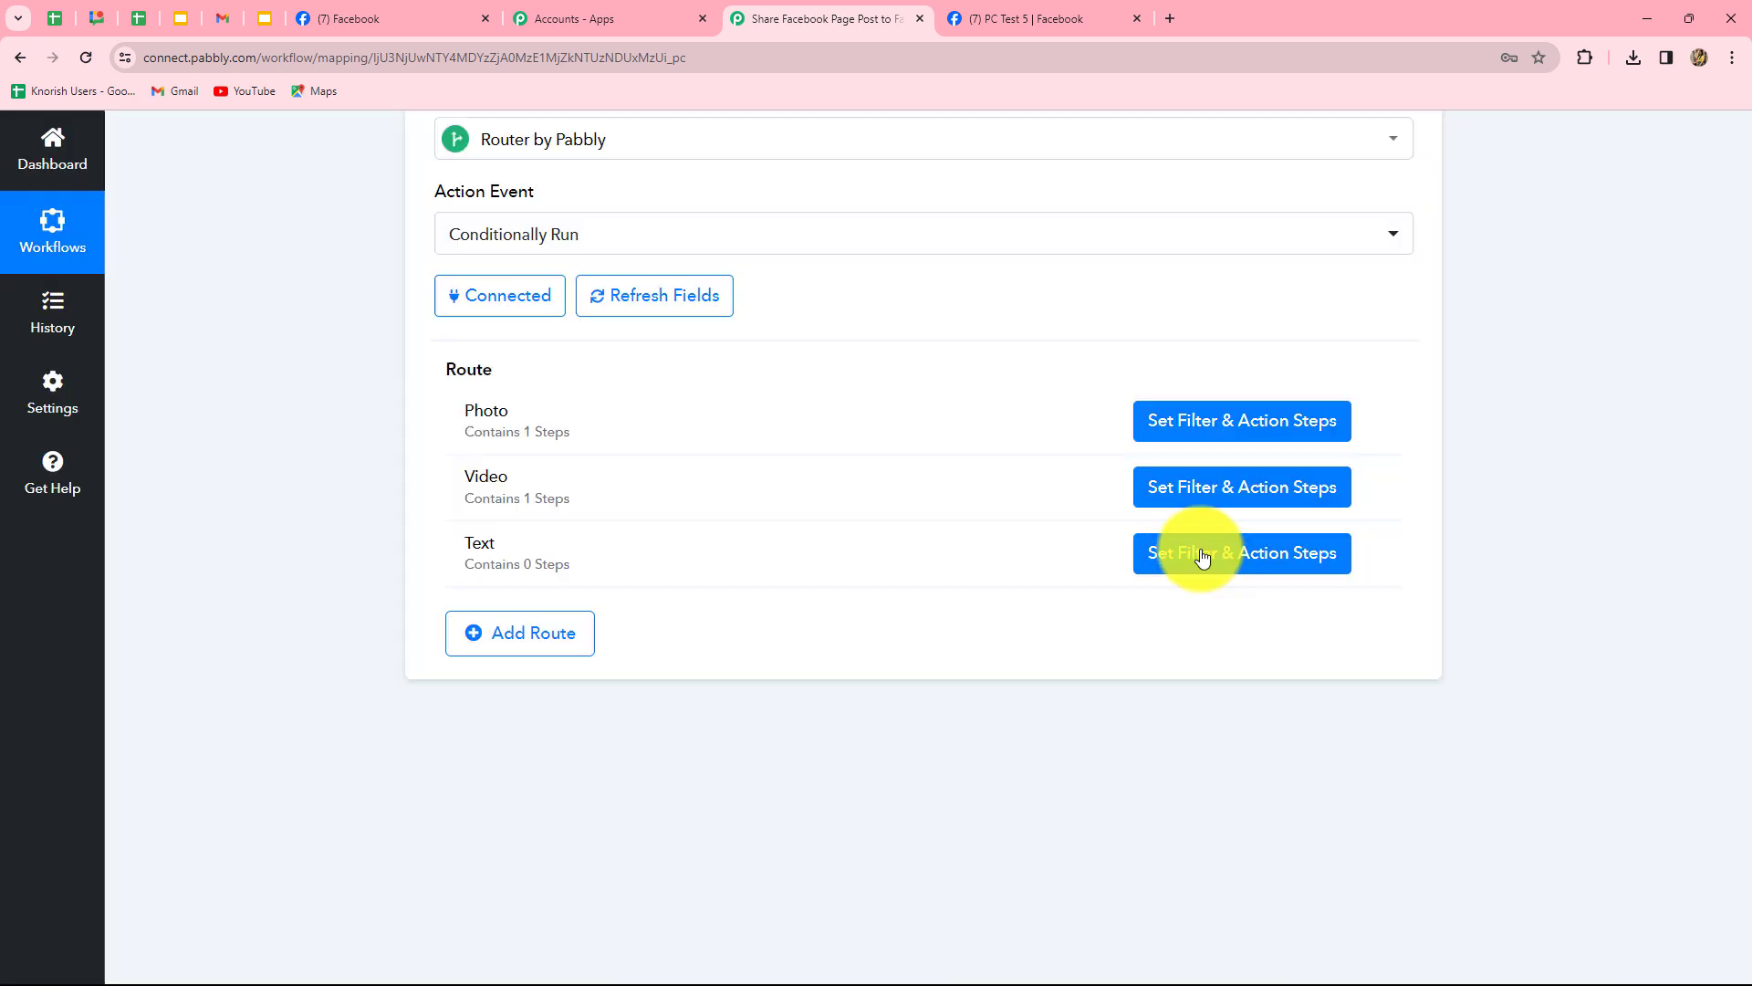
Step: Open the Text route's filter settings and add two more AND condition rows
{"action": "left_click", "coordinate": [1202, 555]}
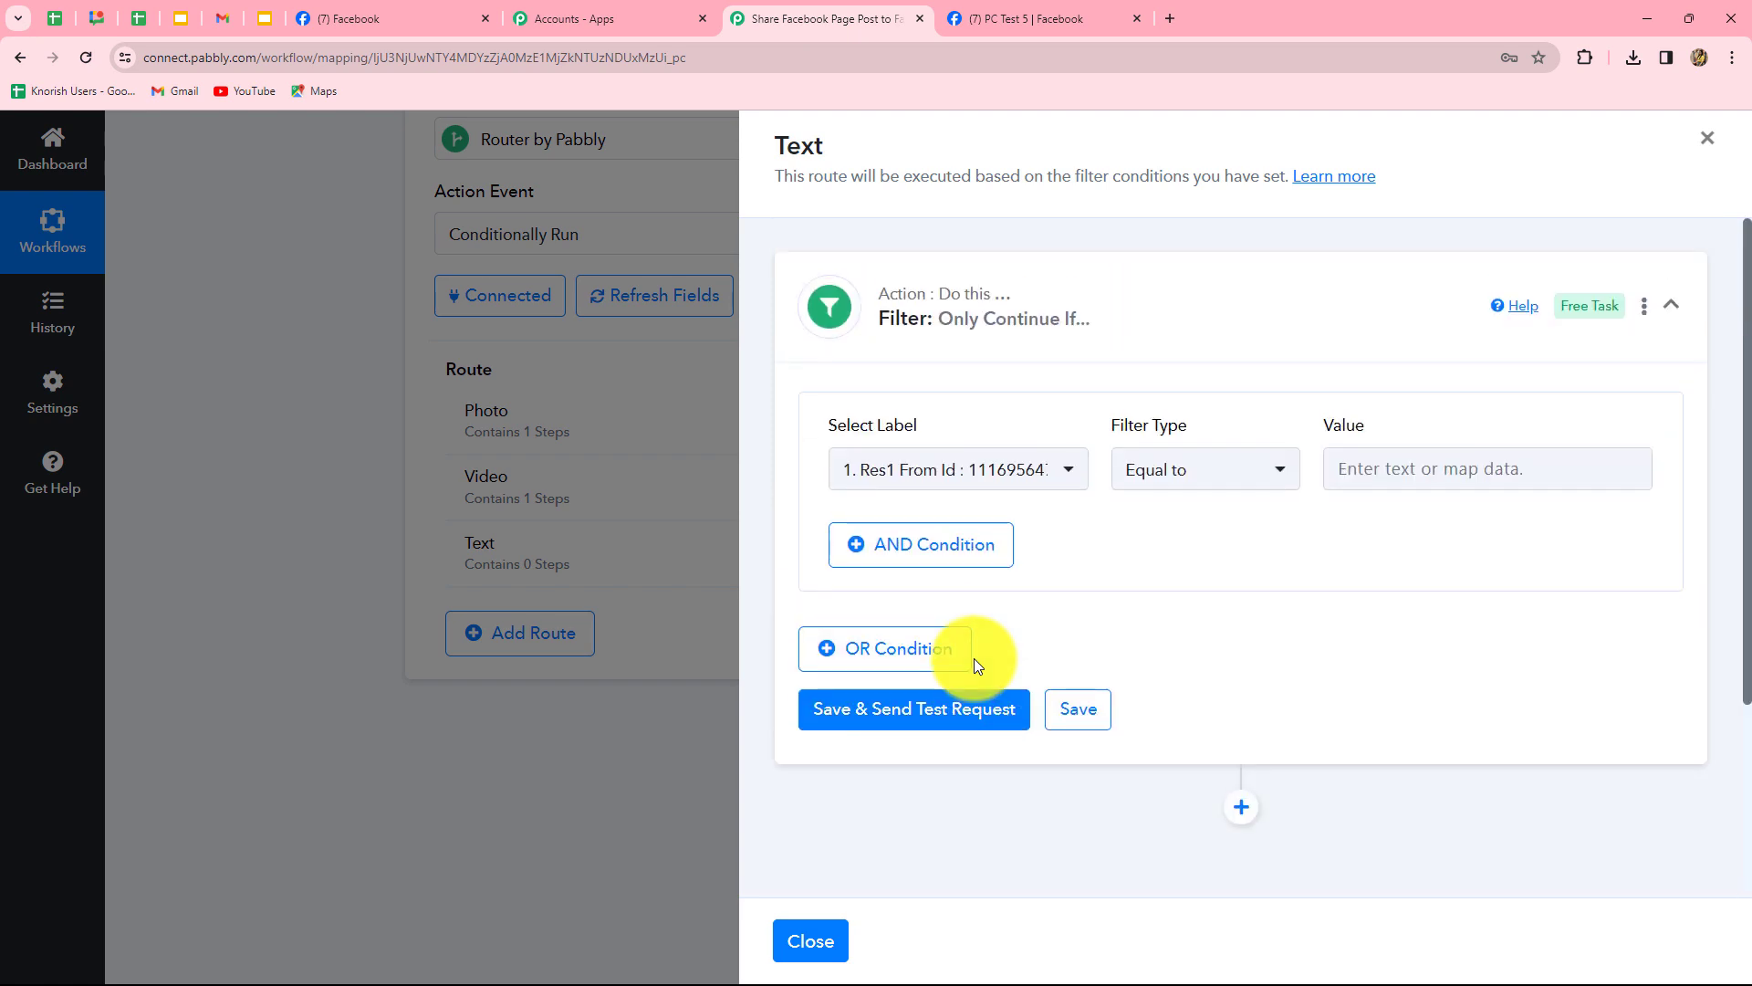
{"action": "left_click", "coordinate": [1019, 483]}
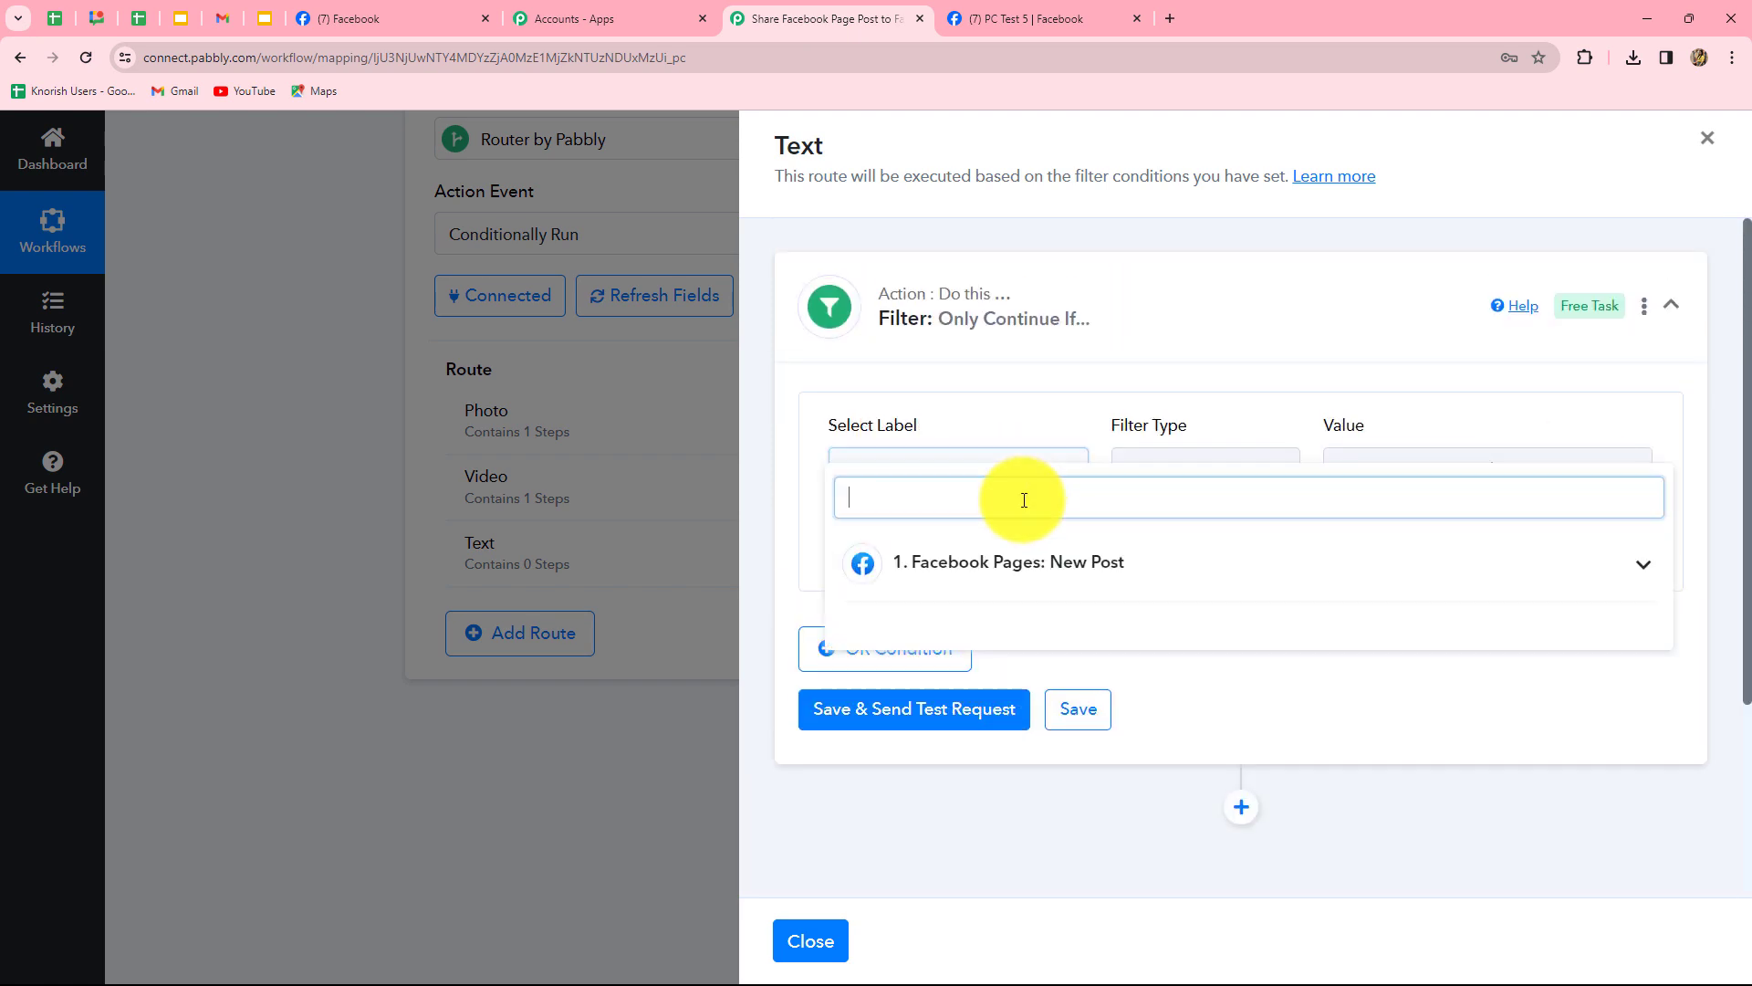
{"action": "left_click", "coordinate": [863, 568]}
{"action": "left_click", "coordinate": [899, 556]}
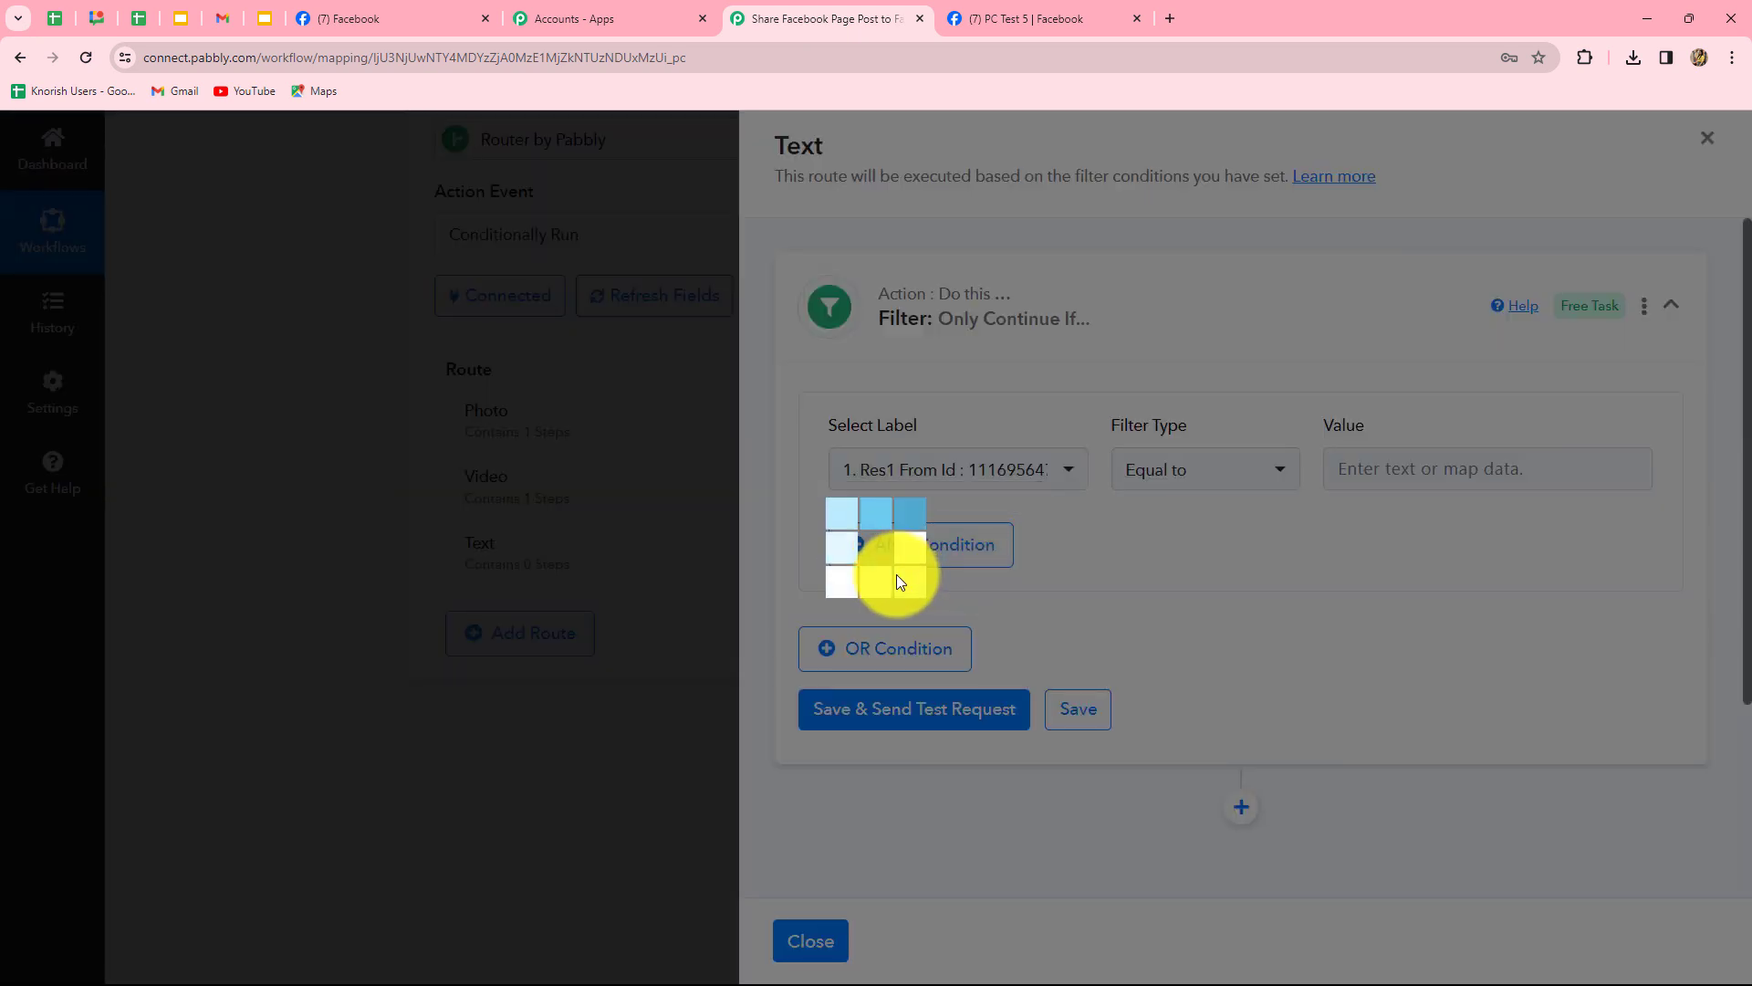
{"action": "left_click", "coordinate": [912, 608]}
Step: Make the first condition Res1 Verb equal to add
{"action": "left_click", "coordinate": [1001, 472]}
{"action": "left_click", "coordinate": [1044, 575]}
{"action": "scroll", "coordinate": [1113, 756], "scroll_direction": "down", "scroll_amount": 2}
{"action": "scroll", "coordinate": [1114, 755], "scroll_direction": "down", "scroll_amount": 1}
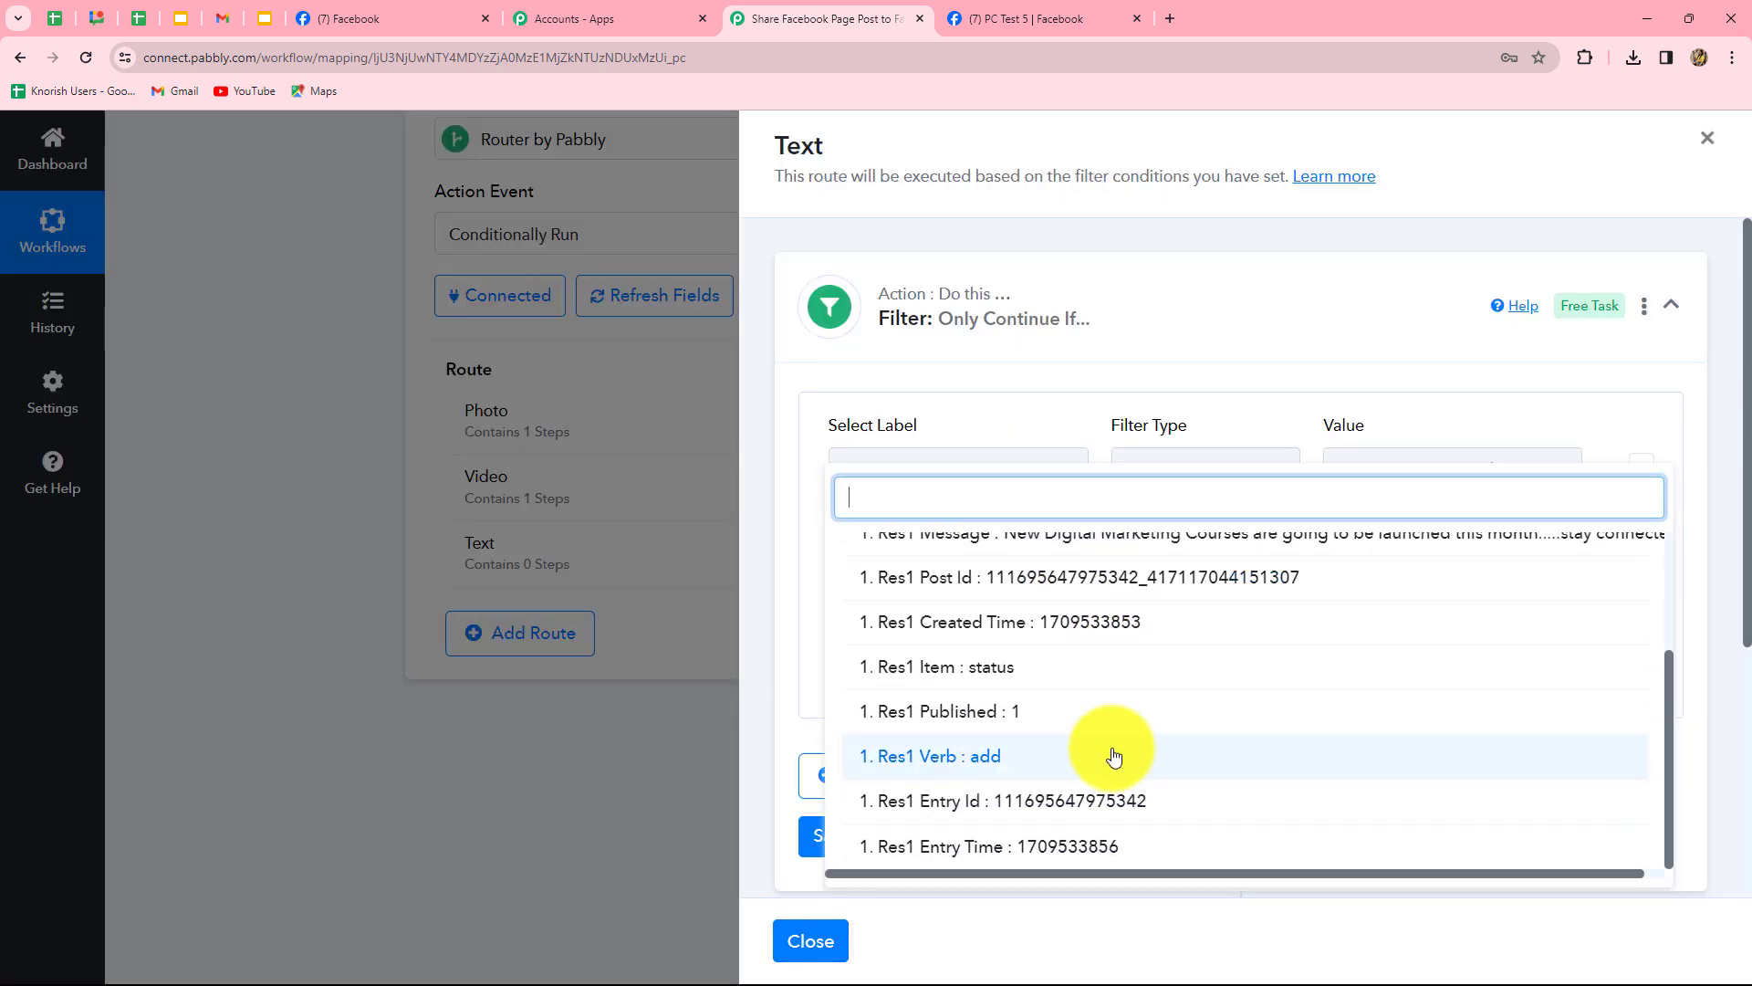
{"action": "left_click", "coordinate": [1107, 755]}
{"action": "left_click", "coordinate": [1381, 462]}
{"action": "type", "text": "add"}
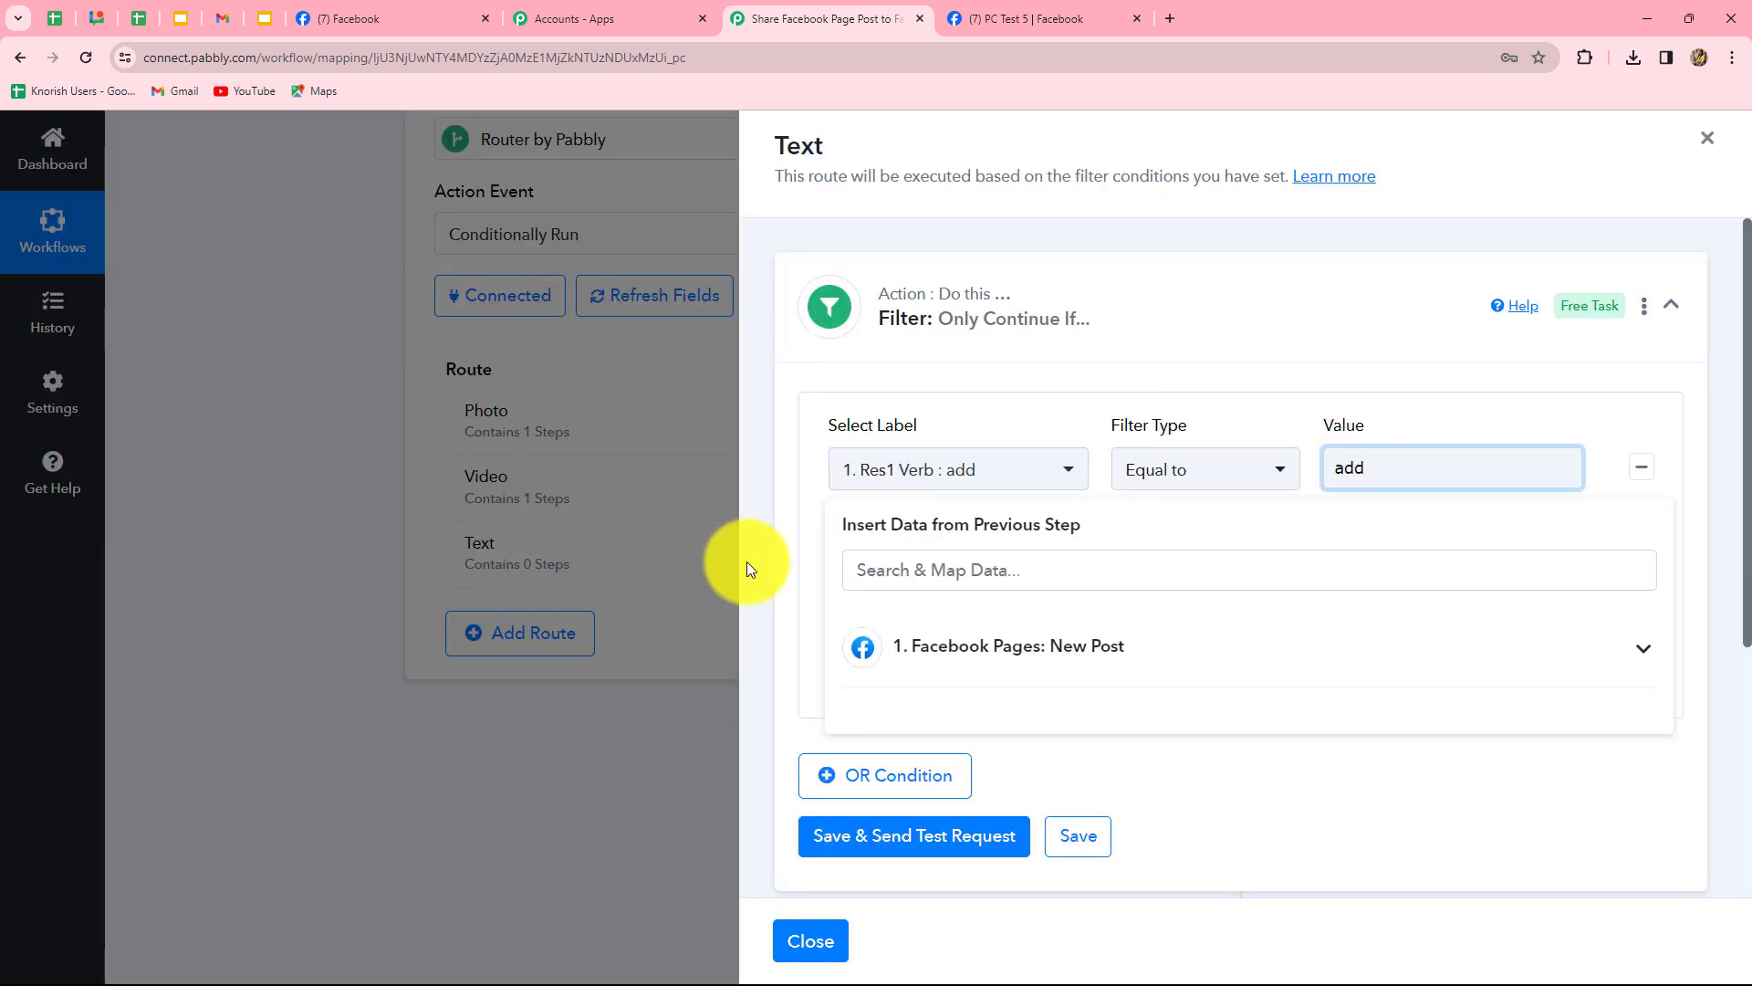
Step: Make the second condition Res1 Published equal to 1
{"action": "left_click", "coordinate": [976, 536]}
{"action": "left_click", "coordinate": [1032, 655]}
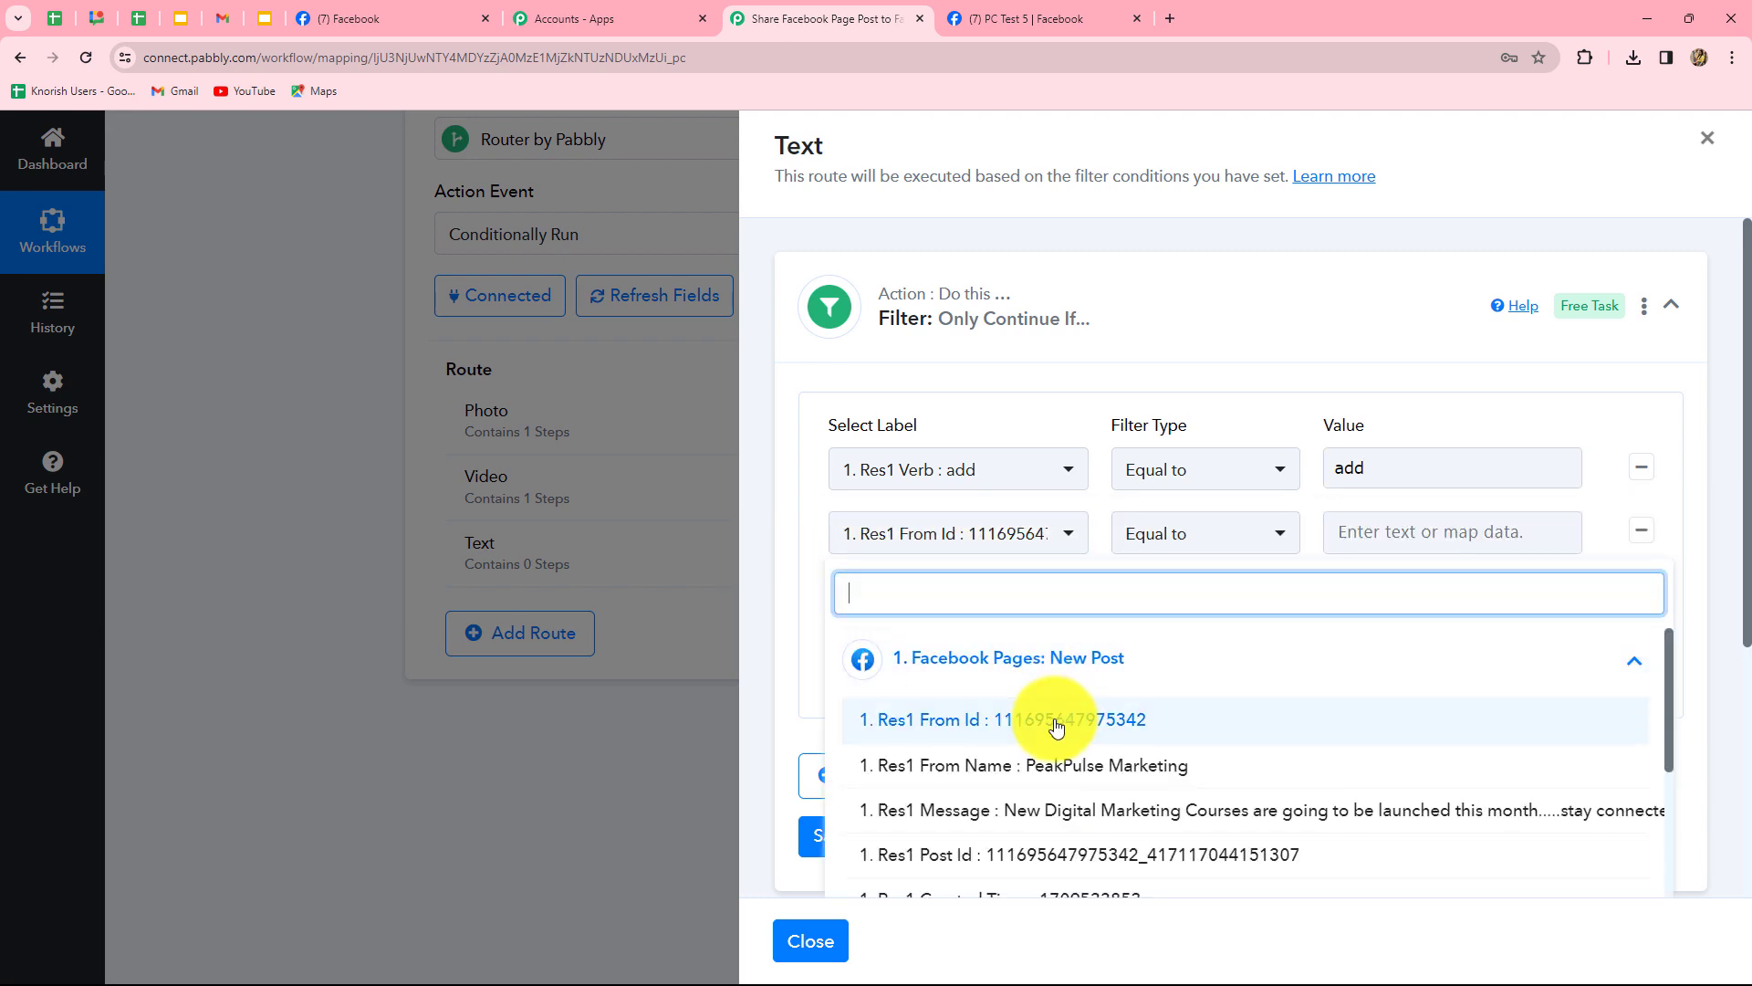
{"action": "scroll", "coordinate": [1048, 723], "scroll_direction": "down", "scroll_amount": 5}
{"action": "left_click", "coordinate": [1015, 759]}
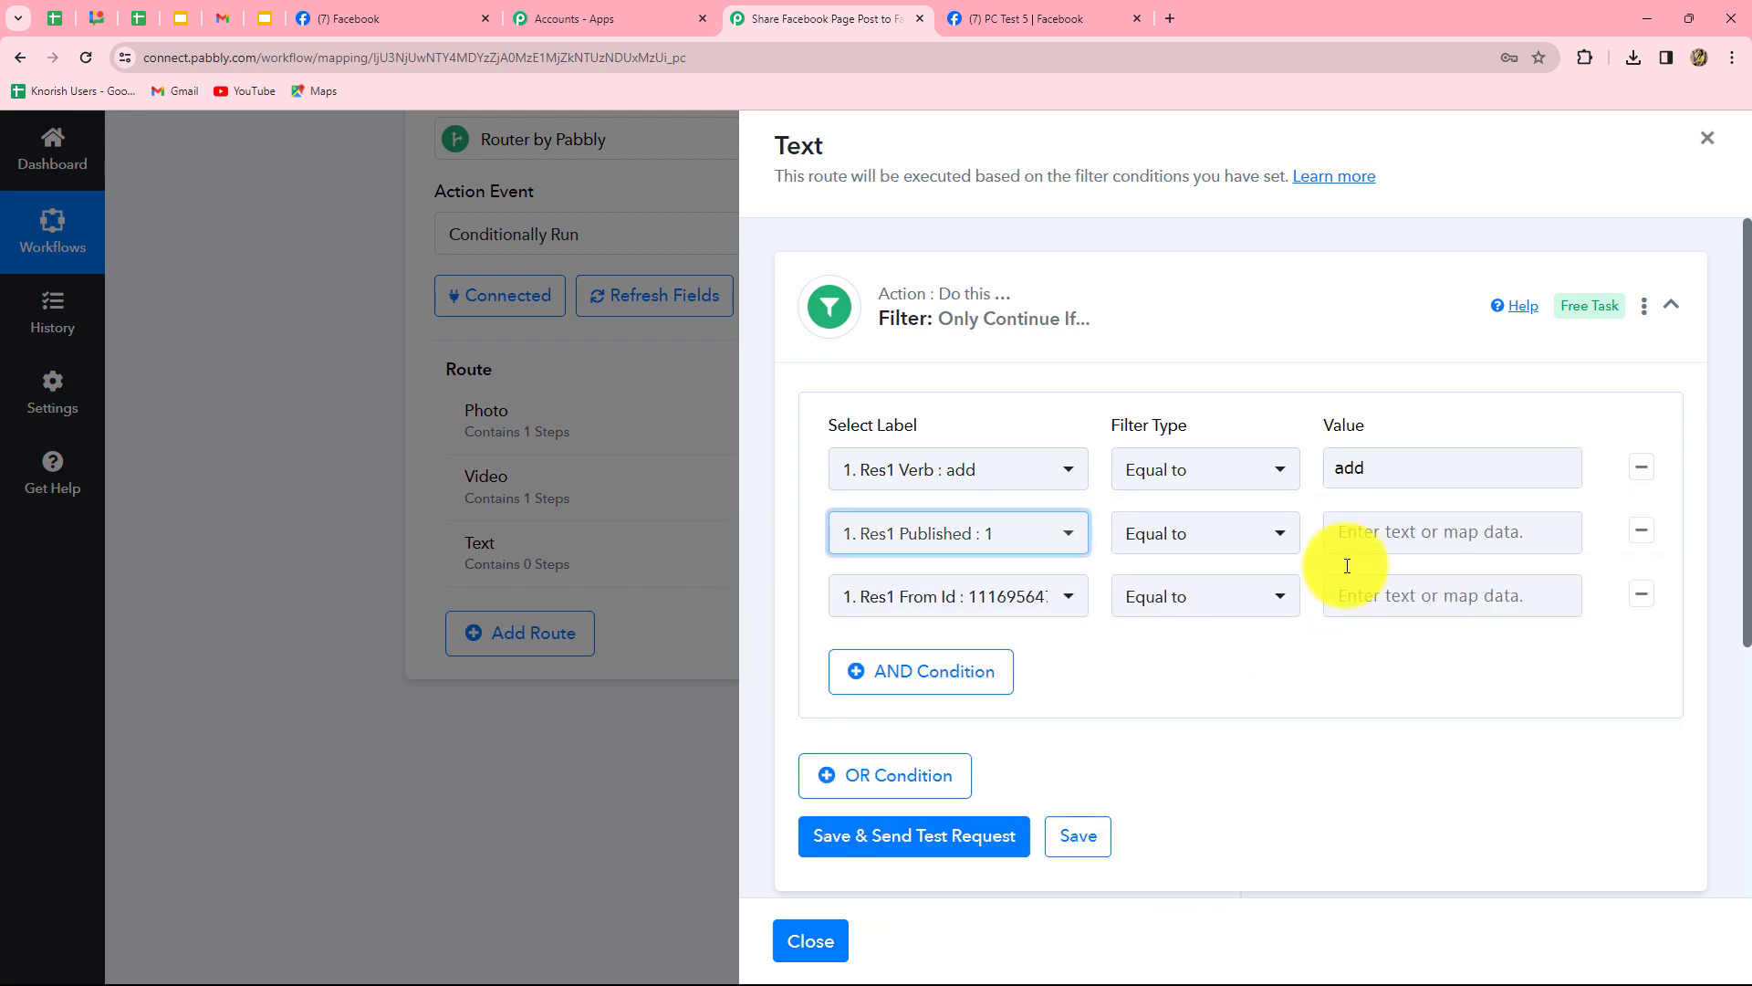
{"action": "left_click", "coordinate": [1338, 546]}
{"action": "type", "text": "1"}
Step: Make the third condition Res1 Item equal to status
{"action": "left_click", "coordinate": [762, 631]}
{"action": "left_click", "coordinate": [958, 596]}
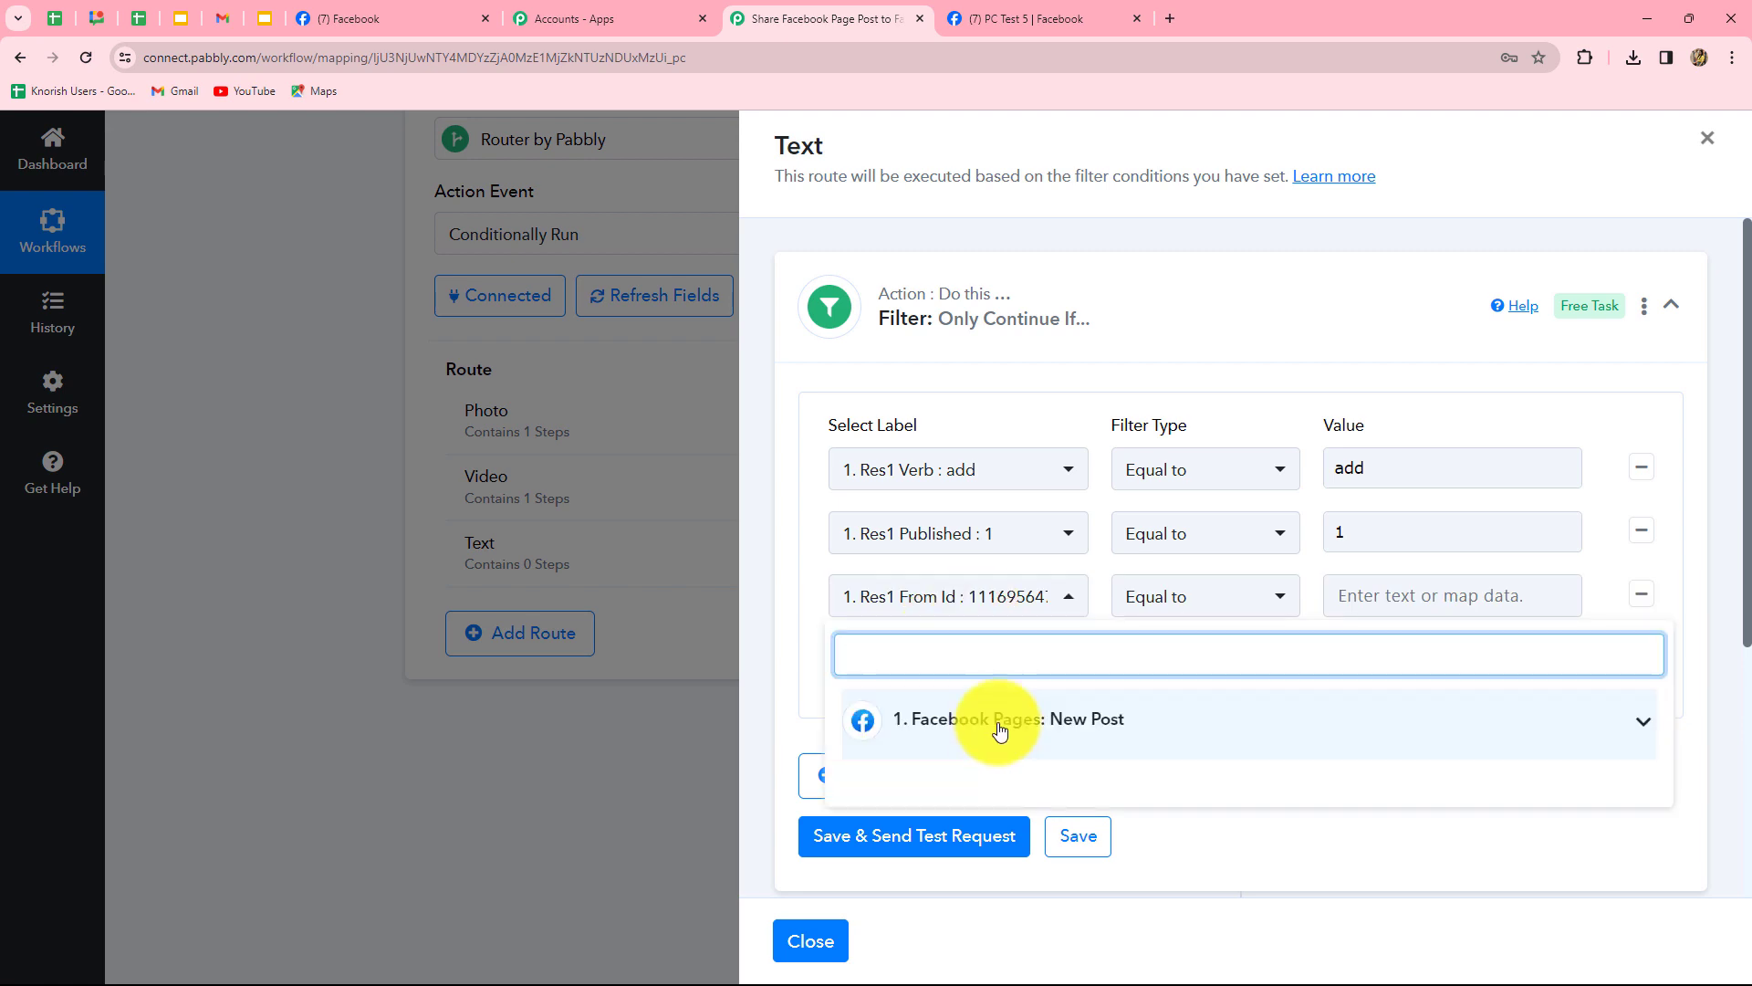
{"action": "left_click", "coordinate": [999, 728]}
{"action": "scroll", "coordinate": [1022, 822], "scroll_direction": "down", "scroll_amount": 4}
{"action": "left_click", "coordinate": [1022, 815]}
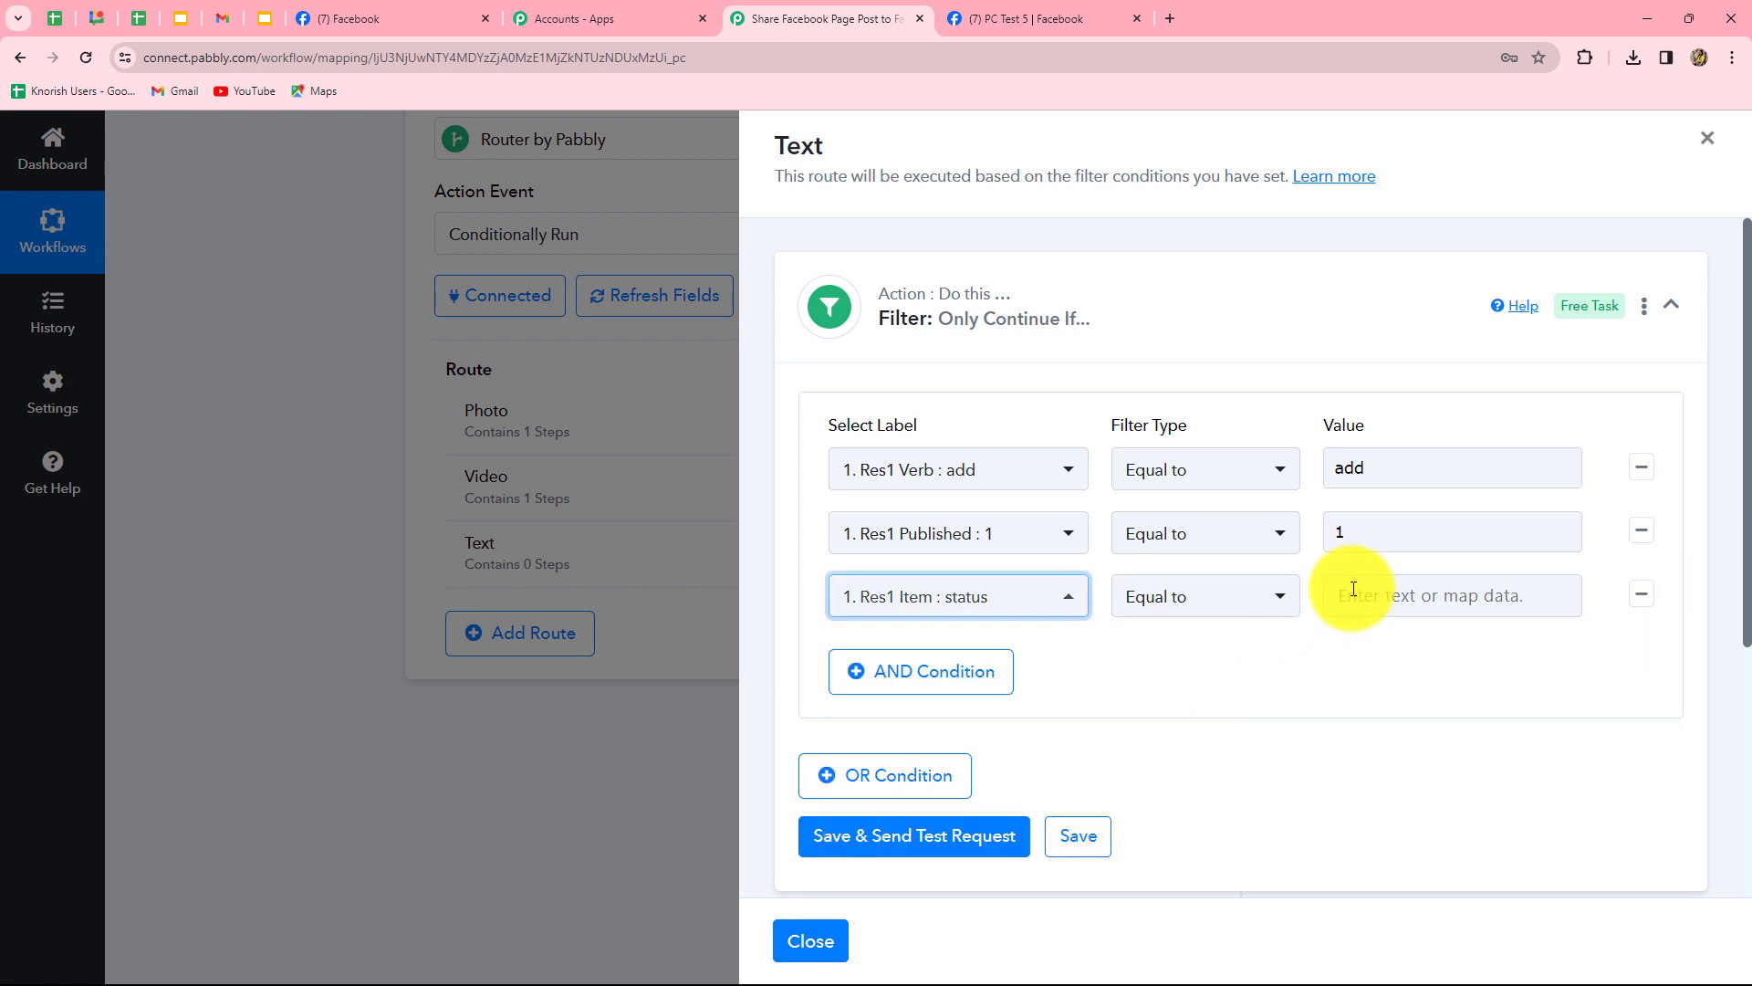
{"action": "left_click", "coordinate": [1364, 582]}
{"action": "type", "text": "s"}
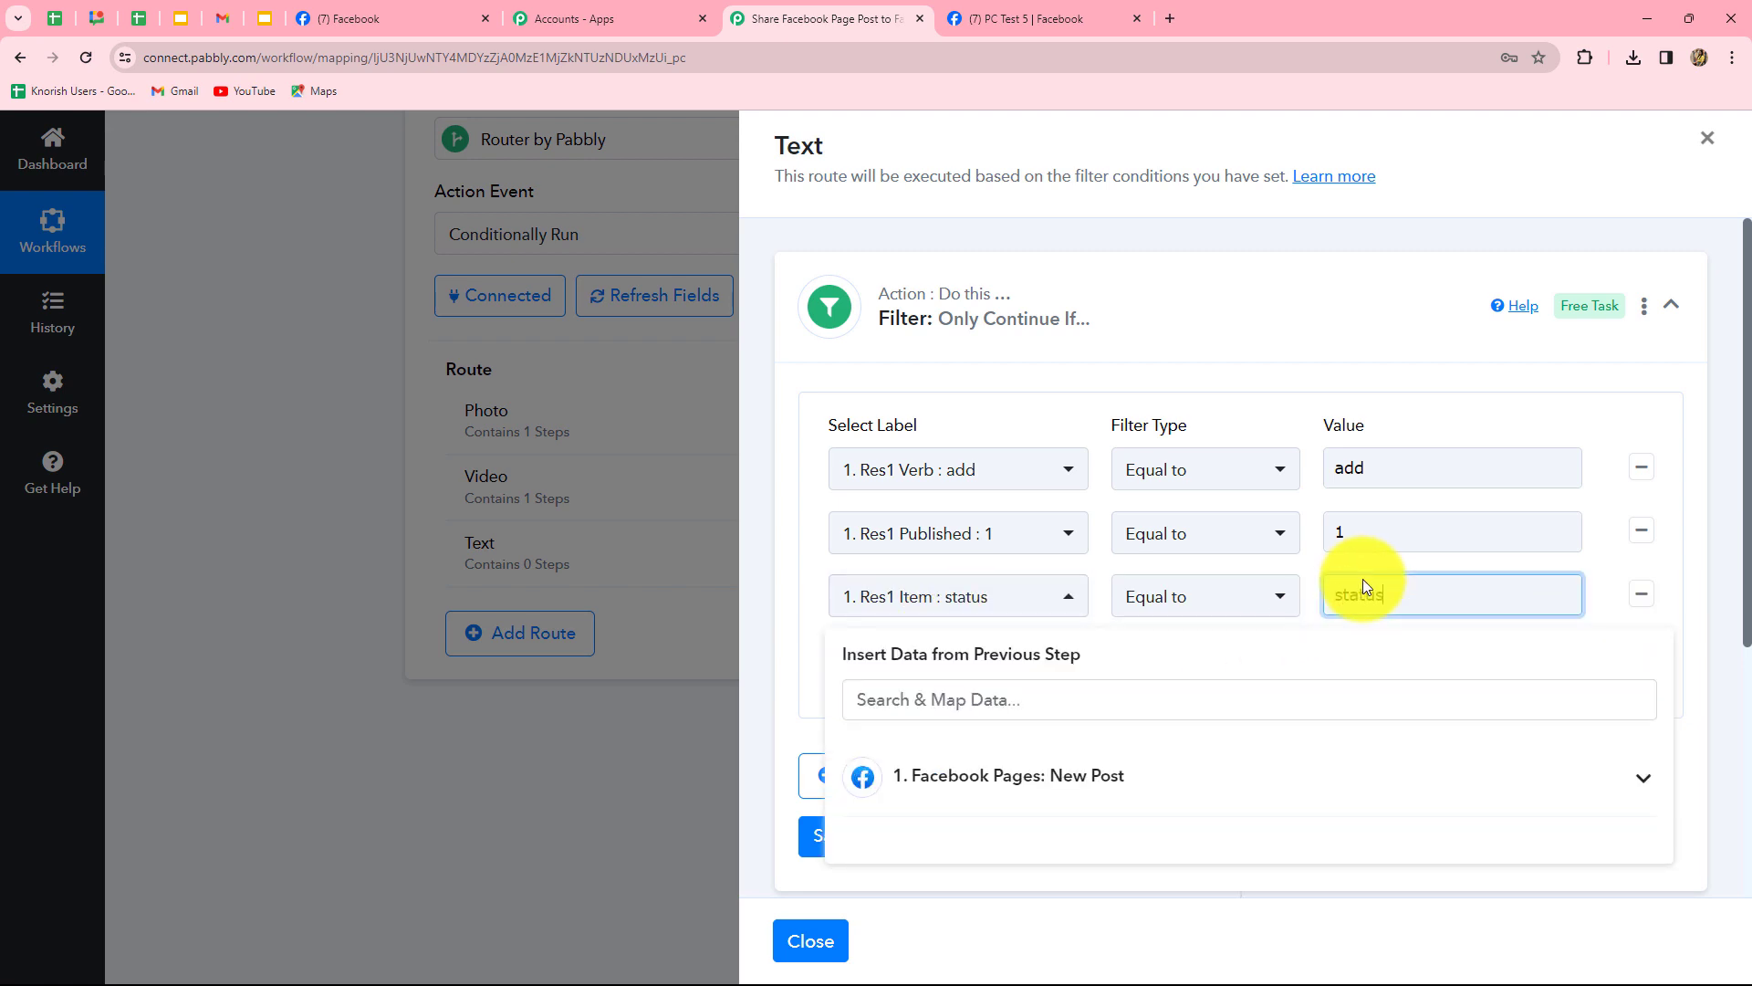
{"action": "type", "text": "tatus"}
Step: Save and test the Text filter, then add a new step after it
{"action": "left_click", "coordinate": [820, 665]}
{"action": "scroll", "coordinate": [902, 675], "scroll_direction": "down", "scroll_amount": 2}
{"action": "left_click", "coordinate": [904, 679]}
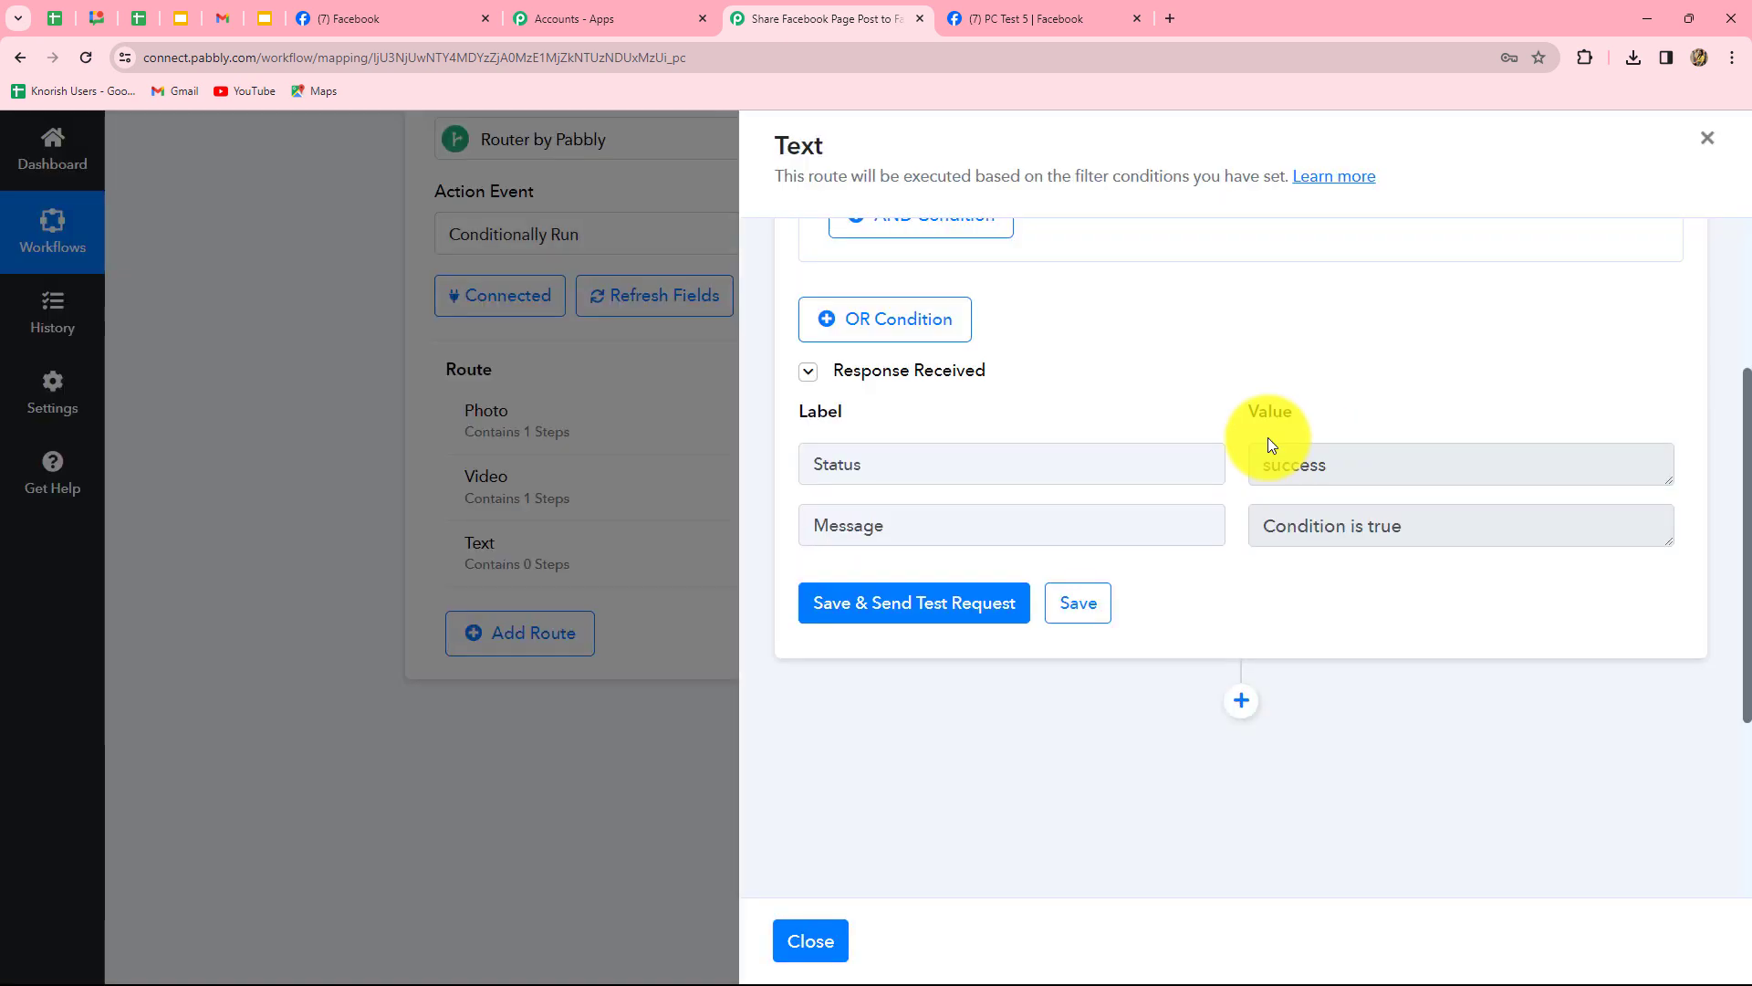
{"action": "left_click", "coordinate": [1238, 703]}
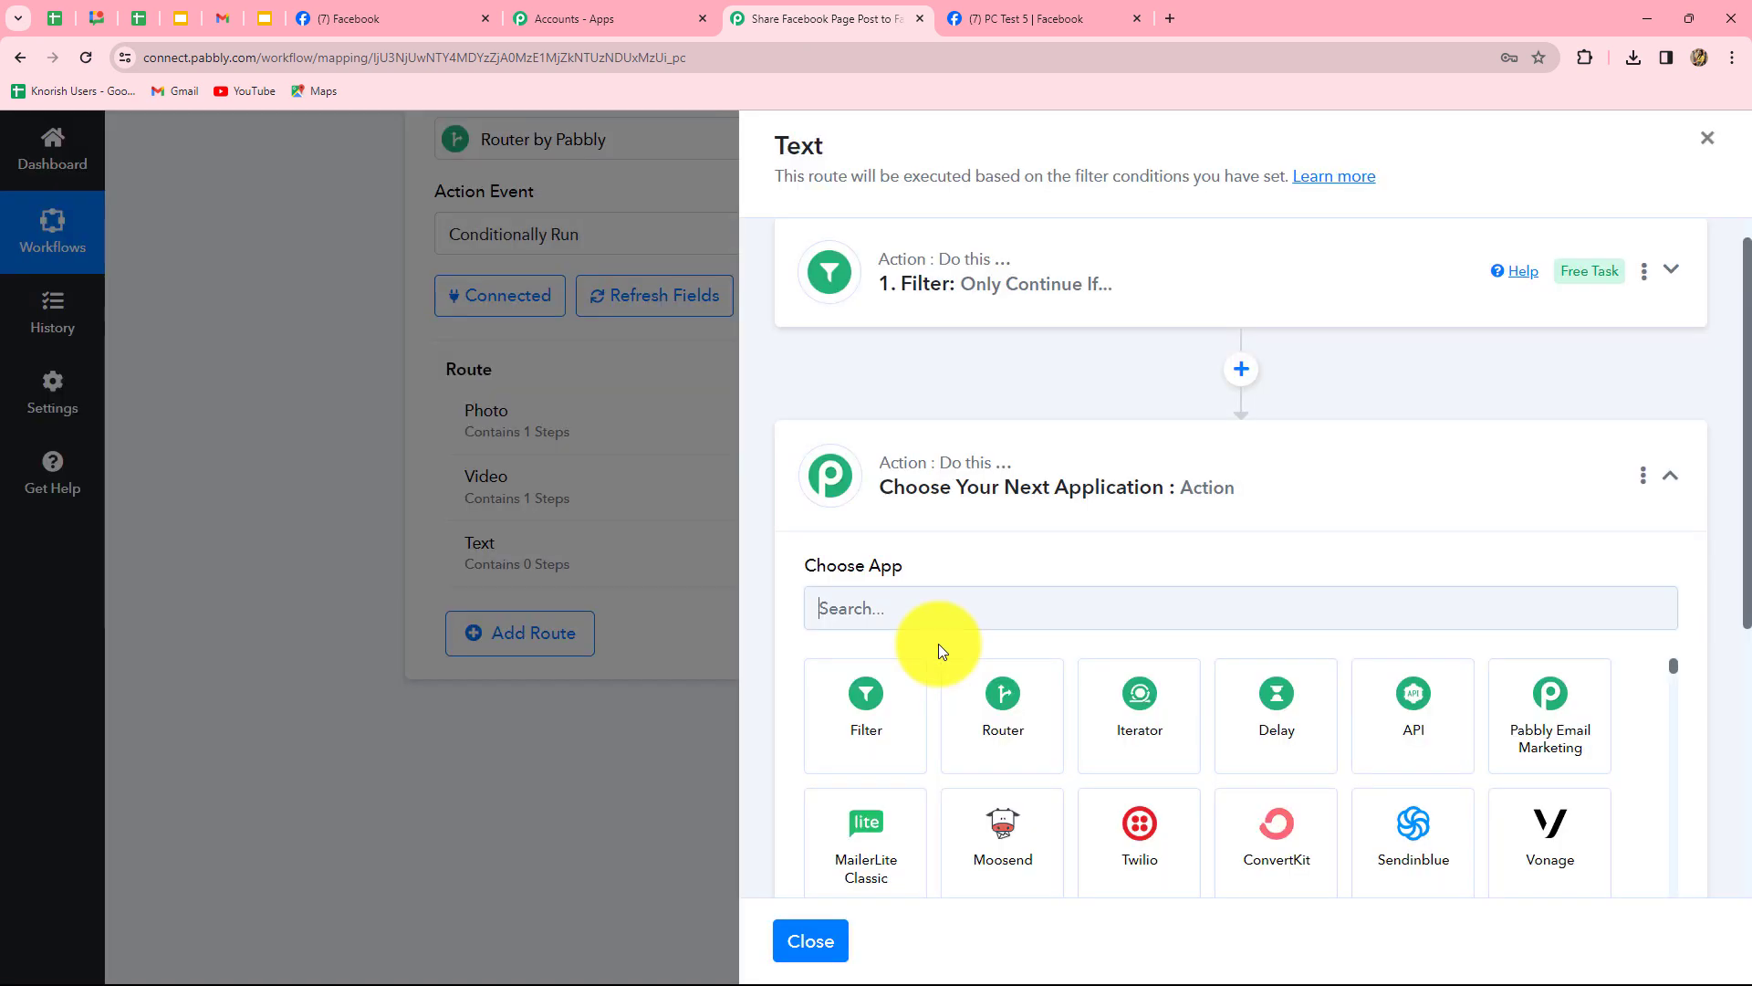
Step: Add a Facebook Groups Post Message action using the existing connection
{"action": "left_click", "coordinate": [929, 613]}
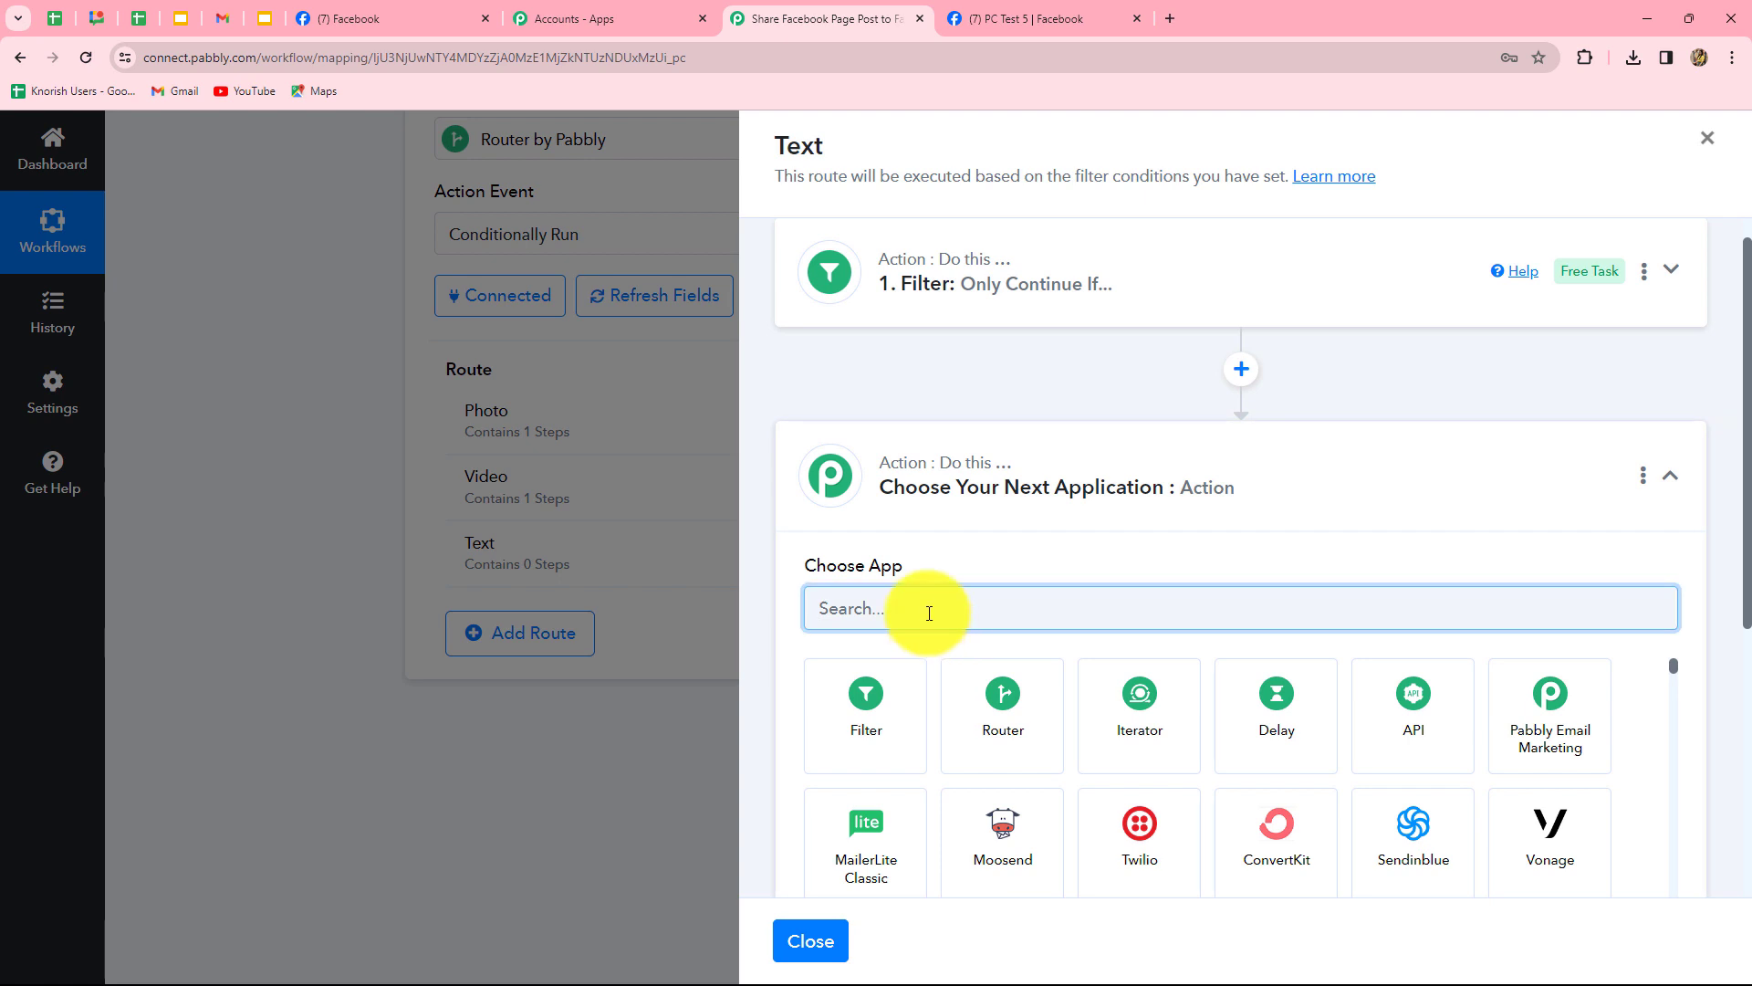
{"action": "type", "text": "Fac"}
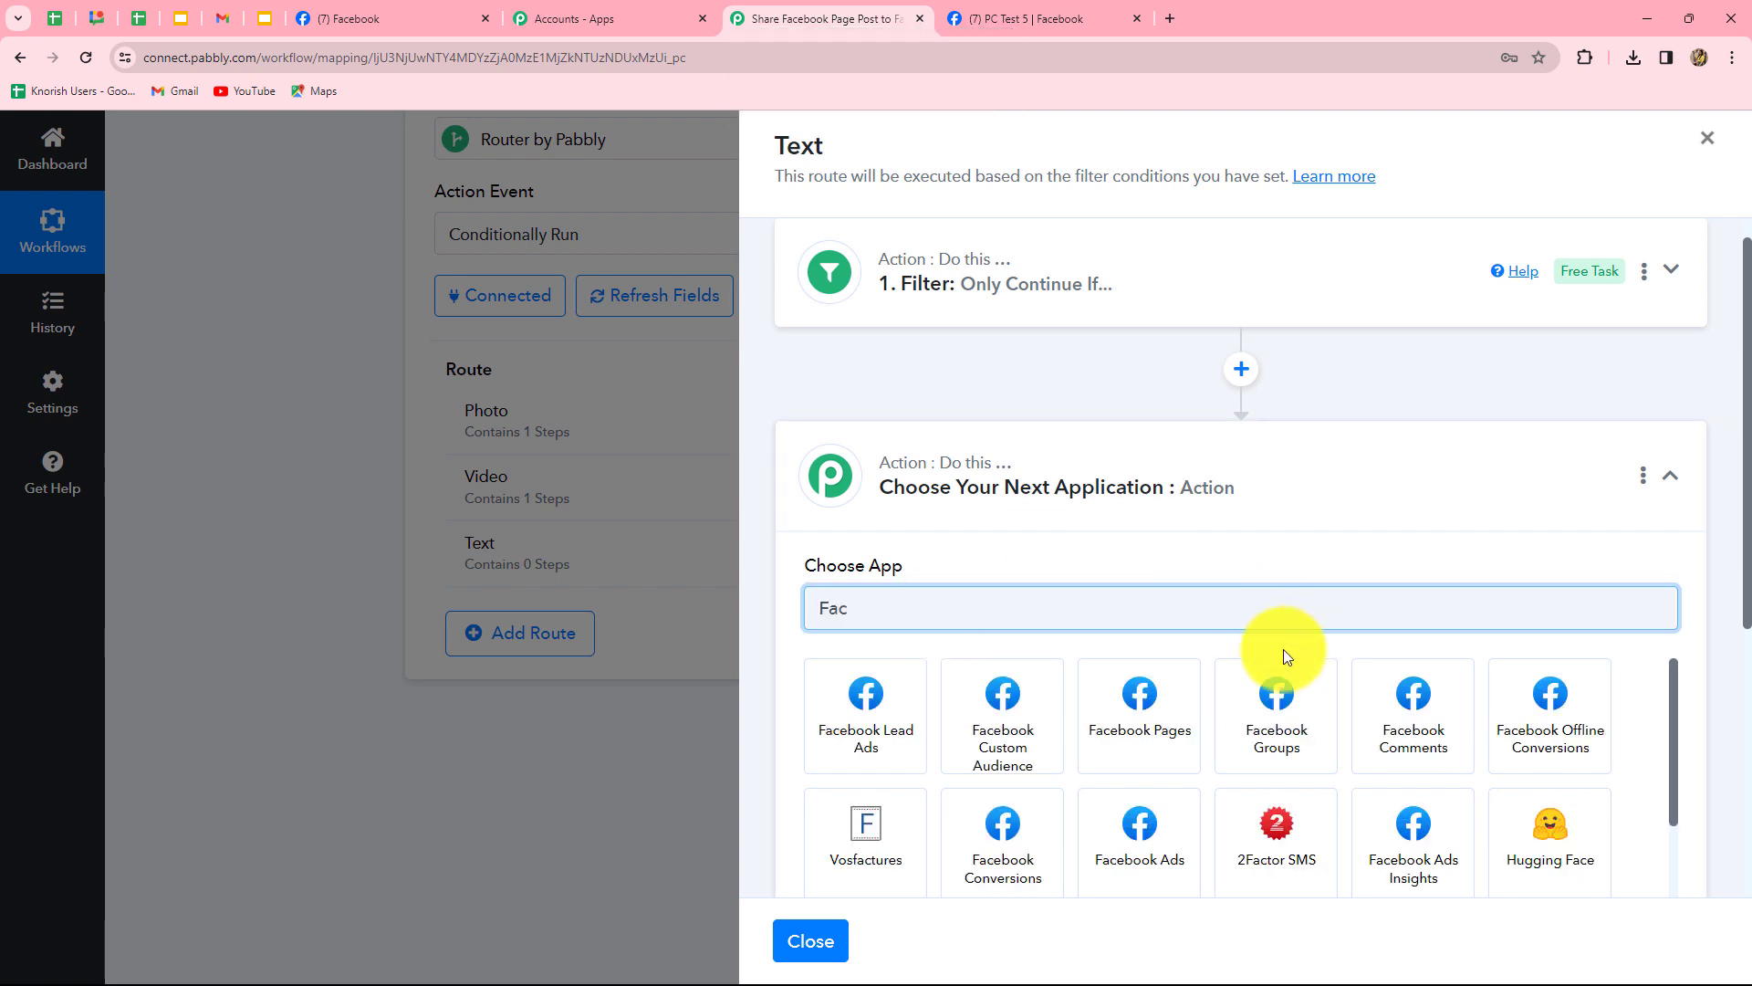
{"action": "left_click", "coordinate": [1265, 699]}
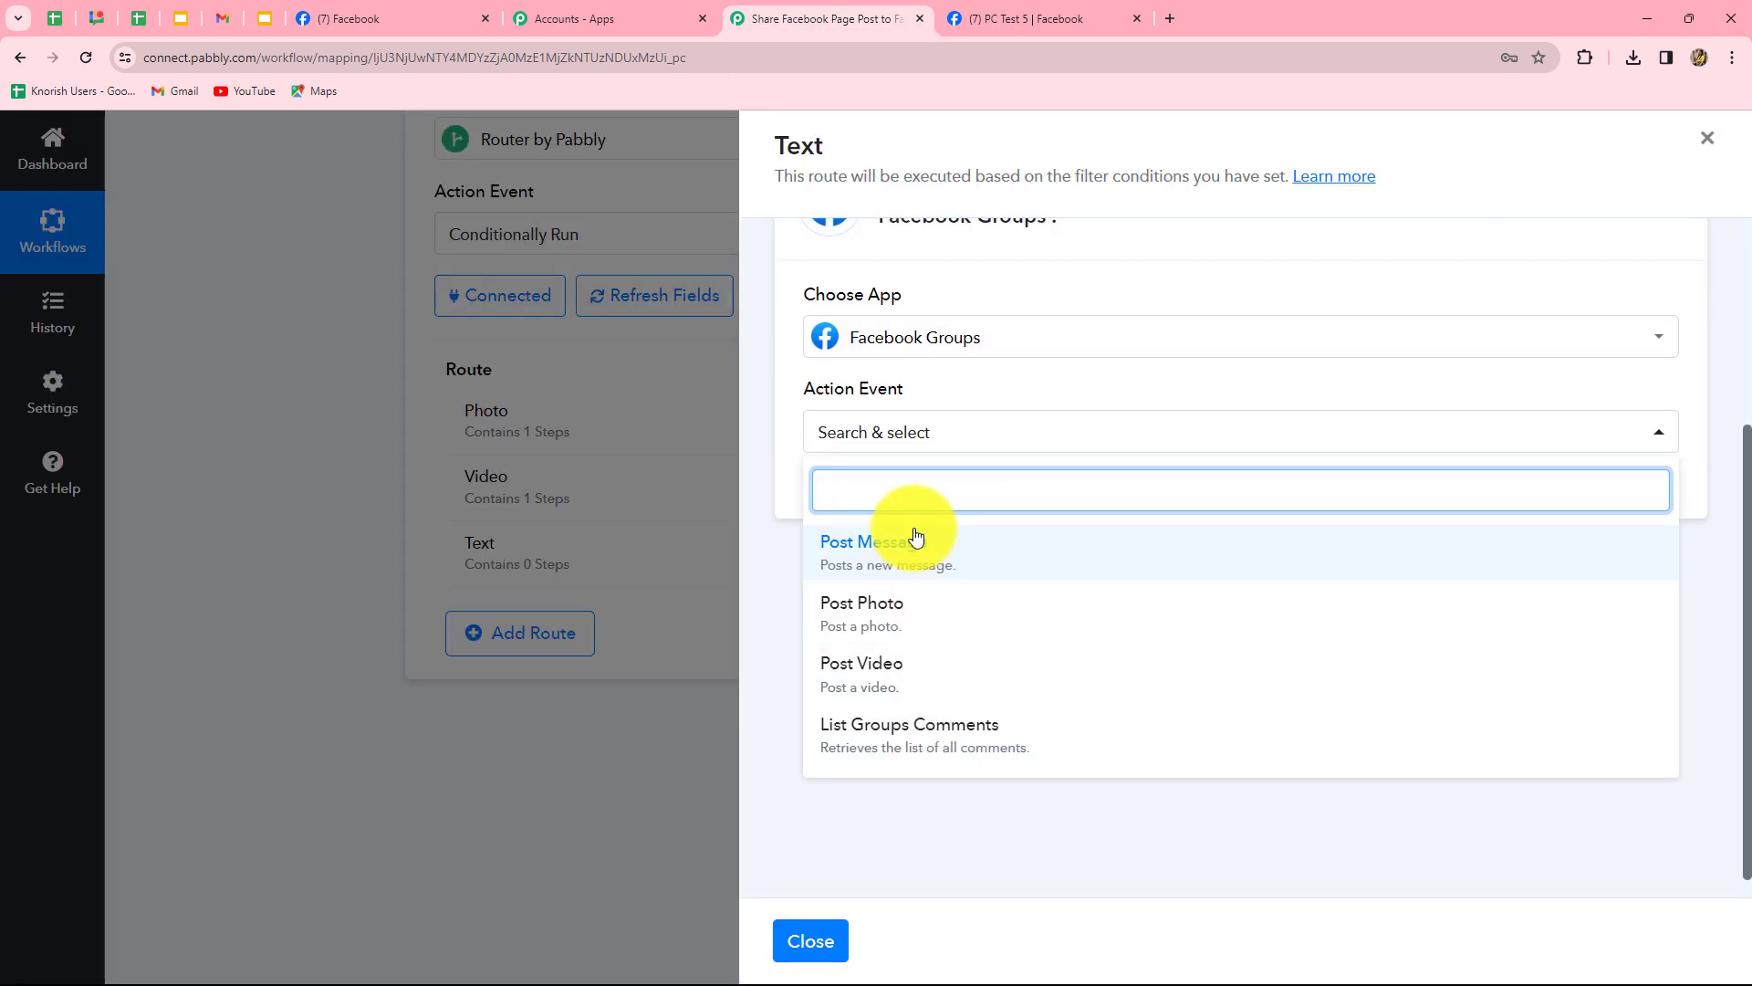
{"action": "left_click", "coordinate": [908, 538]}
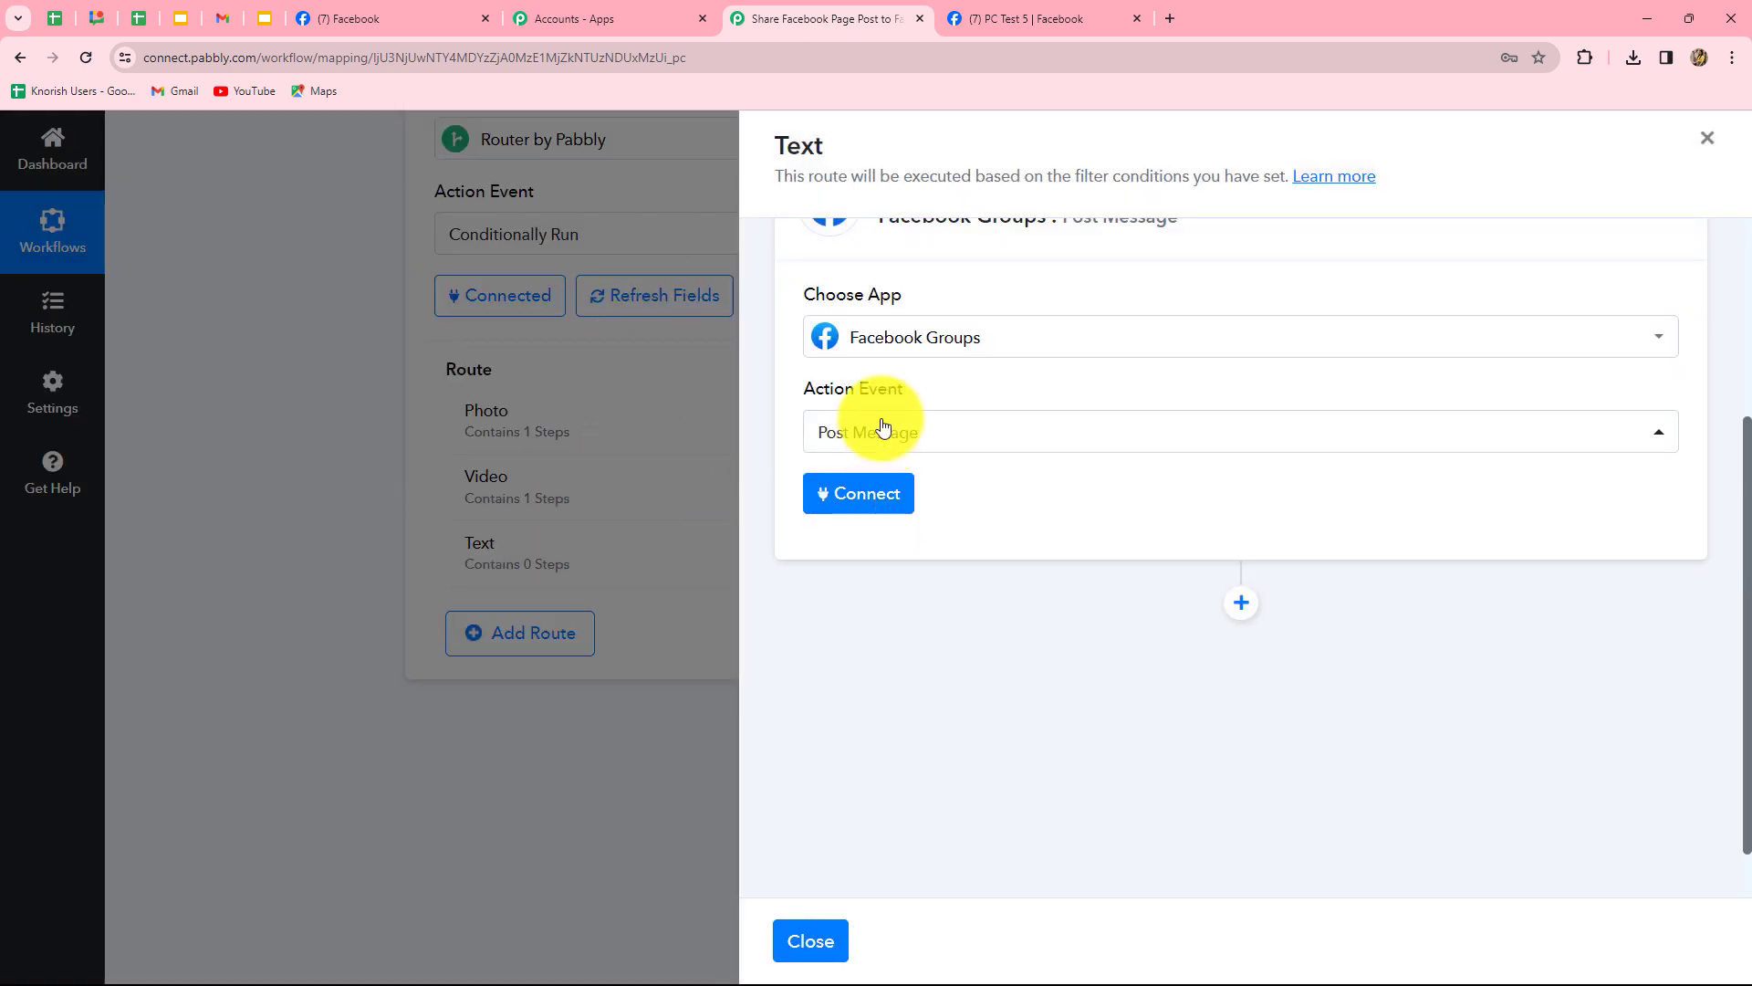
{"action": "left_click", "coordinate": [862, 505]}
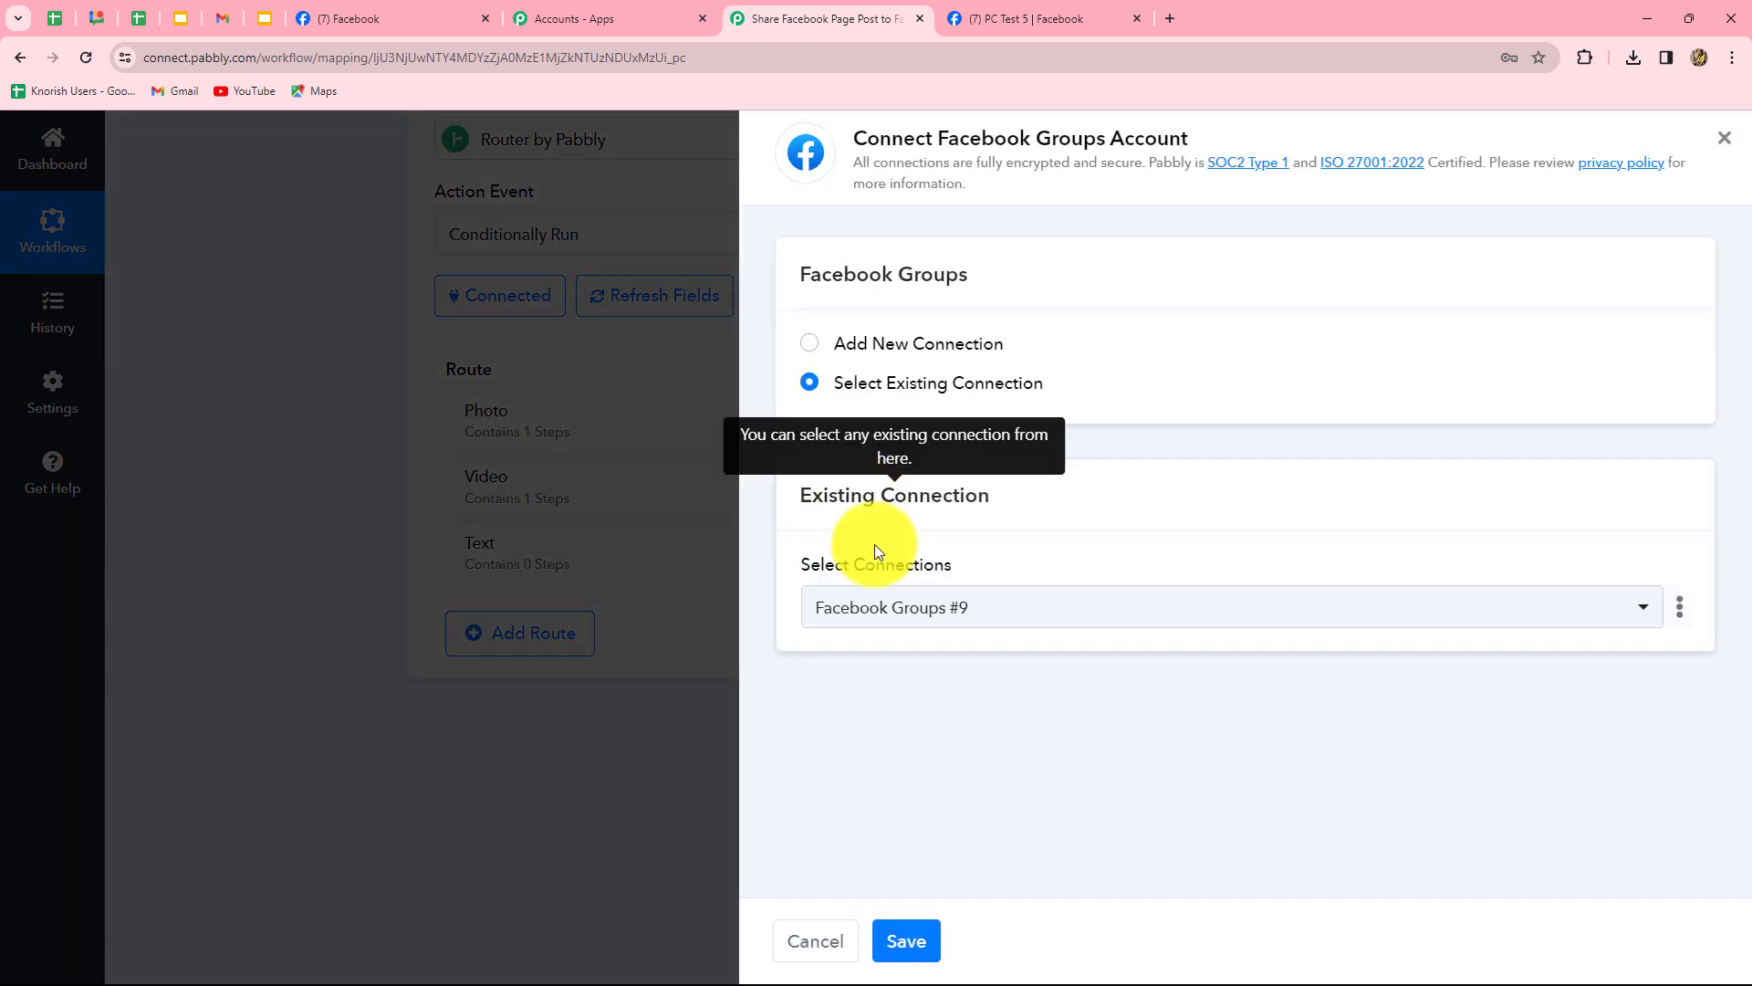
{"action": "left_click", "coordinate": [900, 938]}
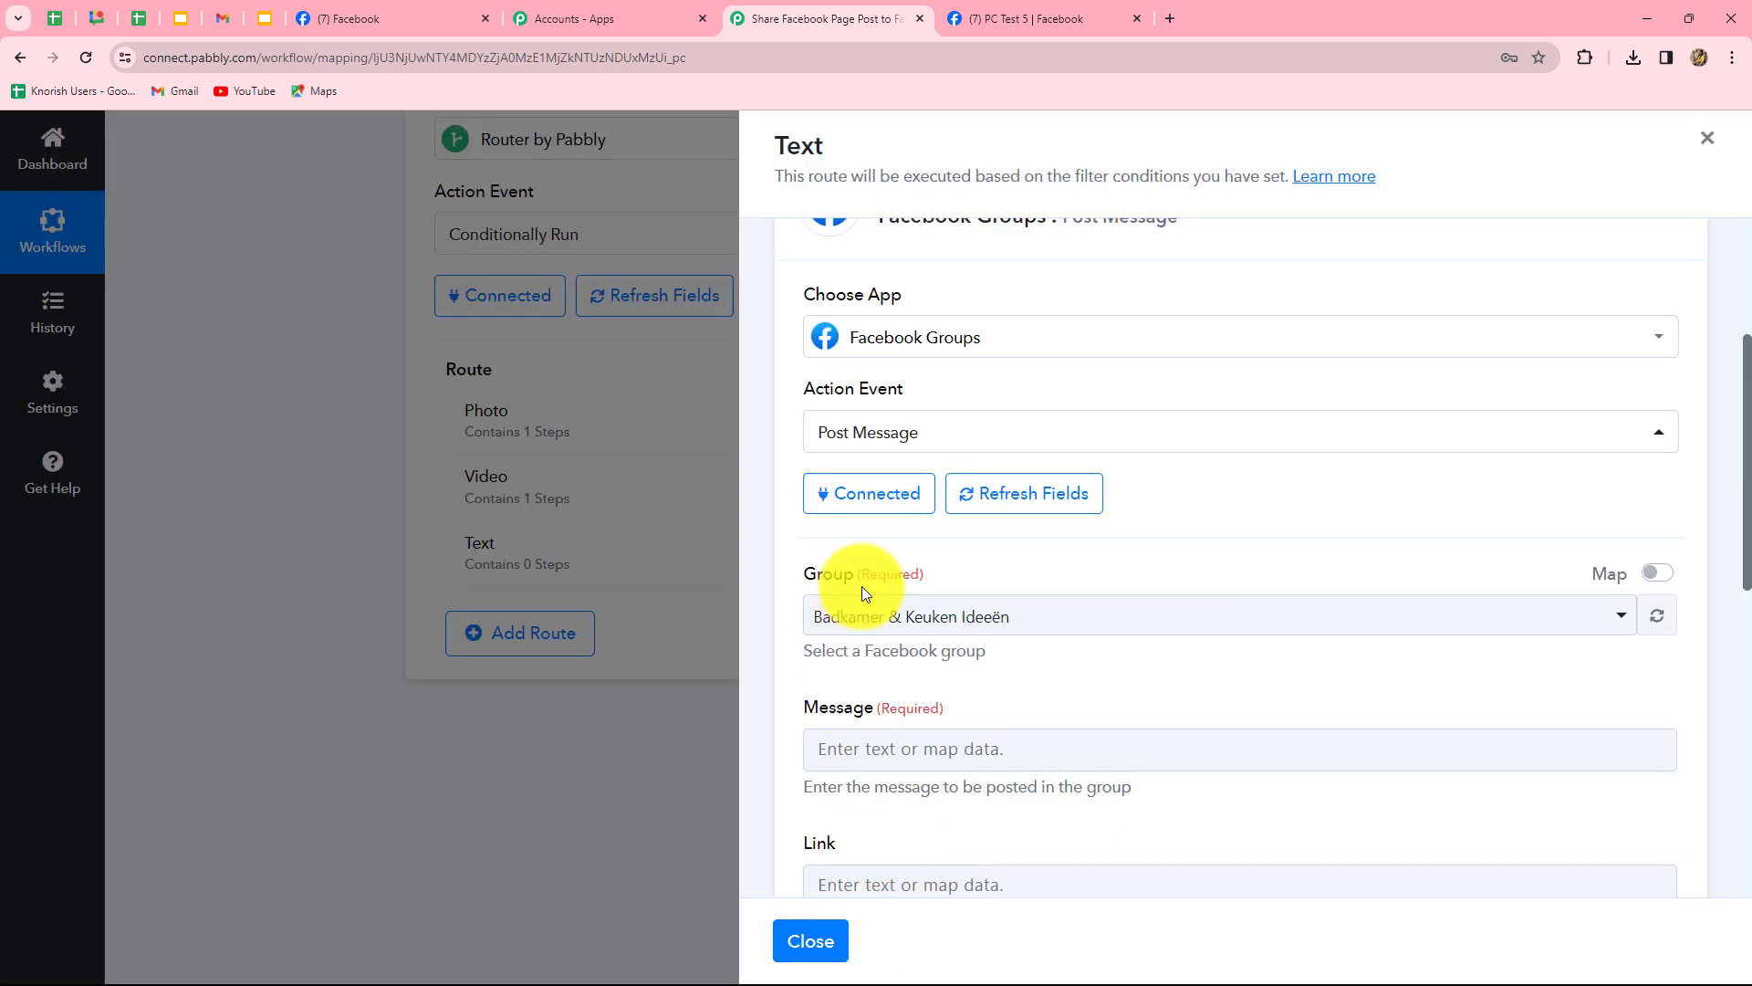
Step: Target group PC Test 5 with message Res1 Message, then save and send a test
{"action": "left_click", "coordinate": [865, 614]}
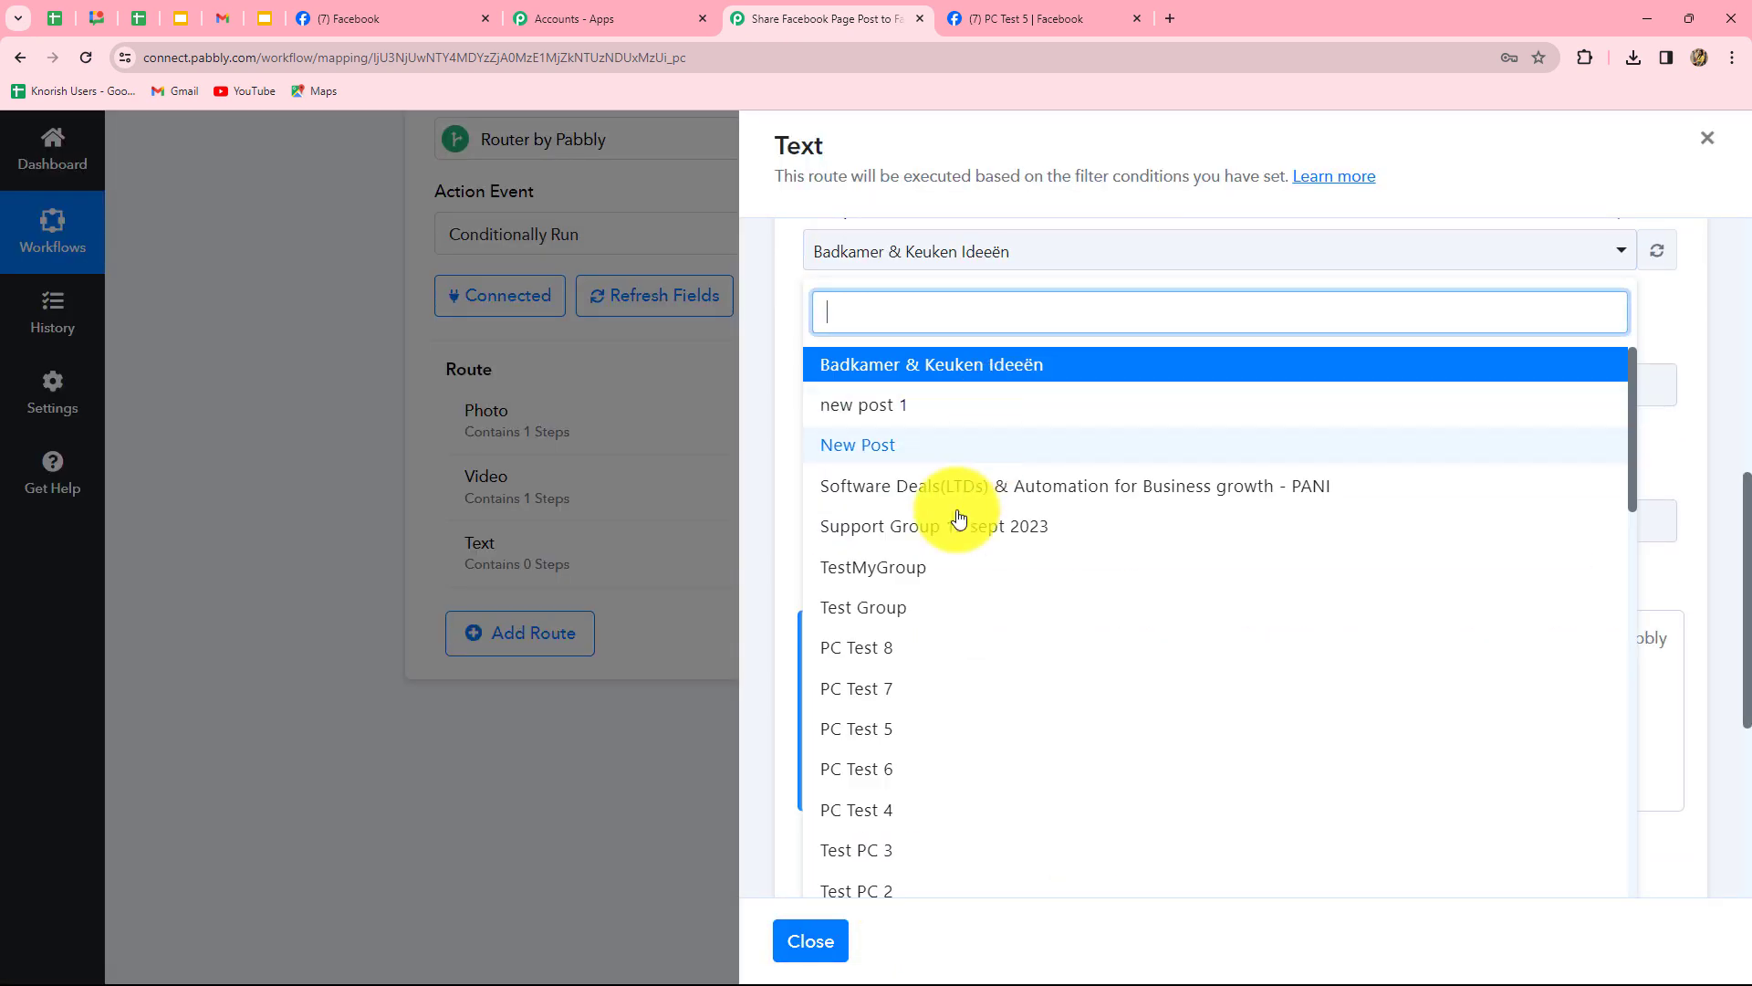
{"action": "left_click", "coordinate": [892, 722]}
{"action": "left_click", "coordinate": [888, 376]}
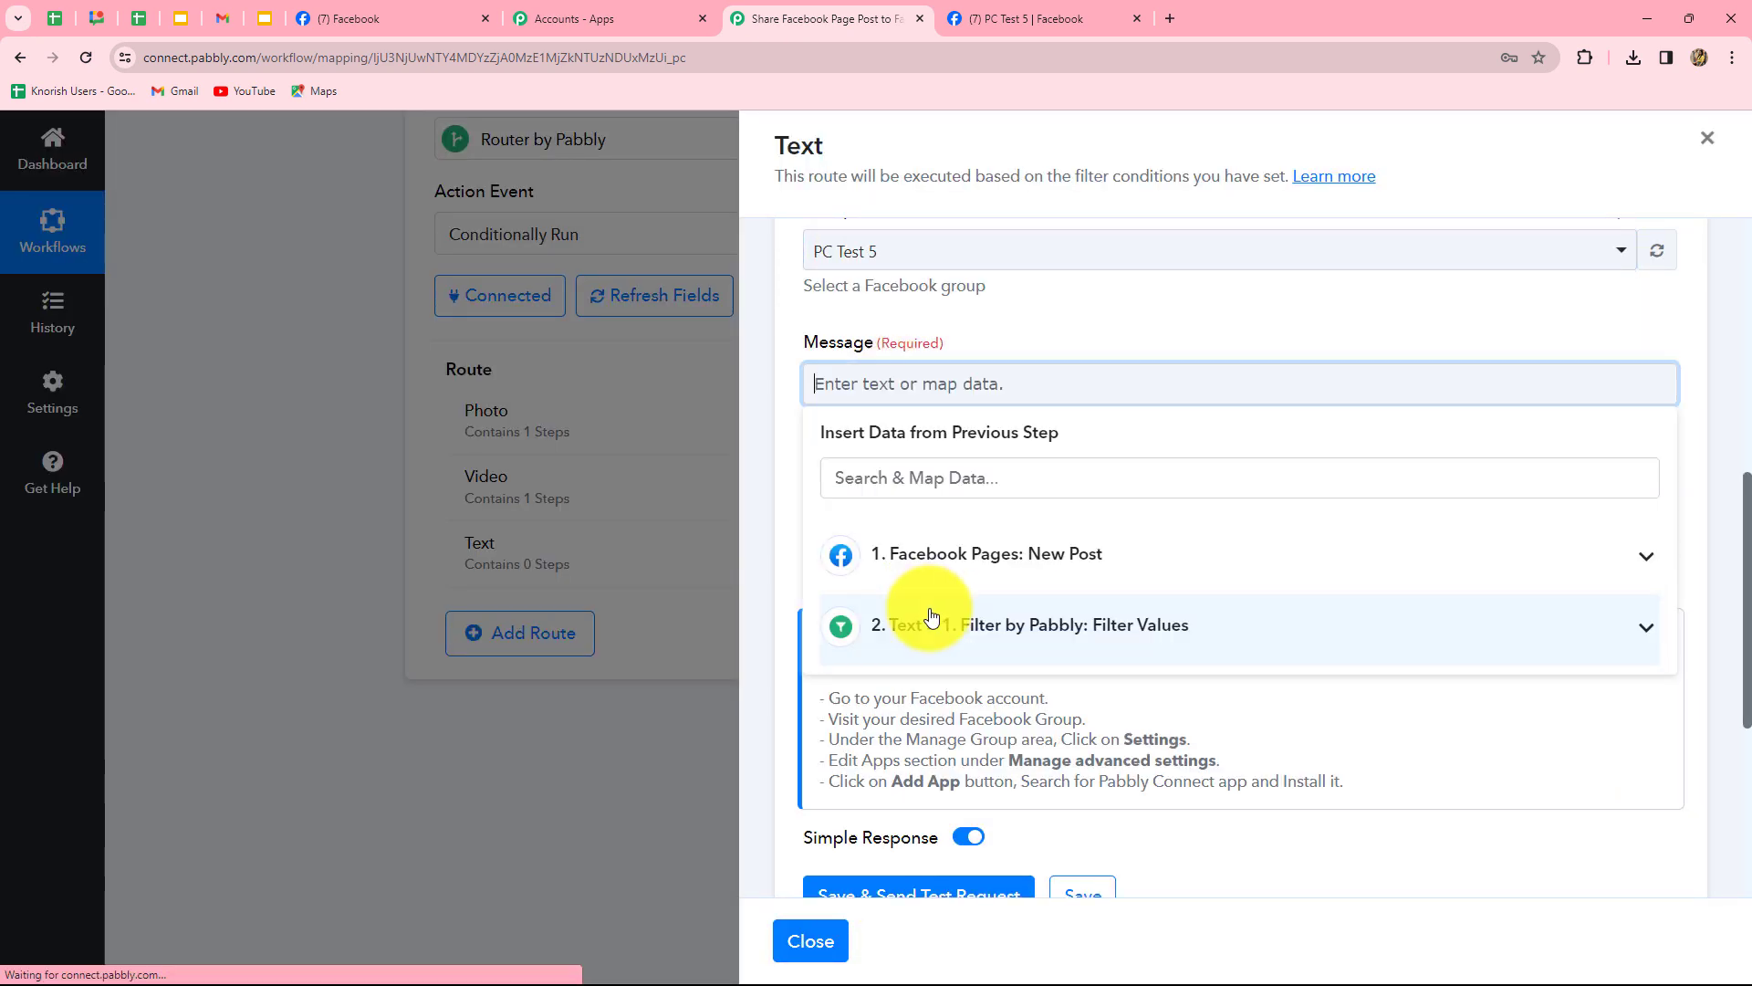
{"action": "left_click", "coordinate": [938, 557]}
{"action": "left_click", "coordinate": [1000, 716]}
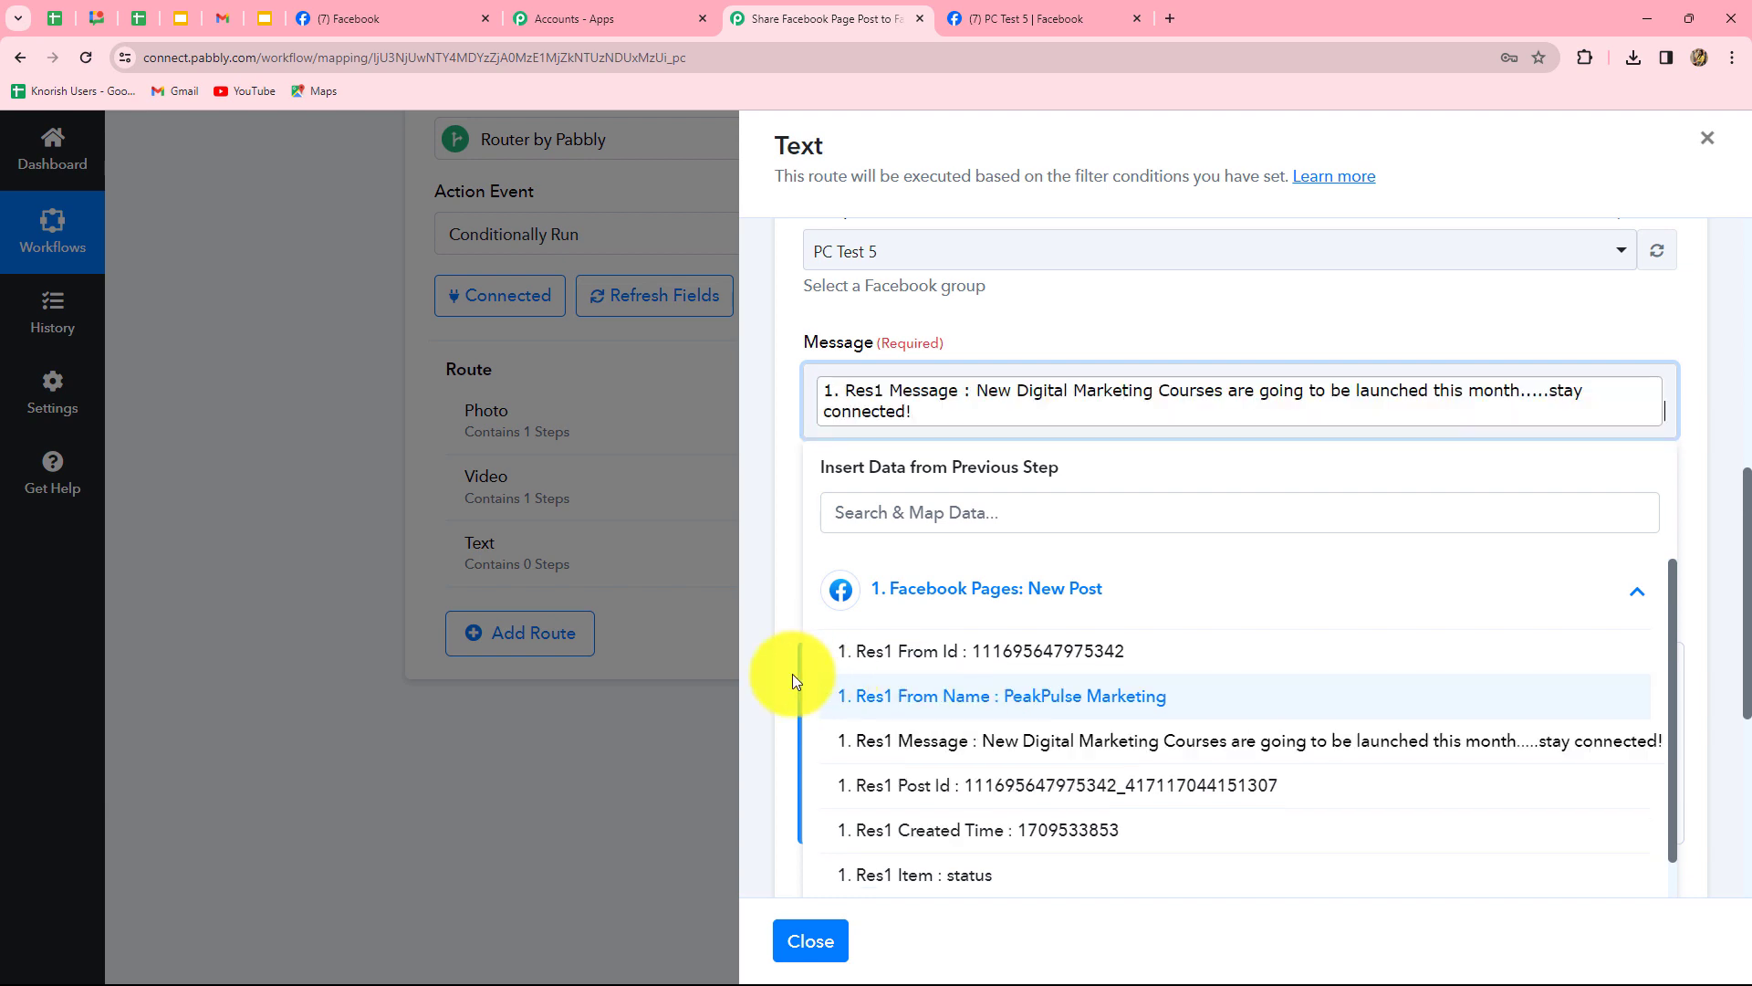
{"action": "scroll", "coordinate": [993, 684], "scroll_direction": "down", "scroll_amount": 4}
{"action": "left_click", "coordinate": [977, 569]}
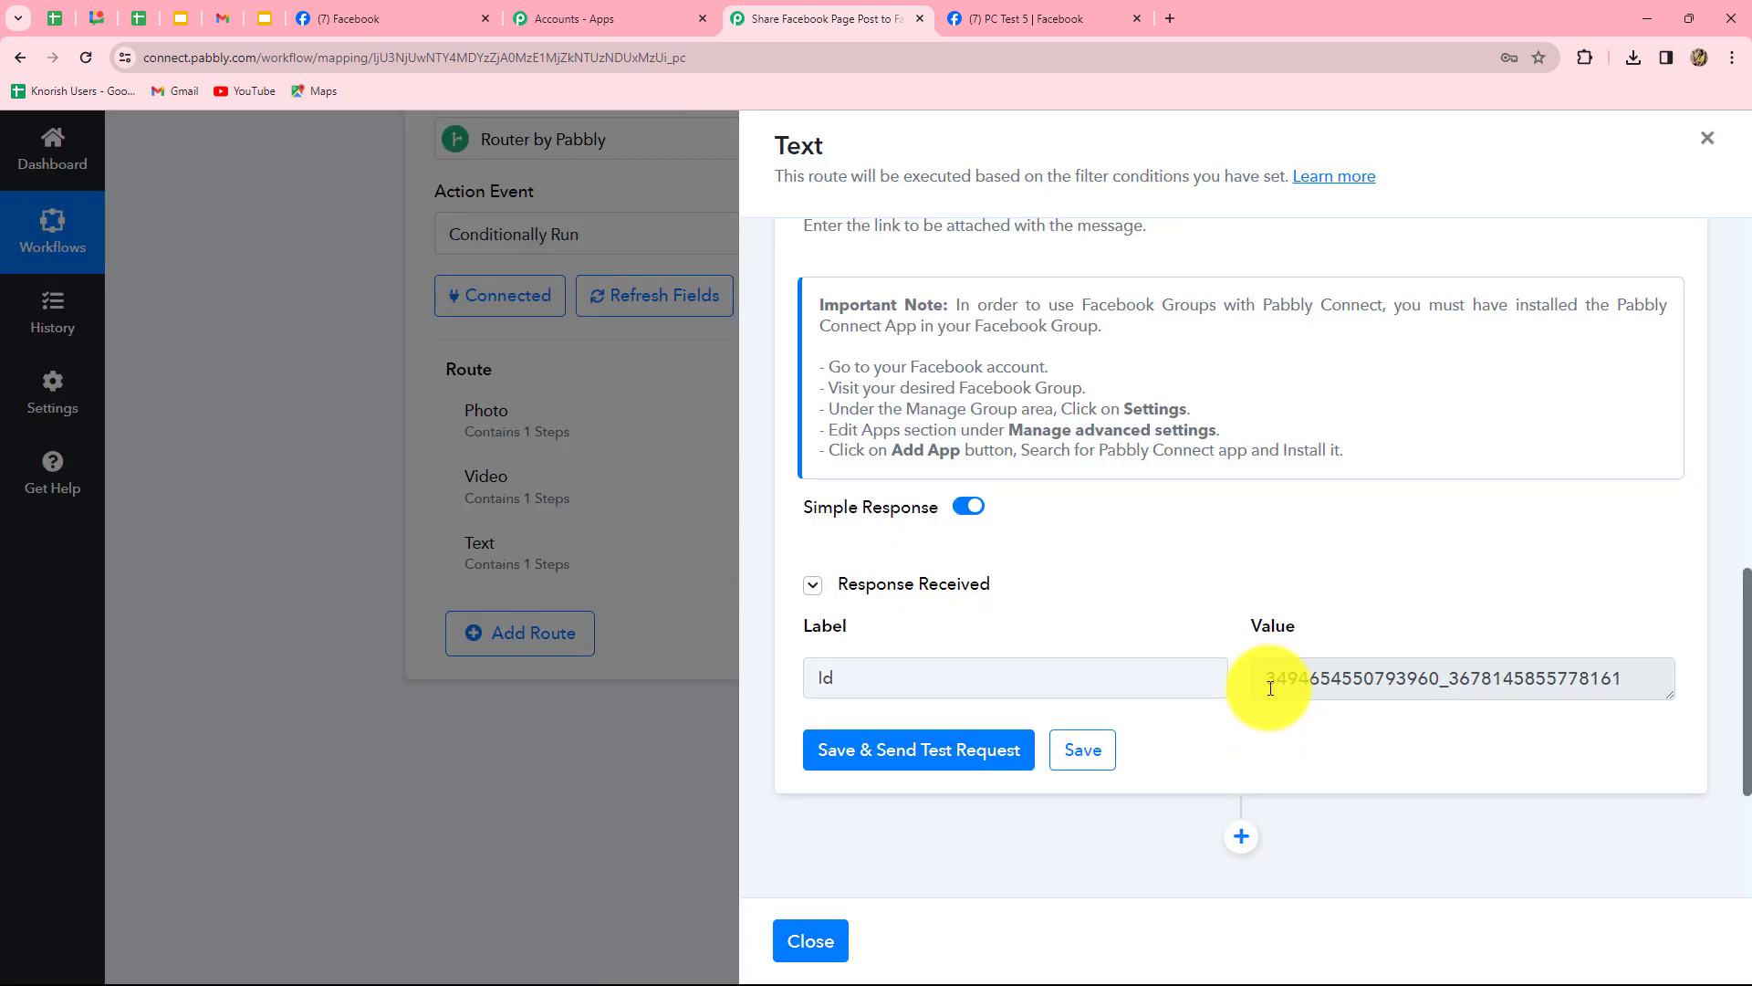
{"action": "left_click_drag", "start_coordinate": [1263, 679], "coordinate": [1684, 686]}
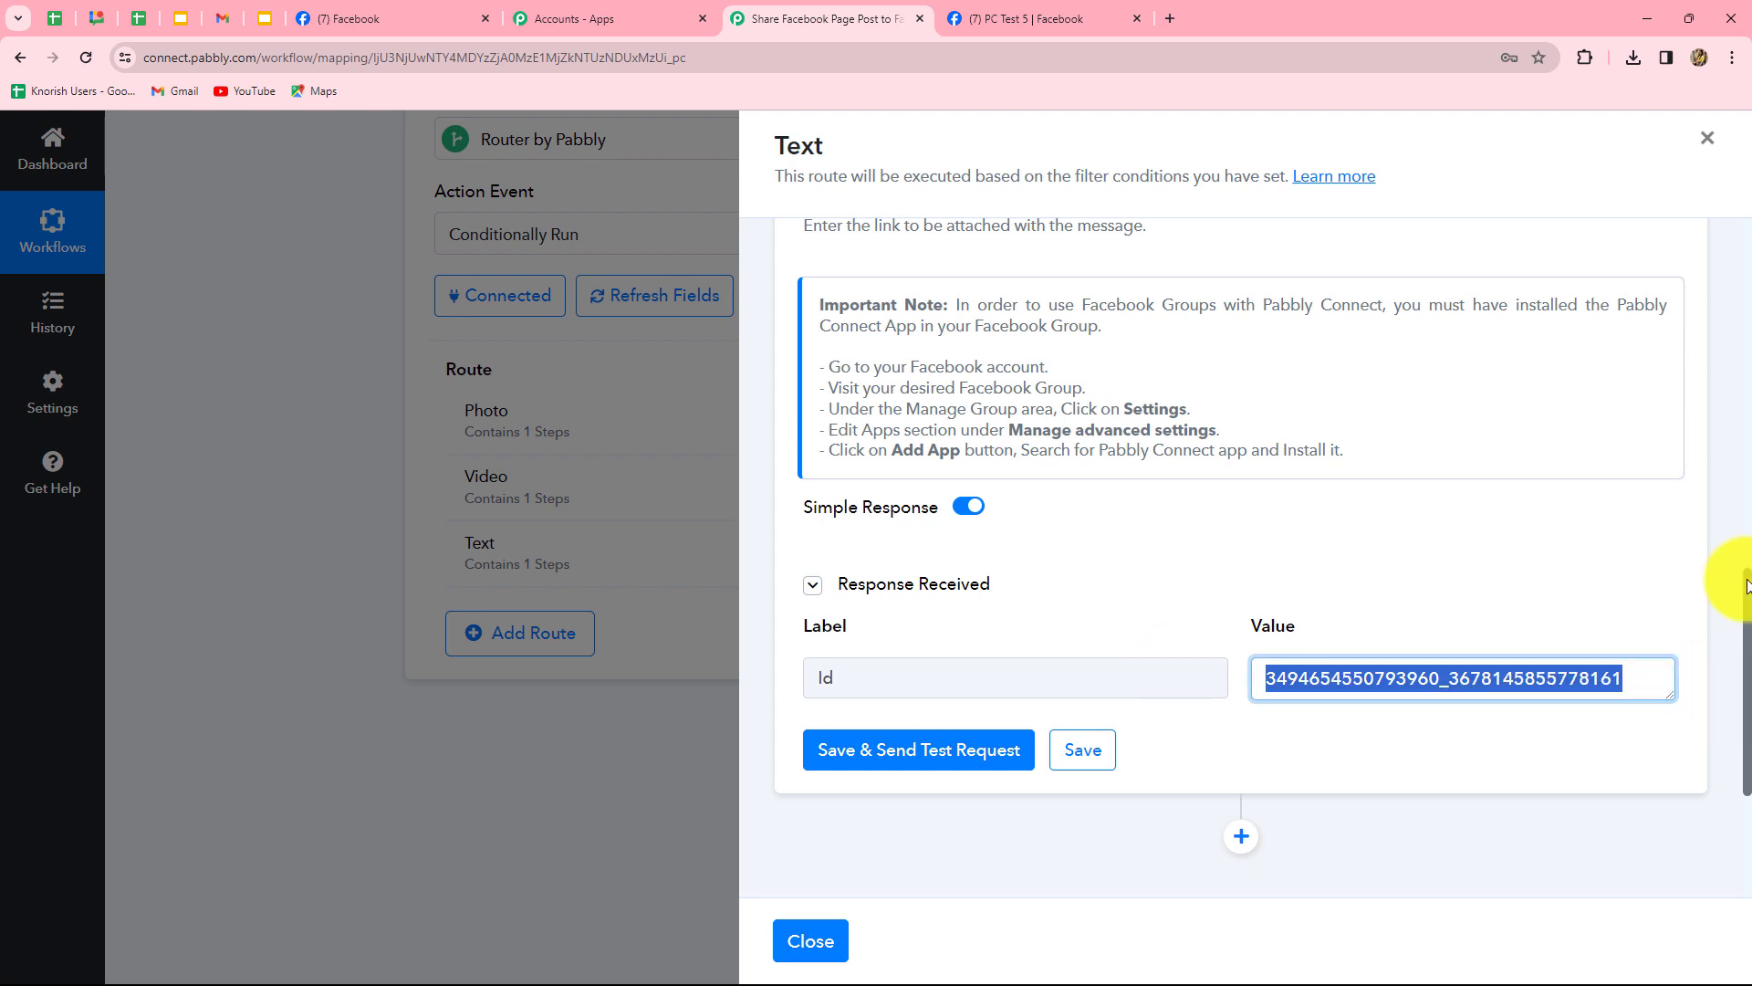
{"action": "left_click", "coordinate": [1016, 12]}
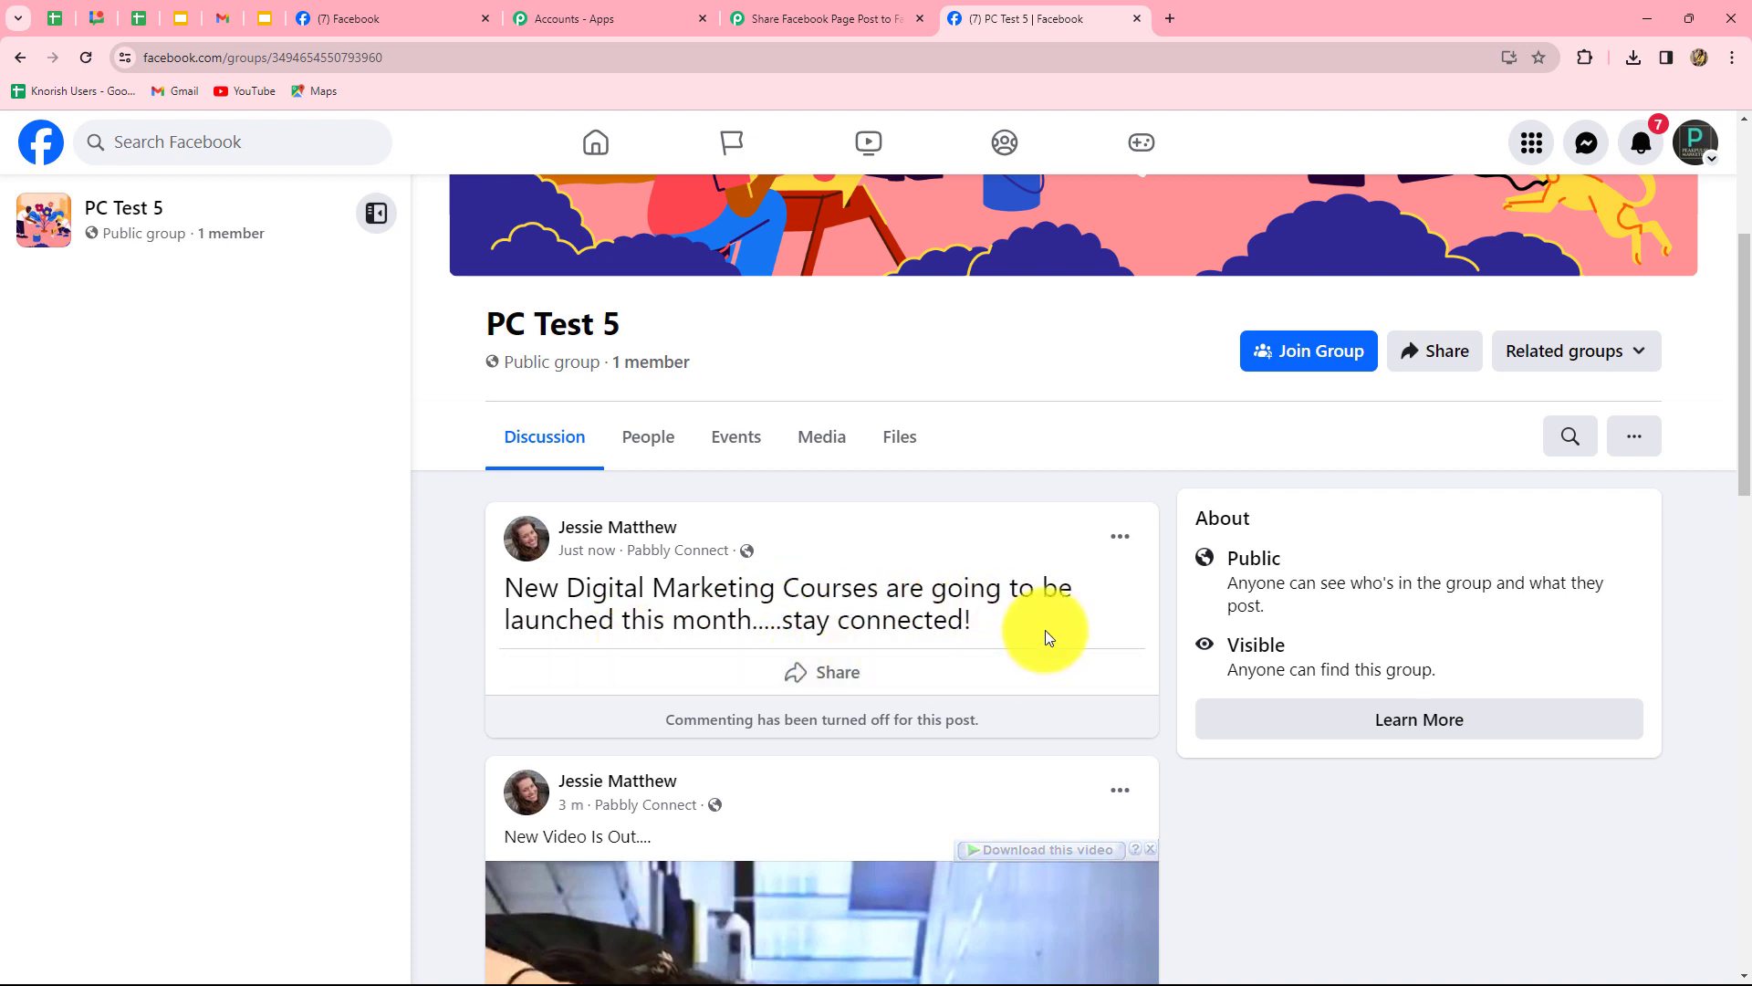
{"action": "left_click", "coordinate": [904, 13]}
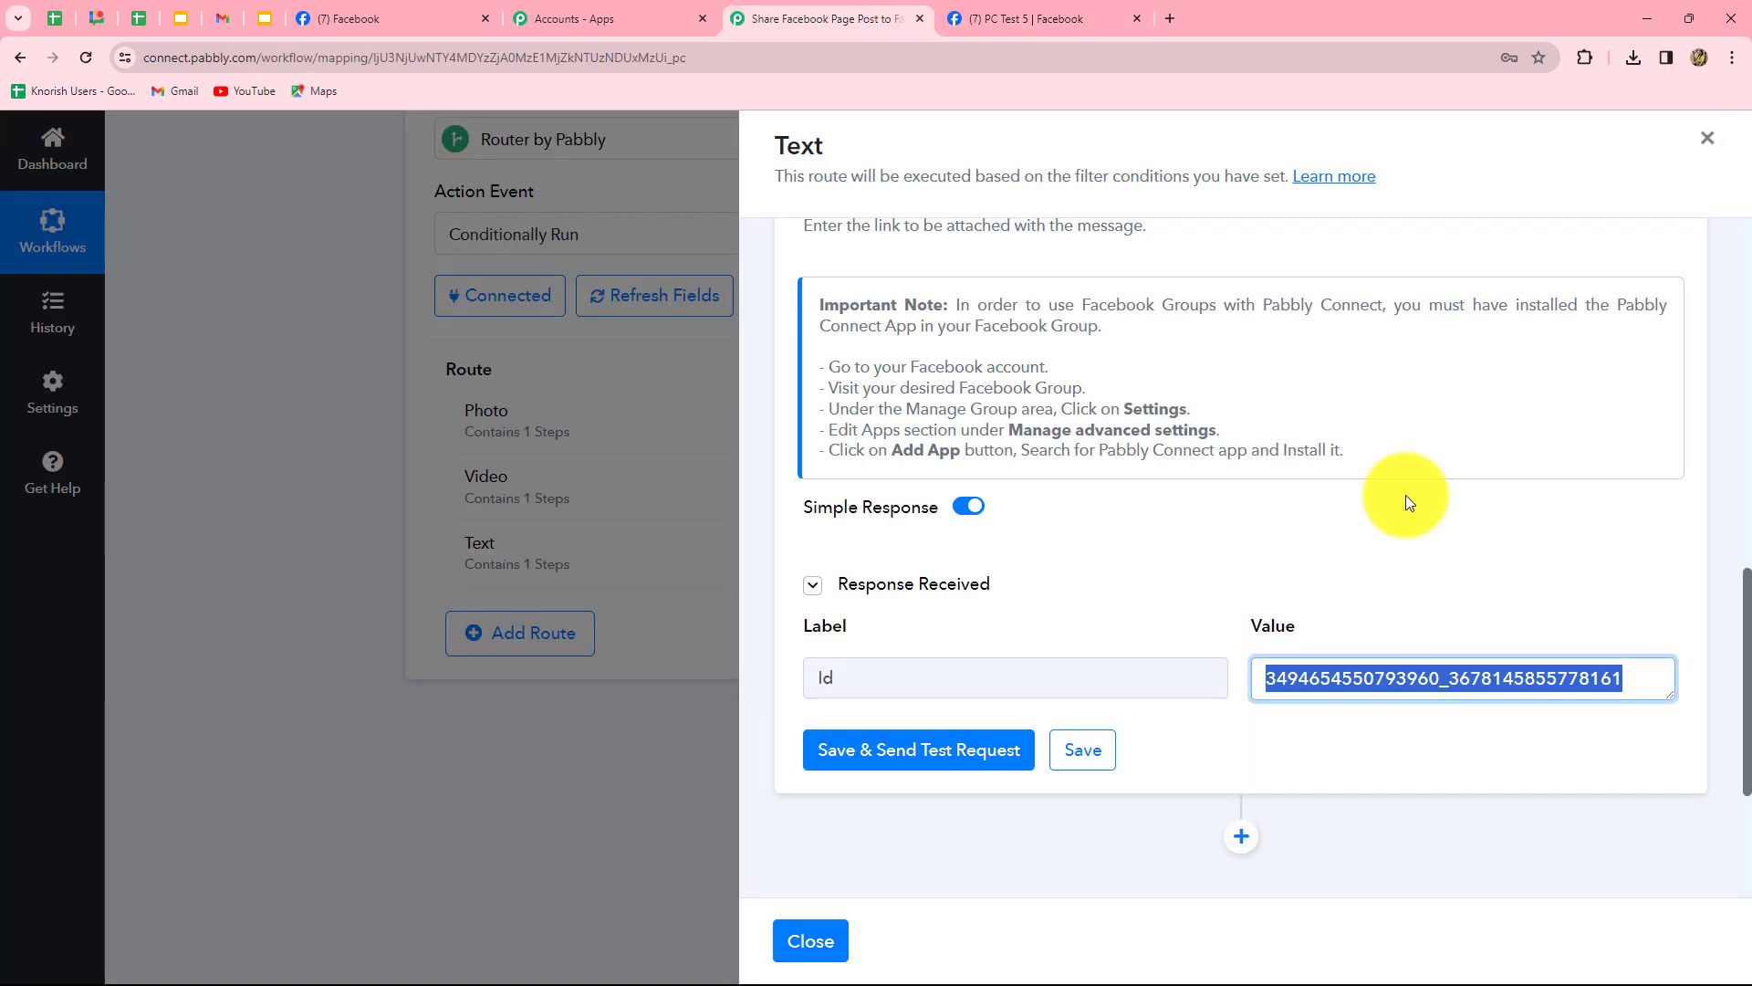
{"action": "left_click", "coordinate": [1706, 139]}
{"action": "scroll", "coordinate": [1630, 666], "scroll_direction": "up", "scroll_amount": 5}
{"action": "scroll", "coordinate": [1630, 666], "scroll_direction": "up", "scroll_amount": 2}
{"action": "scroll", "coordinate": [1630, 667], "scroll_direction": "down", "scroll_amount": 5}
{"action": "scroll", "coordinate": [1630, 666], "scroll_direction": "up", "scroll_amount": 3}
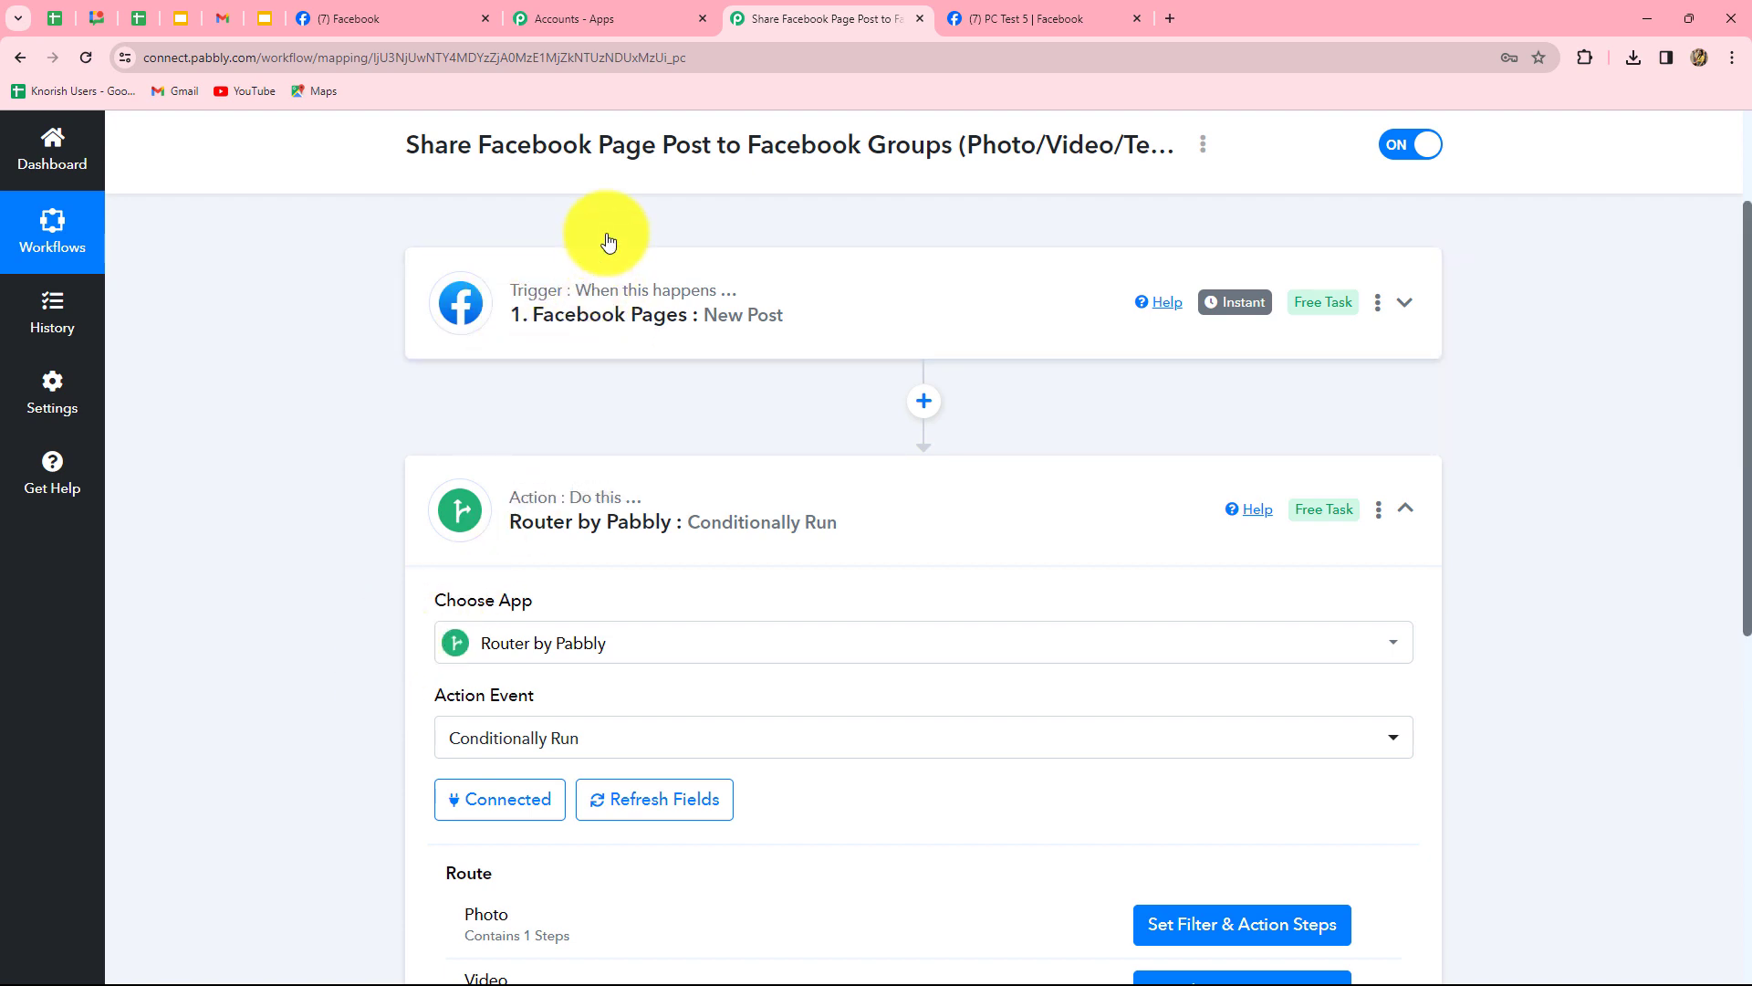
{"action": "scroll", "coordinate": [1549, 493], "scroll_direction": "down", "scroll_amount": 4}
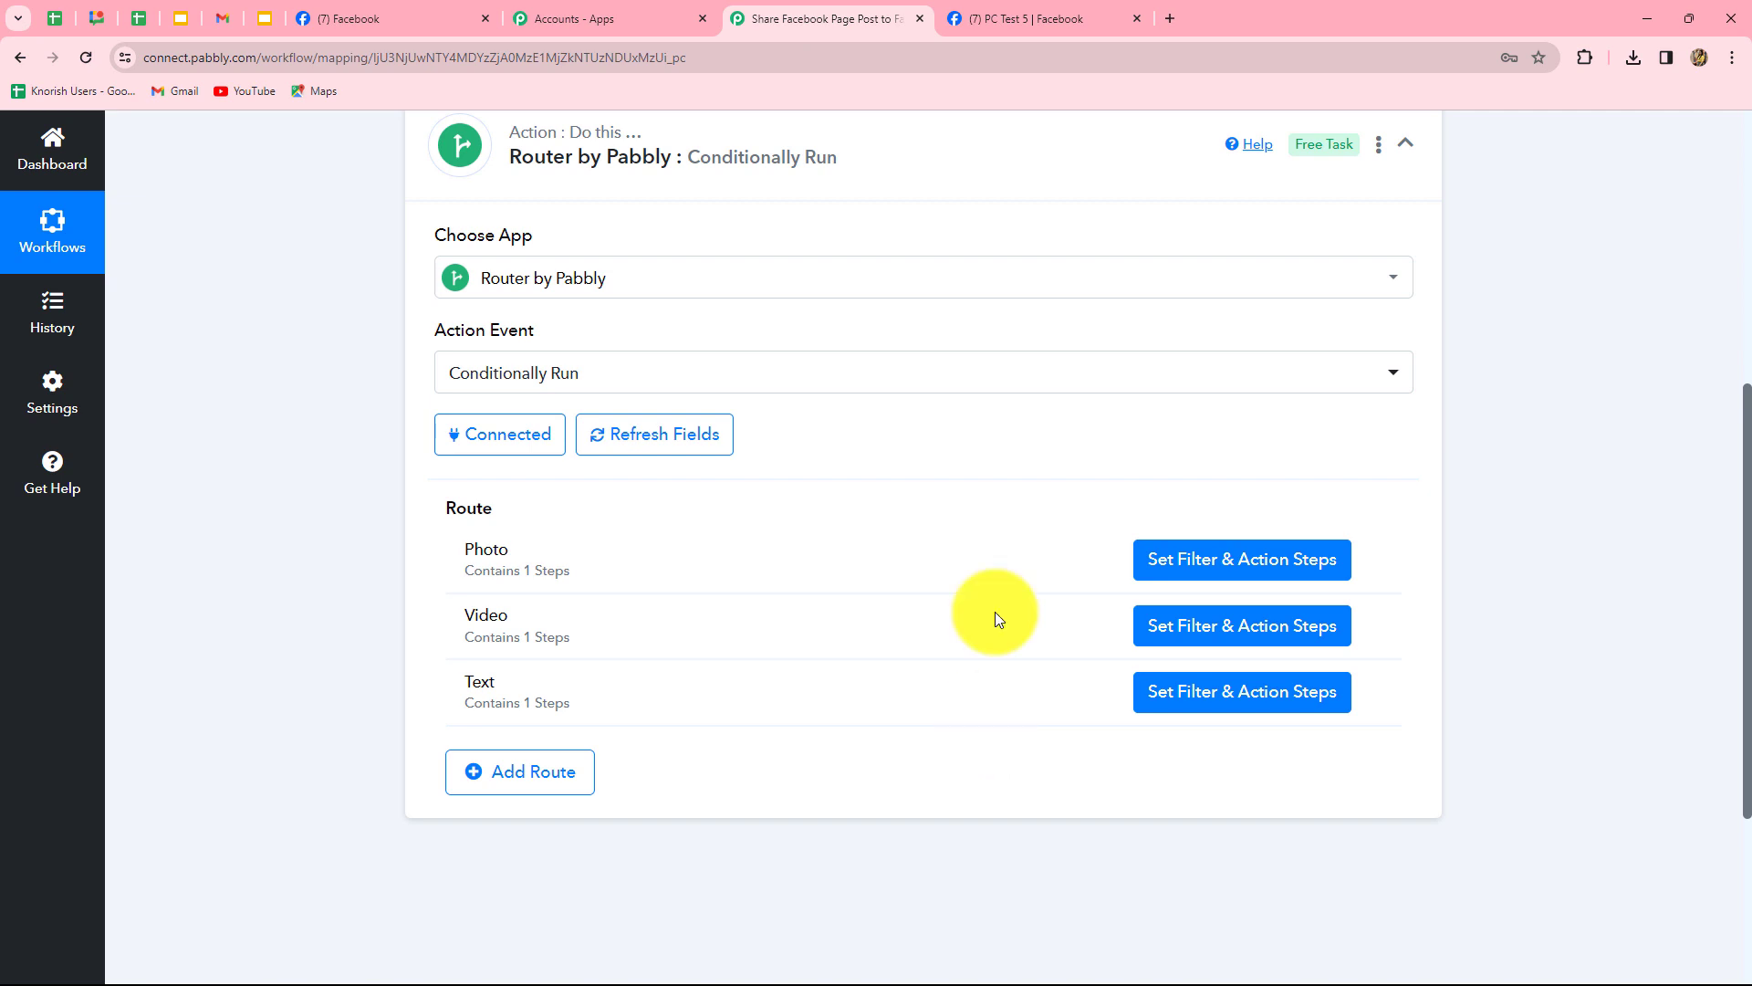
{"action": "left_click", "coordinate": [986, 16]}
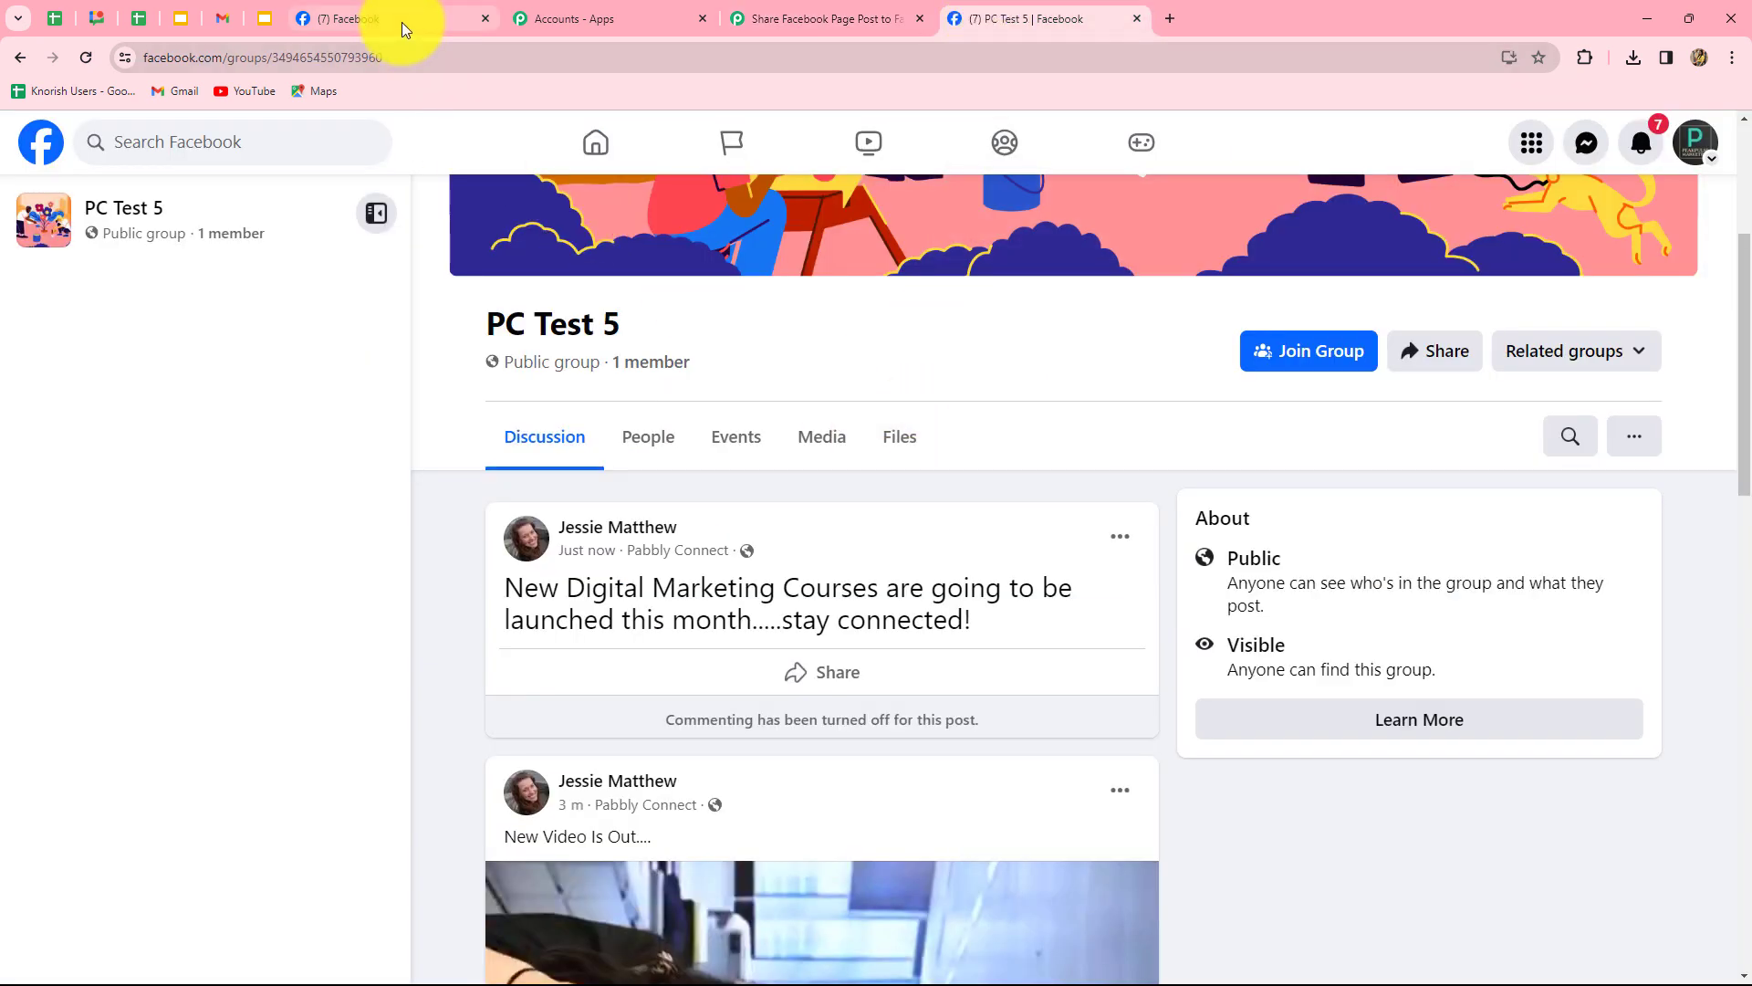
Step: Publish a 'Test Photo' post with the digital-marketing image on PeakPulse Marketing
{"action": "left_click", "coordinate": [401, 20]}
{"action": "scroll", "coordinate": [771, 517], "scroll_direction": "up", "scroll_amount": 4}
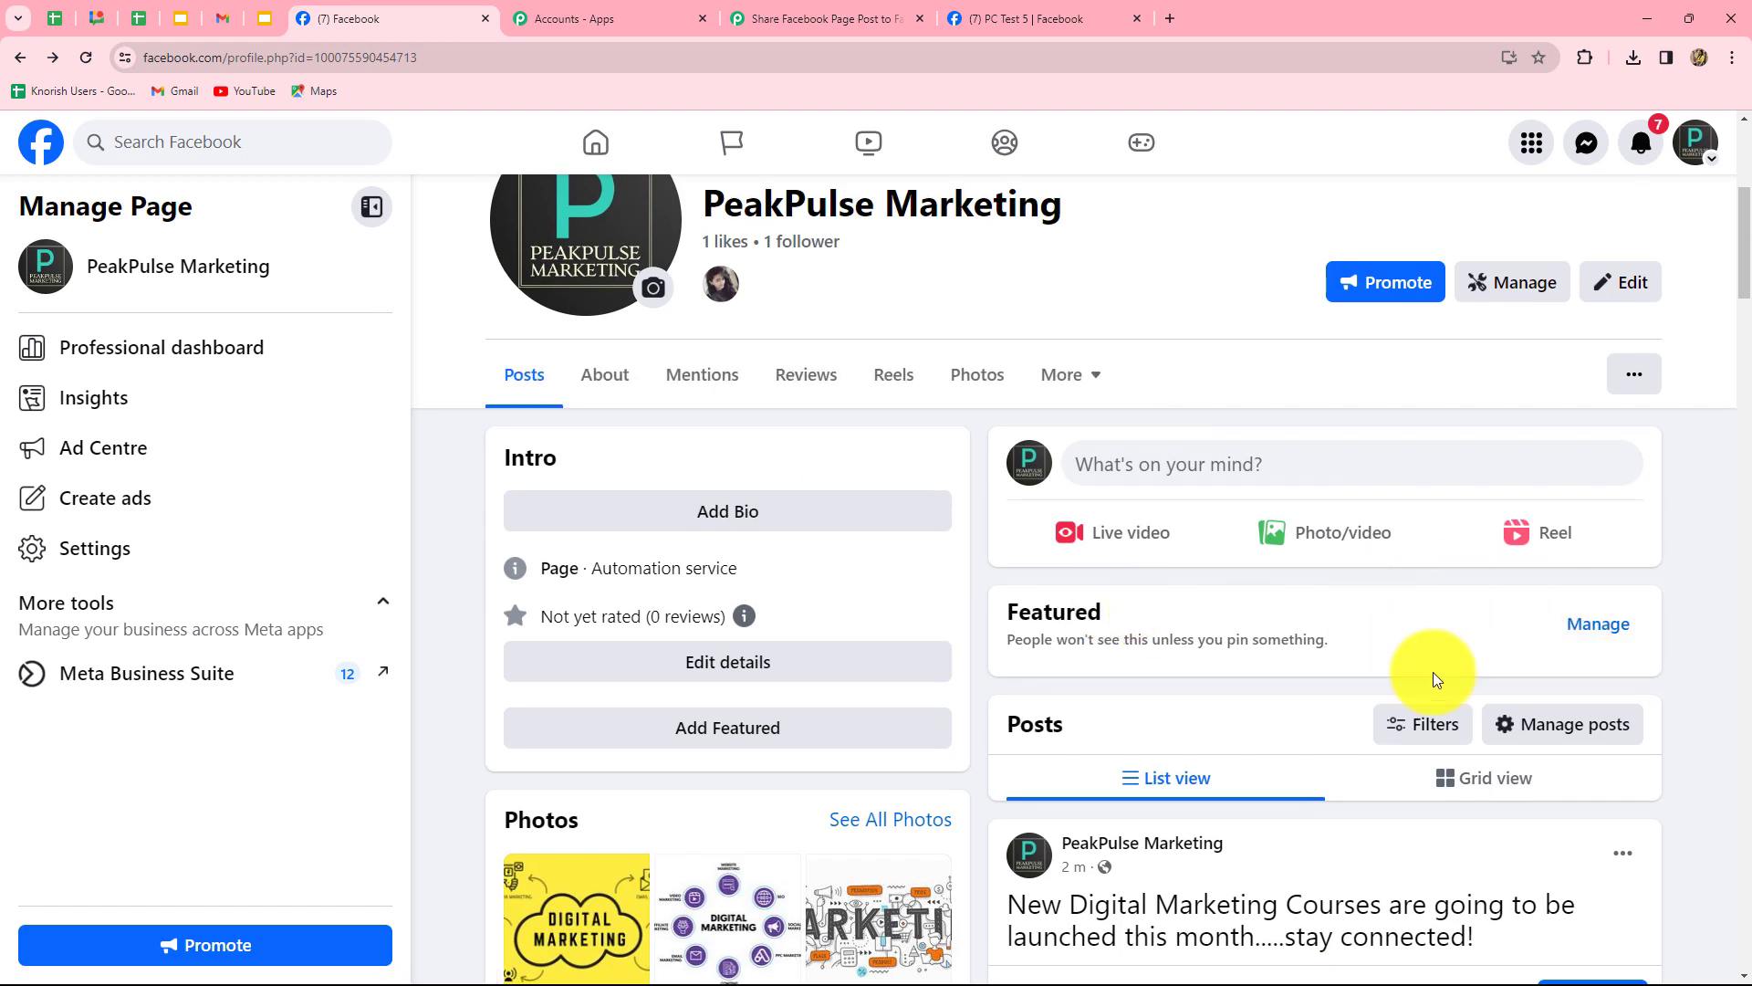
{"action": "left_click", "coordinate": [1307, 530]}
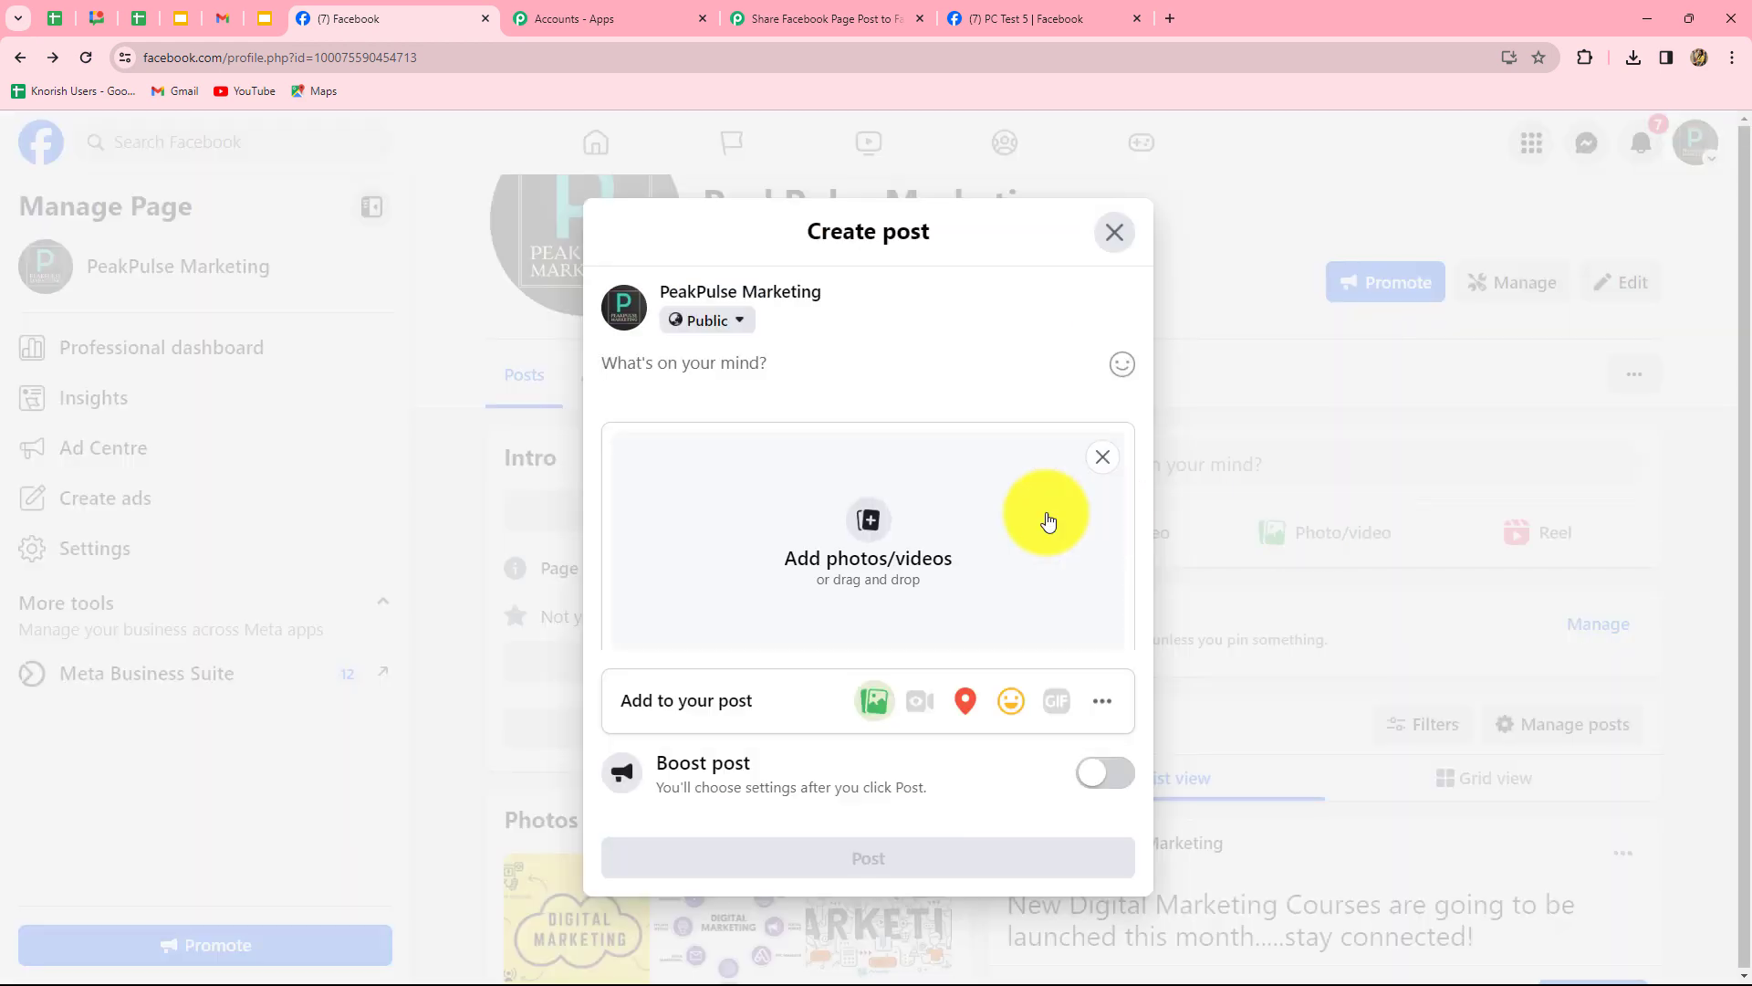
{"action": "left_click", "coordinate": [883, 565]}
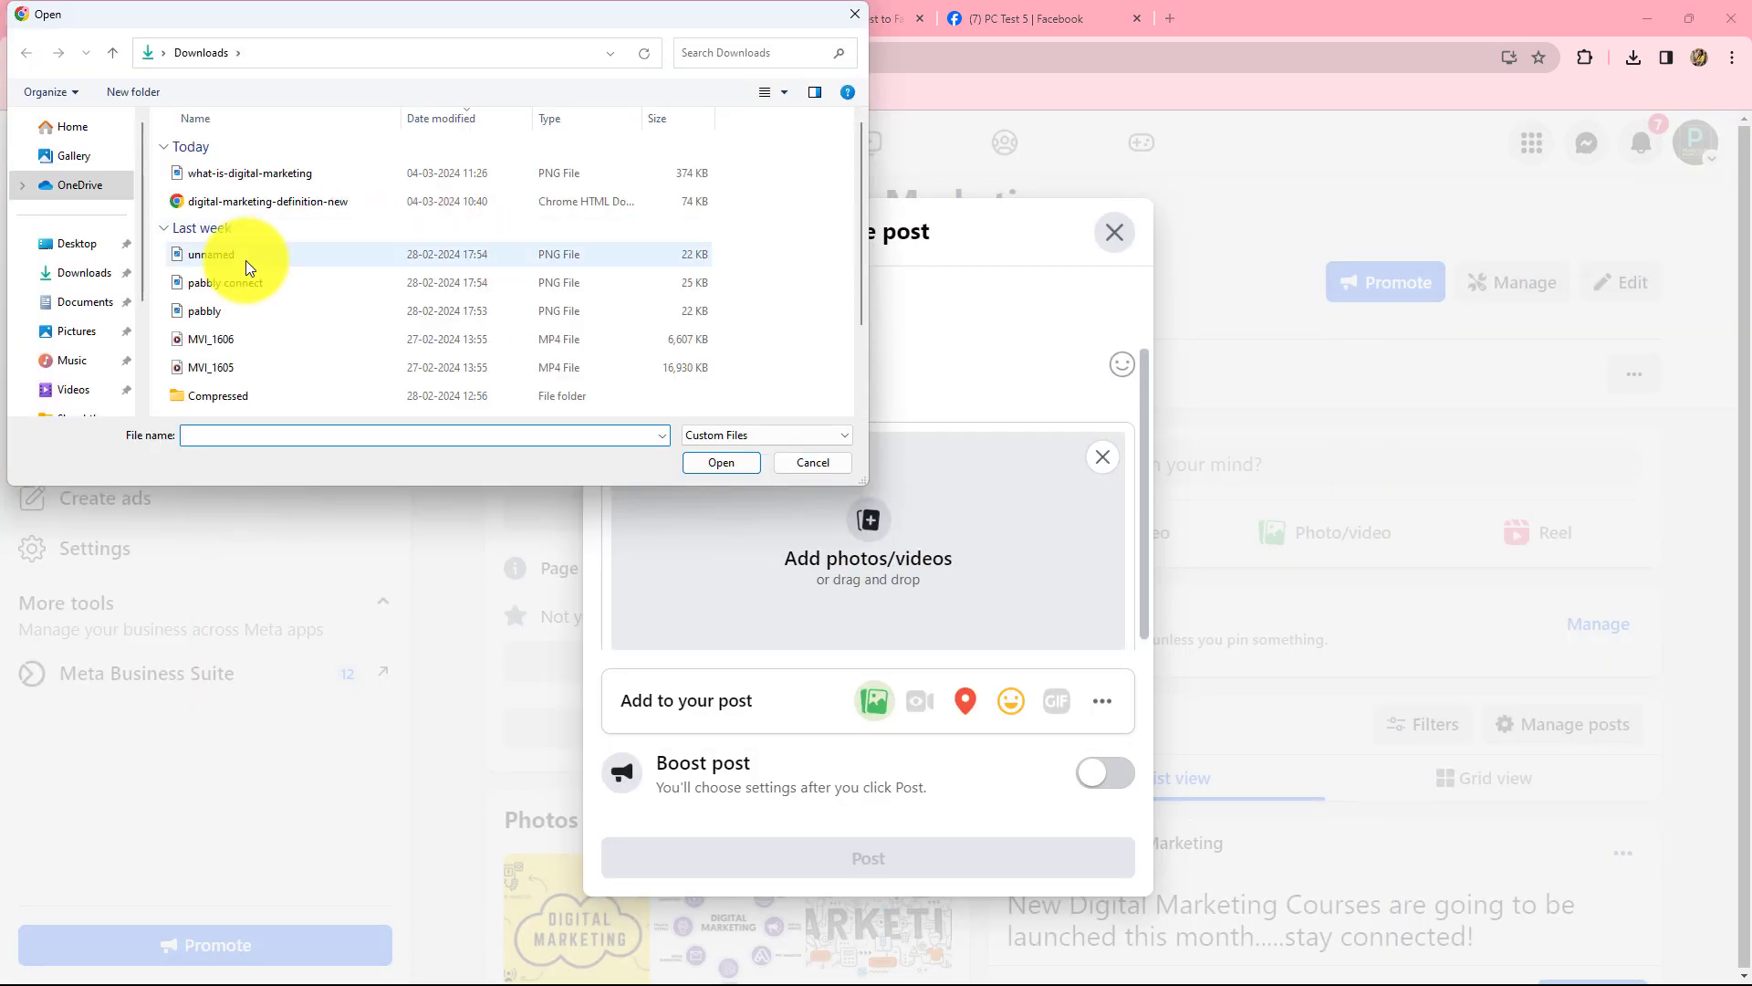
{"action": "double_click", "coordinate": [261, 199]}
{"action": "type", "text": "Test"}
{"action": "key", "text": "Caps_Lock"}
{"action": "type", "text": "Photo"}
{"action": "left_click", "coordinate": [868, 854]}
Step: Reload the PC Test 5 group feed to confirm the photo post arrived
{"action": "left_click", "coordinate": [919, 744]}
{"action": "scroll", "coordinate": [1333, 731], "scroll_direction": "down", "scroll_amount": 7}
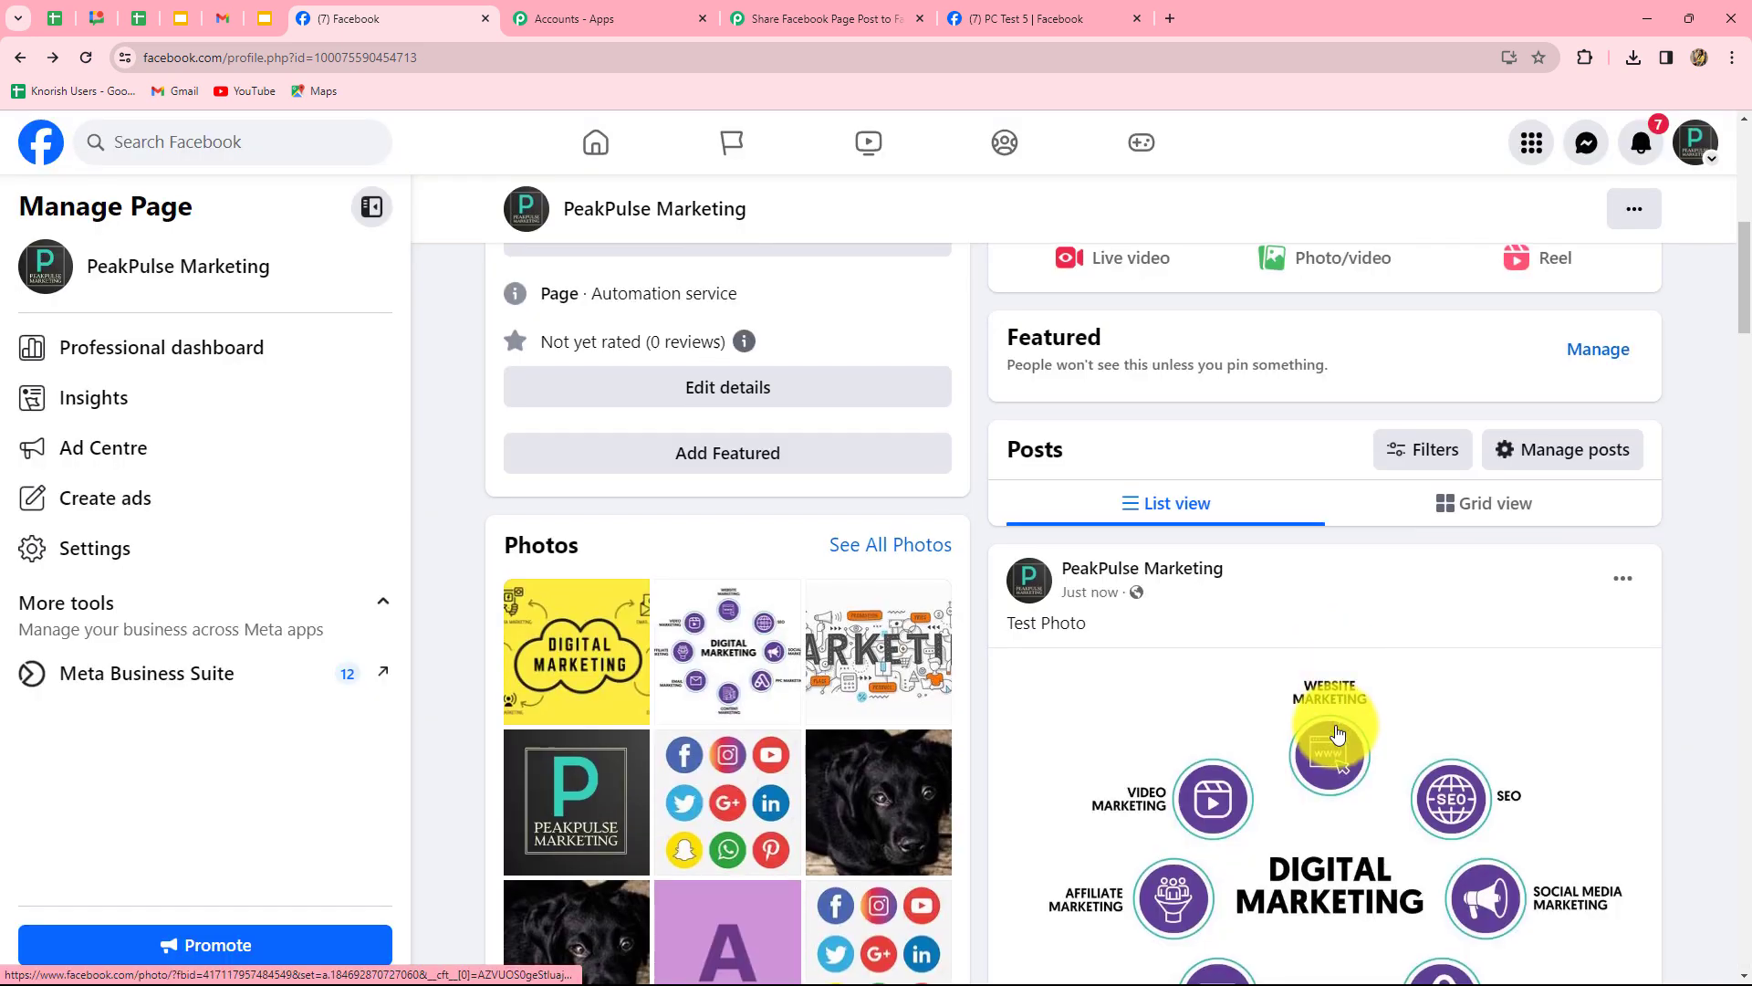
{"action": "scroll", "coordinate": [1069, 498], "scroll_direction": "up", "scroll_amount": 2}
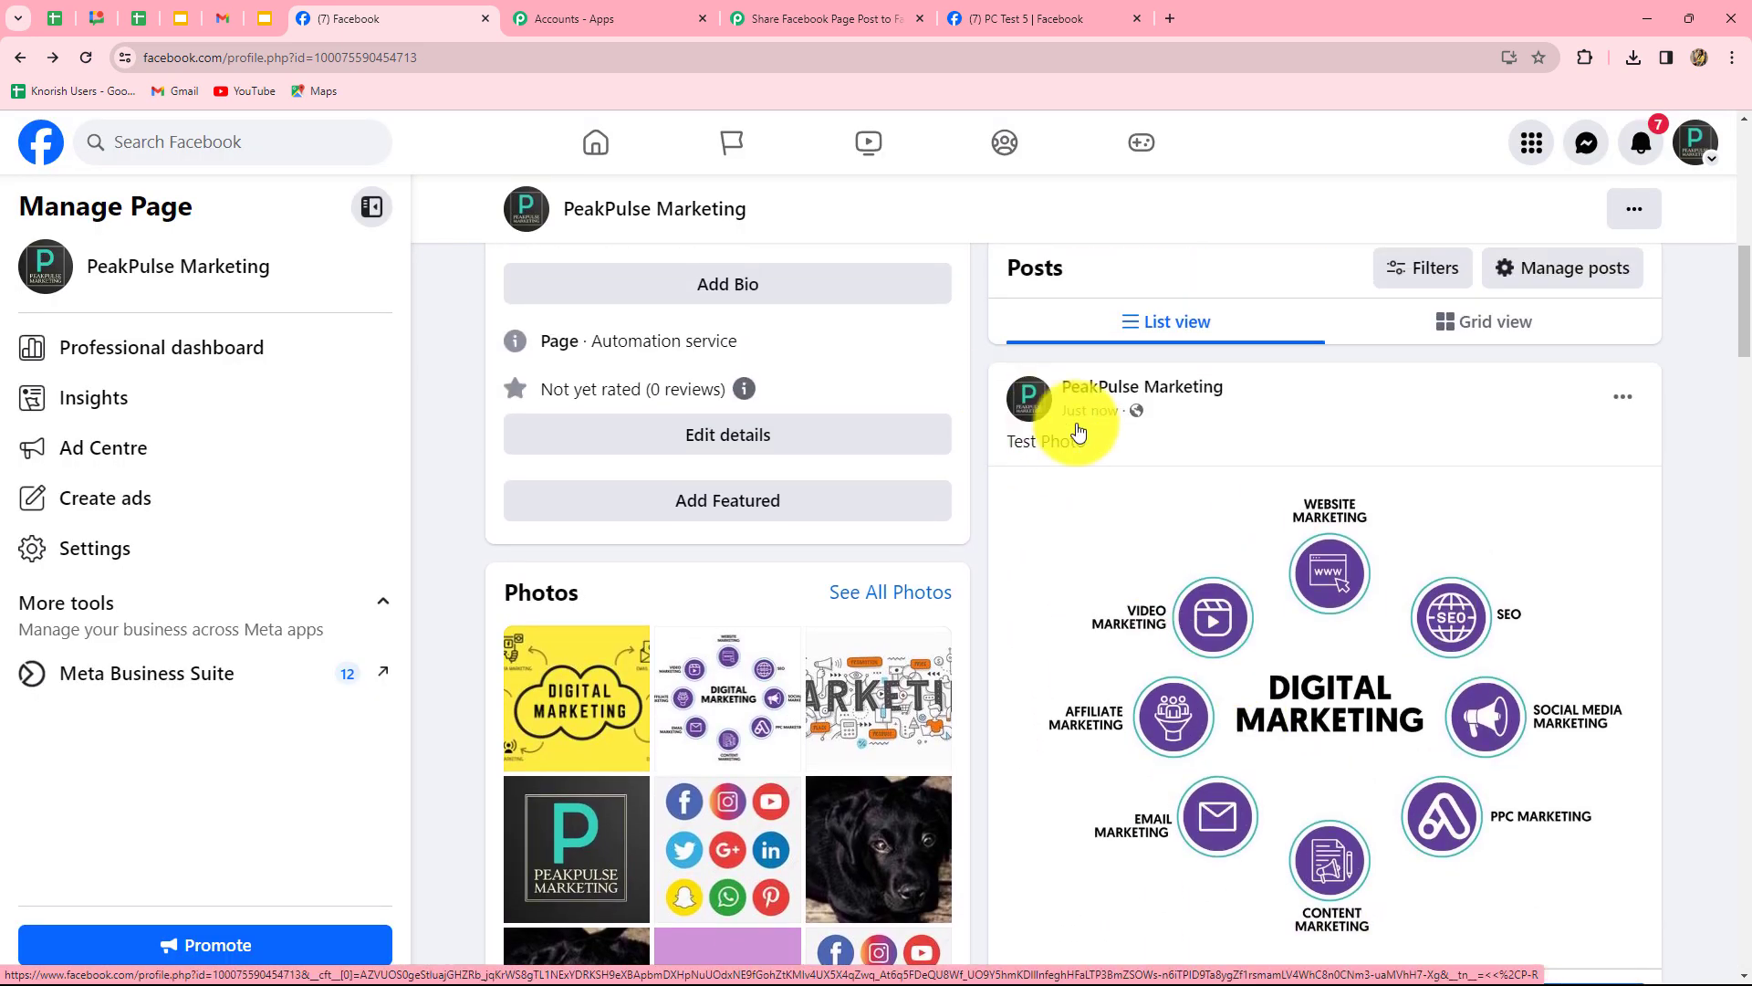
{"action": "left_click", "coordinate": [966, 23]}
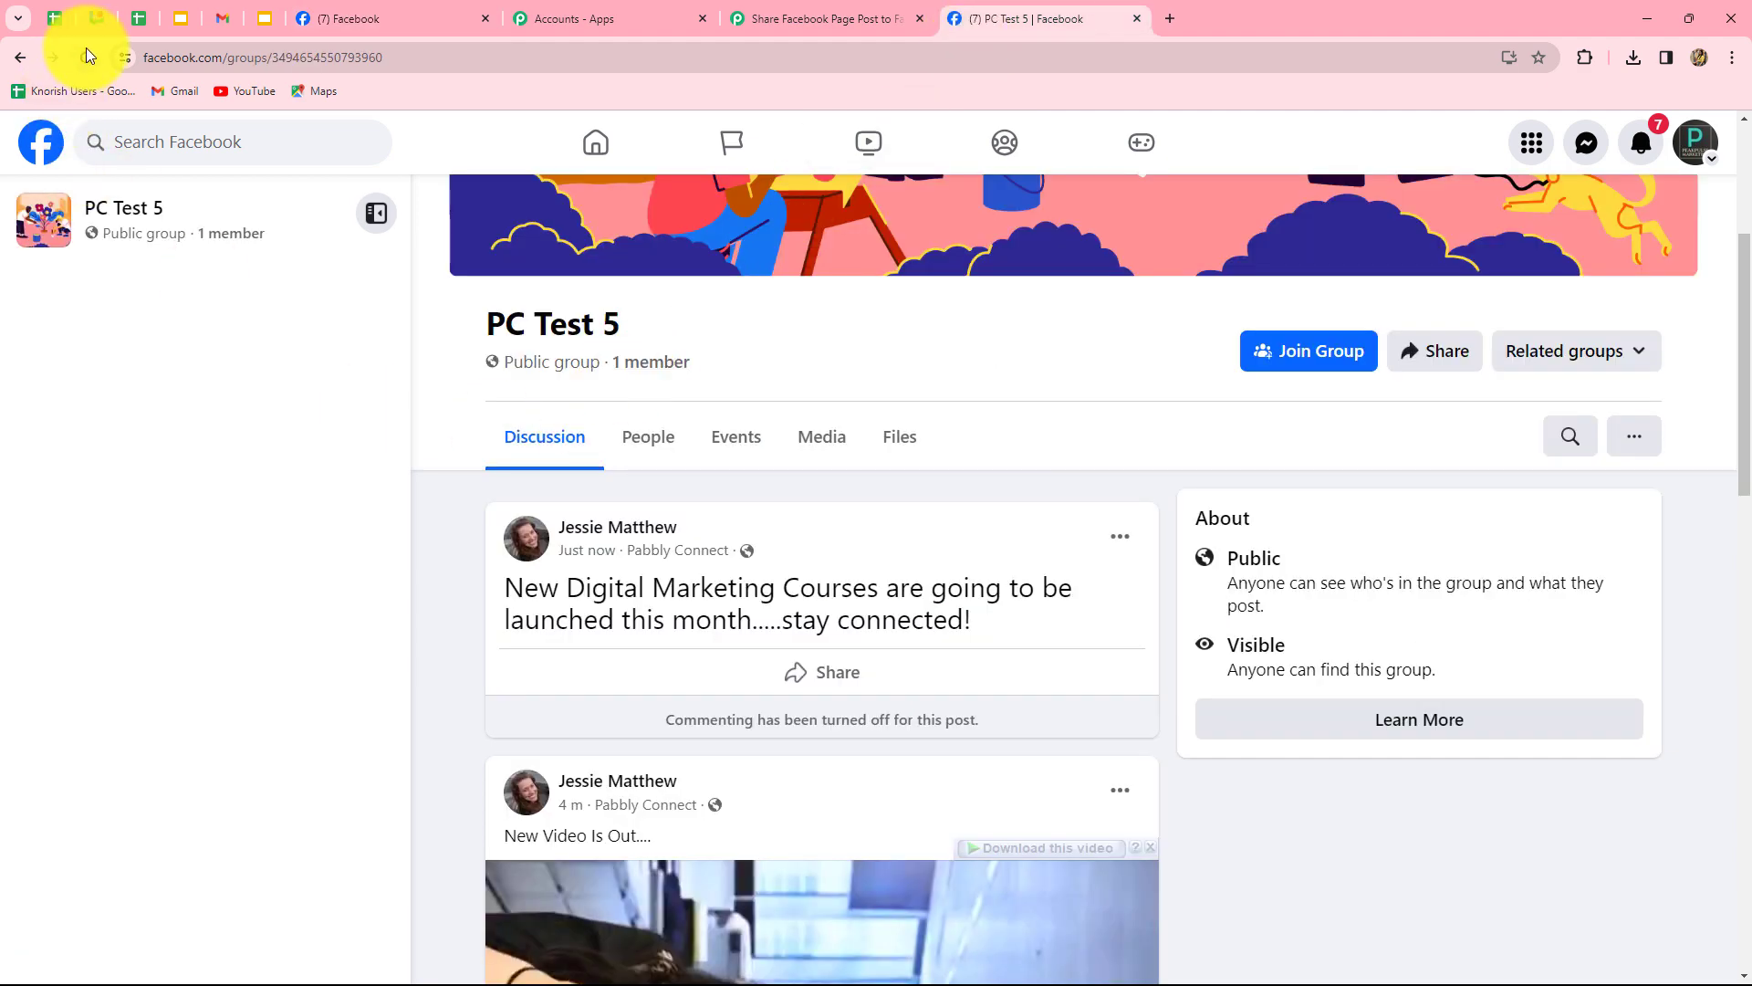
{"action": "left_click", "coordinate": [86, 57]}
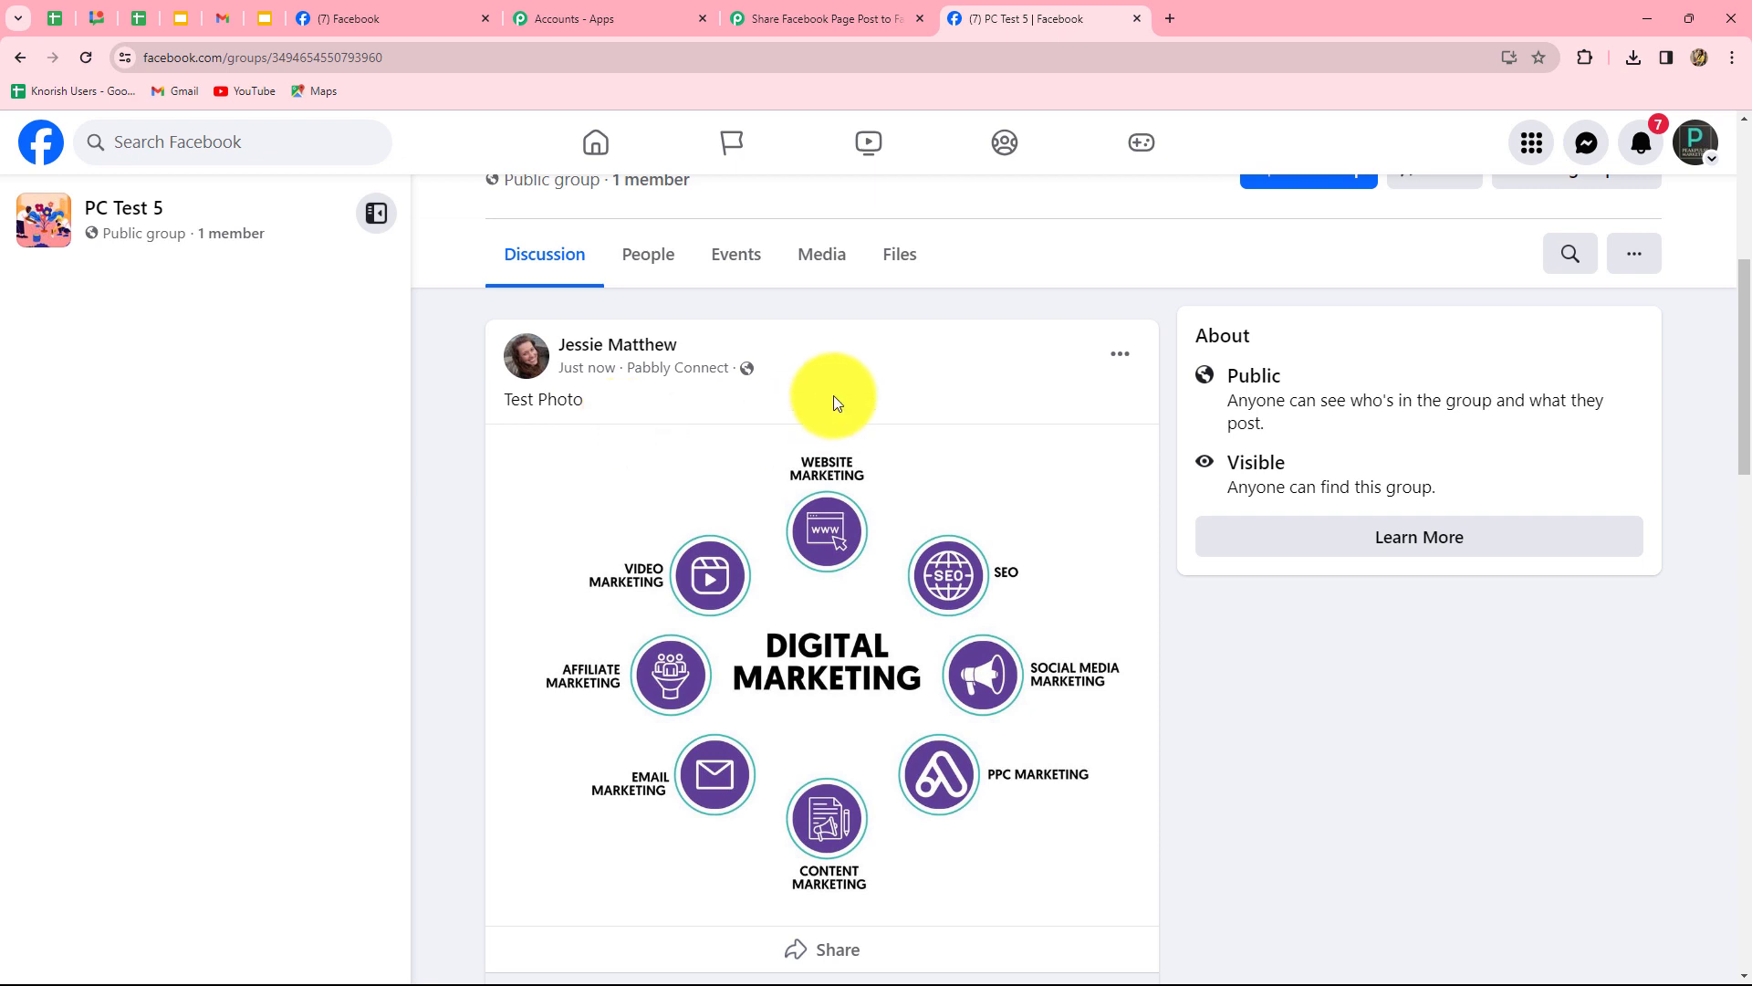
Step: Create a 'New Video' post with a video file on PeakPulse Marketing
{"action": "left_click", "coordinate": [383, 19]}
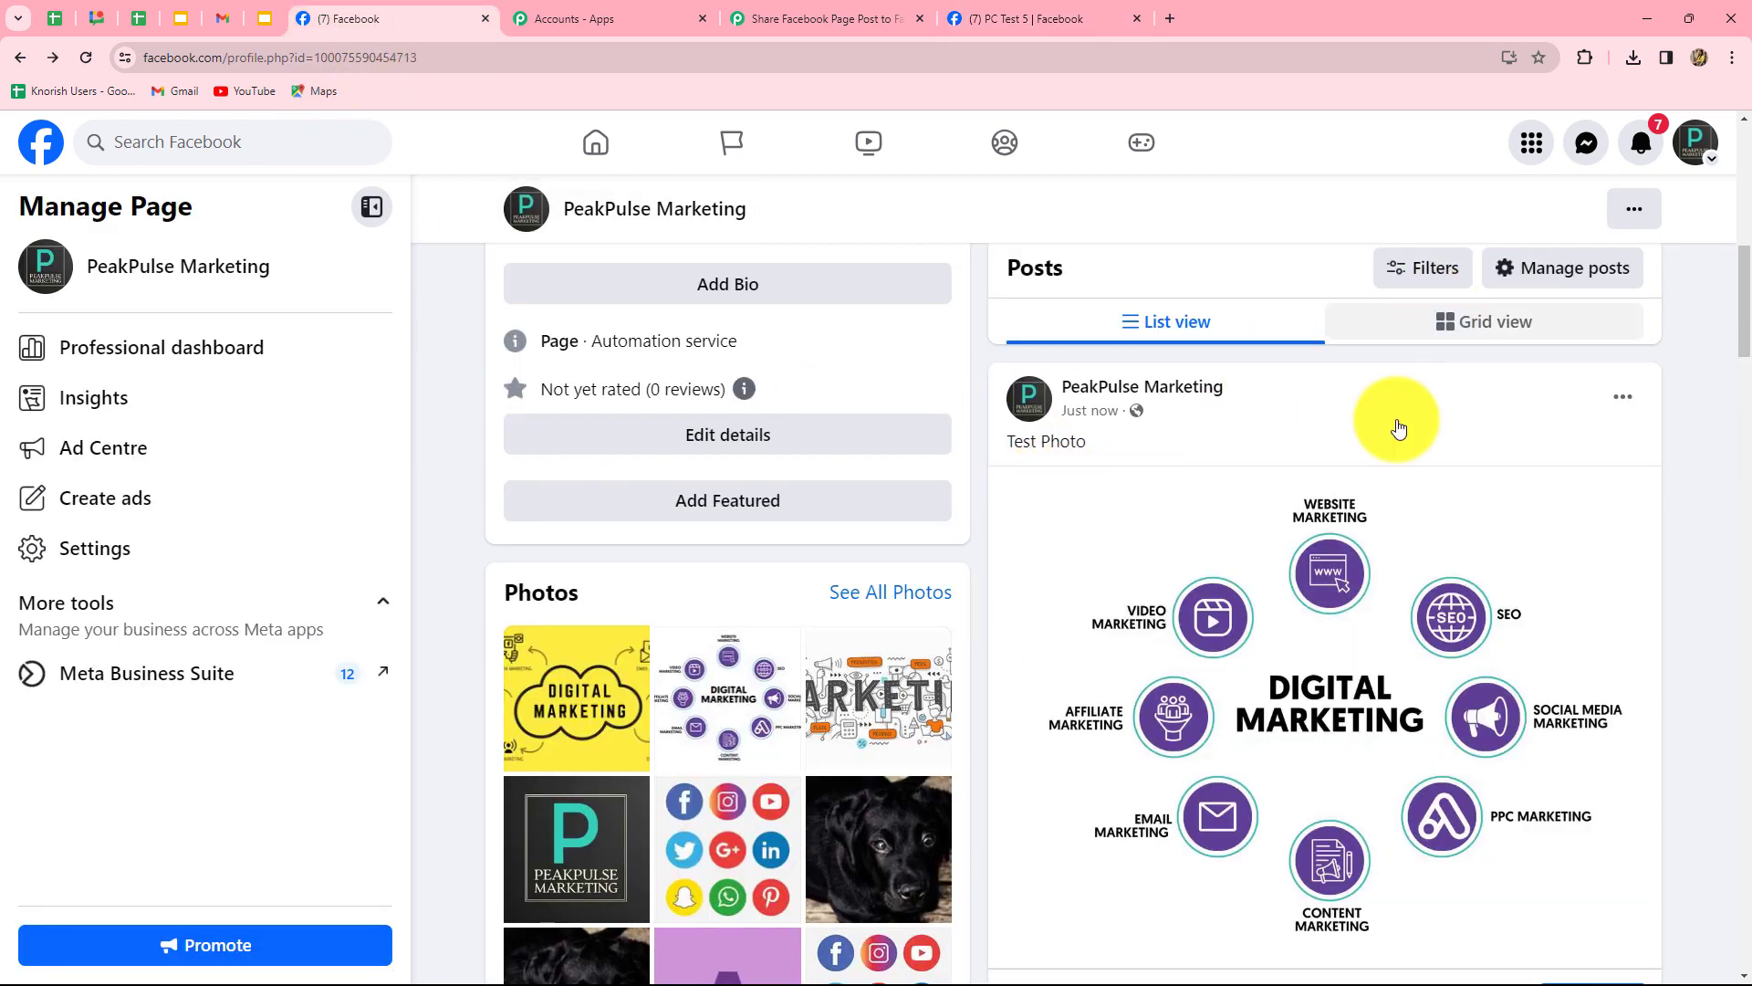
{"action": "scroll", "coordinate": [1359, 547], "scroll_direction": "up", "scroll_amount": 3}
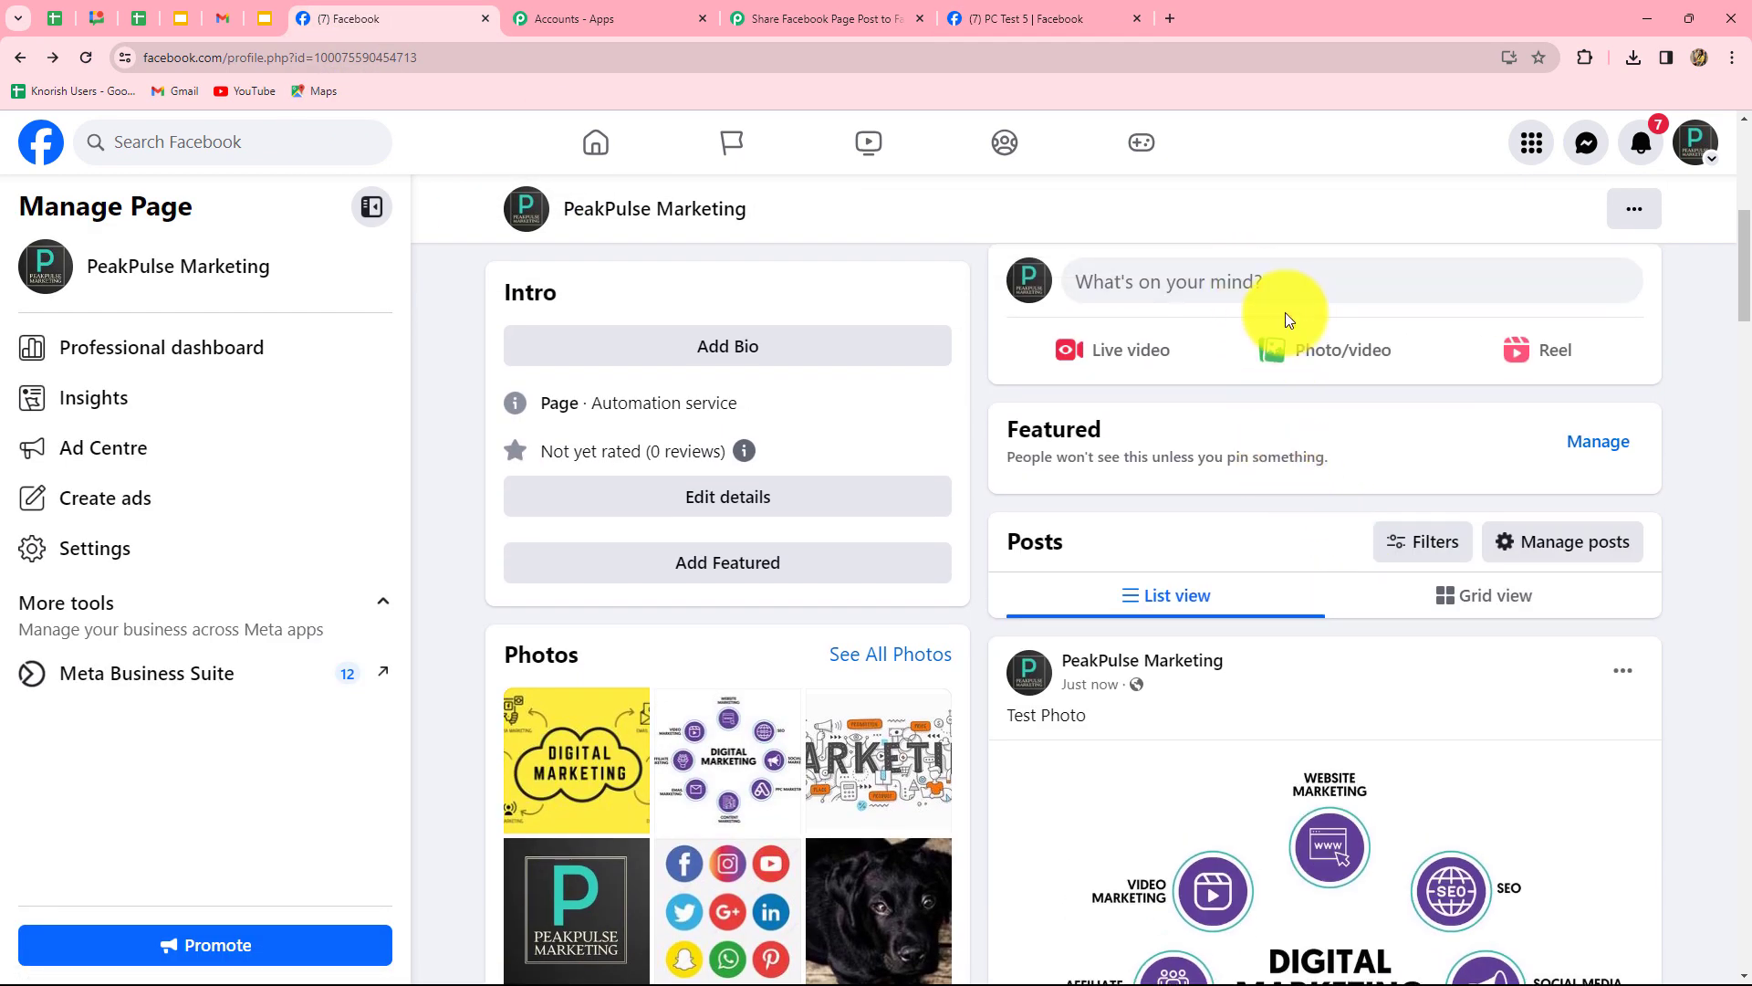
{"action": "left_click", "coordinate": [1255, 291]}
{"action": "left_click", "coordinate": [866, 606]}
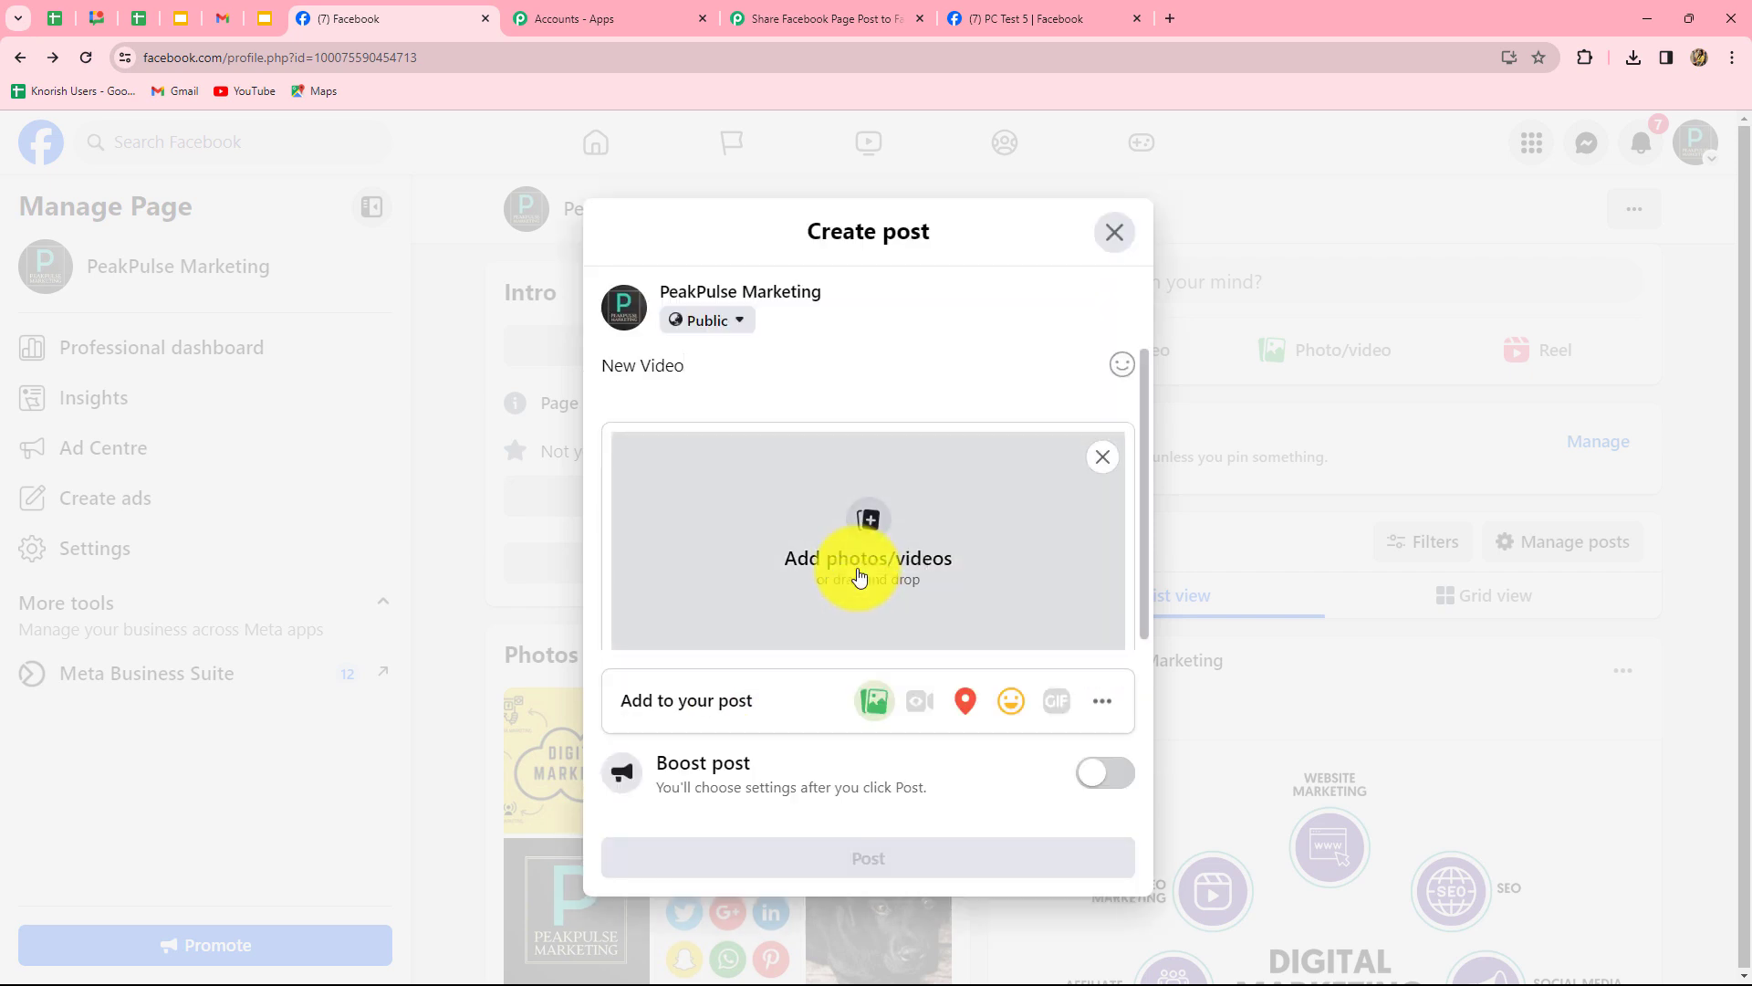
{"action": "left_click", "coordinate": [704, 508]}
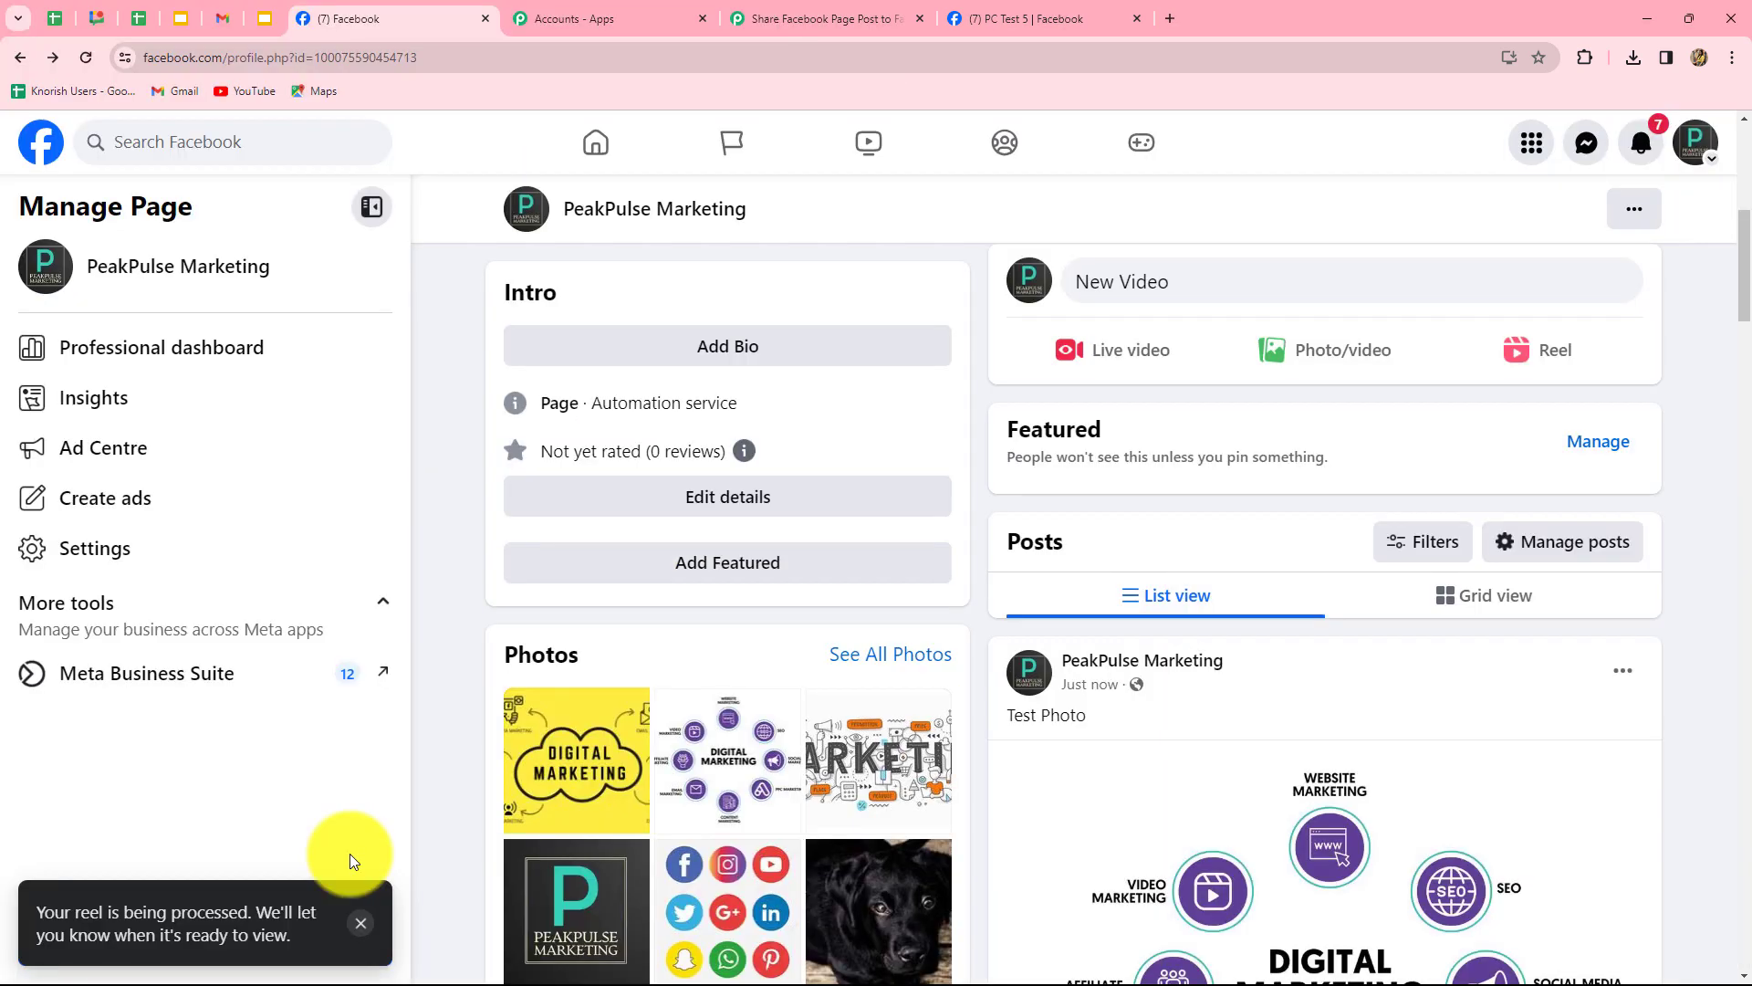
{"action": "scroll", "coordinate": [522, 716], "scroll_direction": "up", "scroll_amount": 3}
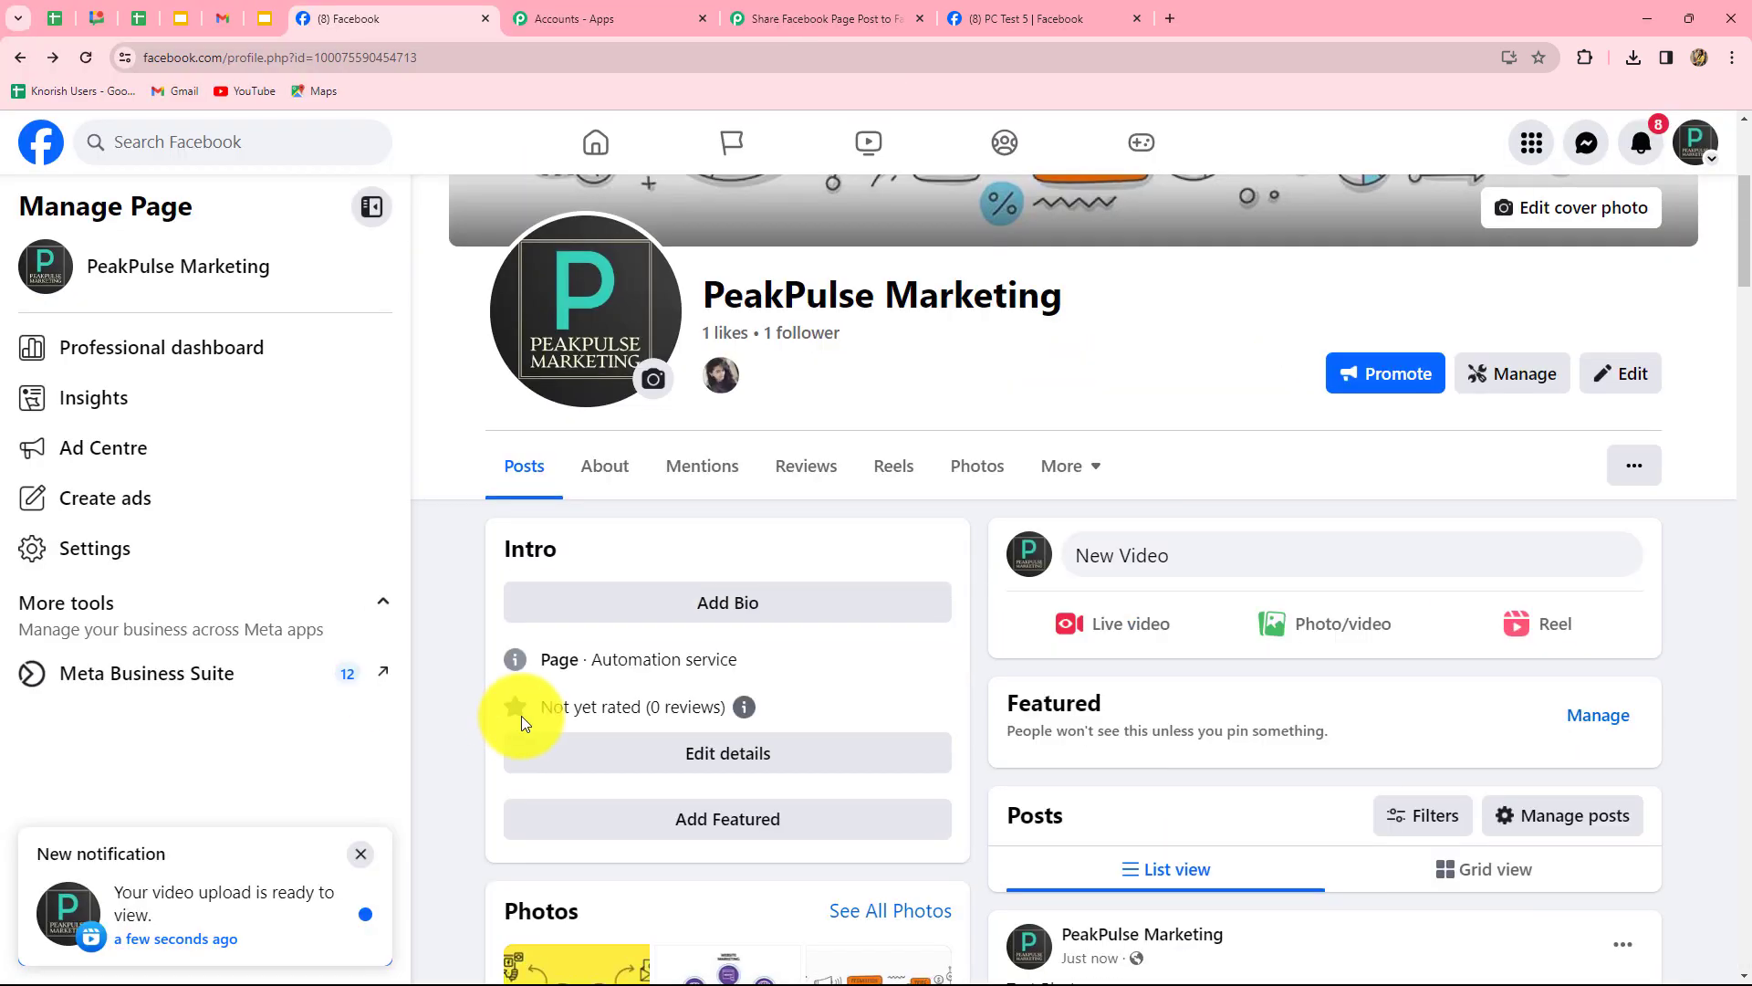
Step: Check the PC Test 5 group feed for the video post, then reload the Page
{"action": "left_click", "coordinate": [988, 31]}
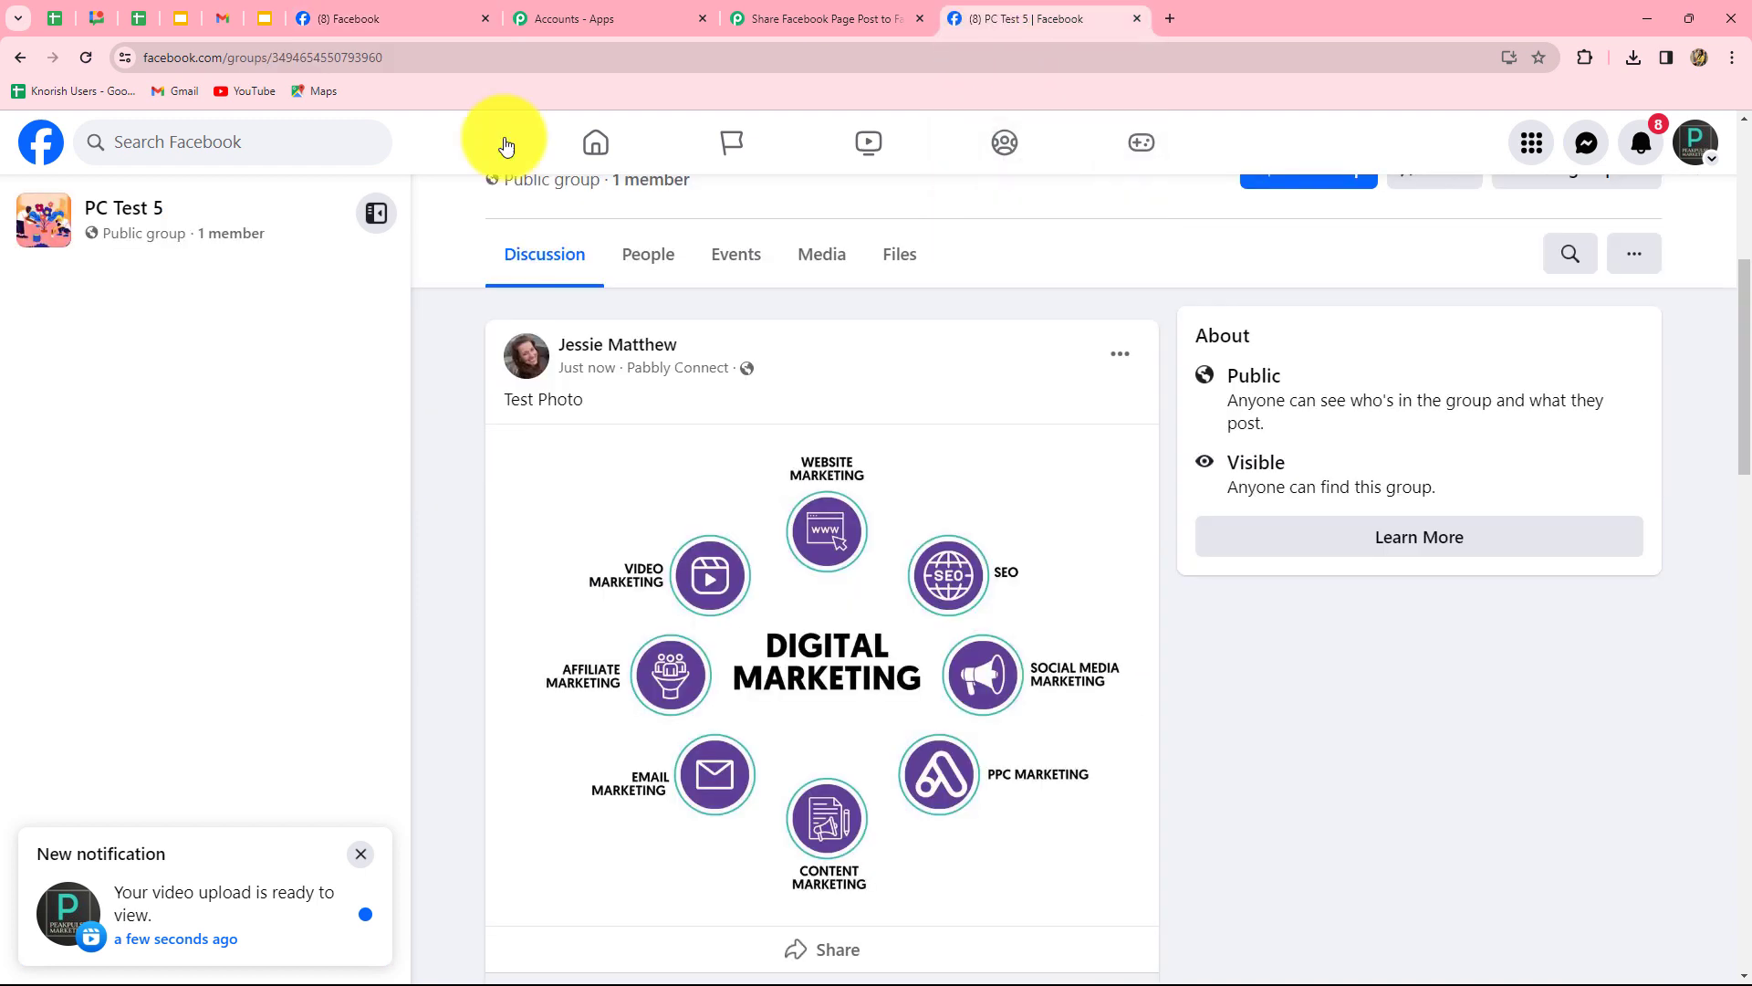
{"action": "left_click", "coordinate": [88, 57]}
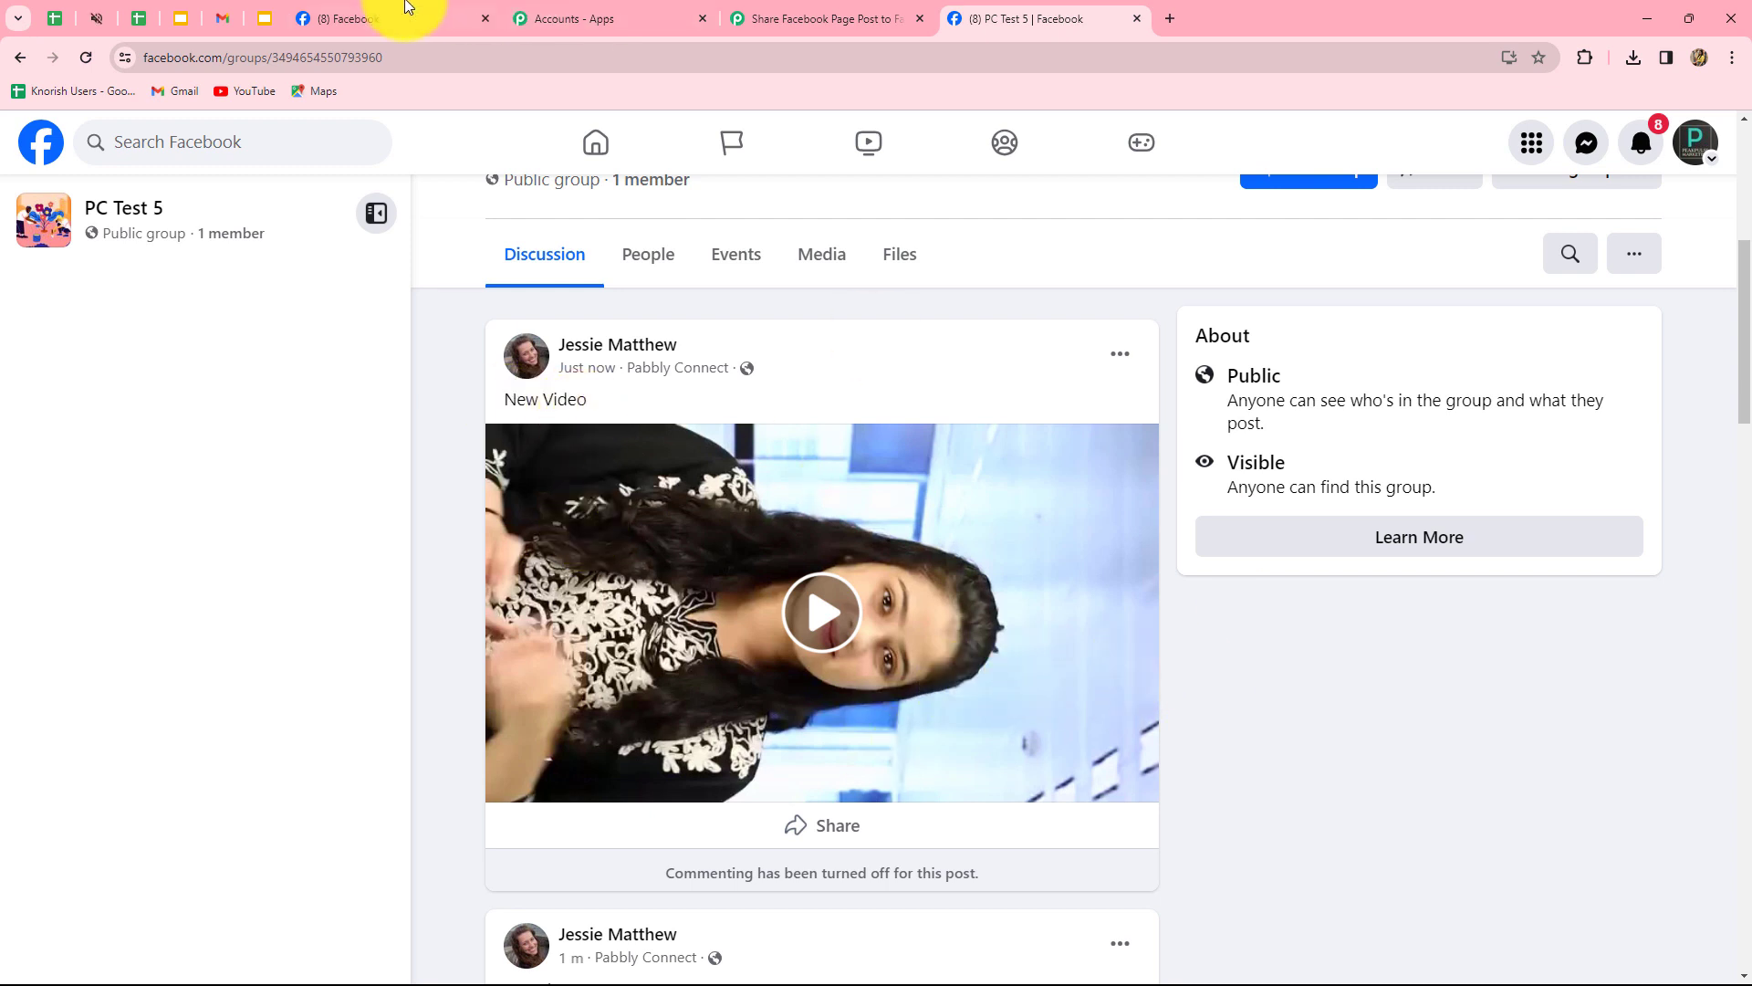
{"action": "left_click", "coordinate": [350, 9]}
{"action": "left_click", "coordinate": [85, 56]}
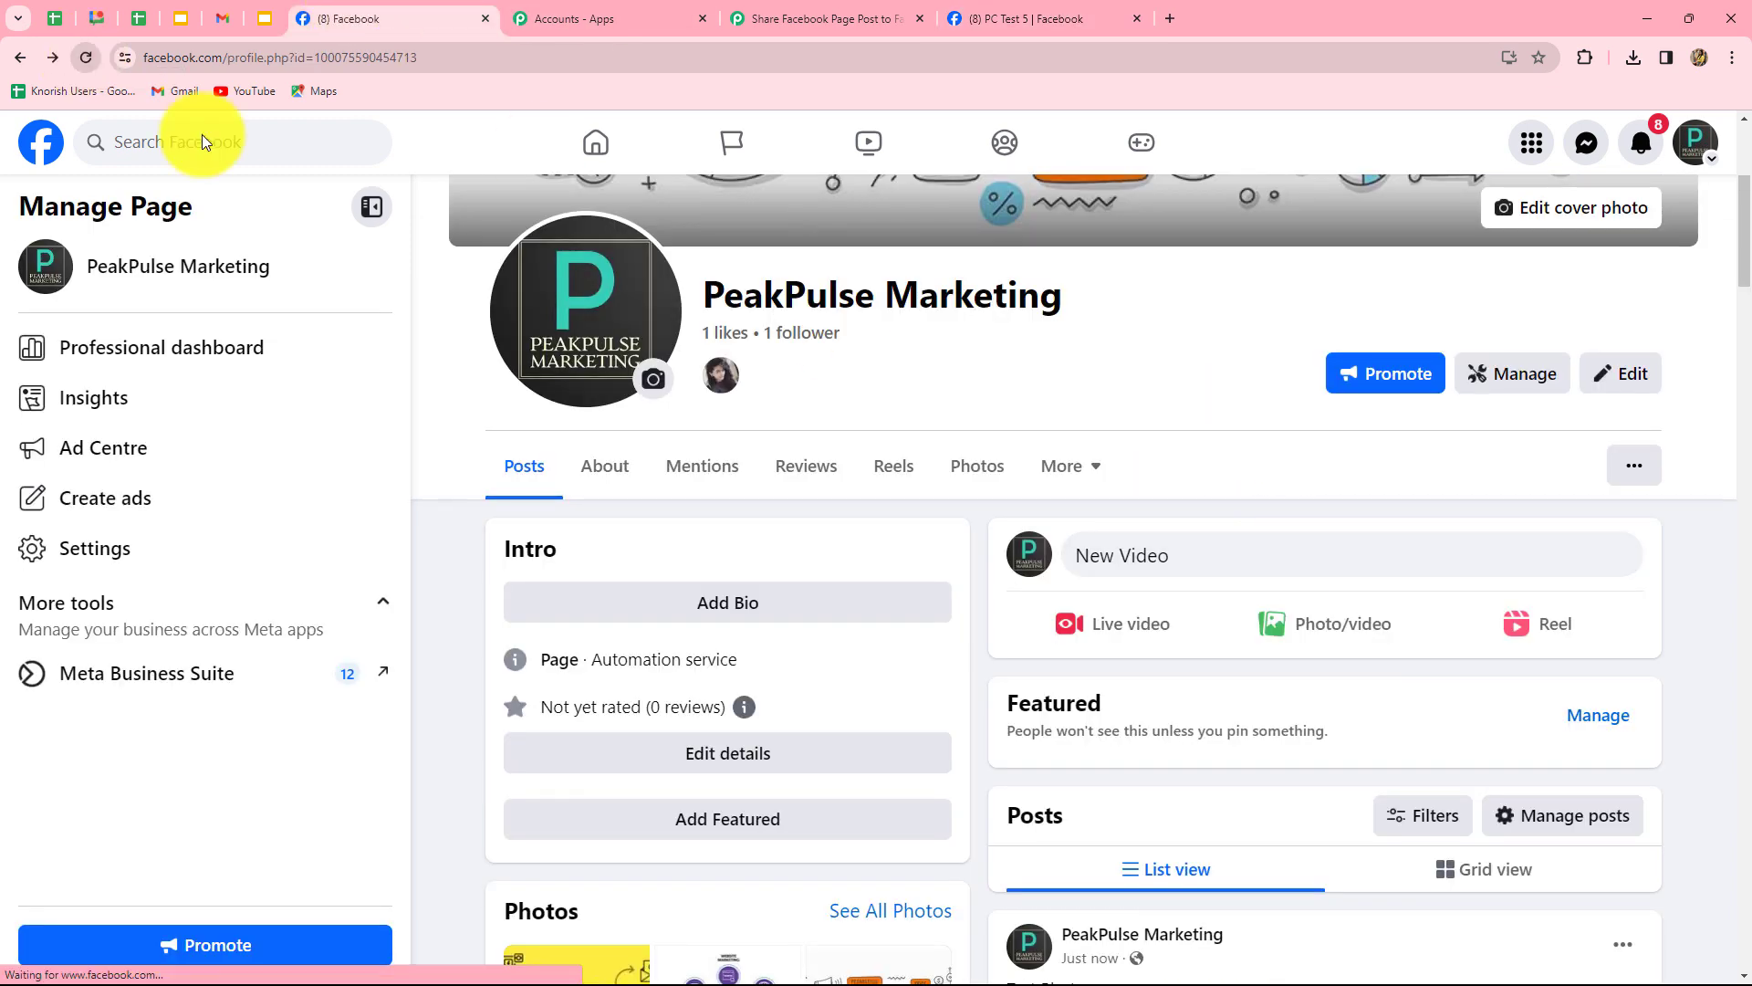
Step: Publish the text post 'This is a test message post.' on the Page
{"action": "left_click", "coordinate": [952, 207]}
{"action": "left_click", "coordinate": [1166, 375]}
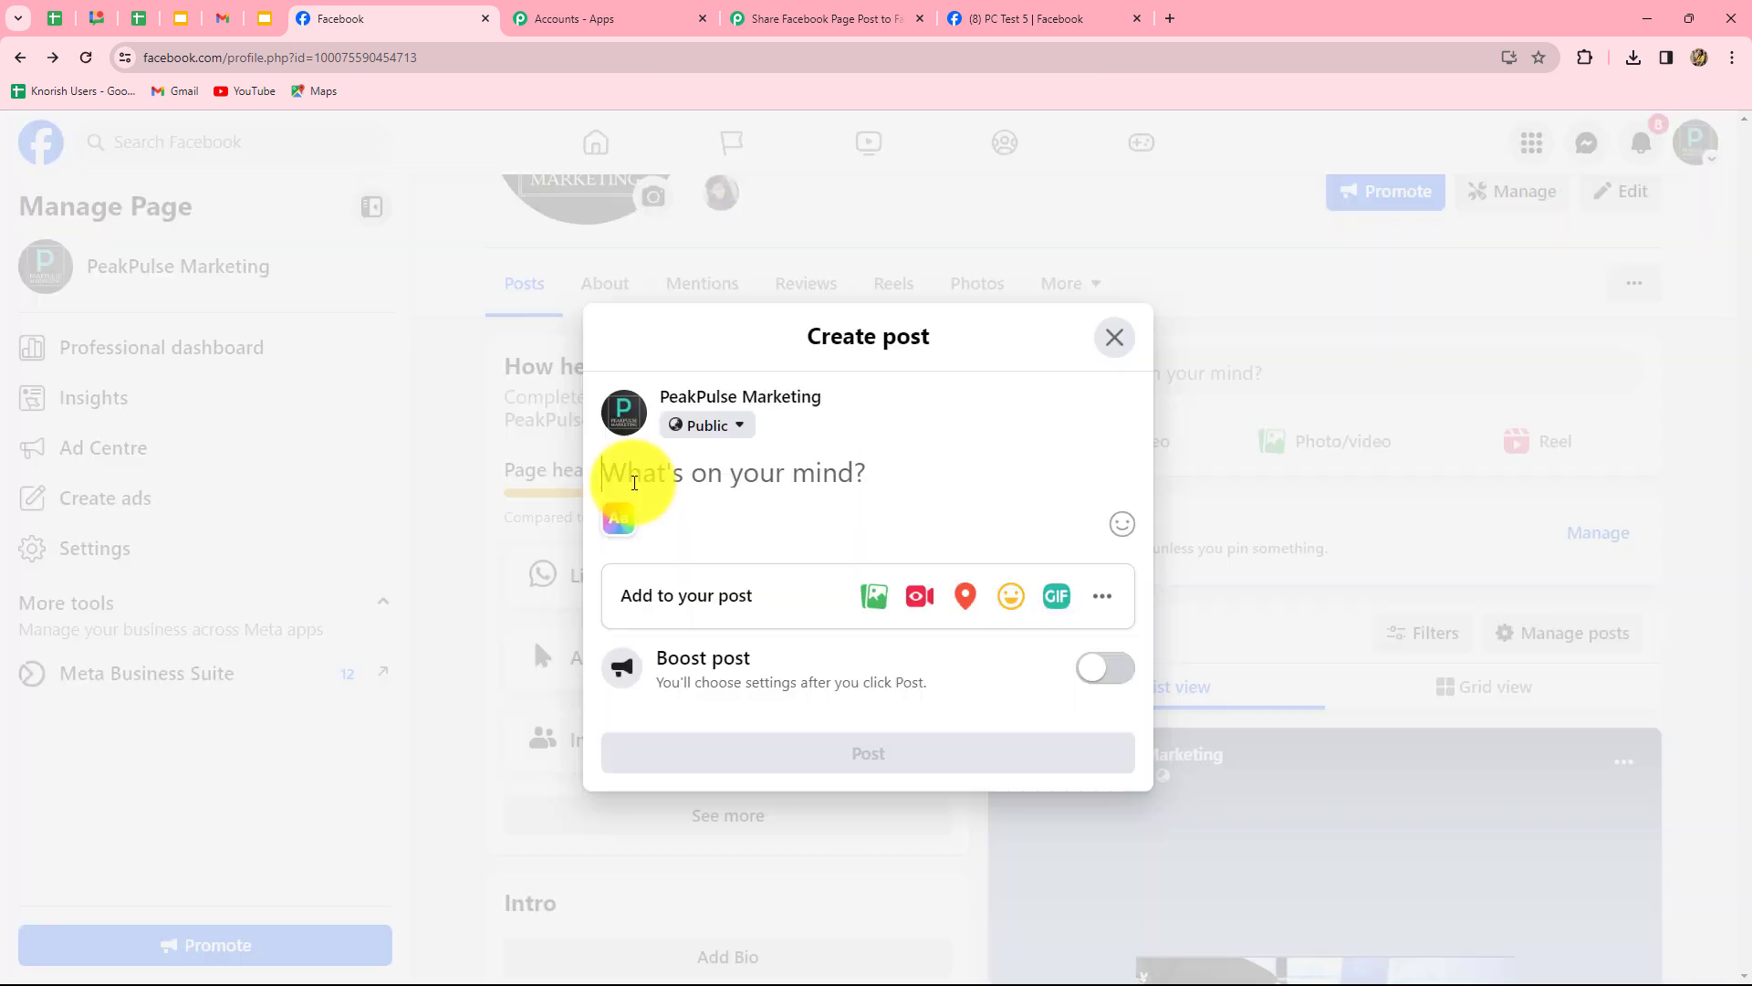
{"action": "type", "text": "This is a test message post."}
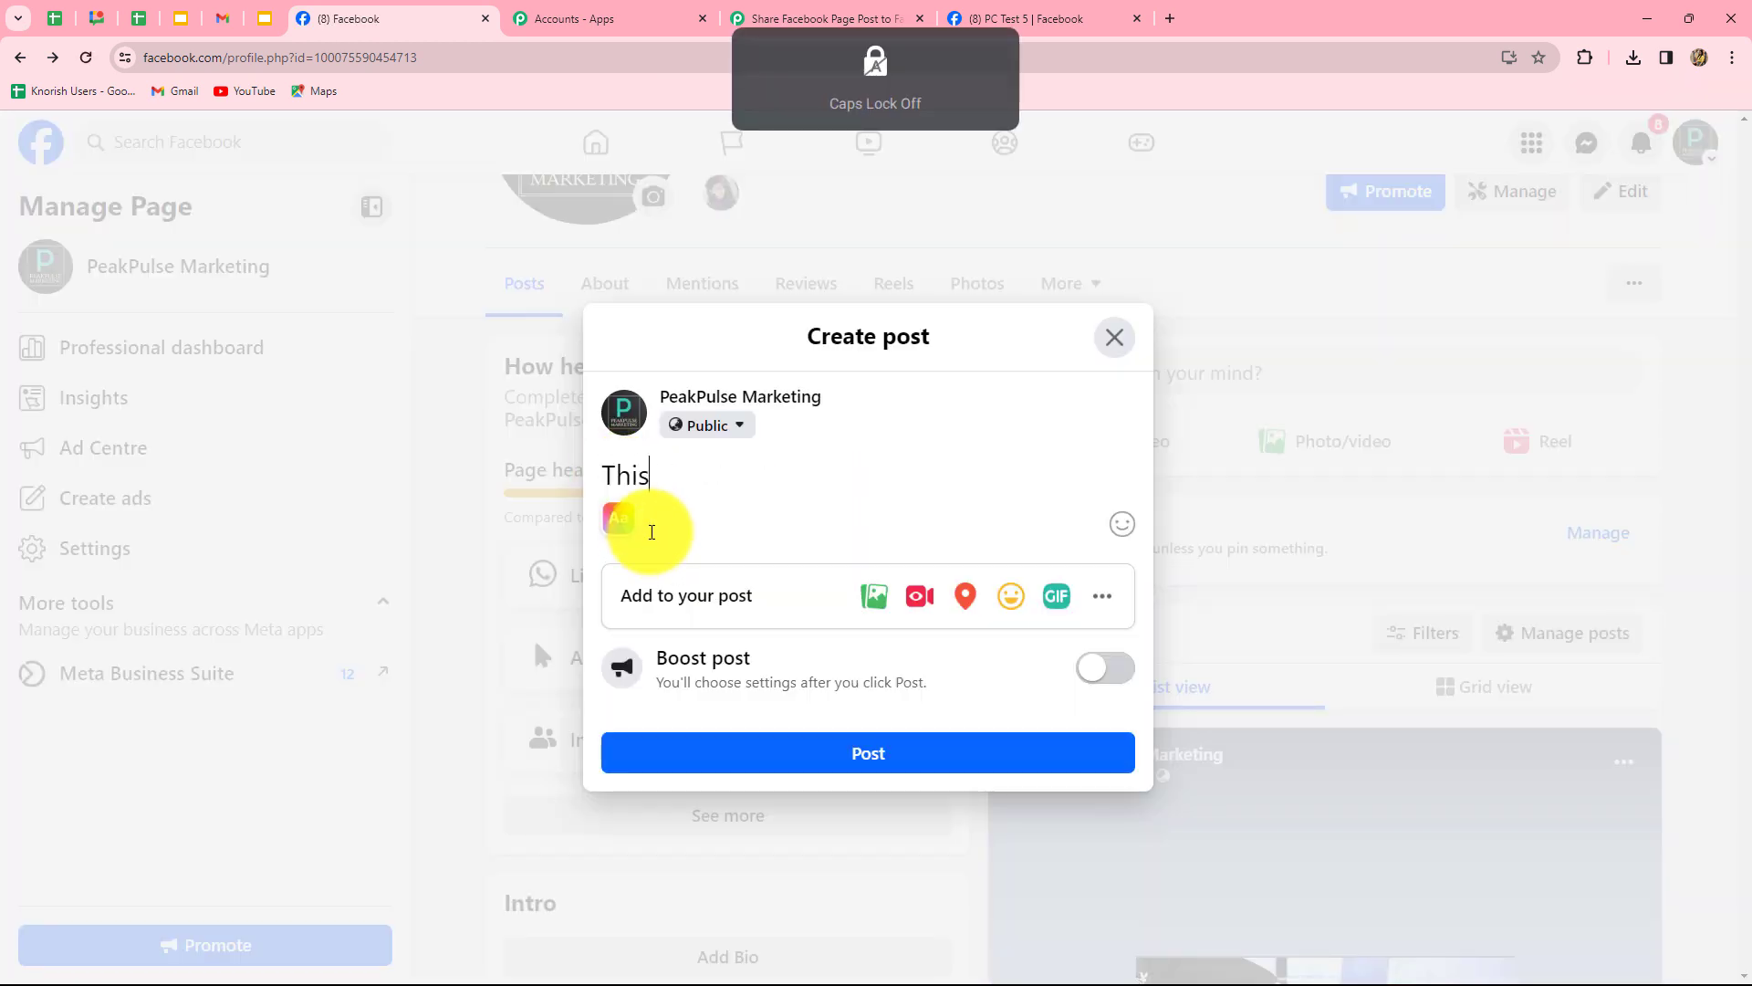
{"action": "left_click", "coordinate": [847, 756]}
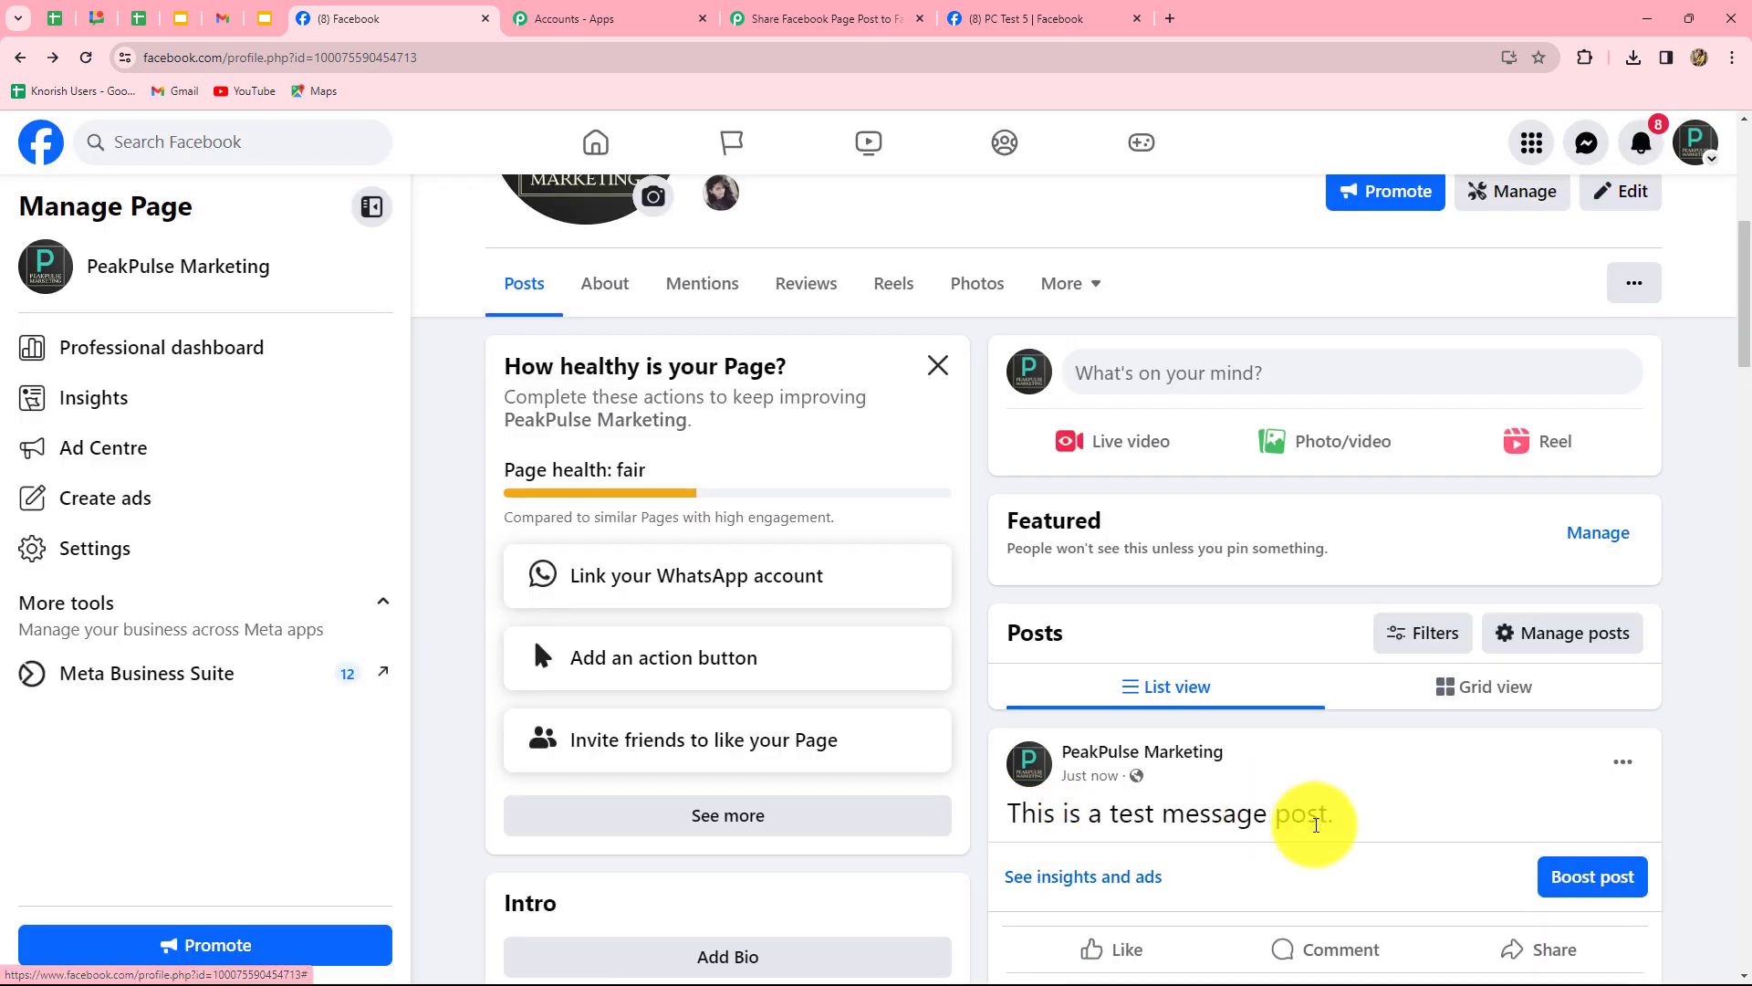
Step: Confirm the text post in PC Test 5, then collapse the Router step in Pabbly
{"action": "left_click", "coordinate": [1026, 18]}
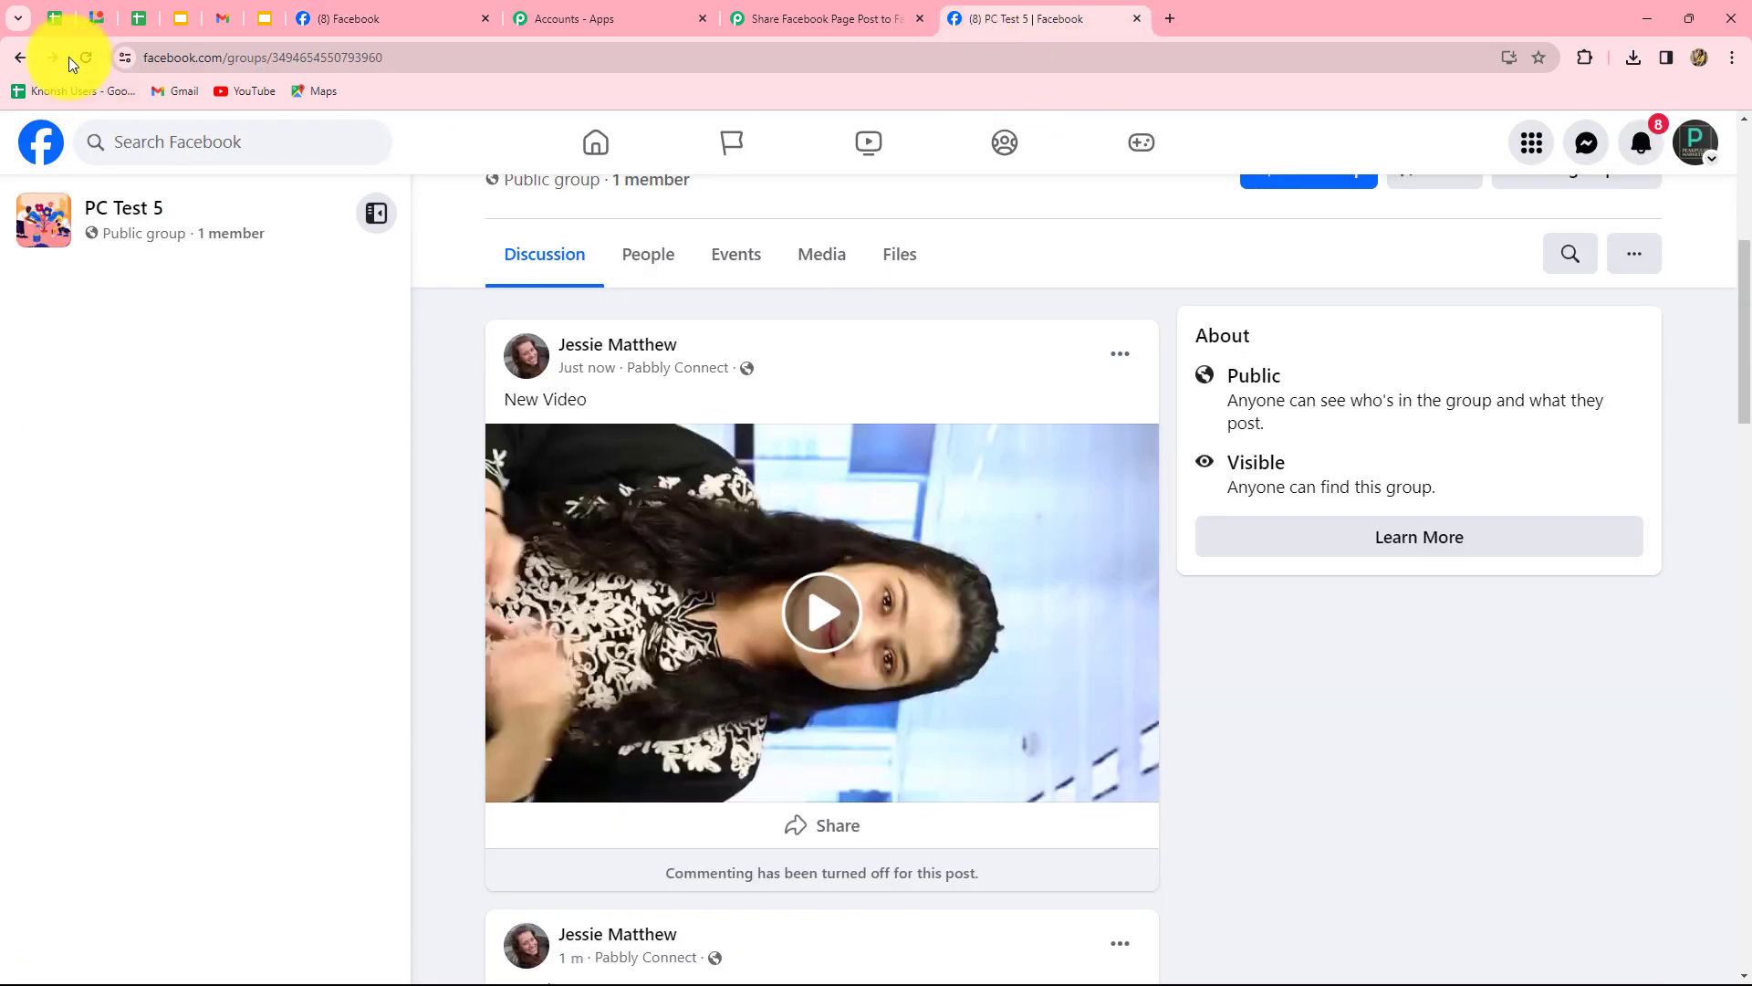
{"action": "left_click", "coordinate": [86, 56]}
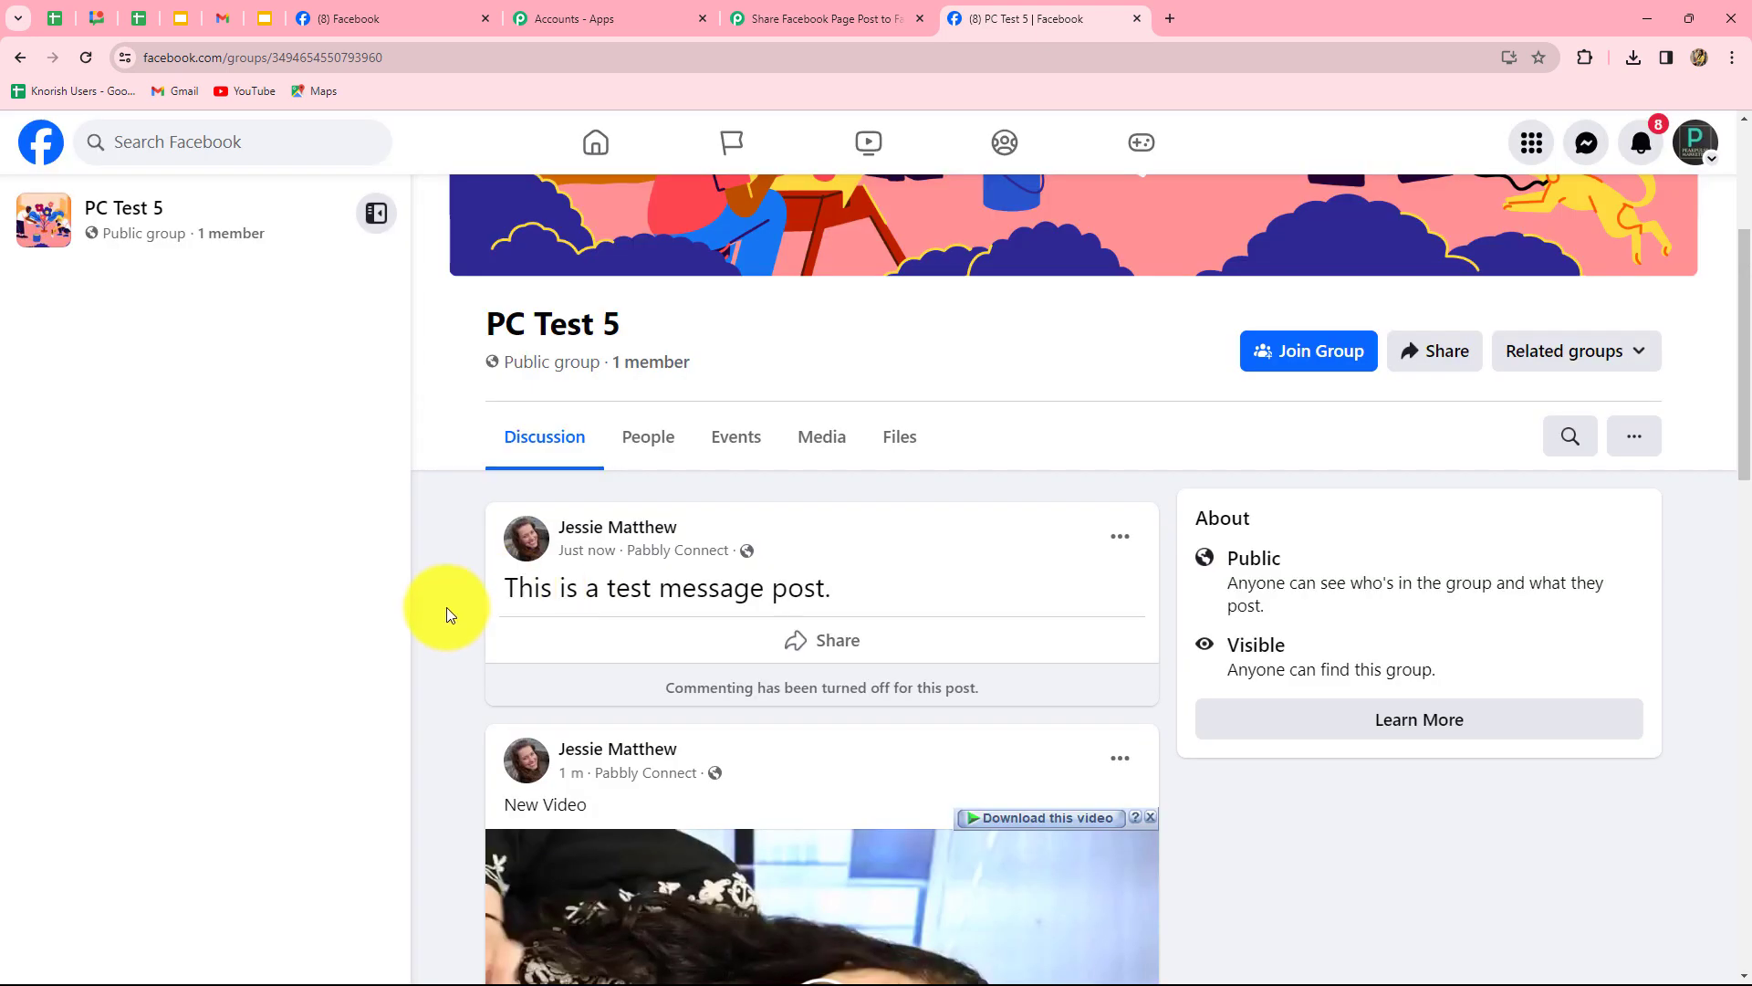
{"action": "left_click", "coordinate": [858, 18]}
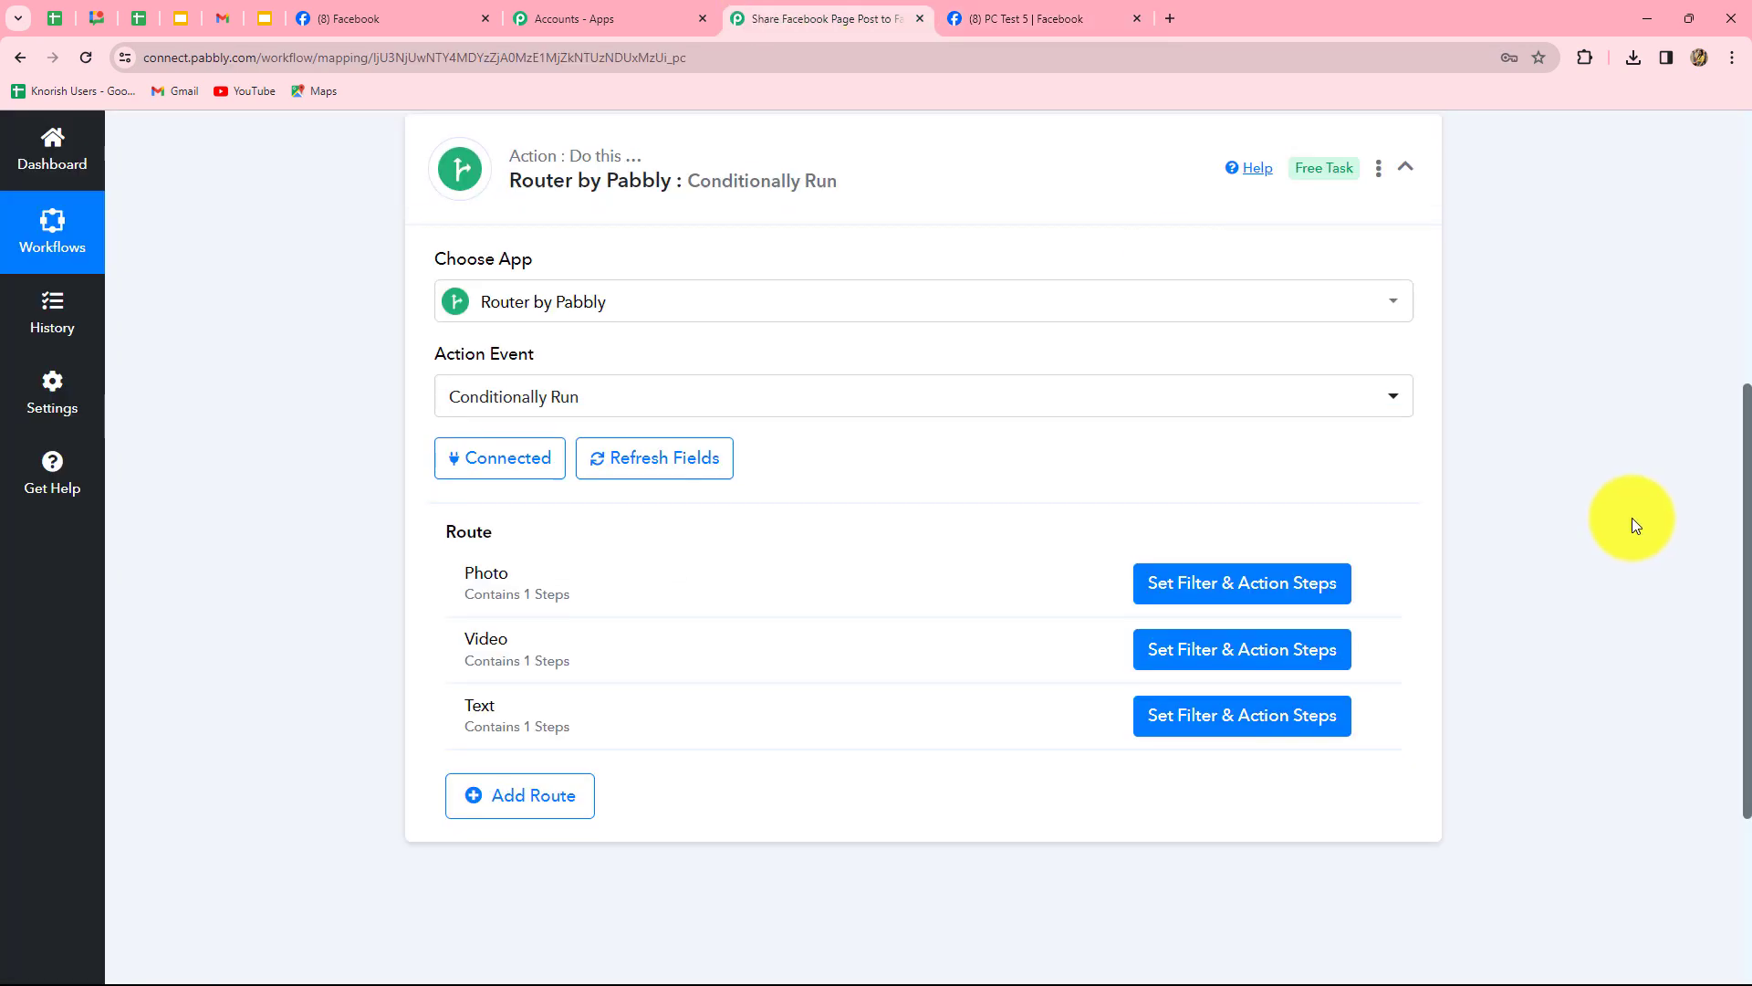
{"action": "scroll", "coordinate": [1631, 517], "scroll_direction": "up", "scroll_amount": 5}
{"action": "left_click", "coordinate": [1407, 695]}
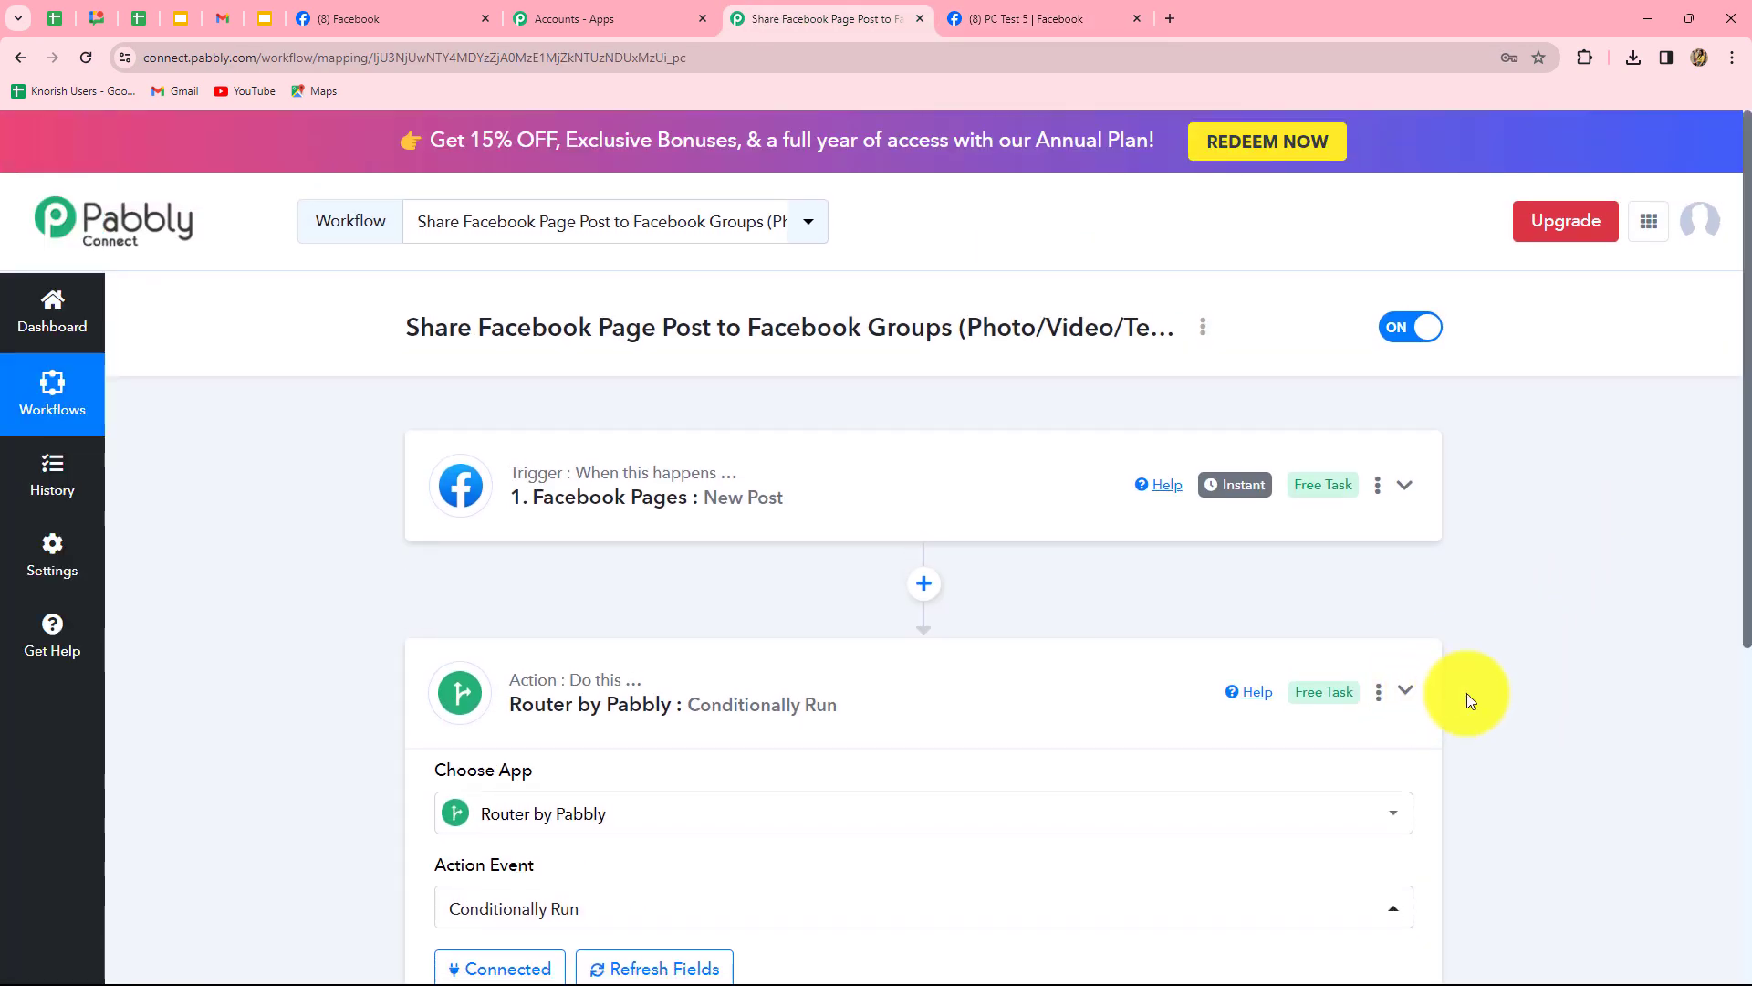